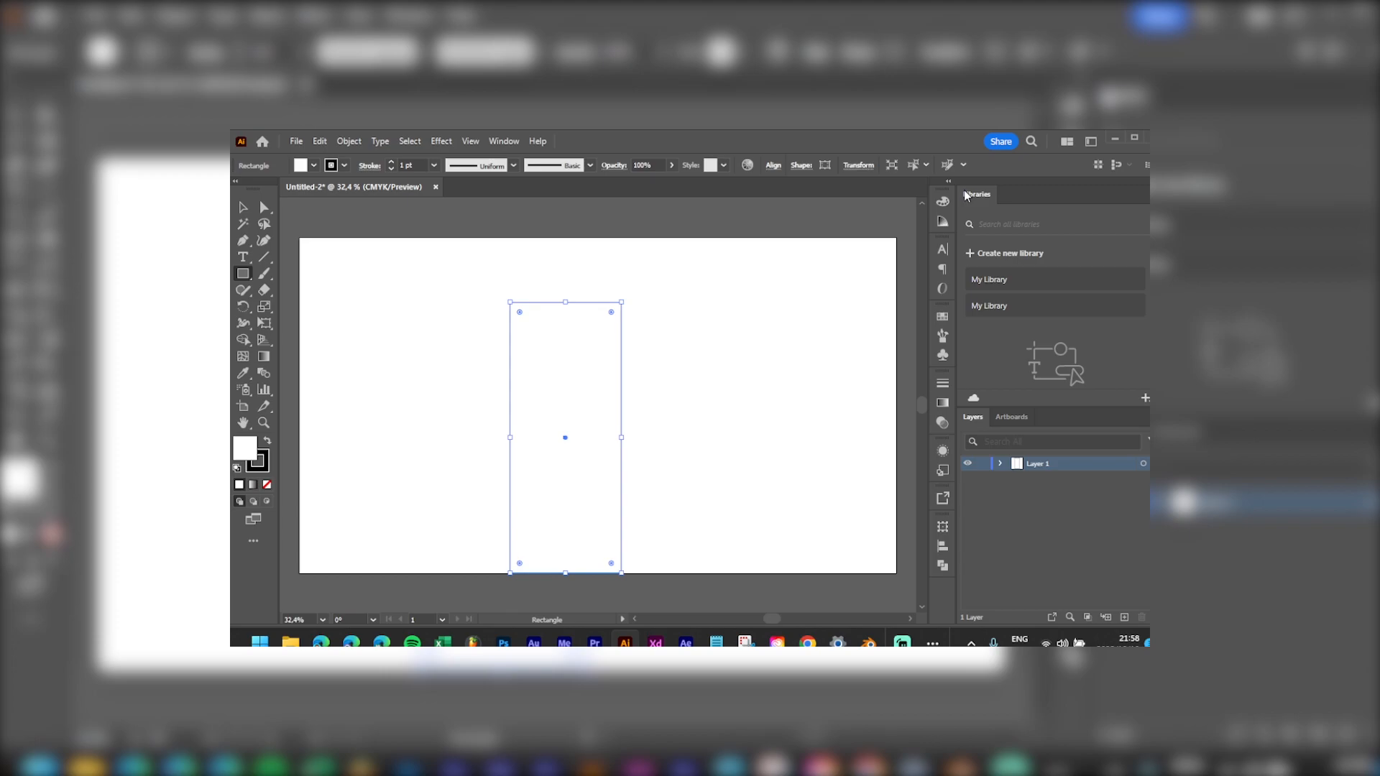
Step: Collapse the Libraries panel so the Layers panel moves up
double_click(978, 194)
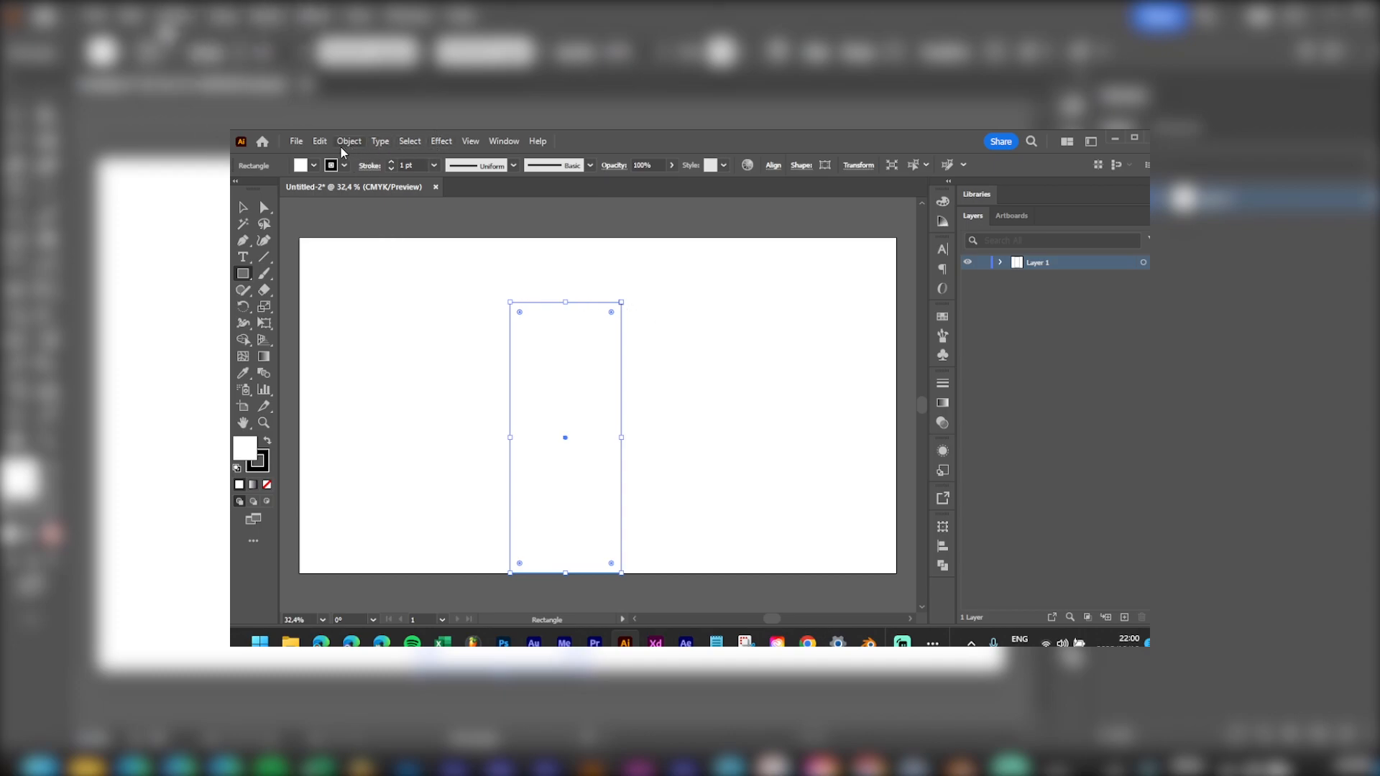
Step: Look through the Edit and File menus, close them, and pick the Selection tool
left_click(320, 143)
mouse_move(532, 573)
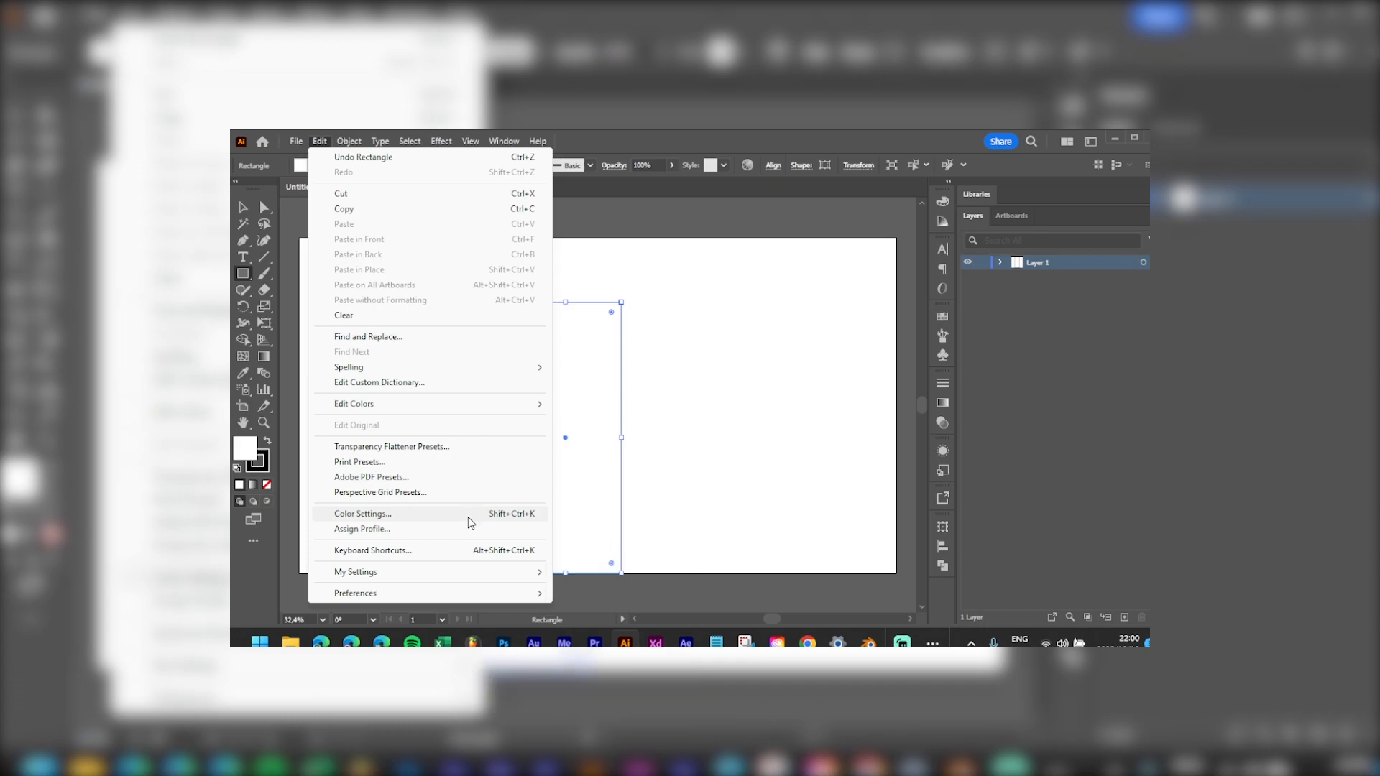
mouse_move(305, 148)
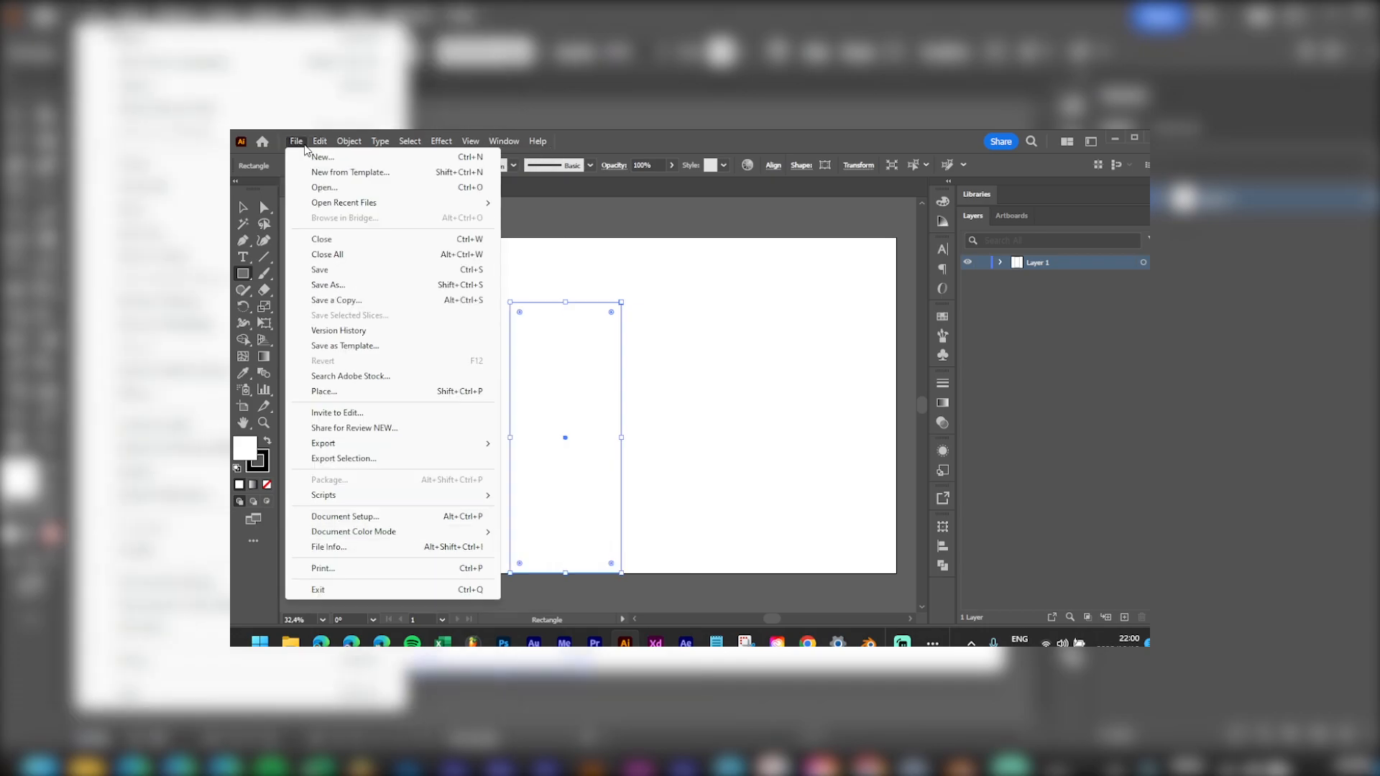
left_click(688, 208)
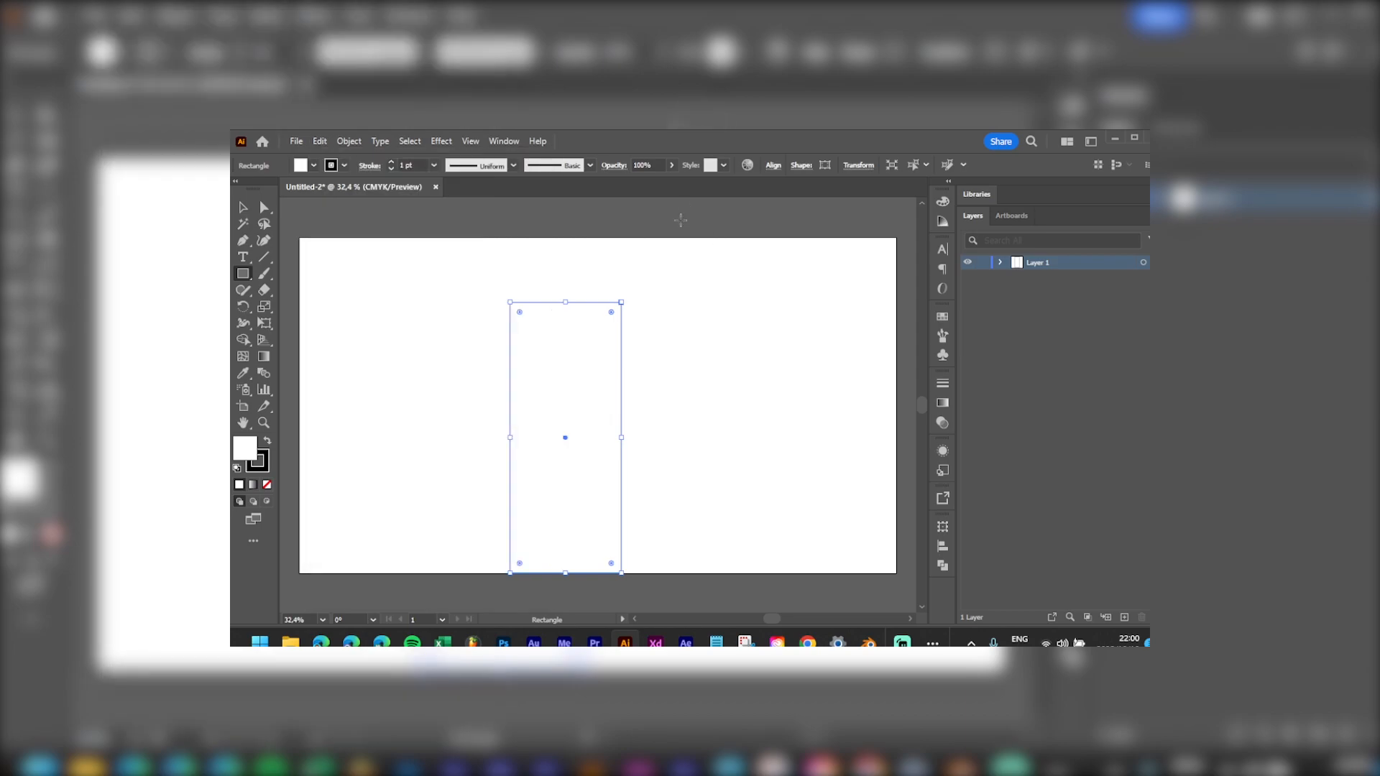
left_click(243, 208)
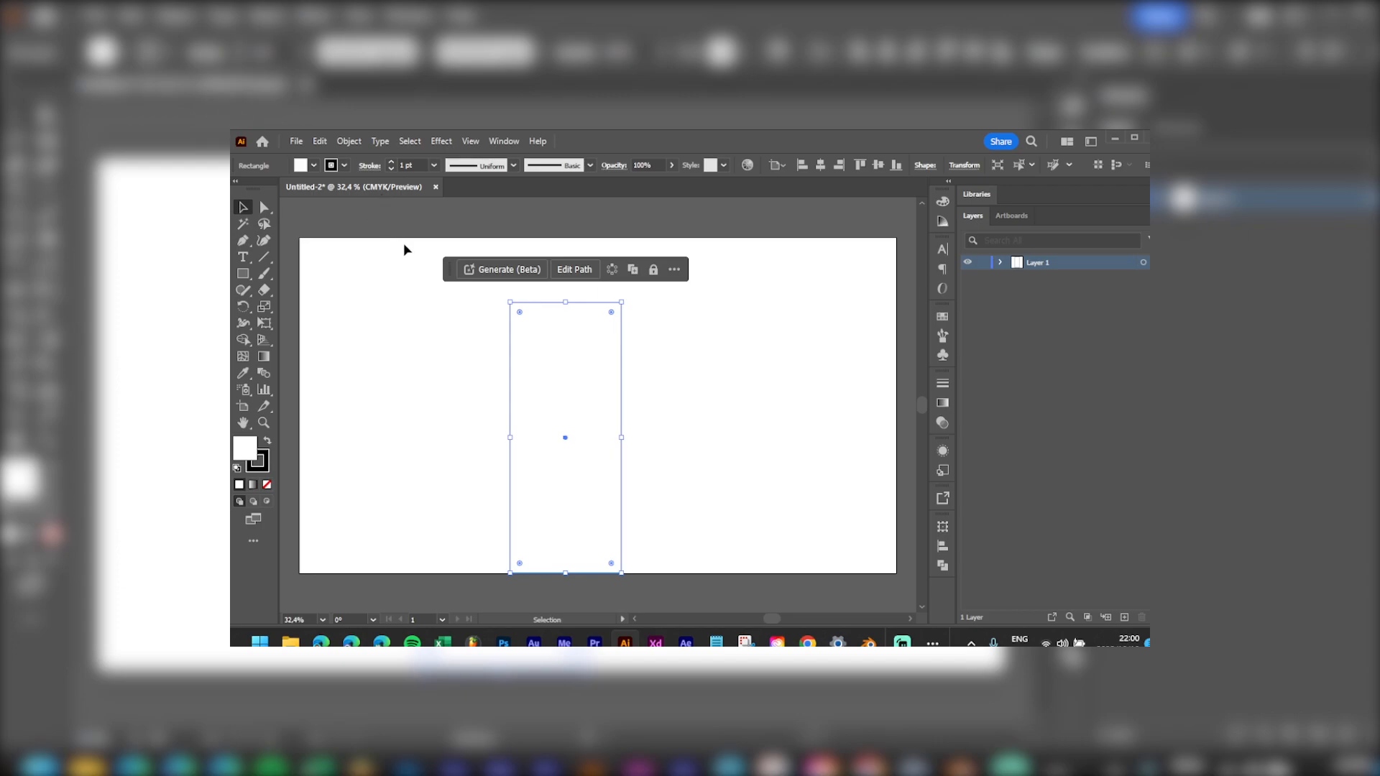
Step: Drag the Contextual Task Bar up above the artboard
left_click_drag(448, 269, 305, 219)
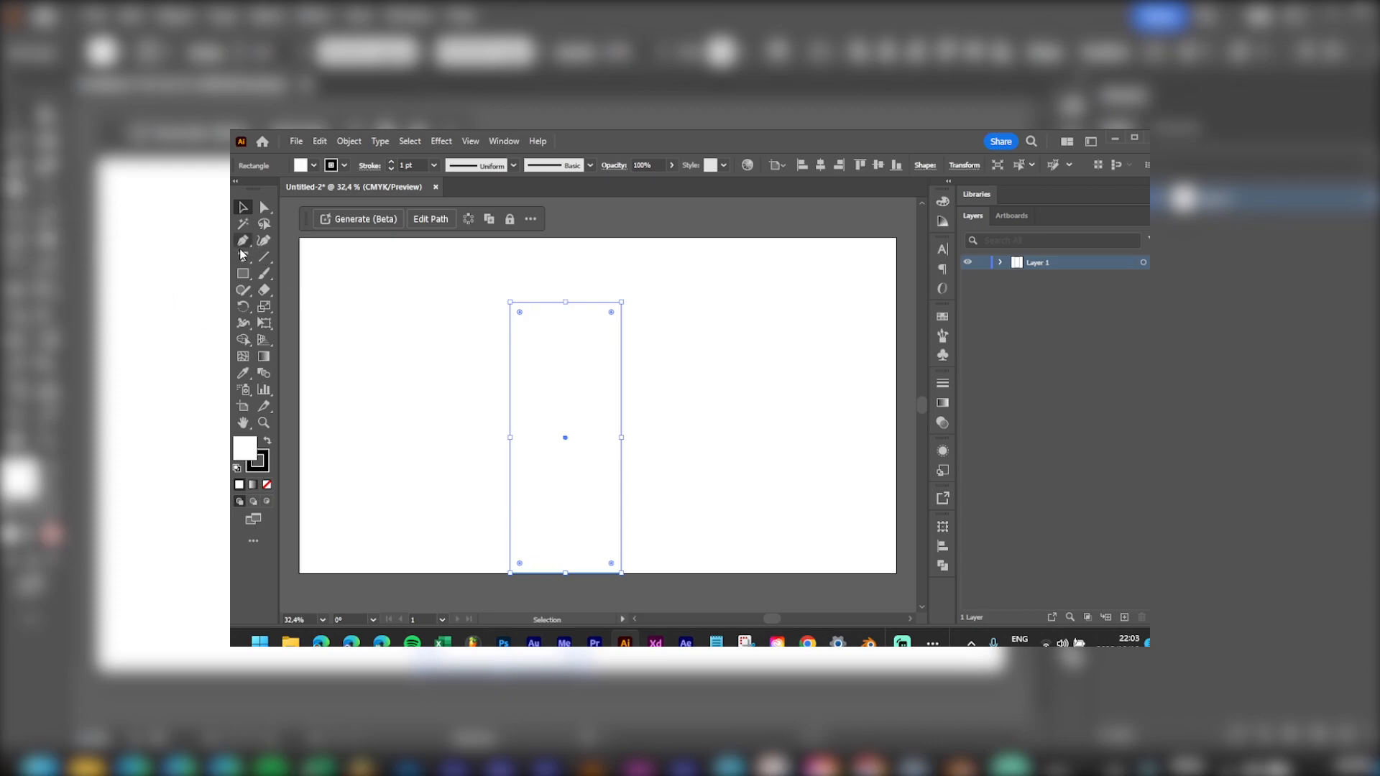
Step: Type 'SPENELO' to the right of the rectangle and scale it up much larger
key("t")
left_click(668, 370)
type("SPENELO")
left_click_drag(681, 372, 856, 480)
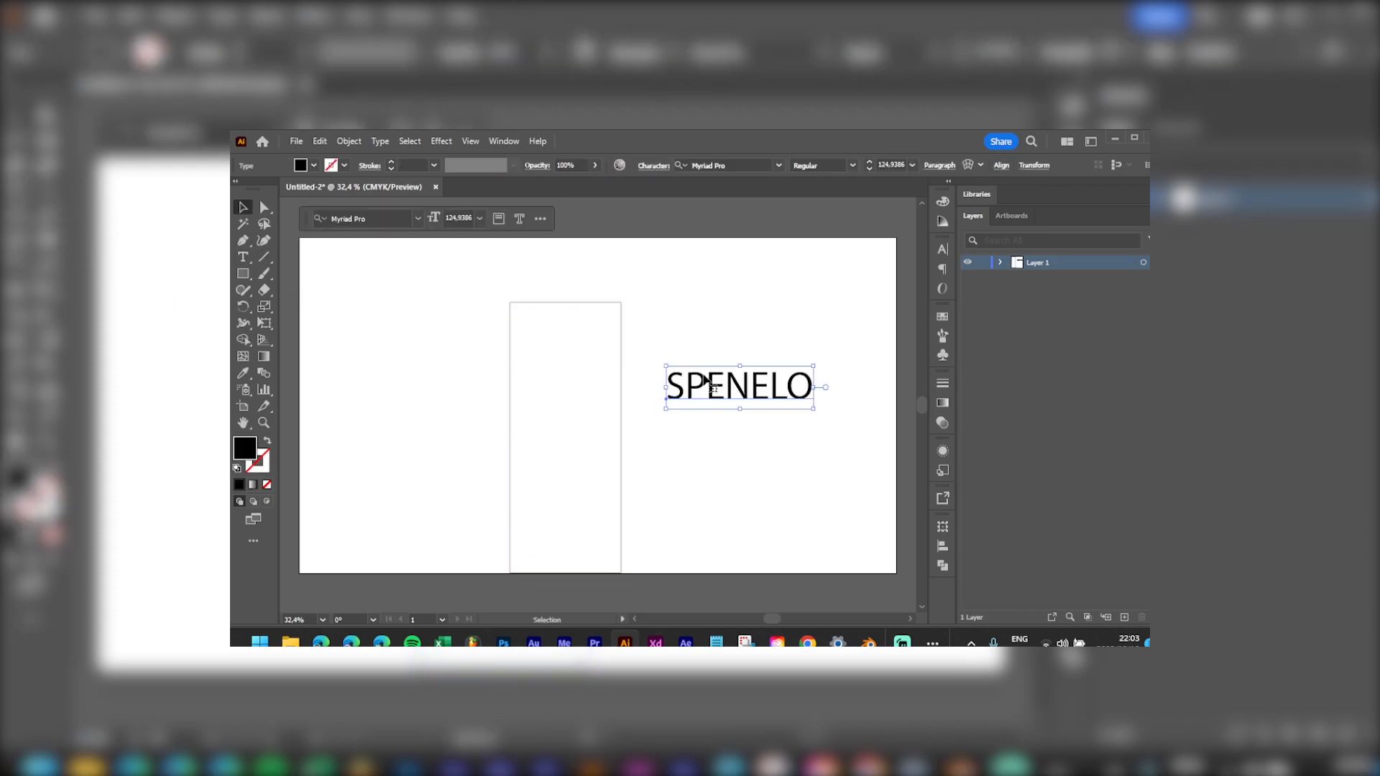
Step: Set SPENELO in AvantGarde-Demi and nudge it slightly down and left
key("t")
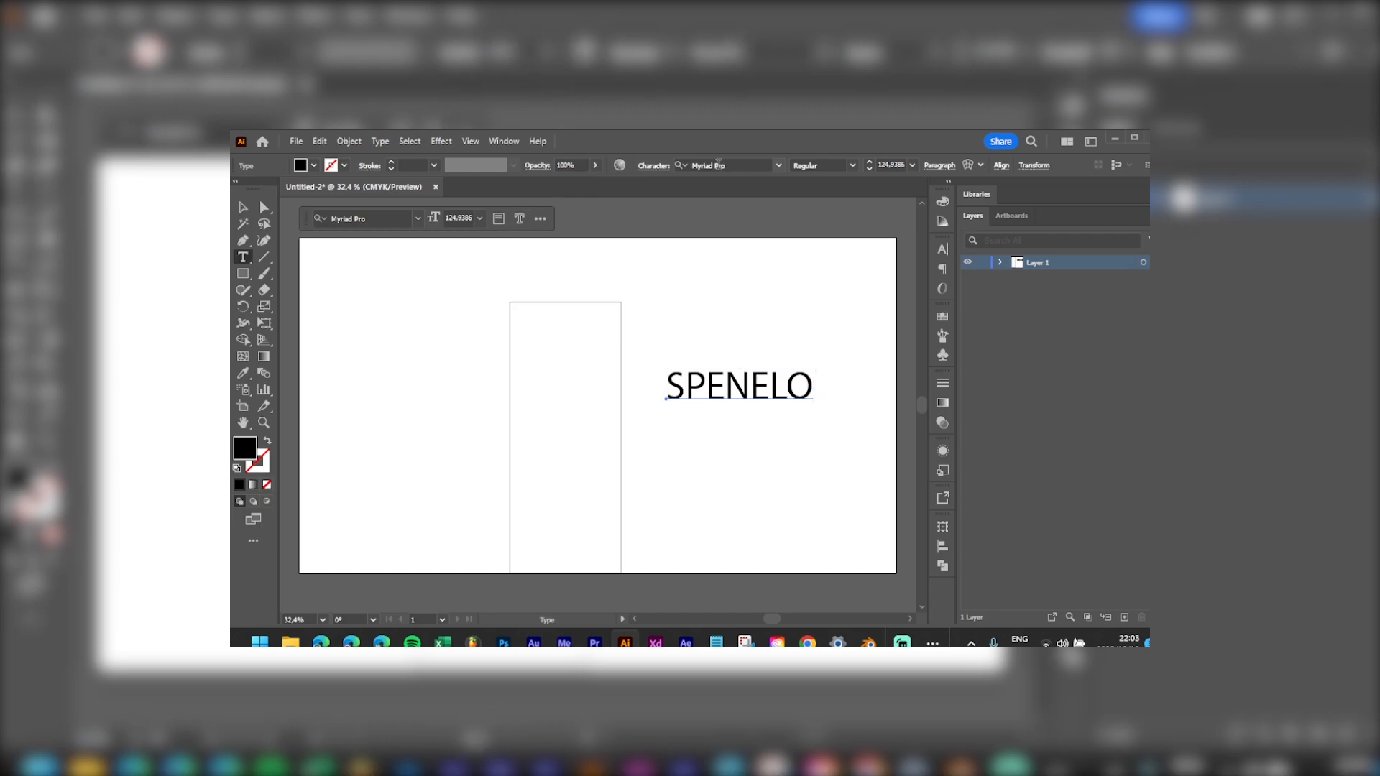
left_click(779, 166)
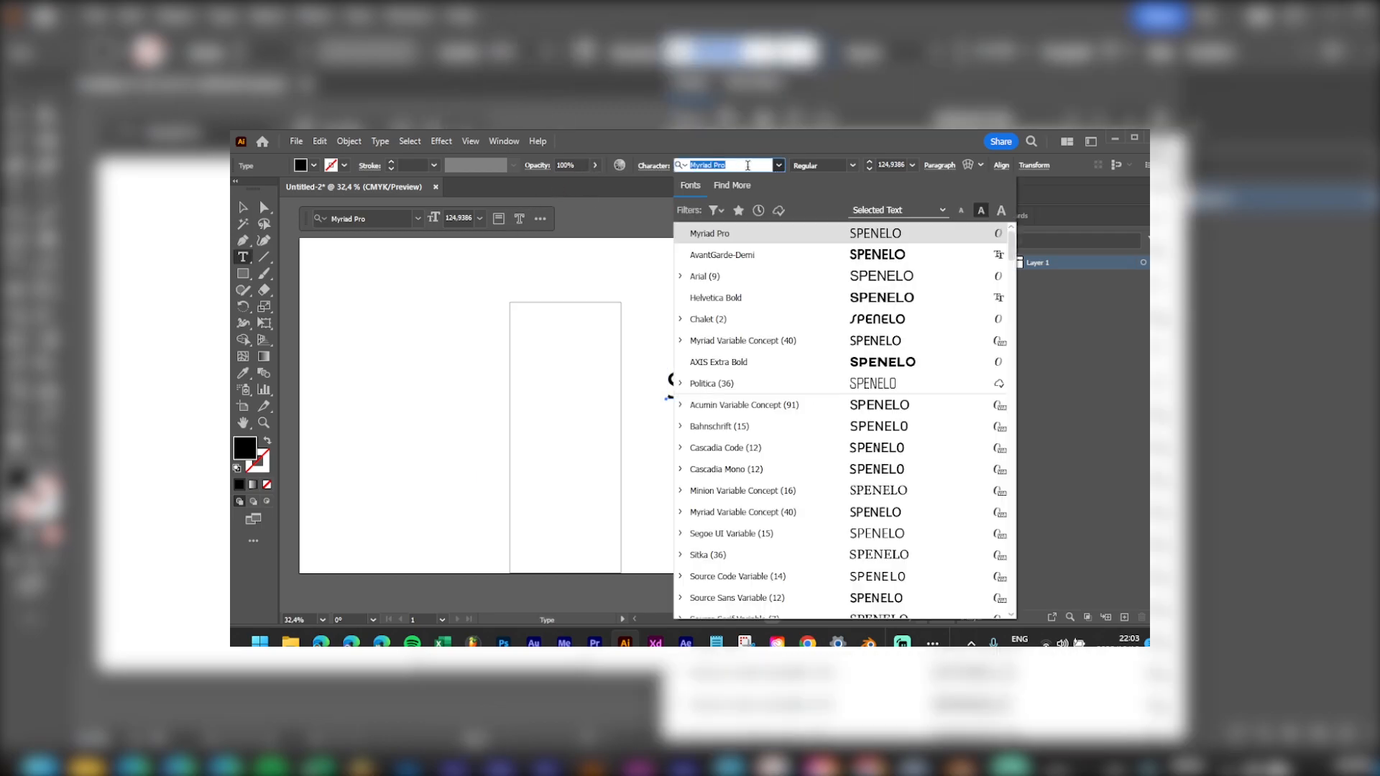
left_click(776, 255)
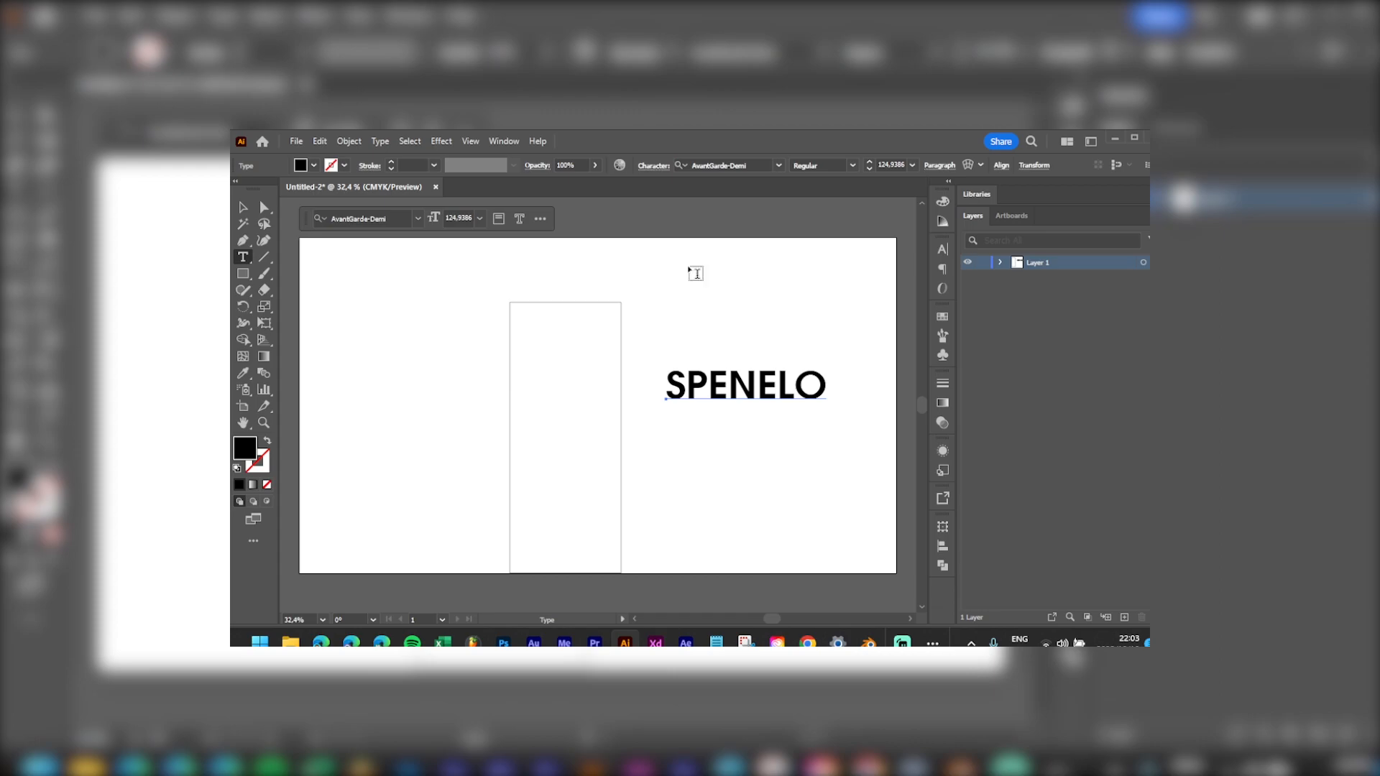
left_click(264, 207)
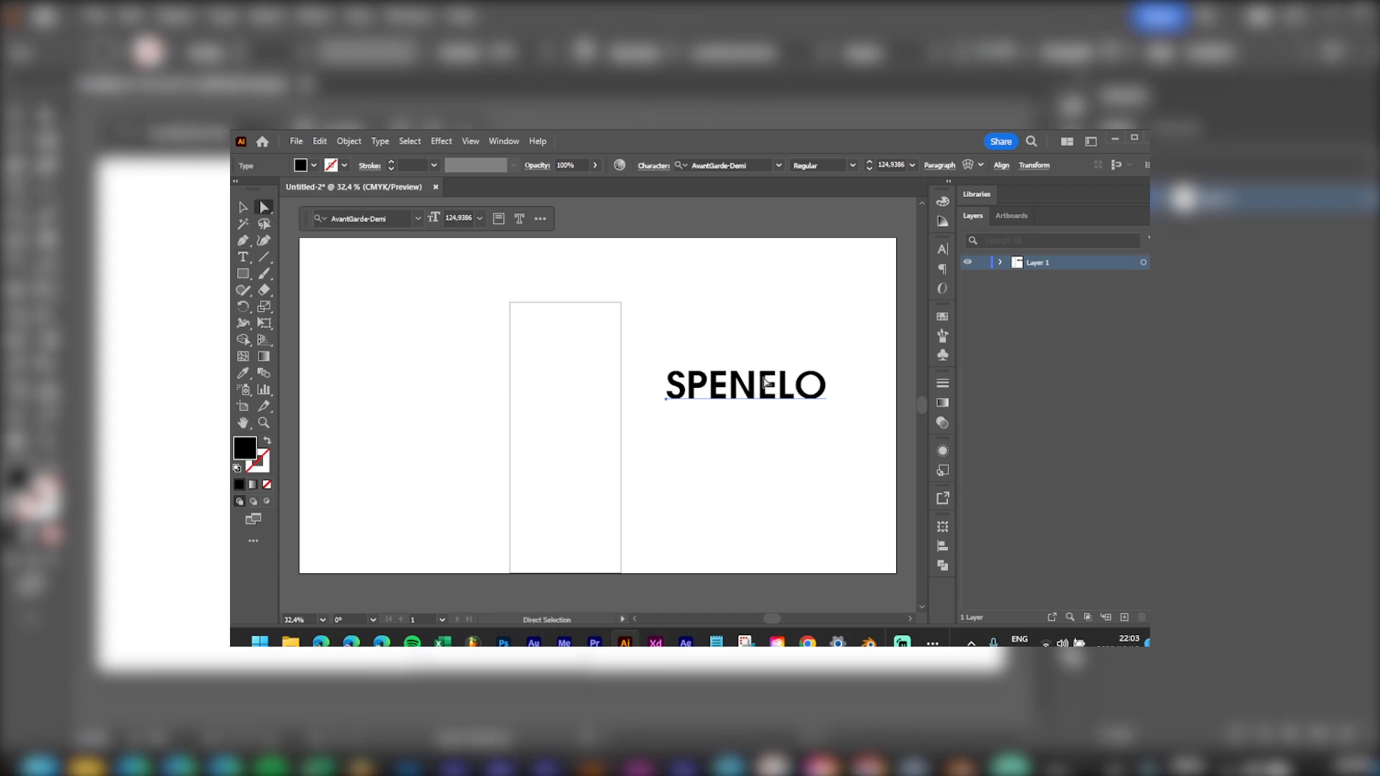
left_click_drag(764, 386, 754, 401)
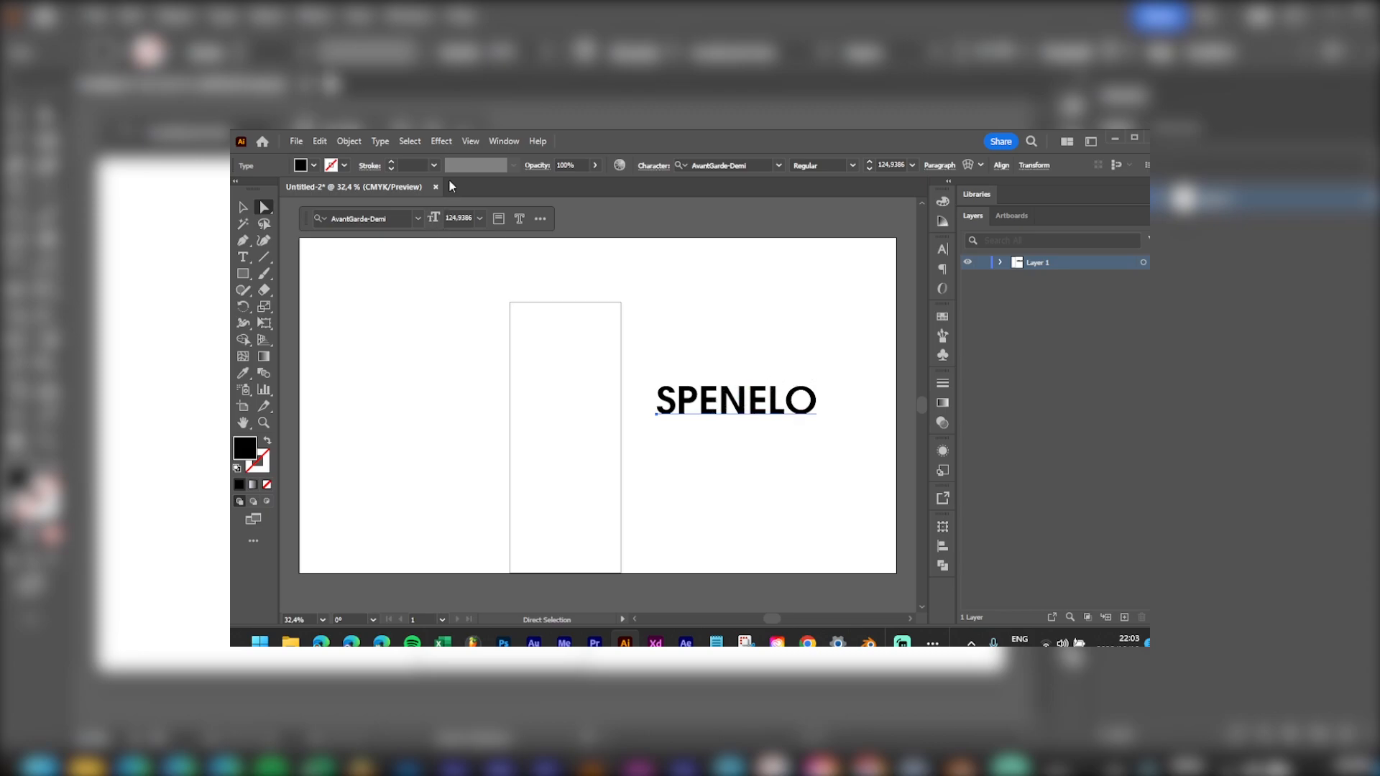
Step: Expand the SPENELO text into outline paths with Object > Expand
left_click(347, 143)
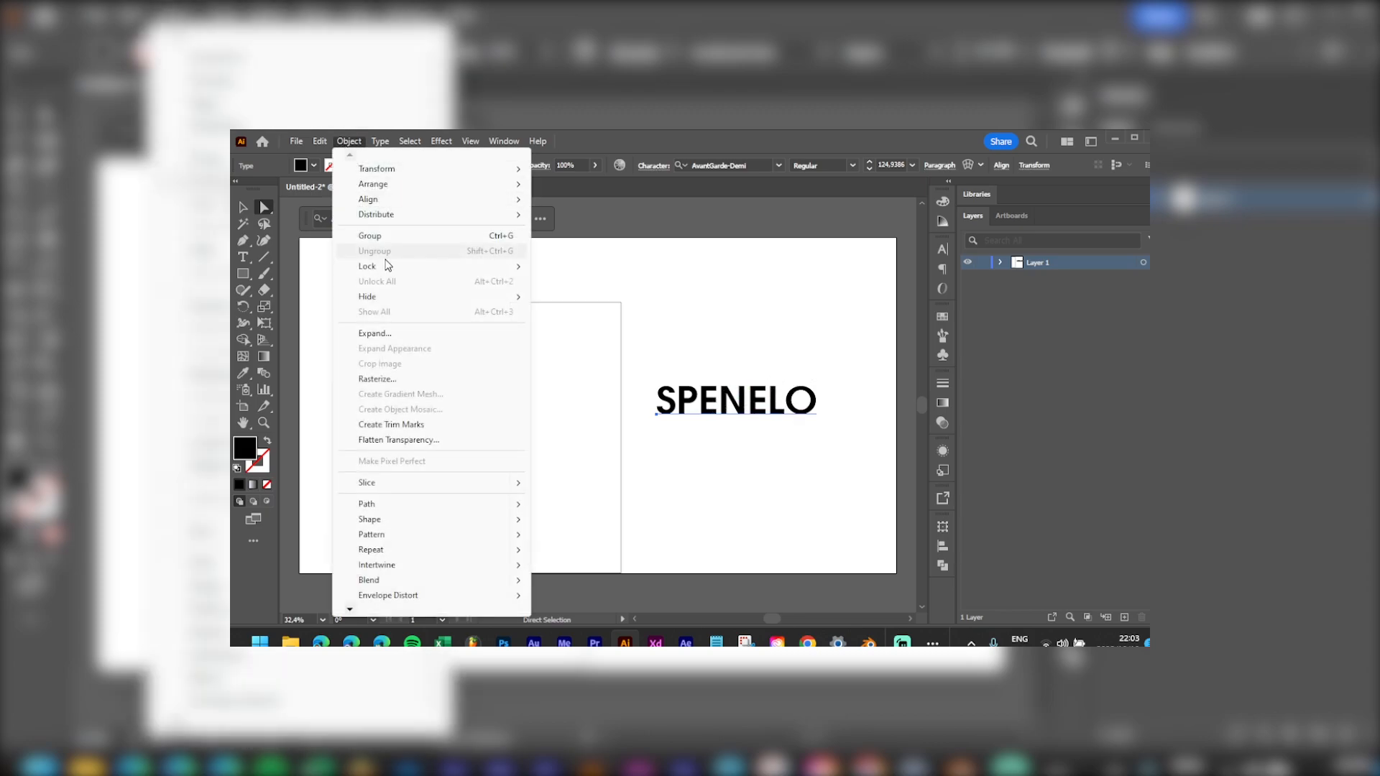
left_click(419, 333)
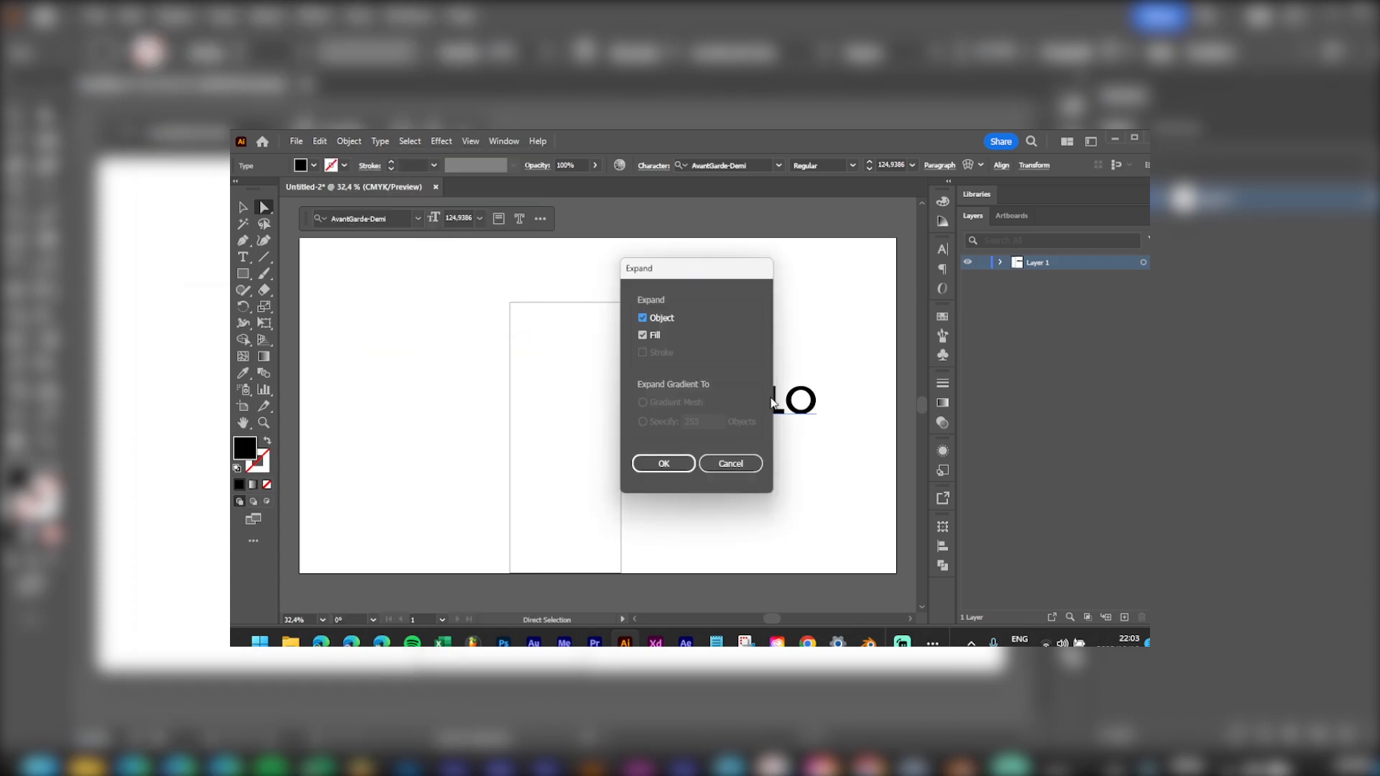
left_click(657, 462)
Step: Marquee-select all the SPENELO letter paths and delete them
left_click_drag(818, 337, 679, 434)
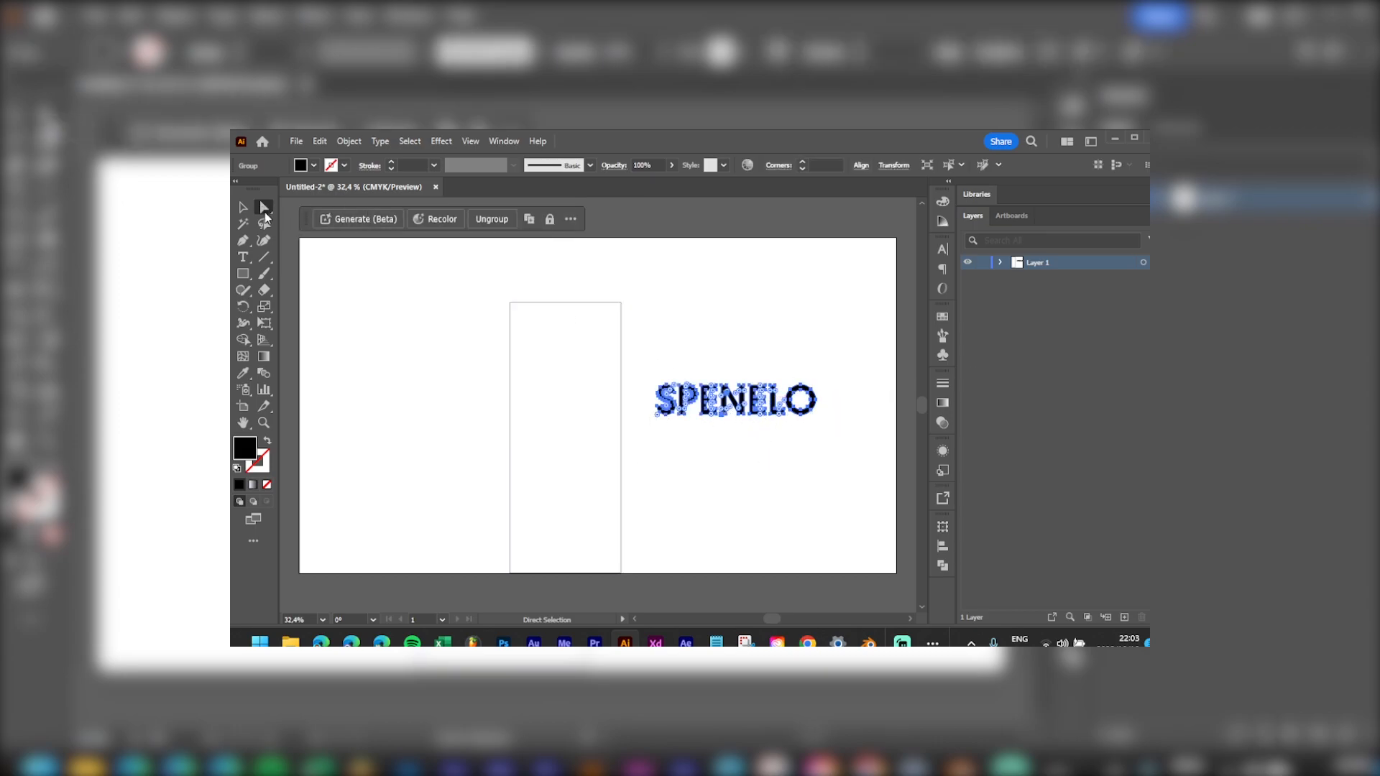
left_click(828, 353)
left_click_drag(841, 363, 643, 450)
key("Delete")
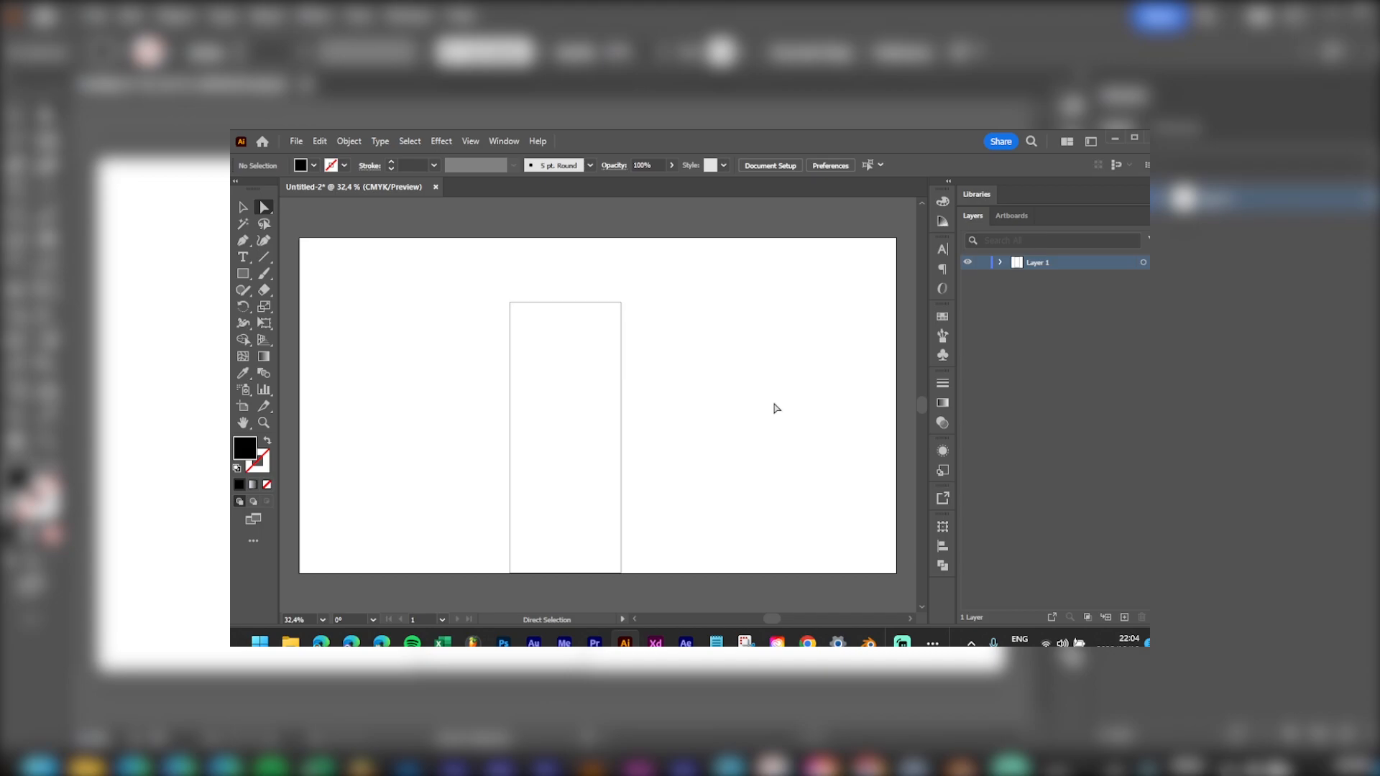
Step: Set File > Document Color Mode to RGB Color, then reselect the rectangle
left_click(320, 142)
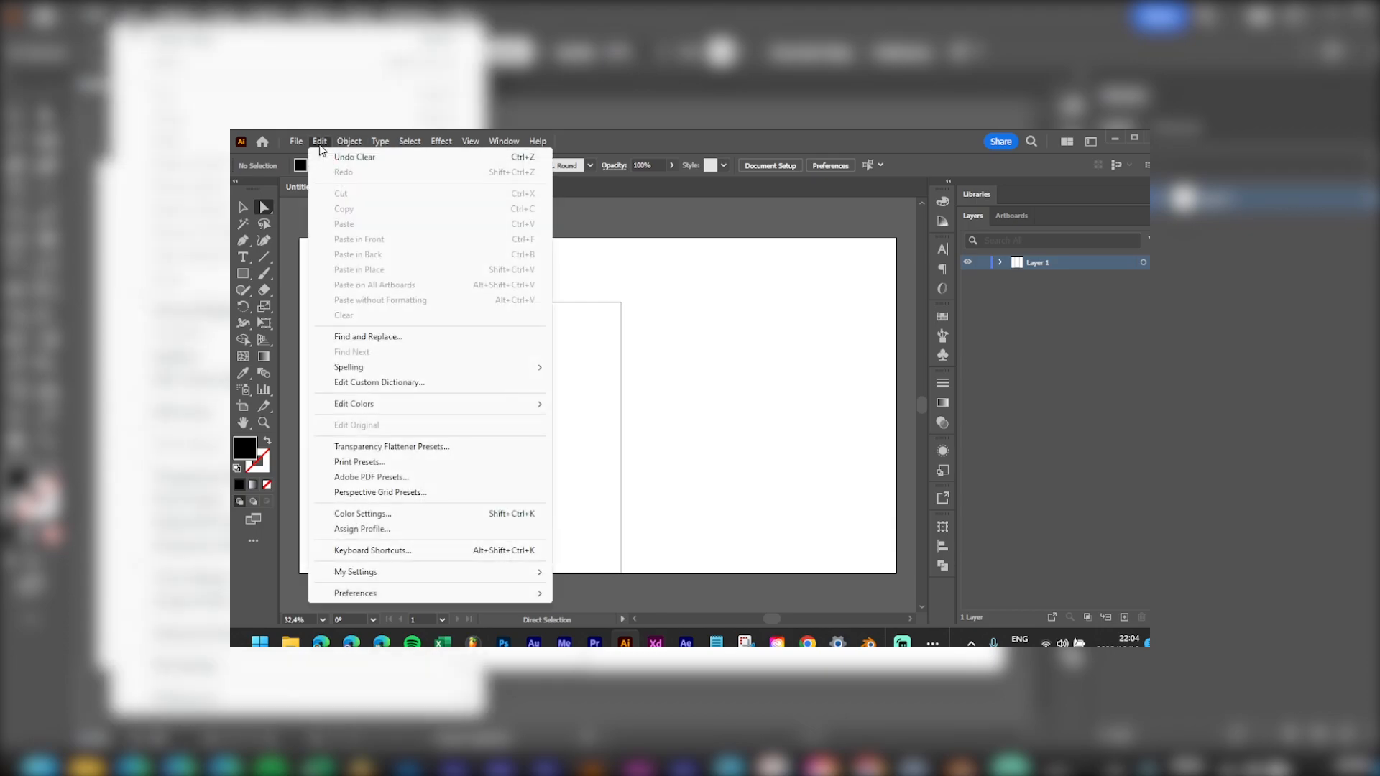
left_click(609, 191)
left_click(343, 142)
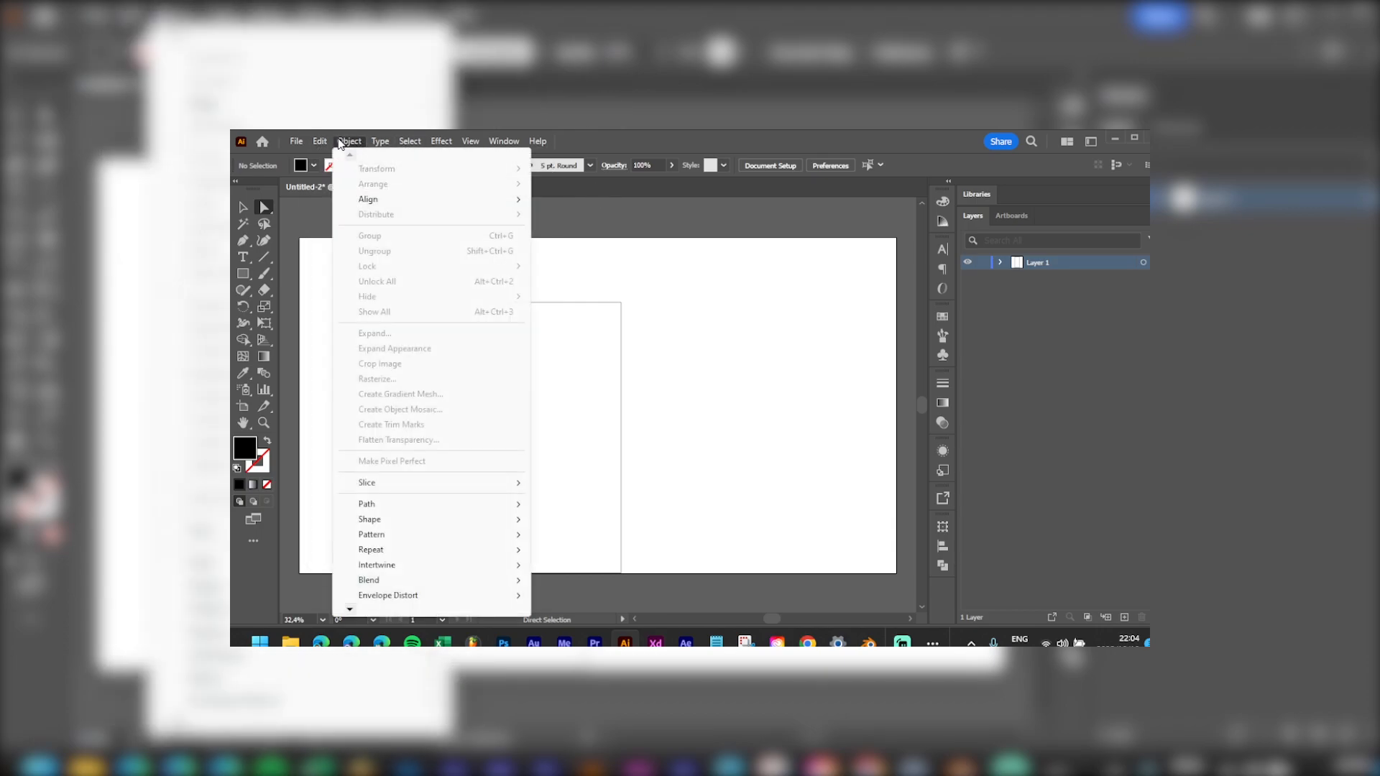
left_click(296, 142)
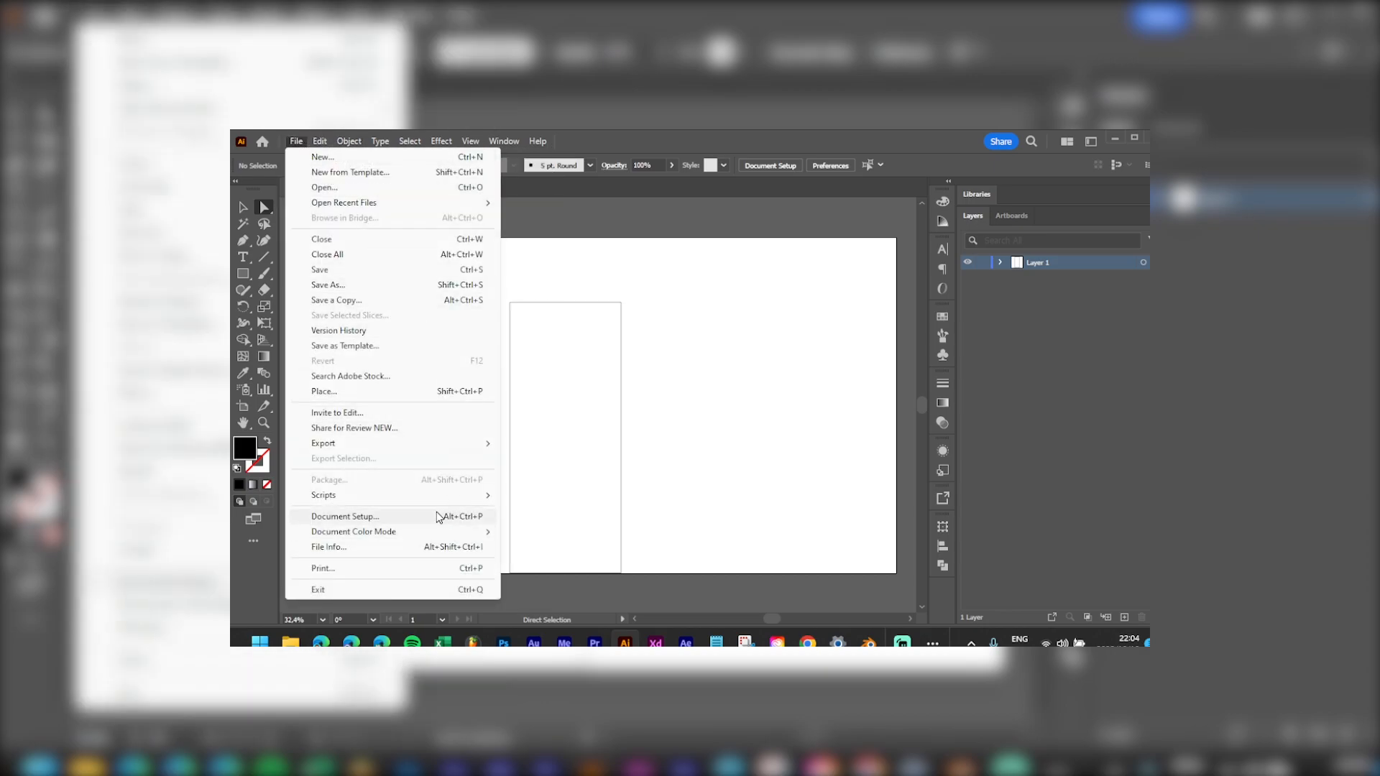
mouse_move(441, 533)
left_click(573, 548)
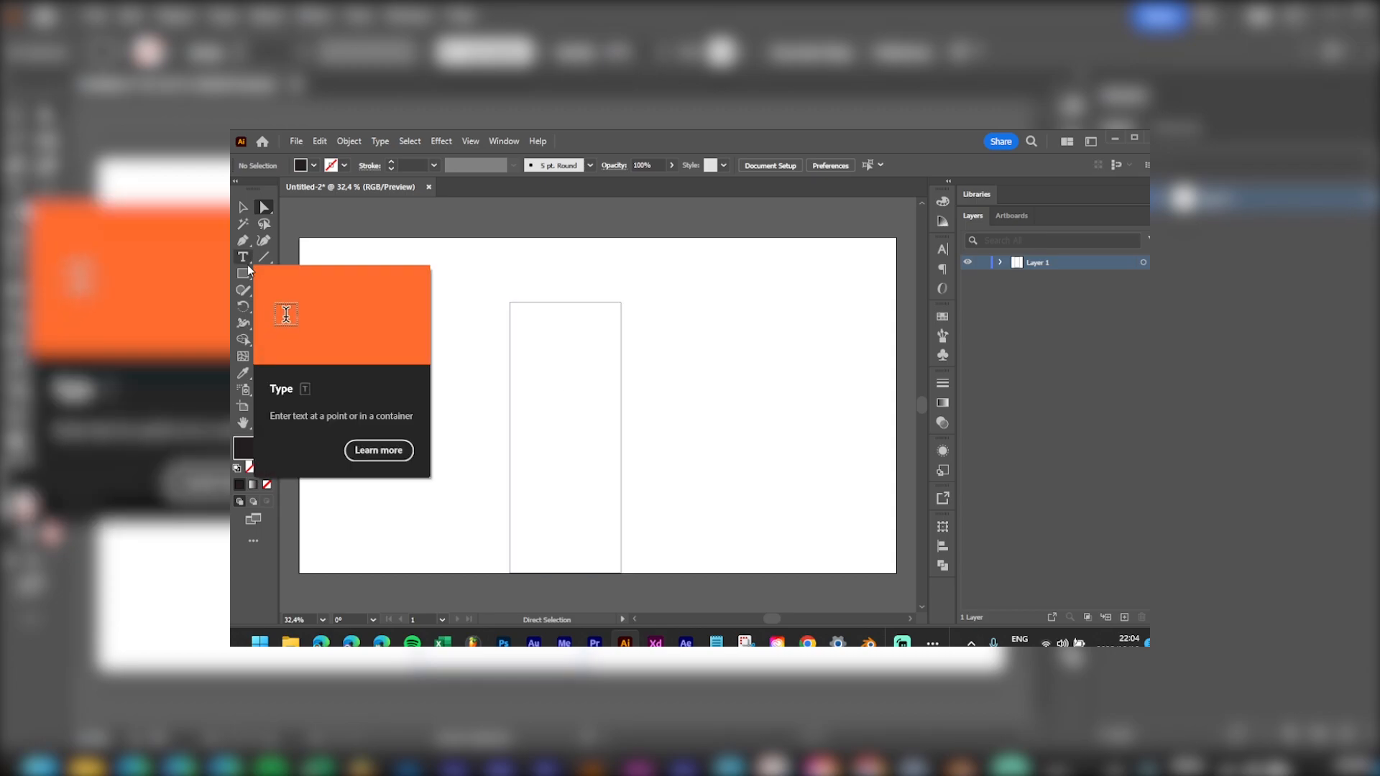
left_click(576, 348)
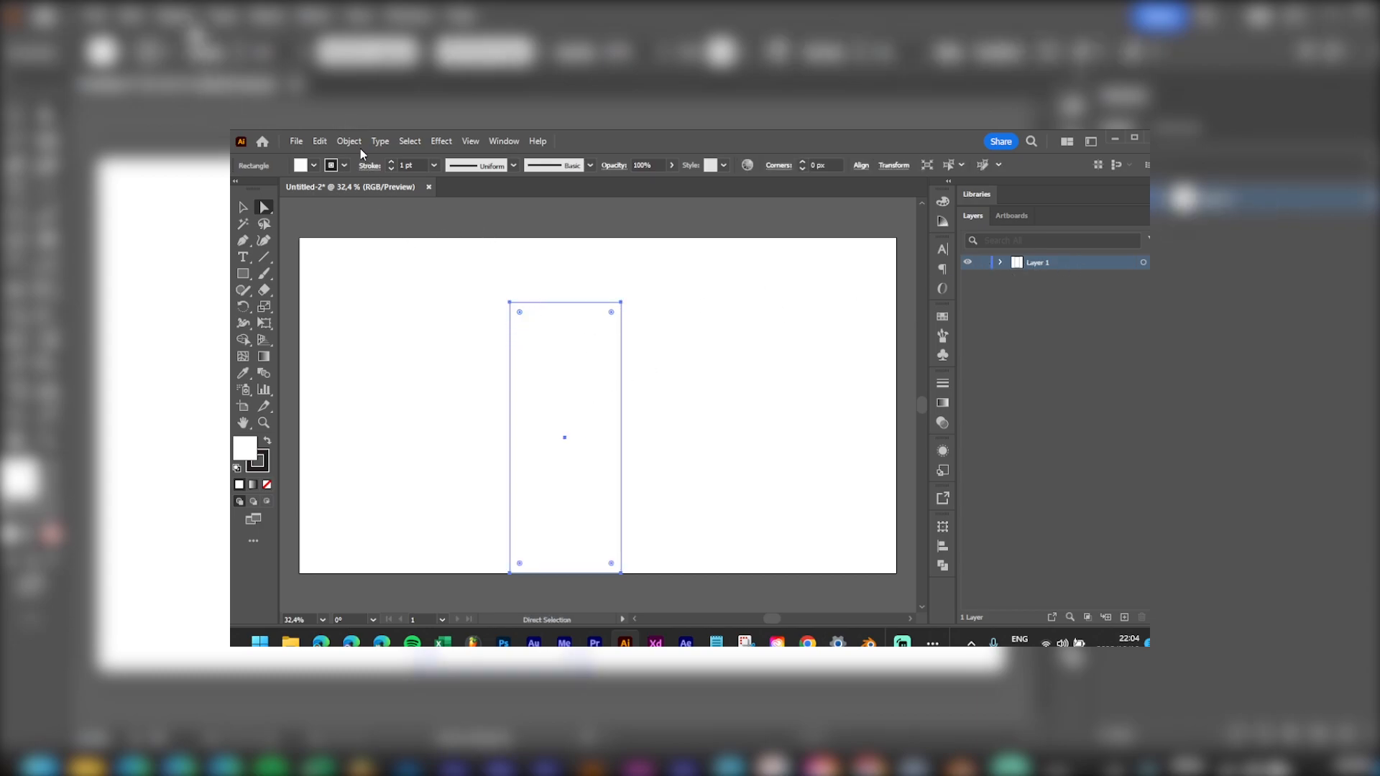
Step: Generate a Text to Vector graphic from the 'woman sitting on couch working on laptop' prompt, viewed at 100%
key("v")
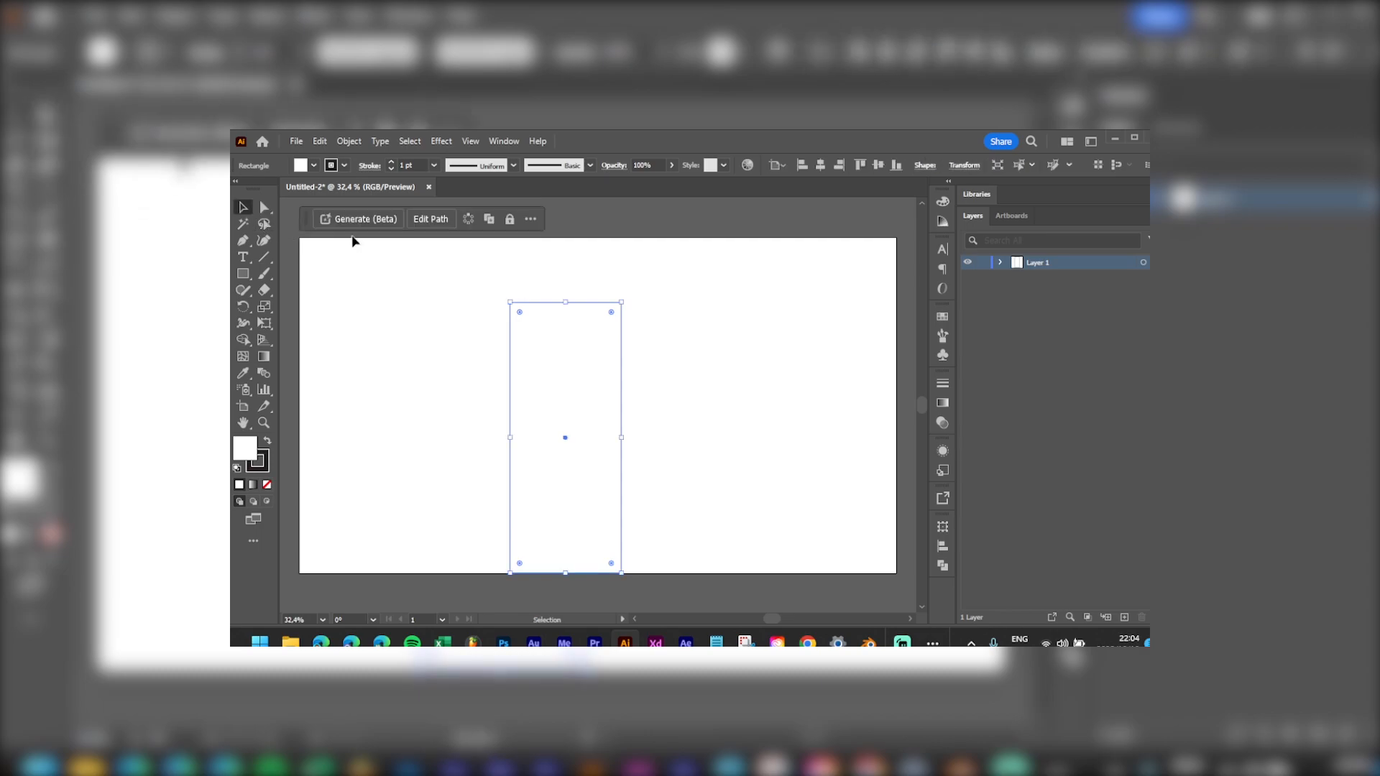
left_click(359, 220)
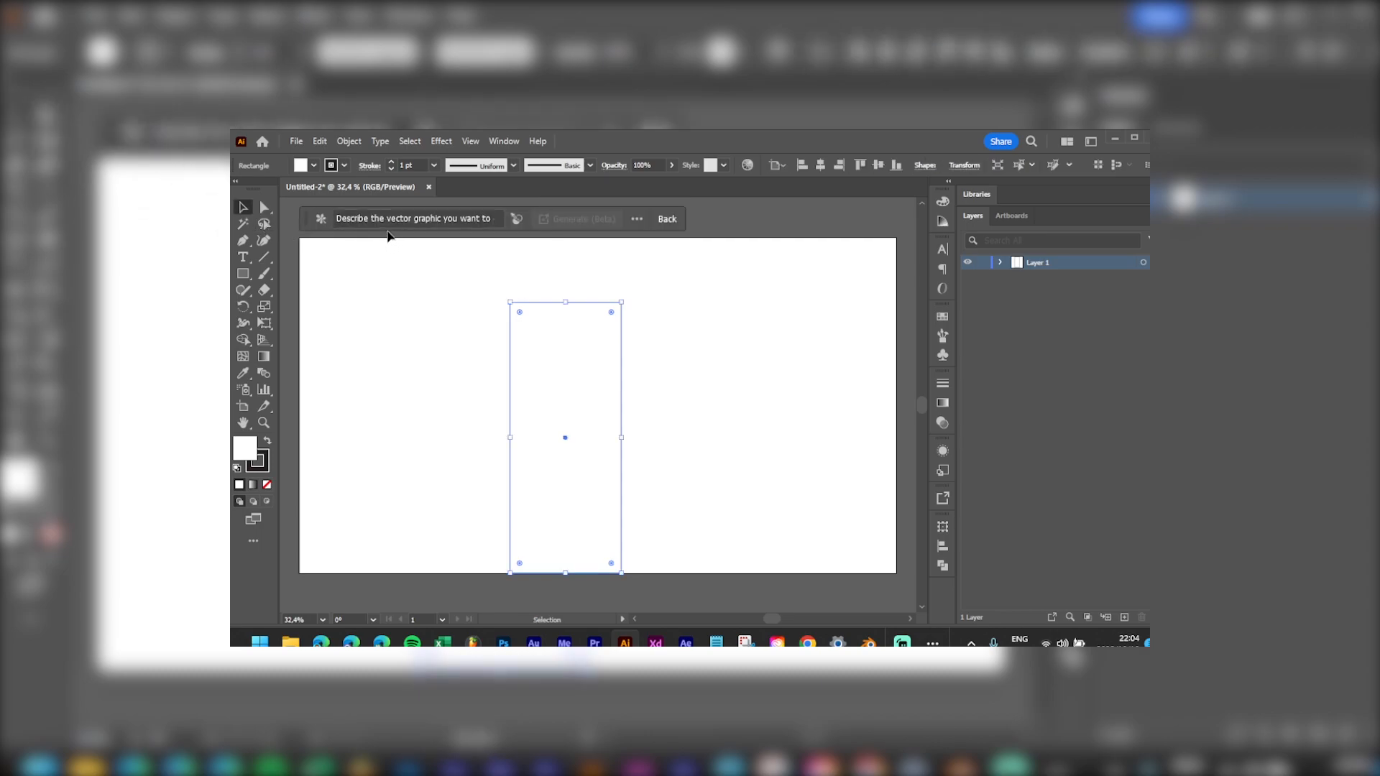
left_click(363, 221)
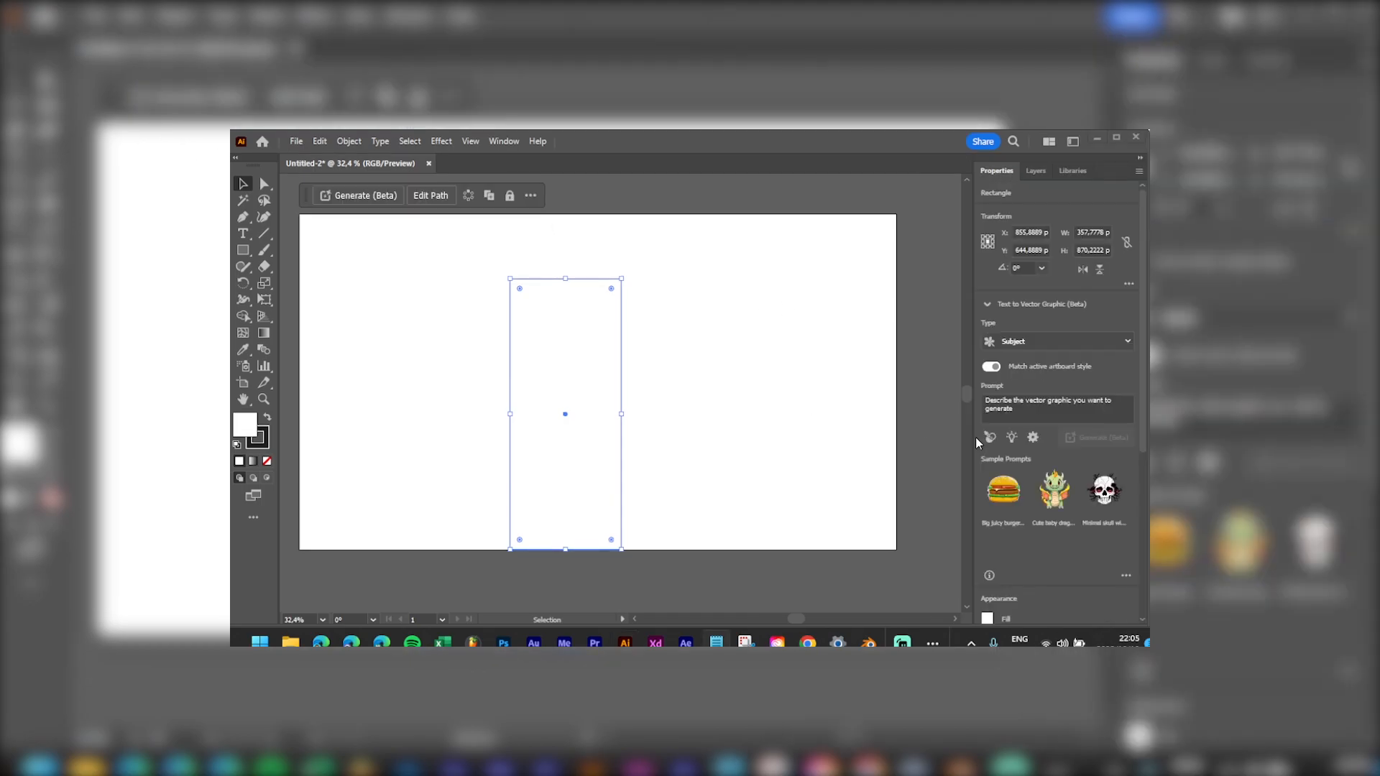
left_click(1064, 411)
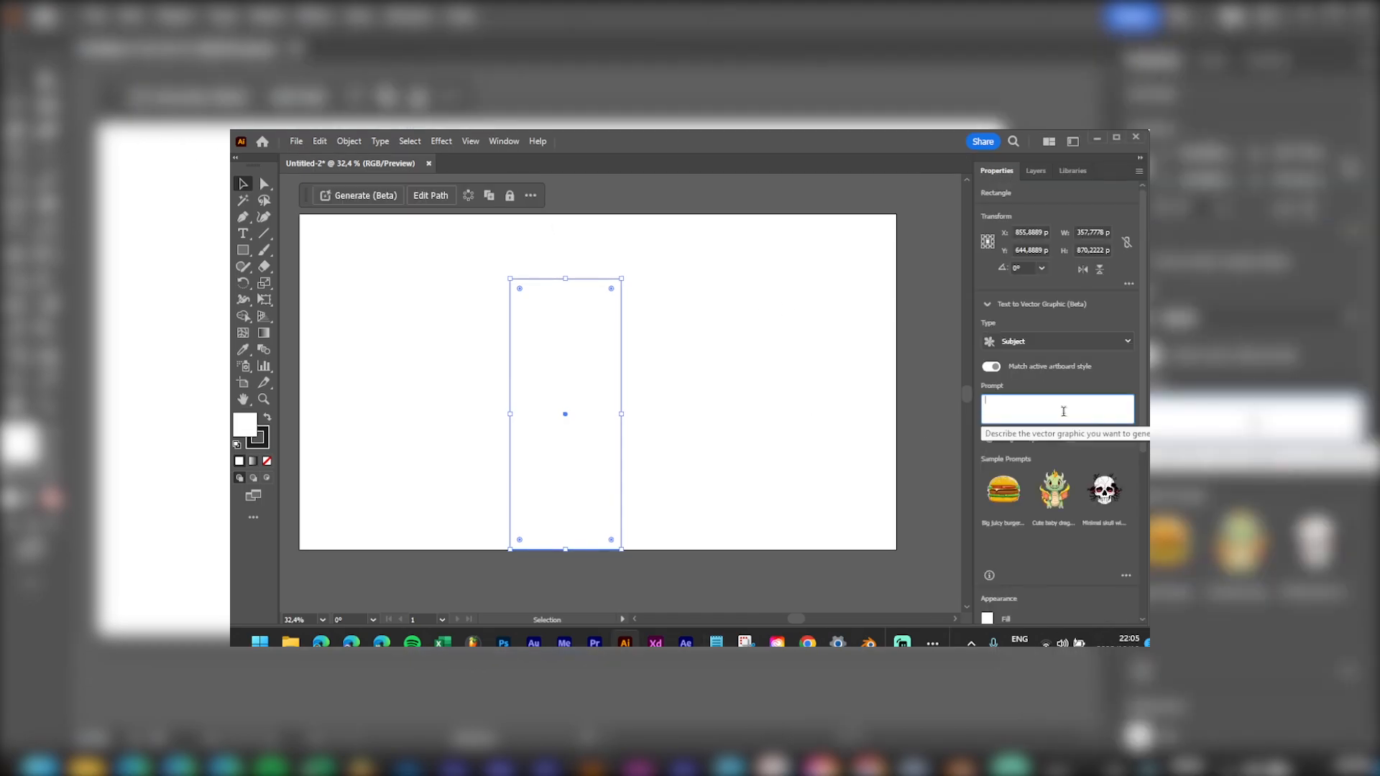
type("woman sitting on couch working on laptop")
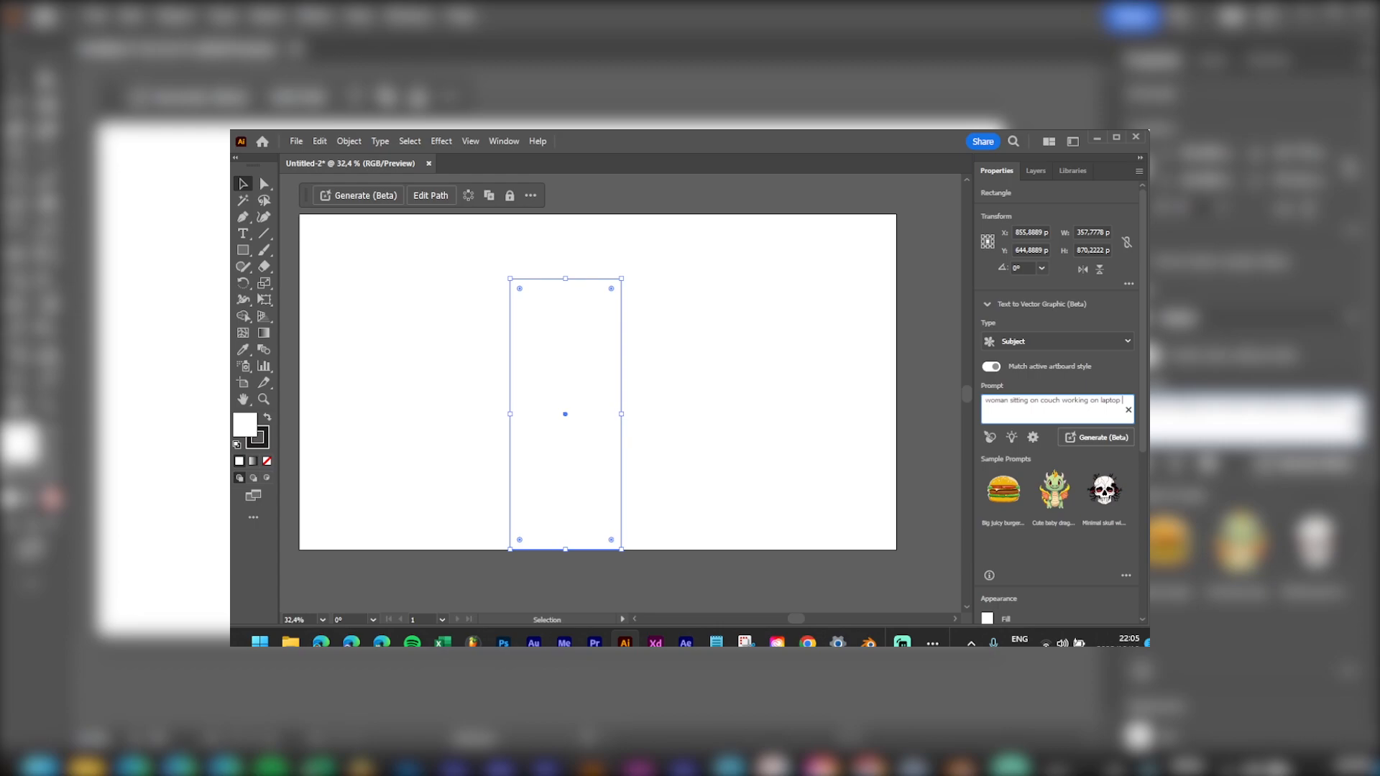
type(", work from ho")
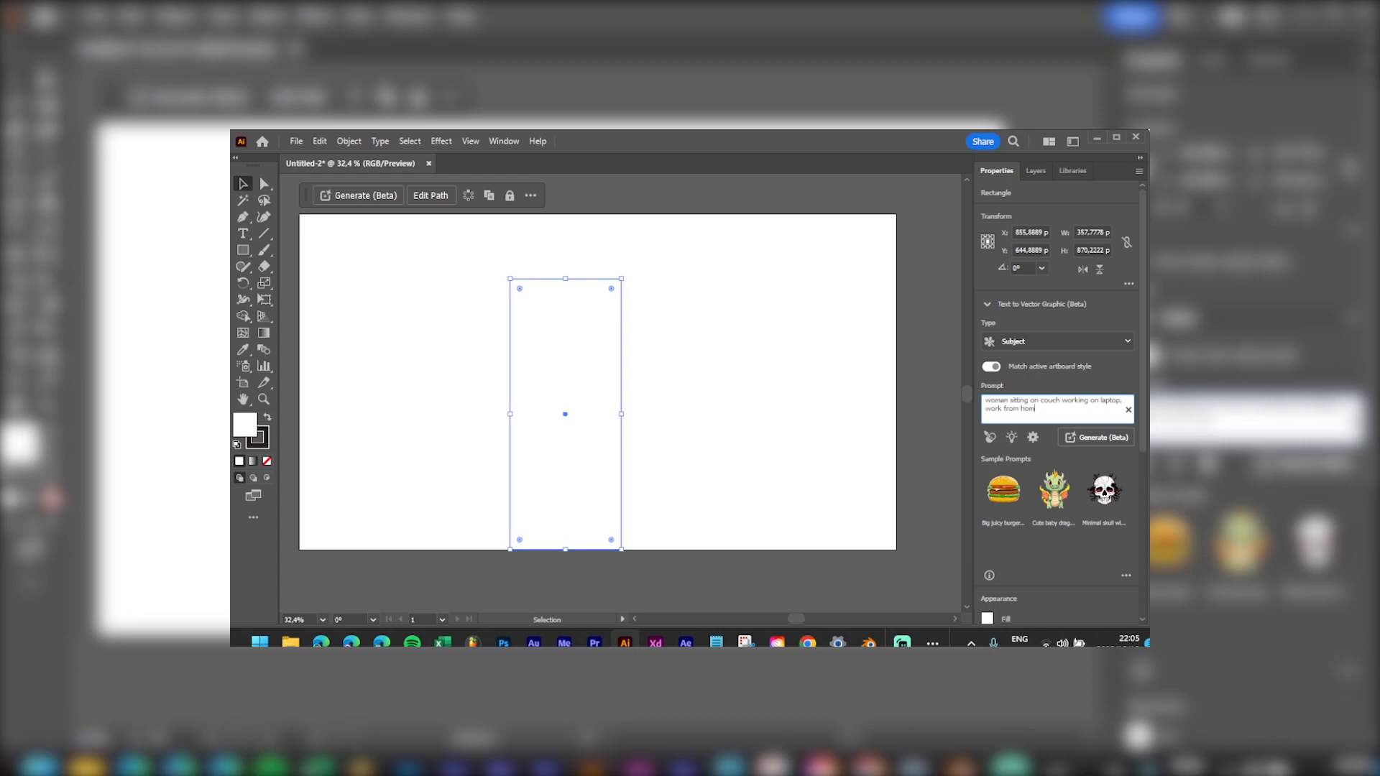
type("me, in the style of mo")
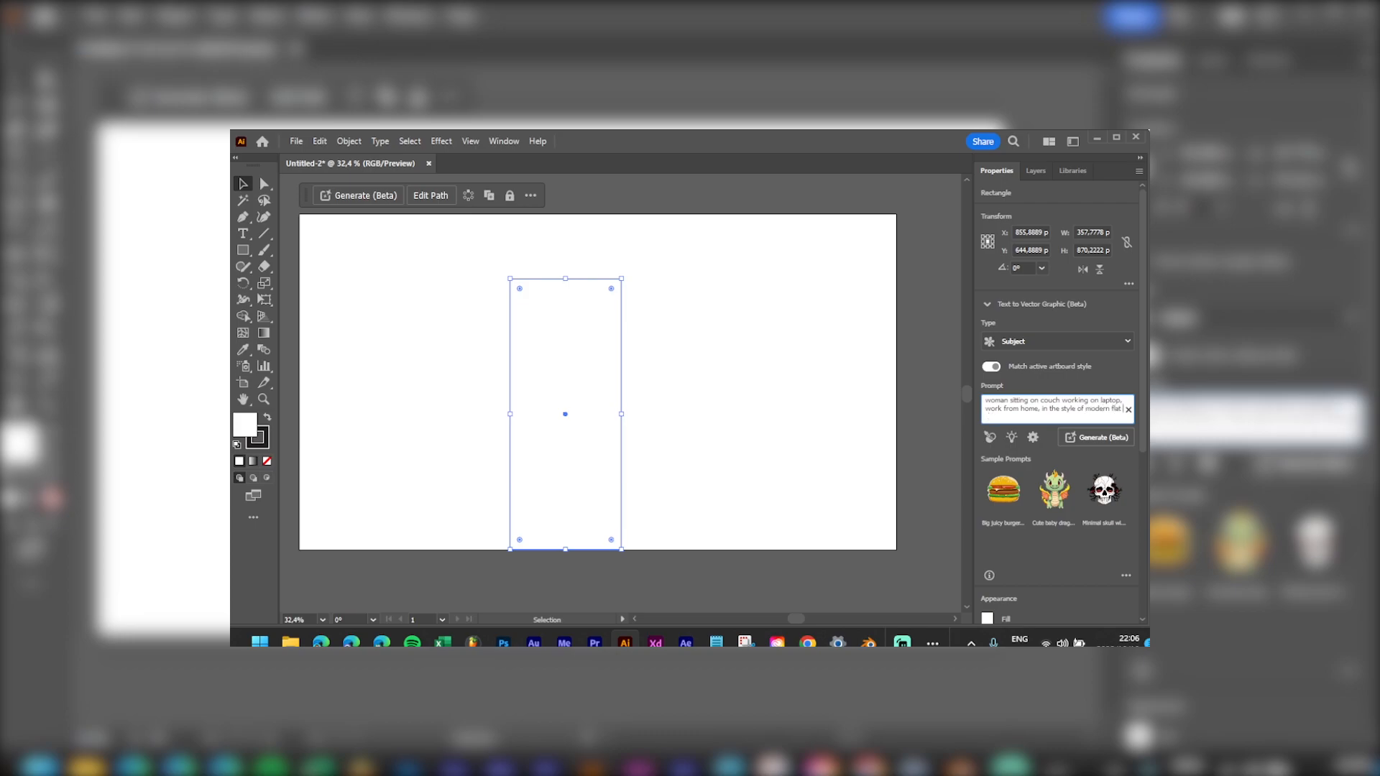
type("dern digital flat art")
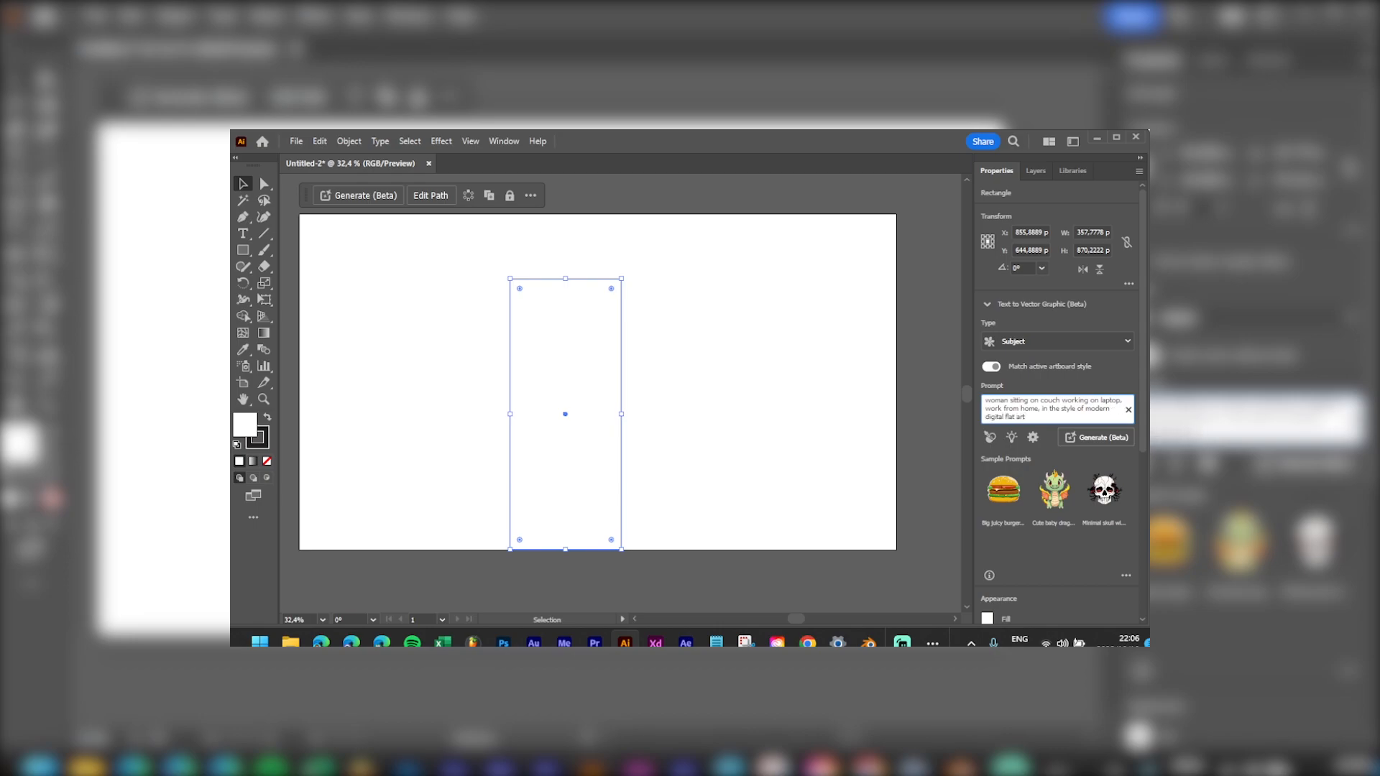
left_click(1100, 437)
left_click(755, 488)
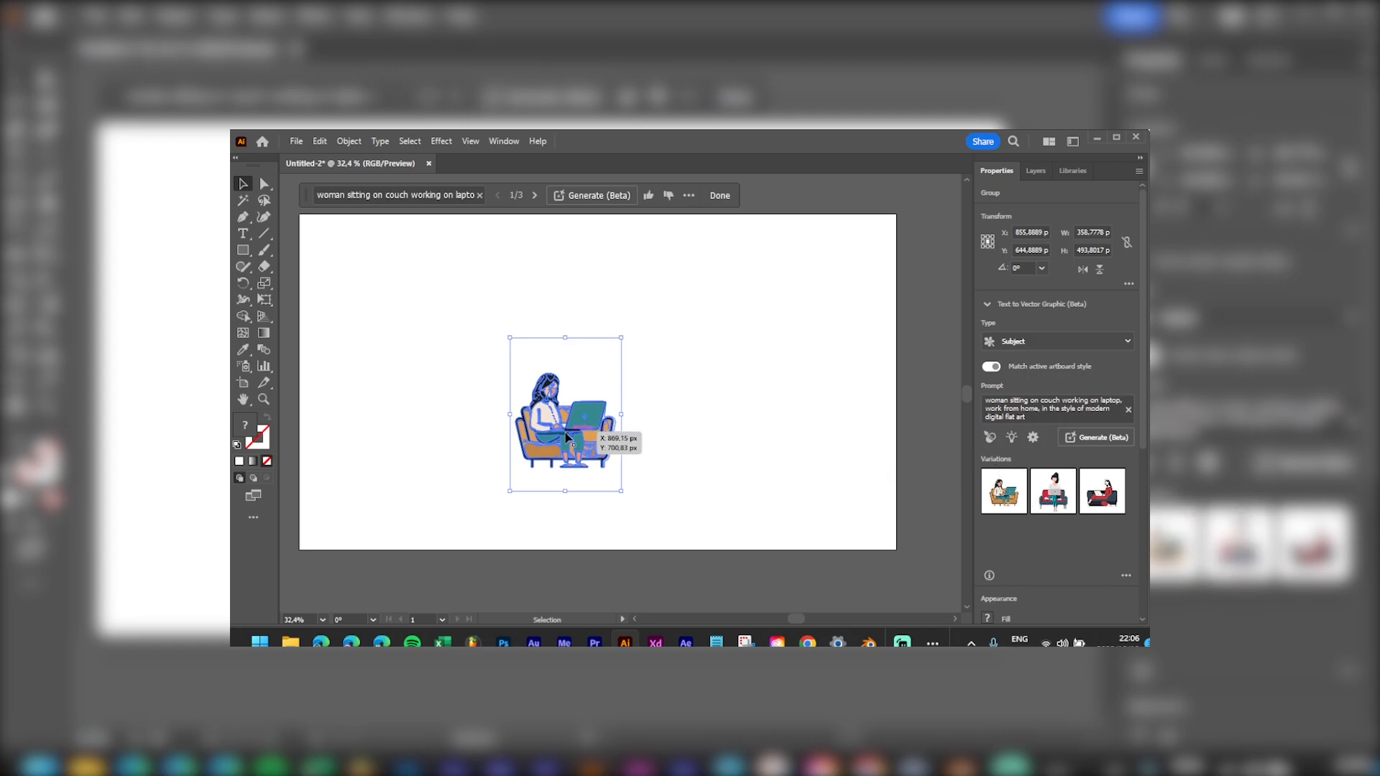
key("ctrl+1")
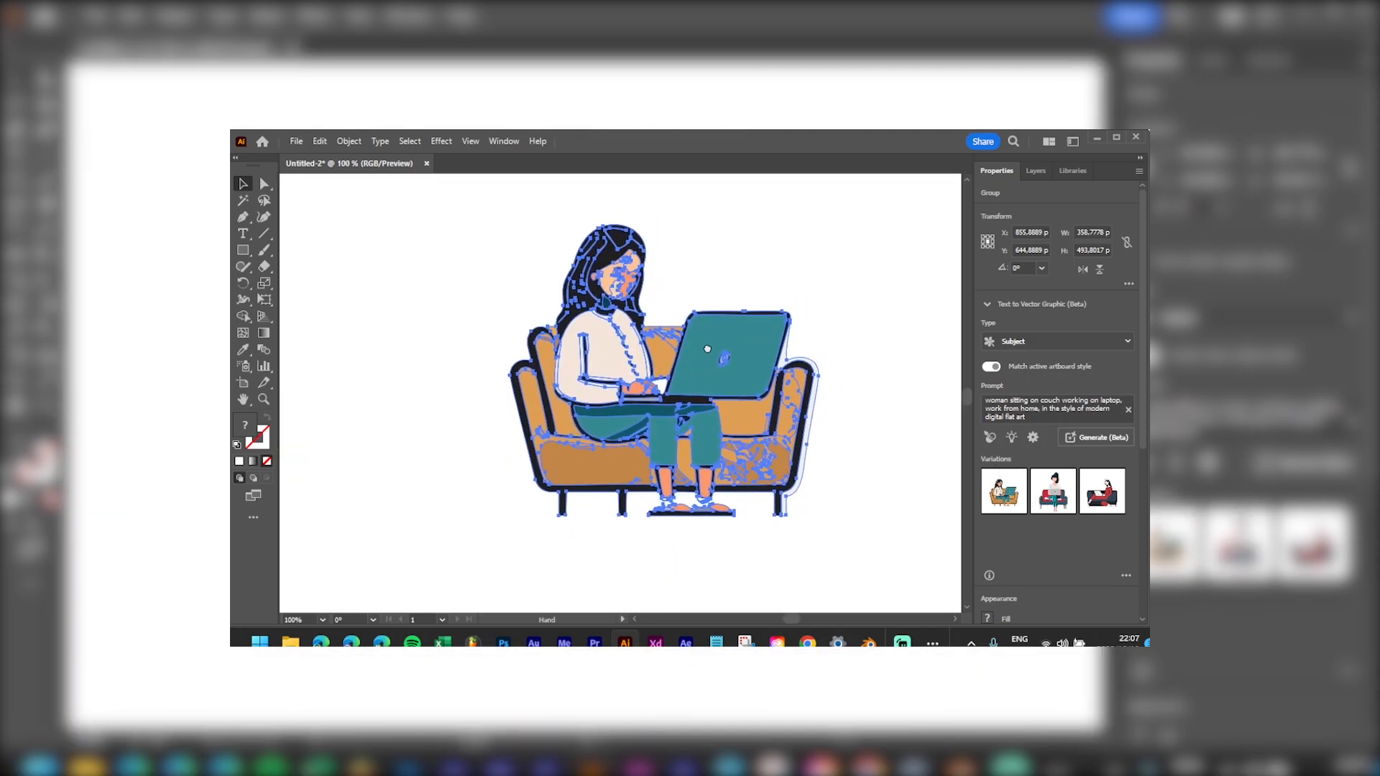
Step: Try the second and third variations, recentring the view on the artwork
left_click(1053, 491)
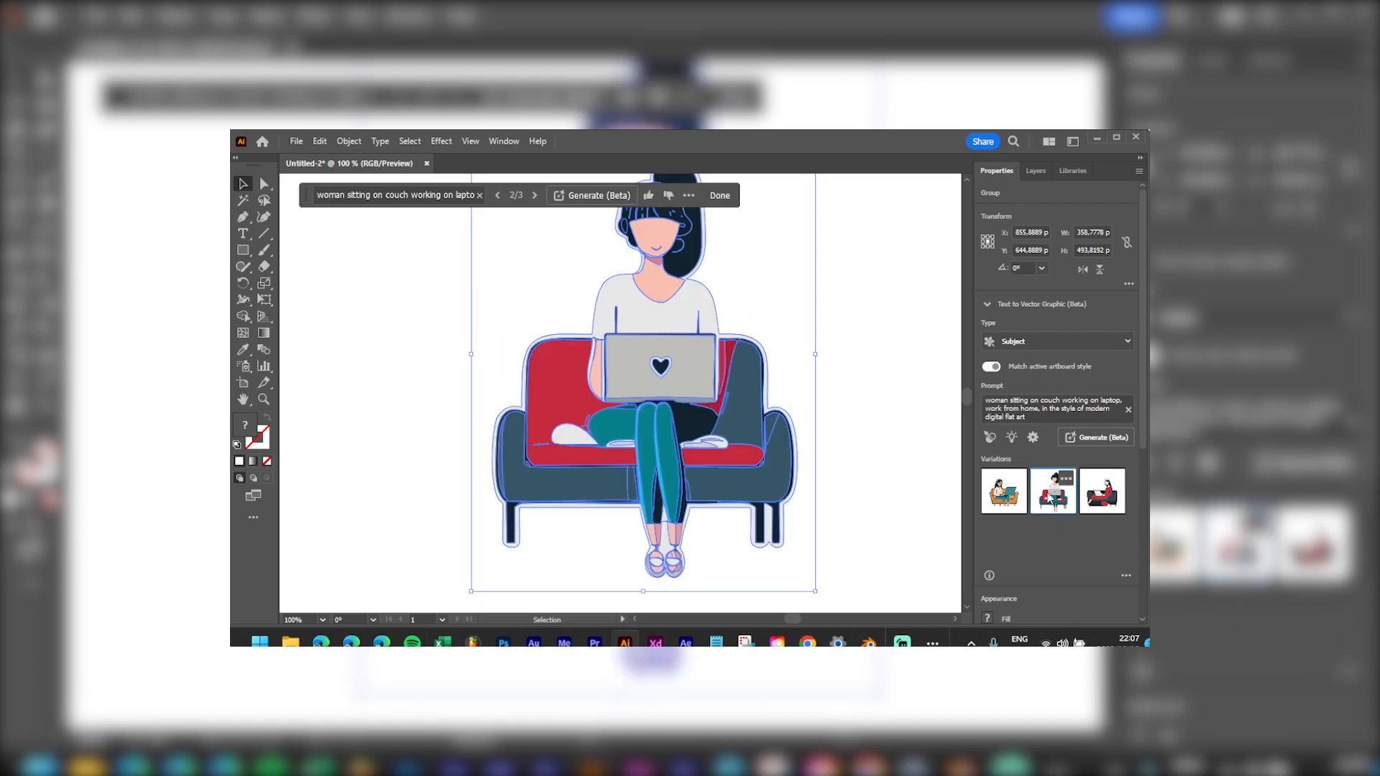
scroll(750, 394, "down", 1)
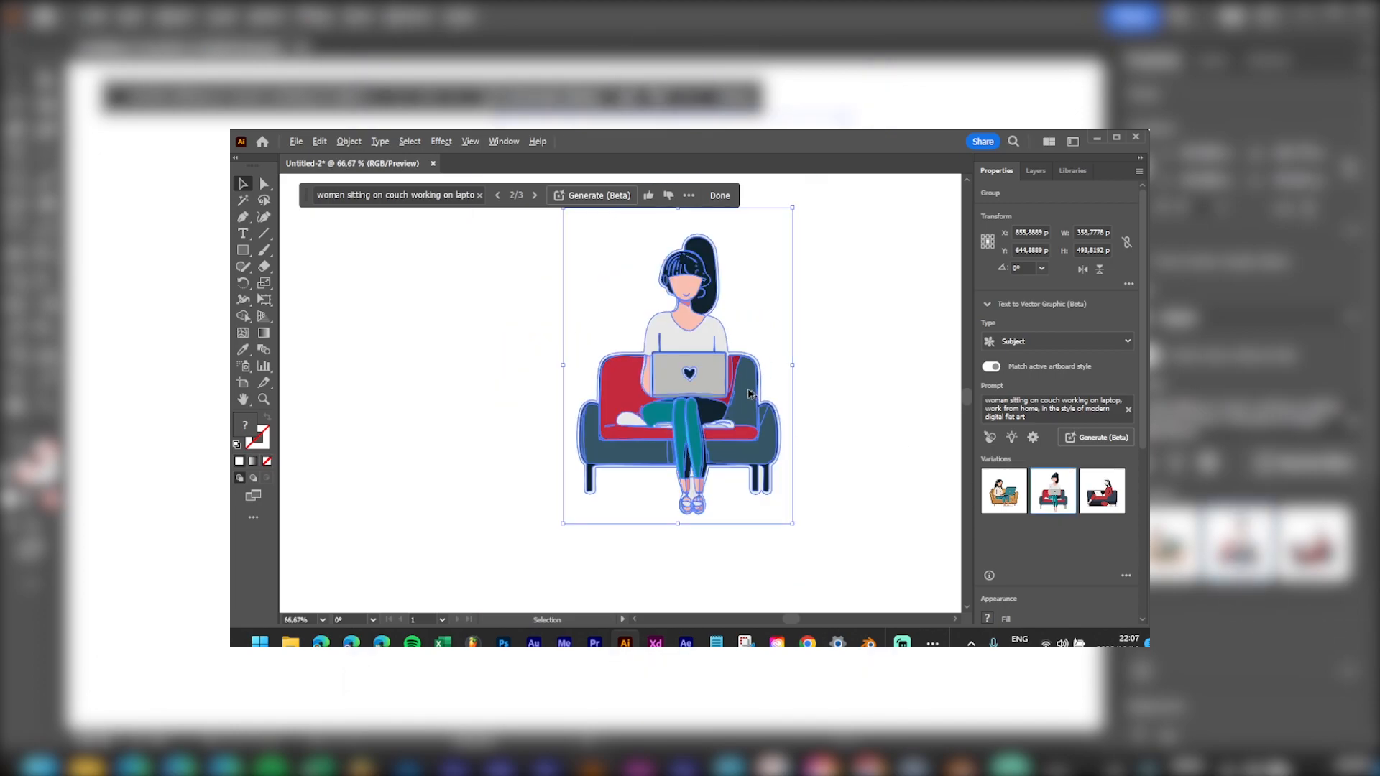
left_click_drag(826, 344, 773, 367)
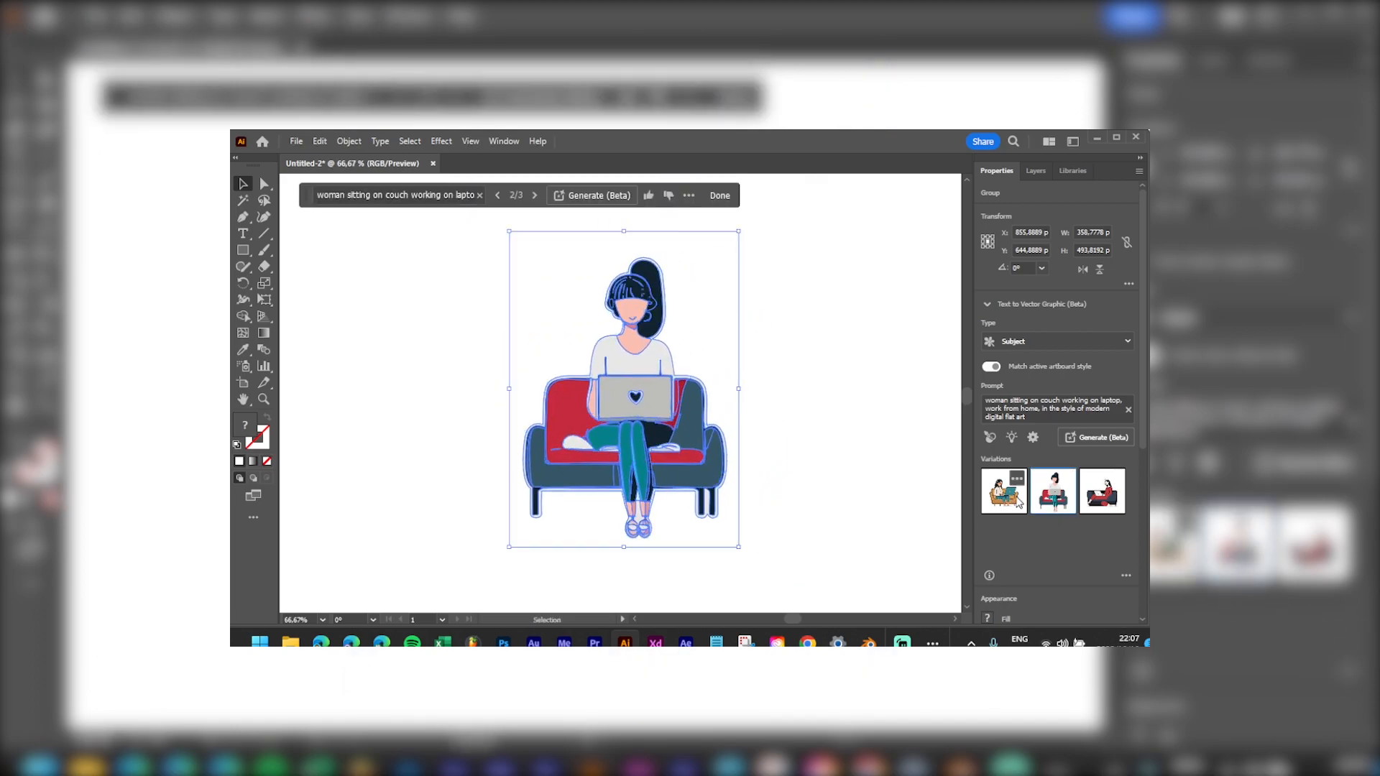
left_click(1107, 496)
left_click(805, 327)
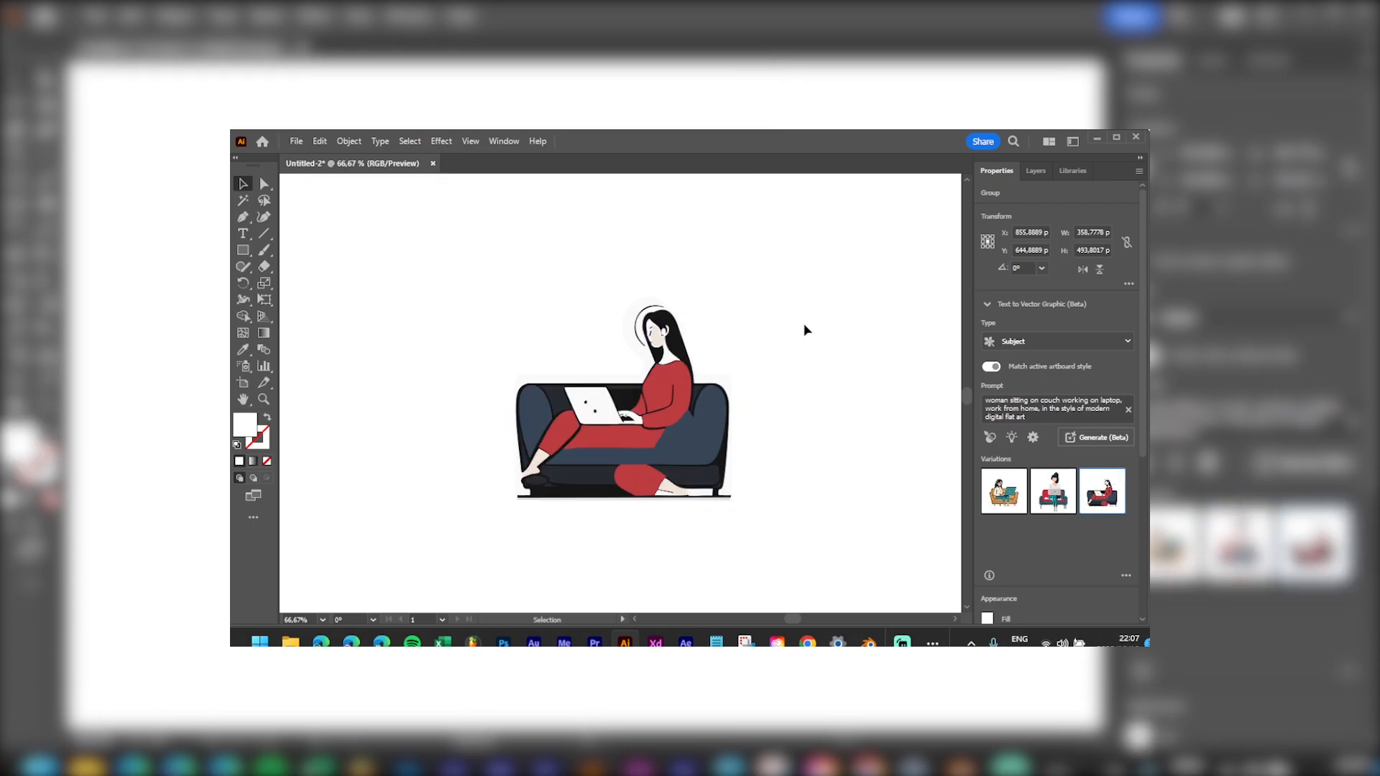
left_click(730, 383)
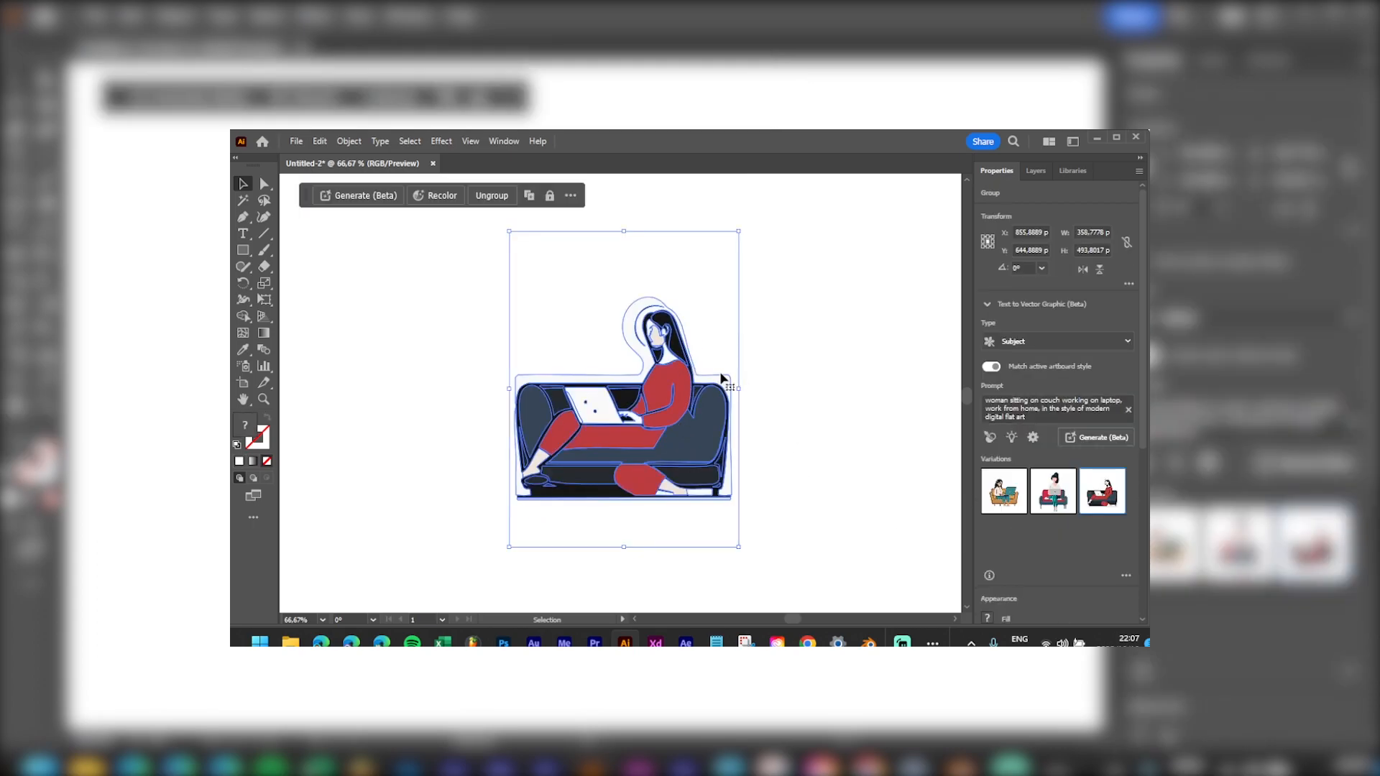
scroll(640, 378, "up", 2)
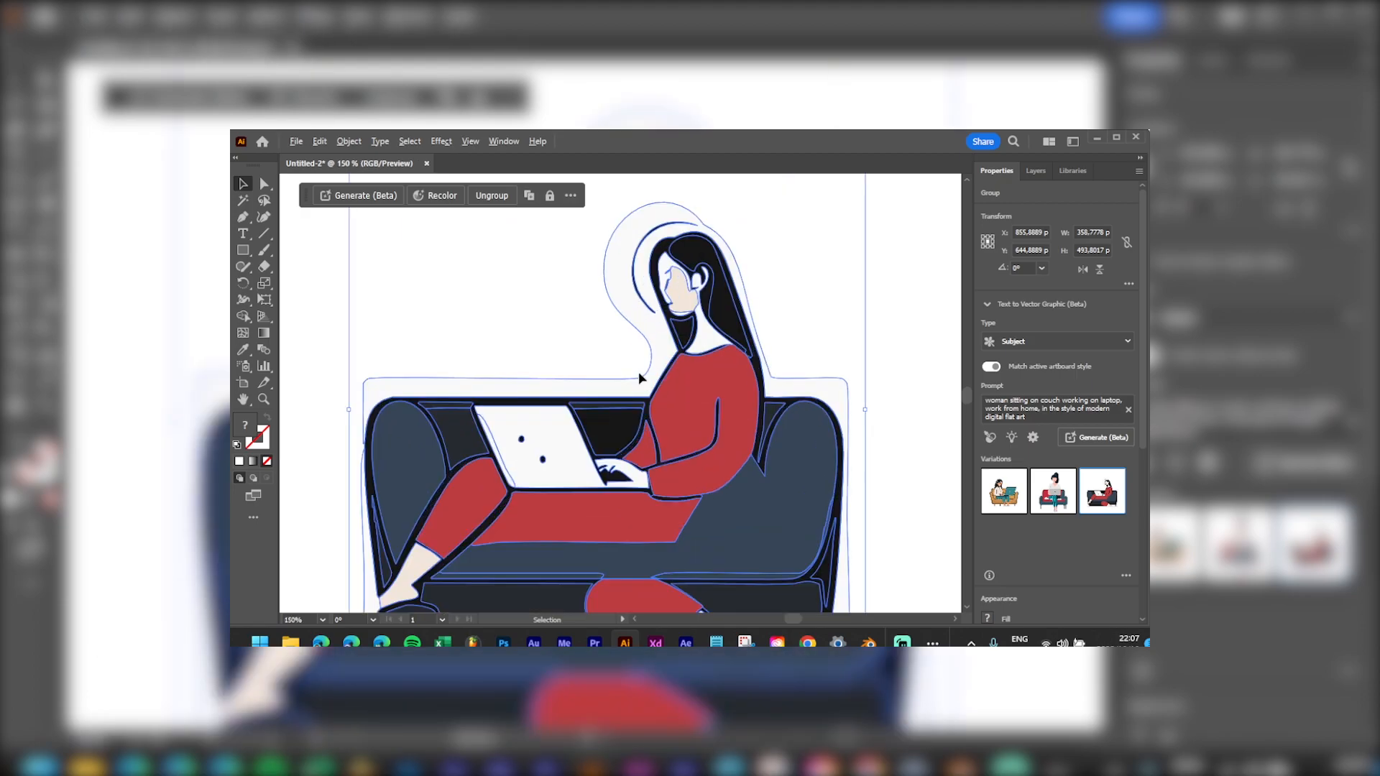
left_click(930, 247)
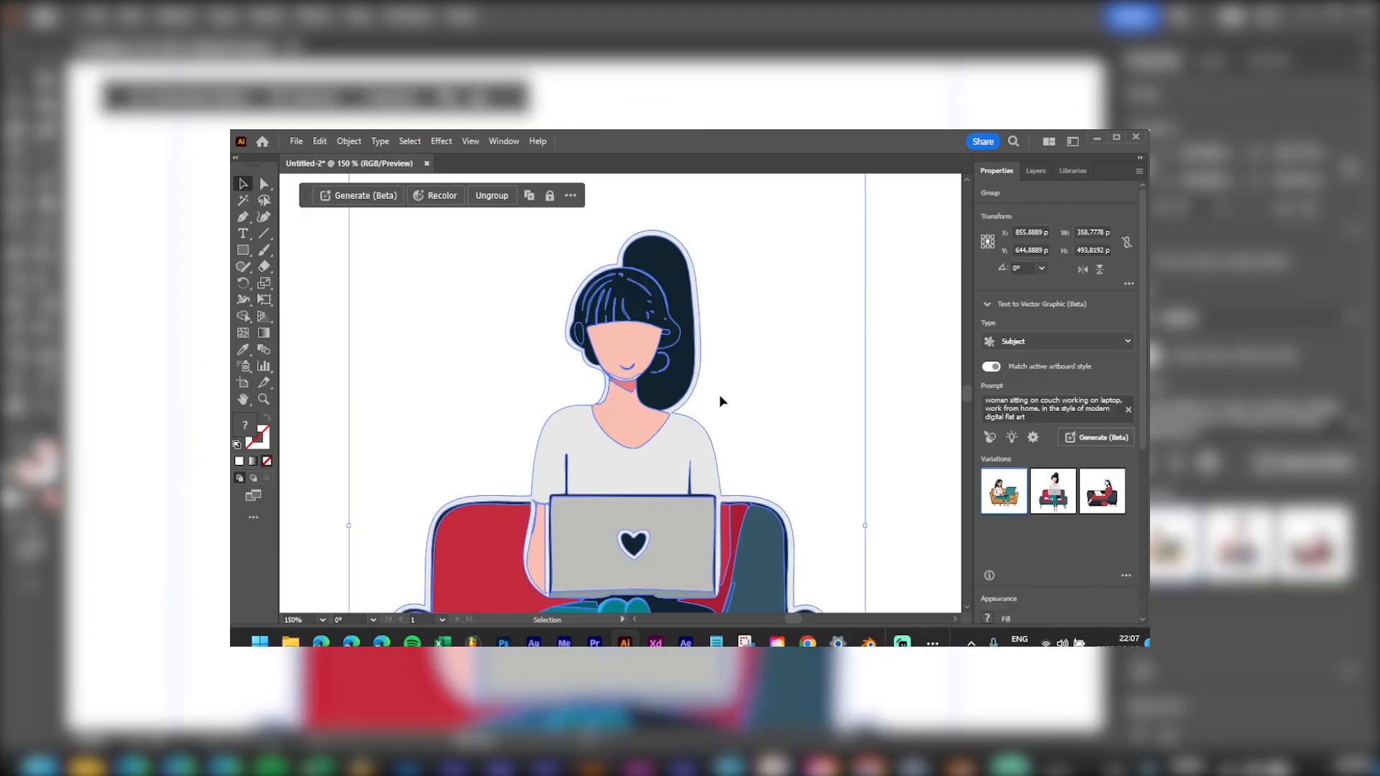
left_click(809, 386)
scroll(783, 394, "down", 5)
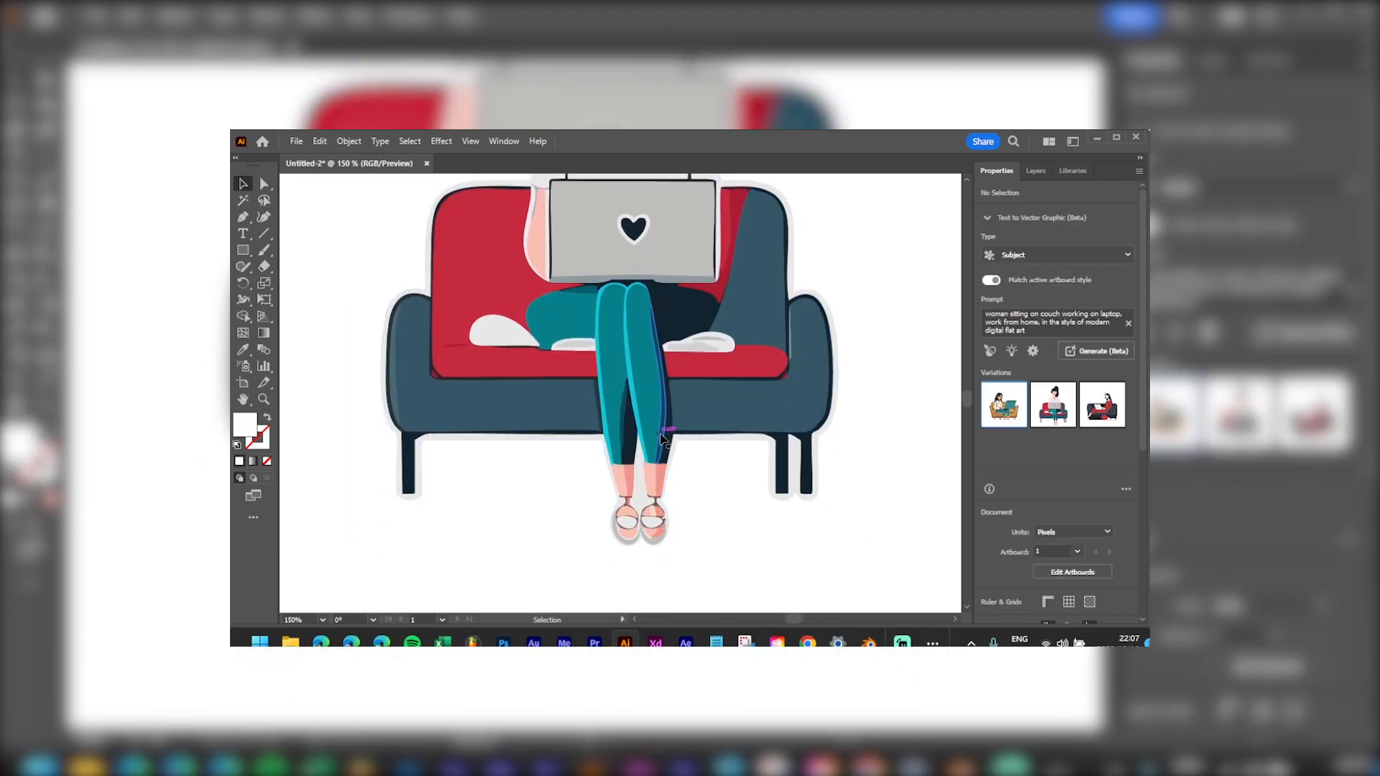
scroll(1057, 492, "down", 5)
scroll(918, 429, "up", 3)
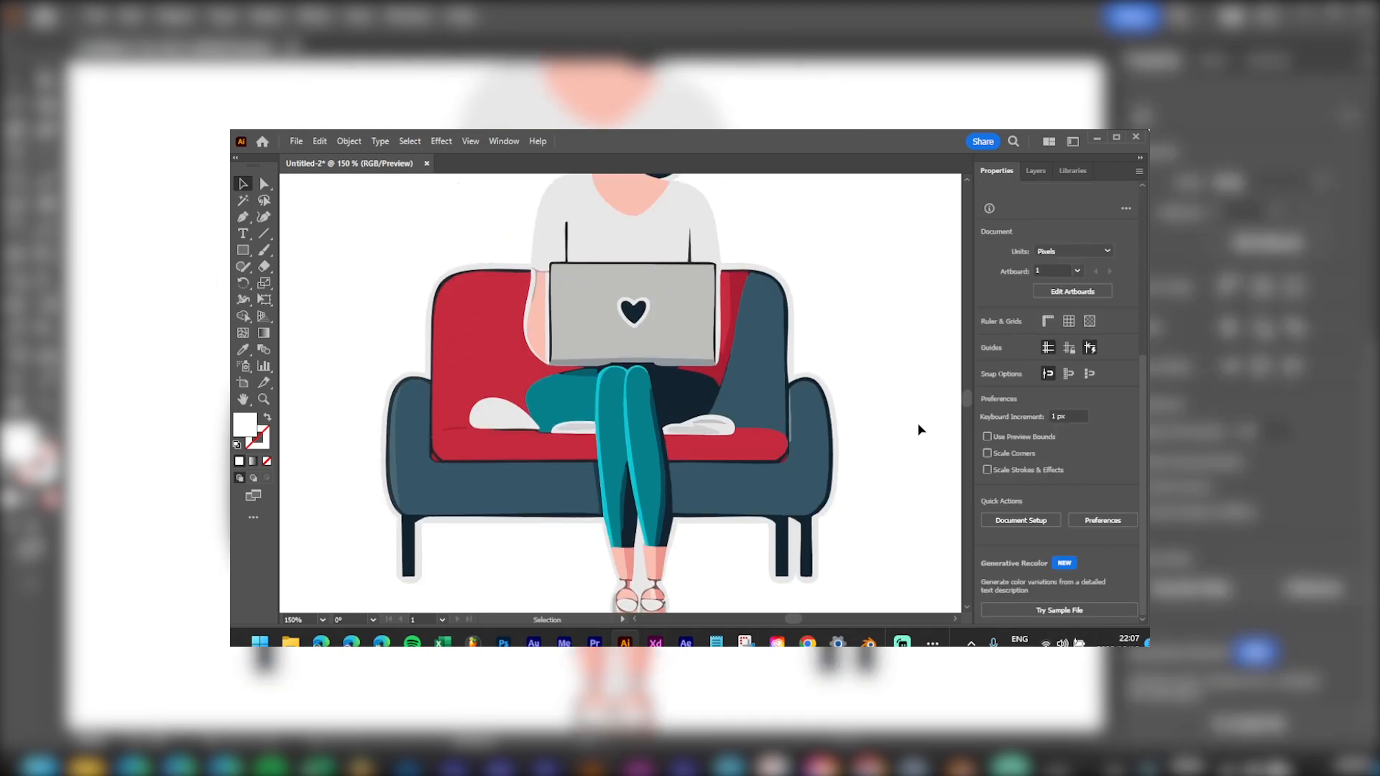
Step: Compare the first variation, then settle on the second and deselect it
left_click(762, 404)
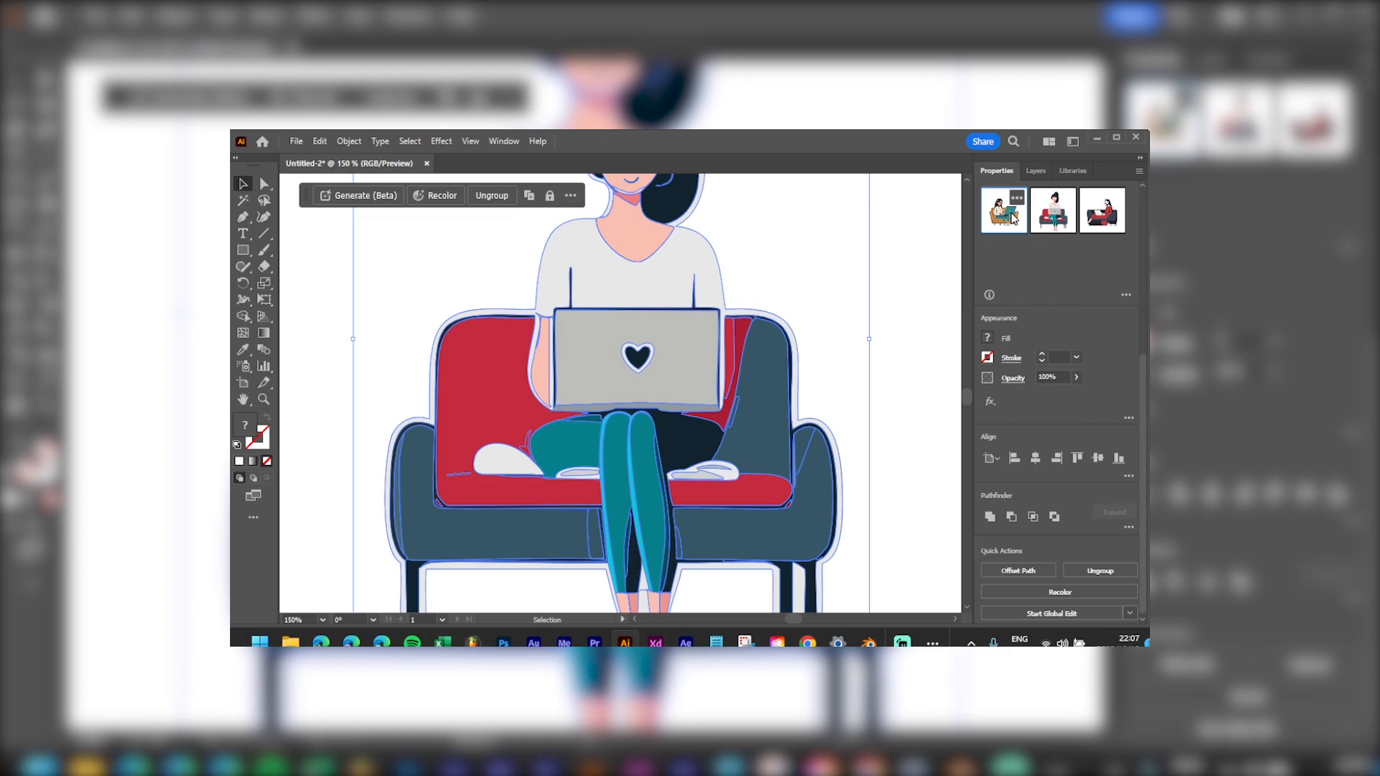
left_click(1052, 224)
left_click(1061, 227)
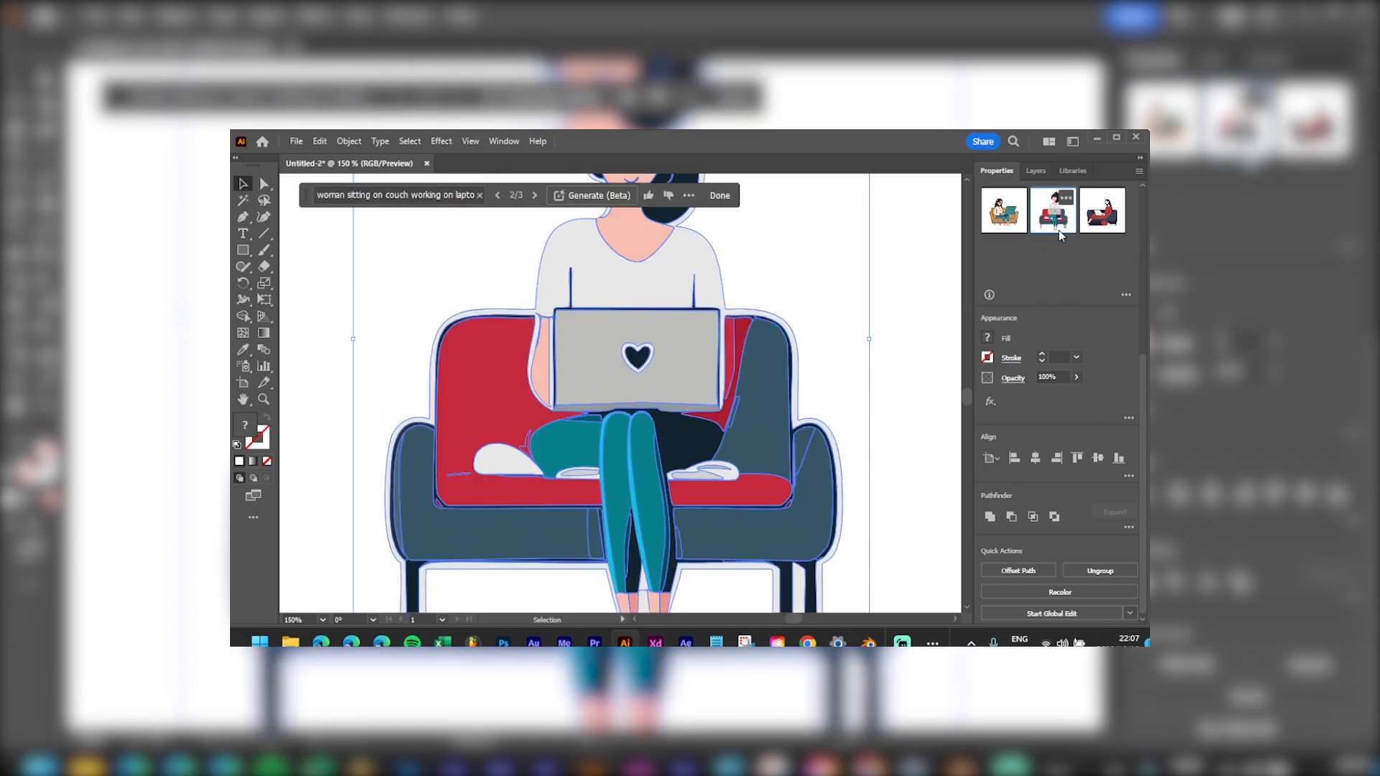
scroll(775, 346, "down", 2)
left_click_drag(790, 275, 725, 323)
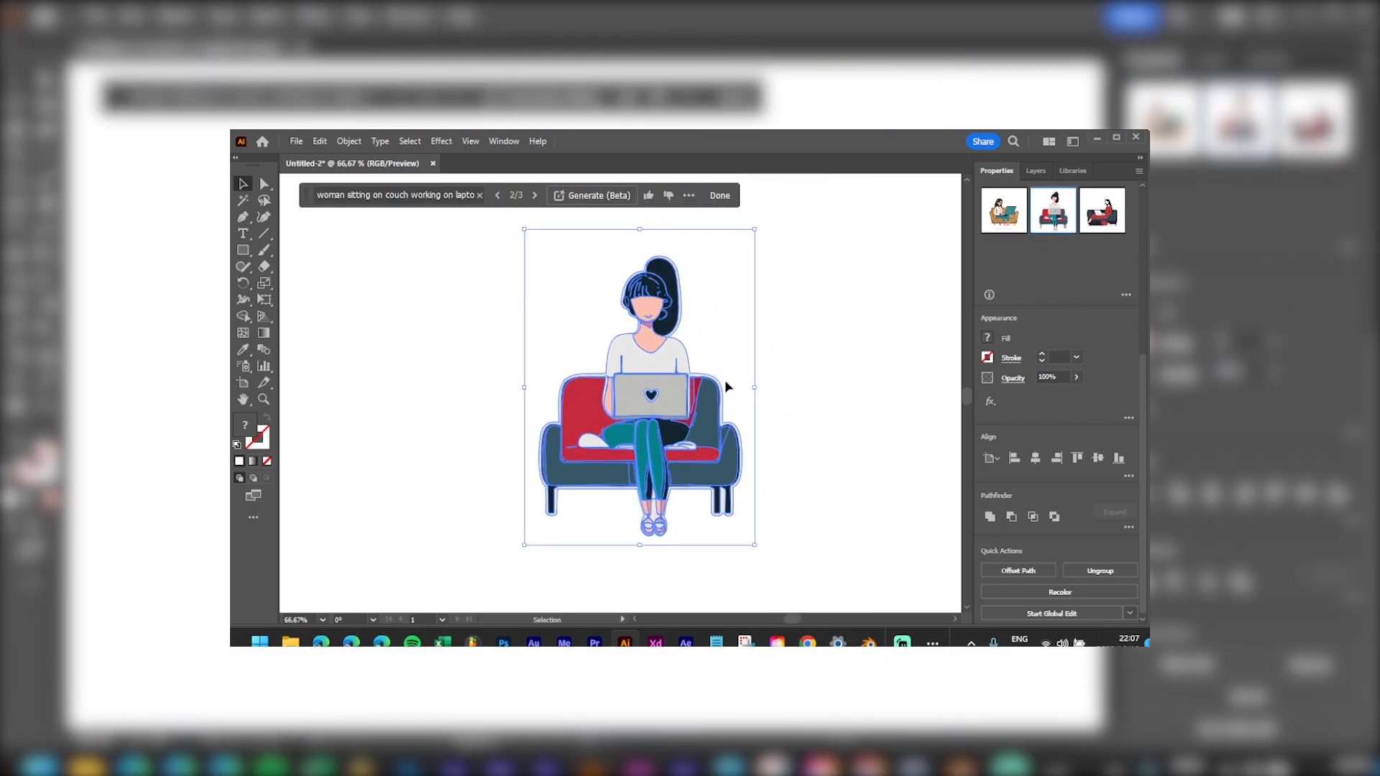
scroll(716, 395, "up", 1)
left_click_drag(644, 360, 664, 340)
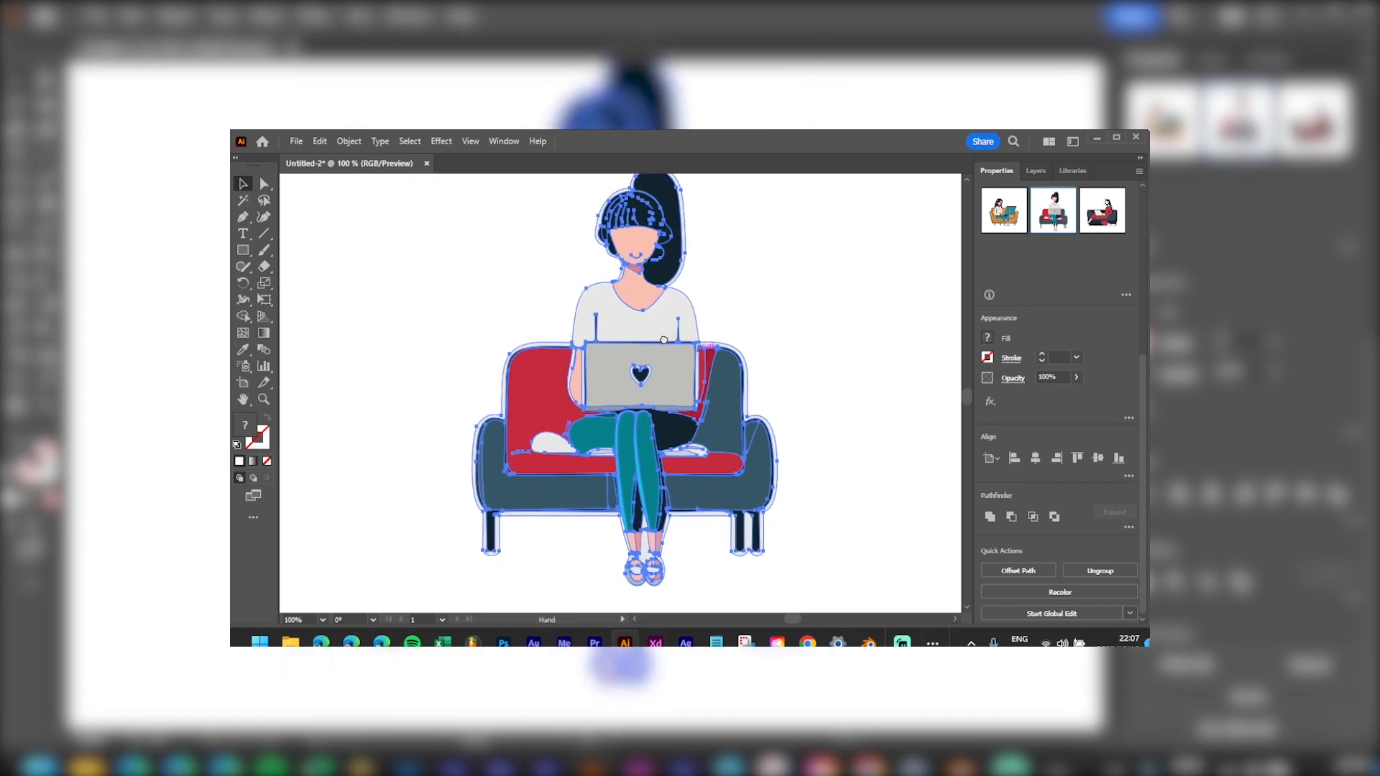
left_click(820, 295)
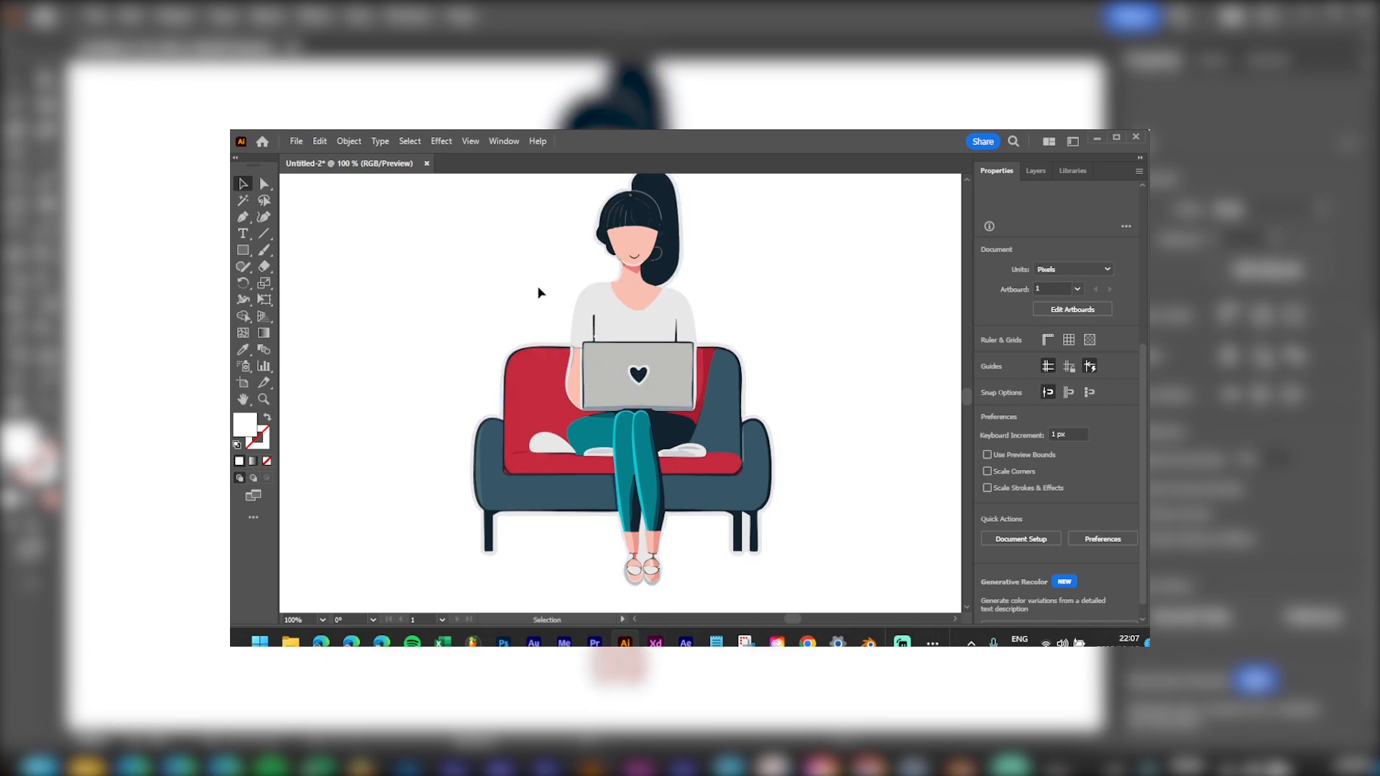
Step: Zoom to the chin and delete the pale curve above the collar with Direct Selection
scroll(645, 273, "up", 5)
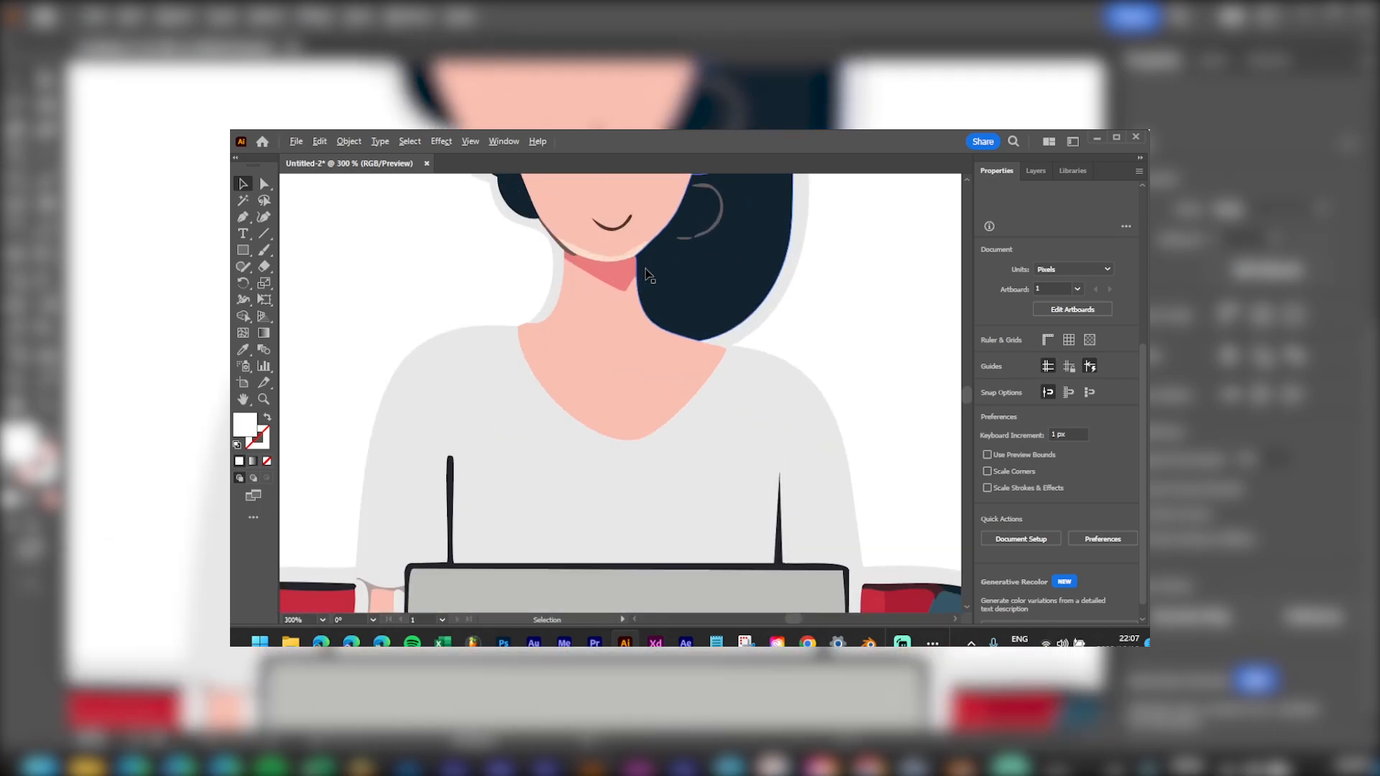
left_click_drag(656, 239, 664, 437)
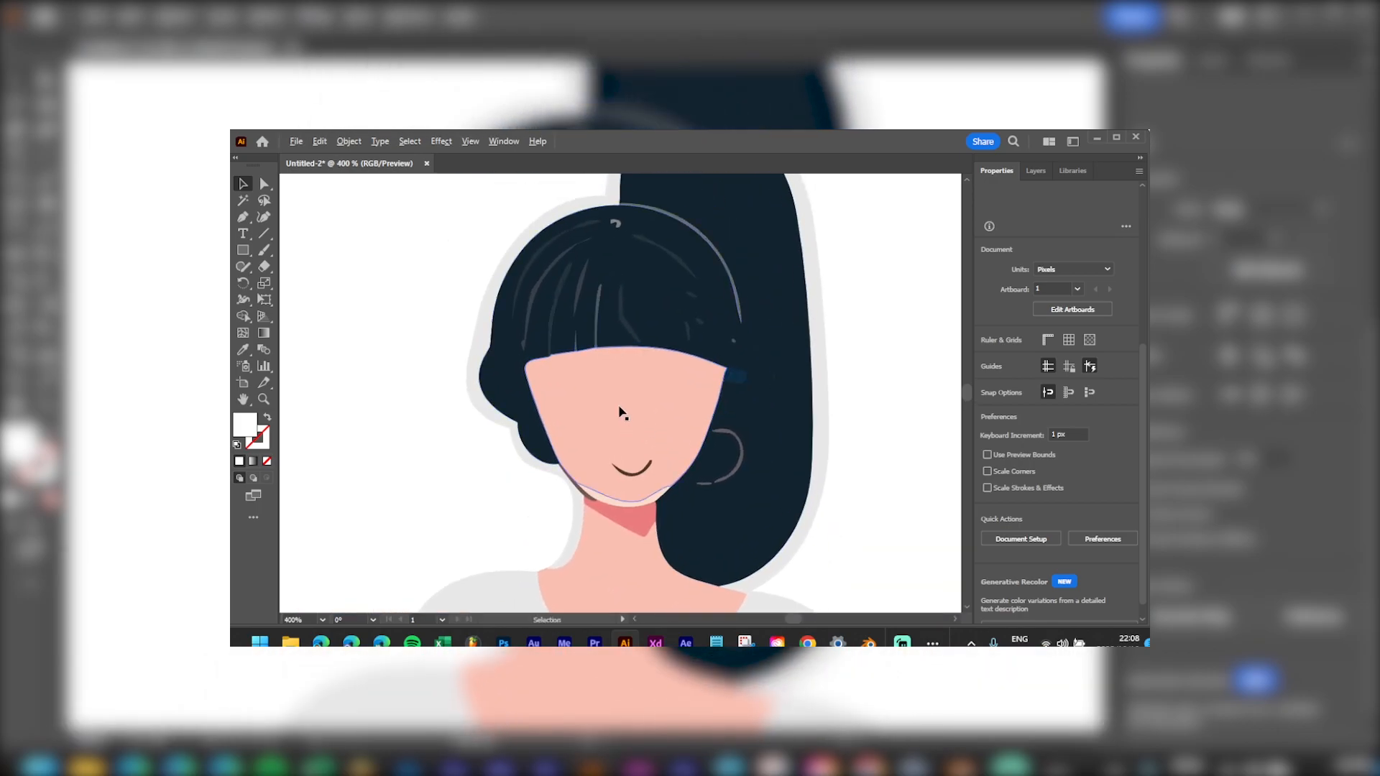
scroll(621, 415, "up", 2)
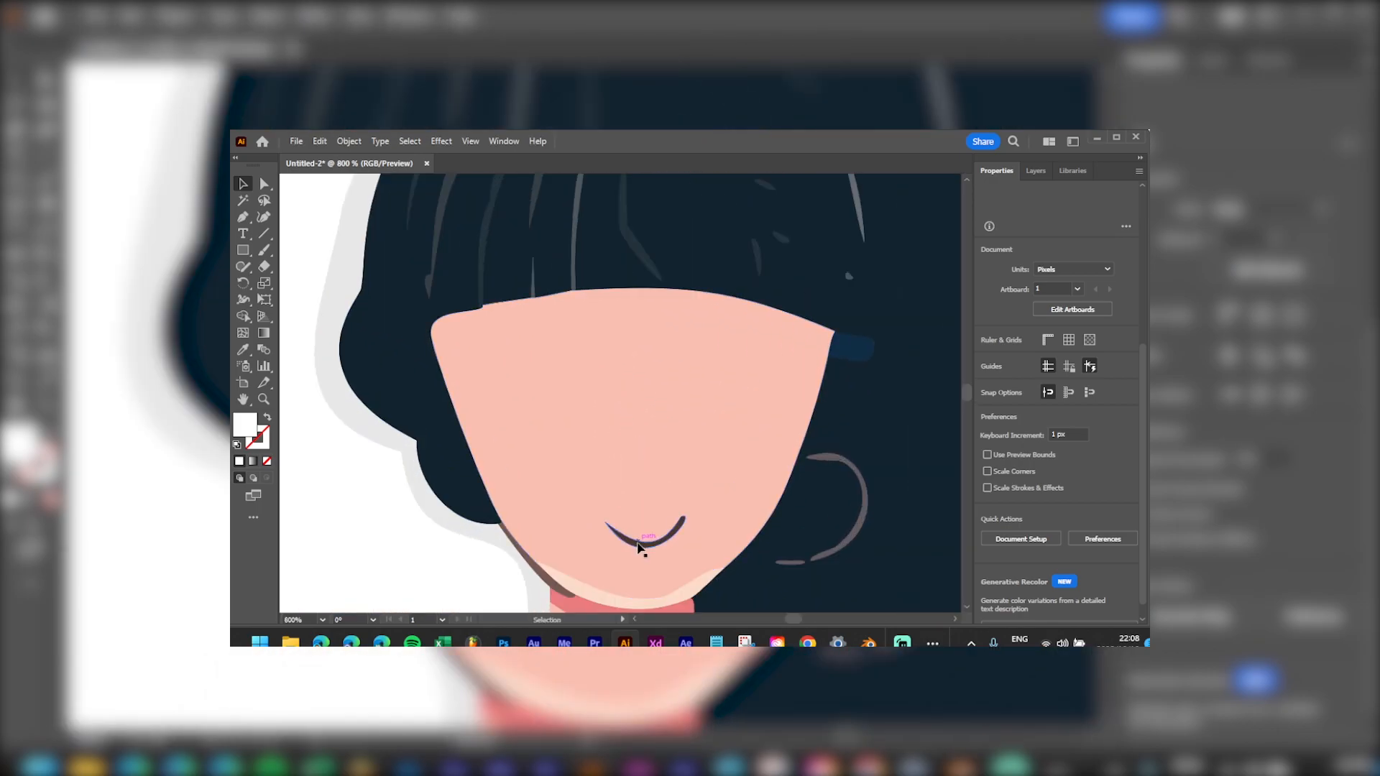
scroll(633, 552, "down", 3)
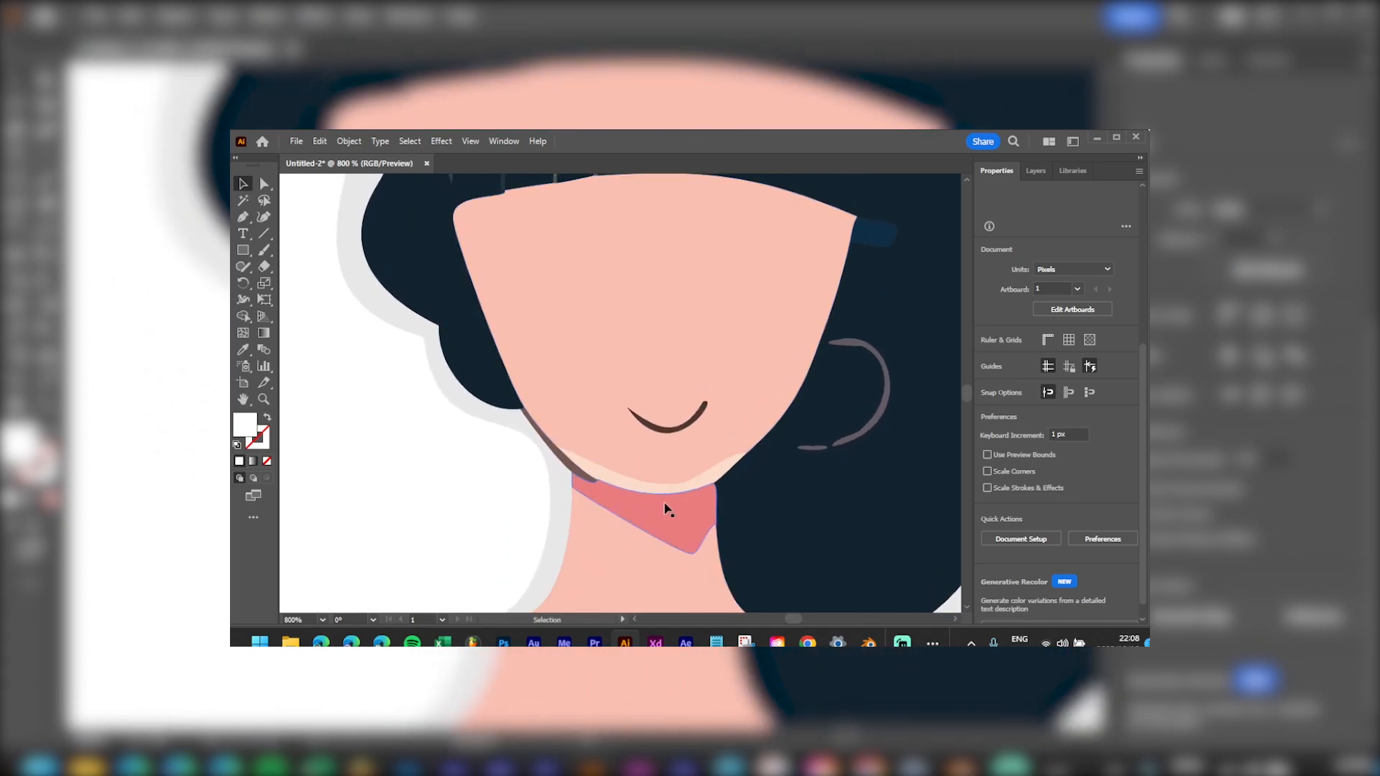
left_click(681, 495)
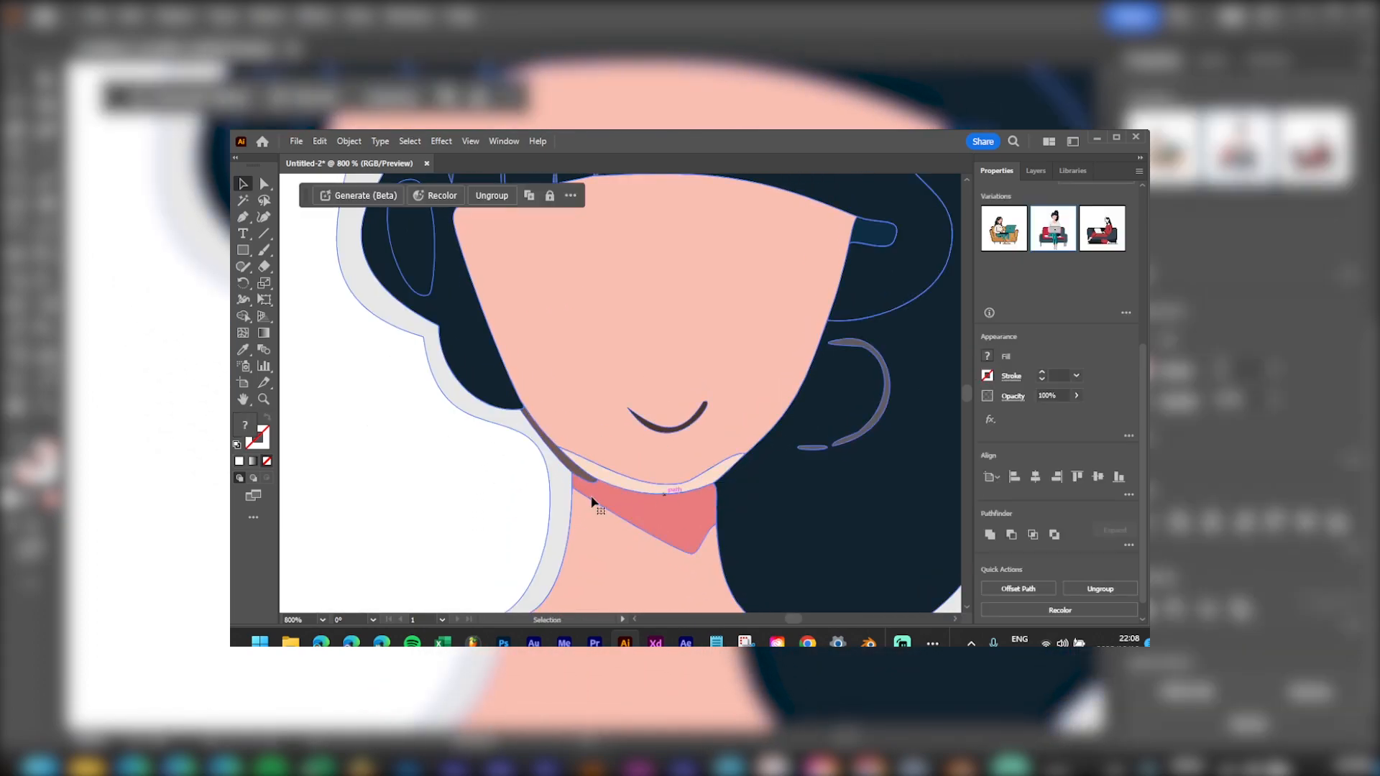
key("a")
left_click(704, 486)
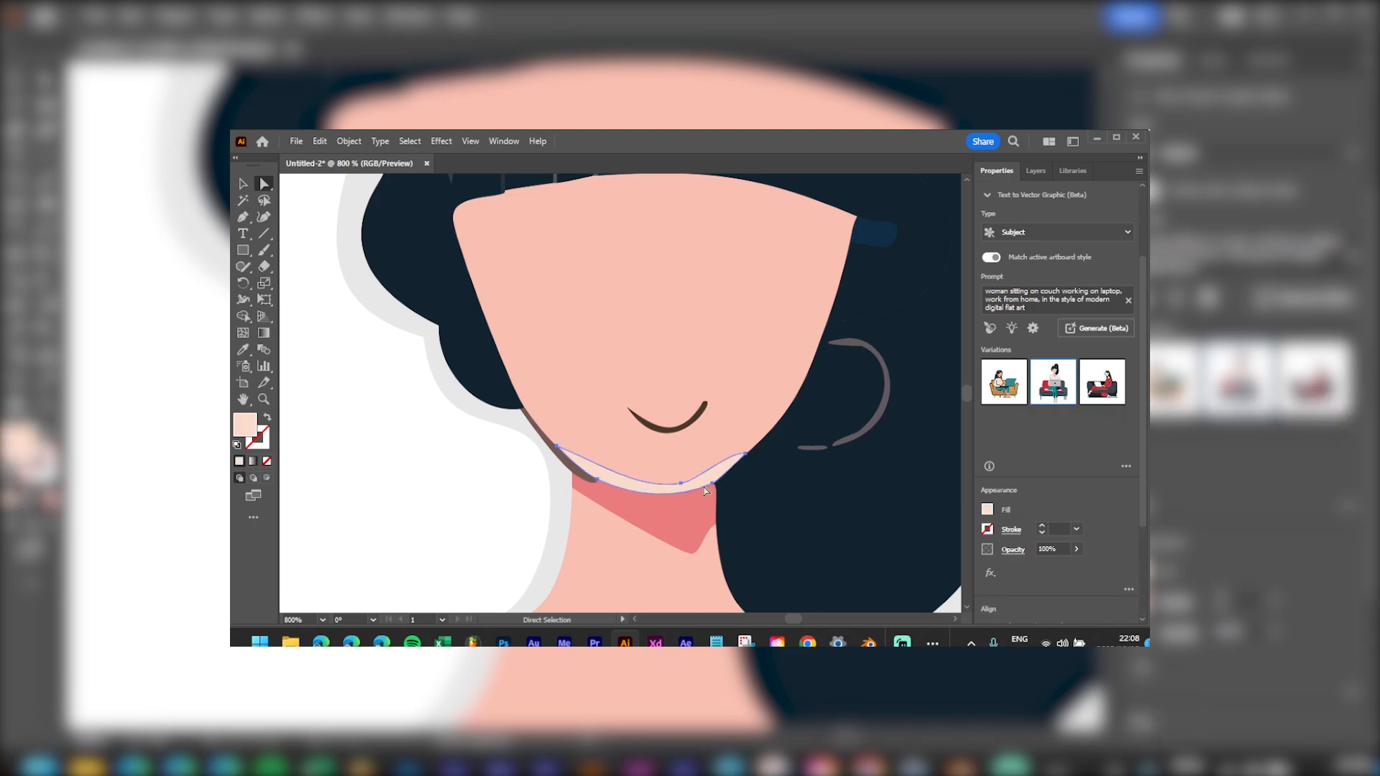
key("Delete")
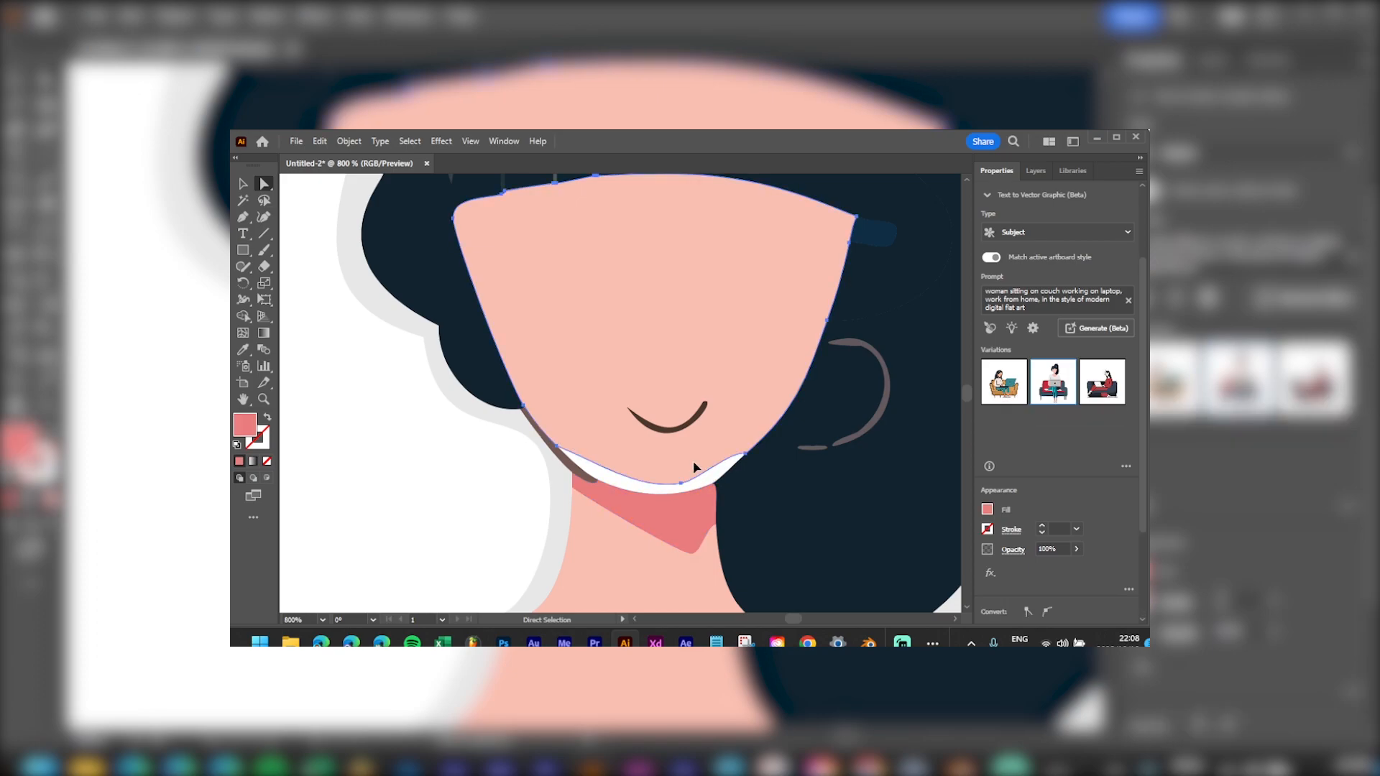
Step: Select the face, then expand Layer 1 and its group in the Layers panel
left_click(540, 445)
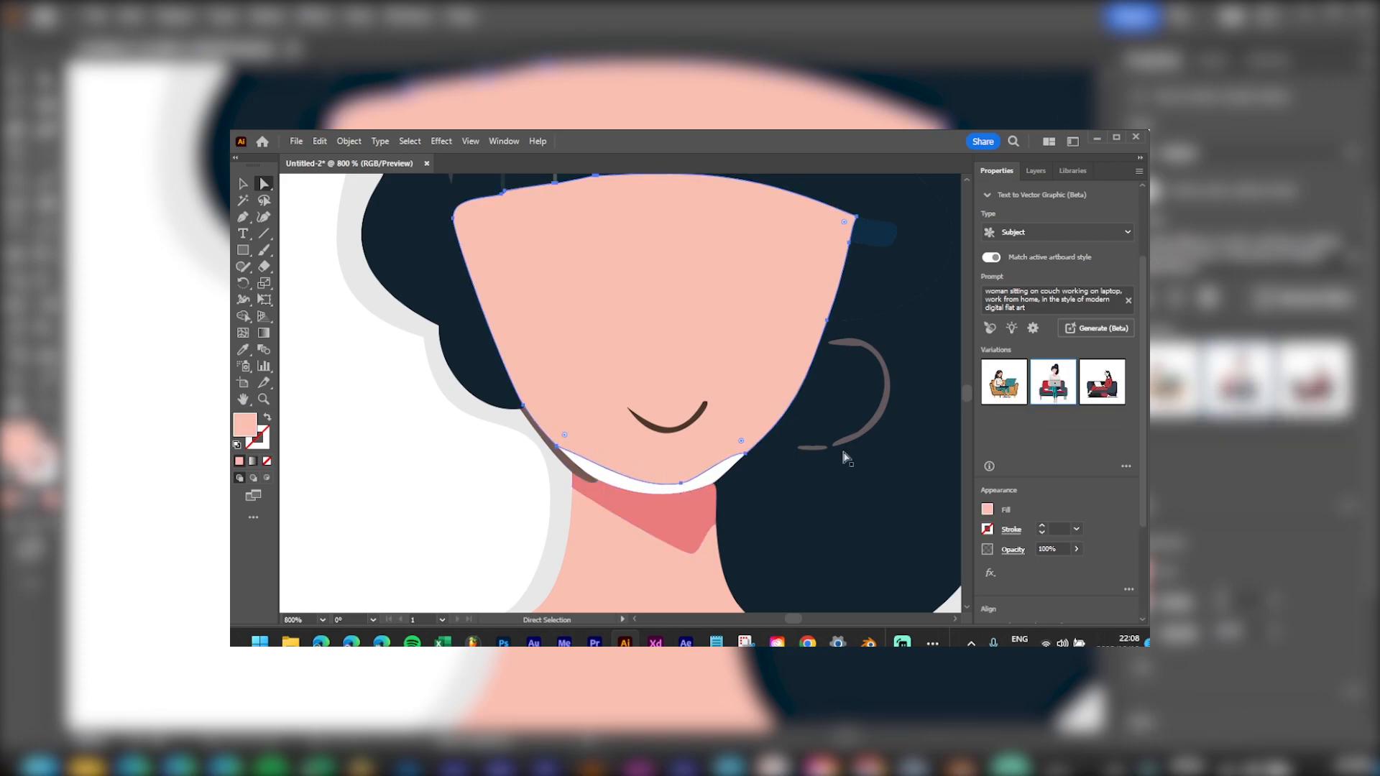
left_click(1036, 170)
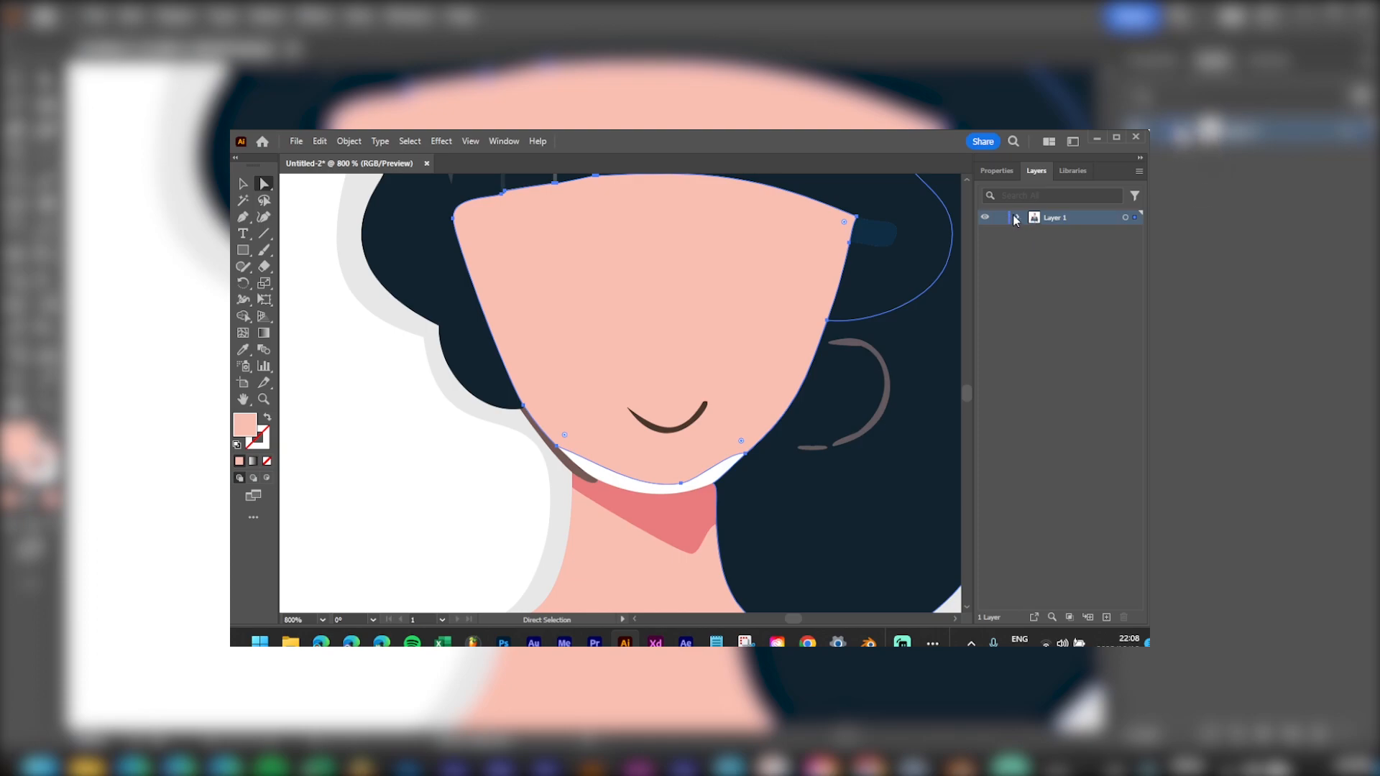
left_click(1015, 217)
left_click(1035, 232)
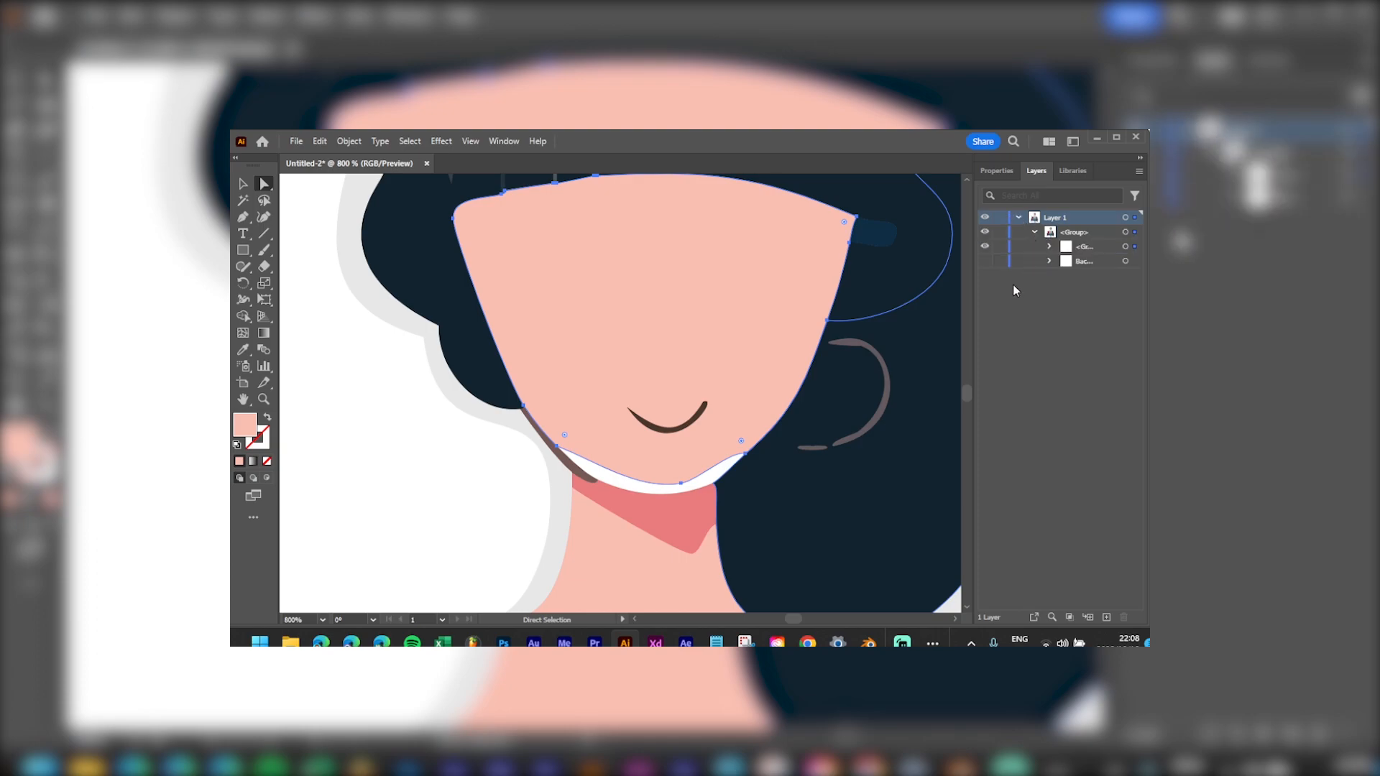
scroll(791, 400, "down", 3)
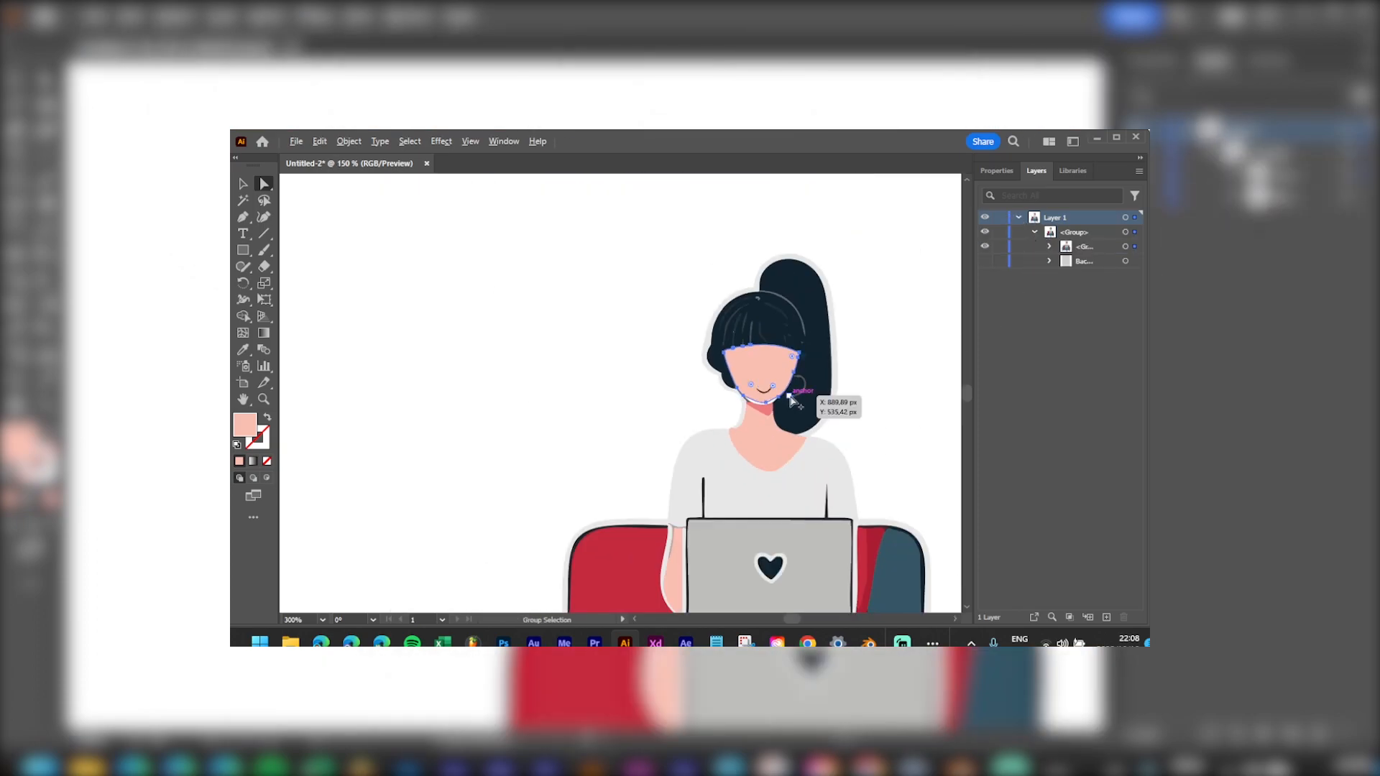
scroll(790, 401, "down", 2)
left_click_drag(834, 461, 681, 401)
scroll(672, 427, "up", 1)
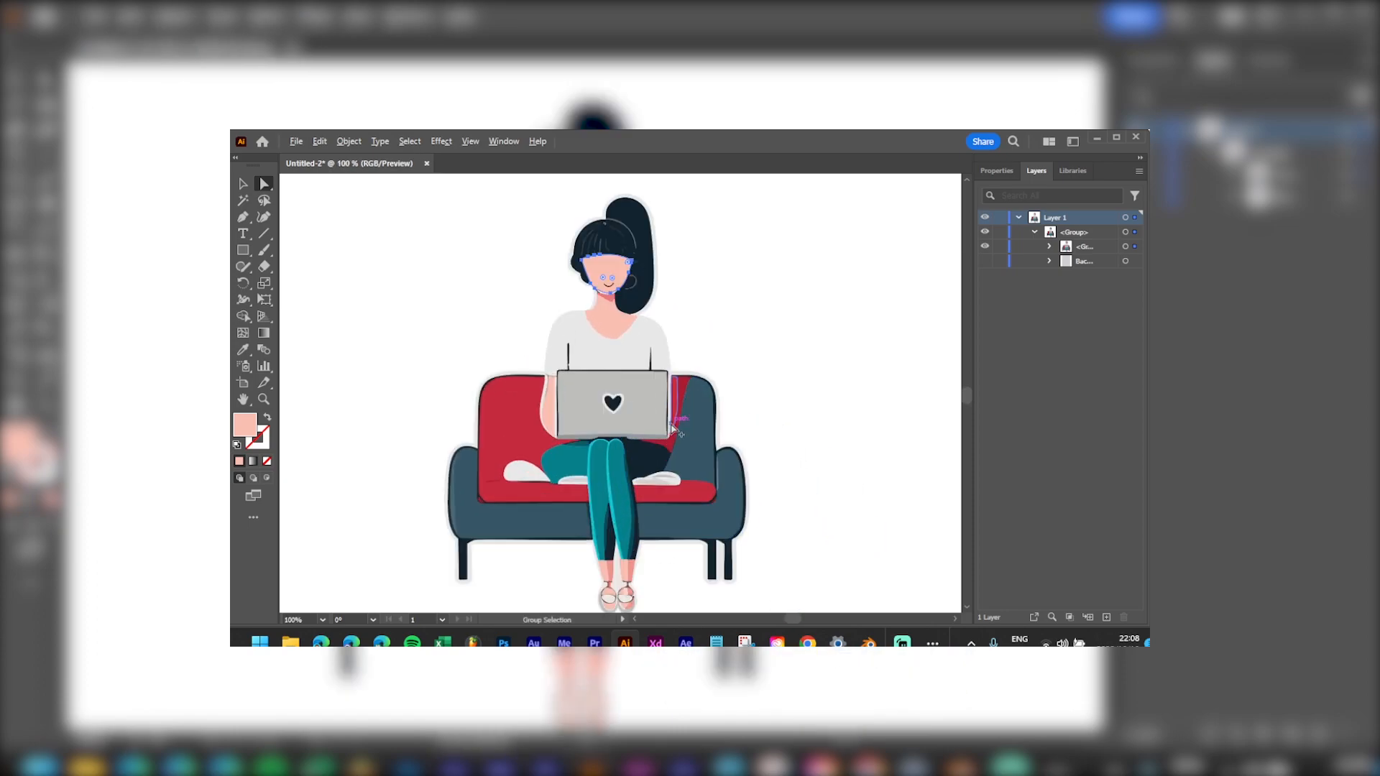
Step: Inspect the artwork in Outline mode, selecting and then deselecting all paths
key("ctrl+y")
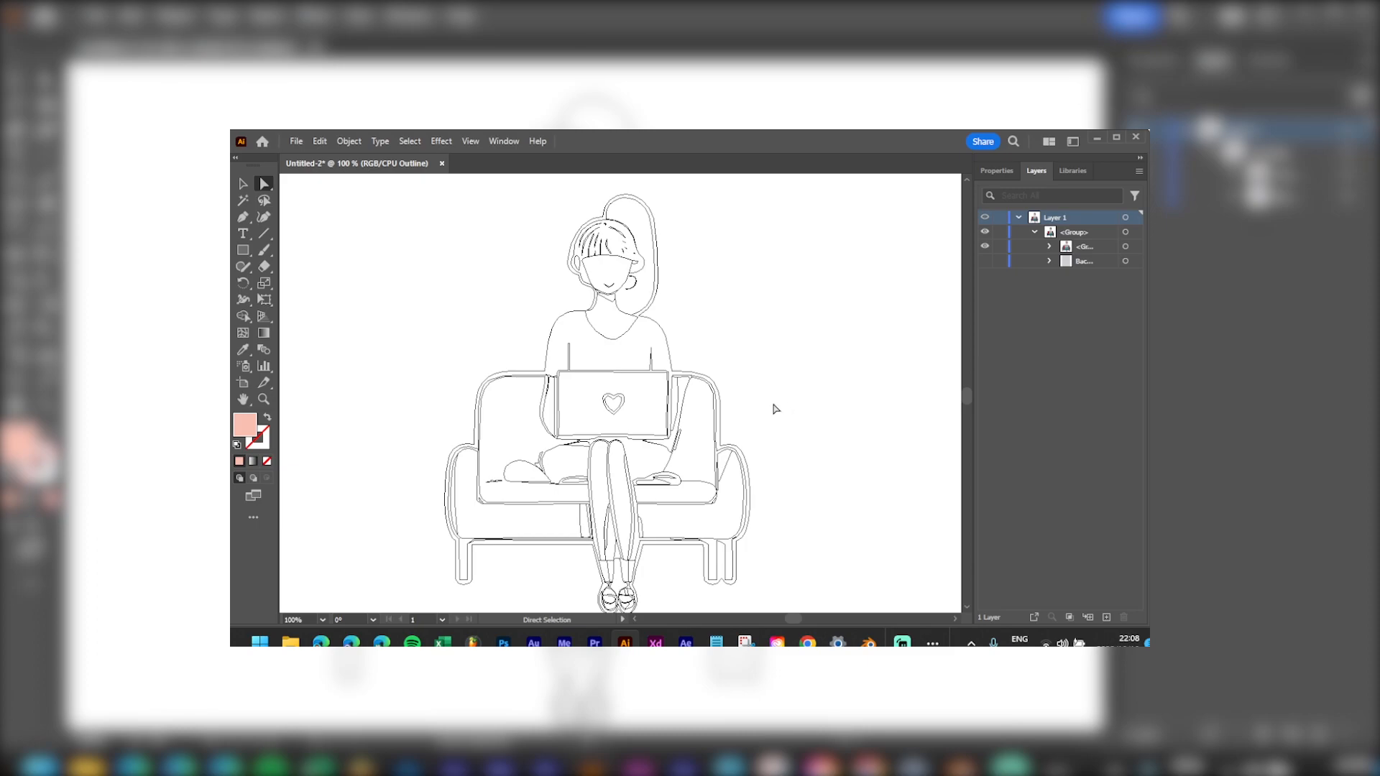
key("ctrl+y")
key("ctrl+y")
key("ctrl+y")
key("ctrl+y")
scroll(563, 309, "up", 1)
scroll(667, 313, "up", 1)
left_click_drag(742, 298, 740, 330)
scroll(740, 330, "down", 2)
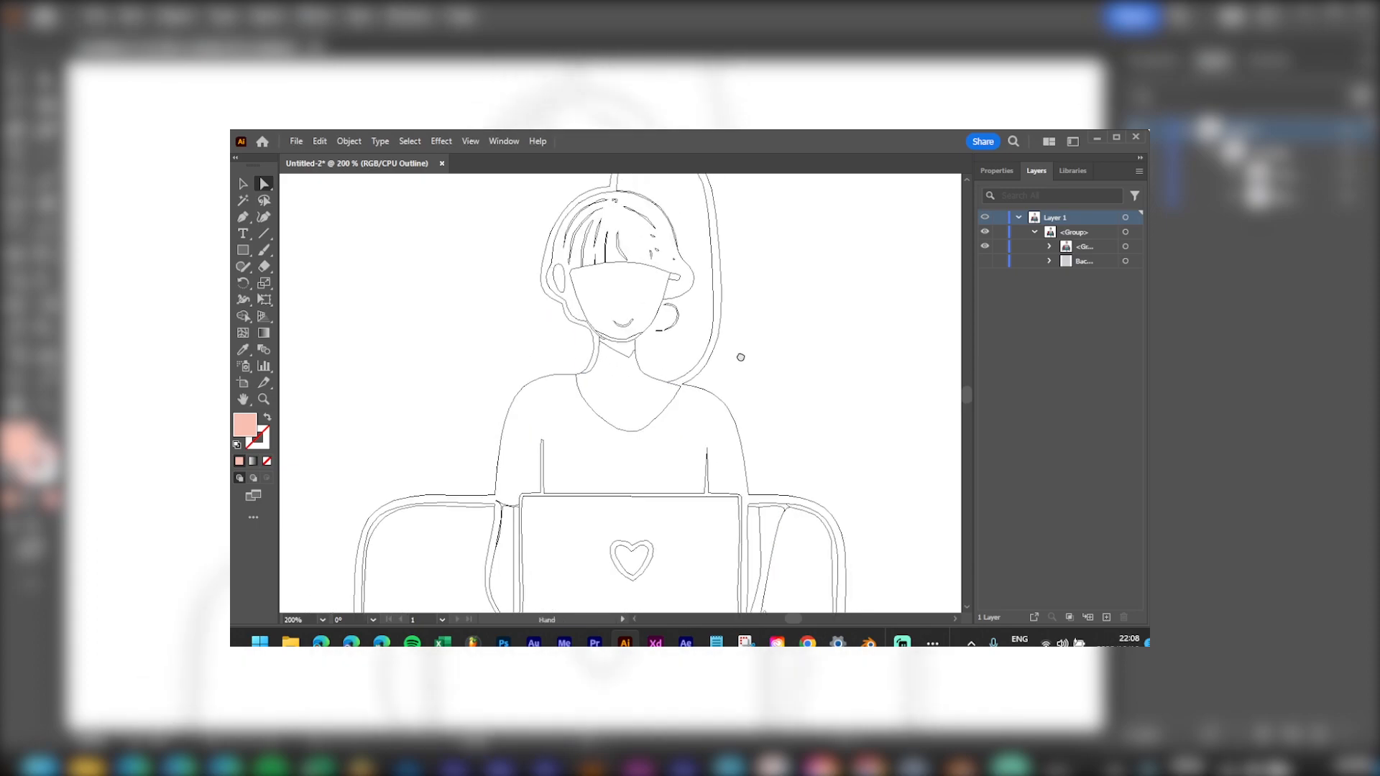
key("ctrl+a")
left_click_drag(732, 414, 669, 354)
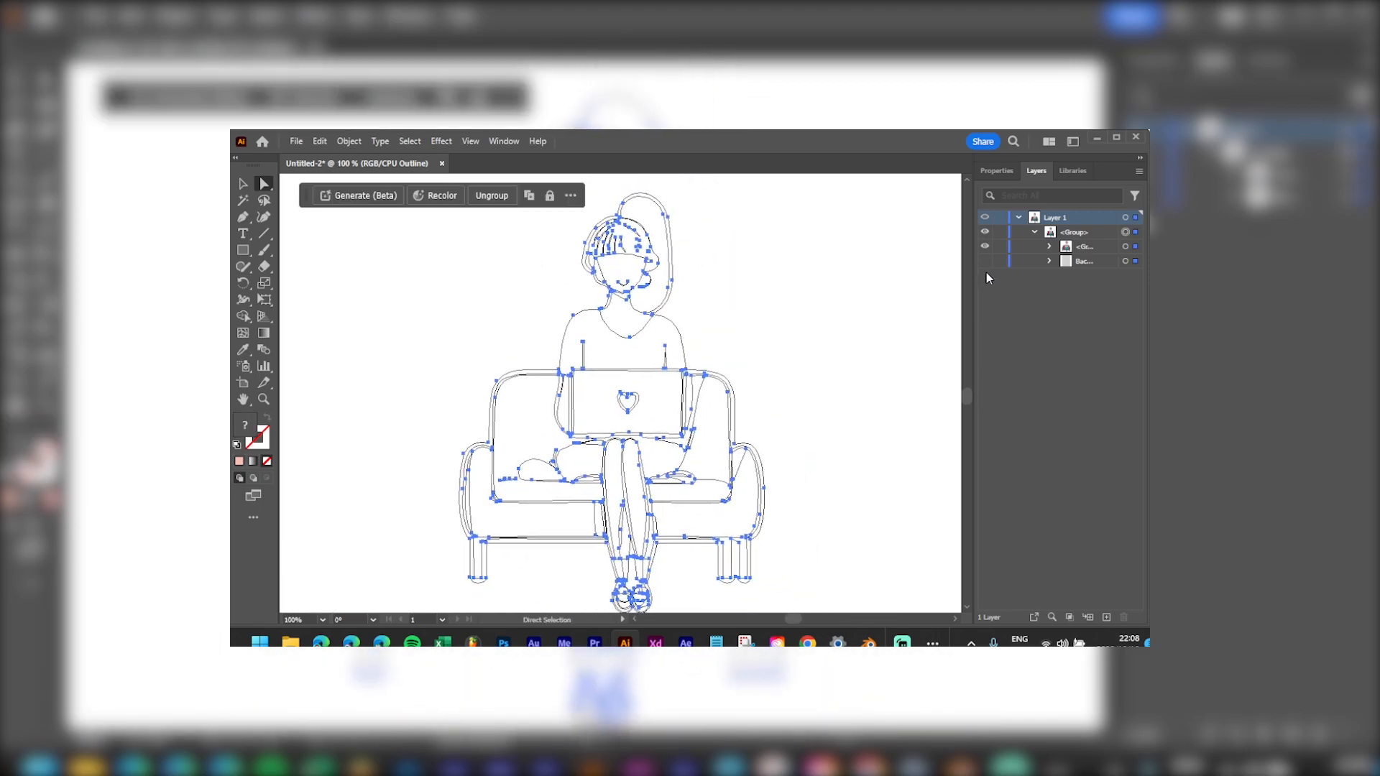
key("ctrl+shift+a")
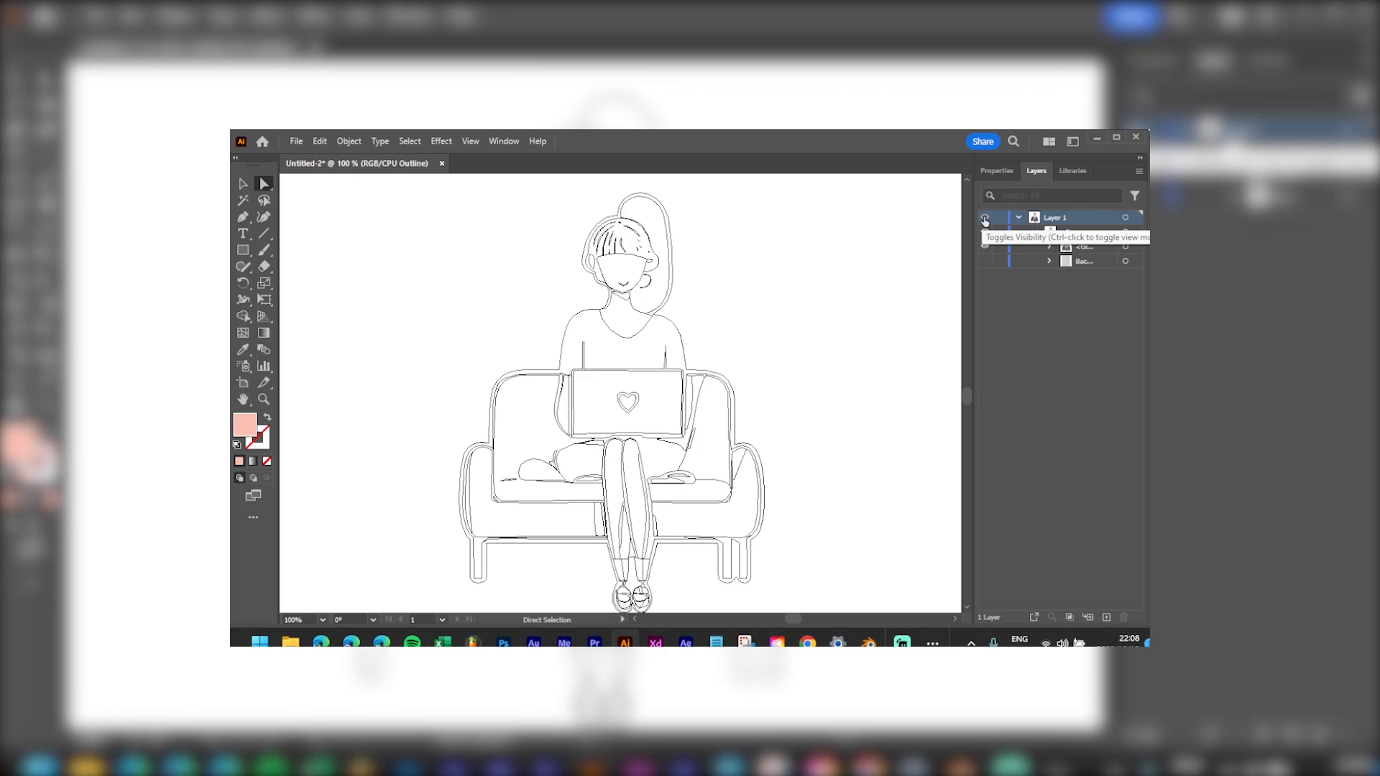
Step: Close the Check Spelling dialog and return to full-colour Preview mode
key("ctrl+i")
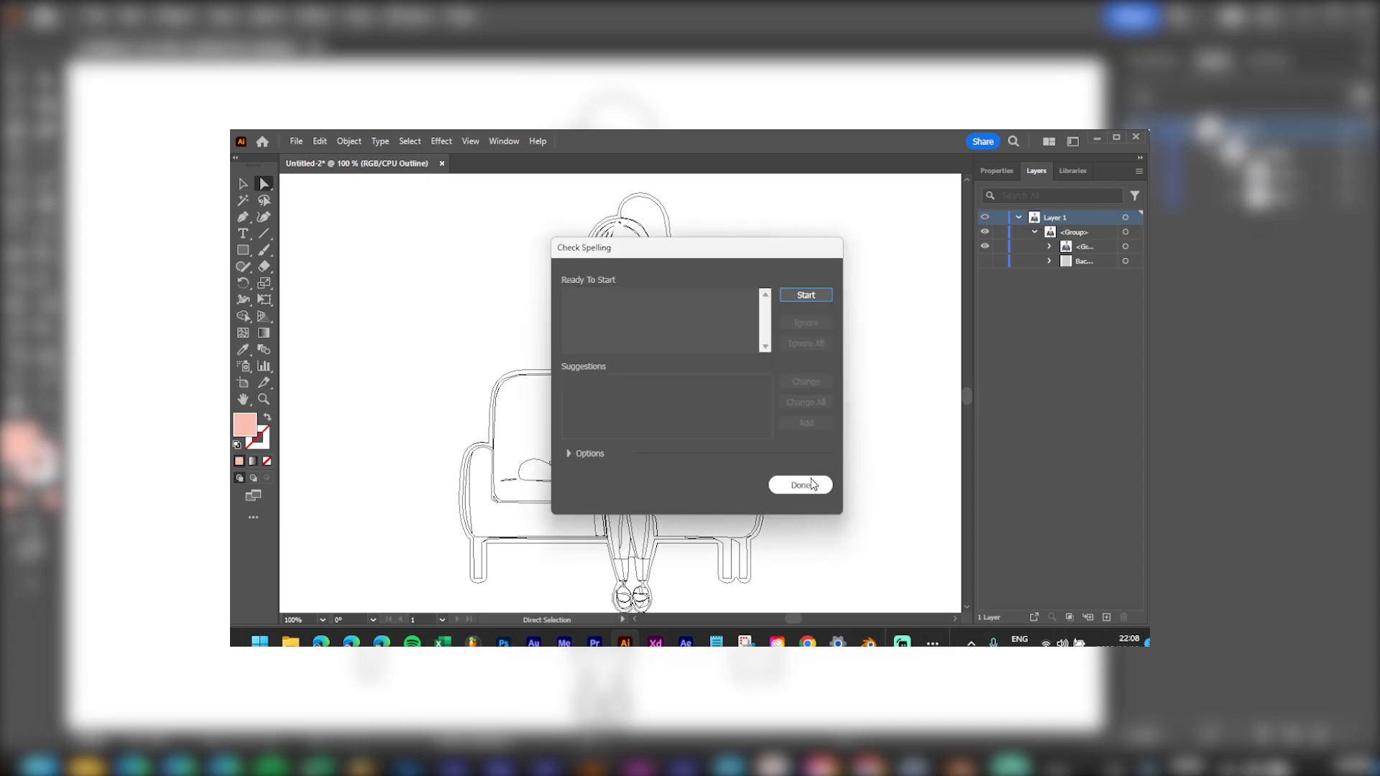
left_click(813, 479)
key("ctrl+y")
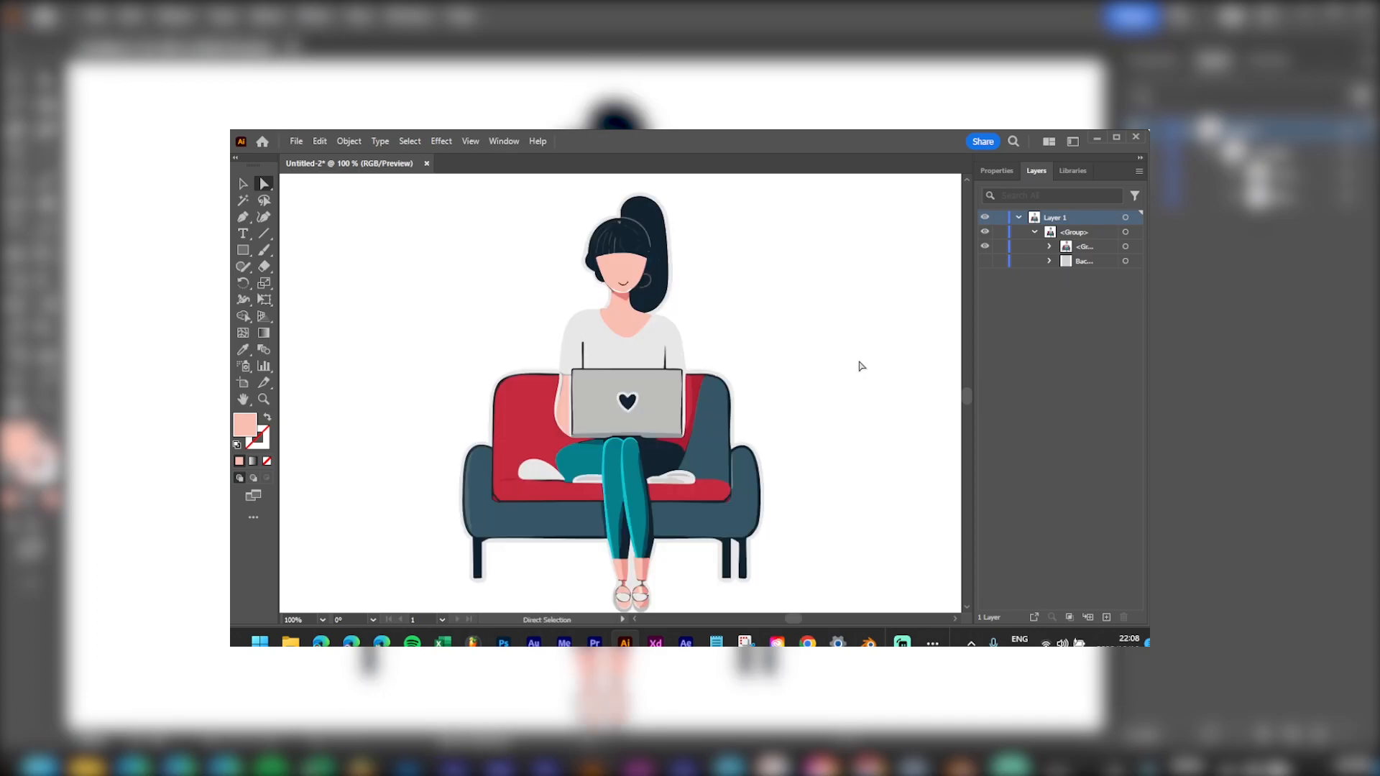
Step: Zoom in on the chin and pull the collar's bottom point and curve down to follow the chin
scroll(679, 305, "up", 5)
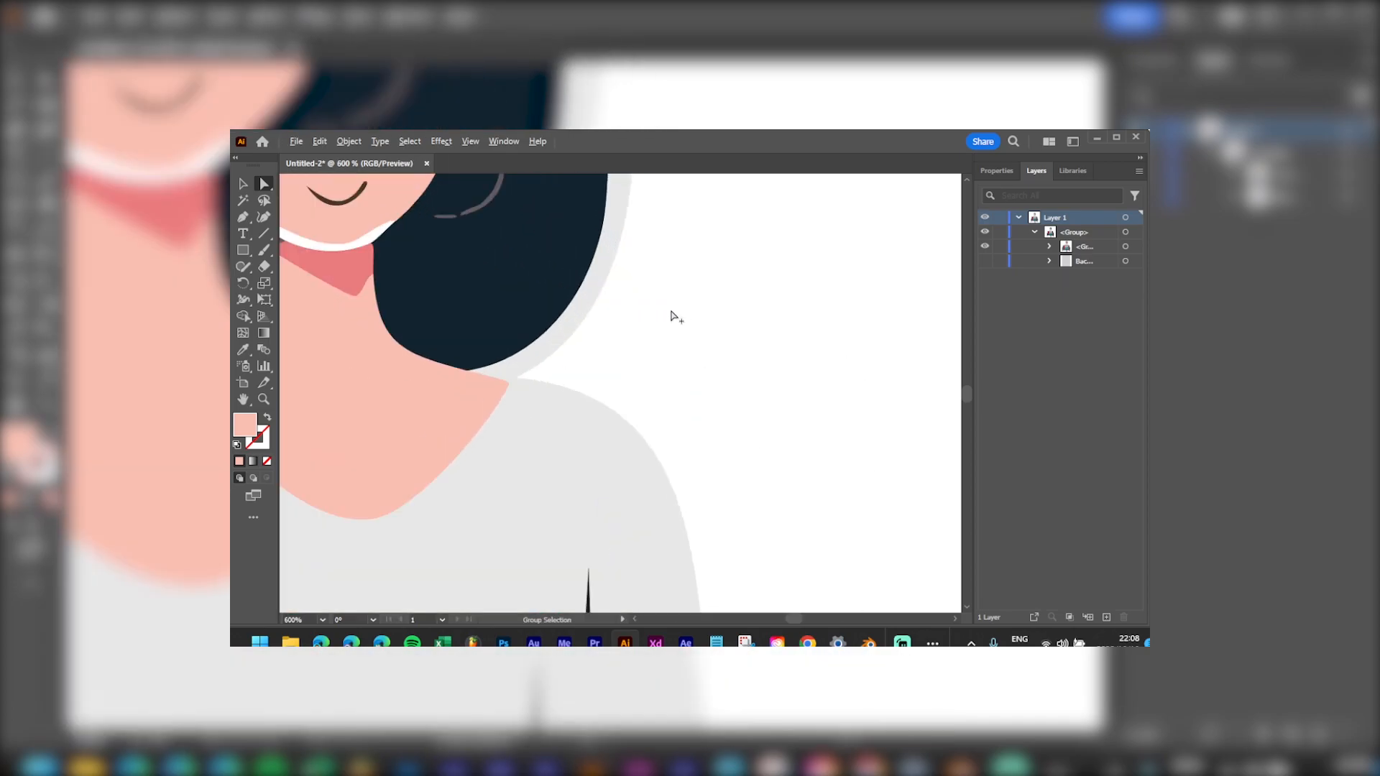
left_click_drag(363, 284, 696, 484)
scroll(696, 484, "up", 1)
scroll(724, 471, "up", 2)
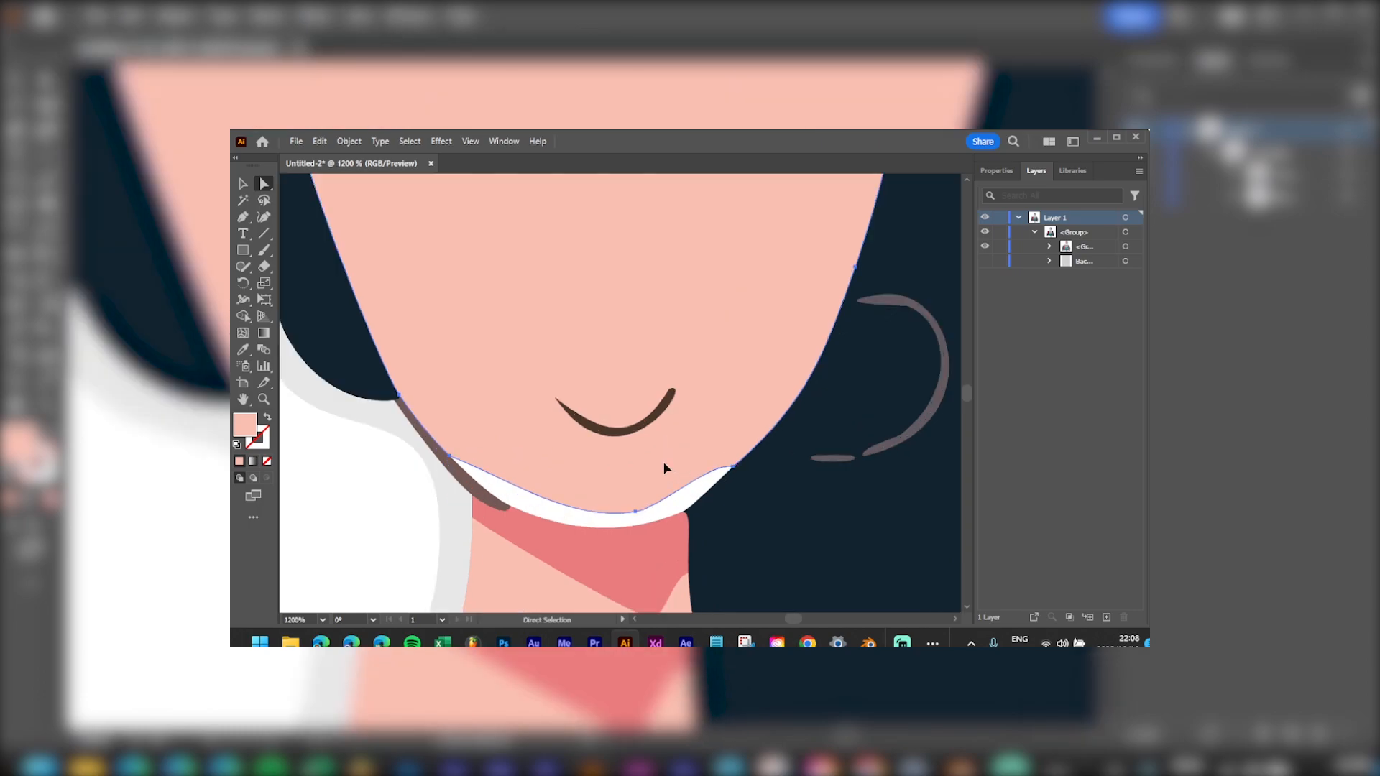
left_click(635, 515)
left_click_drag(636, 515, 634, 525)
left_click_drag(510, 480, 501, 511)
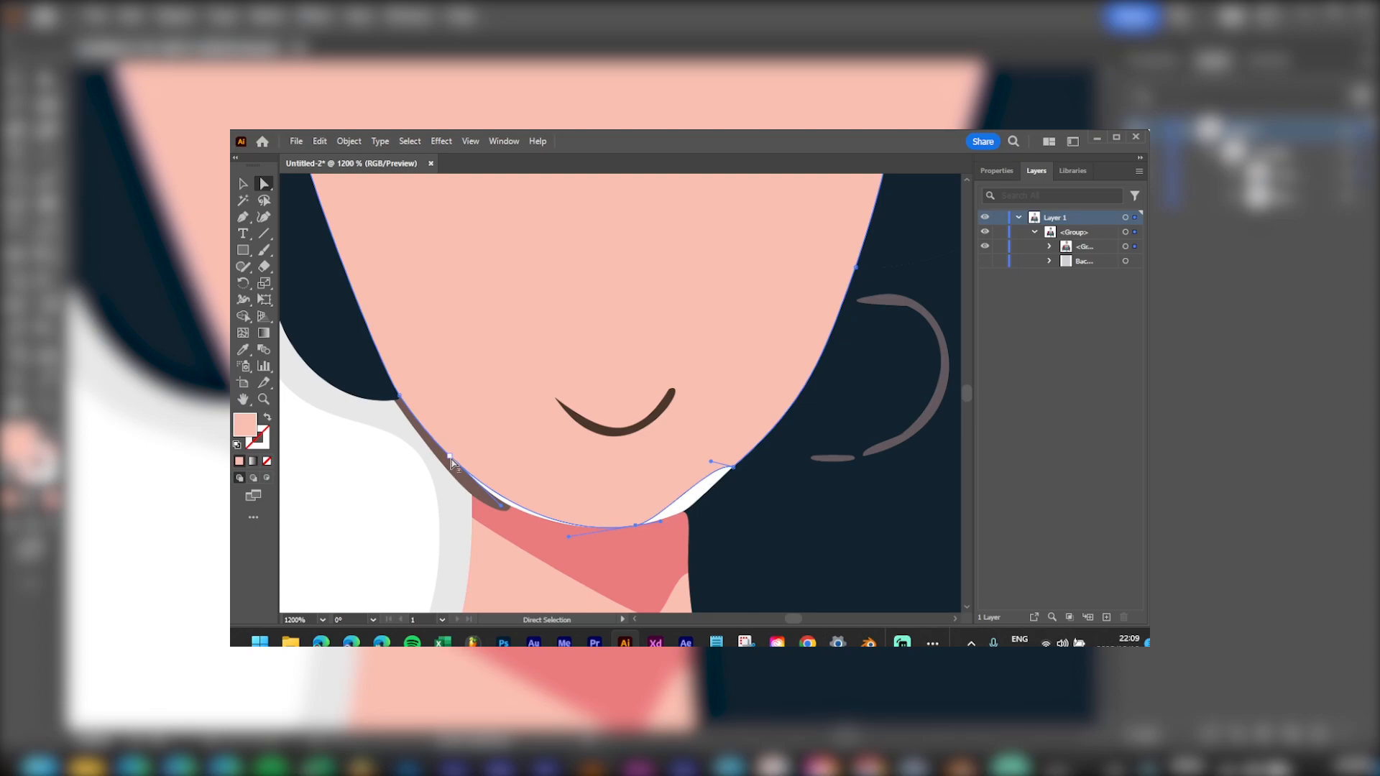
mouse_move(452, 460)
left_mouse_down()
mouse_move(469, 453)
mouse_move(454, 462)
left_mouse_up()
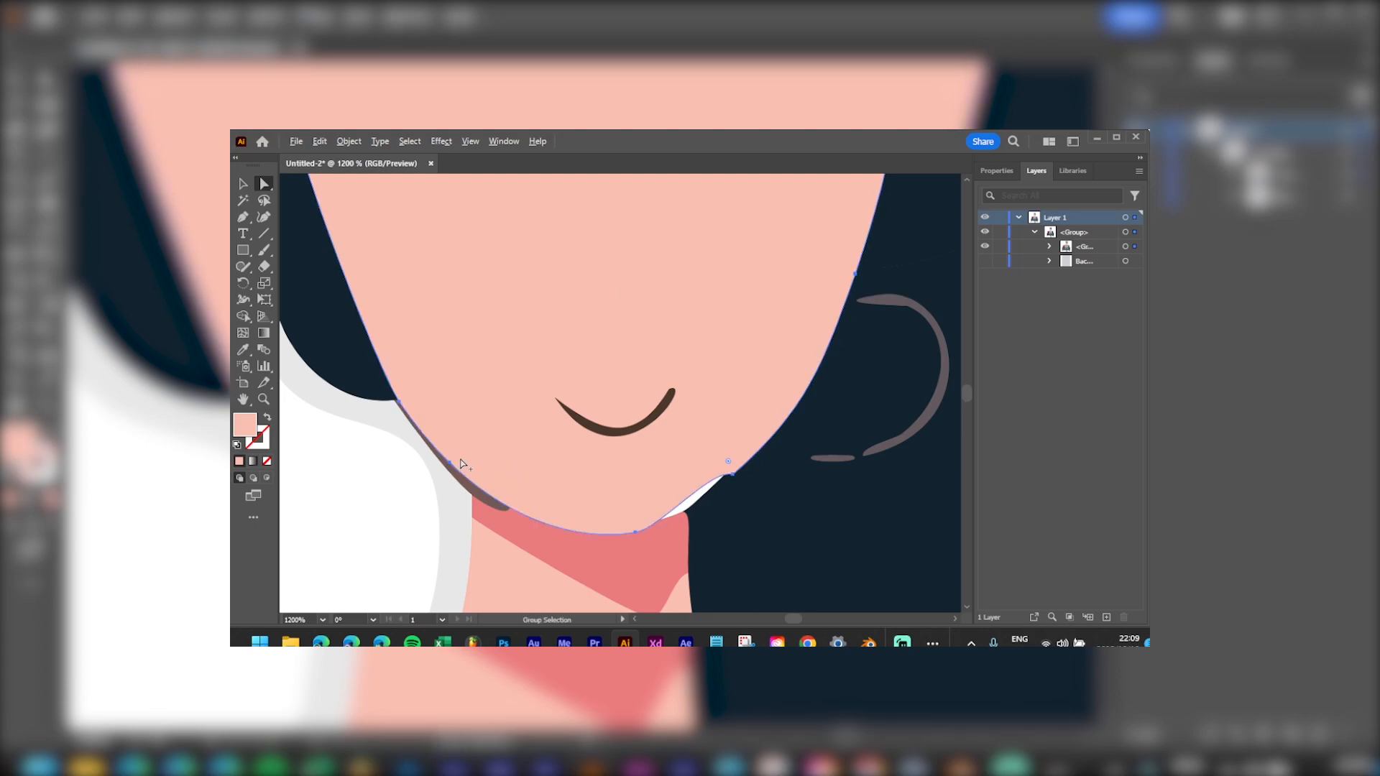
key("ctrl+z")
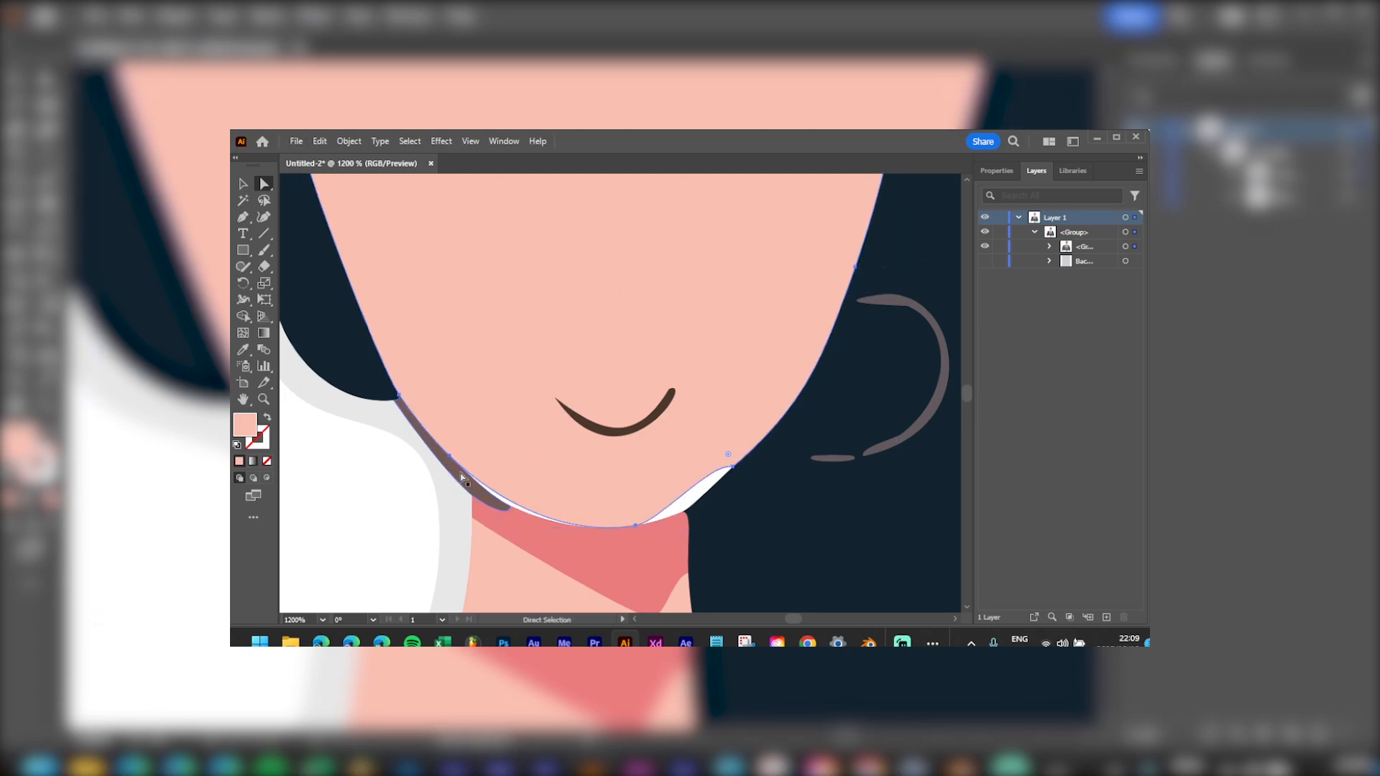
Step: Drag the left chin point down to the collar and smooth the right side of the jaw
left_click(634, 525)
left_click_drag(504, 508, 503, 526)
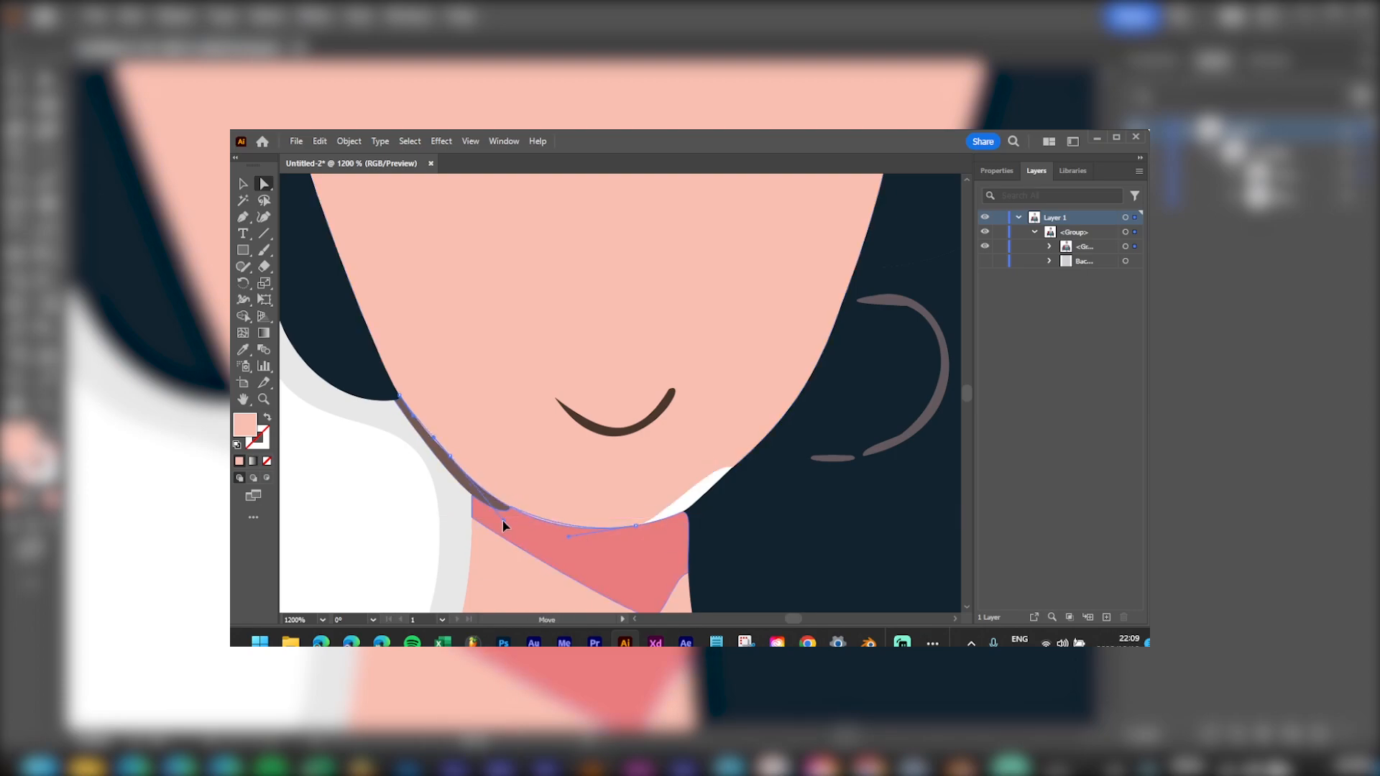
left_click(701, 511)
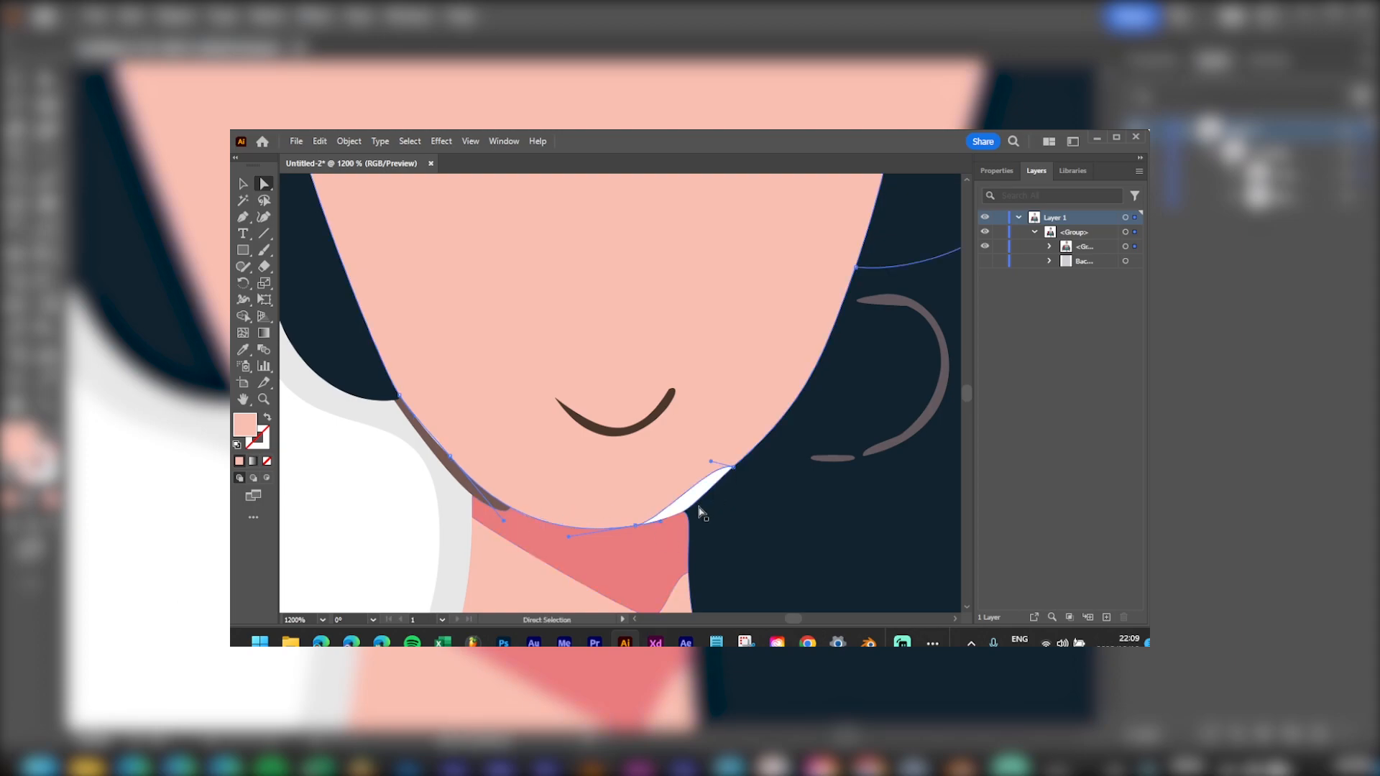
left_click_drag(710, 464, 694, 516)
key("ctrl+z")
left_click(732, 468)
Step: Select the mouth line and zoom in so the mouth sits centred in view
left_click(614, 440)
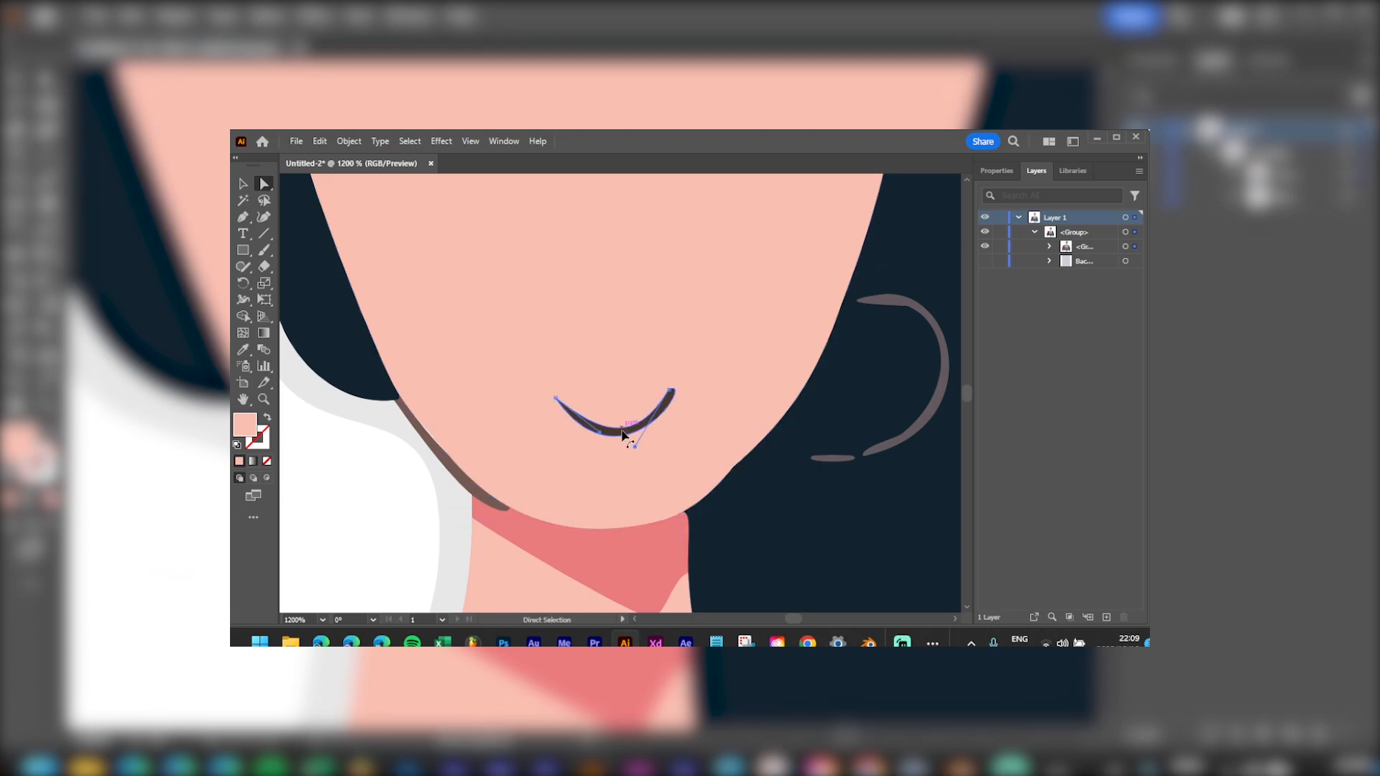
left_click(555, 399)
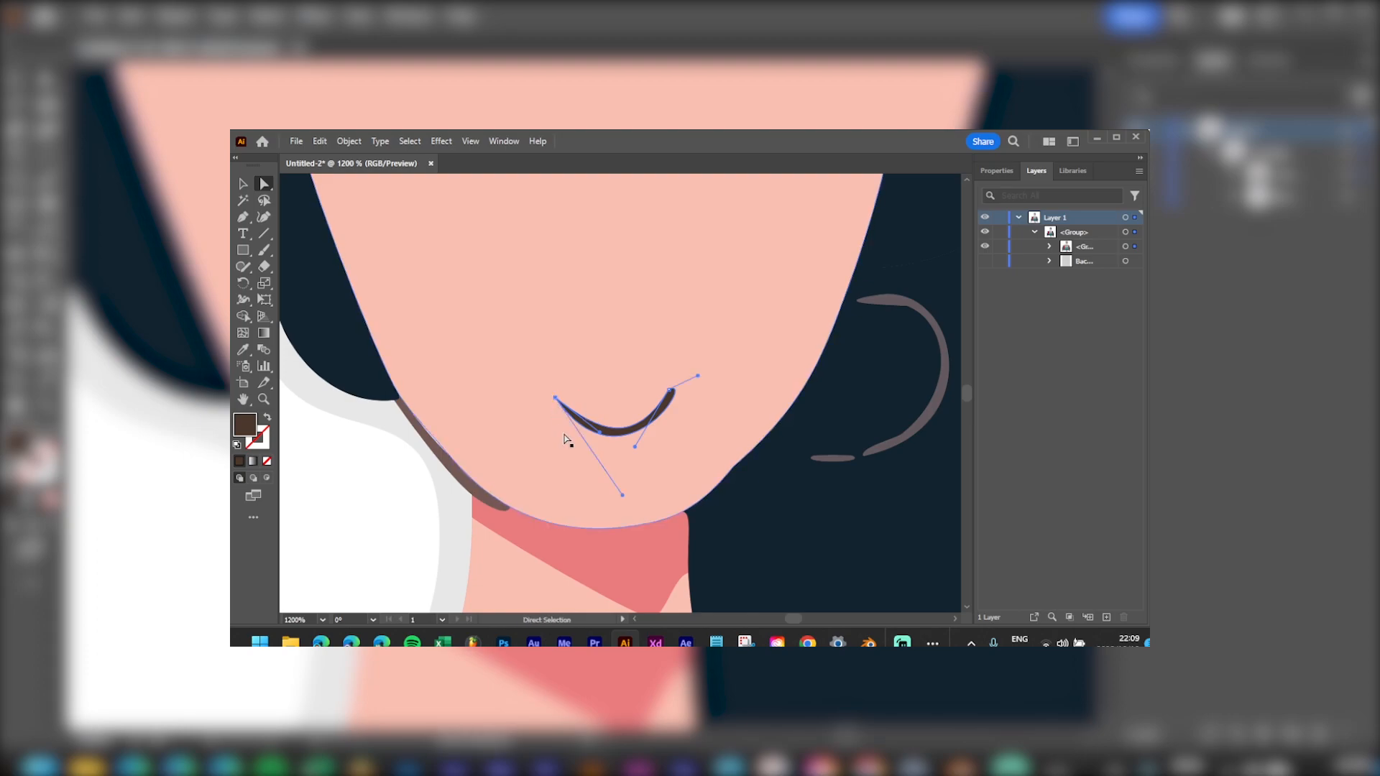
scroll(518, 351, "up", 5)
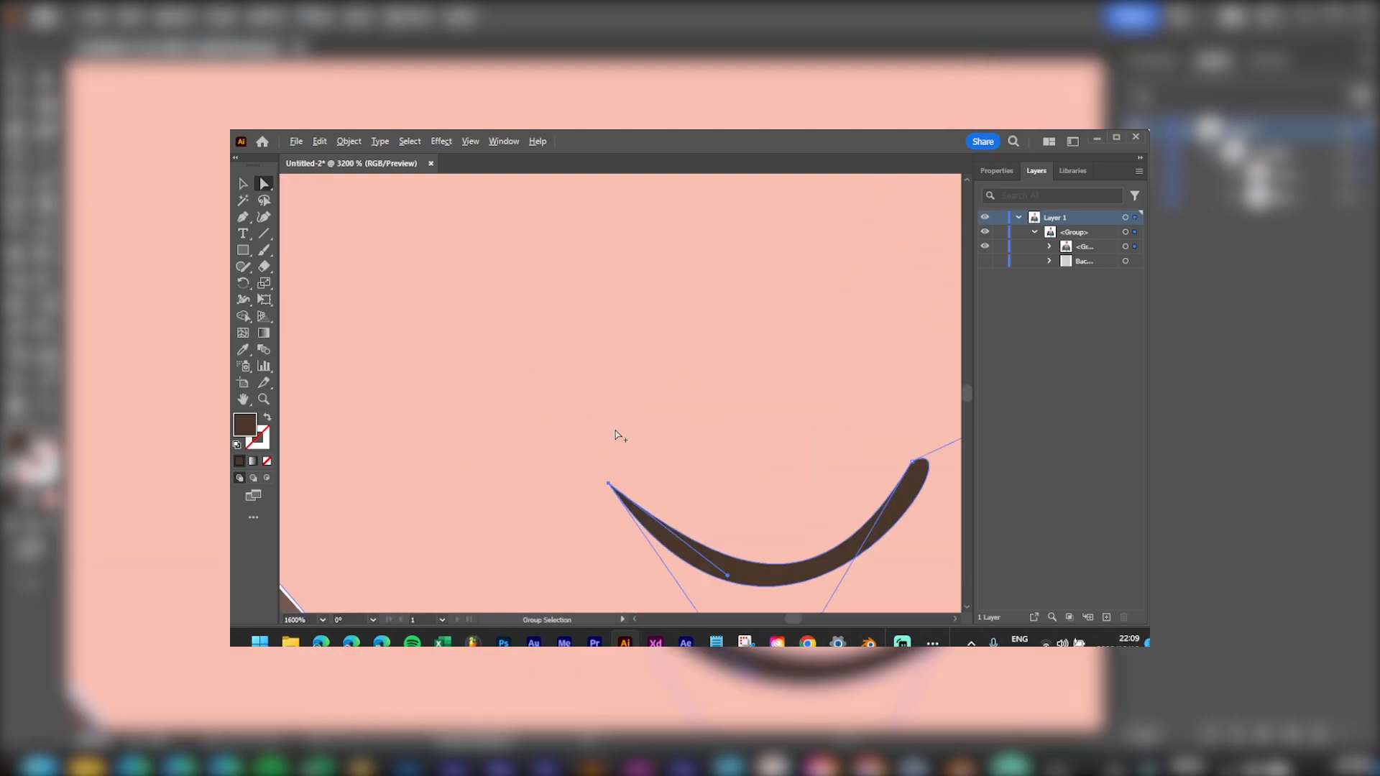
left_click_drag(613, 484, 610, 358)
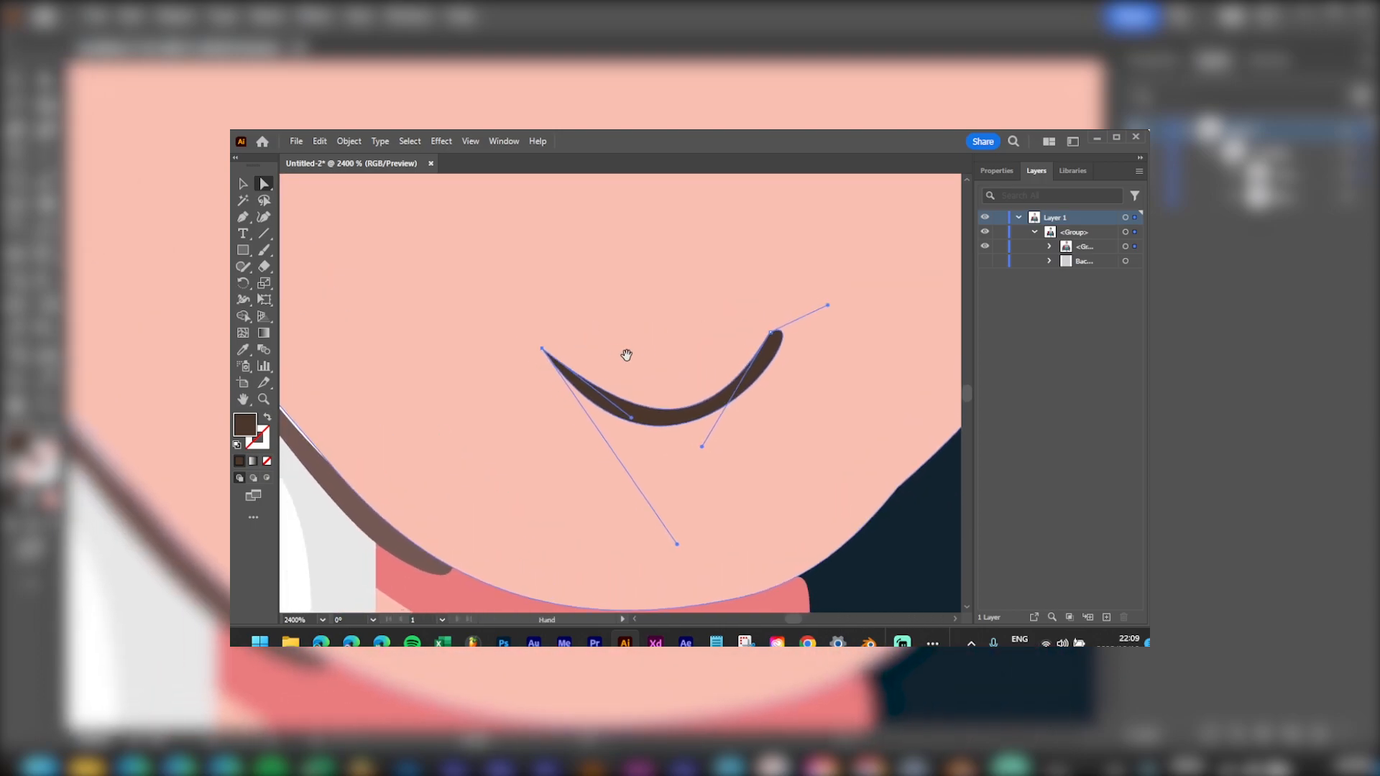
Step: Pen-draw a curve between the mouth's ends, deepen it into a smile, and make it a brown stroke
left_click(243, 217)
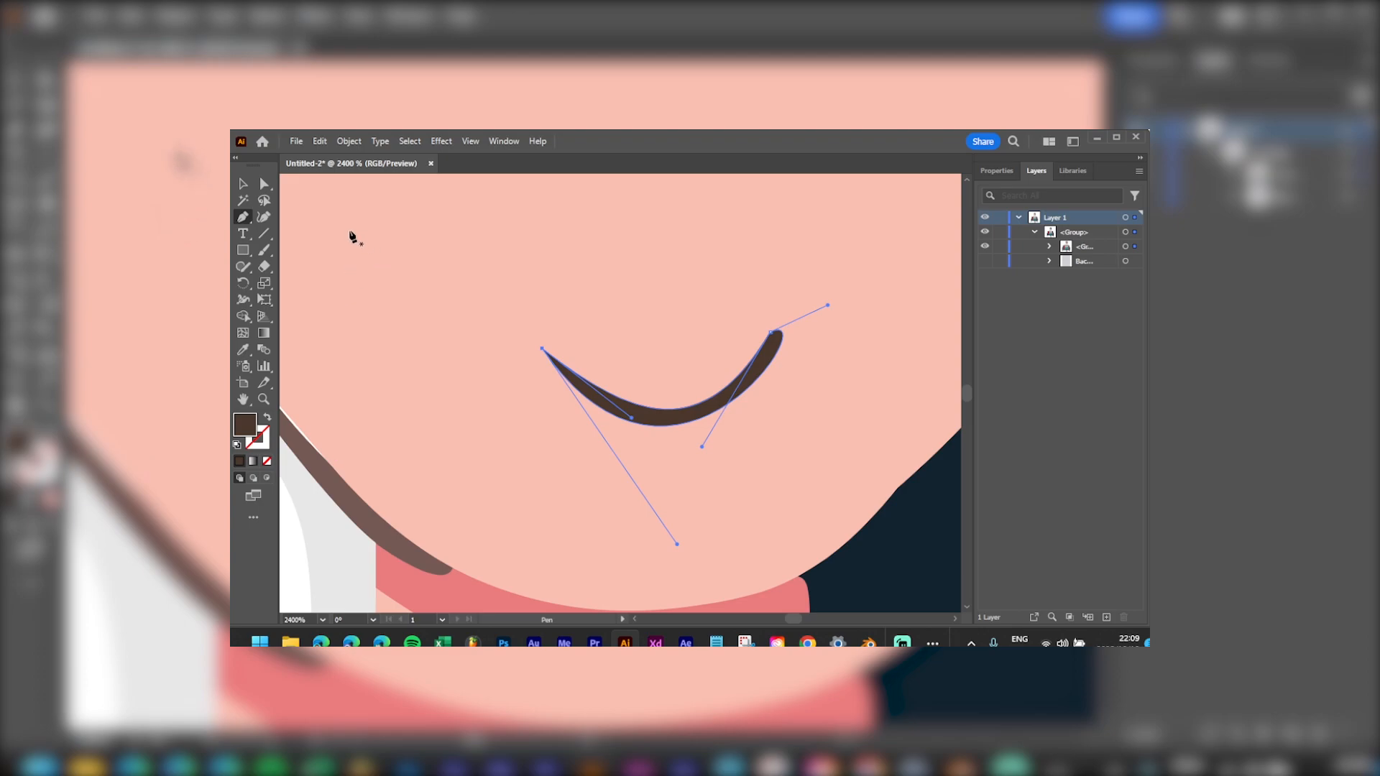
left_click_drag(350, 231, 351, 249)
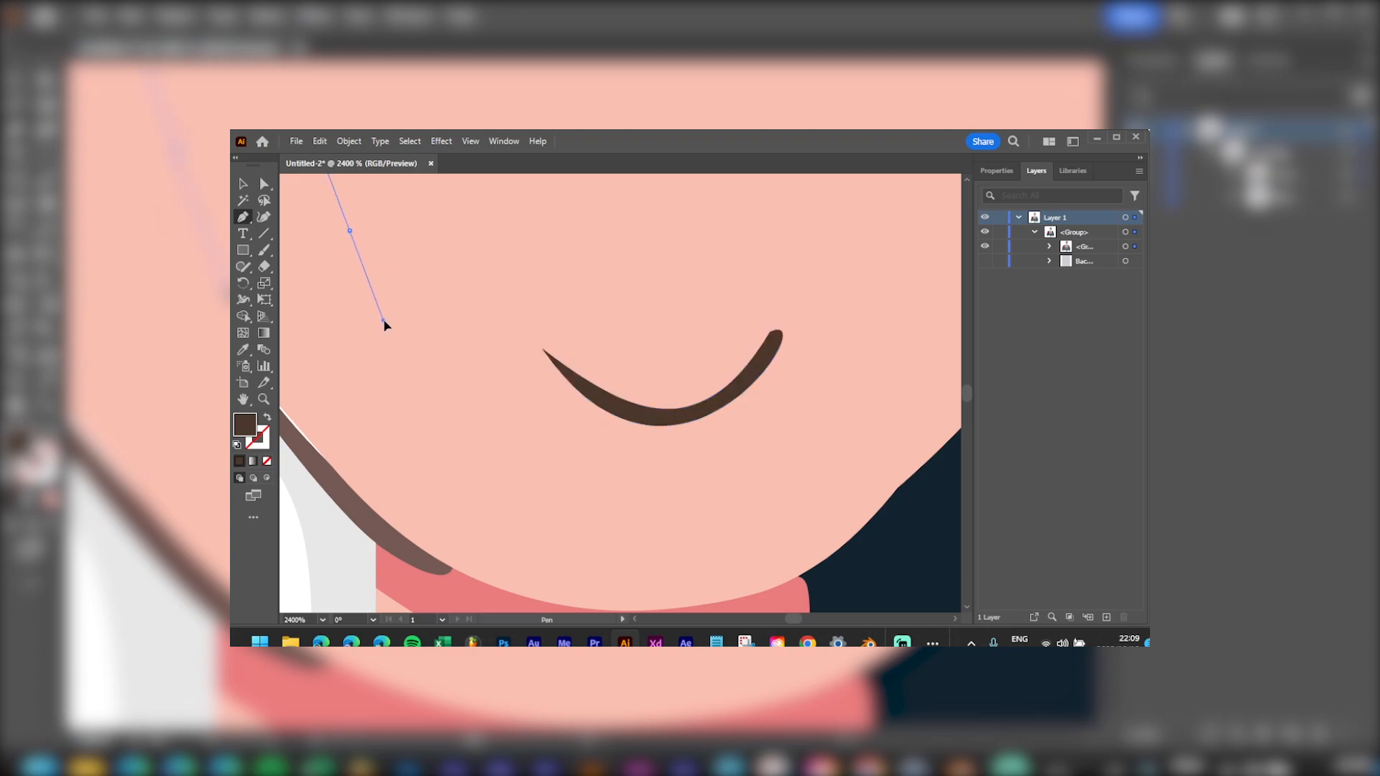
key("ctrl+z")
left_click_drag(752, 372, 750, 379)
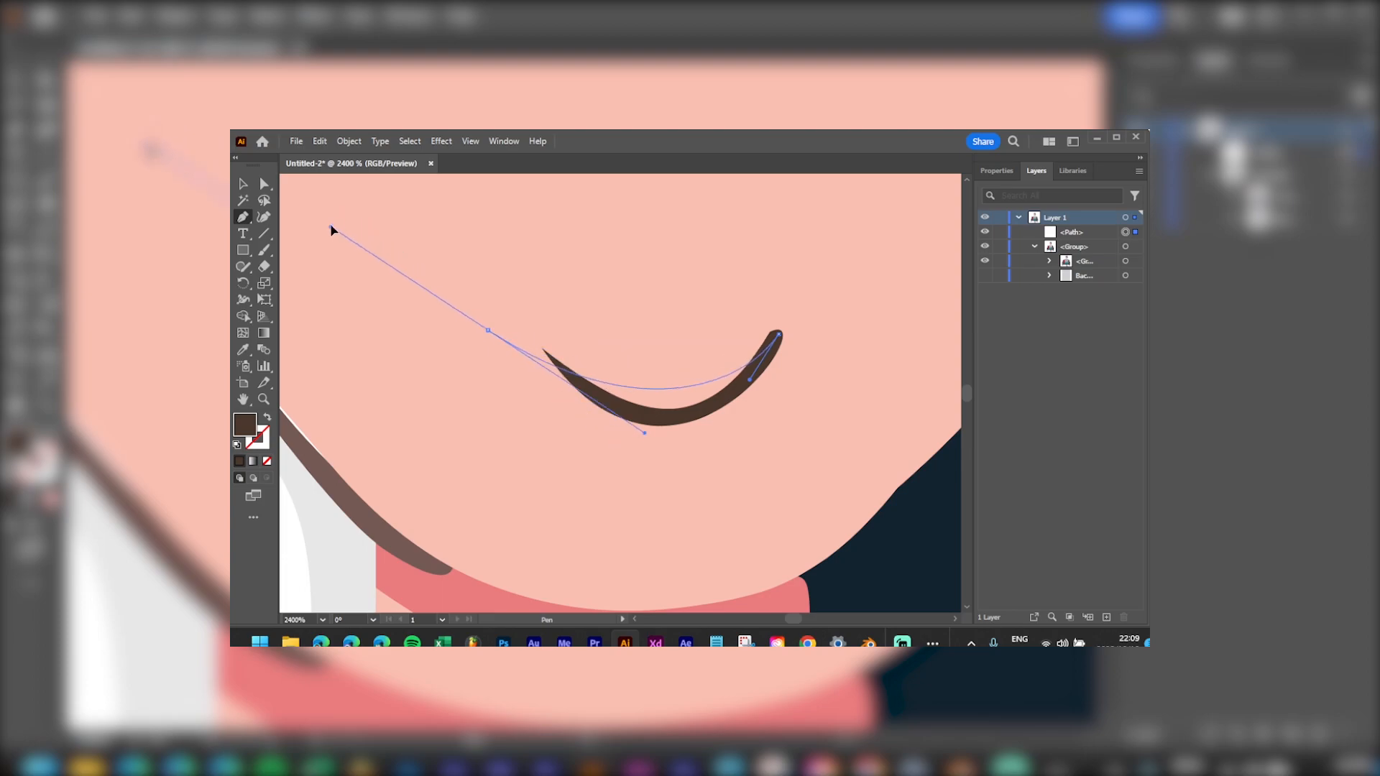
scroll(331, 230, "up", 5)
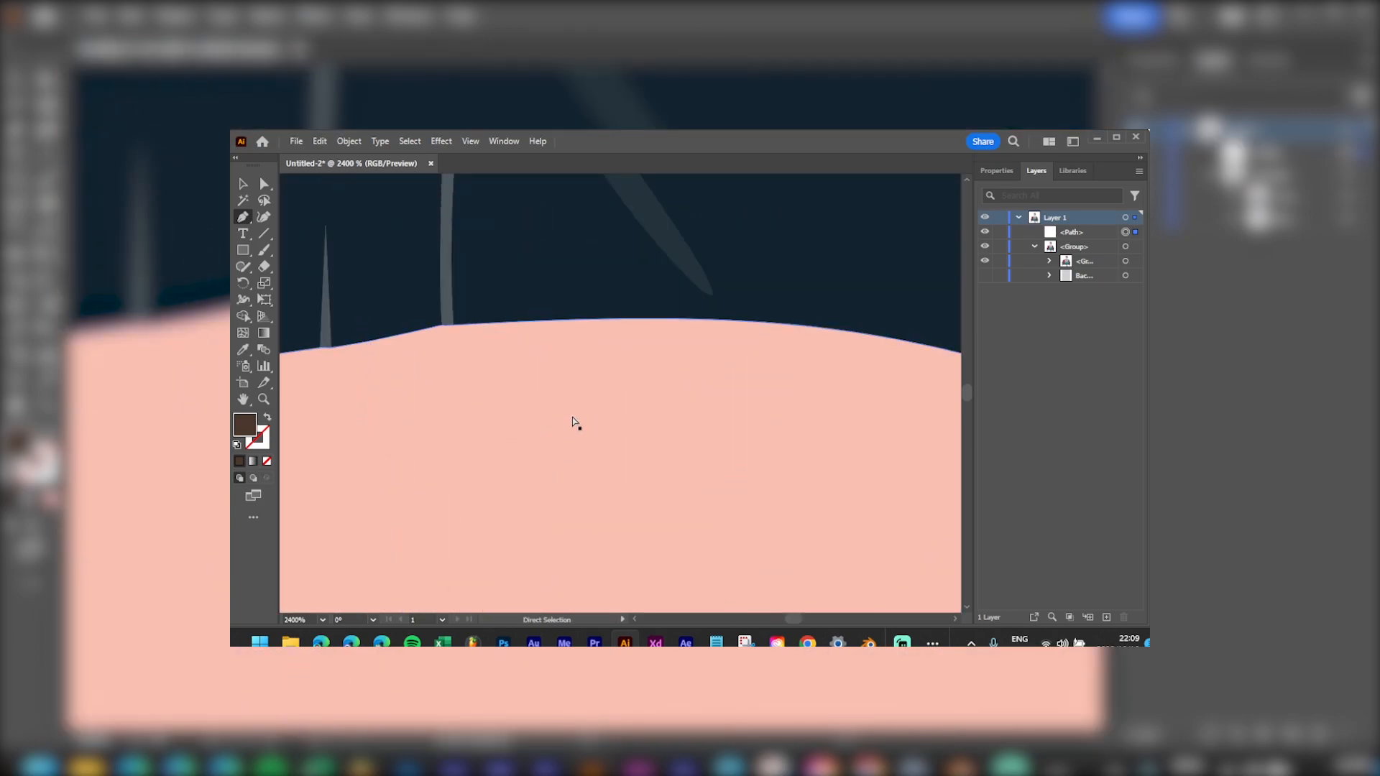
scroll(647, 421, "down", 5)
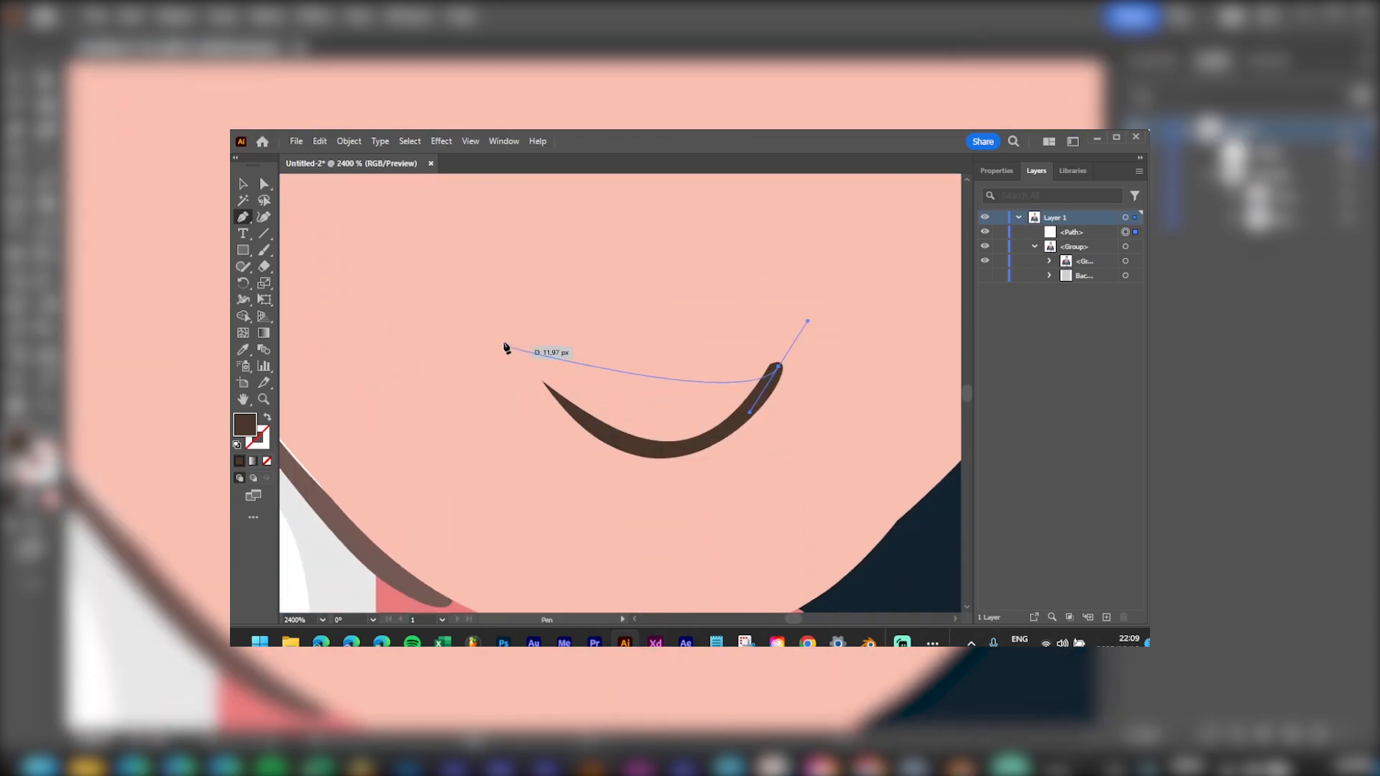
mouse_move(486, 375)
left_mouse_down()
mouse_move(428, 289)
mouse_move(315, 231)
mouse_move(292, 250)
mouse_move(715, 284)
mouse_move(895, 327)
mouse_move(530, 318)
mouse_move(1025, 400)
mouse_move(282, 388)
mouse_move(701, 434)
mouse_move(569, 269)
mouse_move(424, 288)
mouse_move(333, 250)
mouse_move(354, 262)
mouse_move(302, 266)
mouse_move(304, 229)
mouse_move(315, 253)
mouse_move(397, 252)
mouse_move(415, 288)
mouse_move(392, 228)
left_mouse_up()
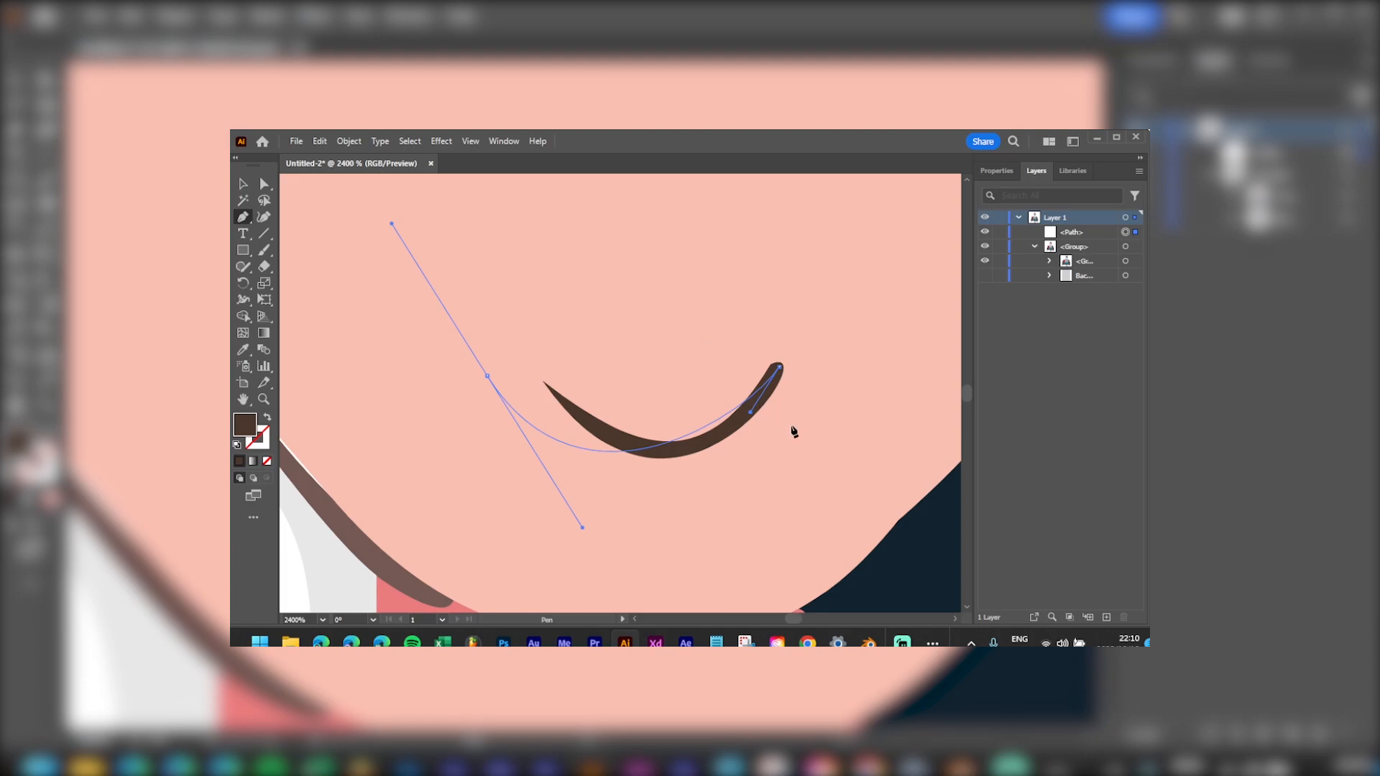
key("Escape")
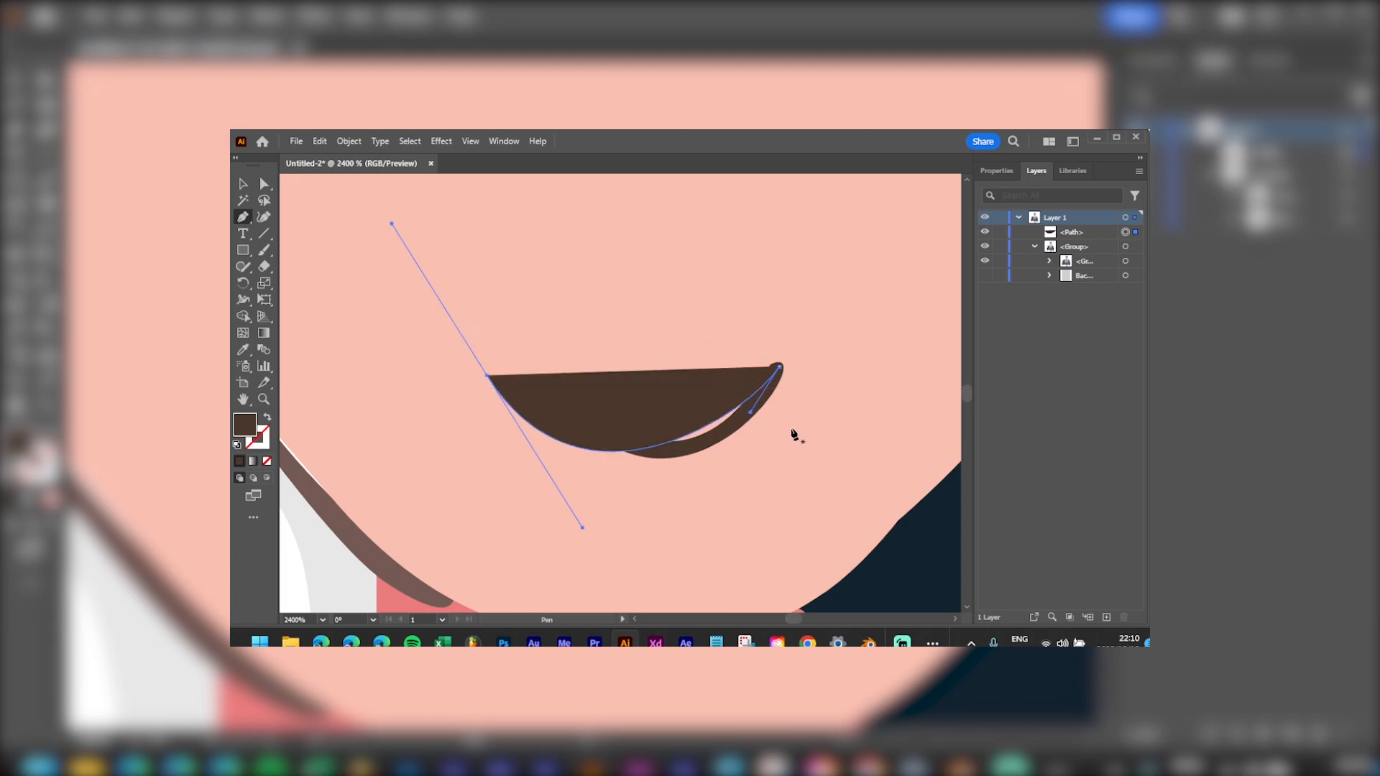
key("alt")
left_click_drag(752, 412, 741, 452)
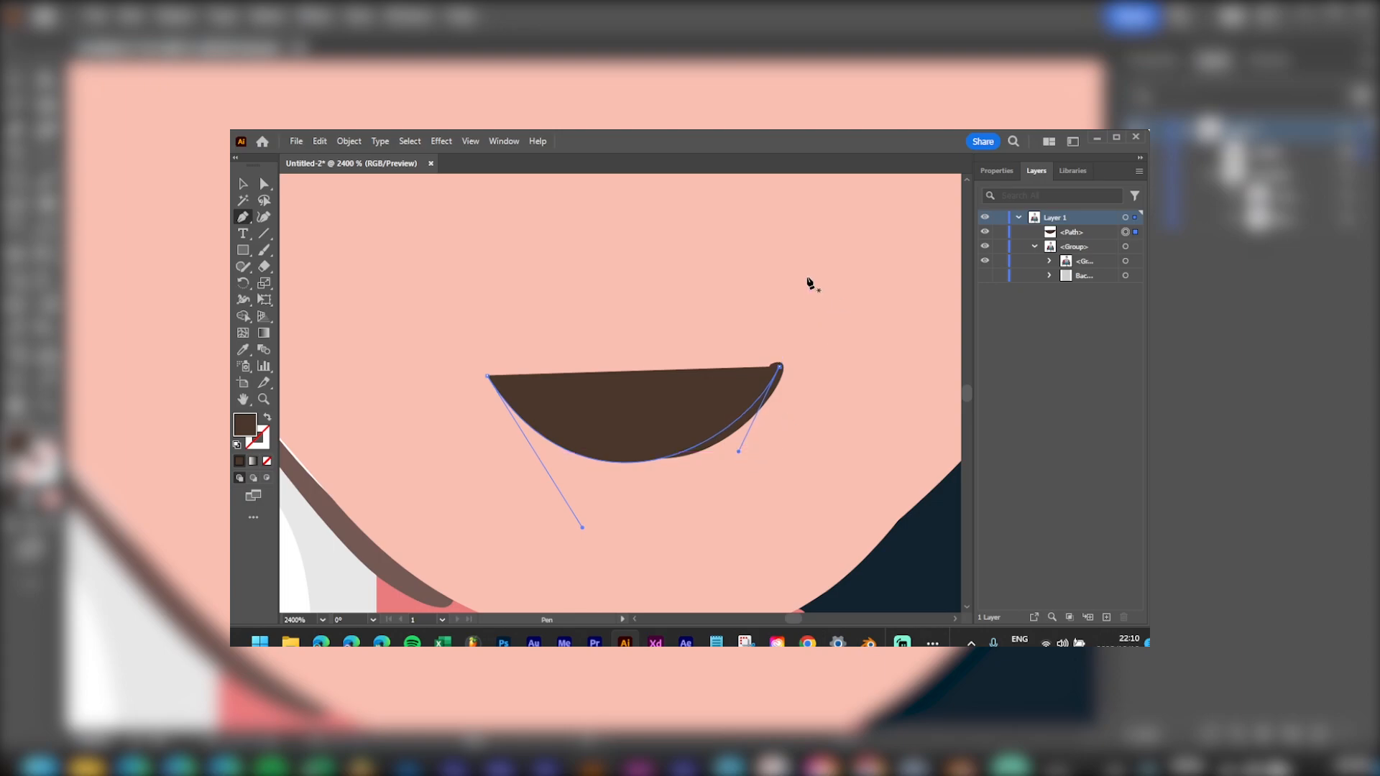
left_click(267, 417)
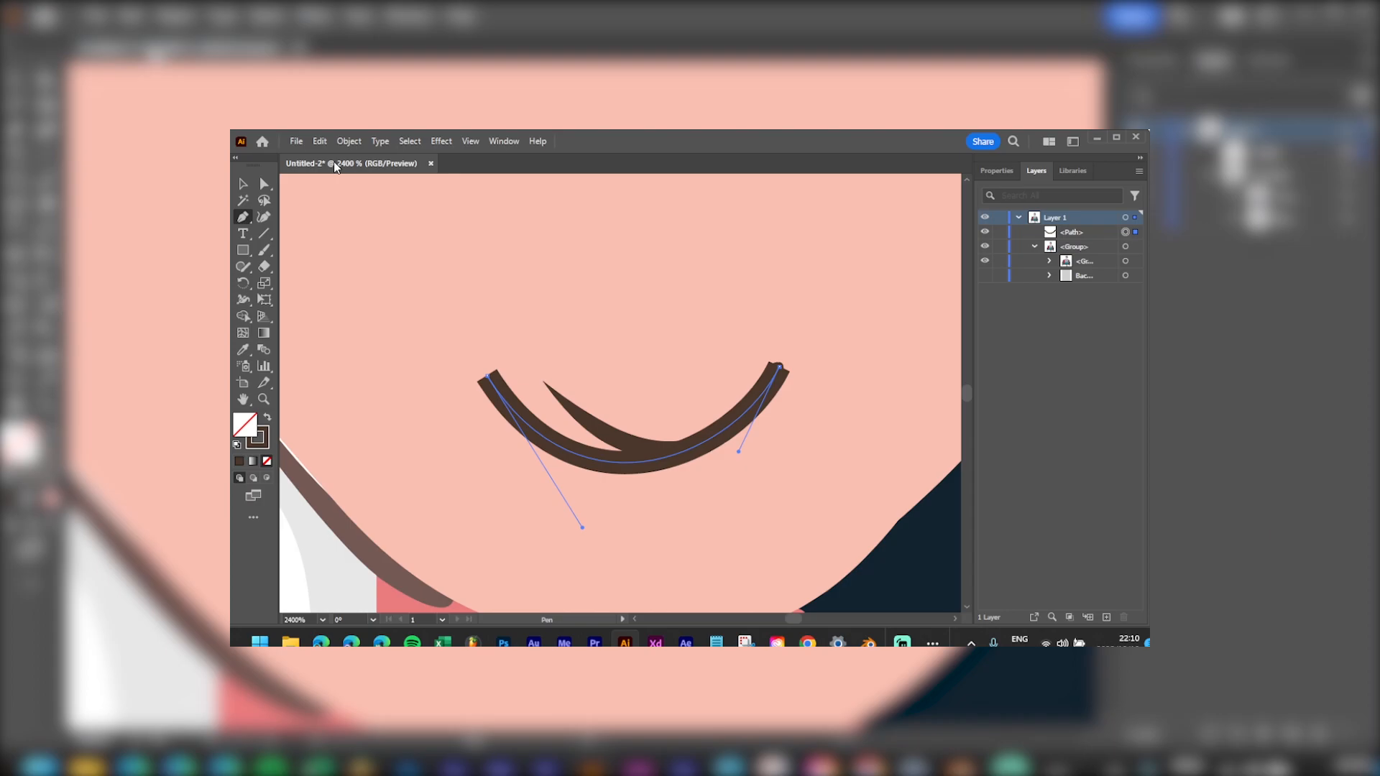
left_click(501, 142)
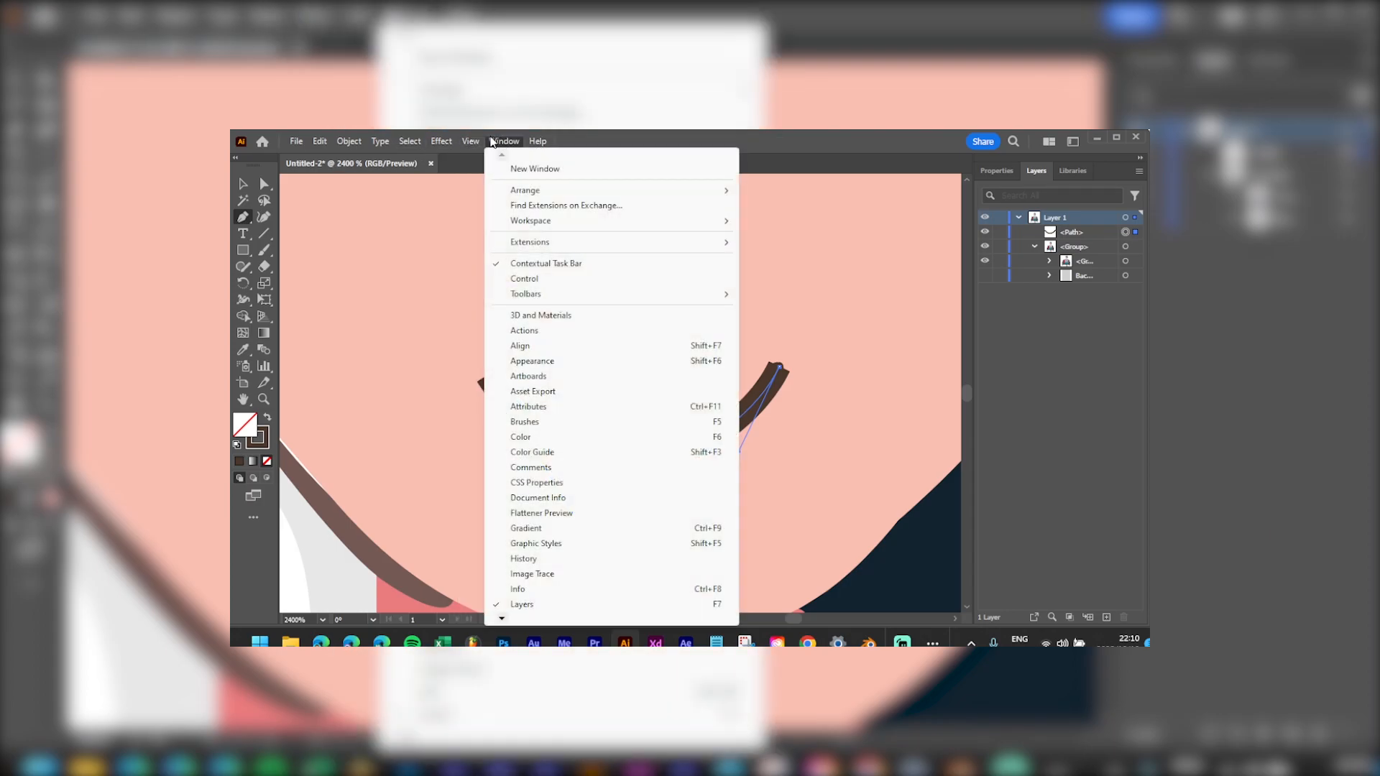
Step: Switch to Essentials Classic, select the brown smile arc, and set Round Cap in the Stroke panel
mouse_move(576, 222)
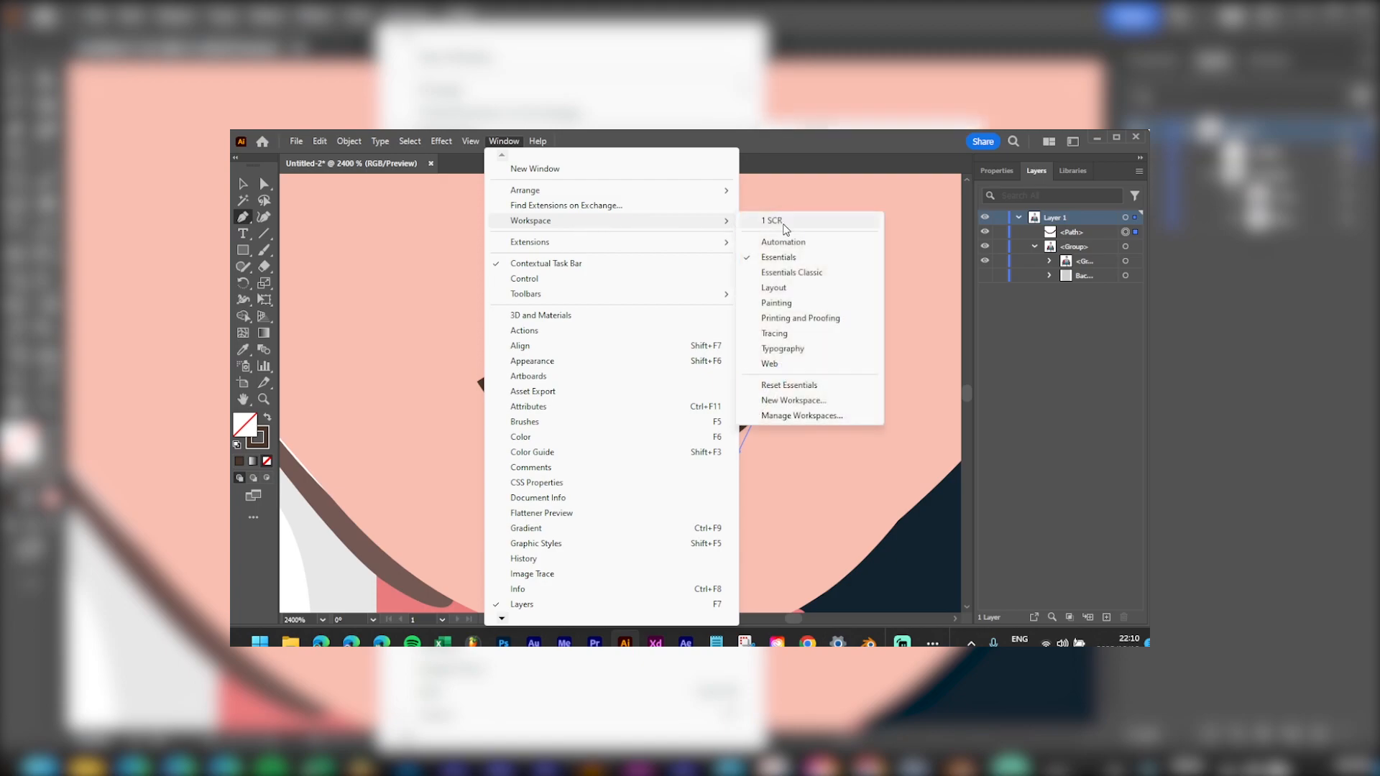
left_click(802, 274)
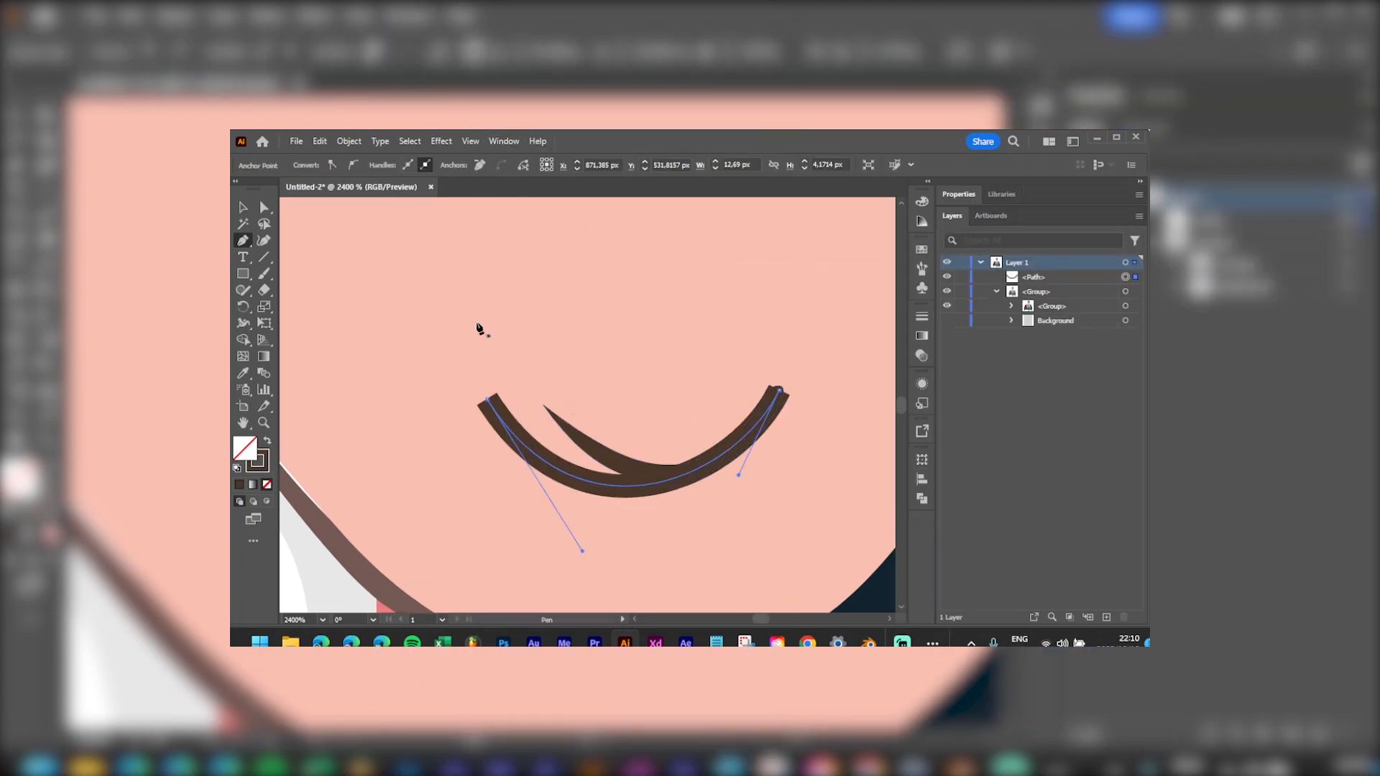
left_click(266, 206)
key("v")
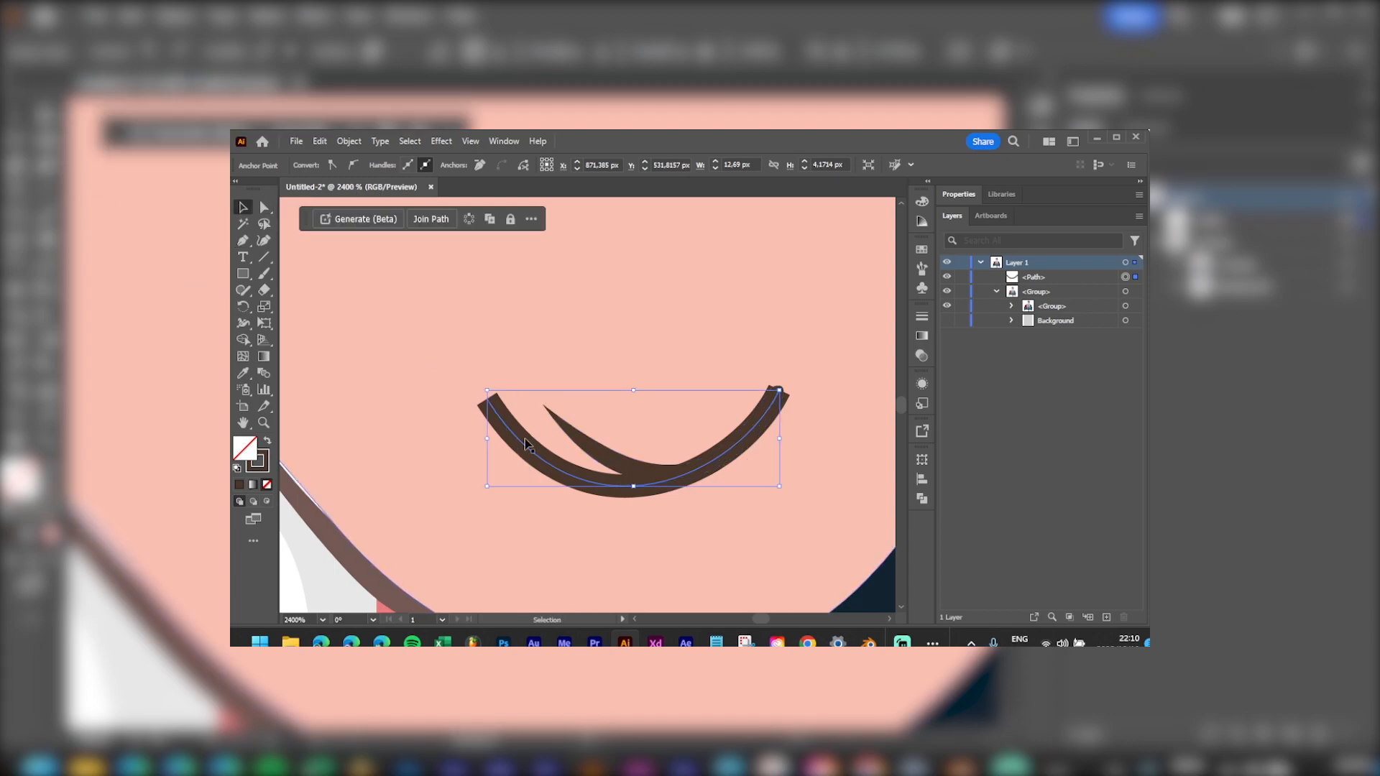
left_click(429, 314)
left_click(510, 435)
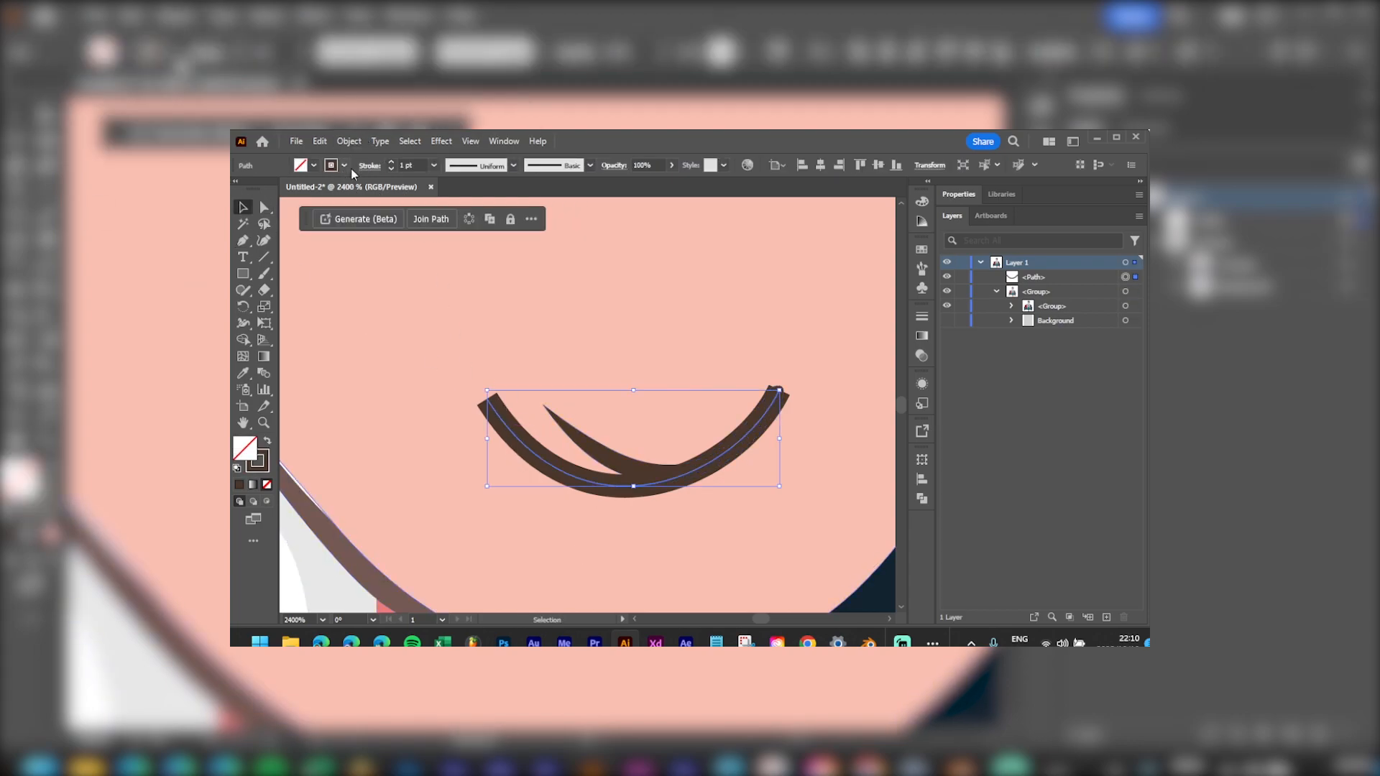
left_click(370, 166)
left_click(295, 201)
Step: Give the smile line round corners, undoing an accidental deletion of the mouth group
left_click(295, 218)
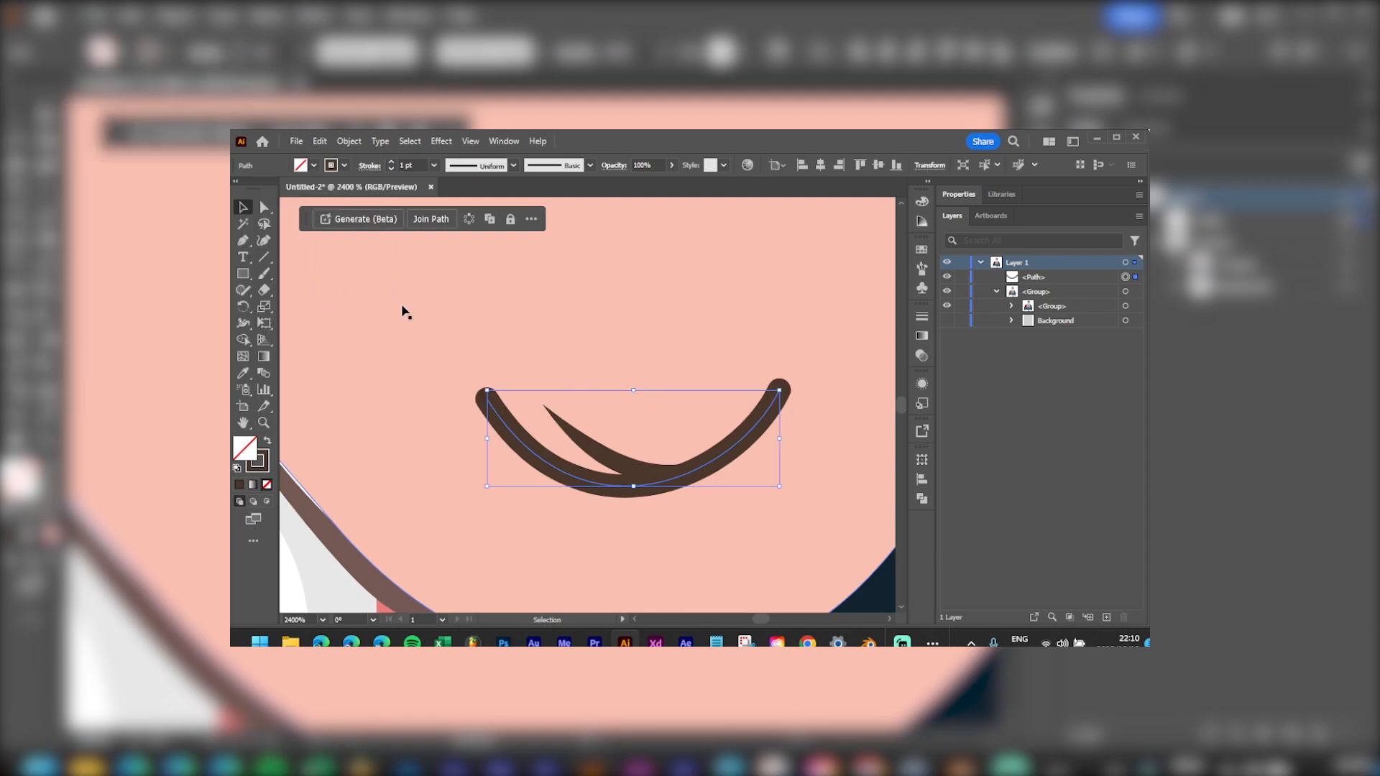
left_click(611, 462)
key("Delete")
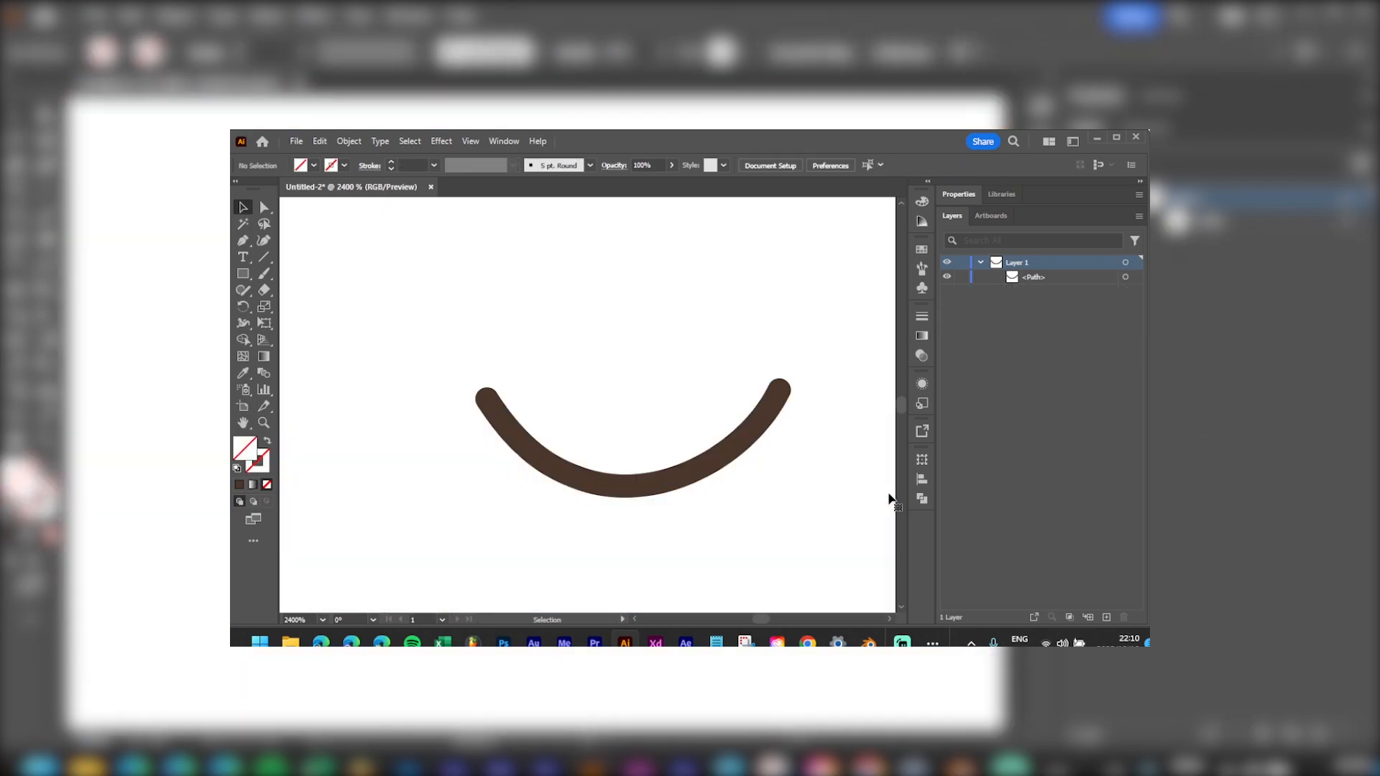
key("ctrl+z")
Step: Delete the extra inner crescent arc with Direct Selection and zoom back out to the face
key("a")
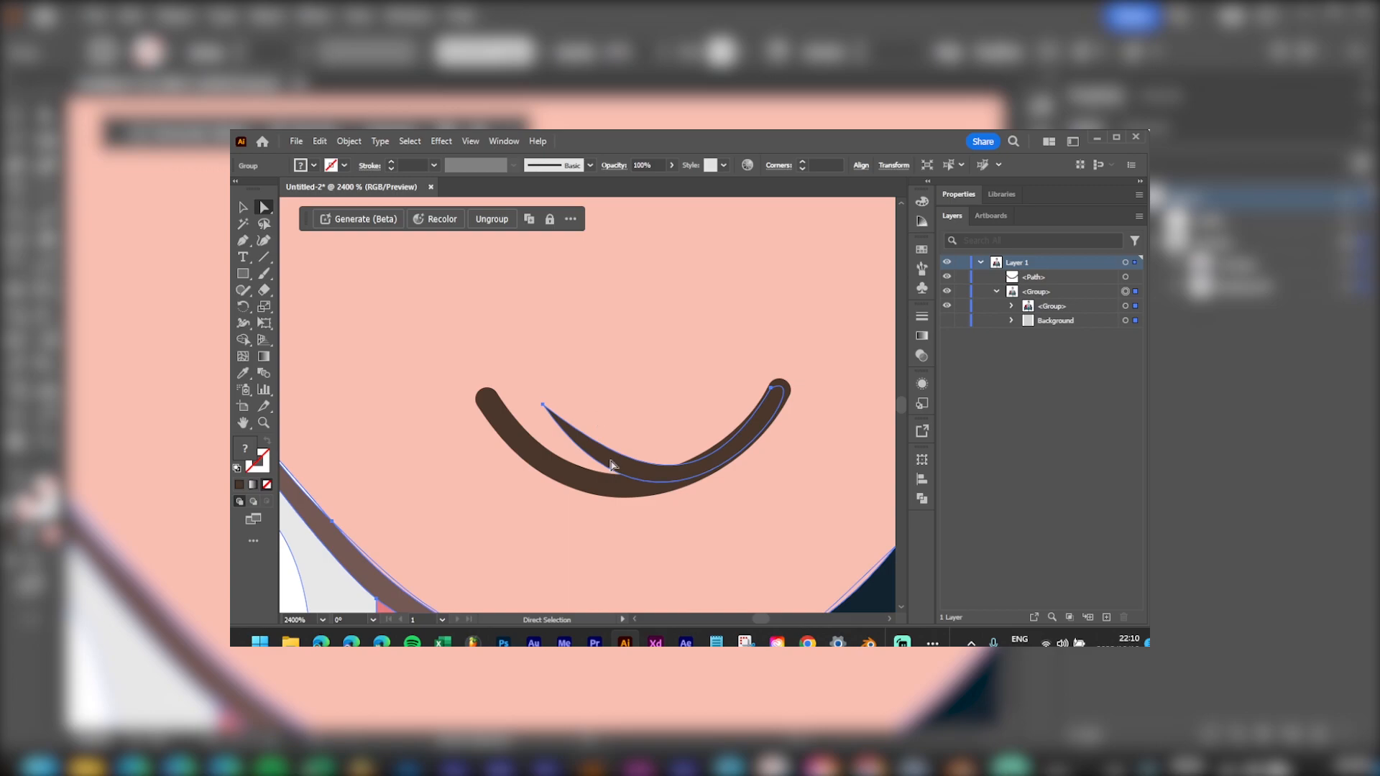
left_click(543, 406)
key("Delete")
key("Delete")
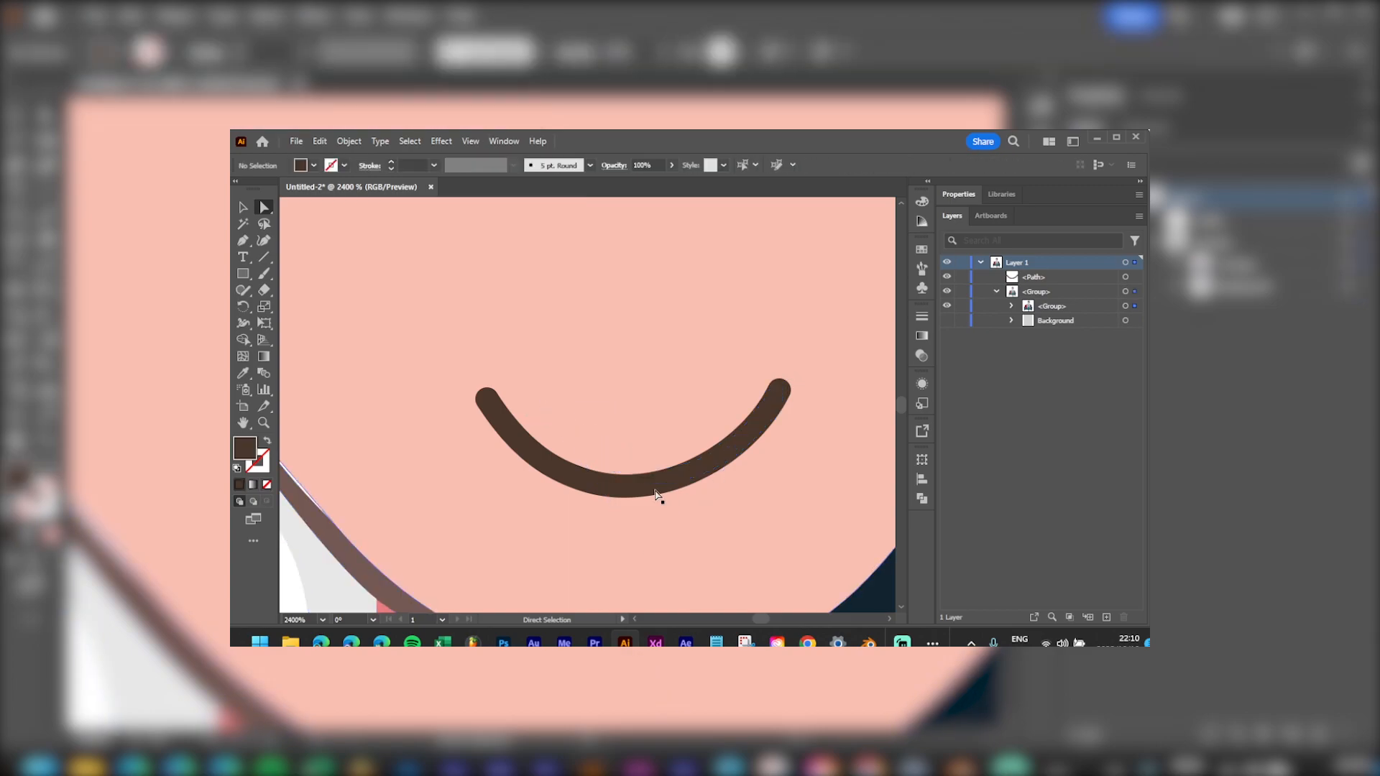
scroll(660, 390, "down", 6)
left_click_drag(777, 332, 718, 421)
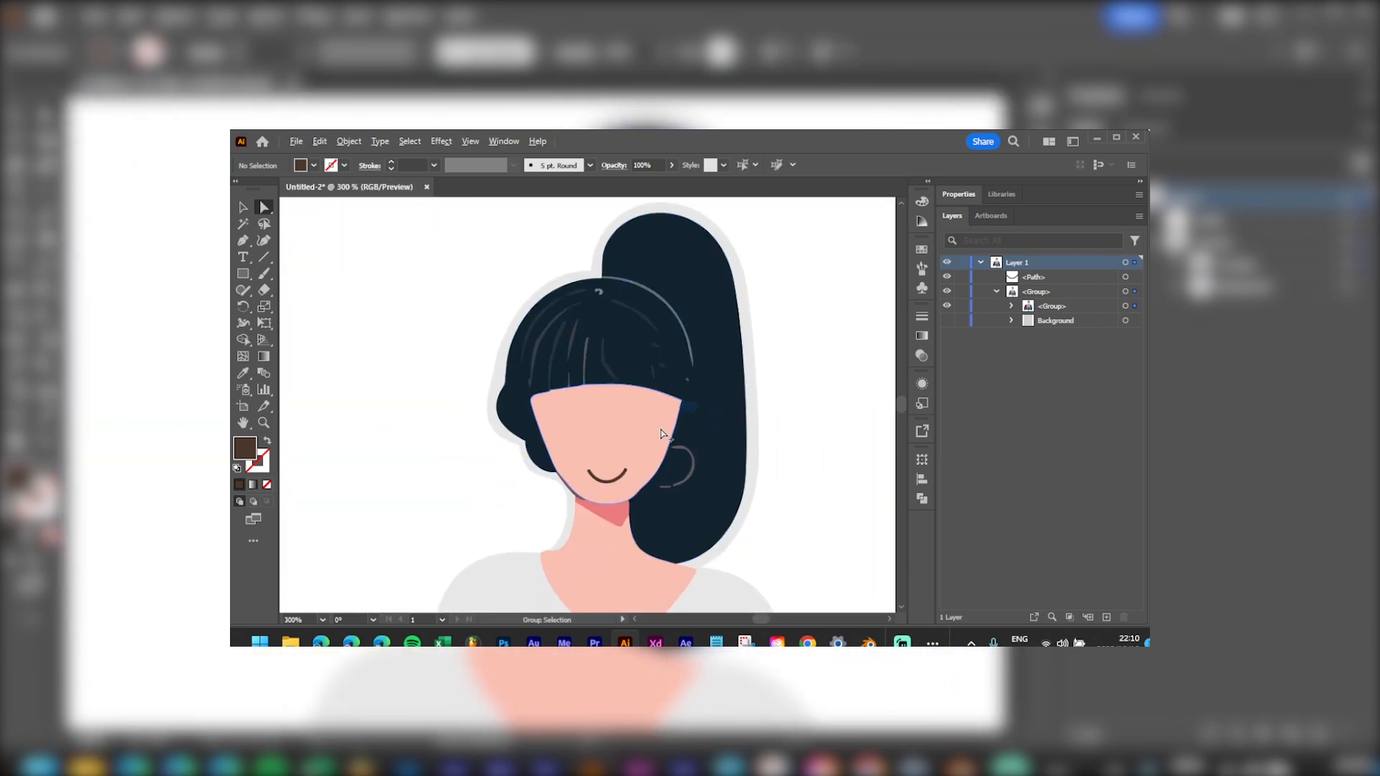
scroll(661, 434, "up", 2)
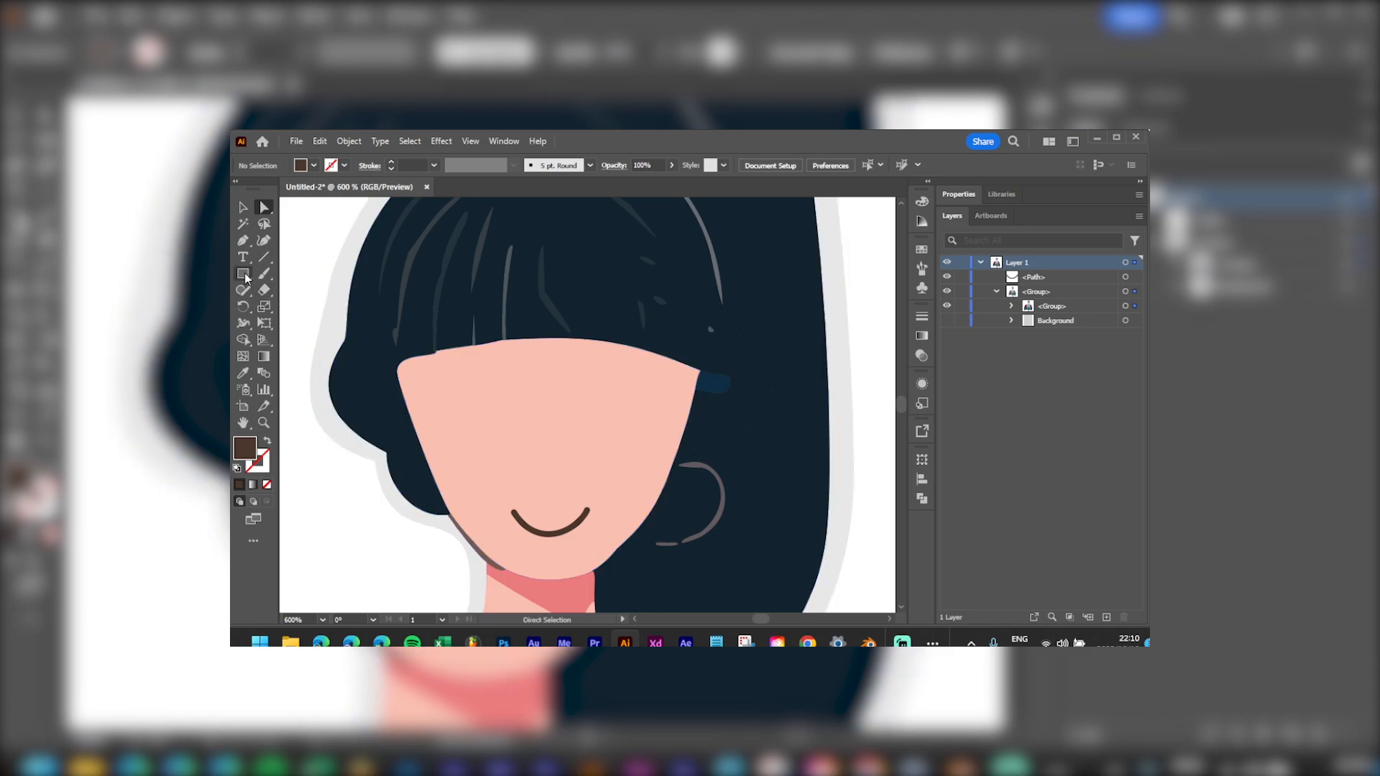
Step: Show the rulers and place a vertical guide down the centre of the face
left_click_drag(243, 274, 304, 276)
left_click(314, 309)
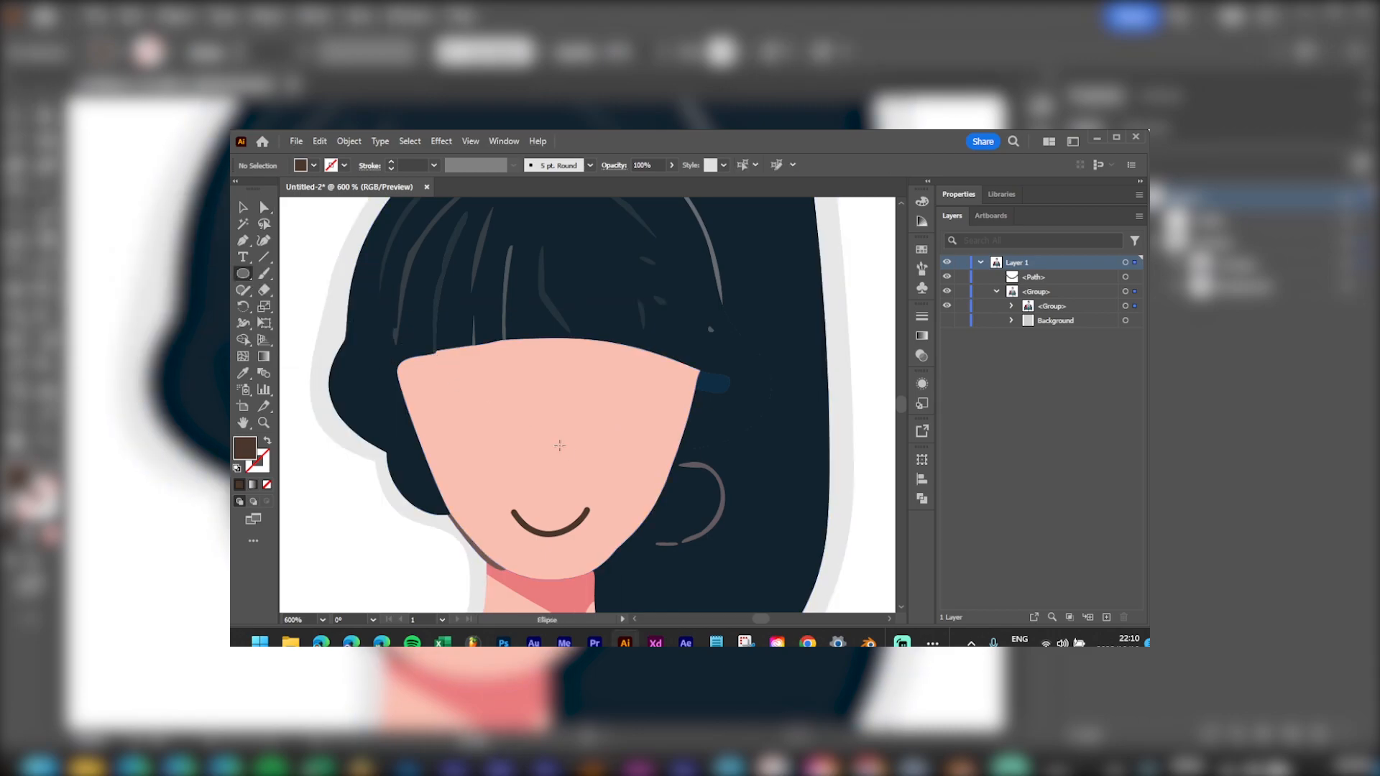
scroll(550, 438, "up", 1)
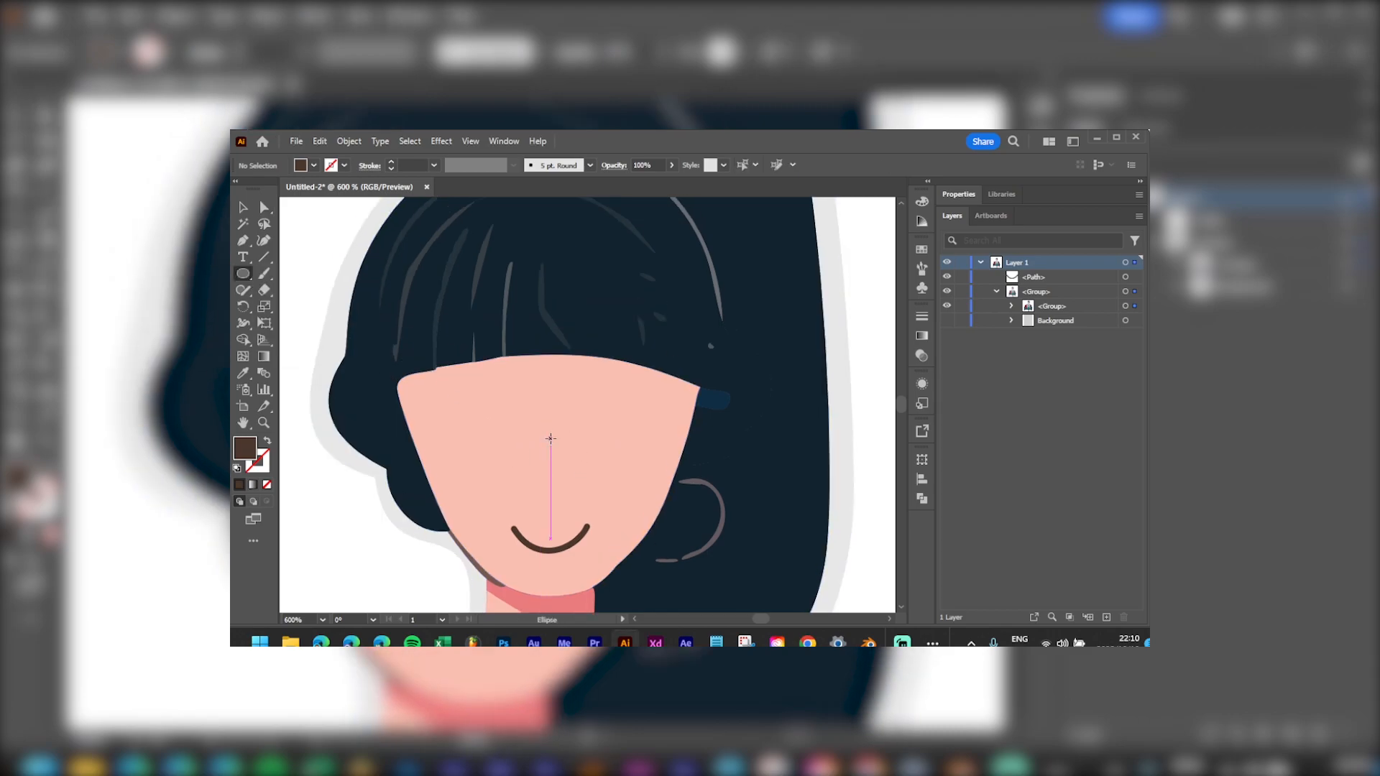
key("ctrl+r")
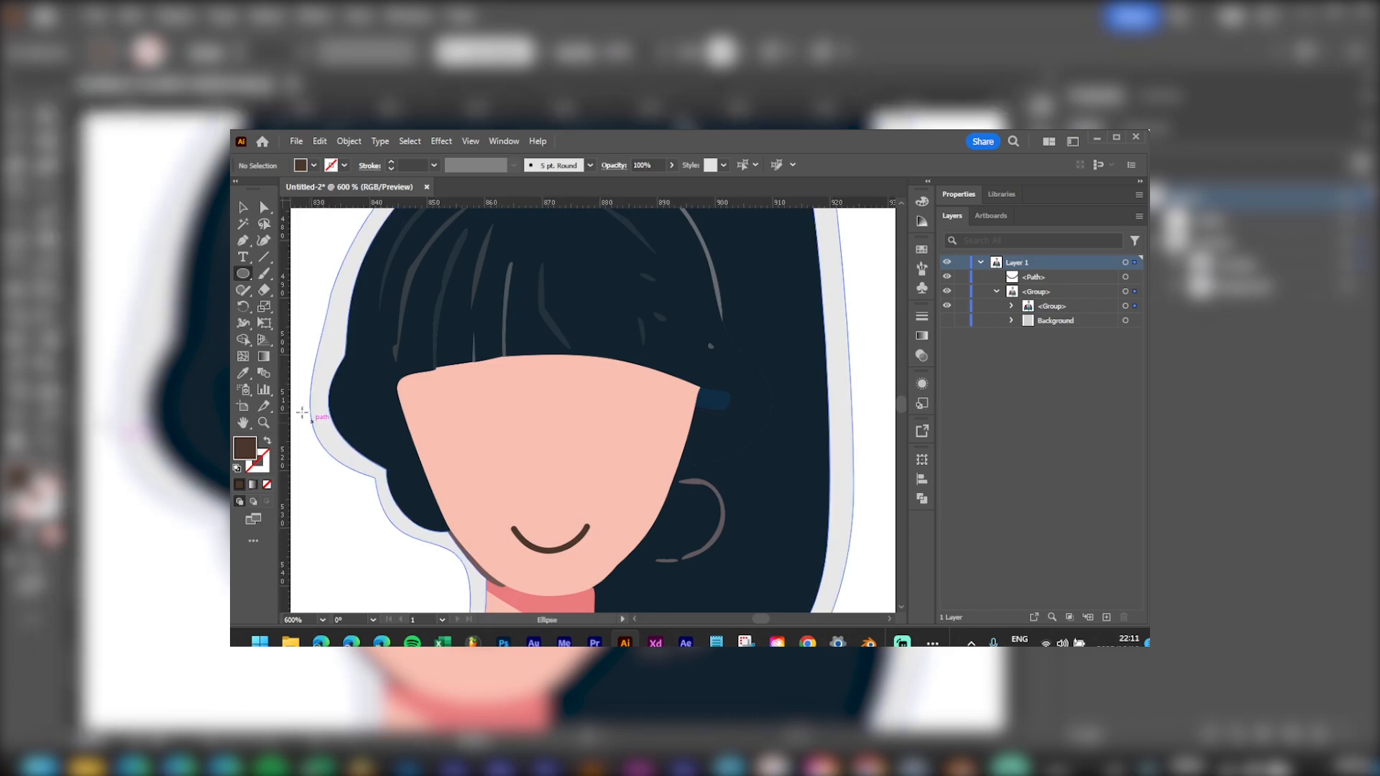
left_click_drag(285, 398, 551, 417)
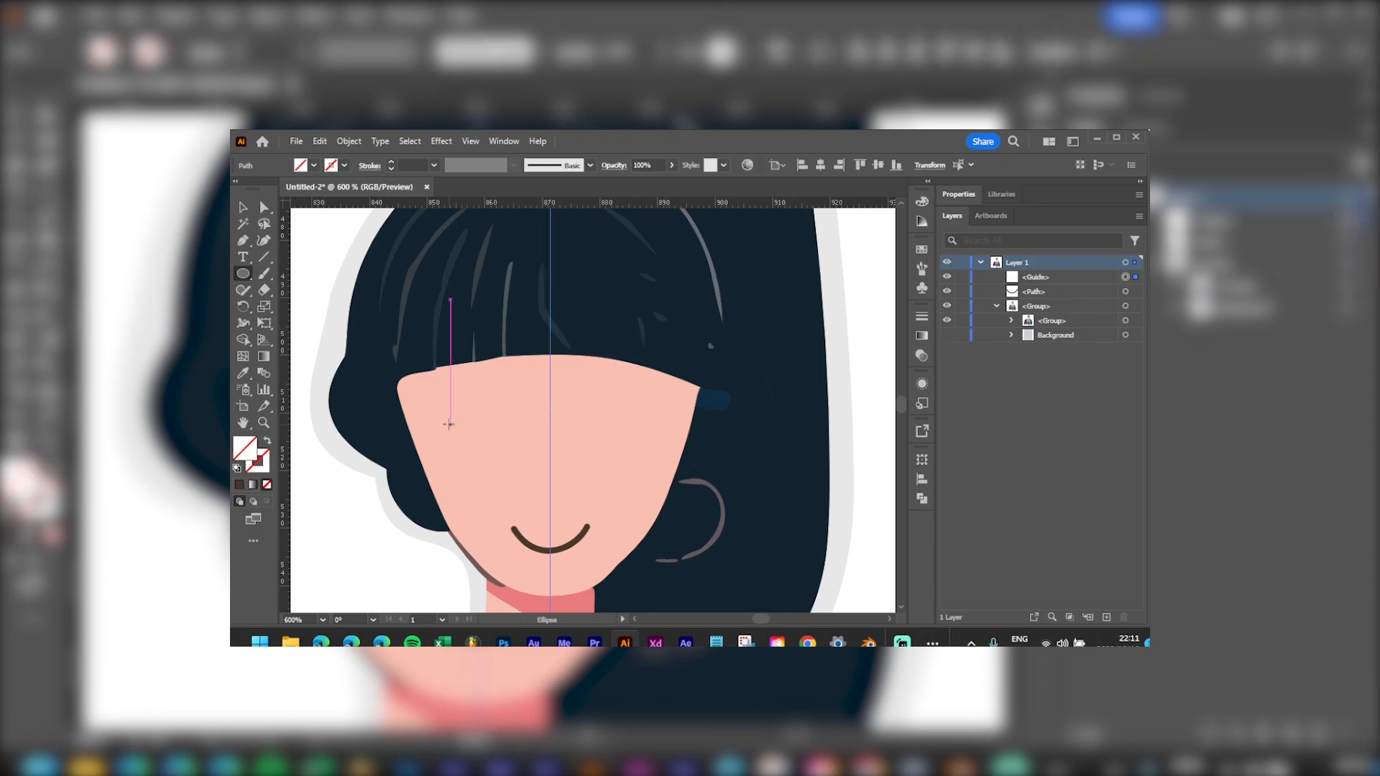
Step: Draw a left-eye circle filled with the smile's brown and Alt-Shift-drag a copy to the right
left_click_drag(470, 425, 514, 467)
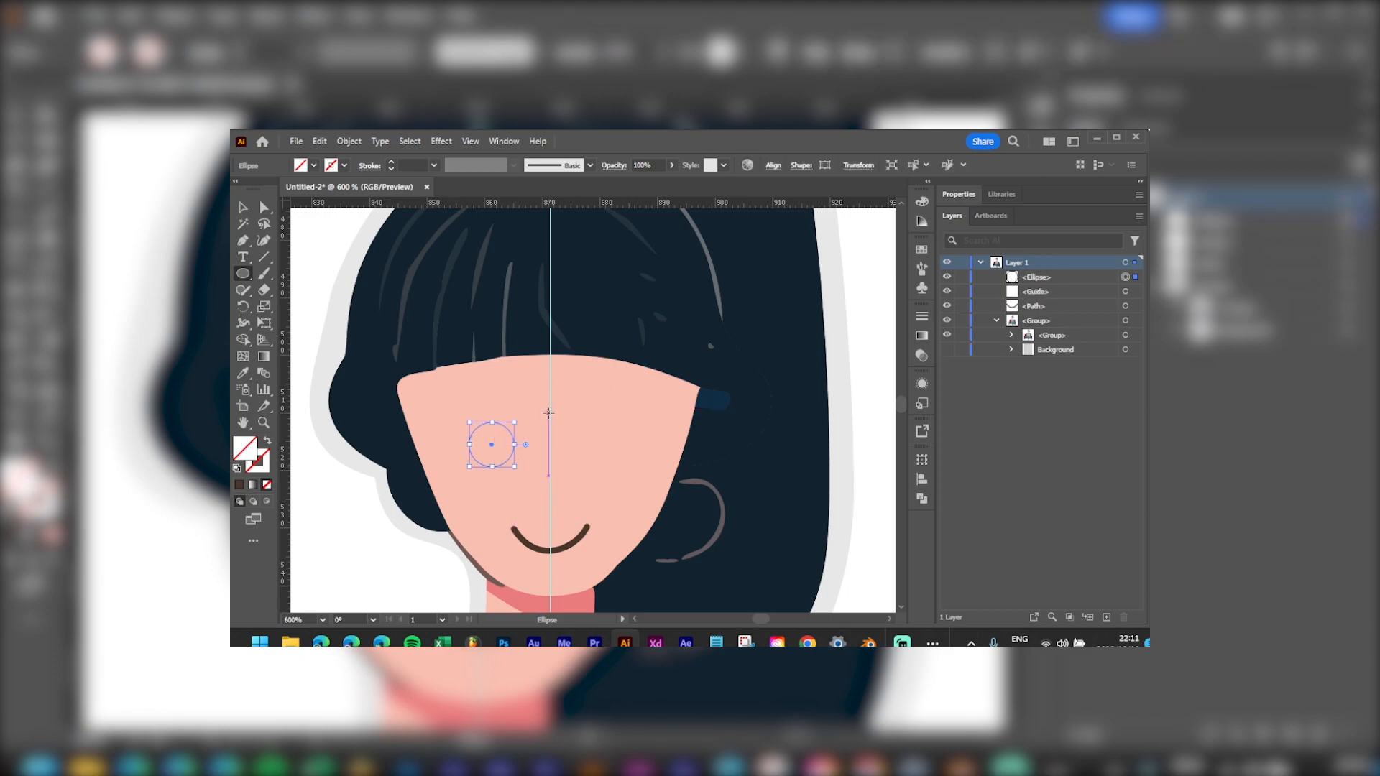
key("i")
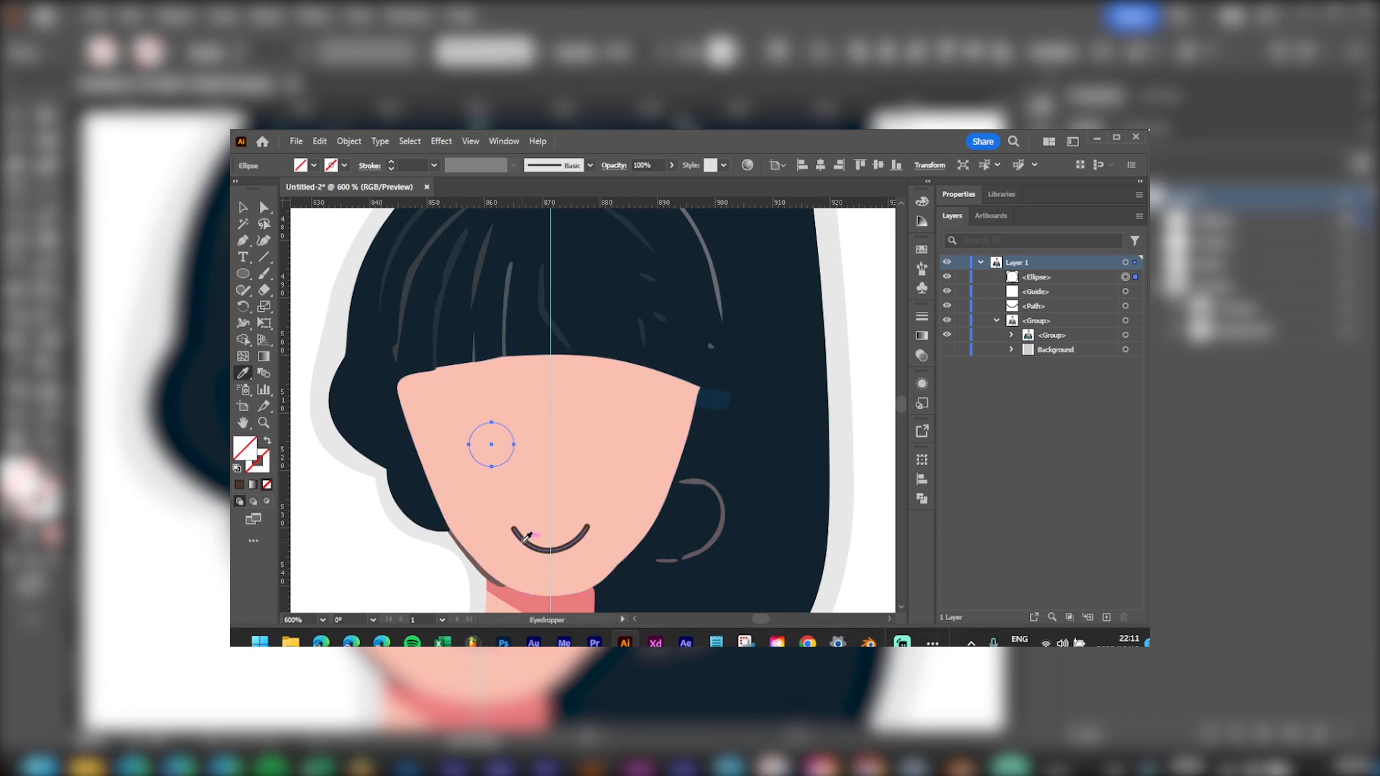
left_click(524, 542)
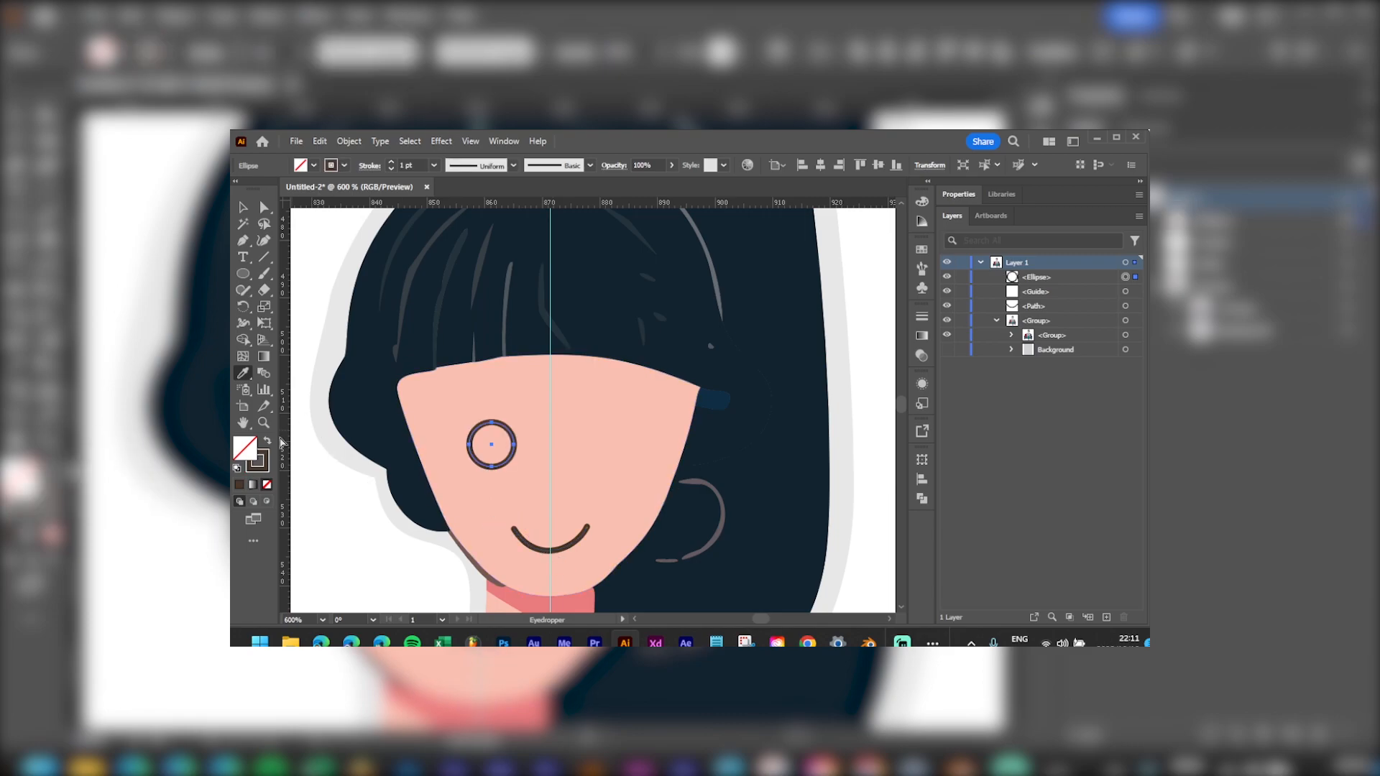
key("v")
left_click(267, 441)
left_click_drag(499, 466, 616, 468)
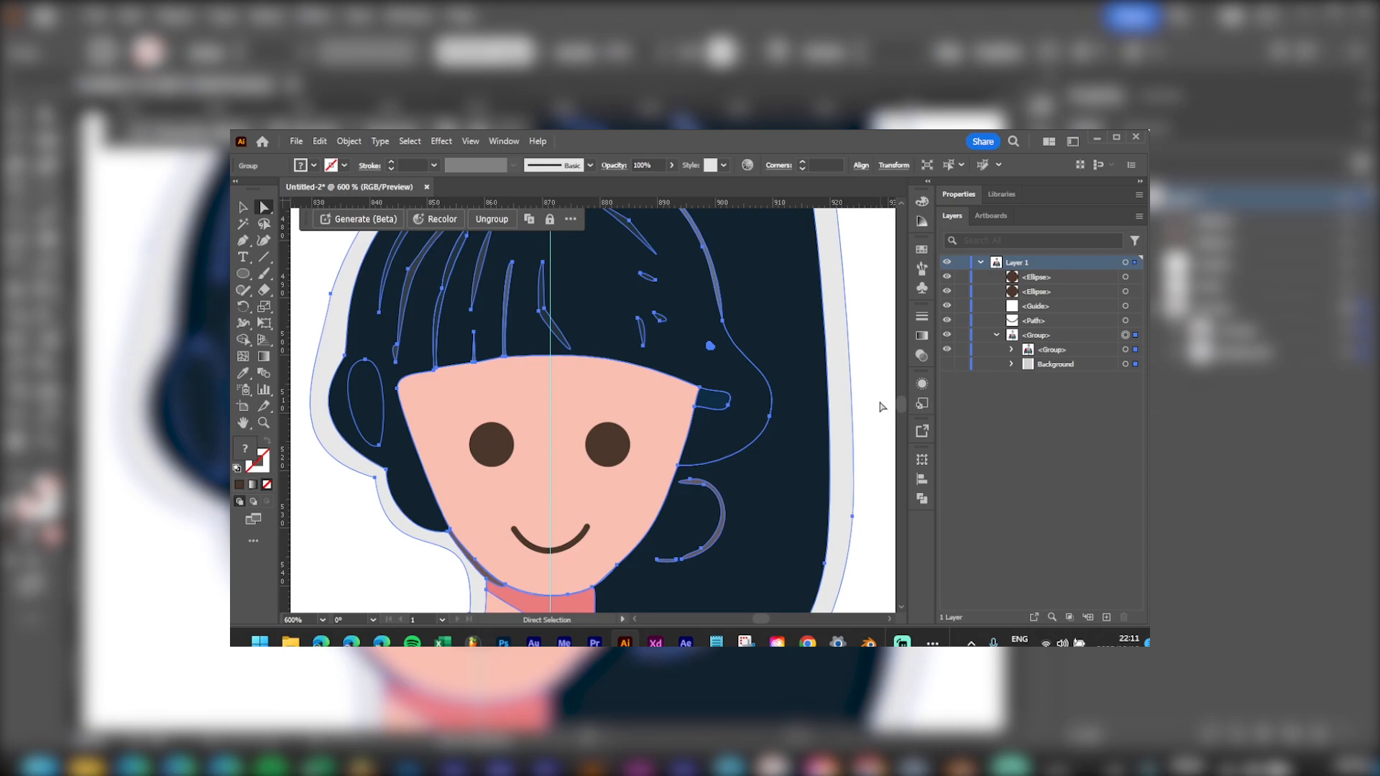
Step: Deselect the eyes and frame the whole woman-on-sofa illustration in the view
key("ctrl+shift+a")
key("a")
scroll(681, 456, "down", 5)
left_click_drag(692, 460, 629, 352)
key("v")
left_click_drag(674, 454, 670, 394)
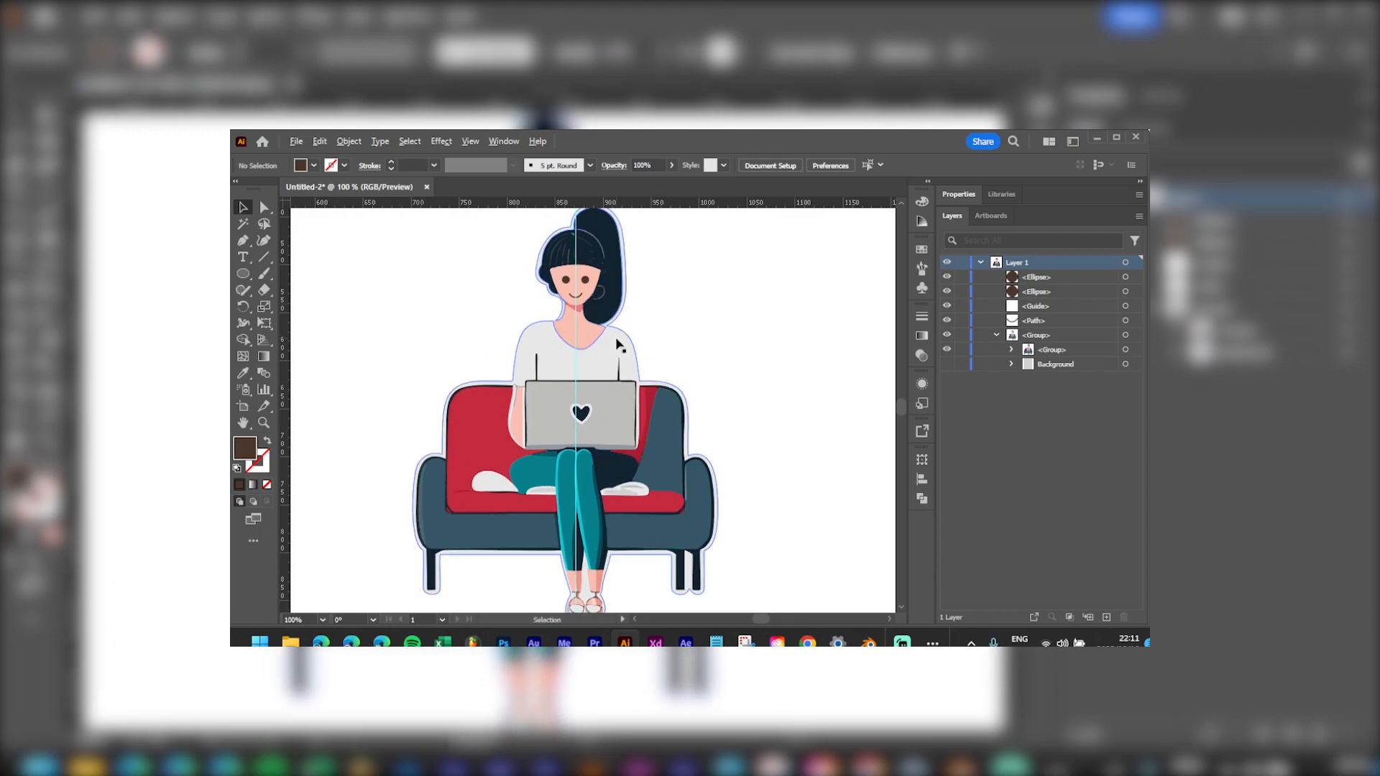
scroll(625, 358, "down", 1)
scroll(625, 366, "up", 1)
scroll(625, 367, "down", 1)
left_click_drag(641, 344, 616, 377)
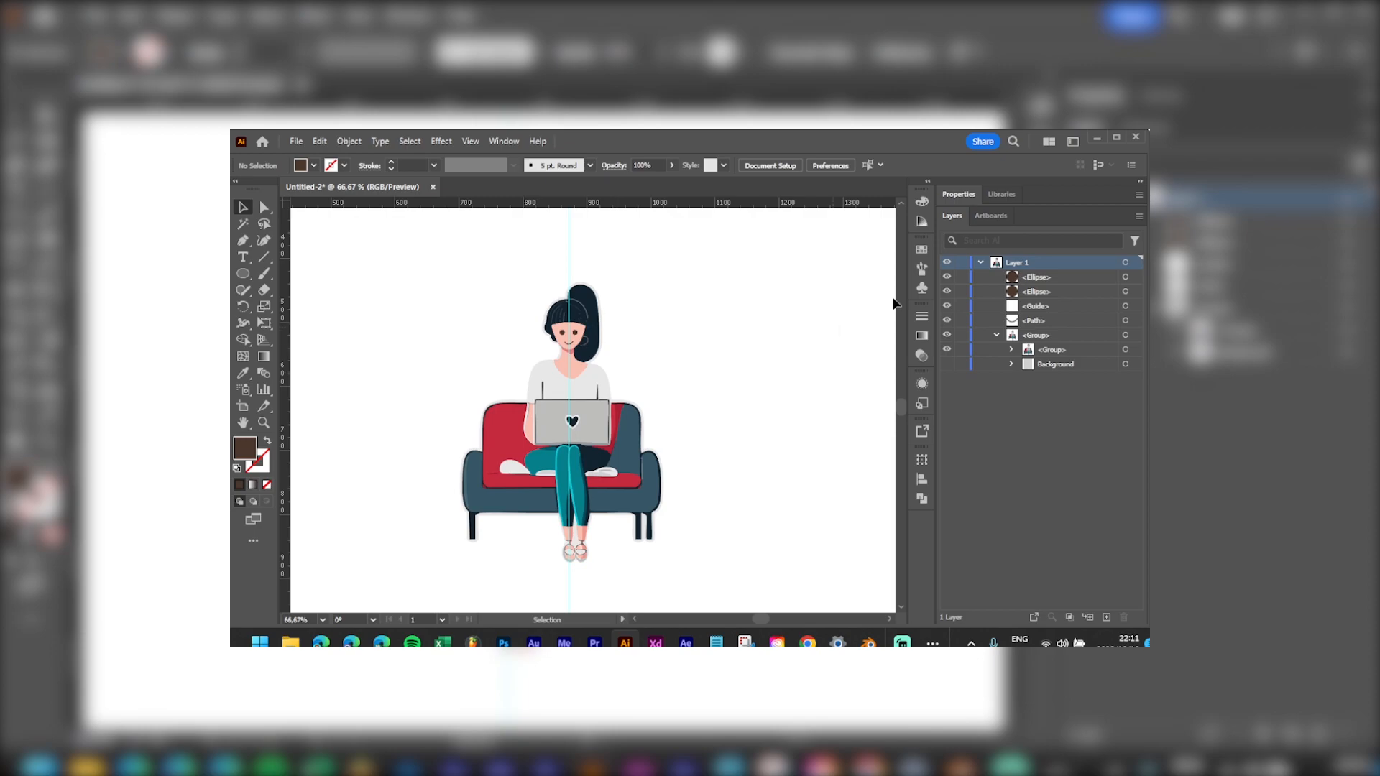
Step: Select all the artwork, group it with Ctrl+G, and create an offset outline group around it
left_click(1060, 362, "shift")
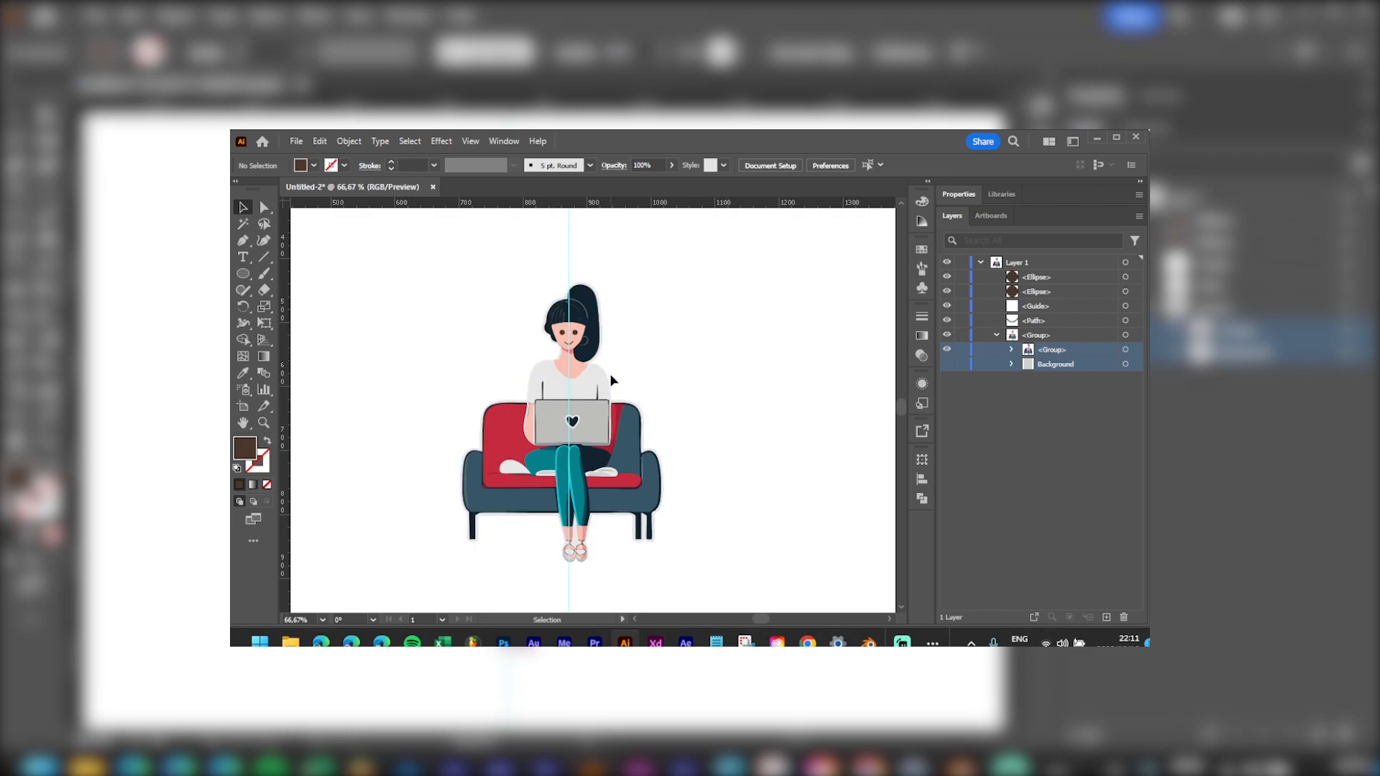
left_click(1063, 336)
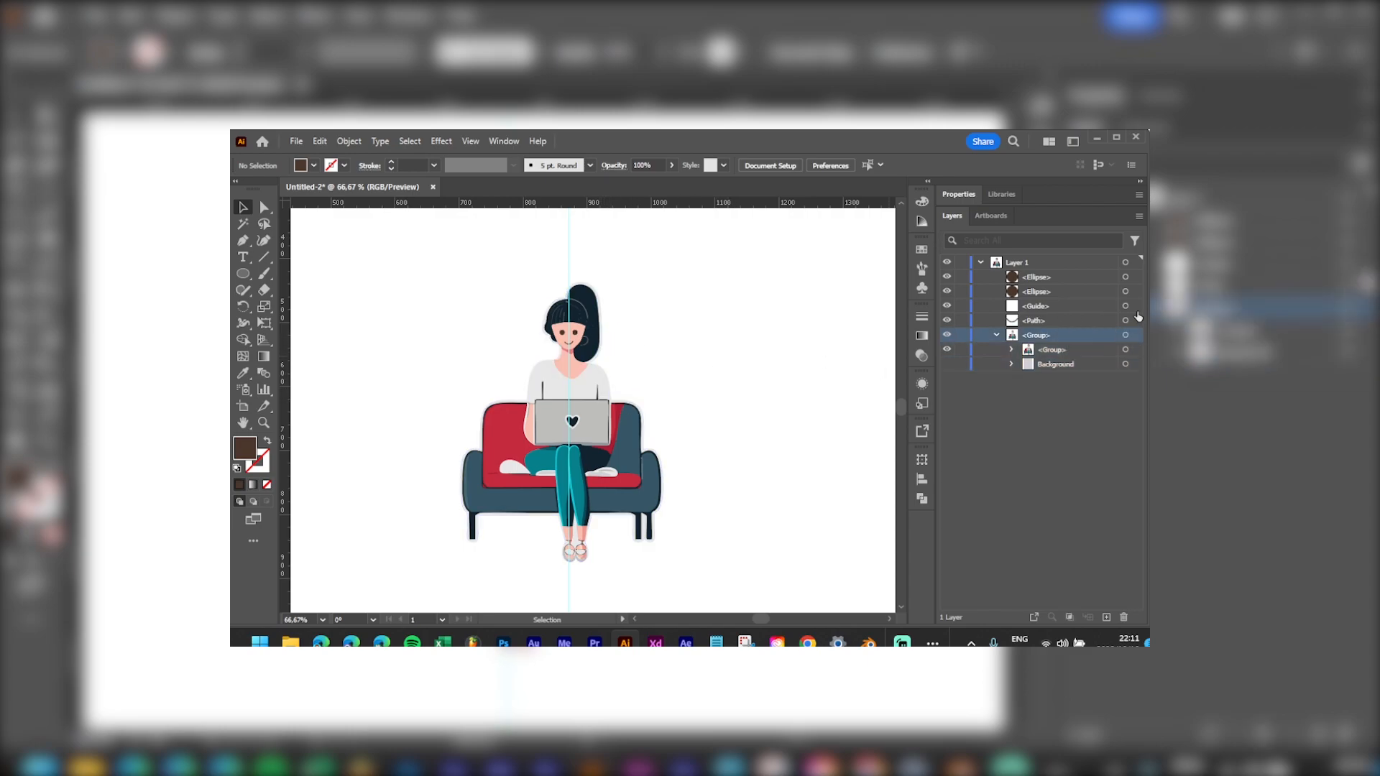
left_click(1138, 280)
key("ctrl+a")
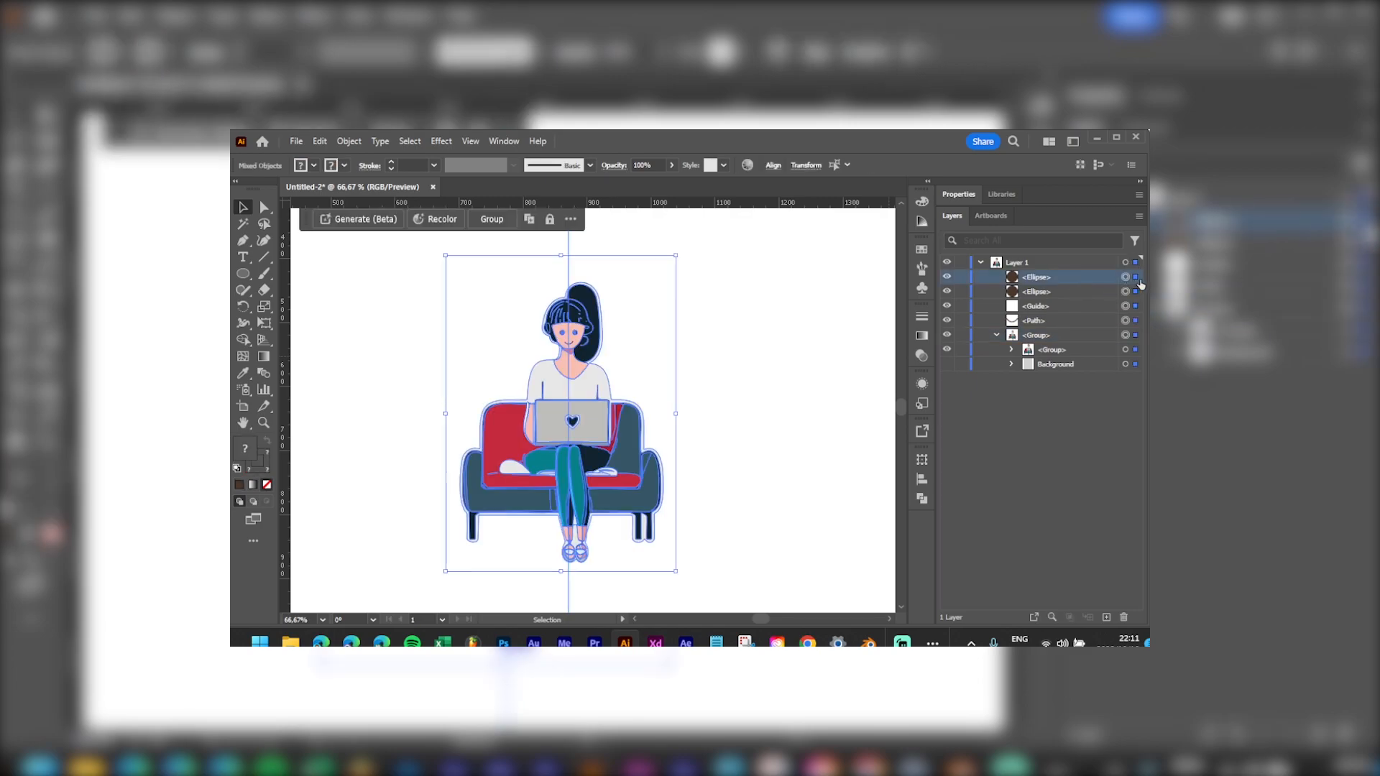
key("ctrl+g")
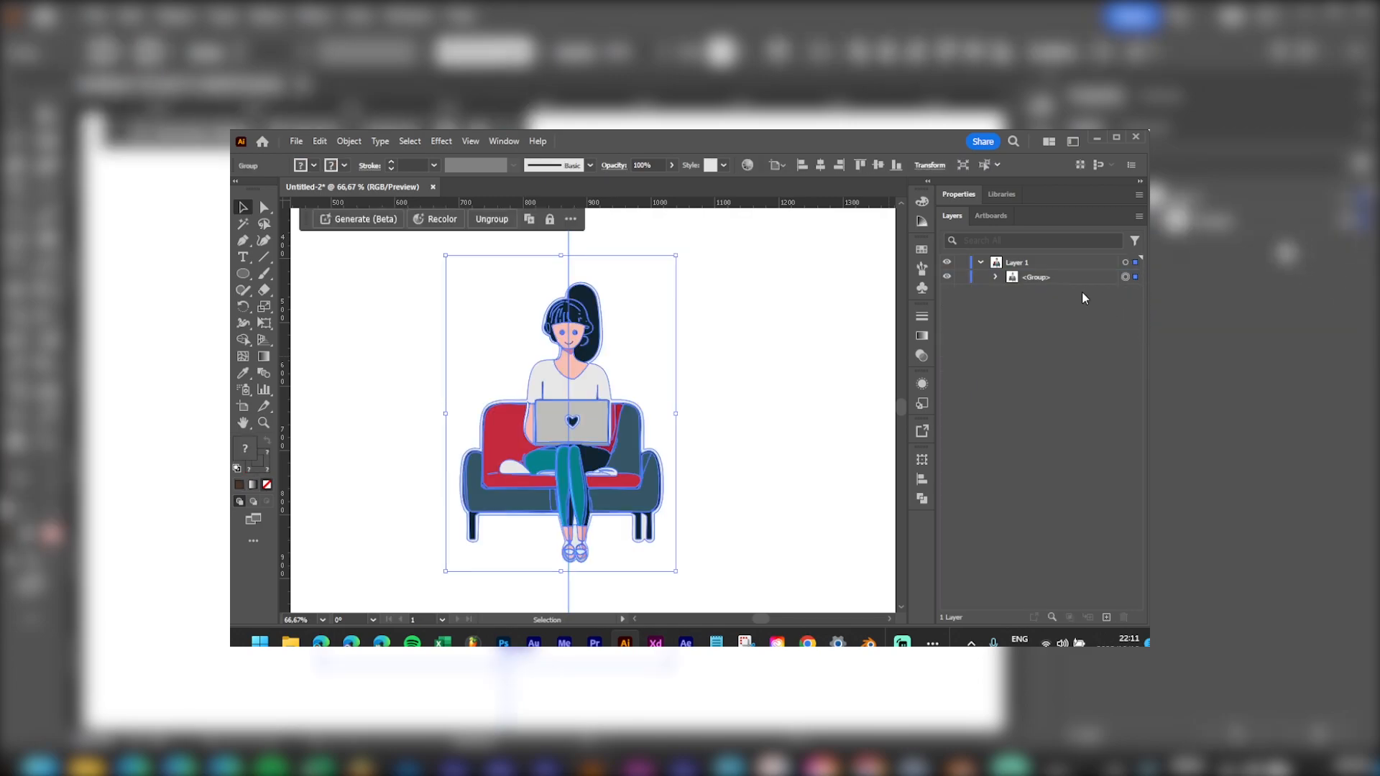
key("ctrl+shift+g")
left_click(1136, 277)
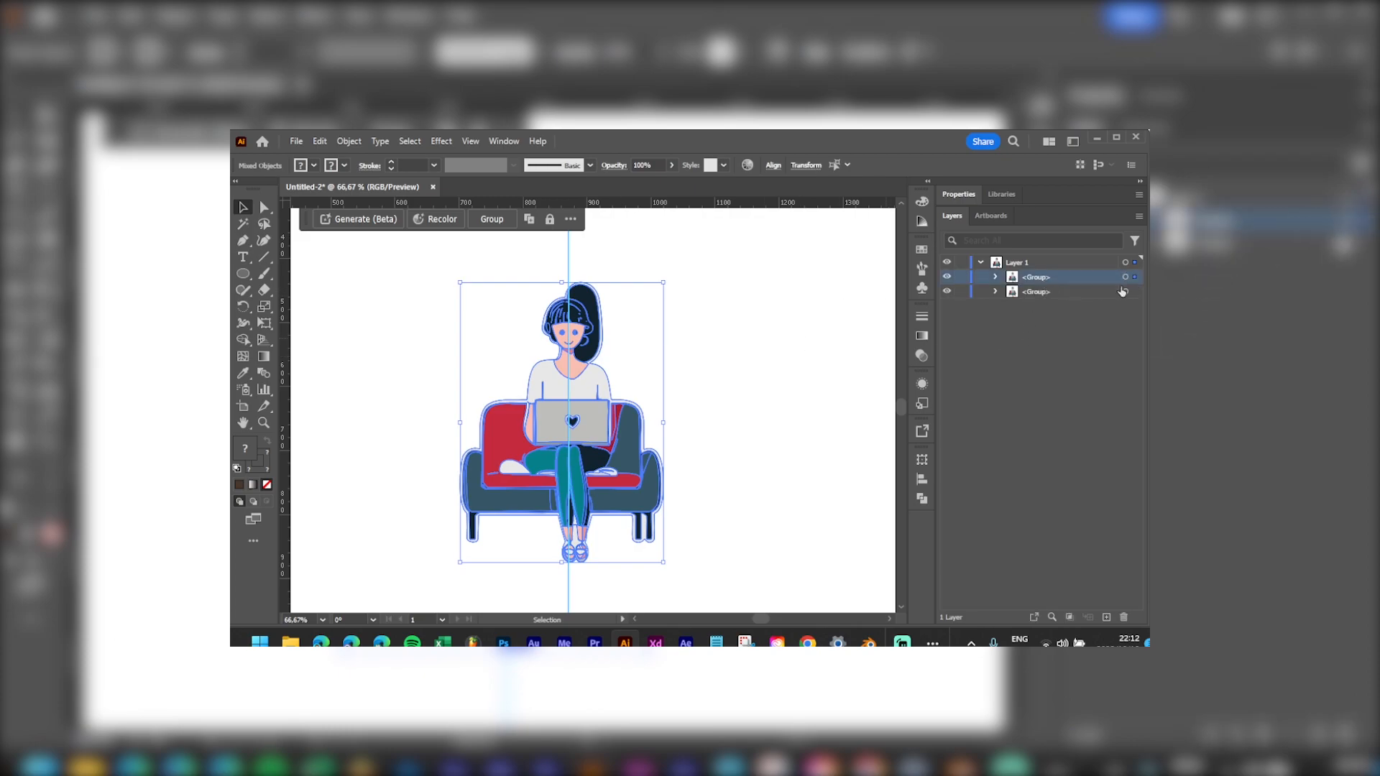
Step: Unite the offset outline group's shapes into one path with Pathfinder
left_click(1136, 292)
left_click(918, 497)
left_click(760, 492)
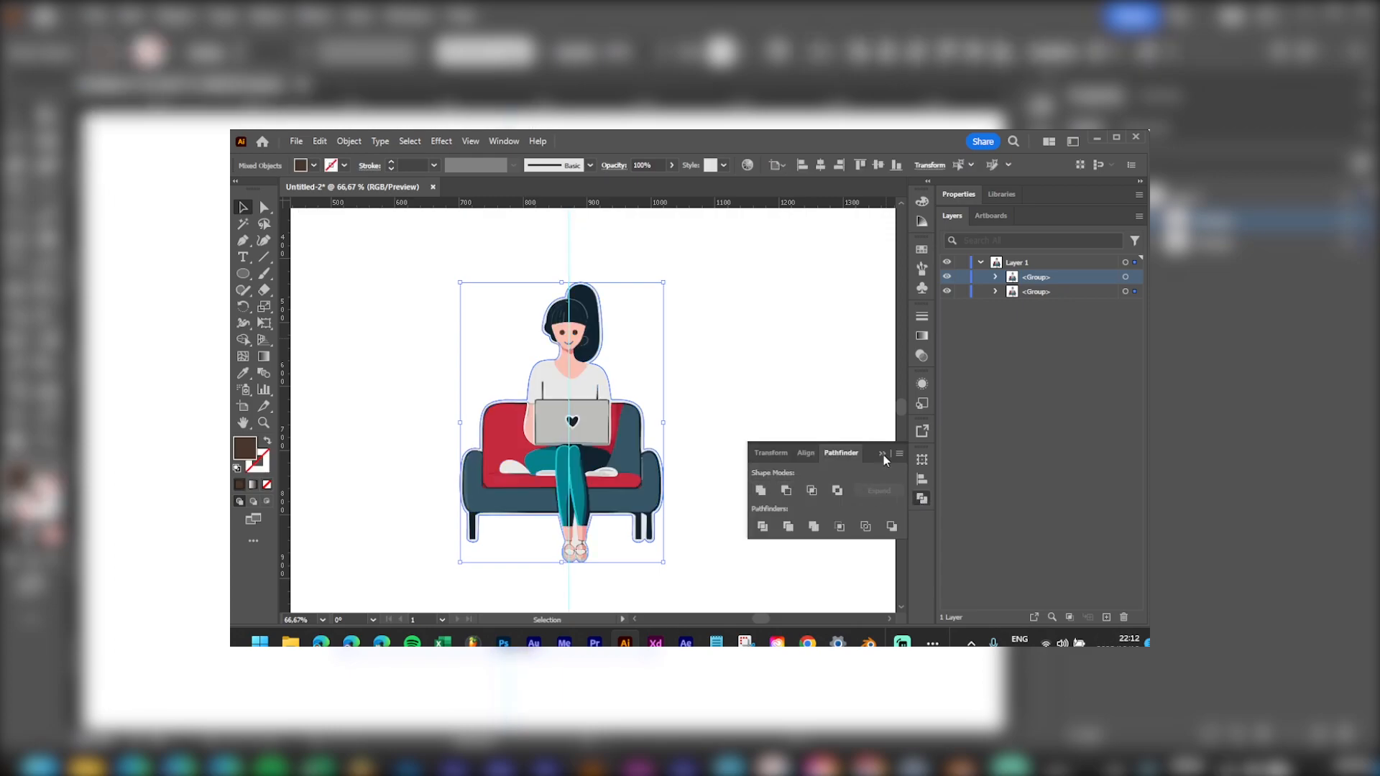
left_click(1134, 292)
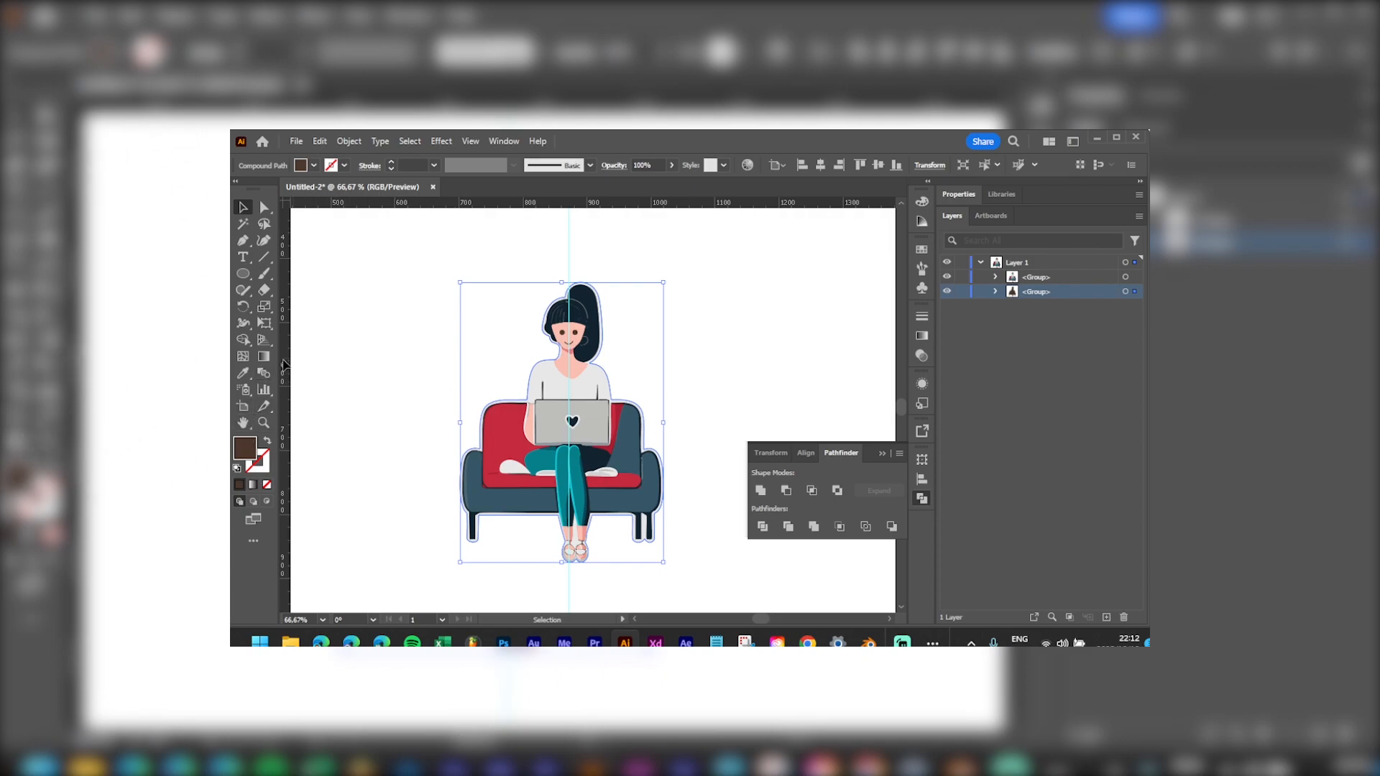
Step: Swap the outline's fill to a stroke and raise its weight to 11 pt
left_click(268, 440)
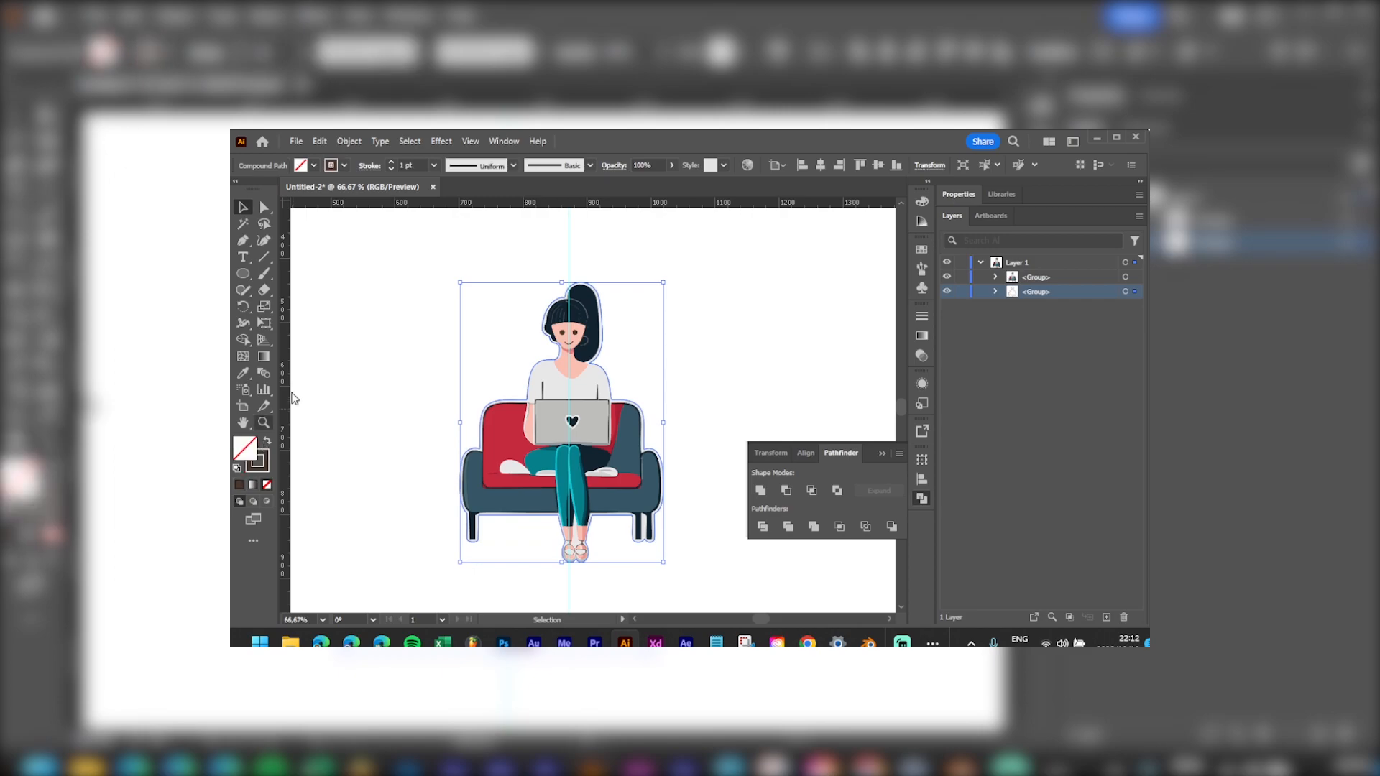
left_click(391, 163)
left_click(391, 163)
left_click(391, 163)
left_click(391, 163)
left_click(739, 368)
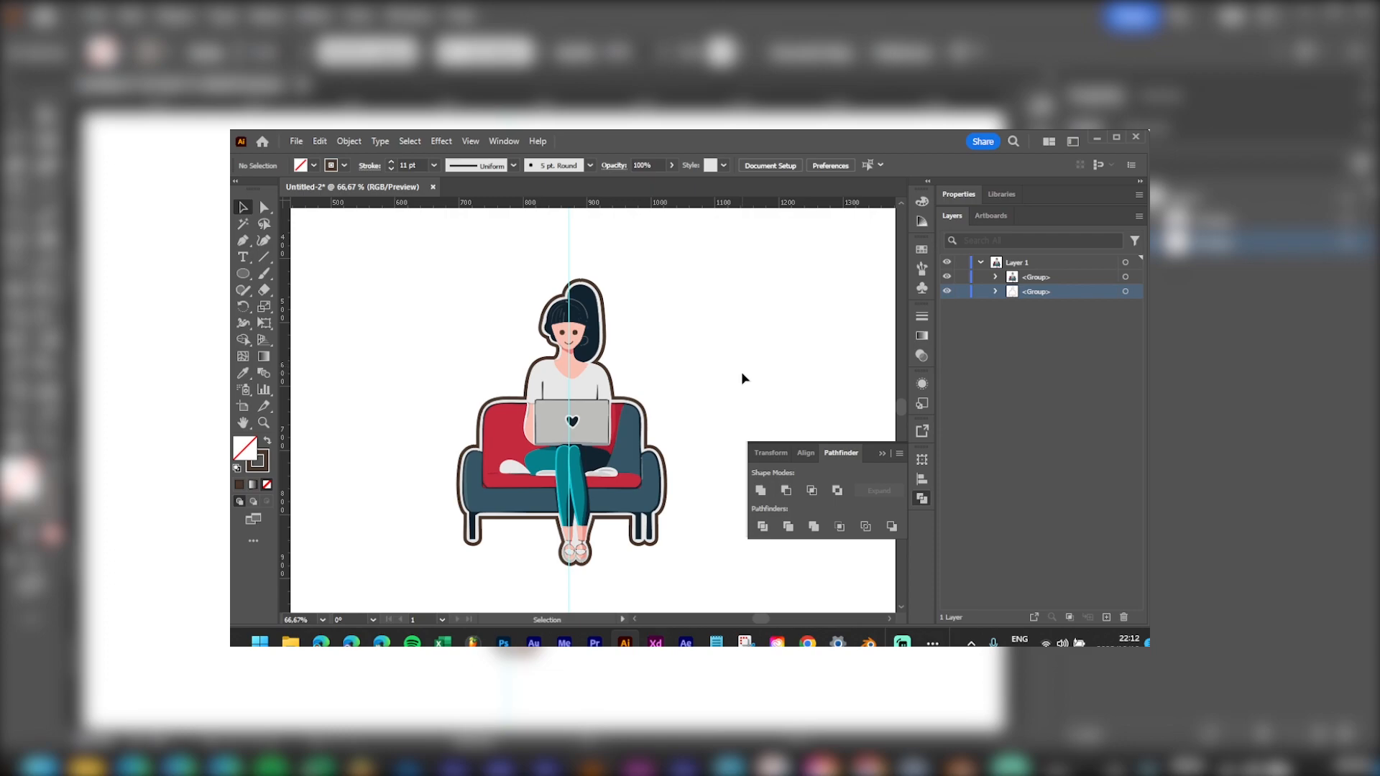
Step: Pick a bright blue stroke colour in the Color Picker as a first attempt
double_click(253, 464)
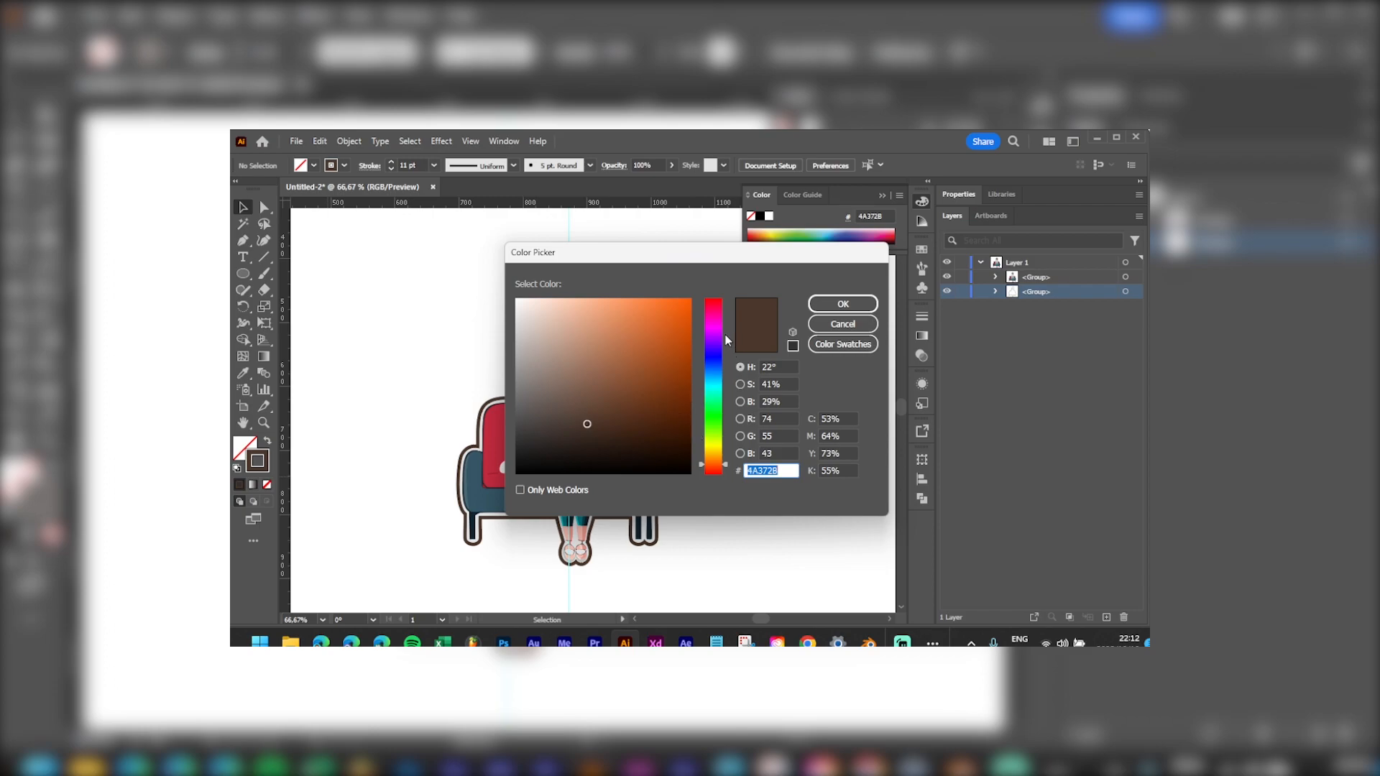
left_click(717, 362)
left_click_drag(683, 312, 696, 283)
left_click(858, 307)
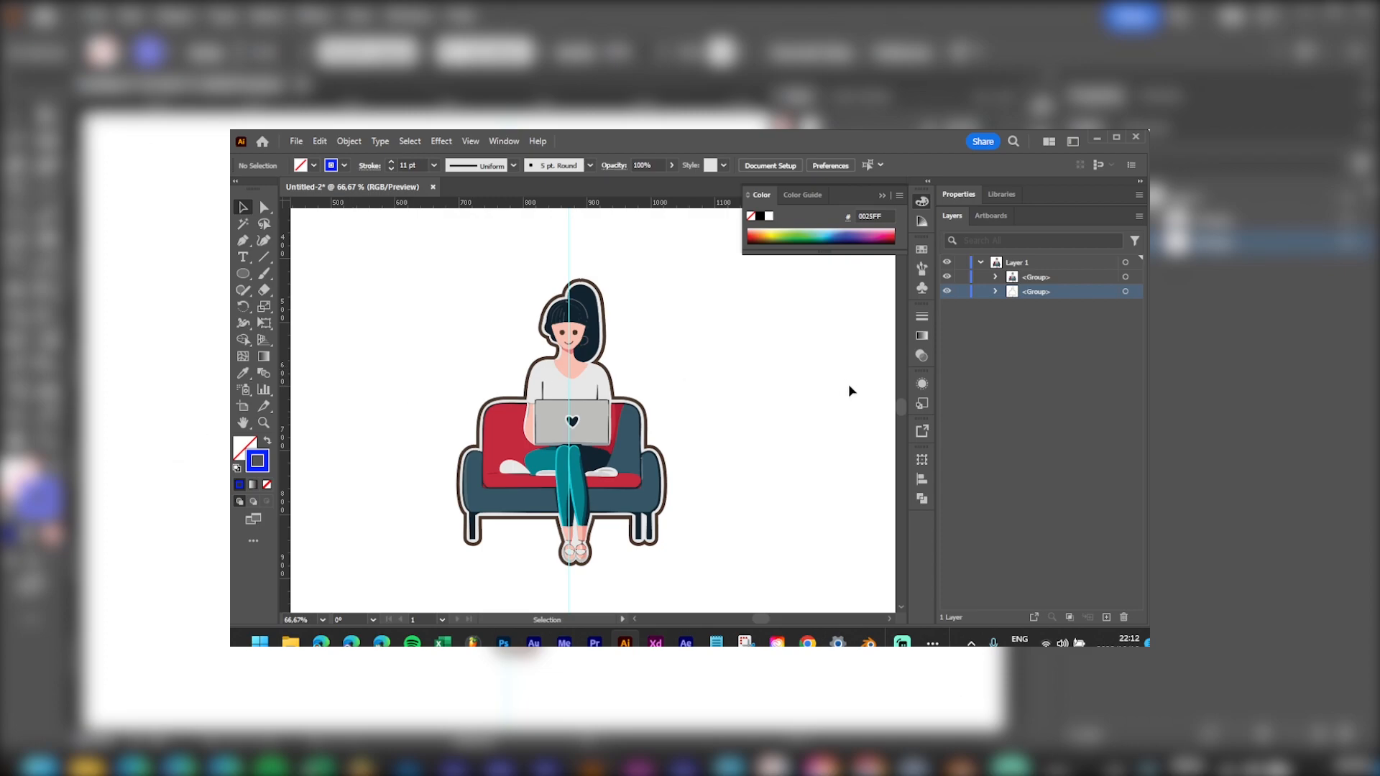
Step: Select the outline group and set its stroke colour to very dark violet 1E153F
left_click(1134, 292)
double_click(257, 461)
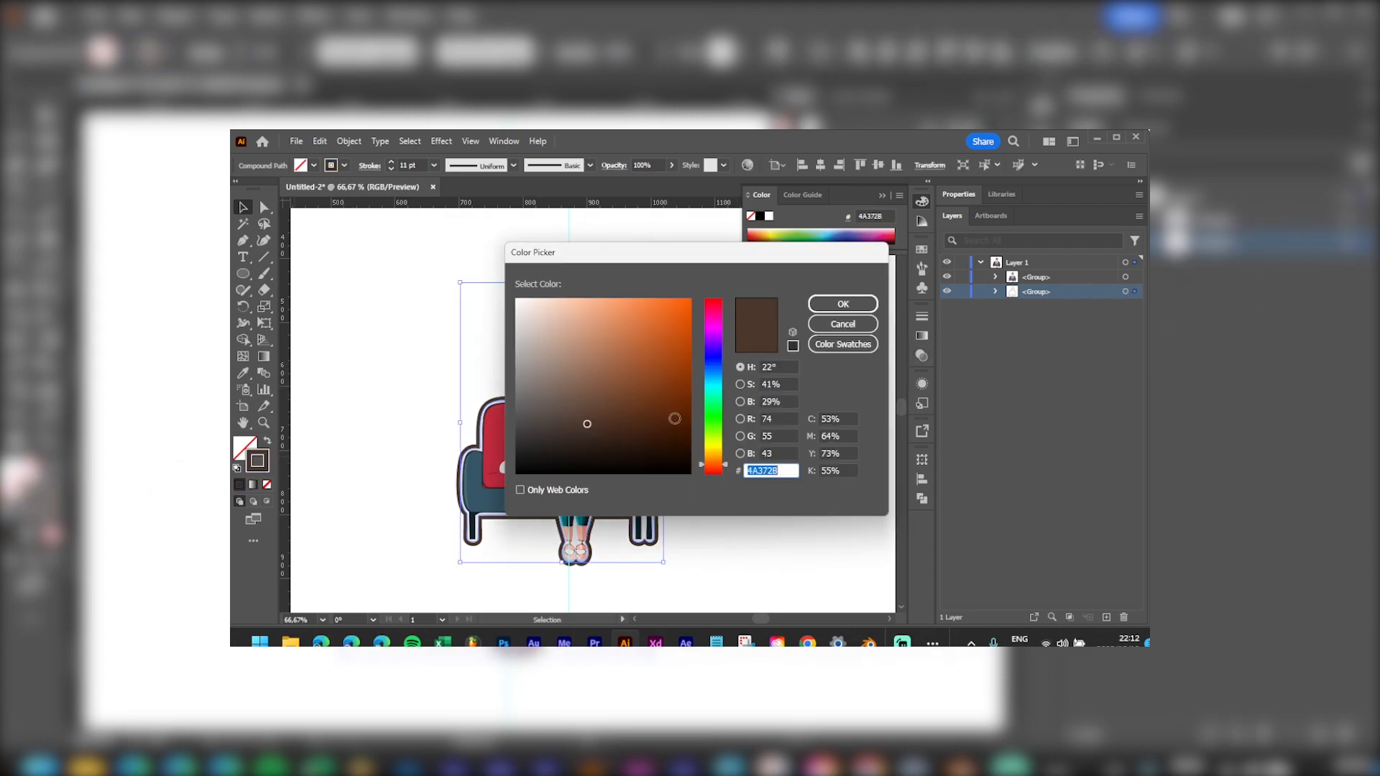
left_click_drag(716, 424, 712, 349)
left_click(646, 326)
mouse_move(697, 255)
left_mouse_down()
mouse_move(916, 237)
mouse_move(922, 256)
left_mouse_up()
left_click(899, 385)
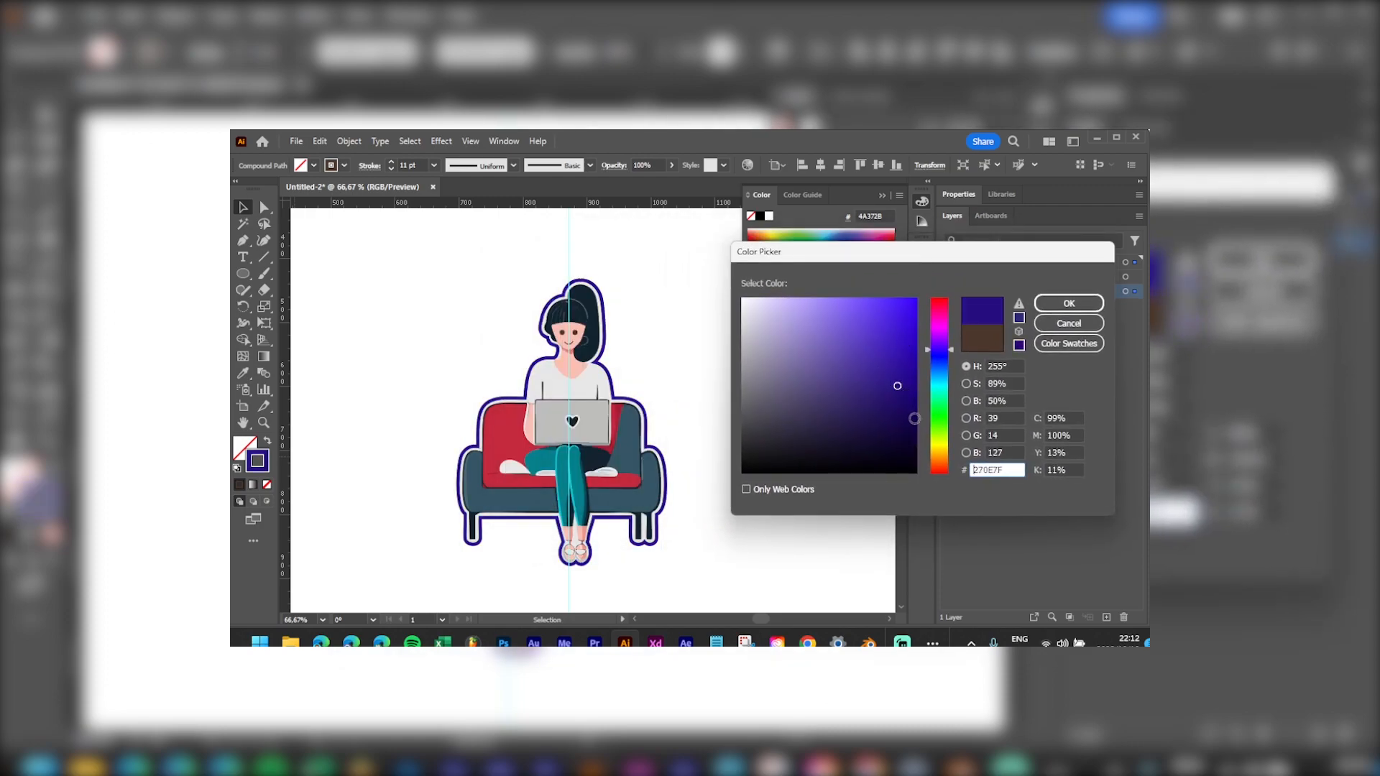
mouse_move(881, 385)
left_mouse_down()
mouse_move(862, 445)
mouse_move(859, 430)
left_mouse_up()
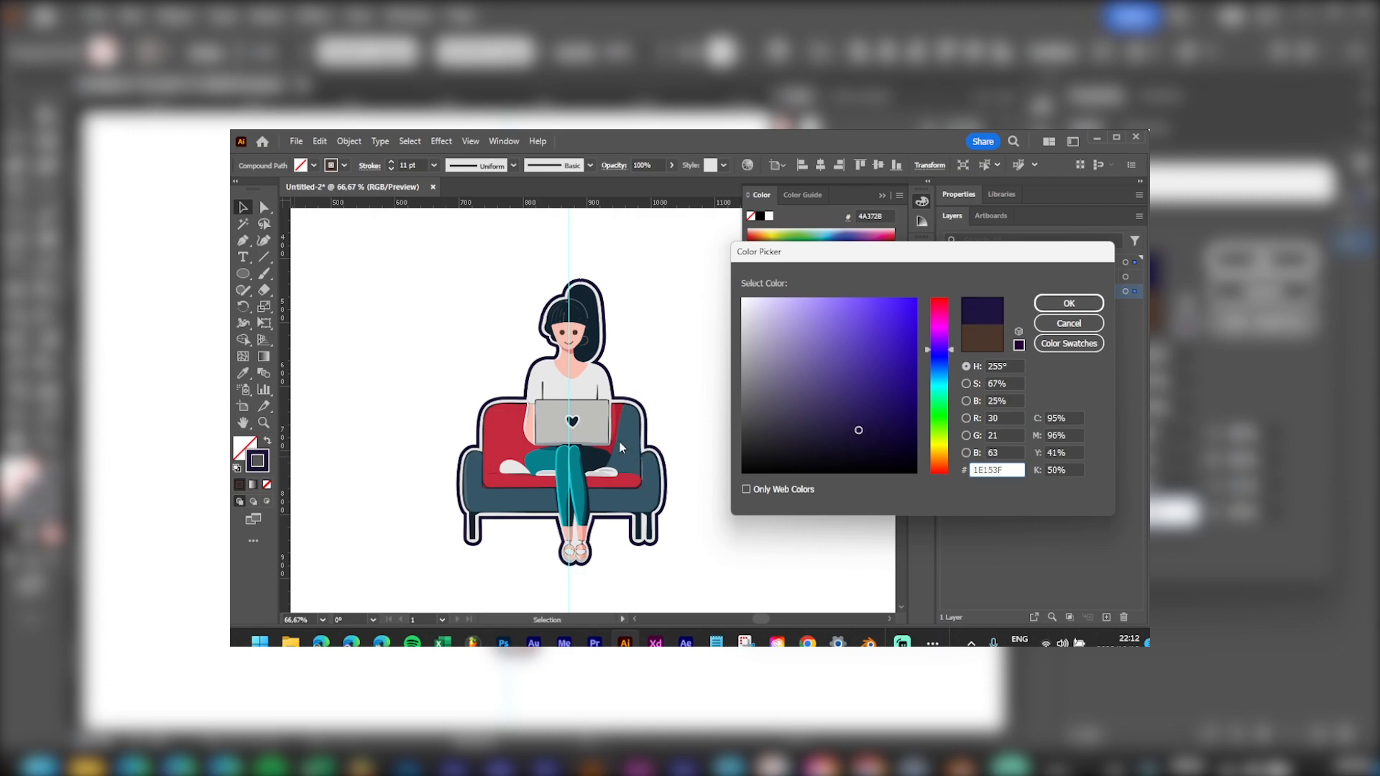
left_click(1069, 303)
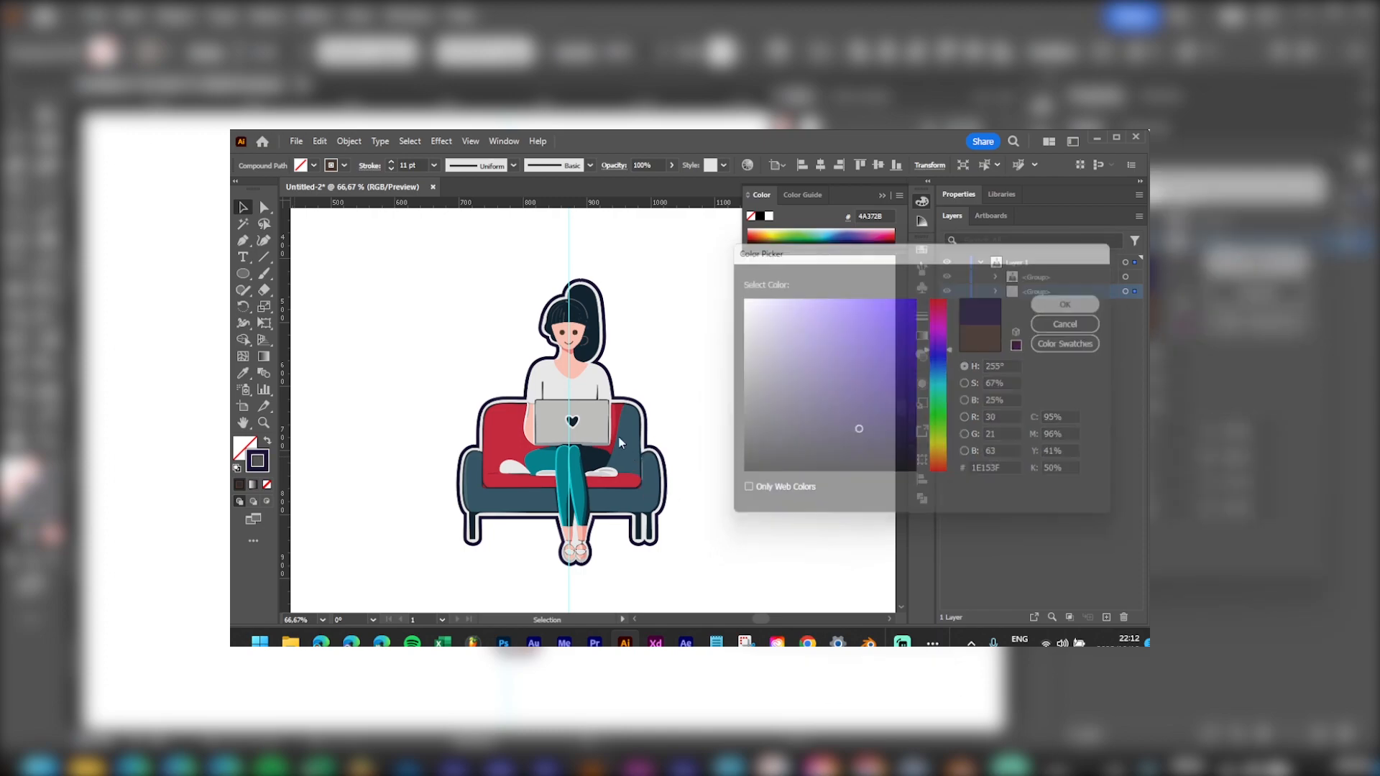
scroll(624, 433, "down", 3)
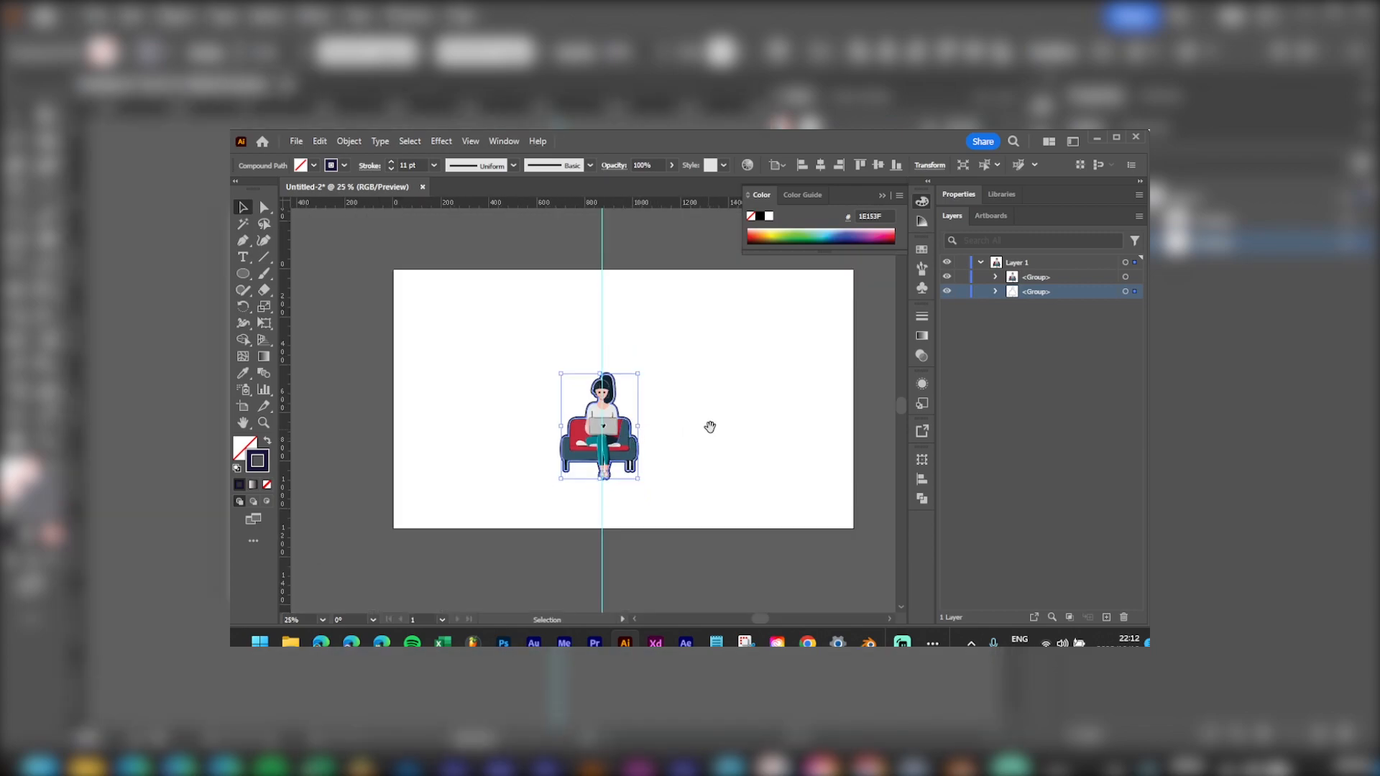
Step: Rename Layer 1 to 'Lady on a laptop'
left_click_drag(706, 431, 626, 455)
left_click(634, 385)
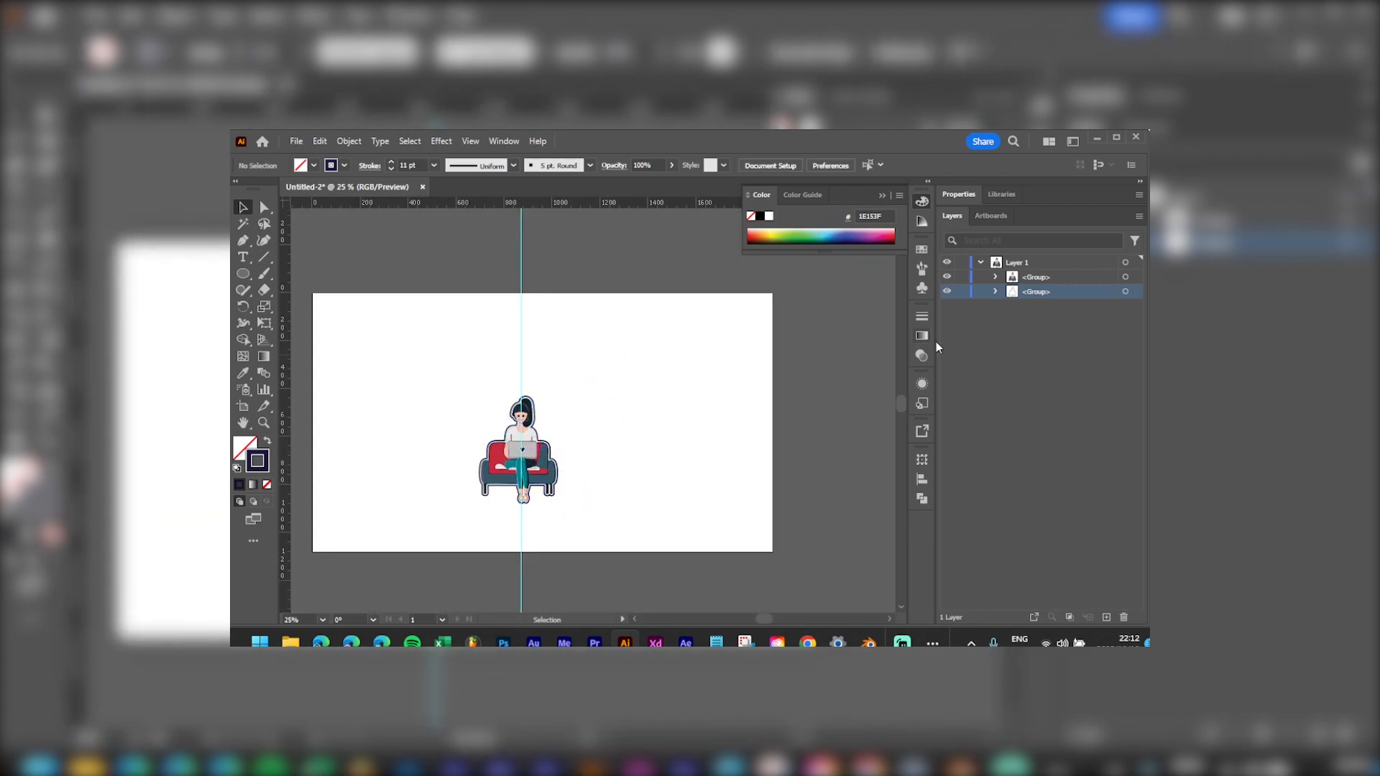
double_click(1013, 263)
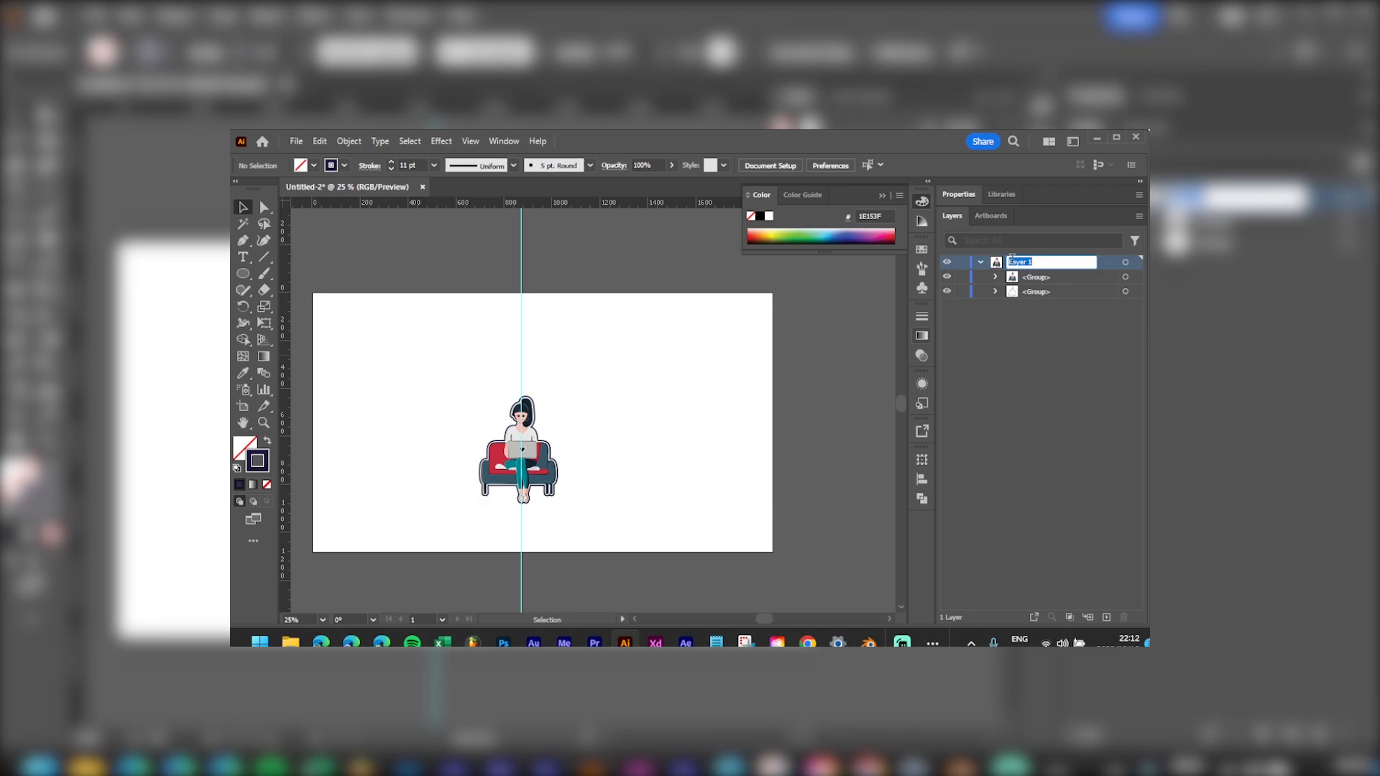
type("Lady on a la")
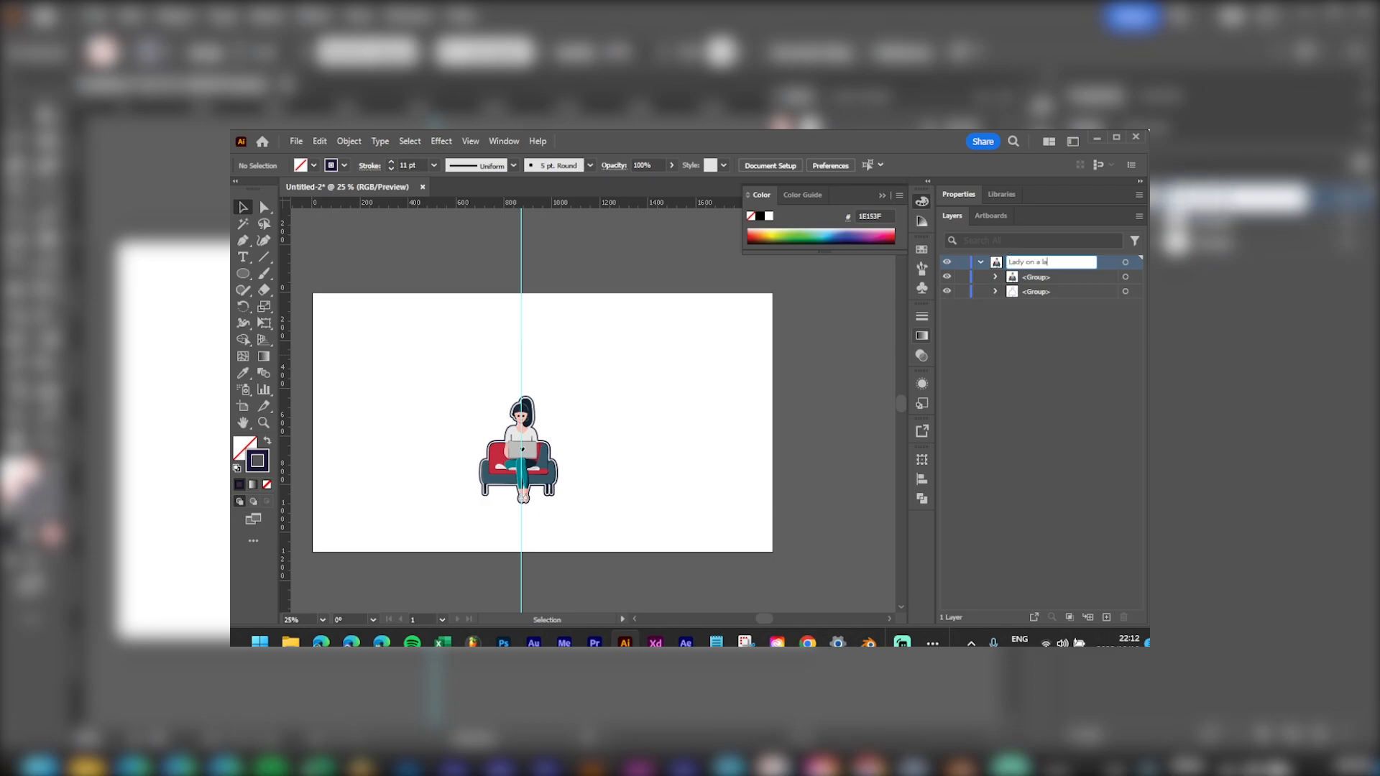
type("ptop")
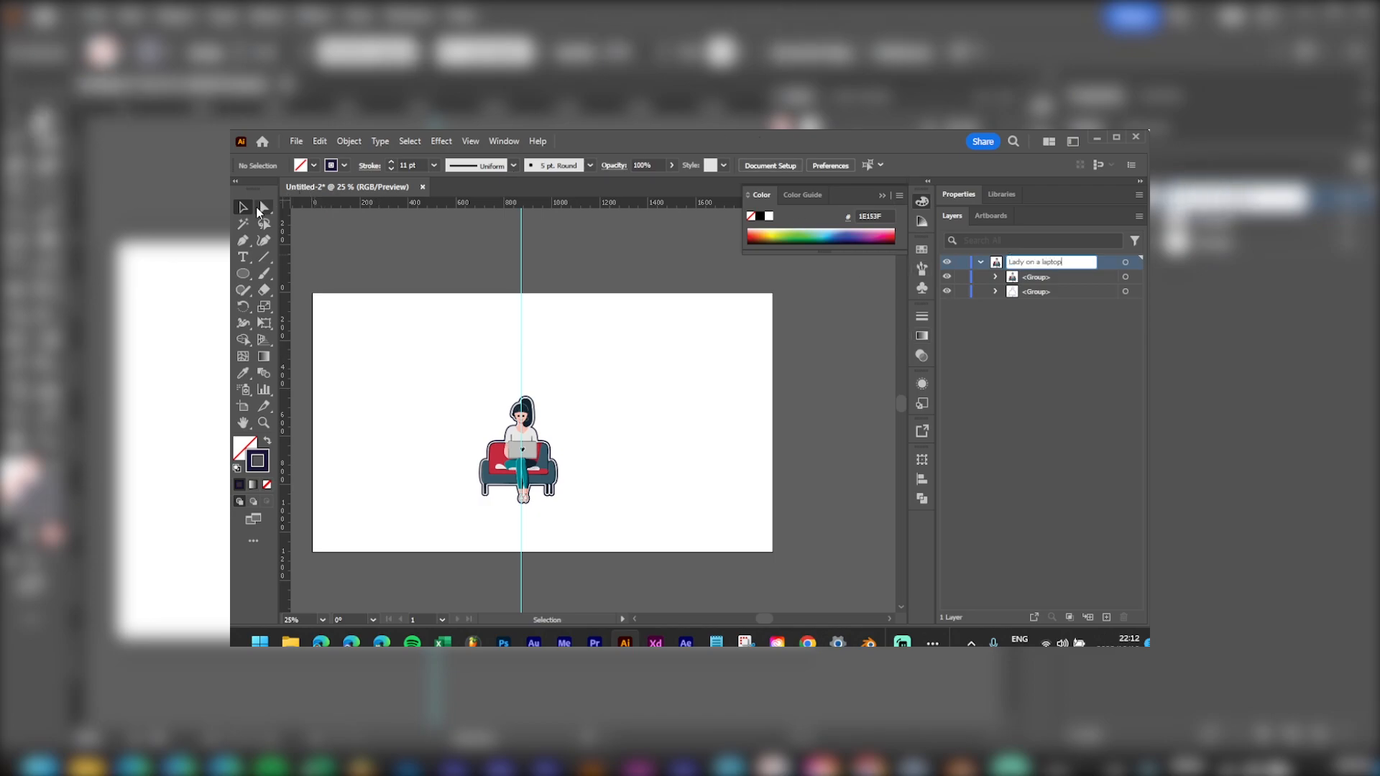
key("Return")
Step: Select all artwork and move the lady illustration off the artboard to the right
key("a")
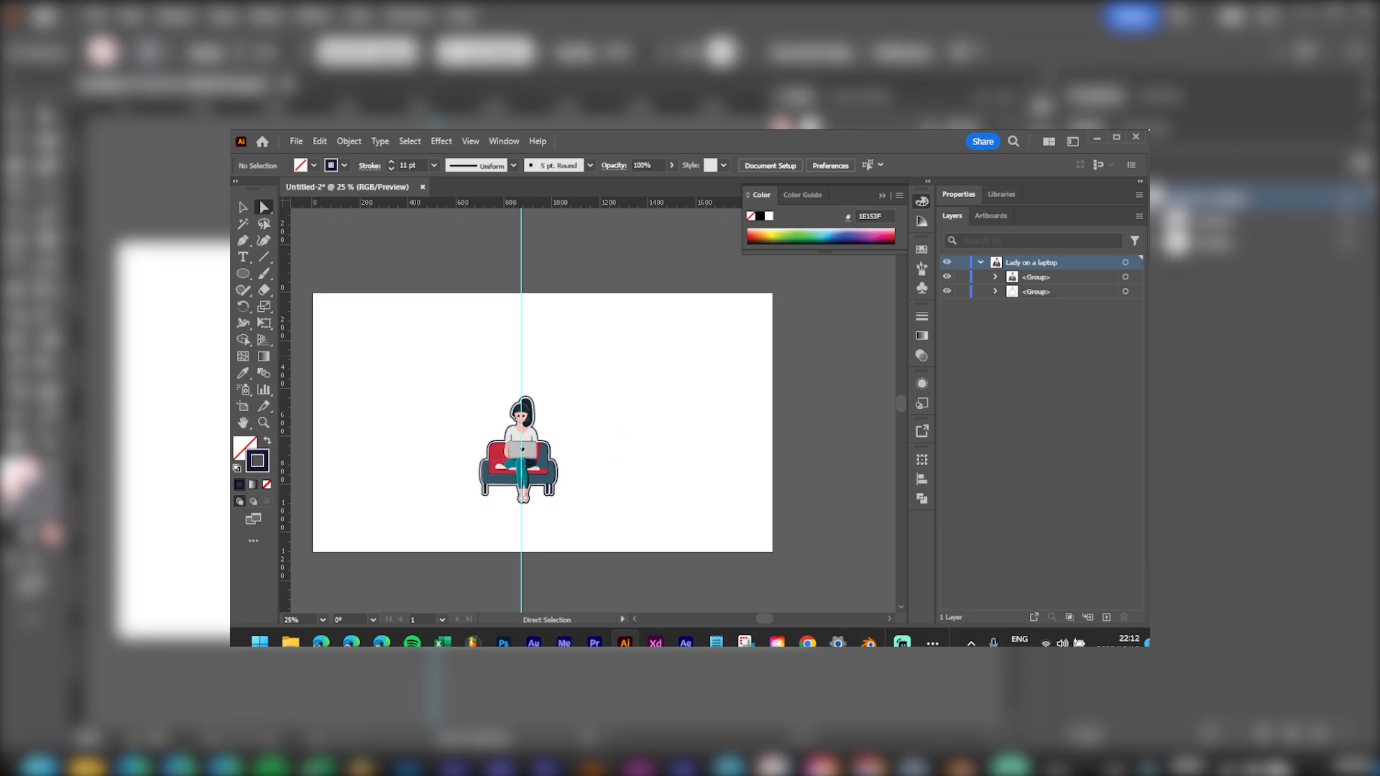
key("ctrl+a")
left_click_drag(547, 455, 933, 308)
left_click(831, 487)
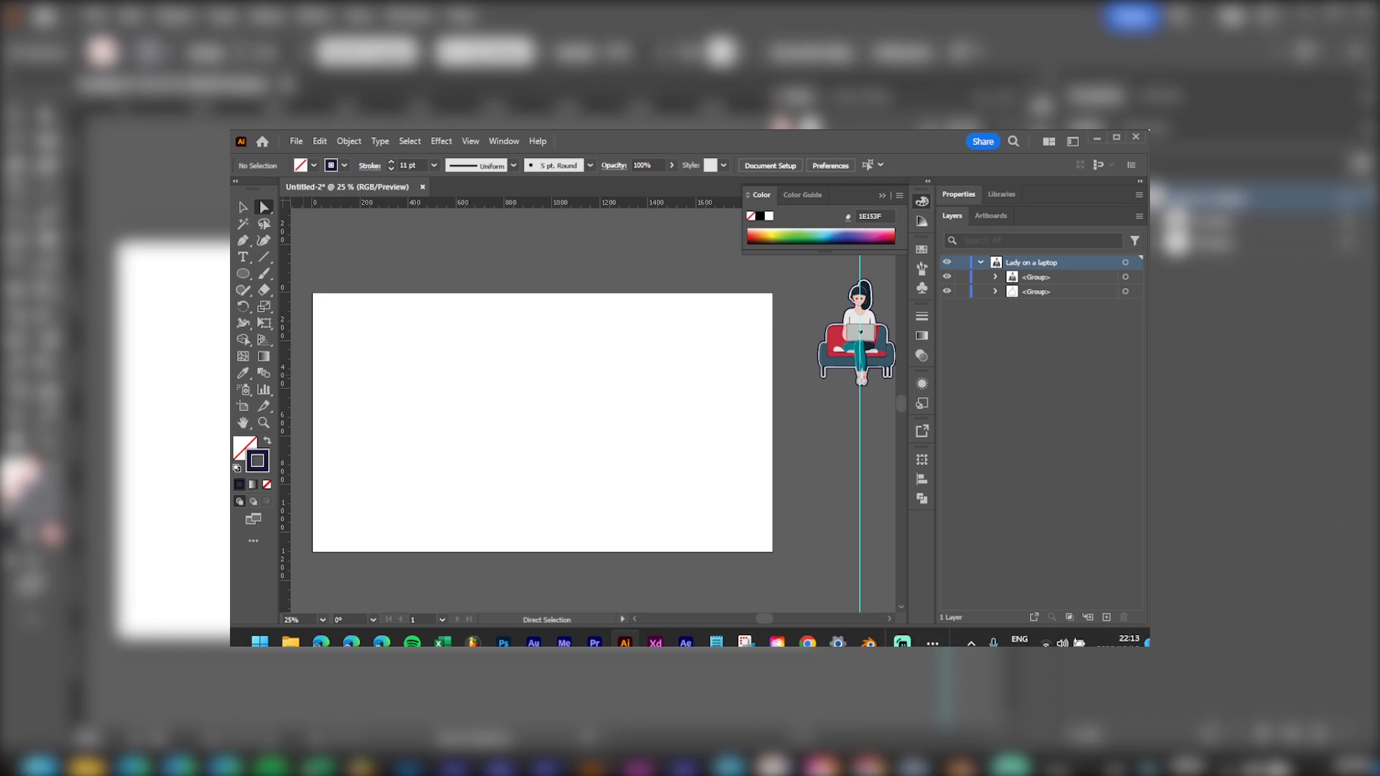
Step: Create a new layer above 'Lady on a laptop' named 'Cute Robot' via Layer Options
left_click(1106, 616, "alt")
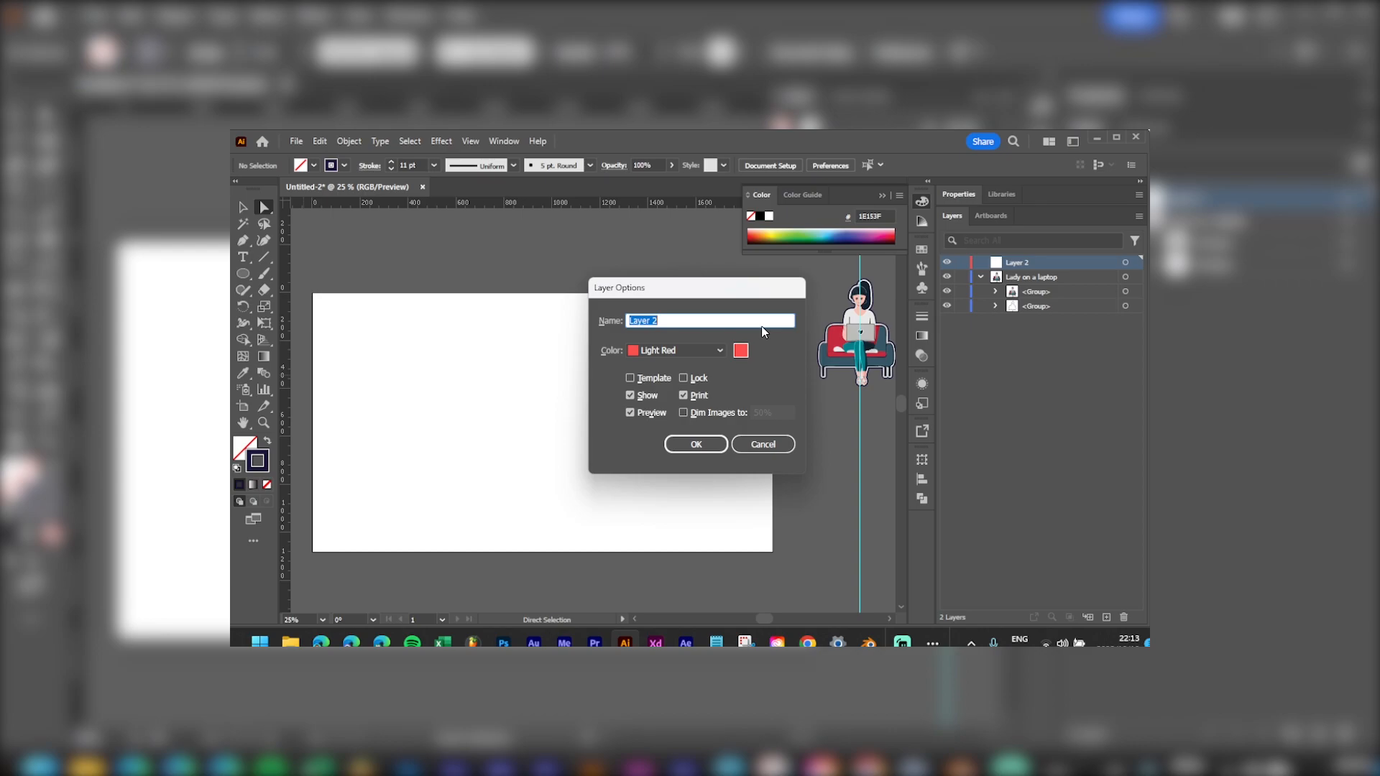
type("Ma")
left_click(696, 444)
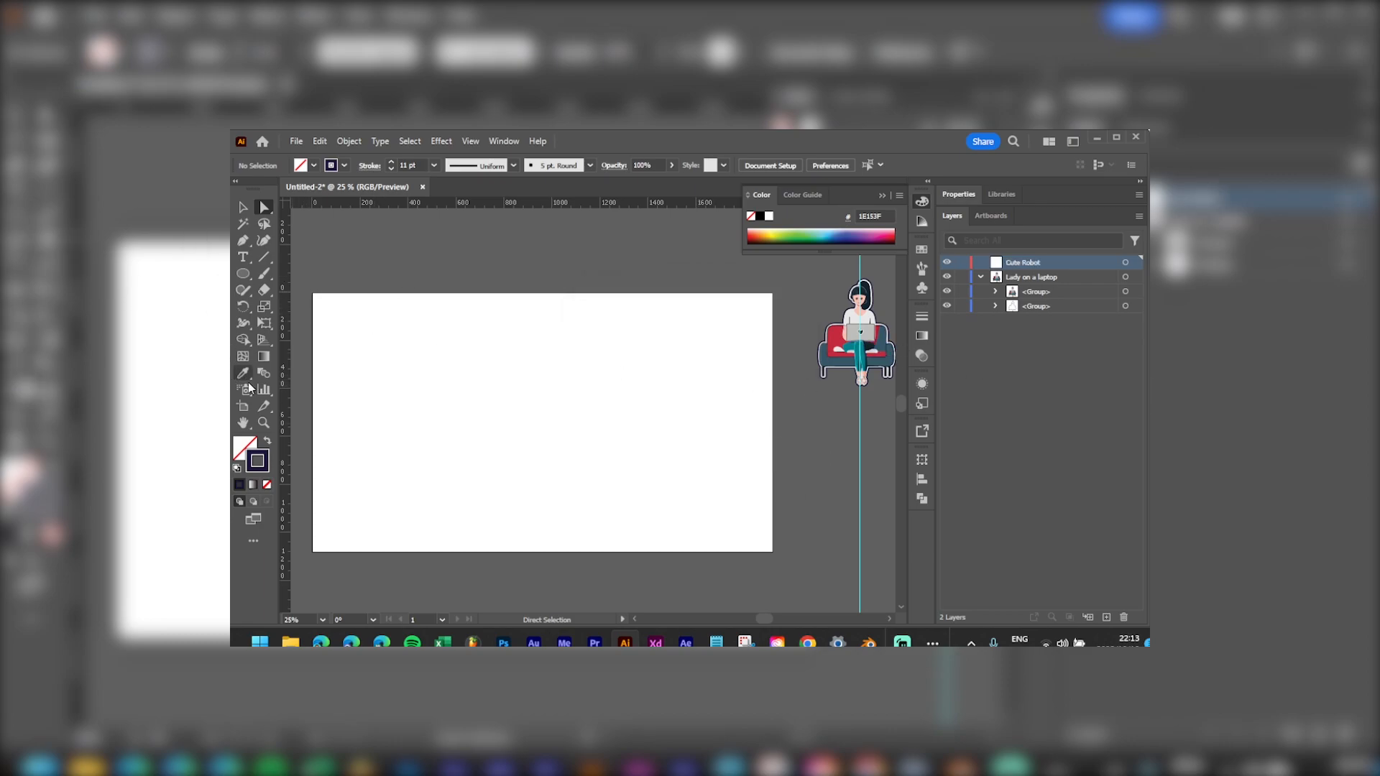
Step: Draw a square head and a wider rectangle body beneath it, then select both
left_click(243, 273)
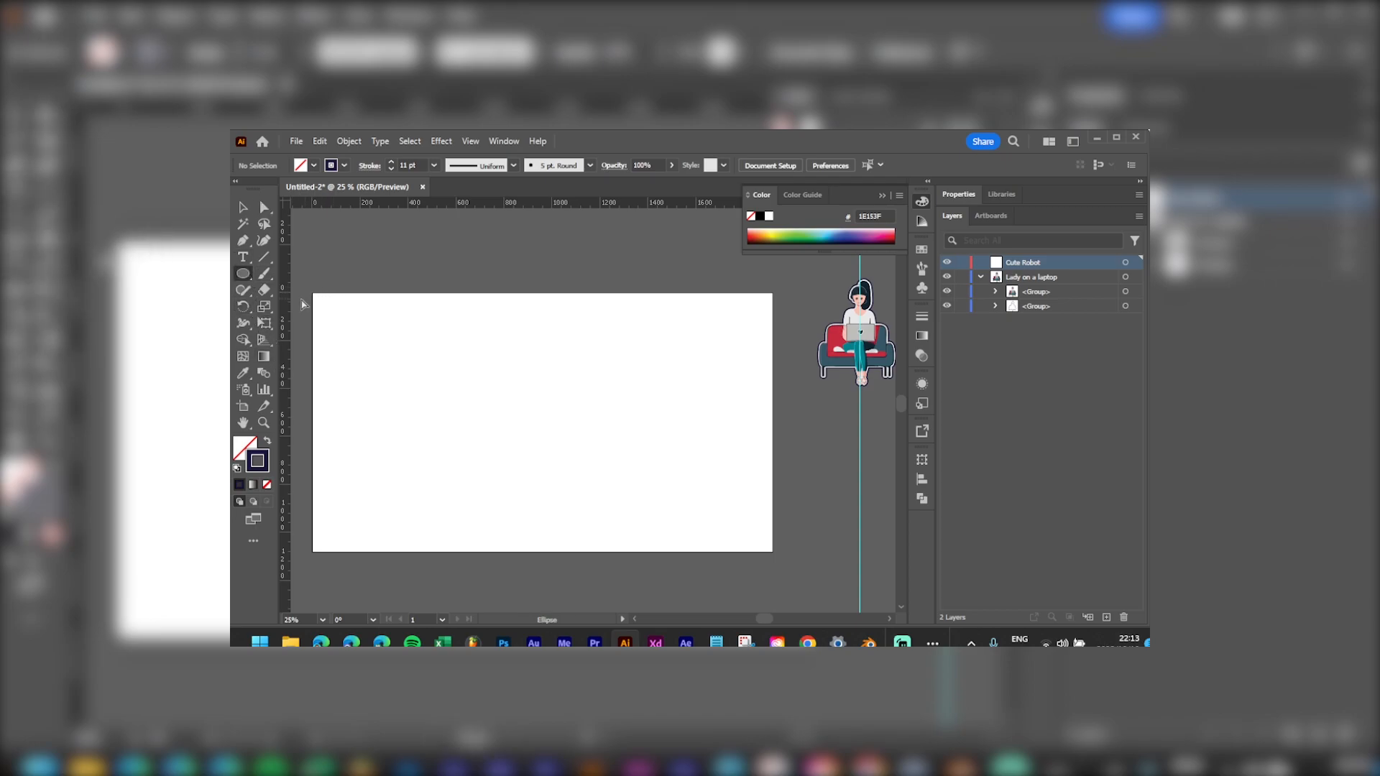
left_click_drag(249, 279, 276, 276)
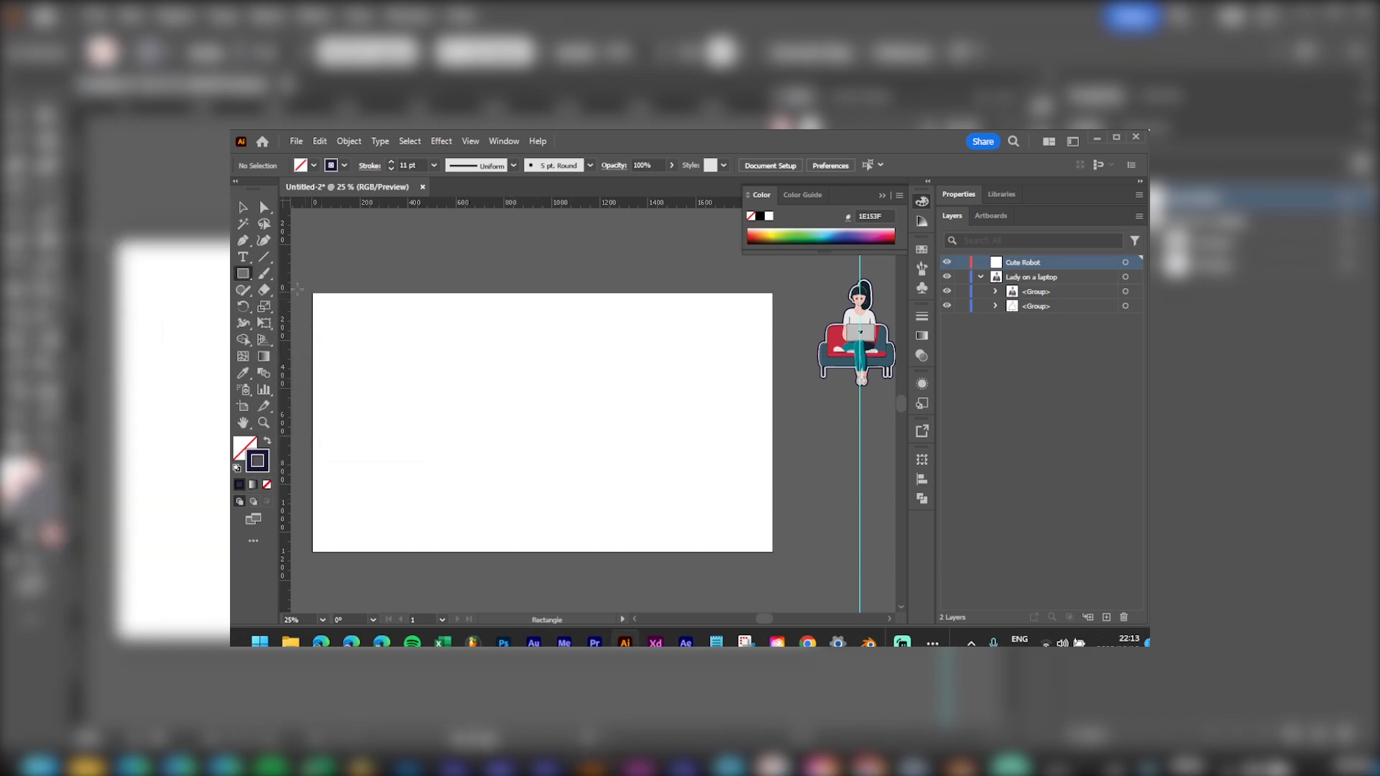
left_click_drag(509, 342, 586, 417)
left_click_drag(466, 417, 630, 506)
key("v")
left_click_drag(647, 334, 489, 516)
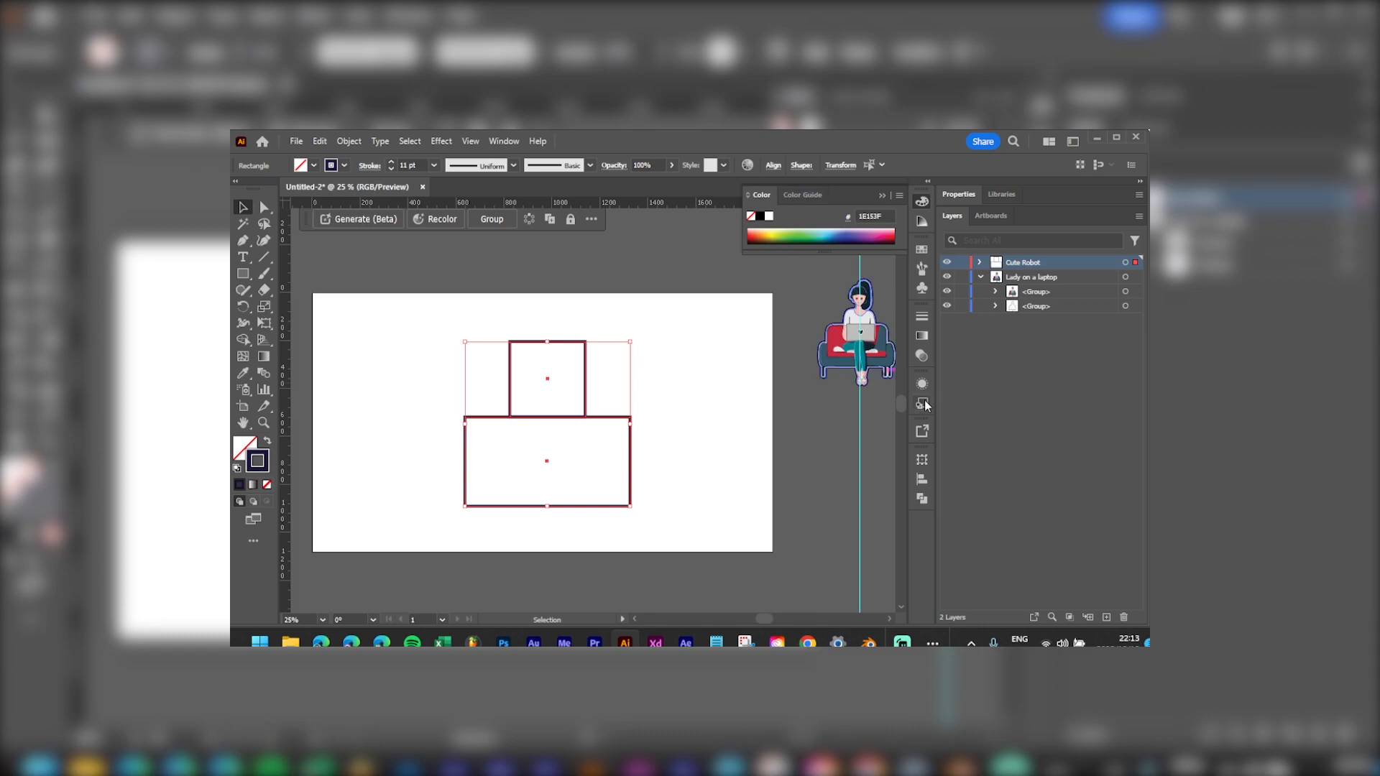
left_click(925, 481)
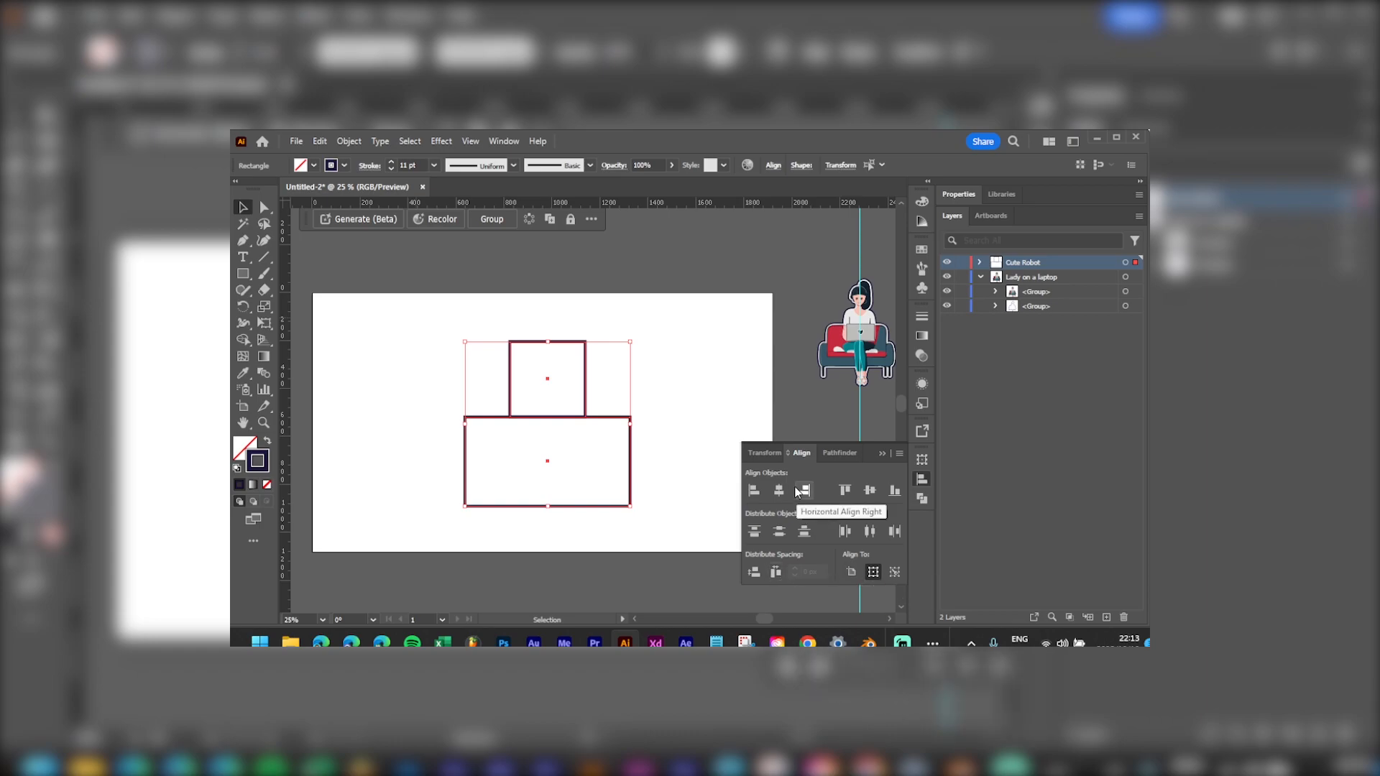
Step: Undo a vertical alignment and move the head and body up together
left_click(869, 492)
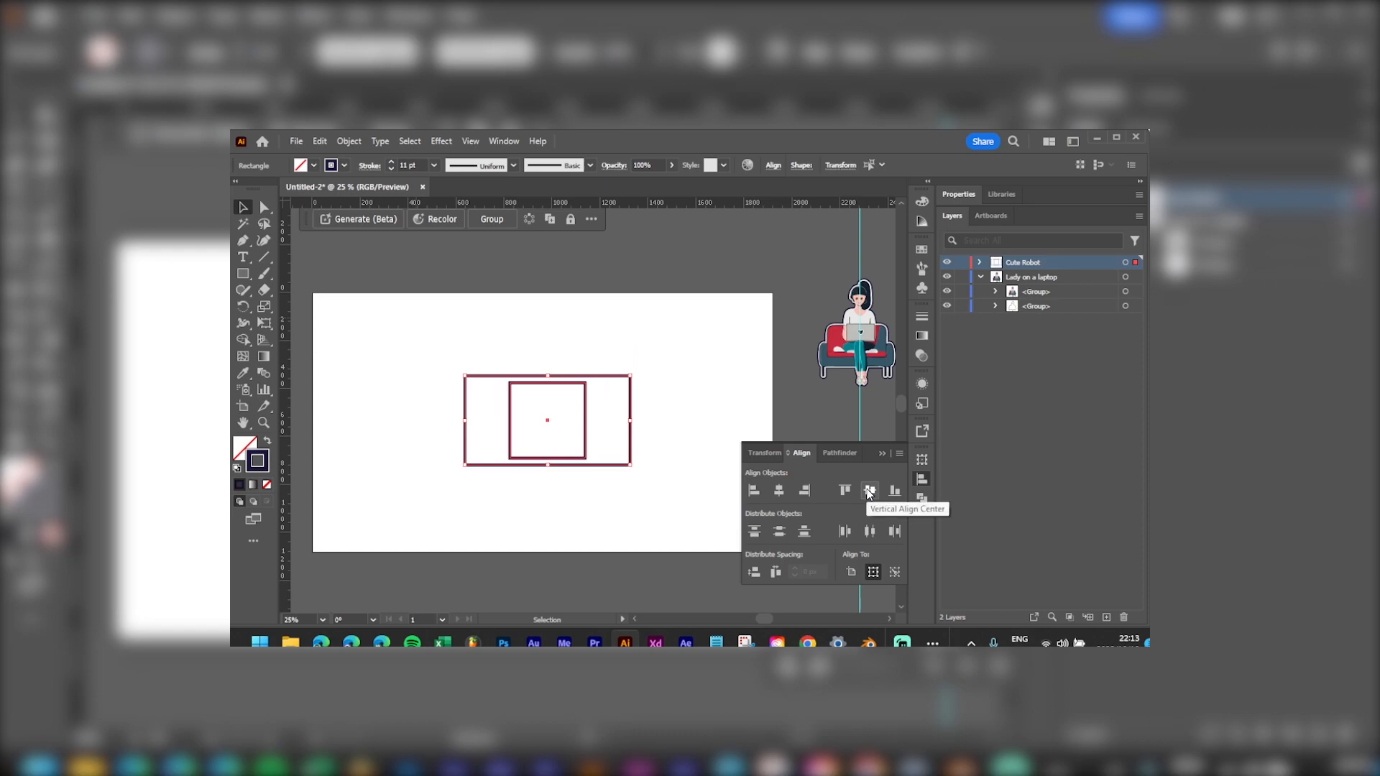
key("ctrl+z")
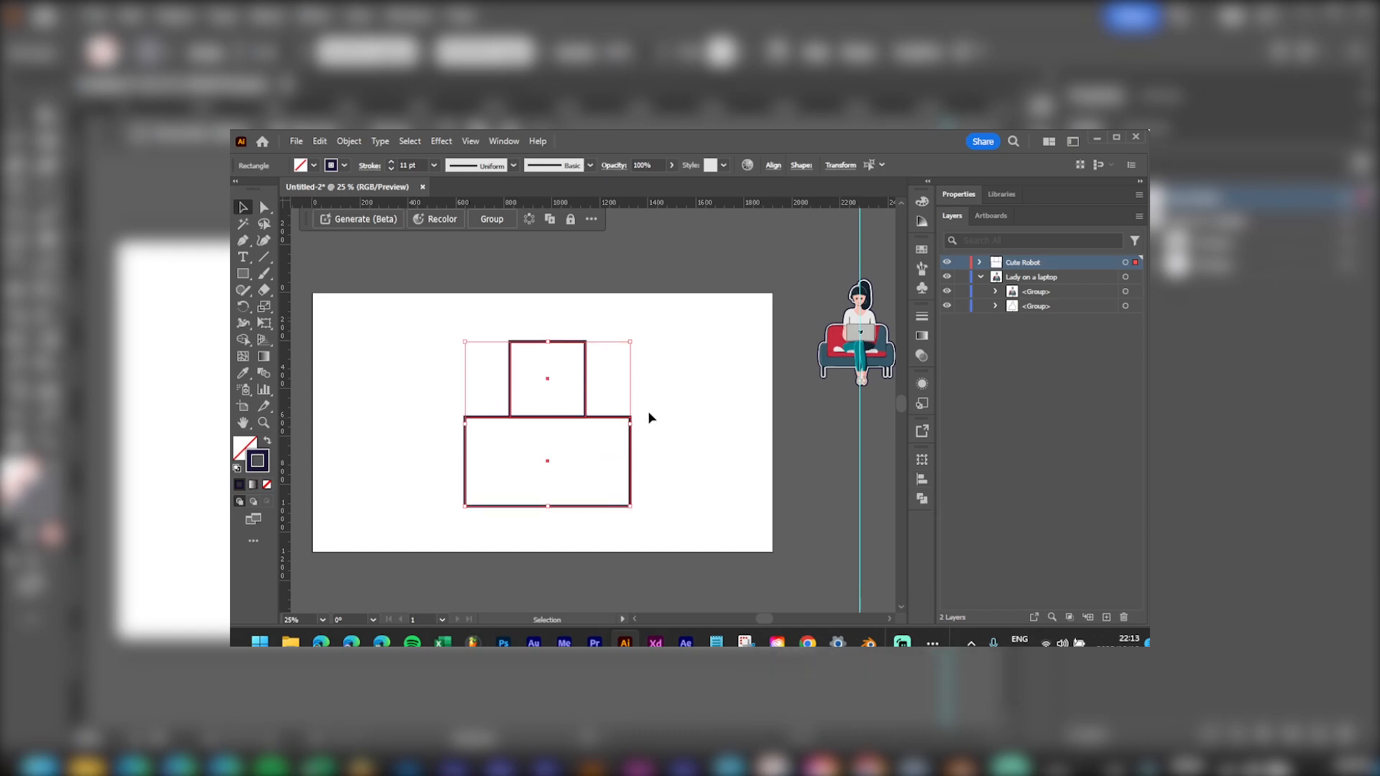
left_click_drag(603, 424, 602, 396)
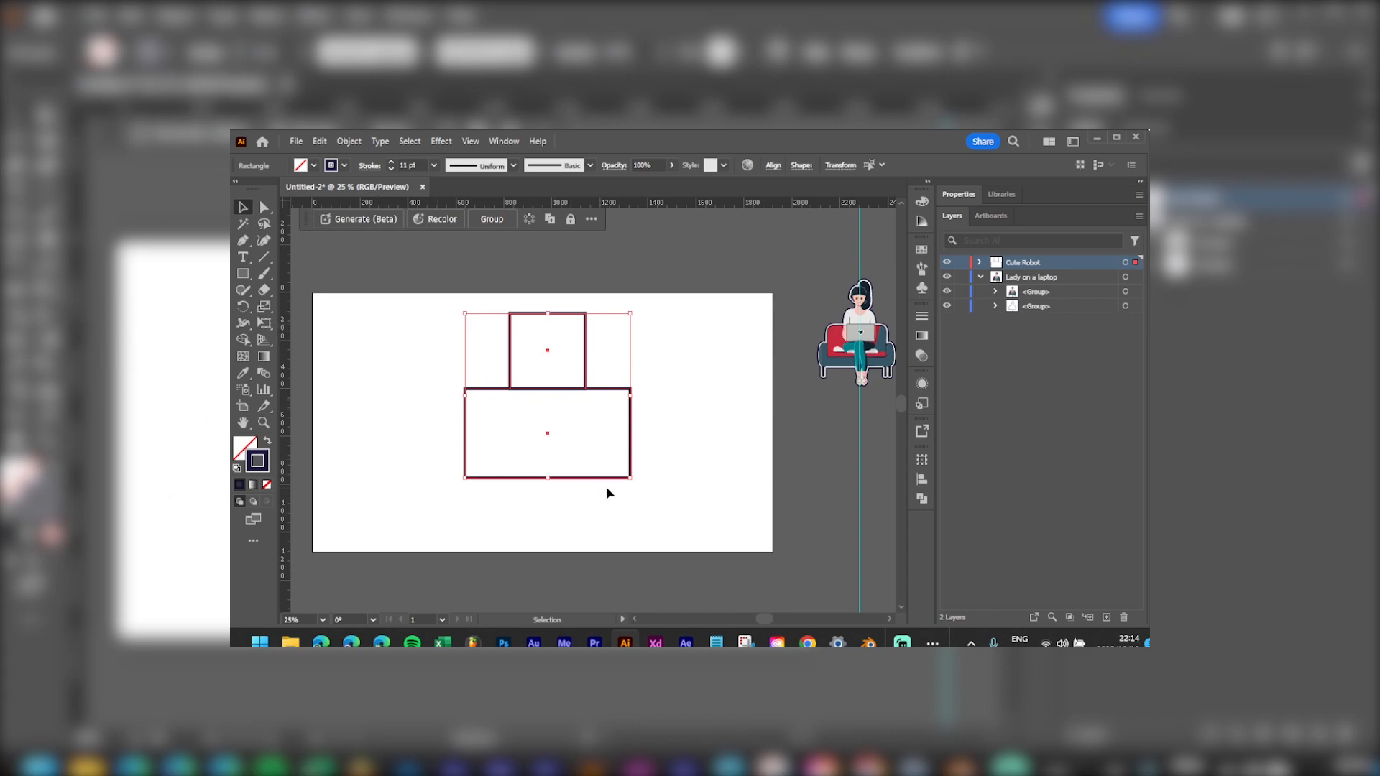
Step: Draw a small leg rectangle below the robot's body
key("m")
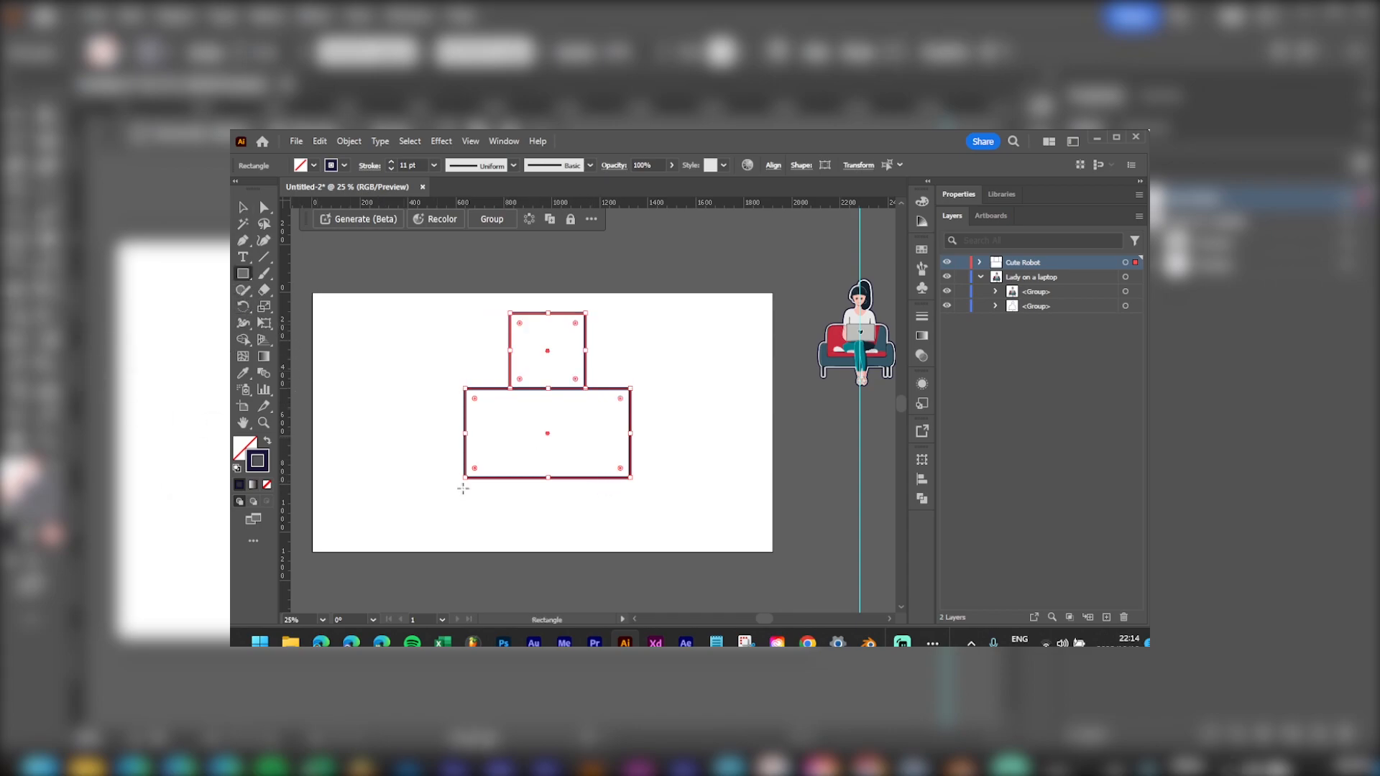
mouse_move(517, 525)
left_mouse_down()
mouse_move(478, 468)
mouse_move(487, 476)
left_mouse_up()
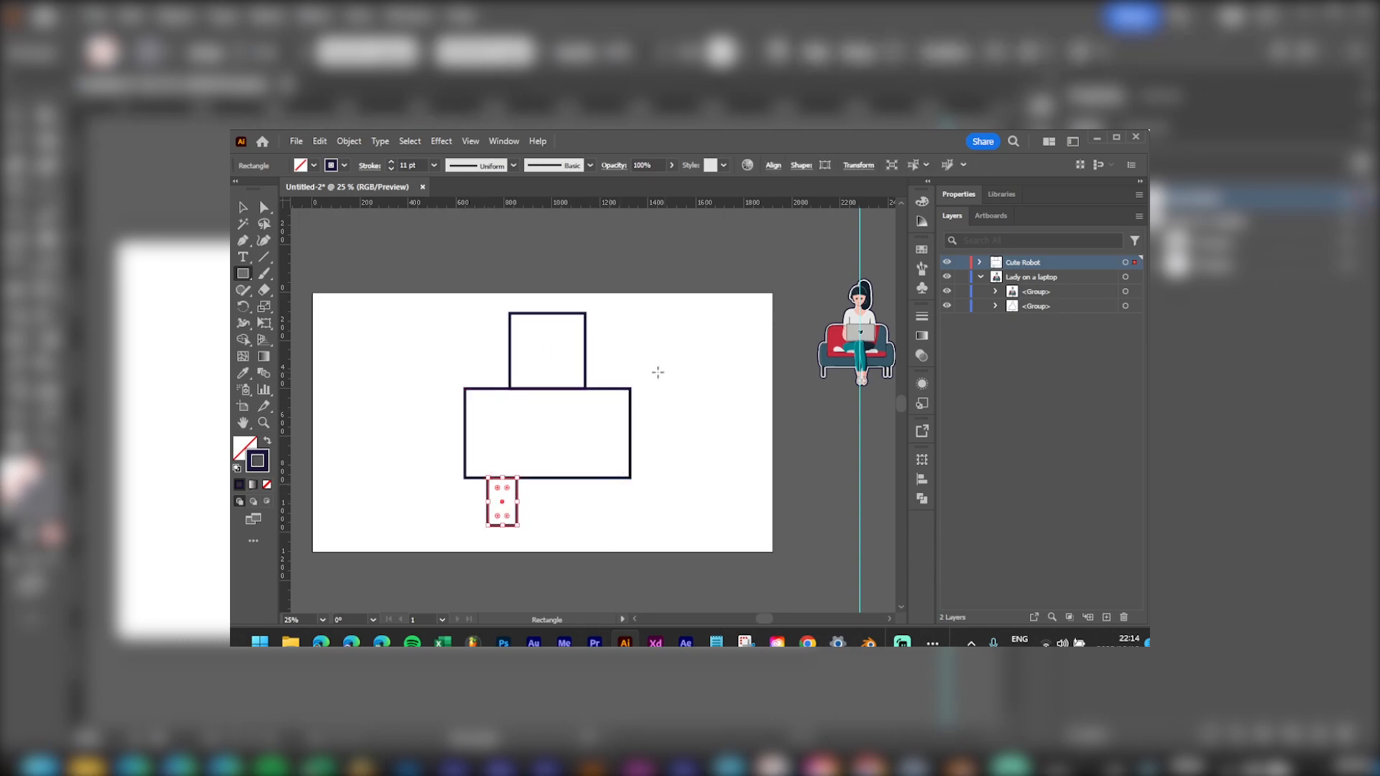
key("v")
left_click(683, 336)
left_click_drag(674, 296, 432, 578)
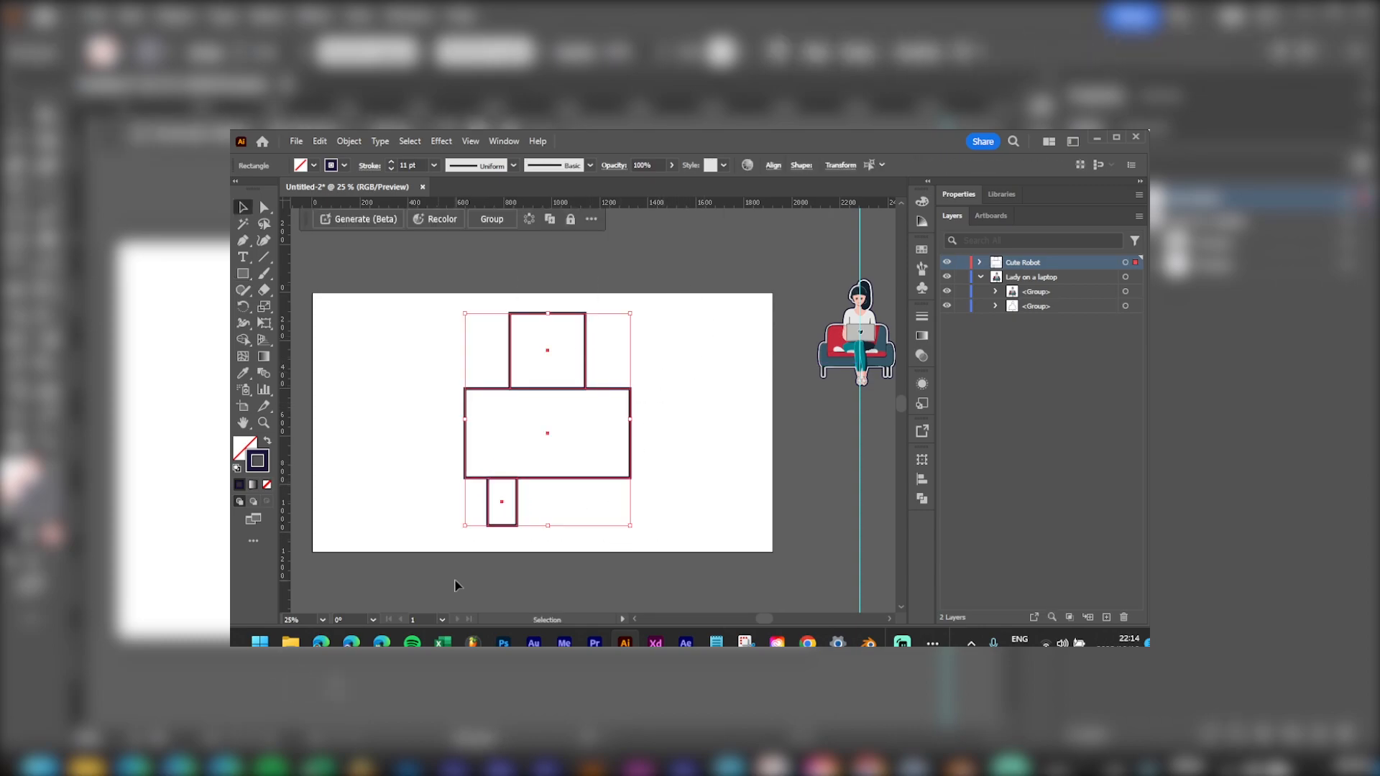
left_click(739, 495)
Step: Center the head and body horizontally on the artboard
left_click_drag(662, 296, 440, 437)
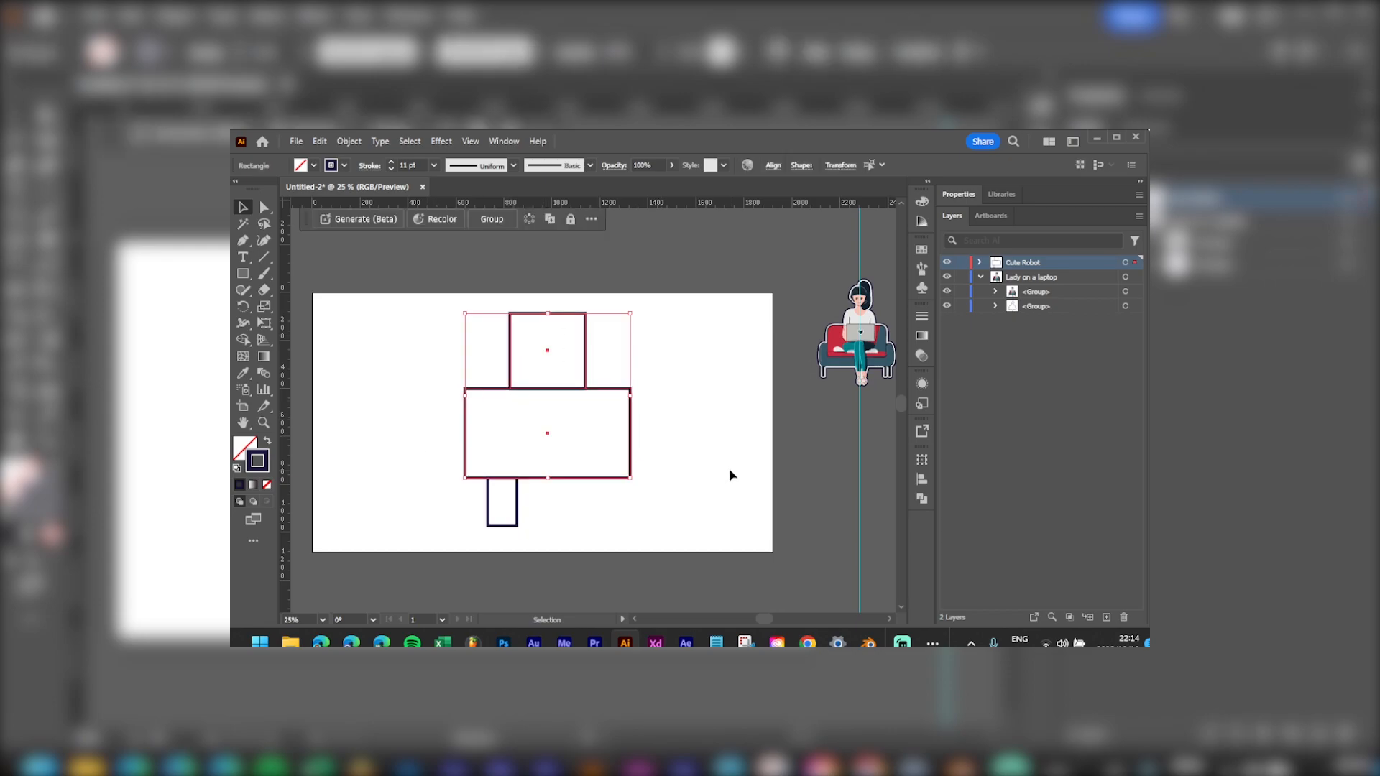
left_click(921, 479)
left_click(851, 571)
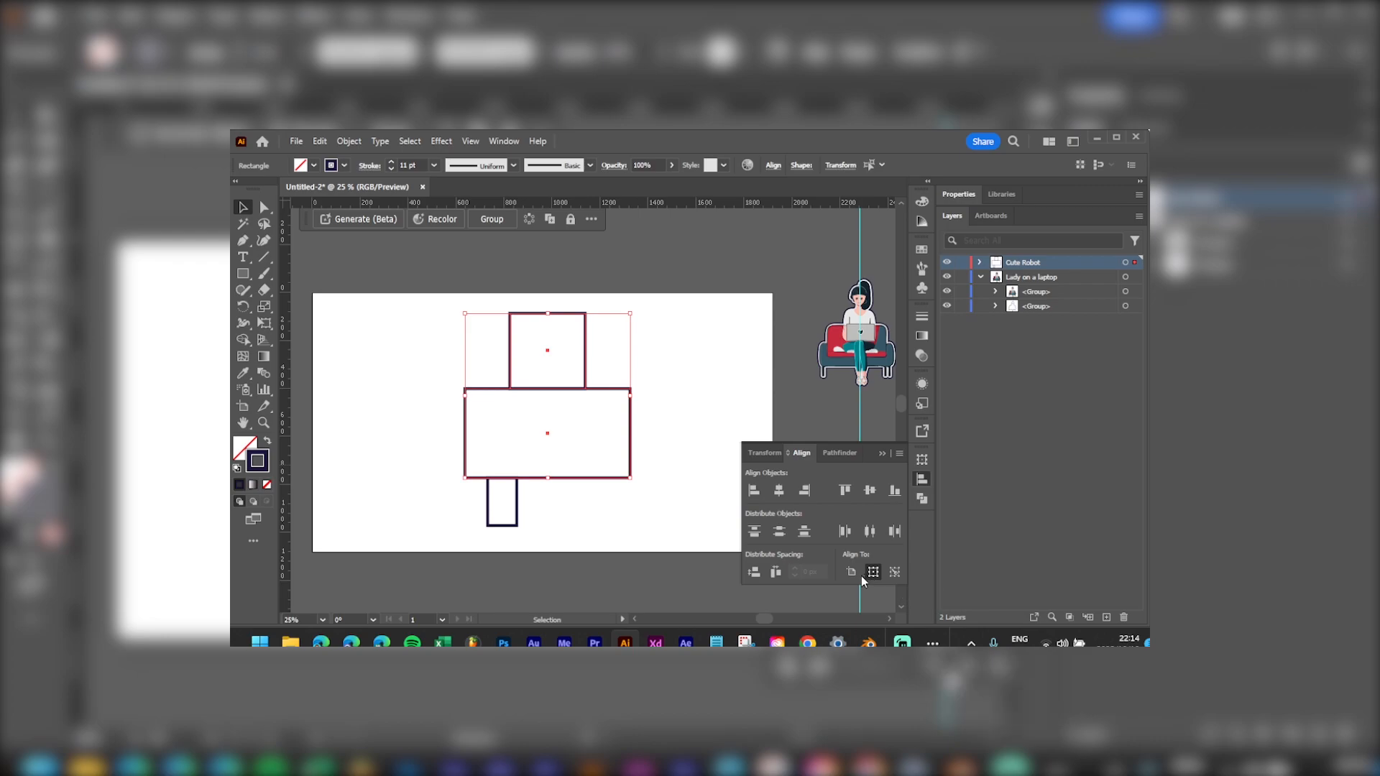
left_click(779, 490)
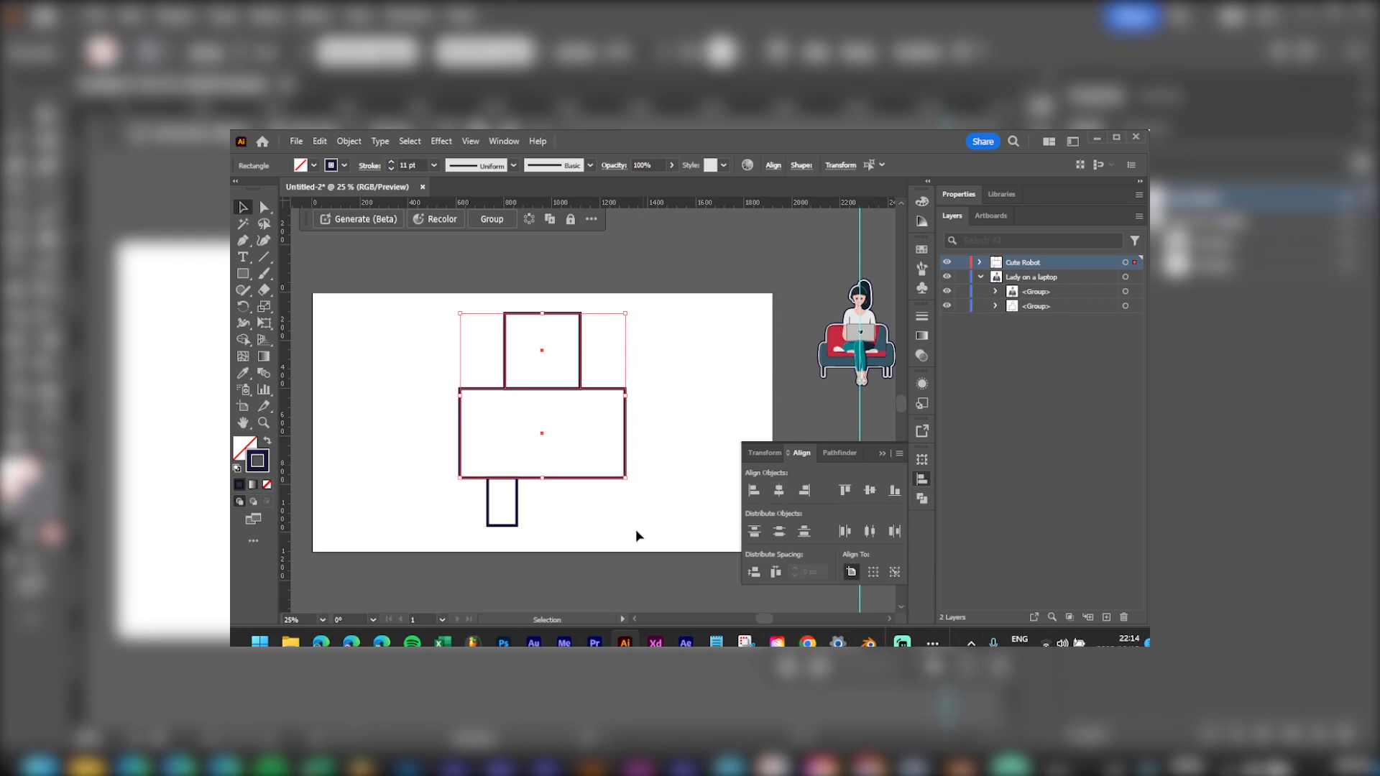
Step: Place a vertical guide at the body's centre and position the leg against it
left_click(691, 368)
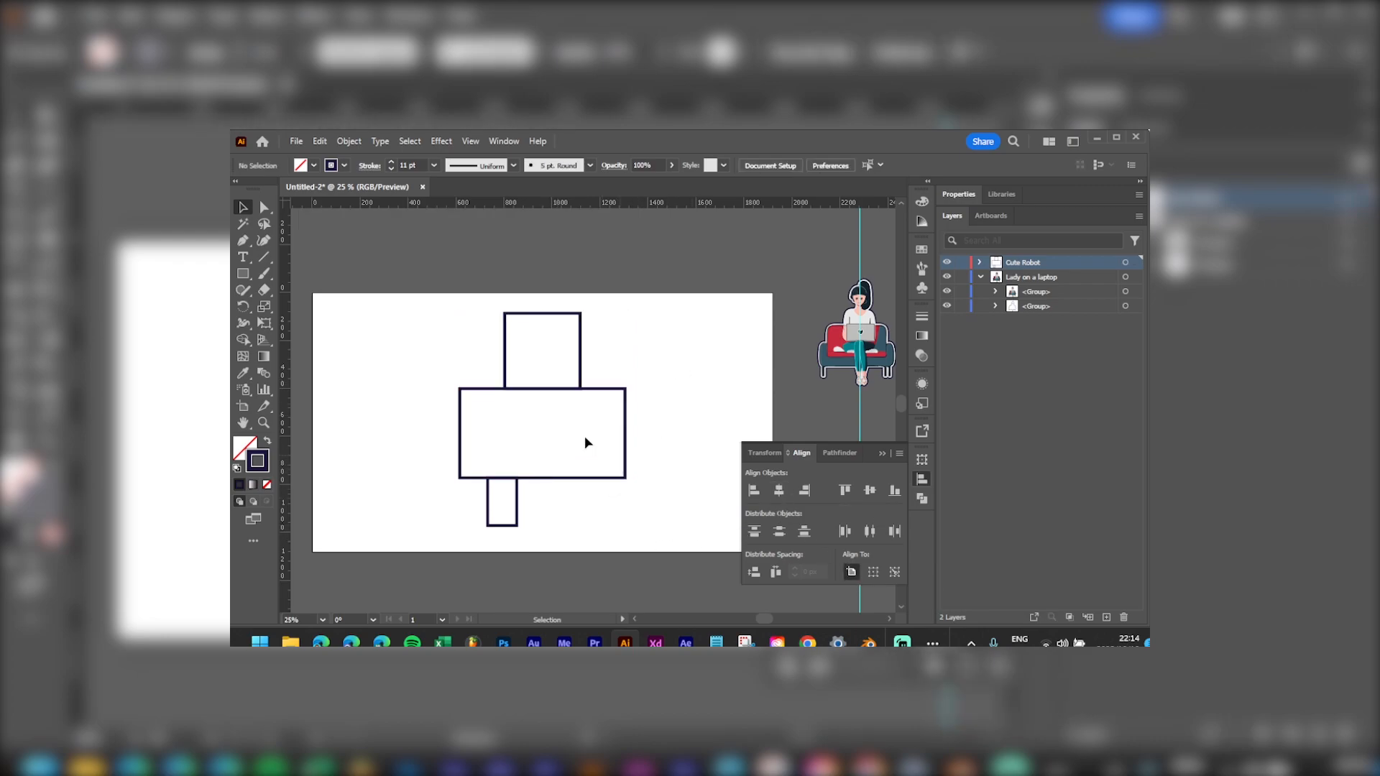
left_click(625, 430)
left_click_drag(285, 439, 542, 456)
left_click(515, 506)
left_click_drag(517, 495, 444, 457)
key("ctrl+z")
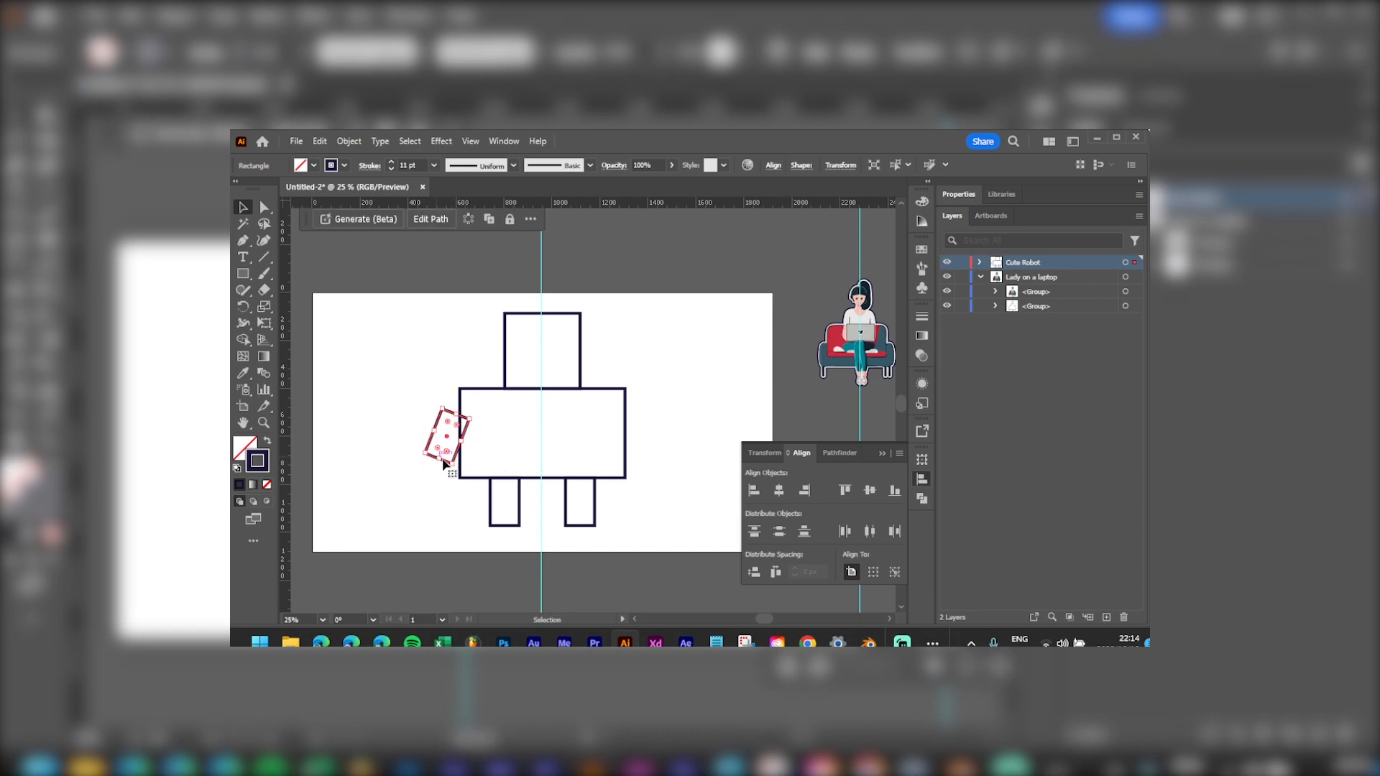
Step: Reshape the left arm so its top corner meets the body's top edge
left_click_drag(438, 458, 424, 499)
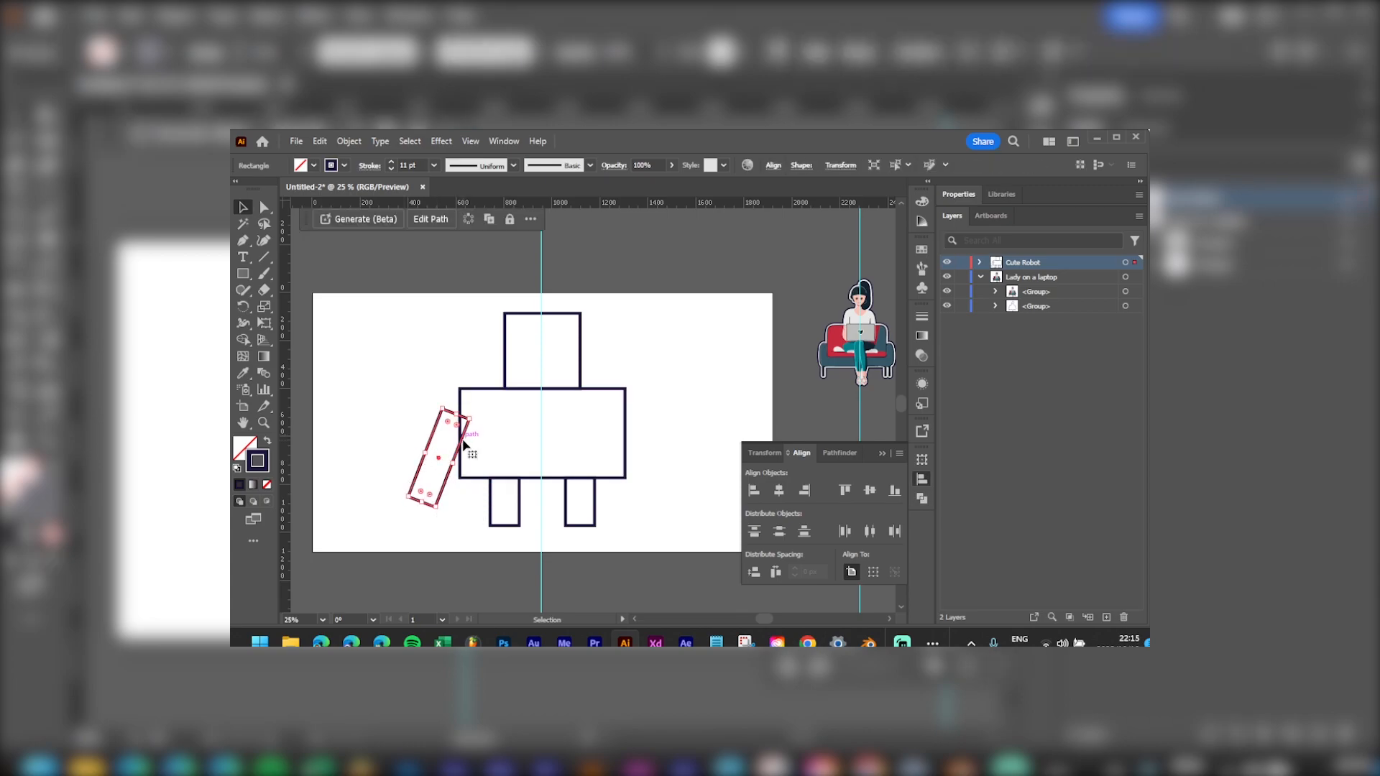
key("ctrl+z")
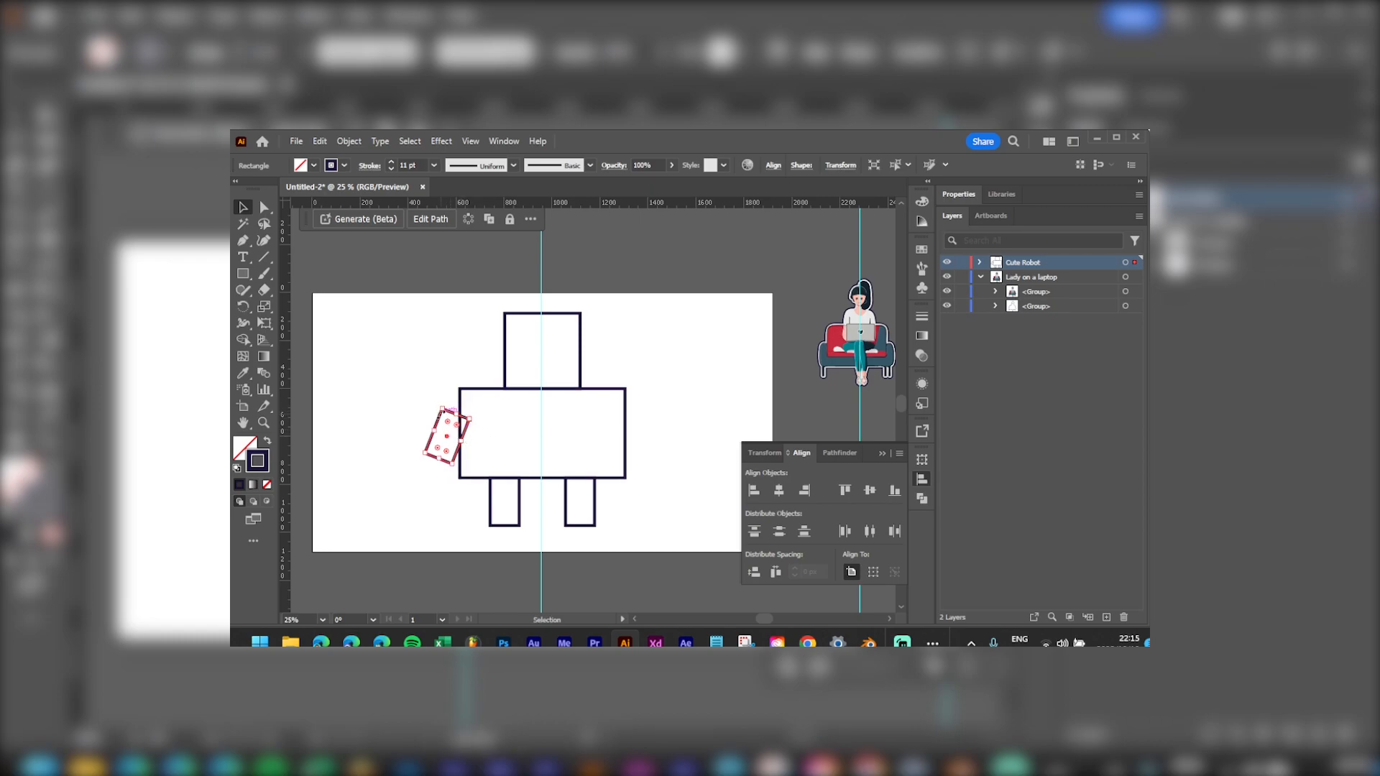
key("a")
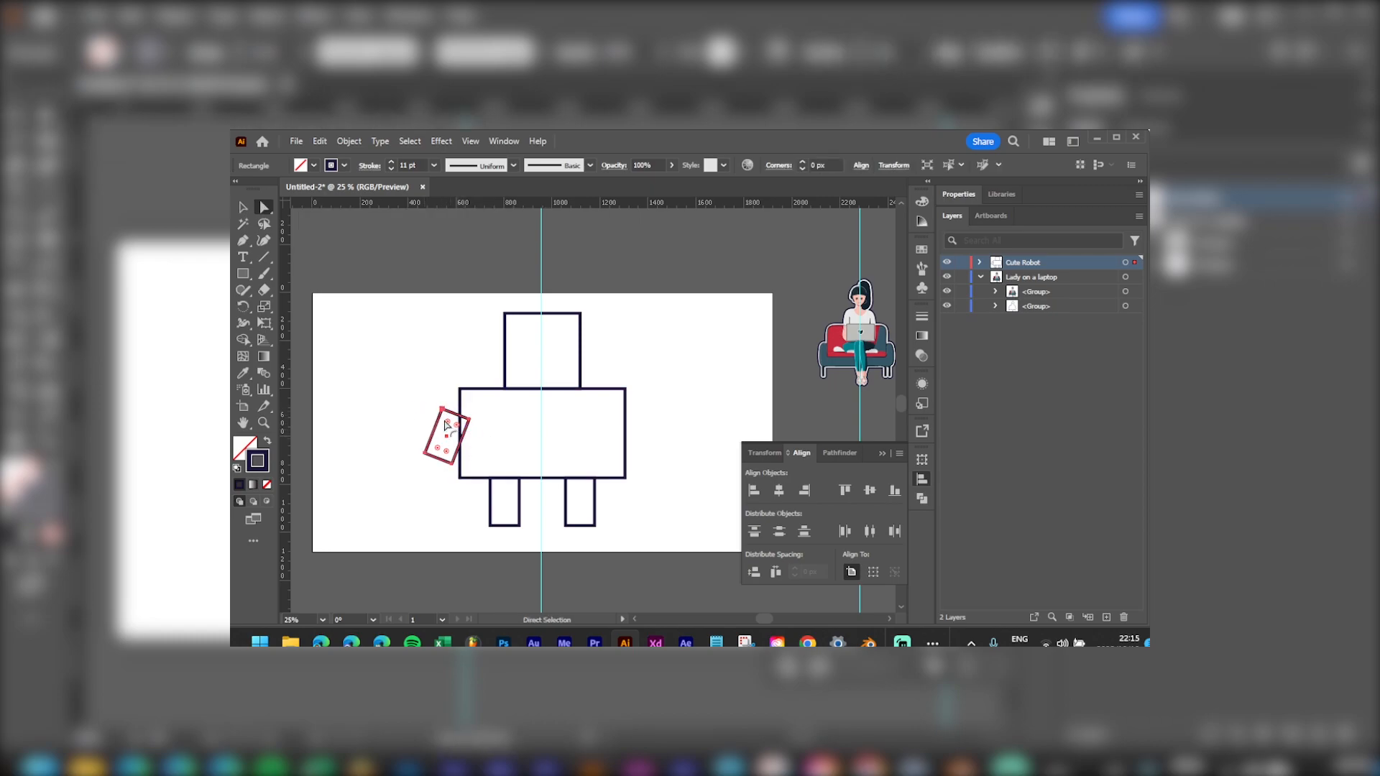
left_click(470, 420)
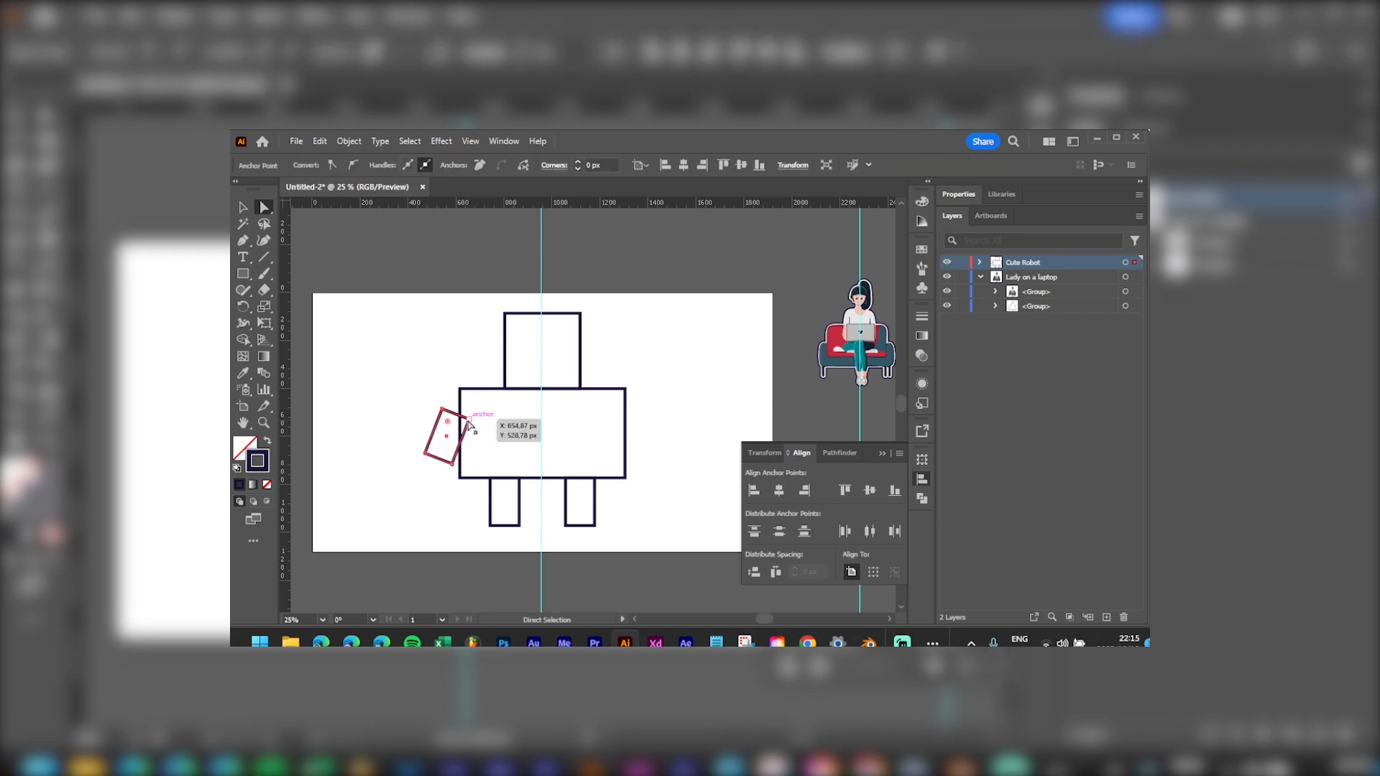
left_click_drag(470, 421, 461, 390)
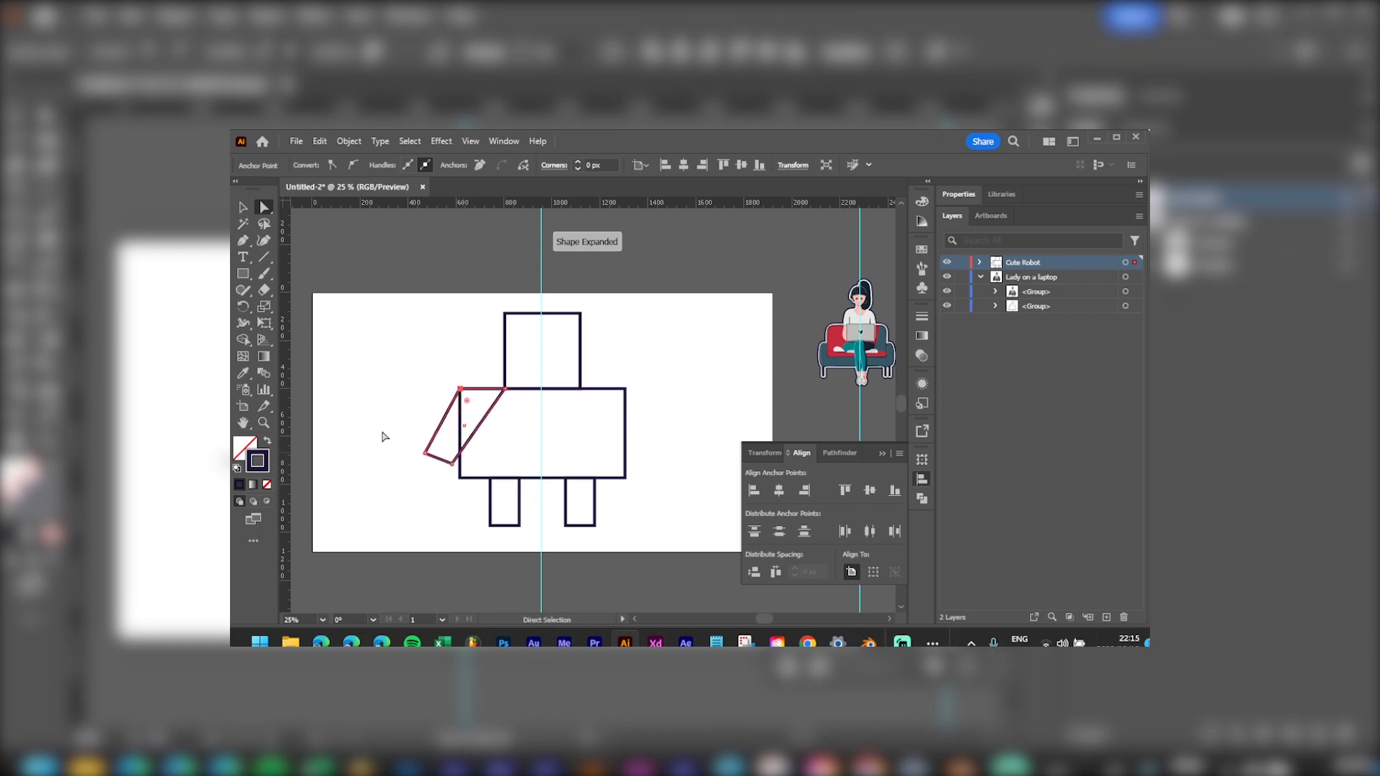
mouse_move(426, 455)
left_mouse_down()
mouse_move(399, 443)
mouse_move(441, 468)
mouse_move(429, 447)
left_mouse_up()
left_click(434, 452)
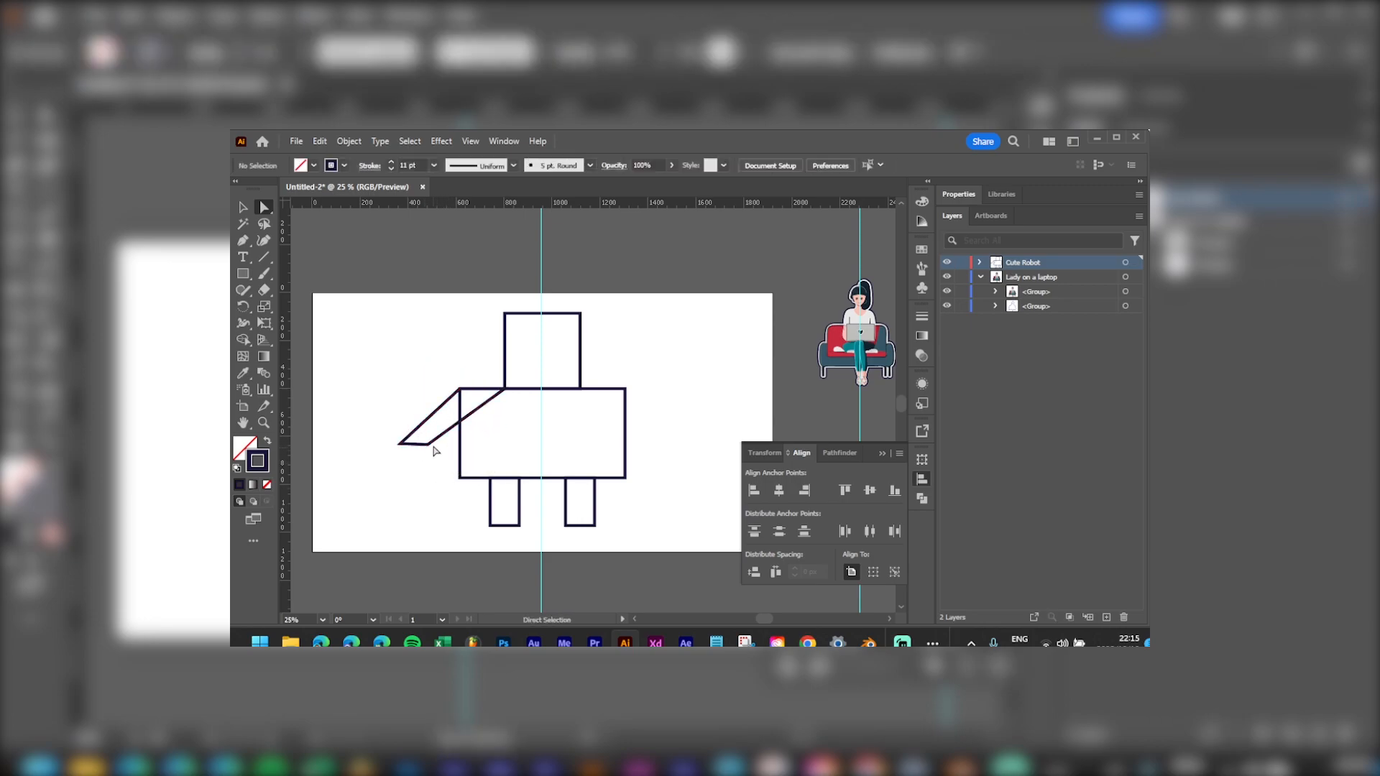
left_click(436, 438)
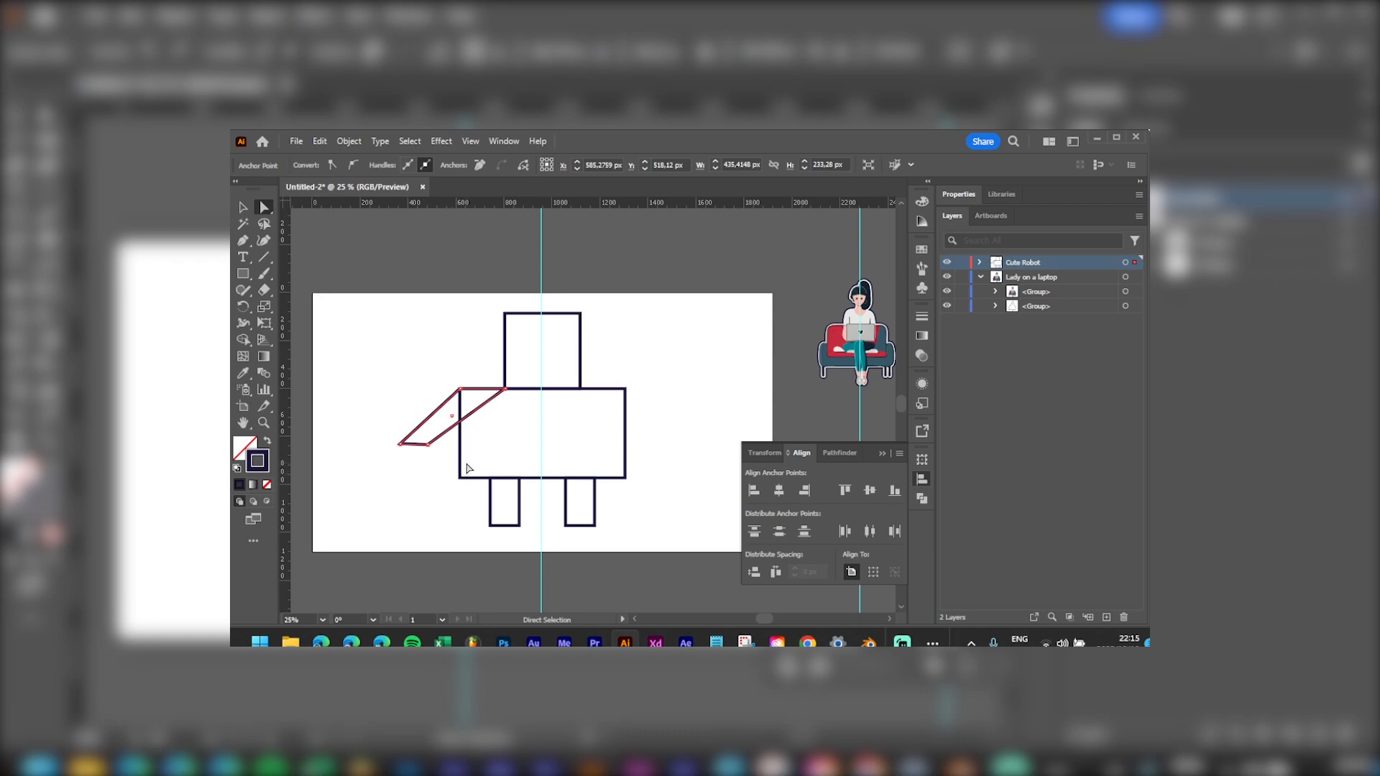
Step: Copy the left arm over to the right side of the body
key("ctrl")
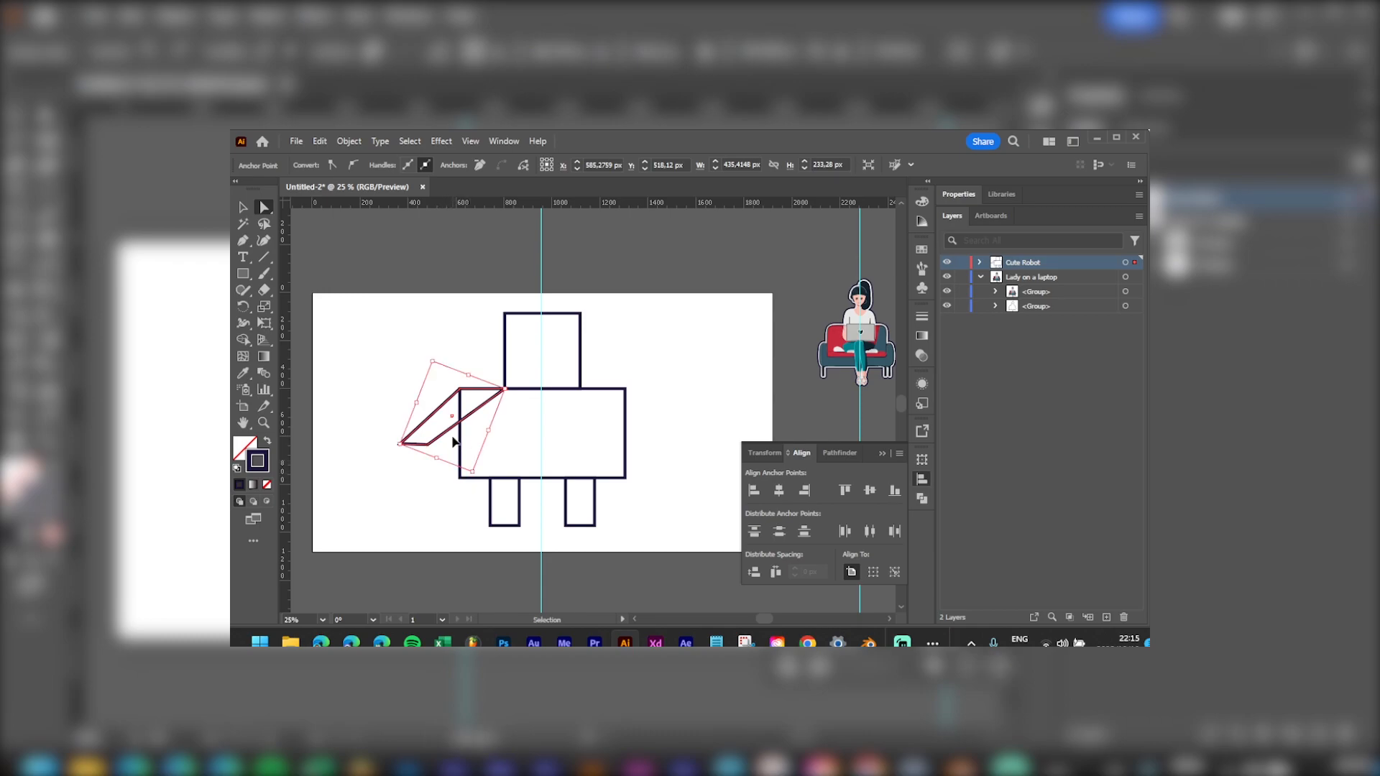
left_click_drag(453, 436, 564, 446)
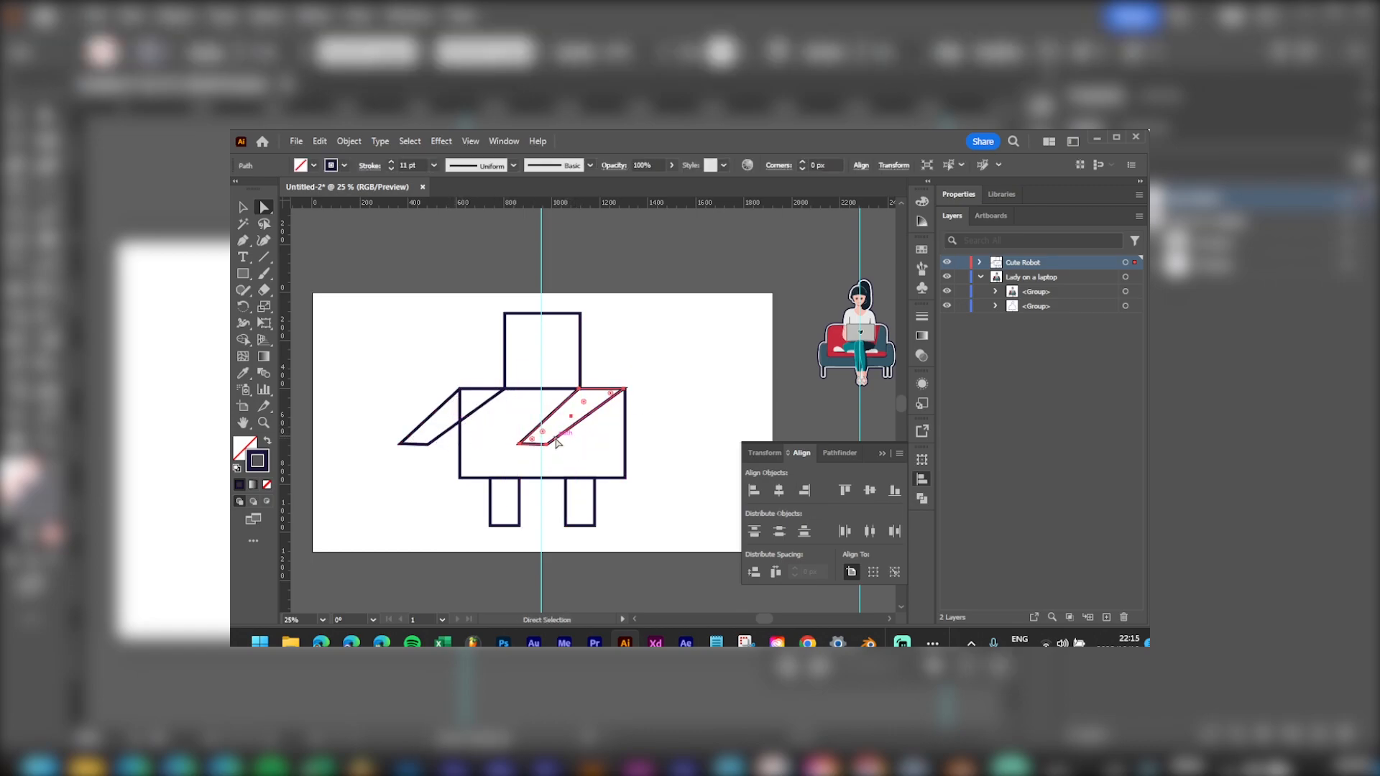
right_click(558, 443)
left_click(761, 194)
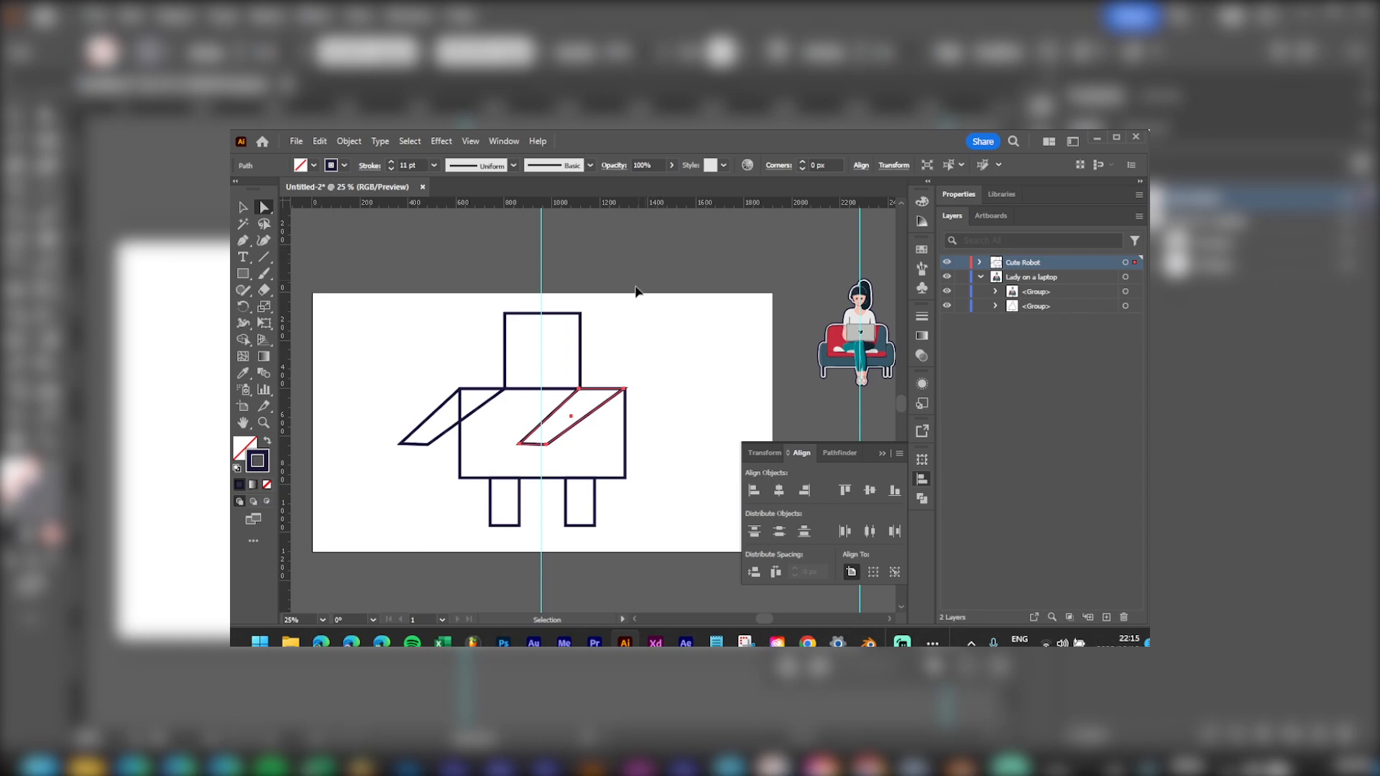
key("ctrl+t")
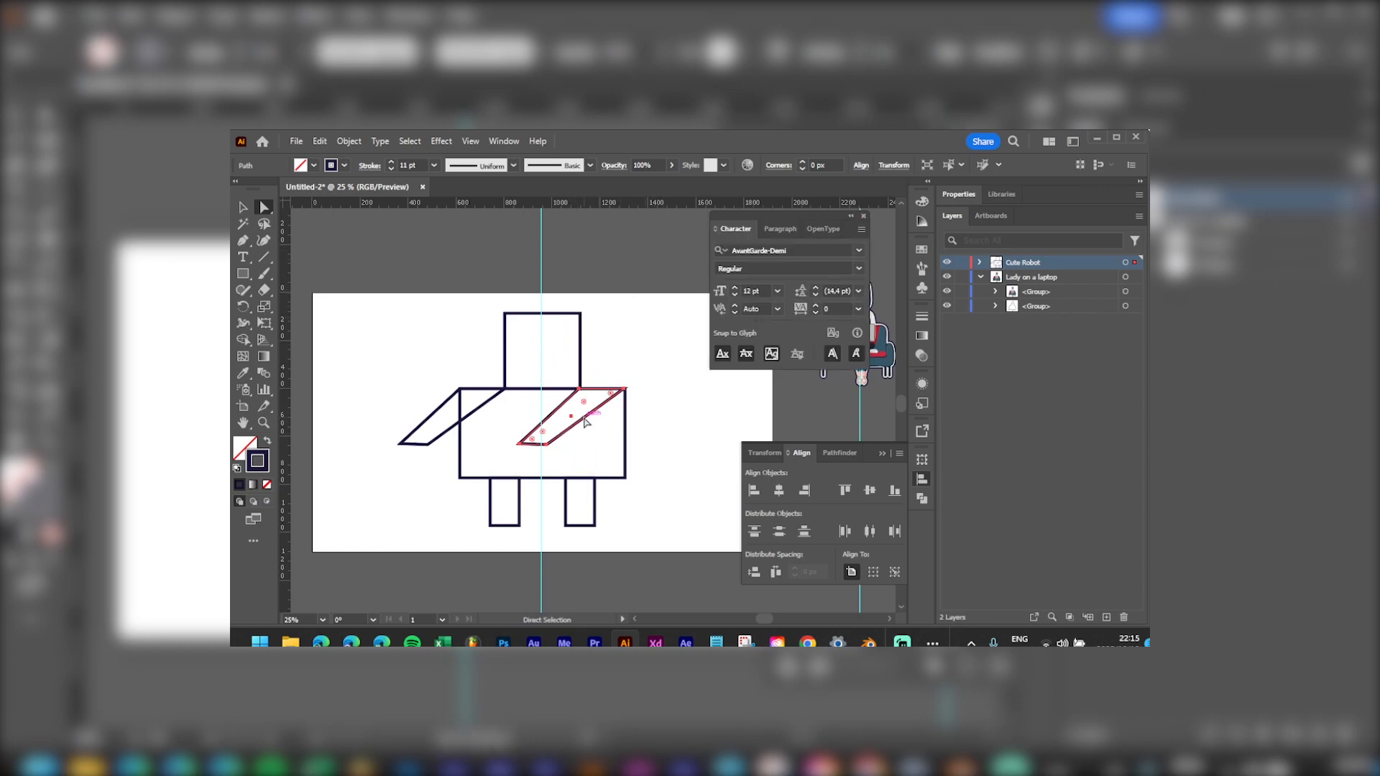
left_click(850, 216)
Step: Reflect the copied arm and move it against the body's right side
right_click(579, 427)
mouse_move(661, 546)
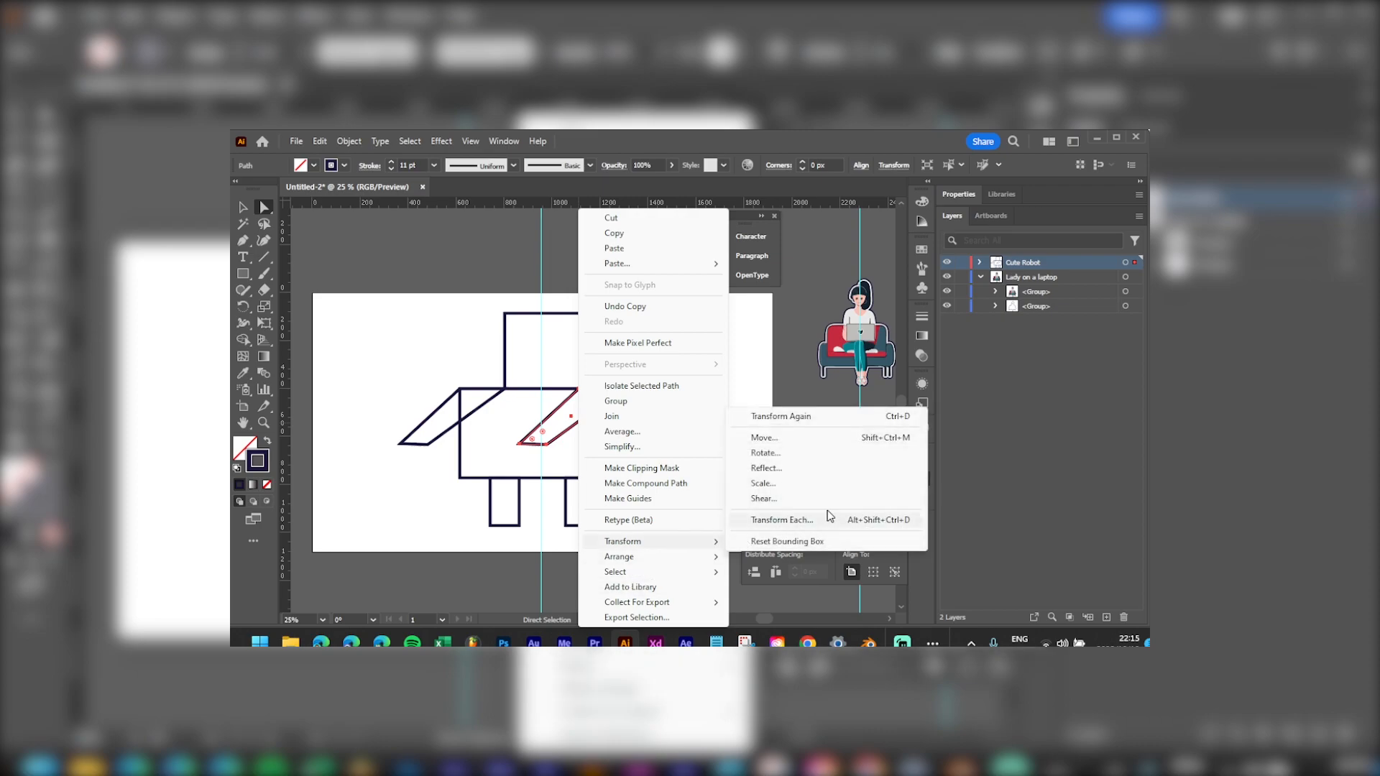
left_click(793, 471)
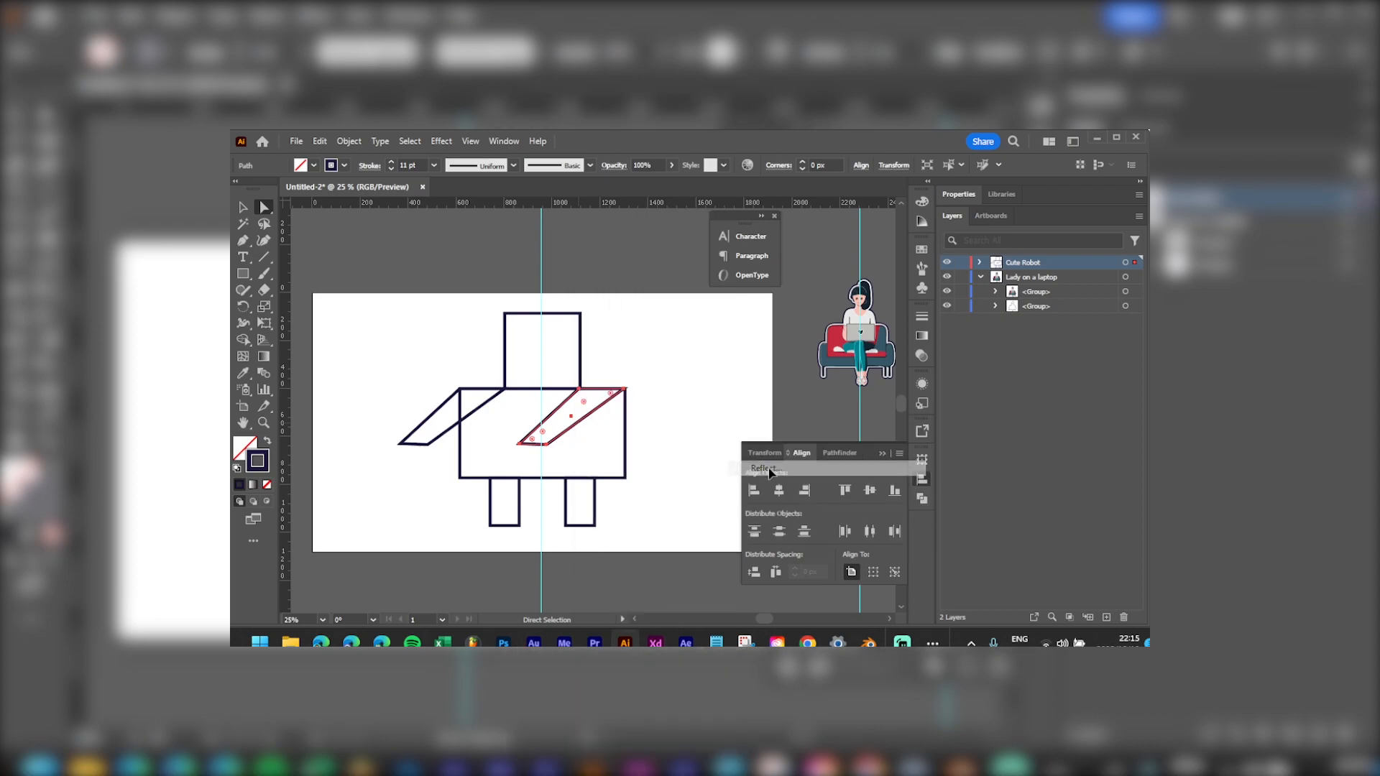
left_click(700, 470)
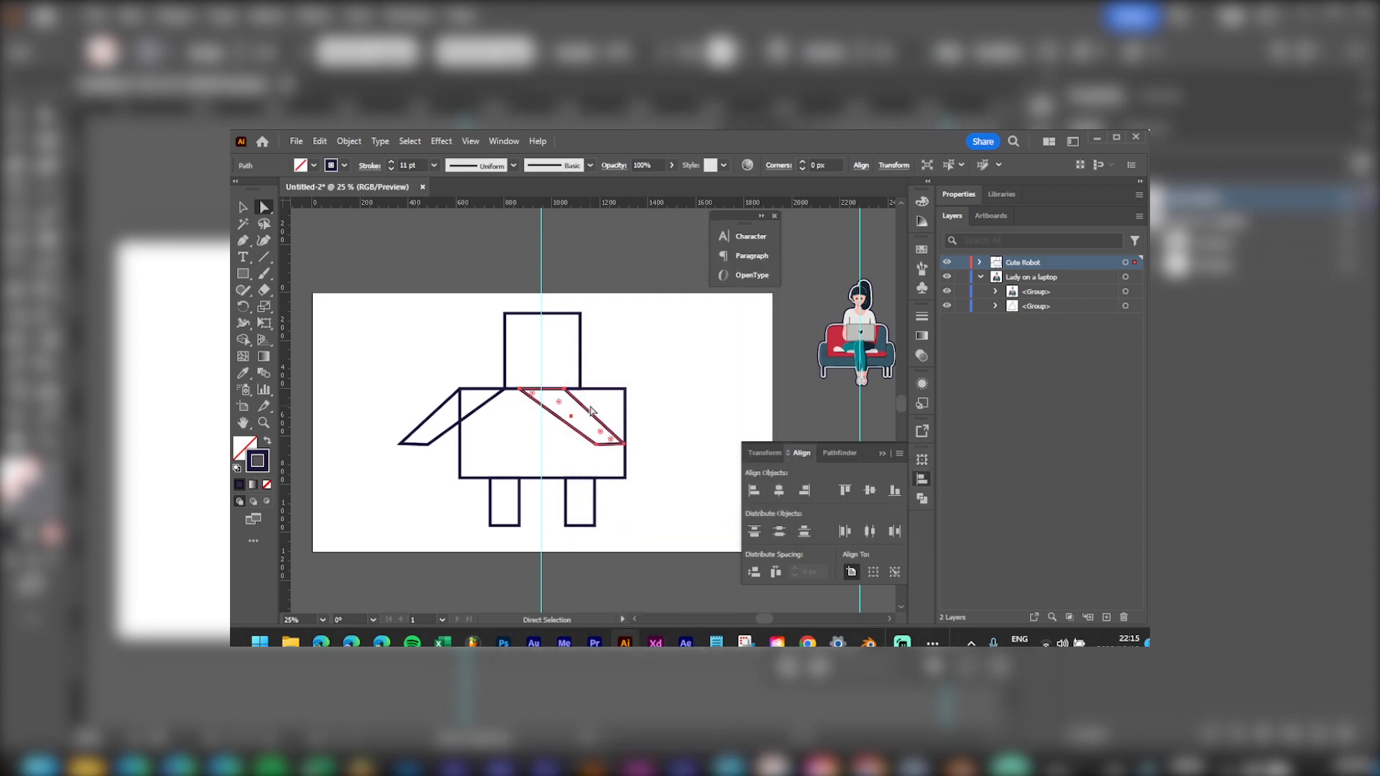
left_click_drag(589, 411, 647, 408)
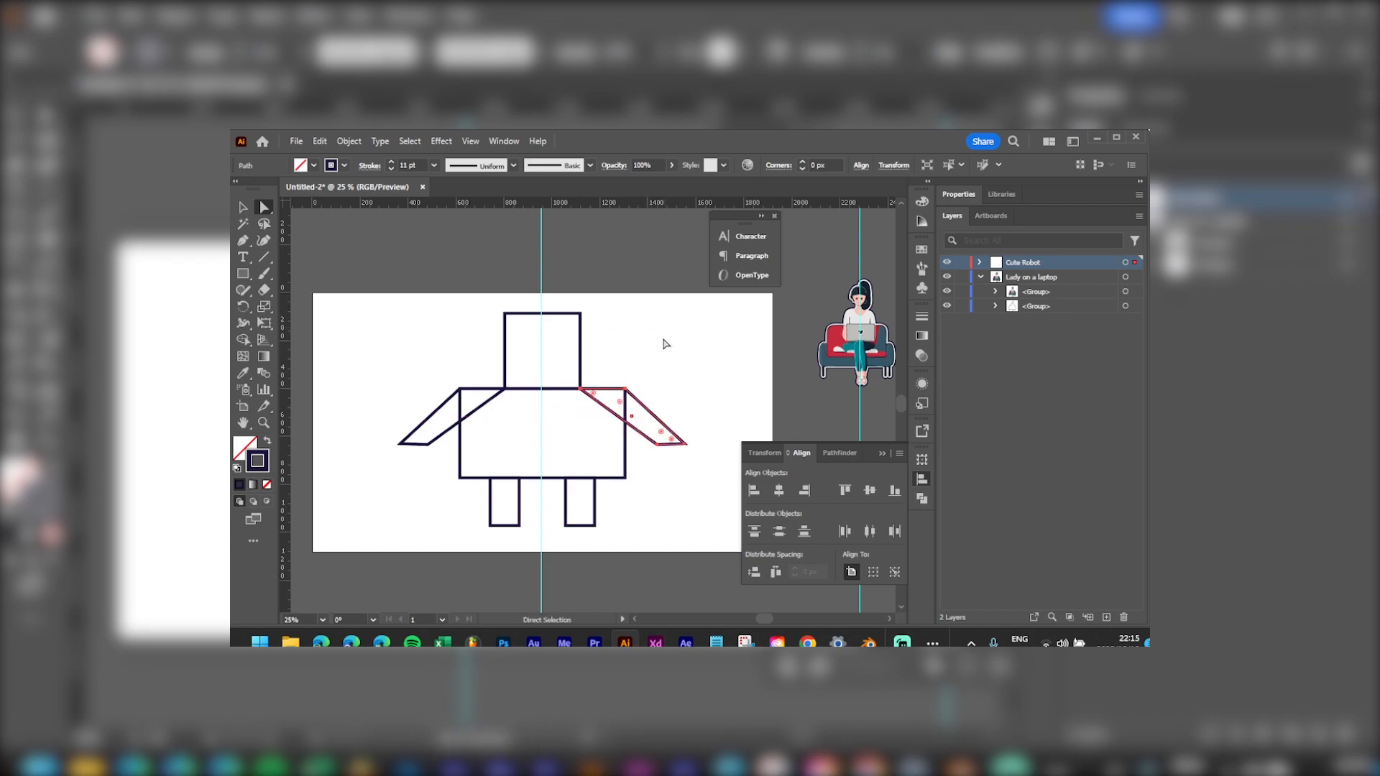
key("ctrl+a")
Step: Unite the head, body, arms and legs into one outline with Pathfinder
left_click(923, 499)
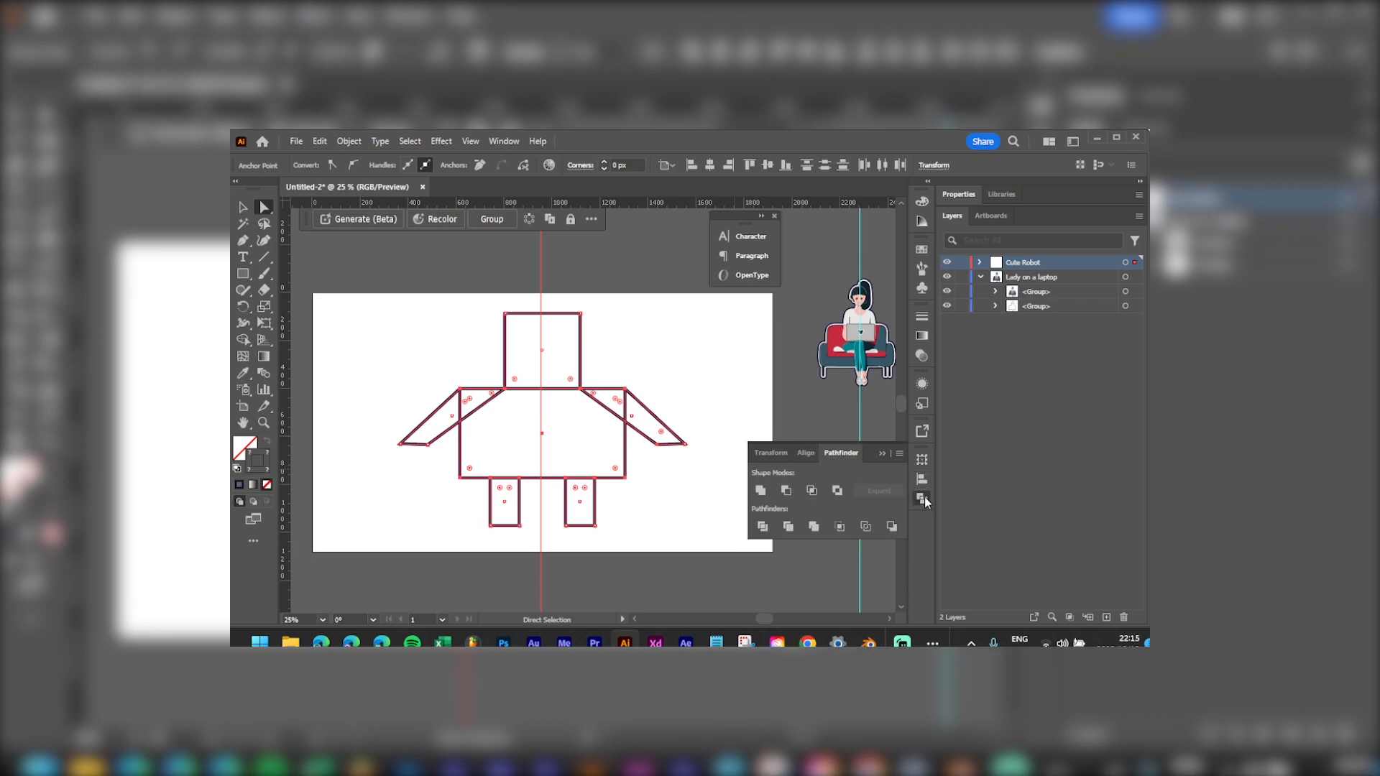
left_click(764, 491)
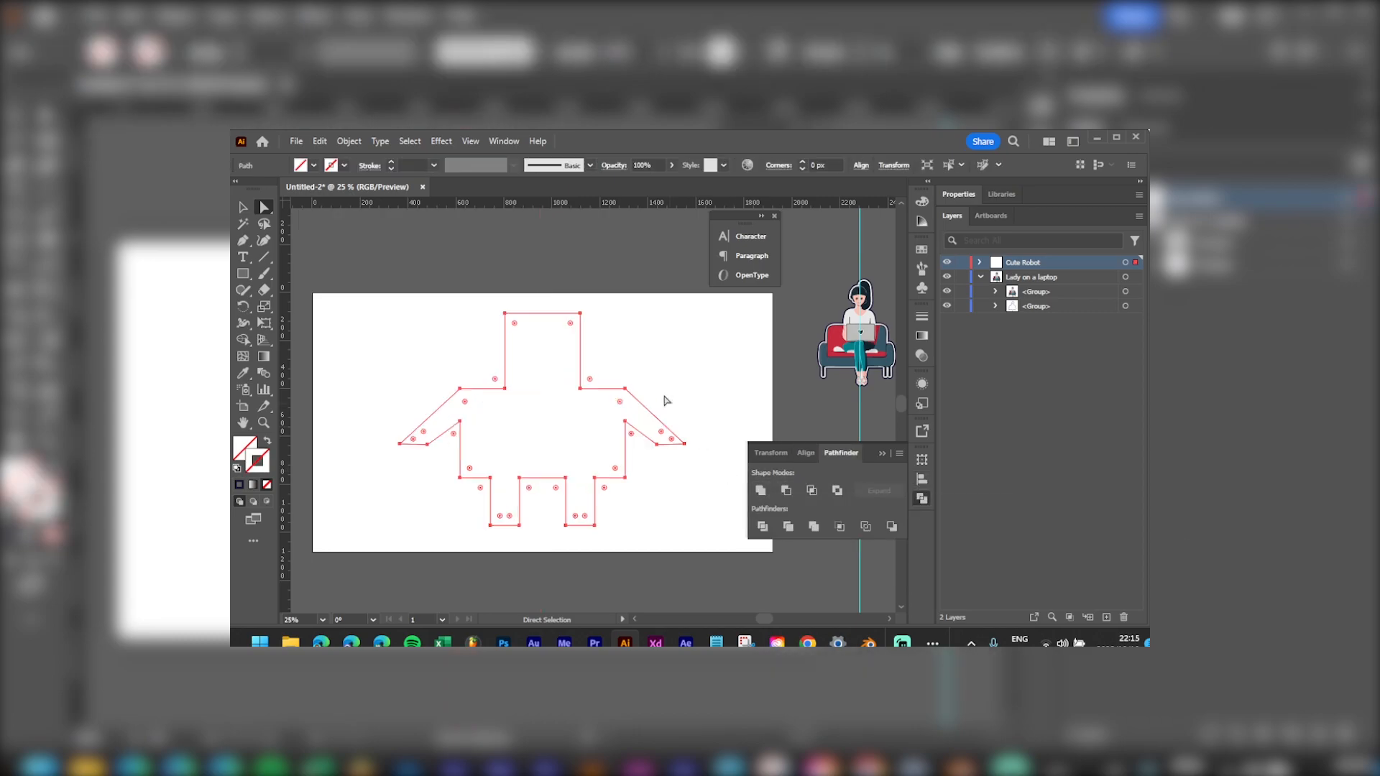
left_click(660, 360)
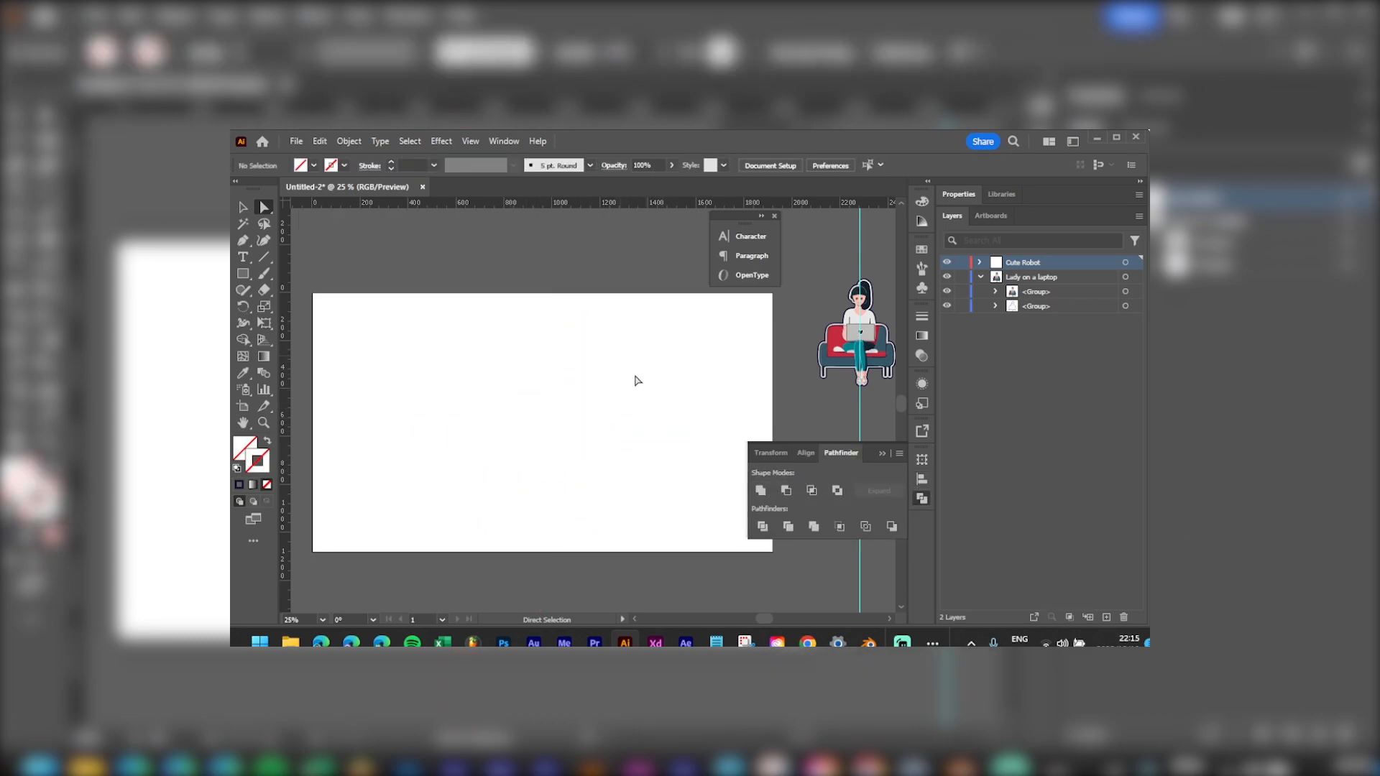
key("ctrl+a")
Step: Fill the merged robot outline with white, FFFFFF
double_click(245, 448)
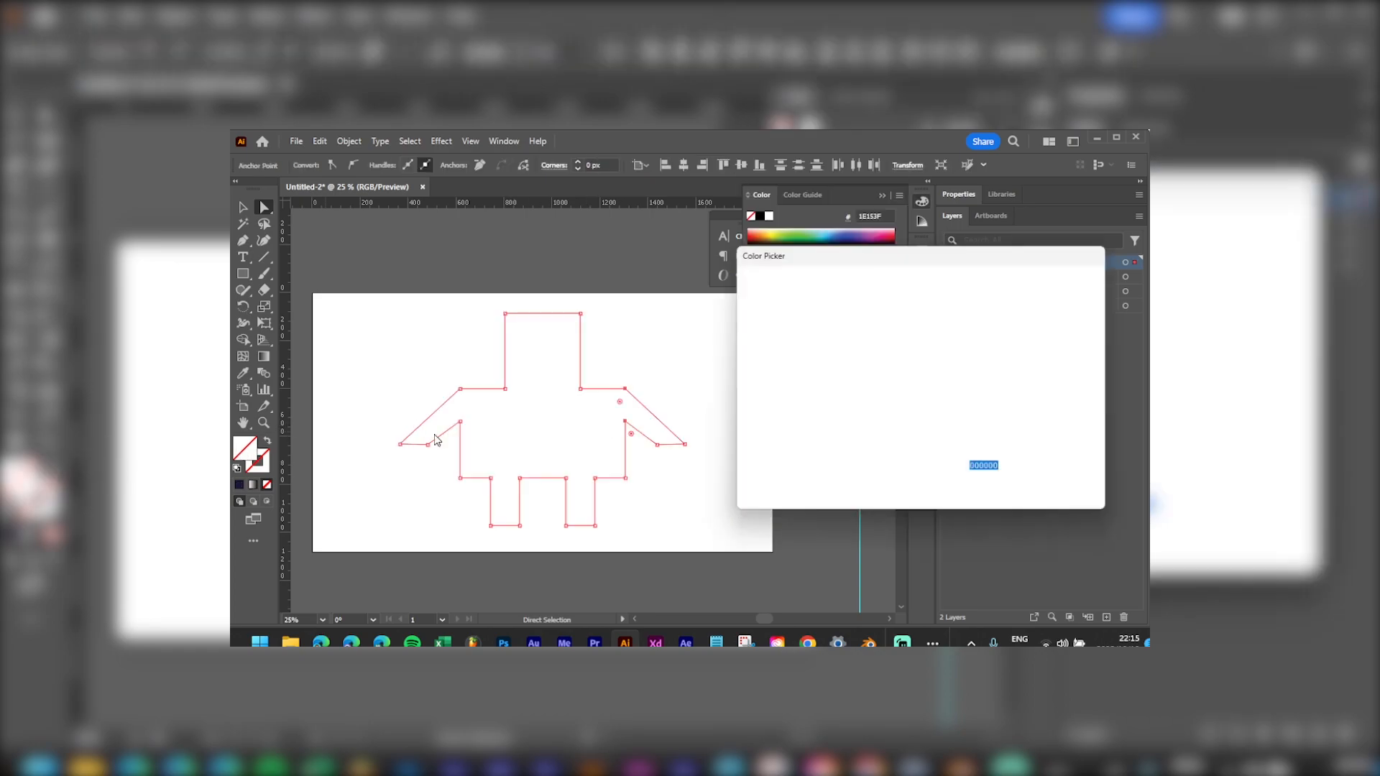
type("FFFFFF")
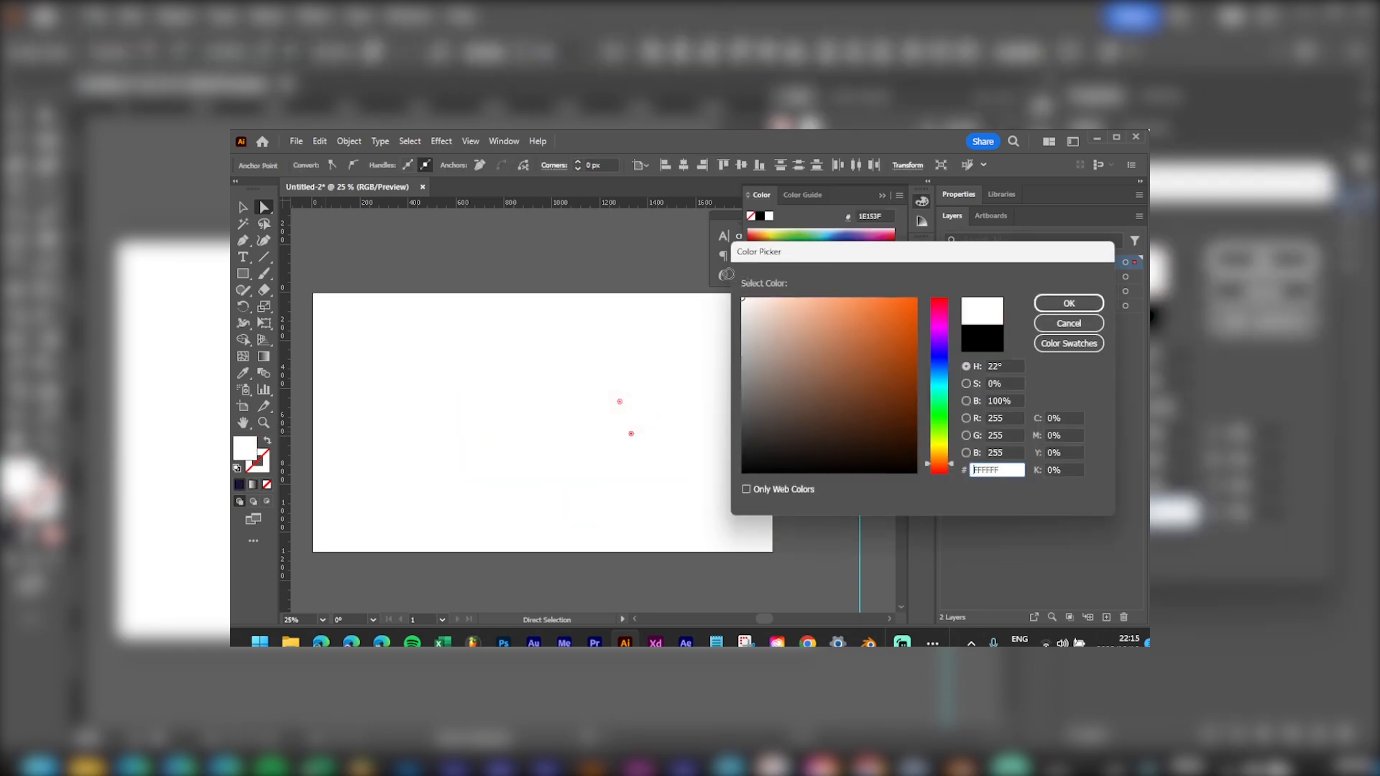
left_click(1069, 303)
left_click(579, 232)
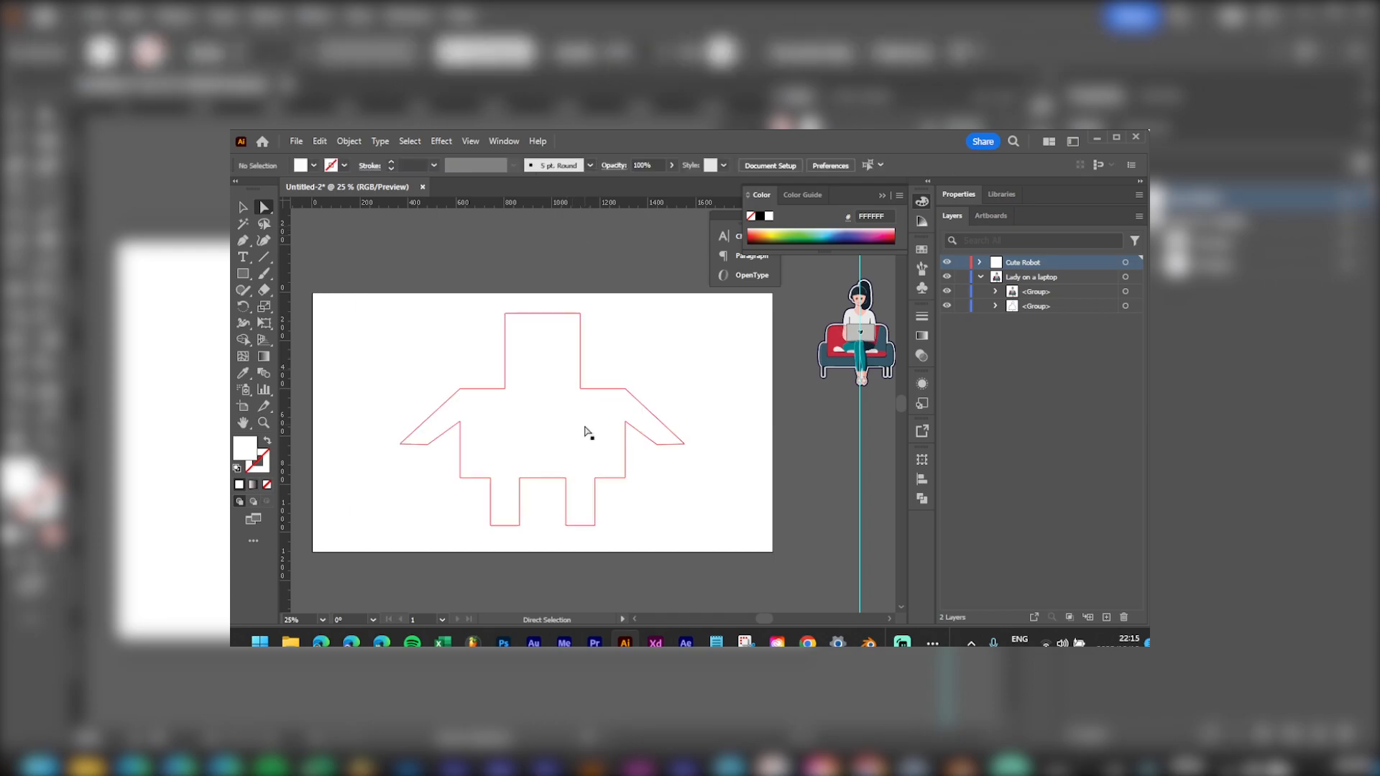
left_click(586, 431)
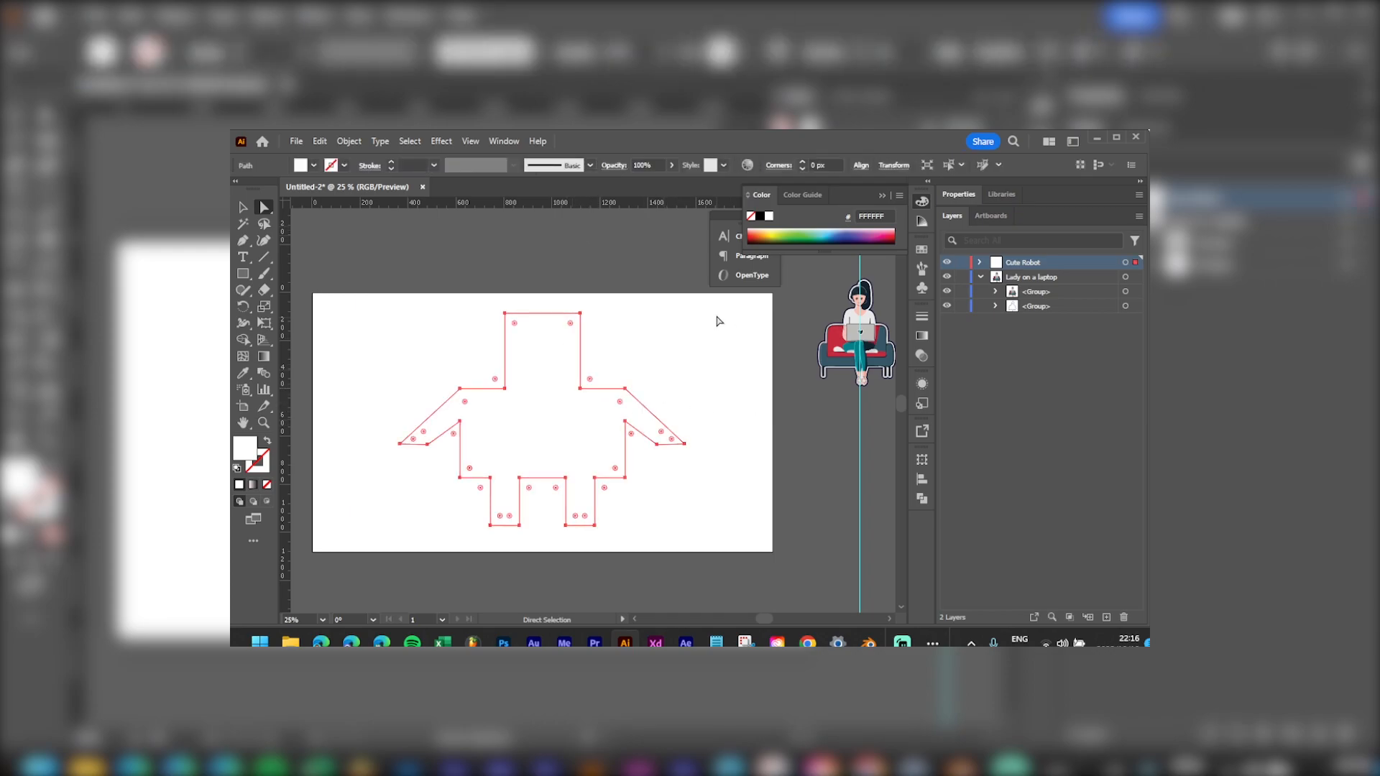
key("v")
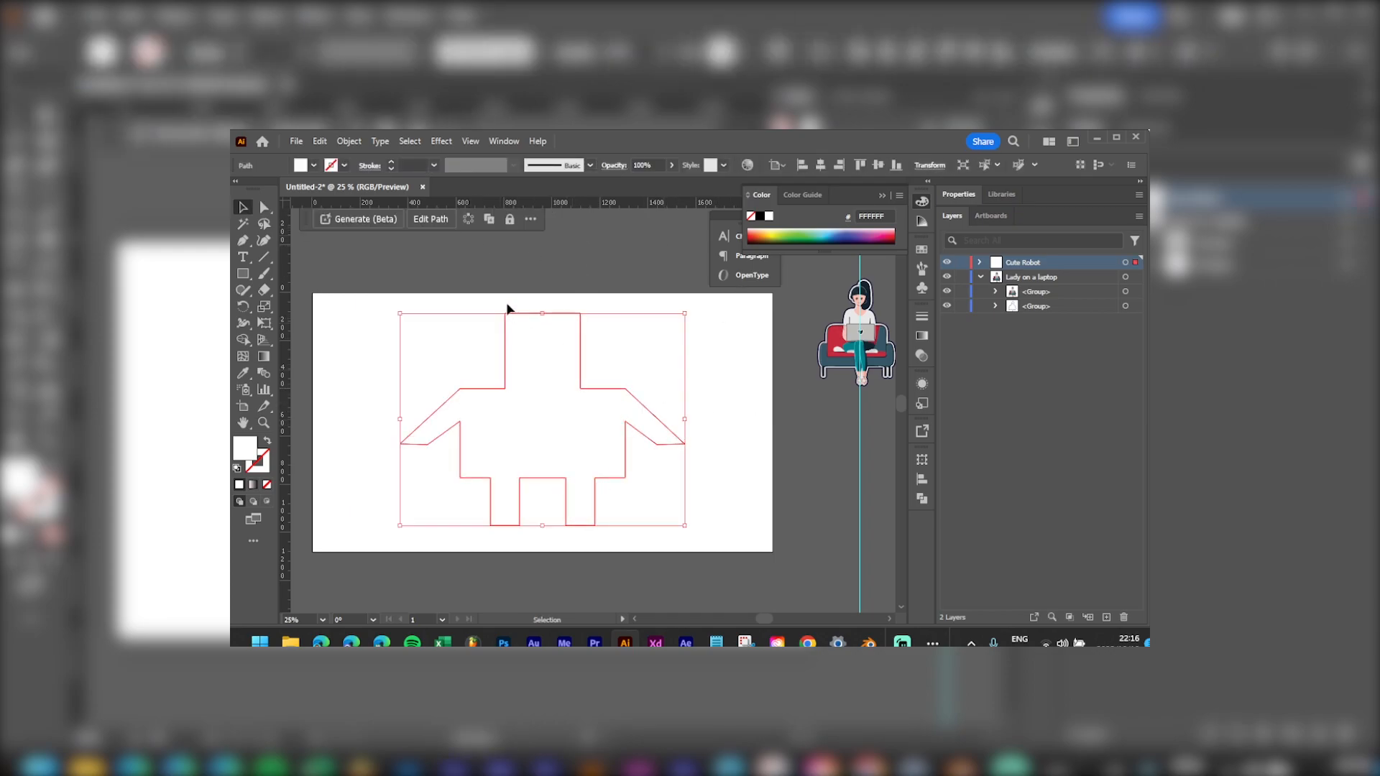
Step: Generate vector art from the prompt 'cute robot in a 3d animation style'
left_click(378, 221)
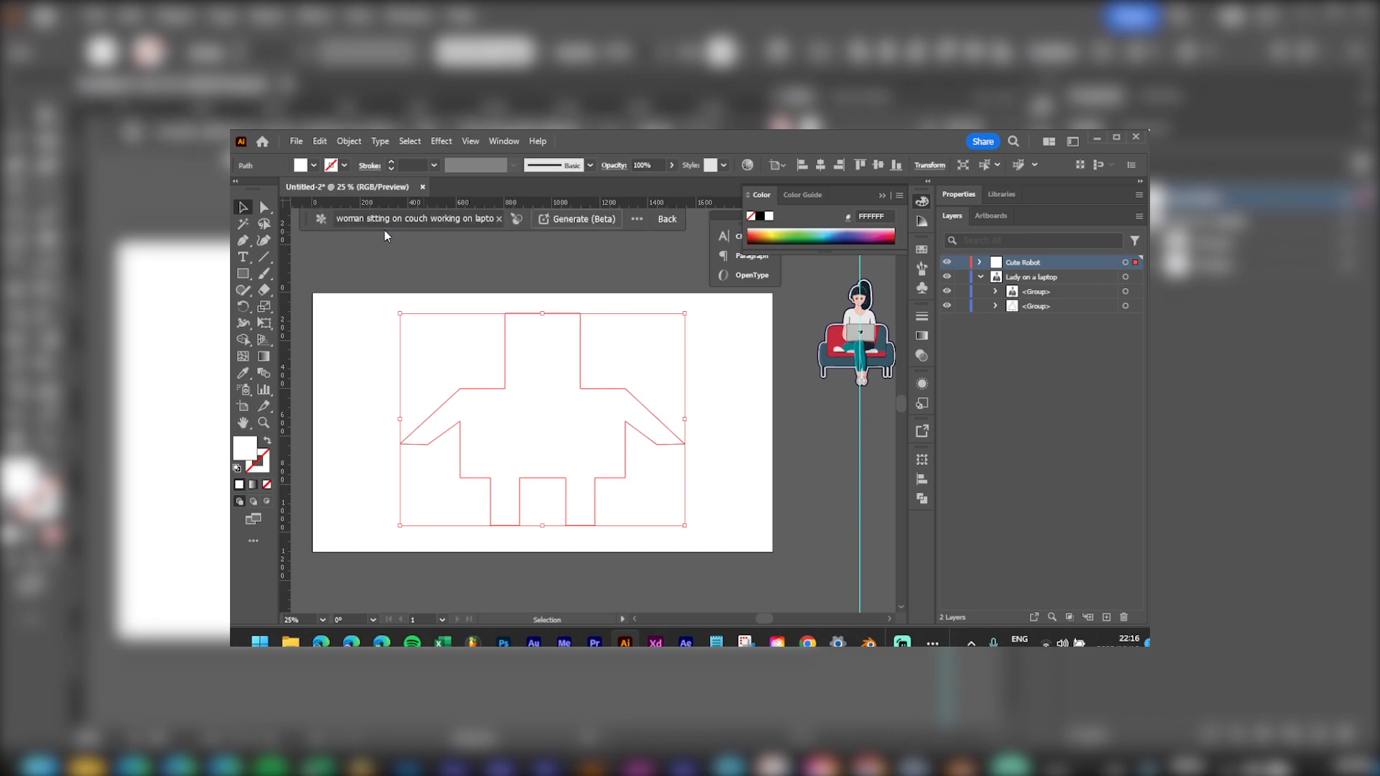
key("ctrl+a")
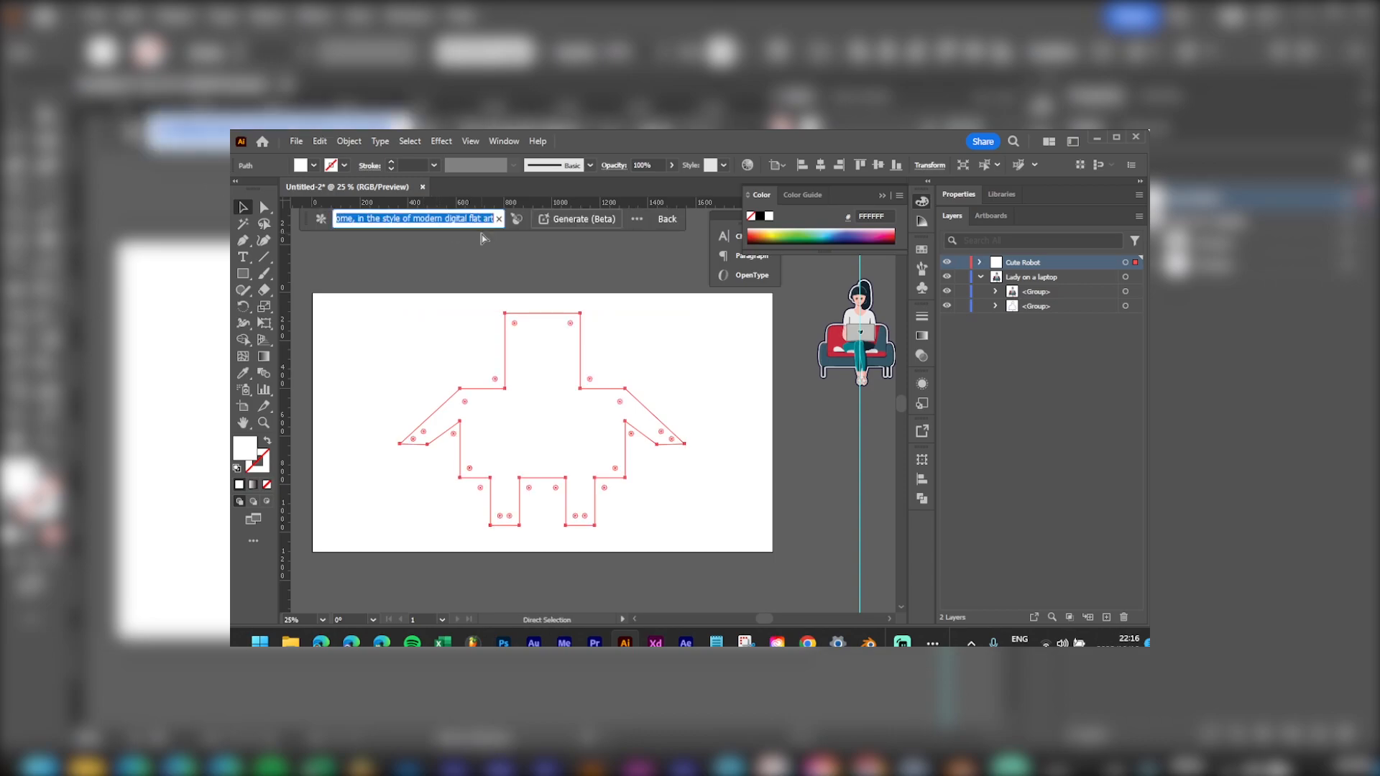
type("cute robot in a 3d")
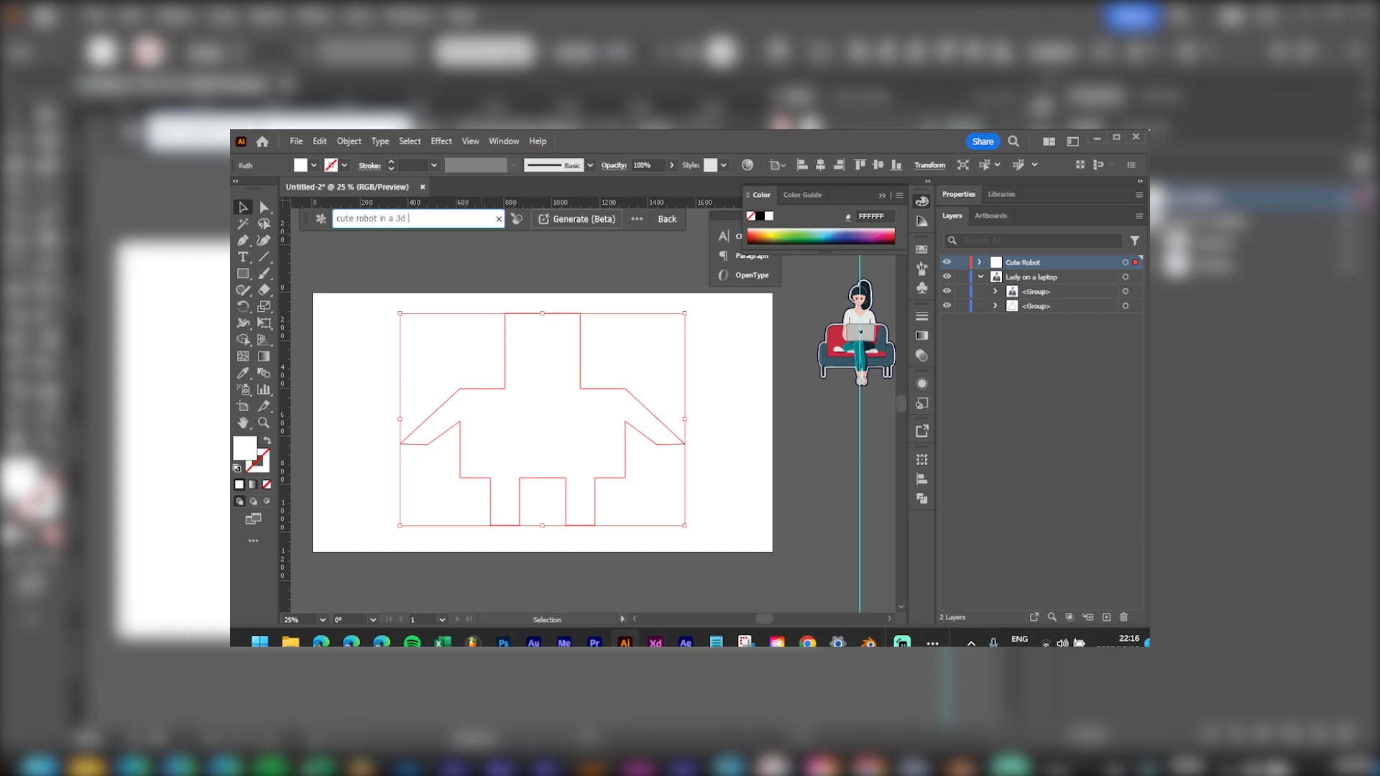
type("tion style")
left_click(565, 223)
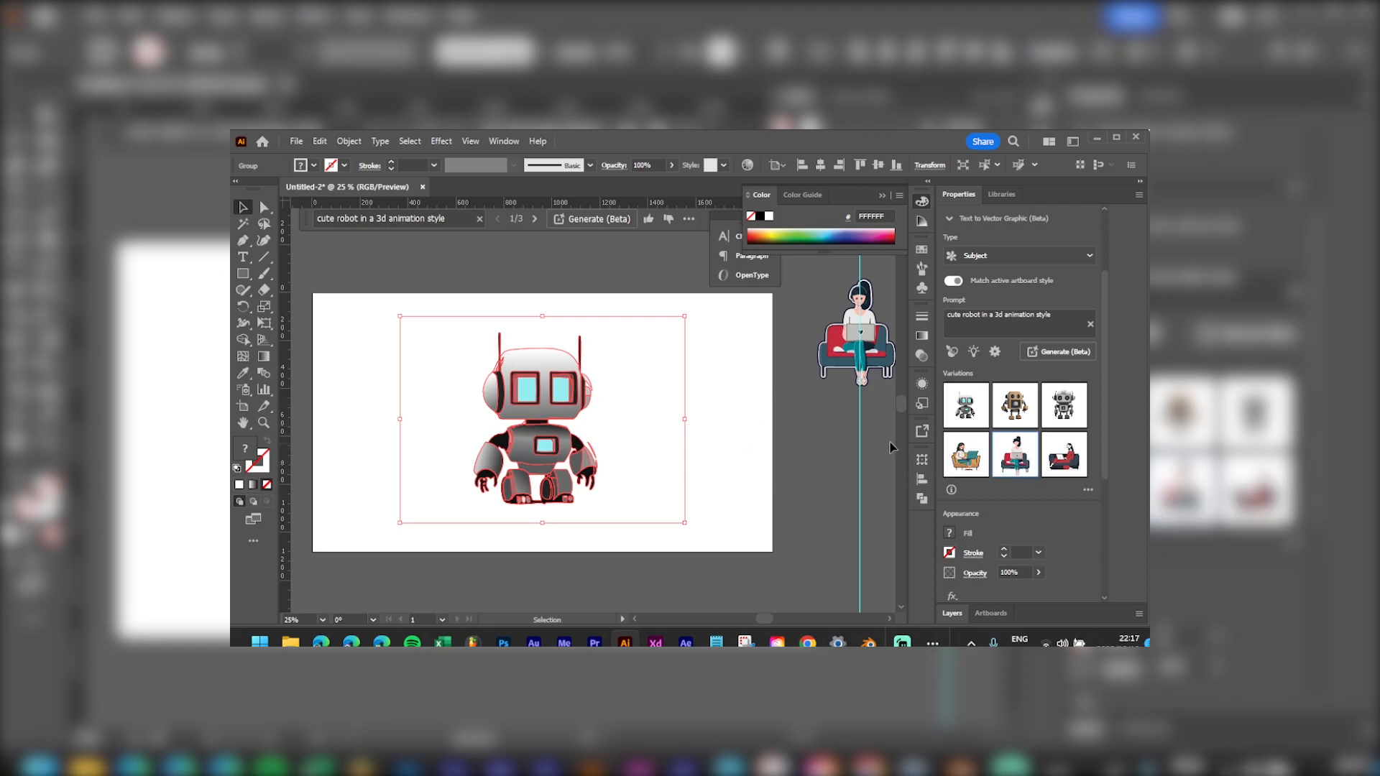
Step: Browse the generated robot variations and settle on one for the artboard
left_click(1015, 417)
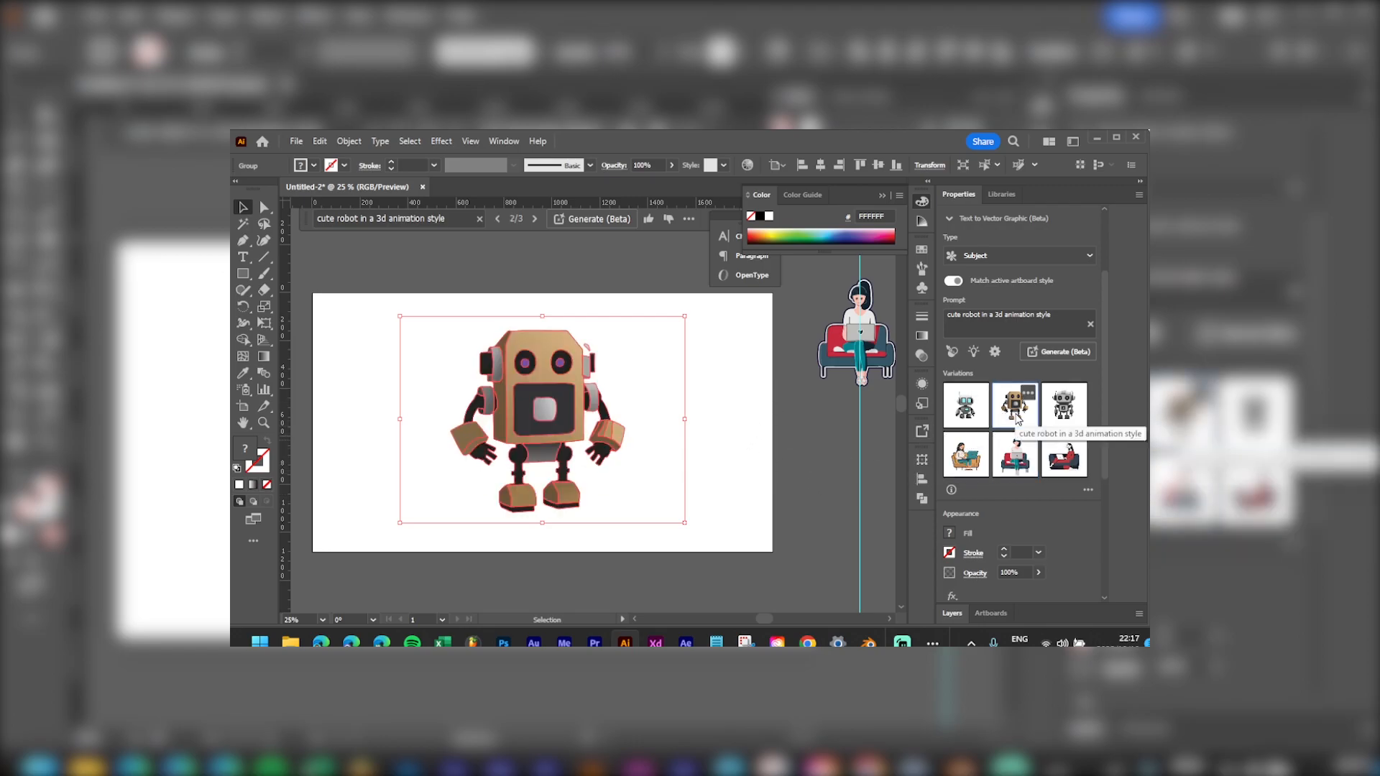
left_click(1065, 417)
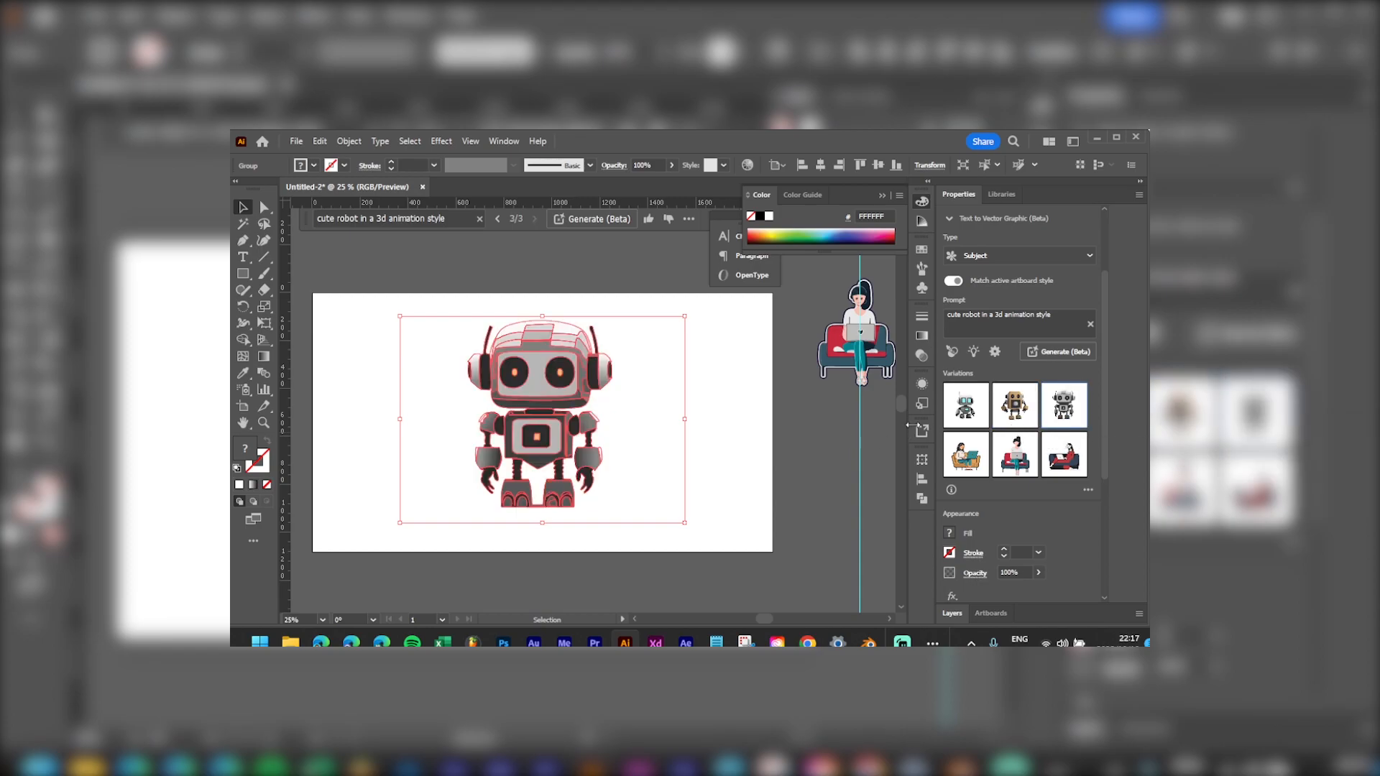
left_click(967, 409)
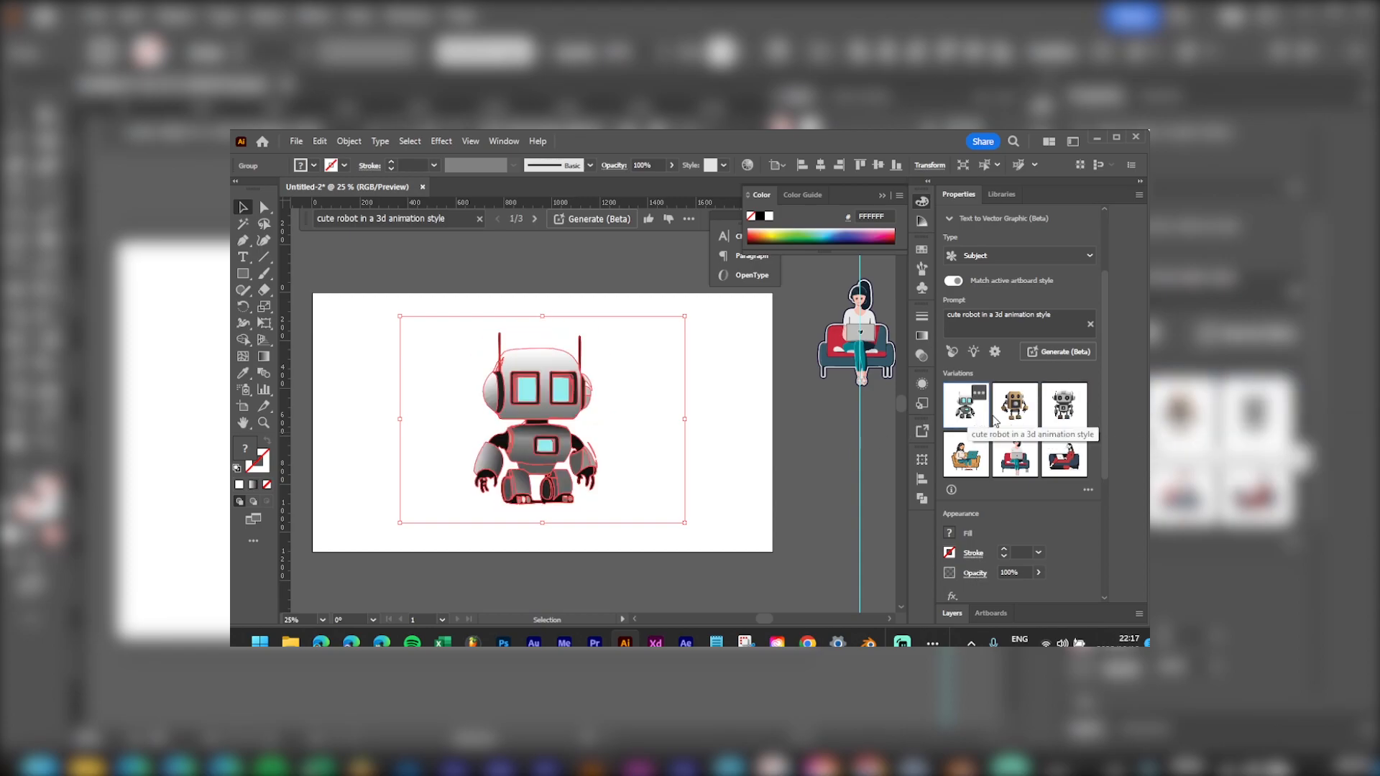
left_click(1059, 420)
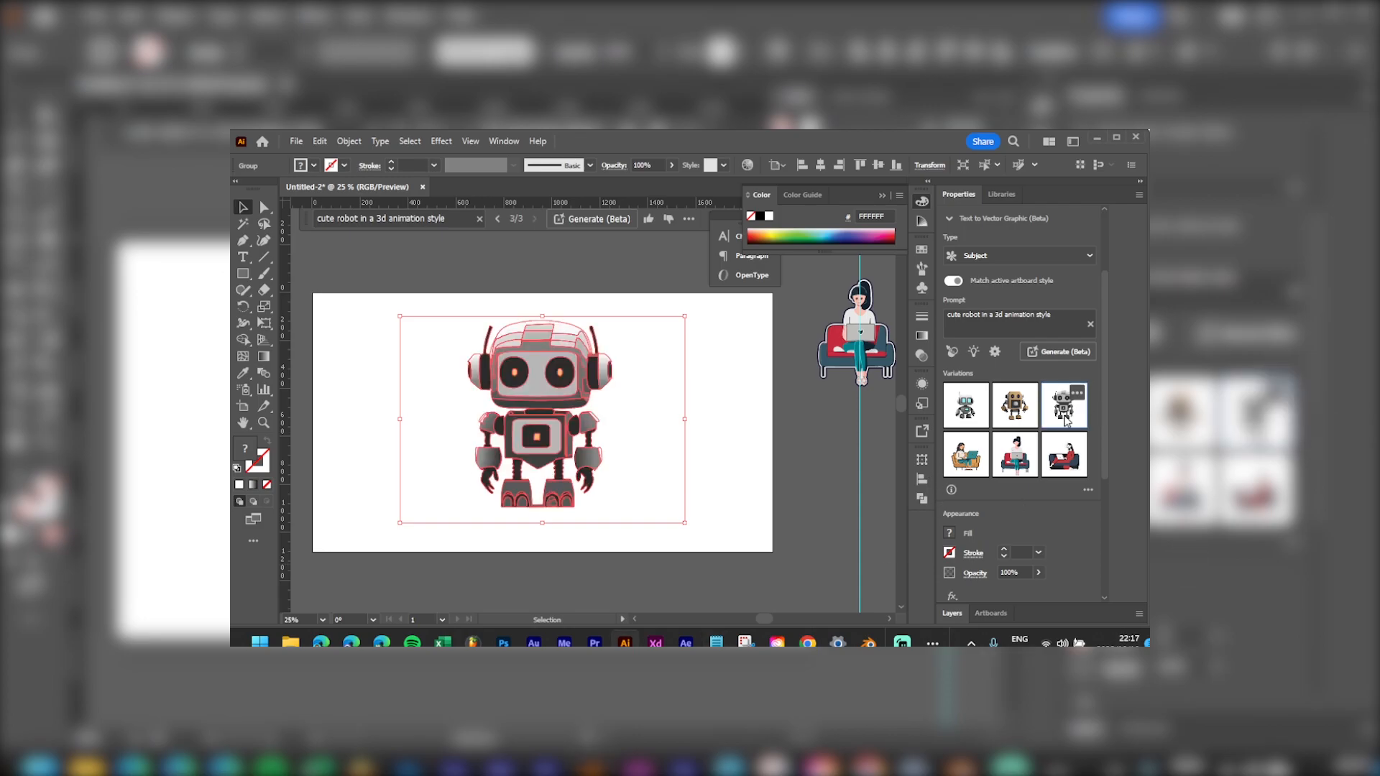
left_click(958, 422)
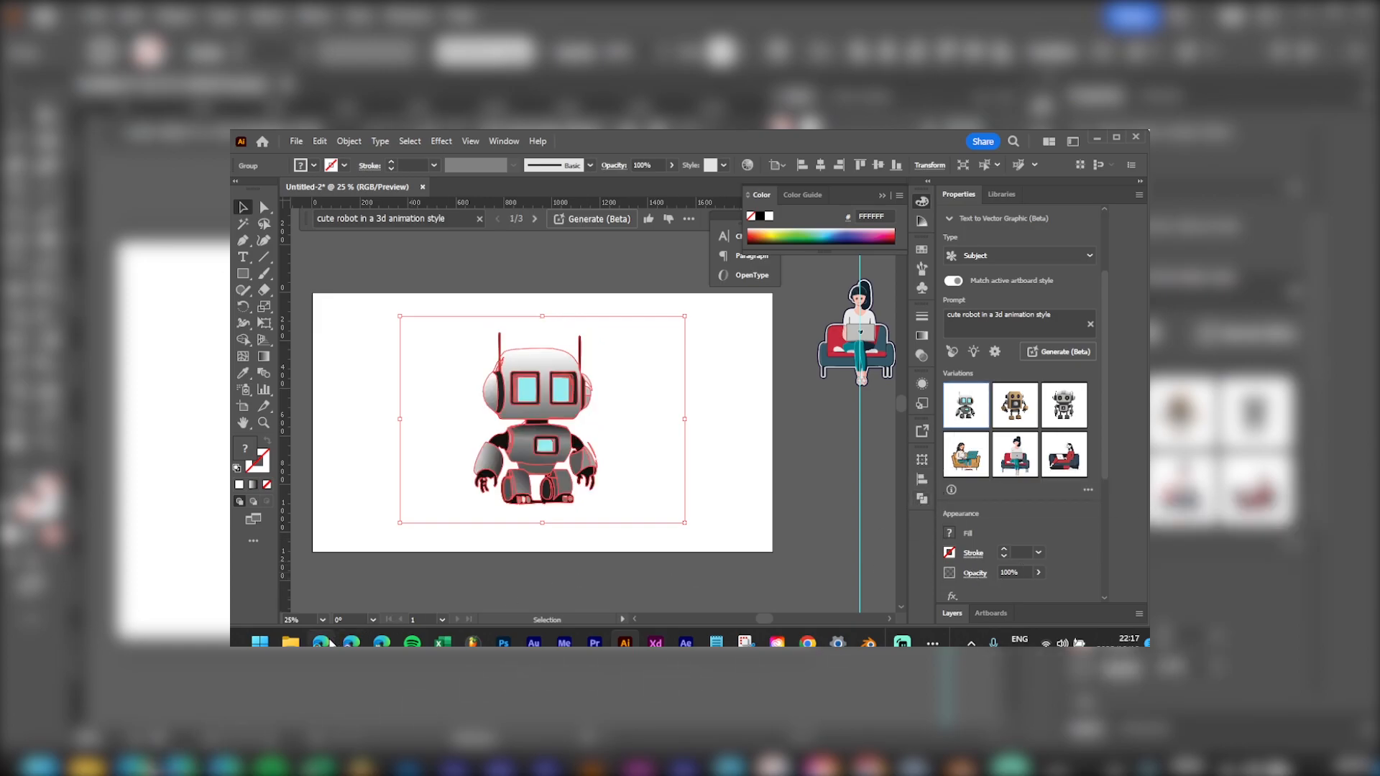
Step: Collapse the side panels, zoom out to the whole artboard, and select the robot group
left_click(745, 413)
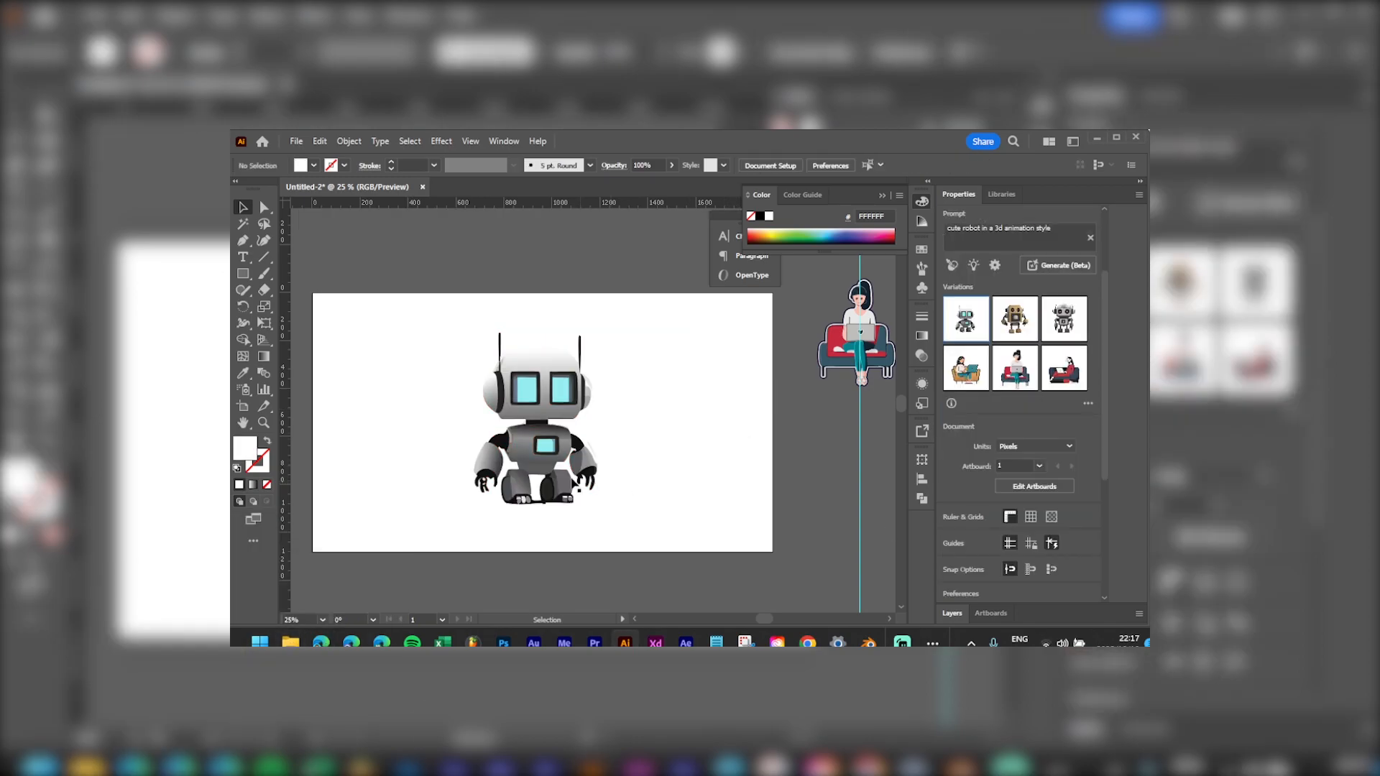
scroll(583, 466, "up", 1)
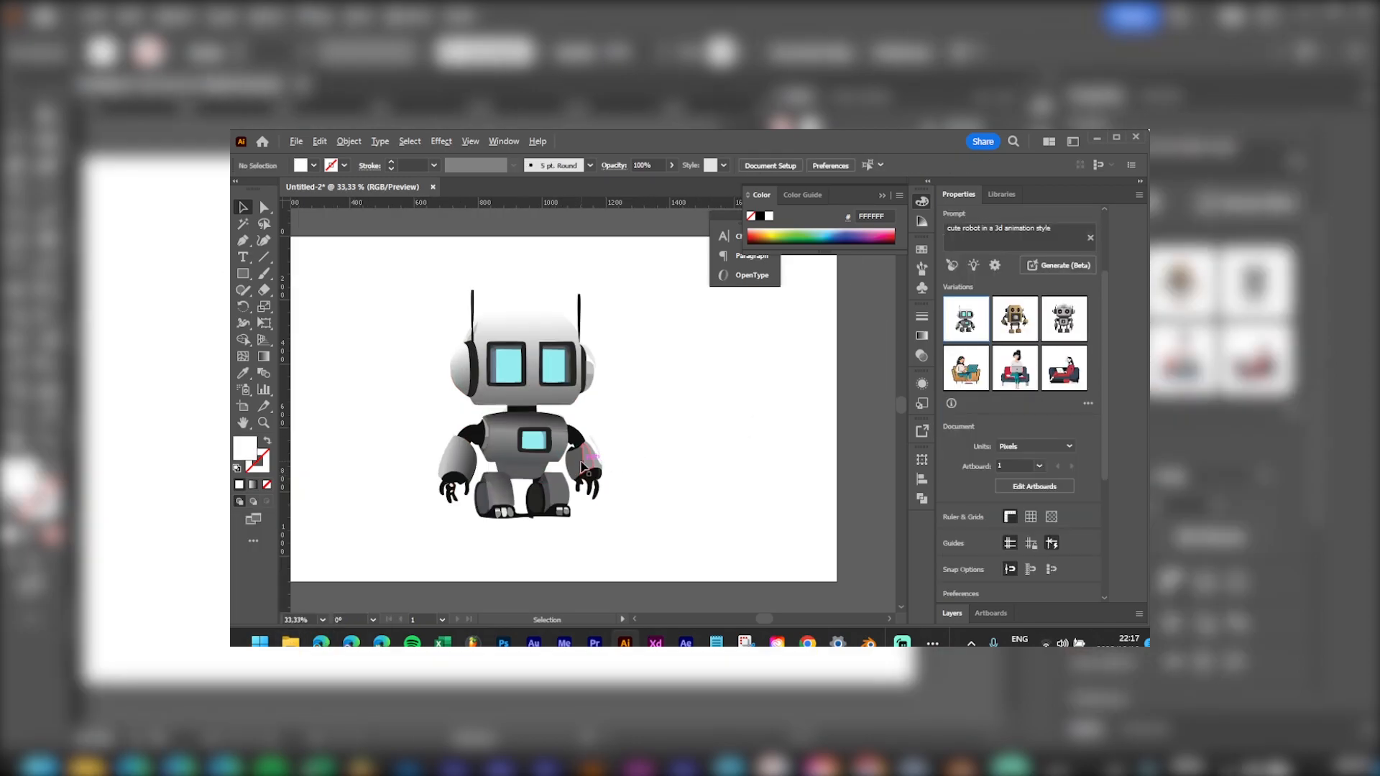
scroll(583, 466, "up", 1)
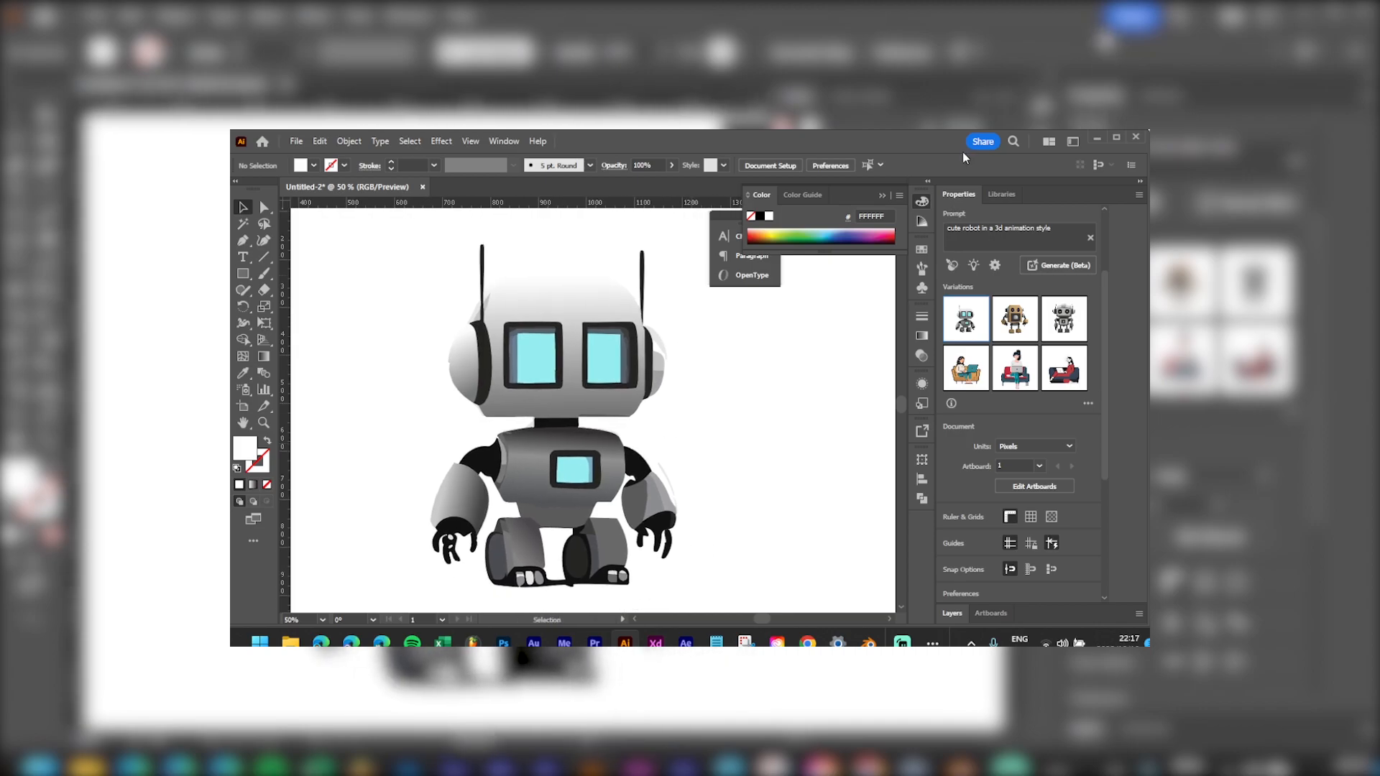
left_click(884, 195)
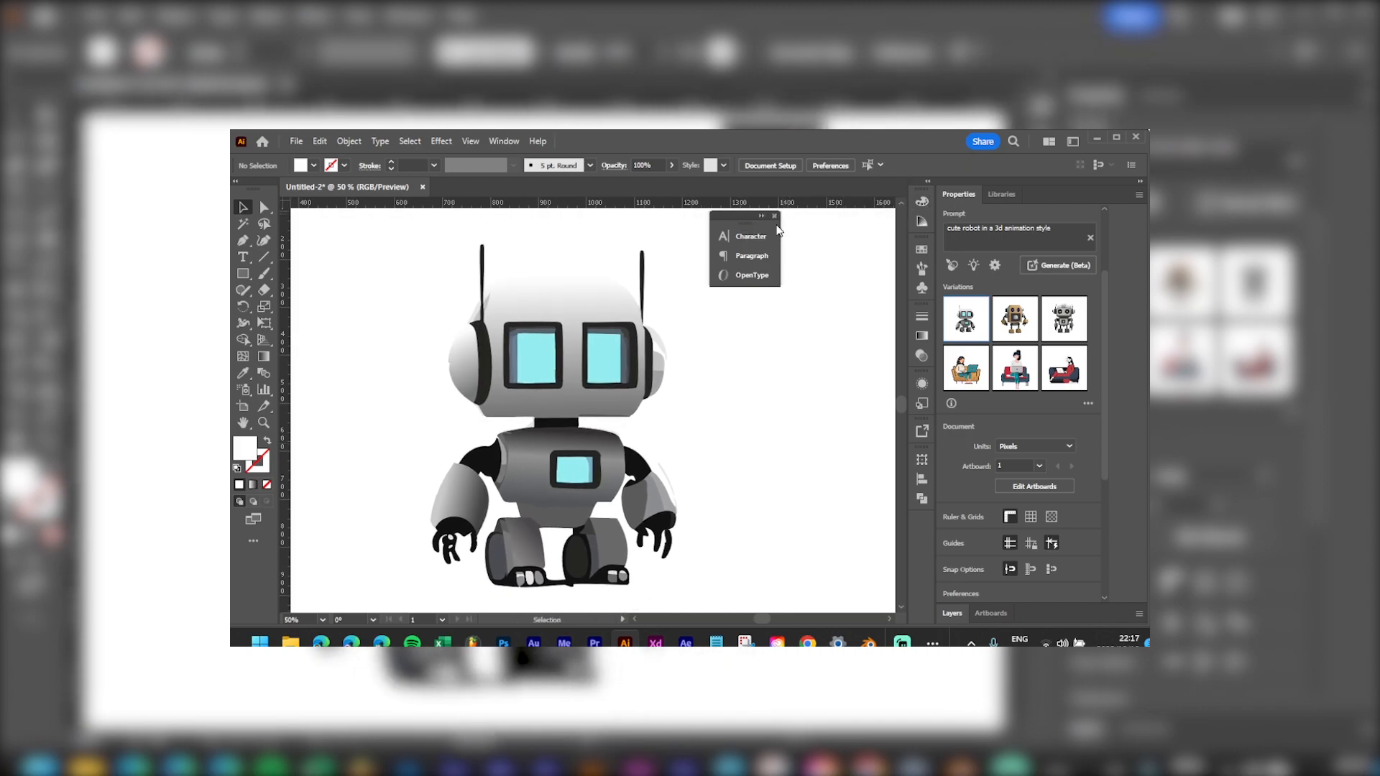
left_click(774, 215)
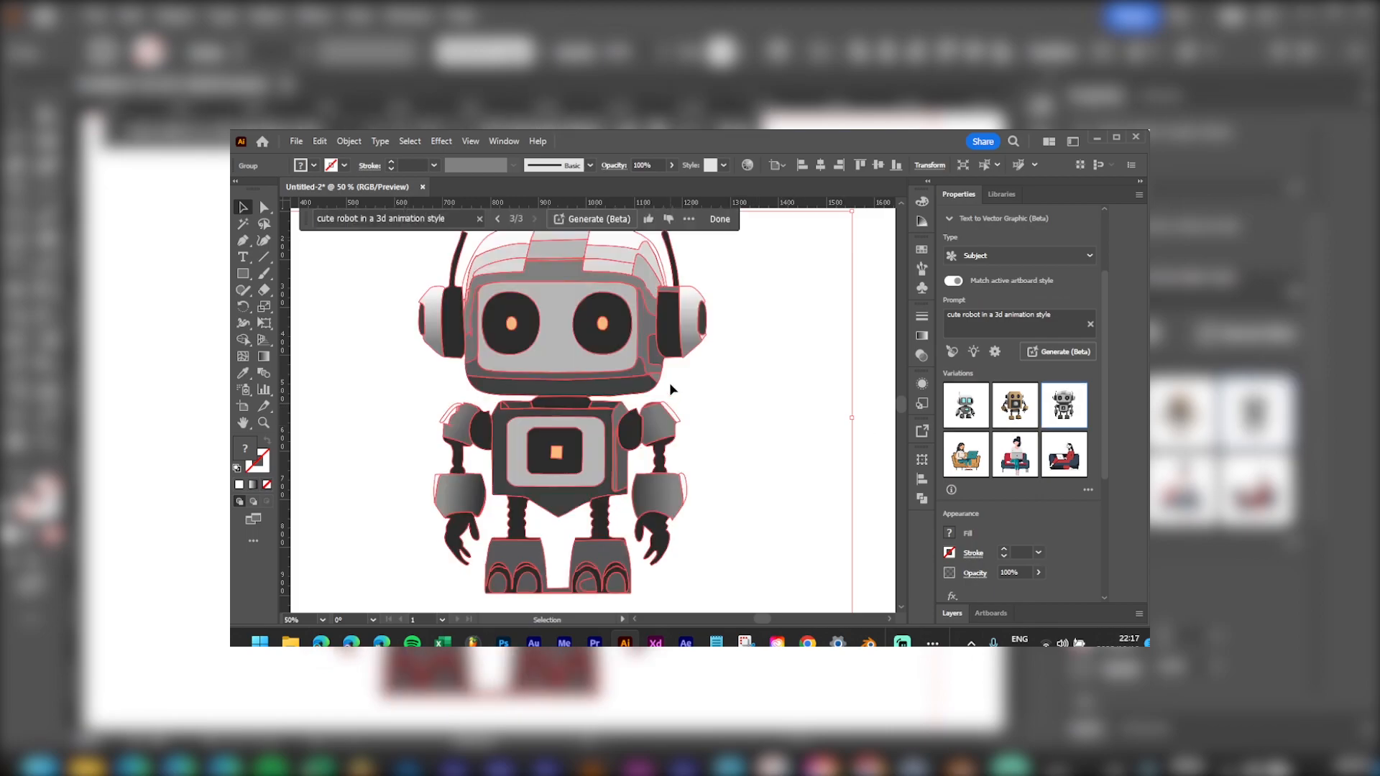
key("ctrl+minus")
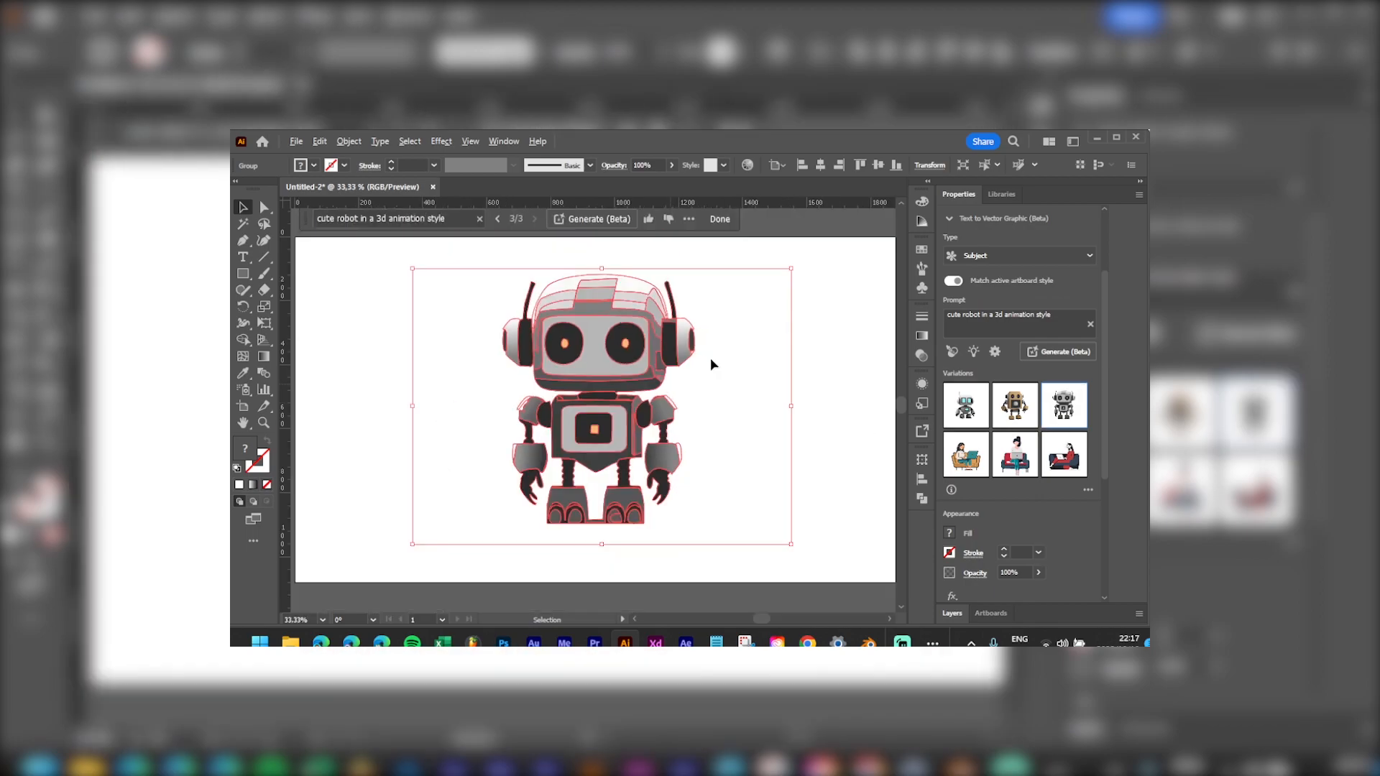
left_click(777, 357)
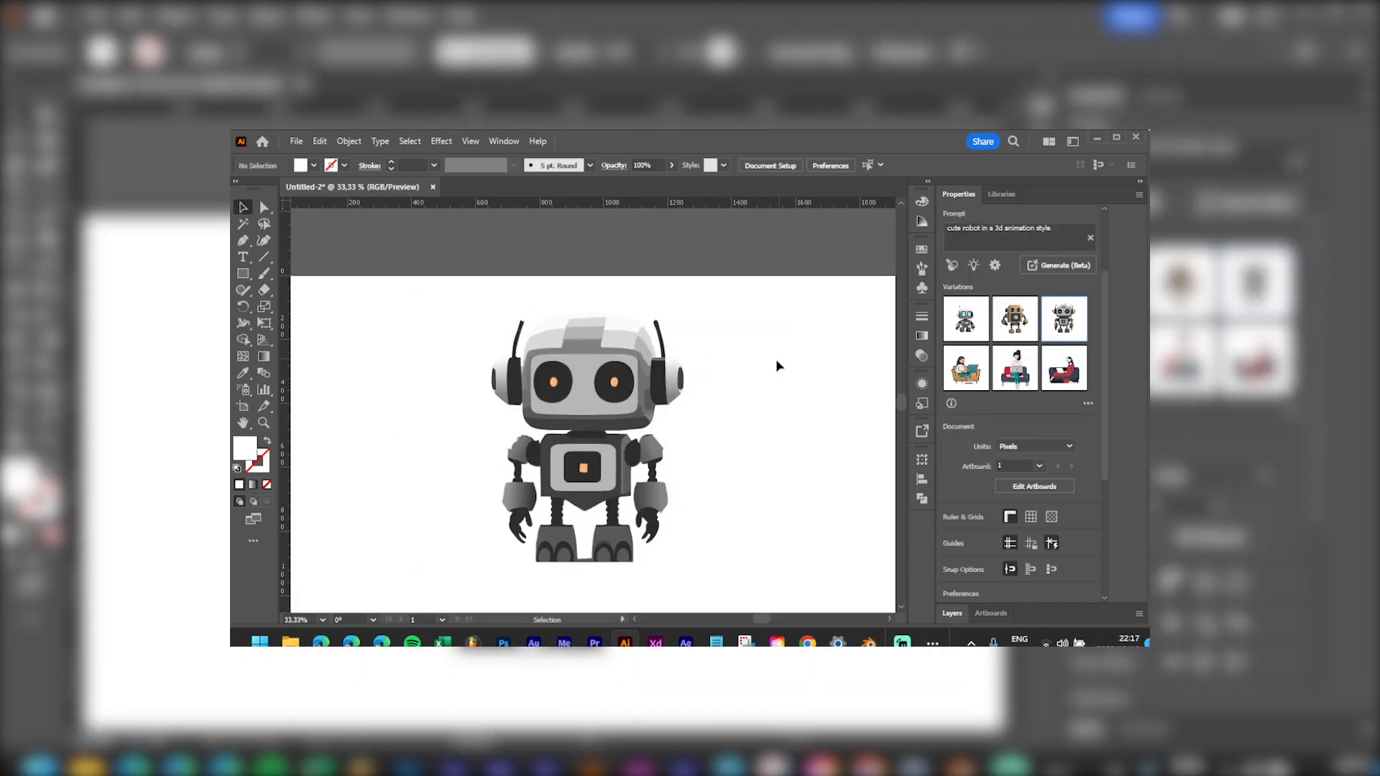
left_click(651, 415)
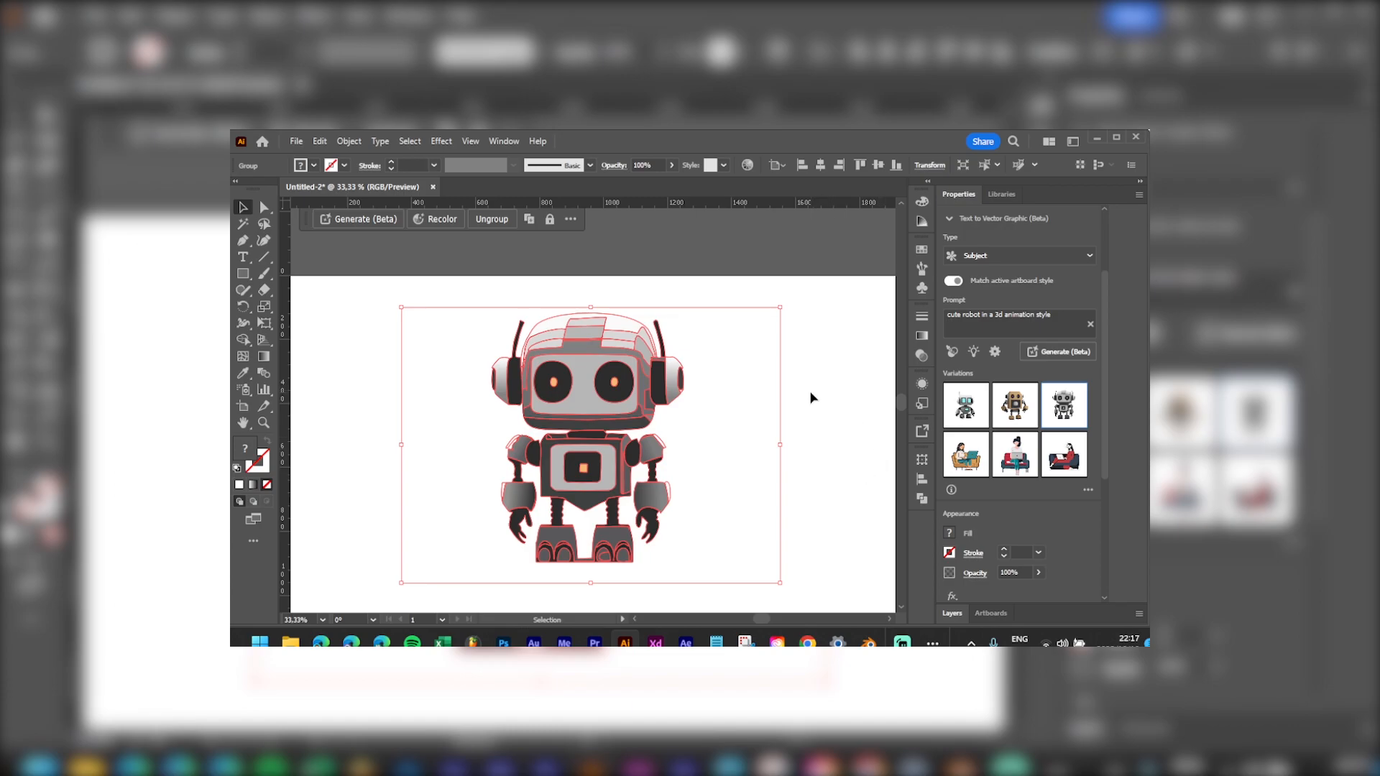
Step: Open Recolor, go into Advanced Options, and switch to Generative Recolor
left_click(440, 220)
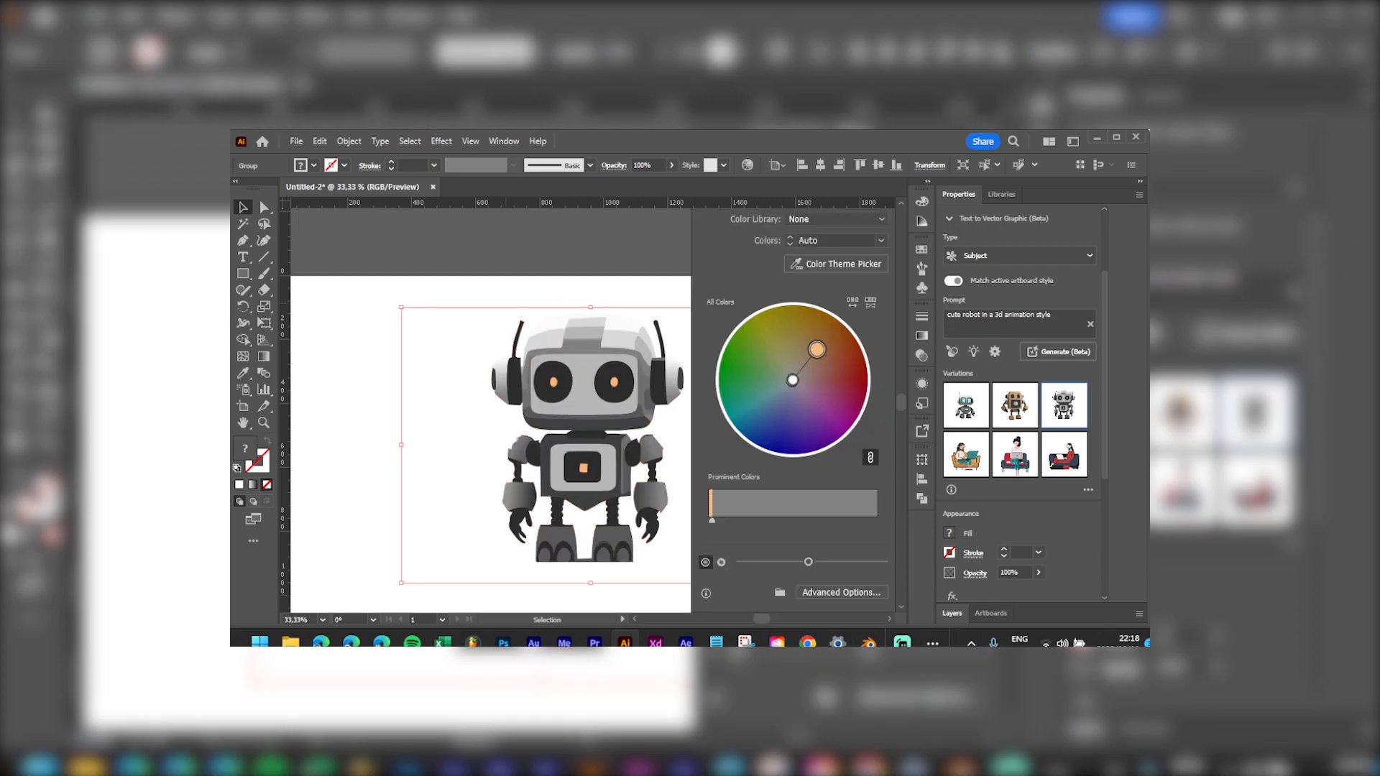
scroll(884, 247, "down", 1)
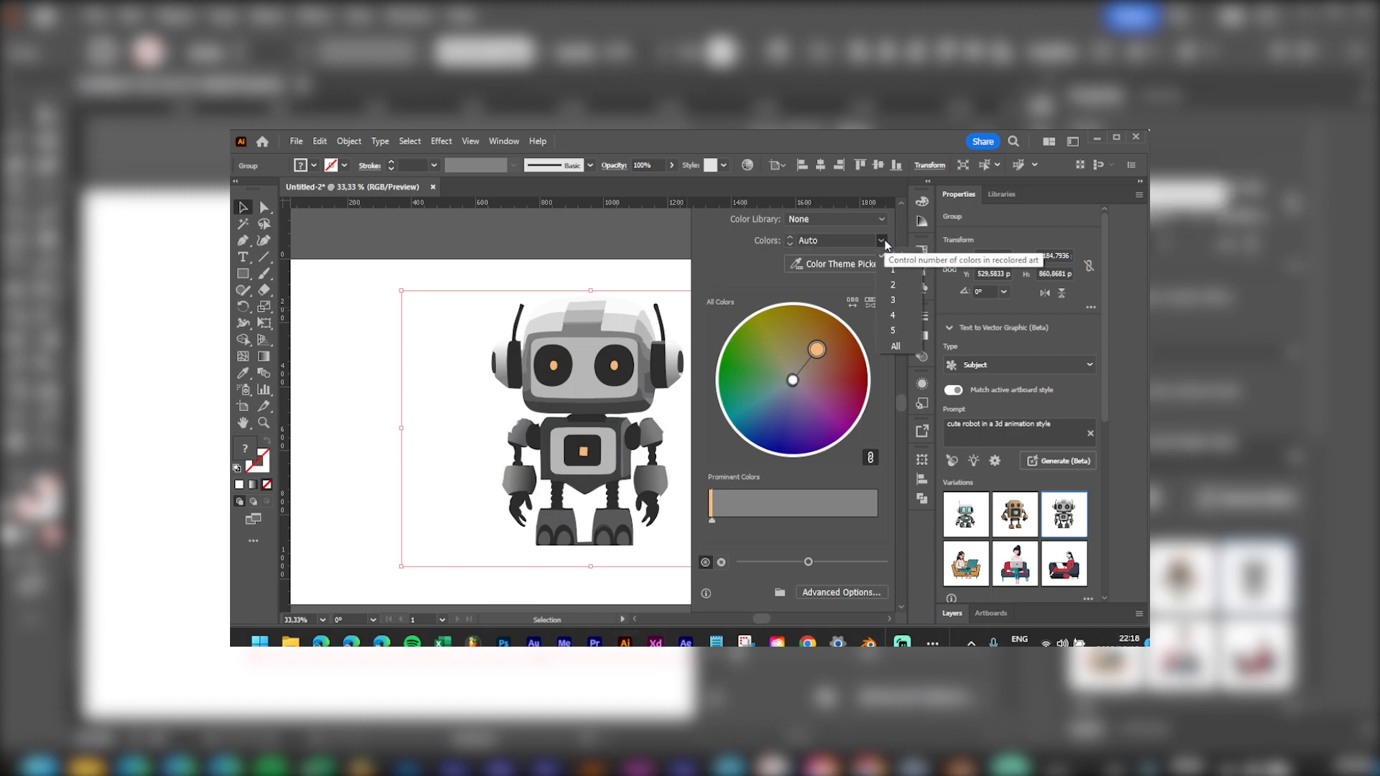
scroll(851, 601, "down", 1)
left_click(834, 592)
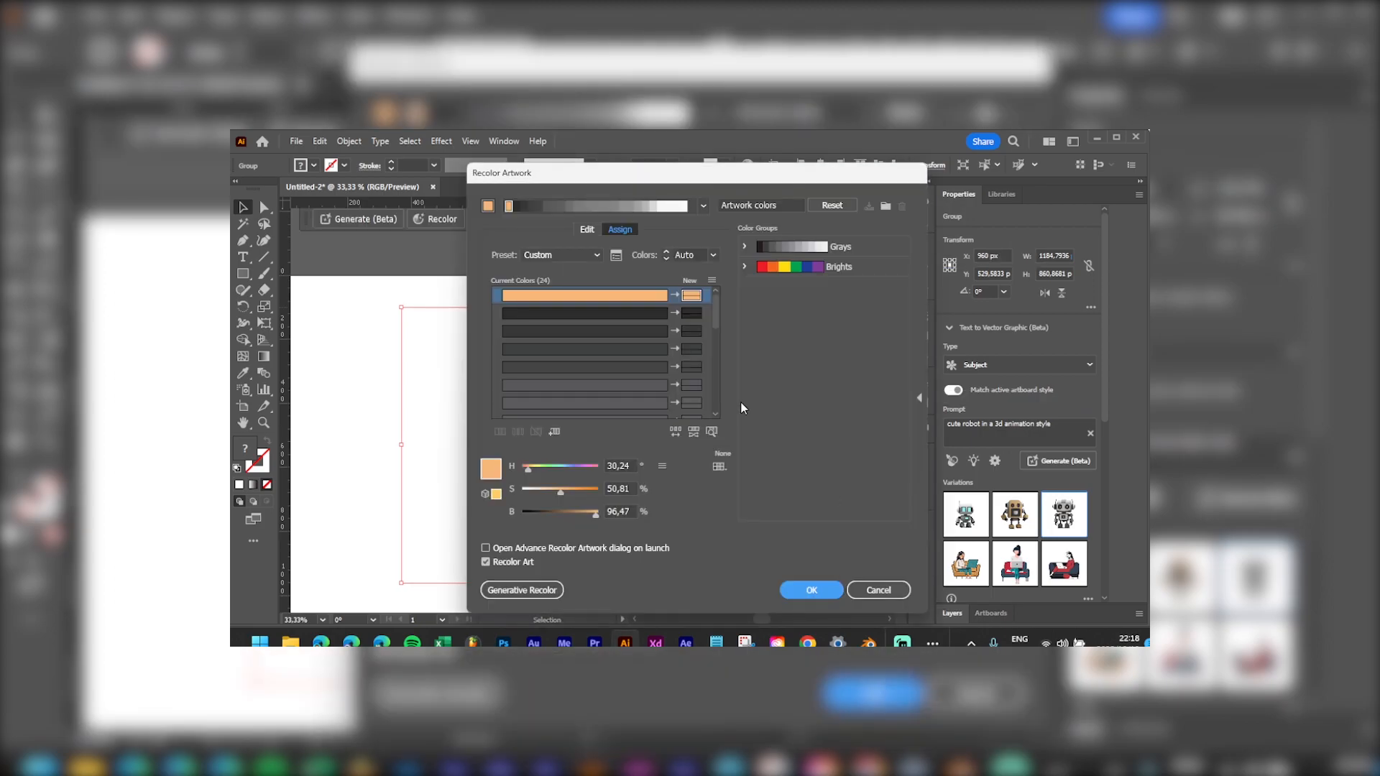
left_click(556, 593)
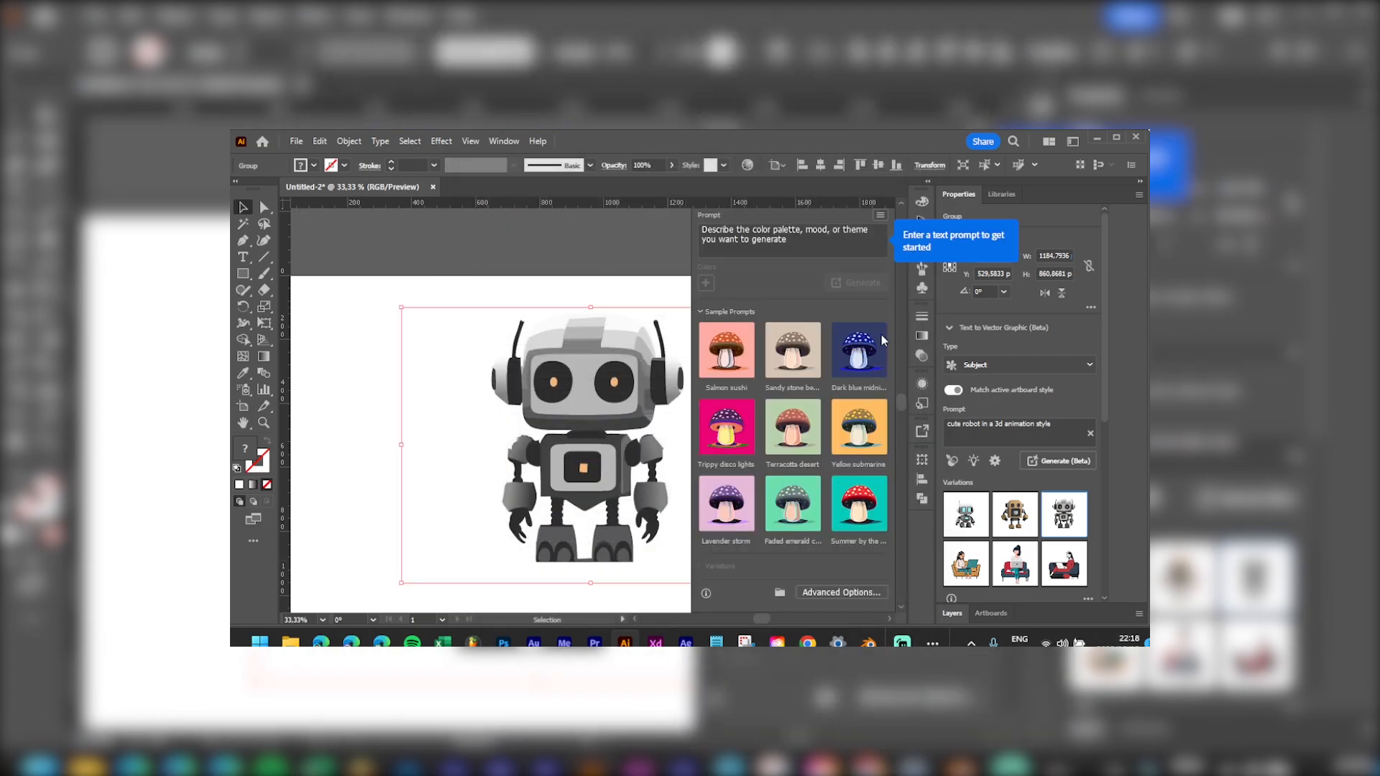
Step: Generate recolours from the 'Trippy disco lights' sample prompt and preview several variations
left_click(724, 466)
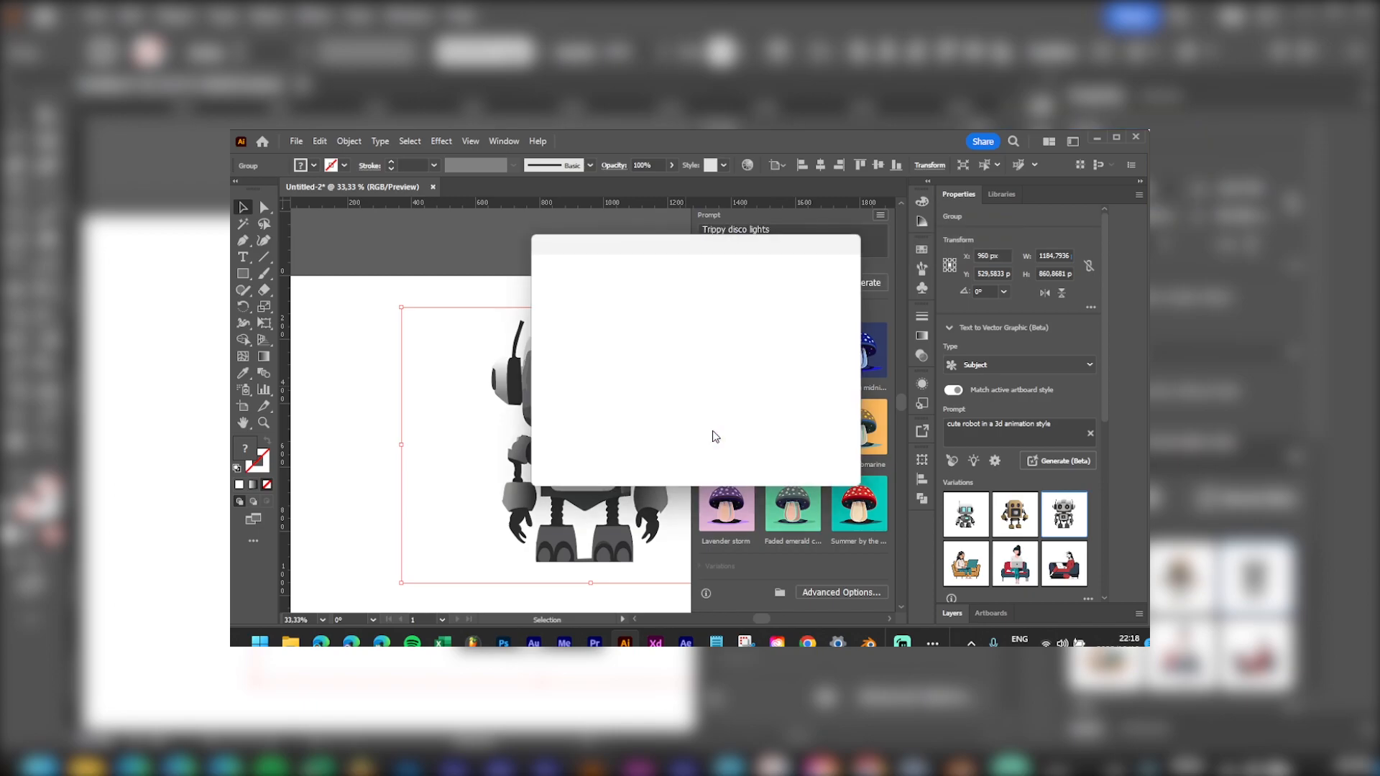
left_click(768, 460)
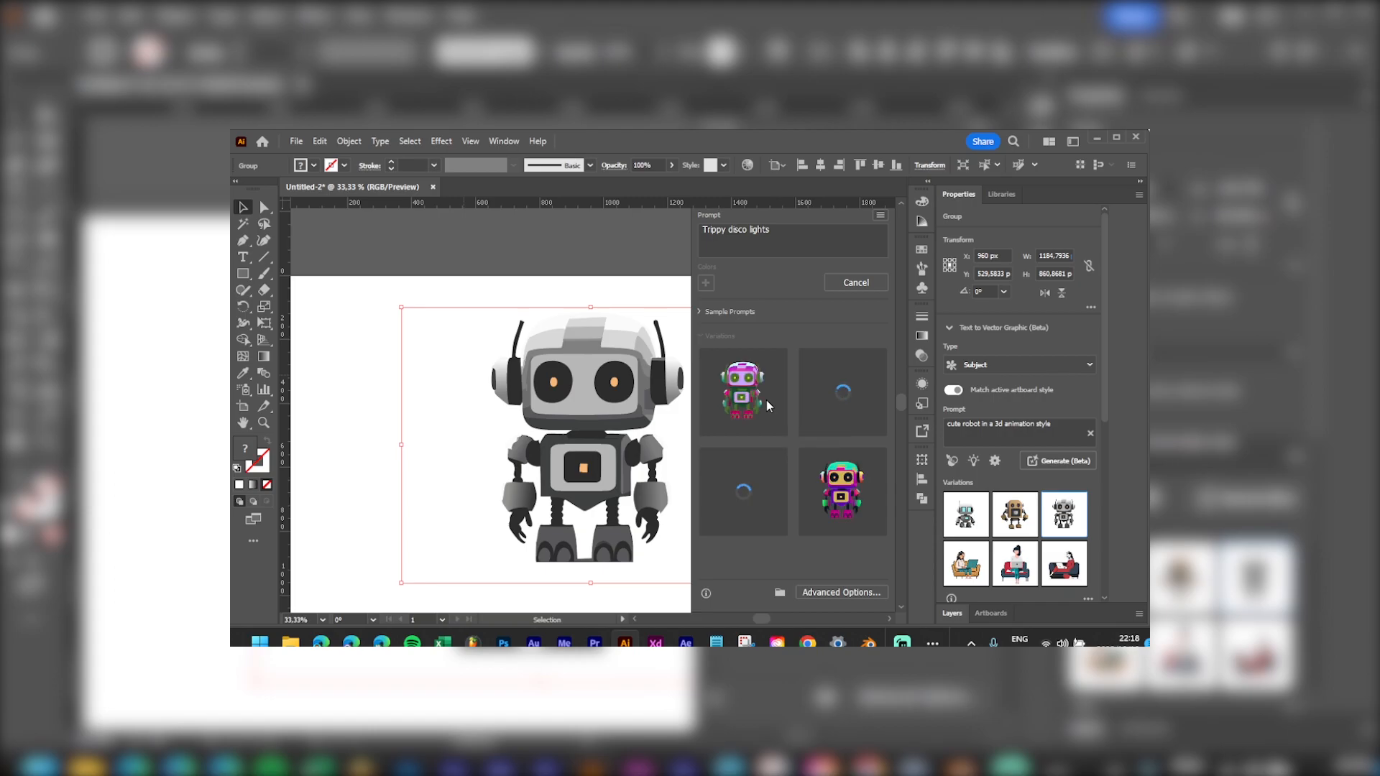
left_click(829, 486)
left_click(861, 401)
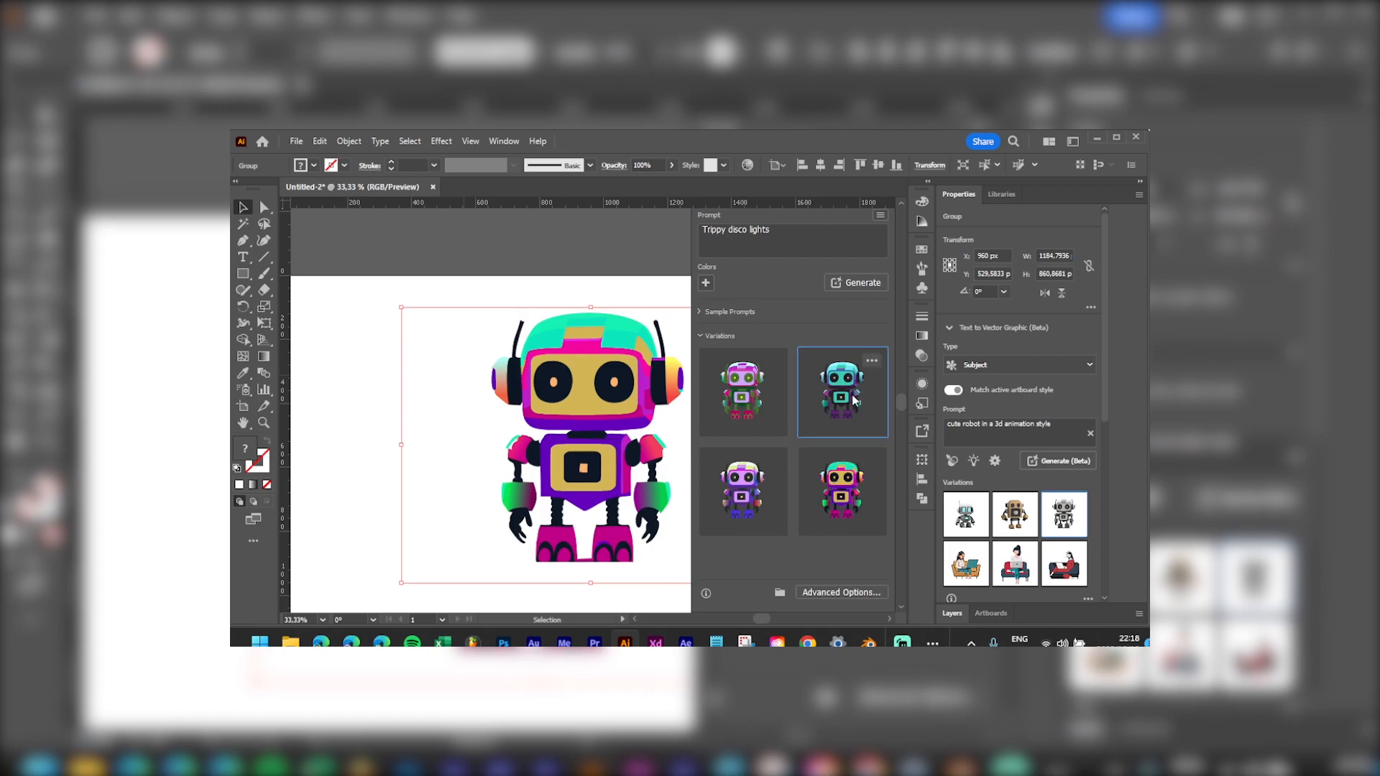
left_click(758, 506)
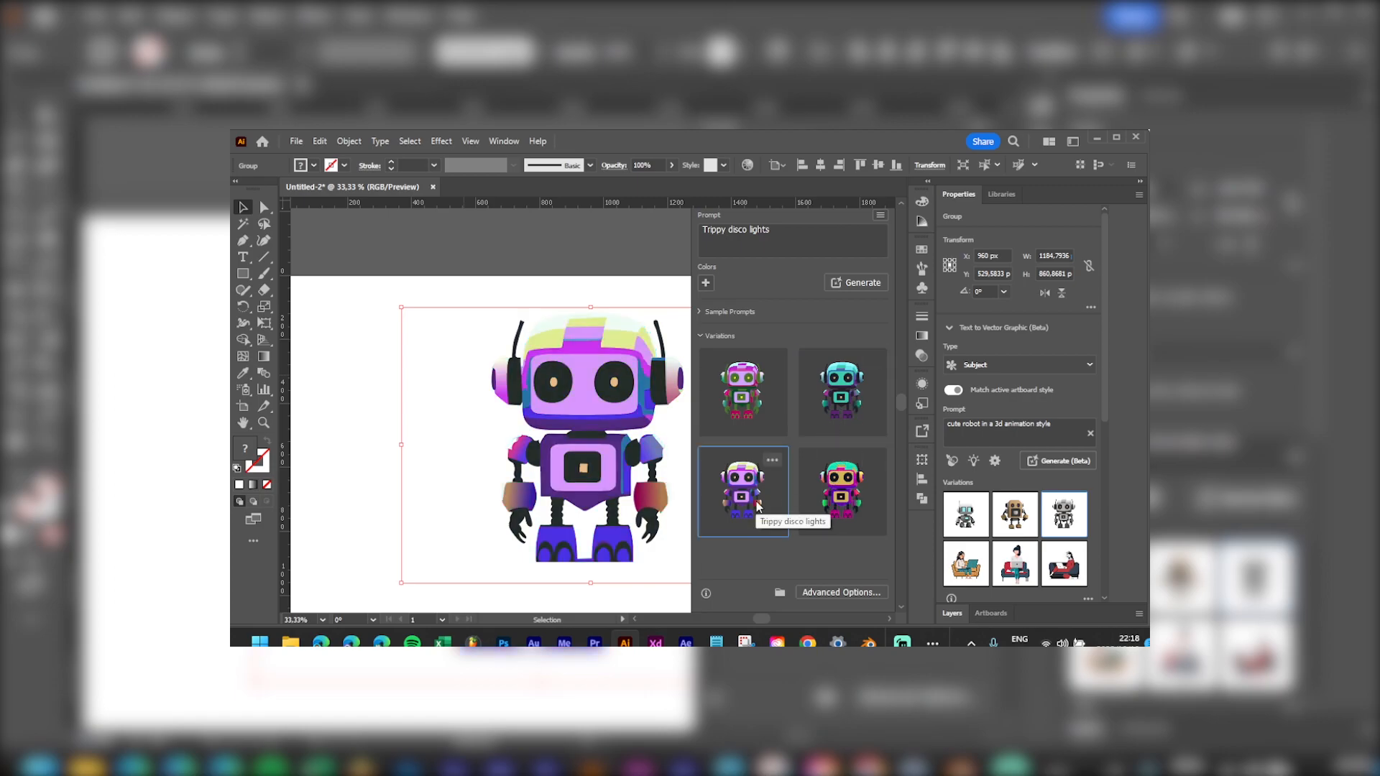
left_click(744, 389)
Step: Generate 'Summer by the sea' recolours and keep the teal-and-beige variation
left_click(700, 312)
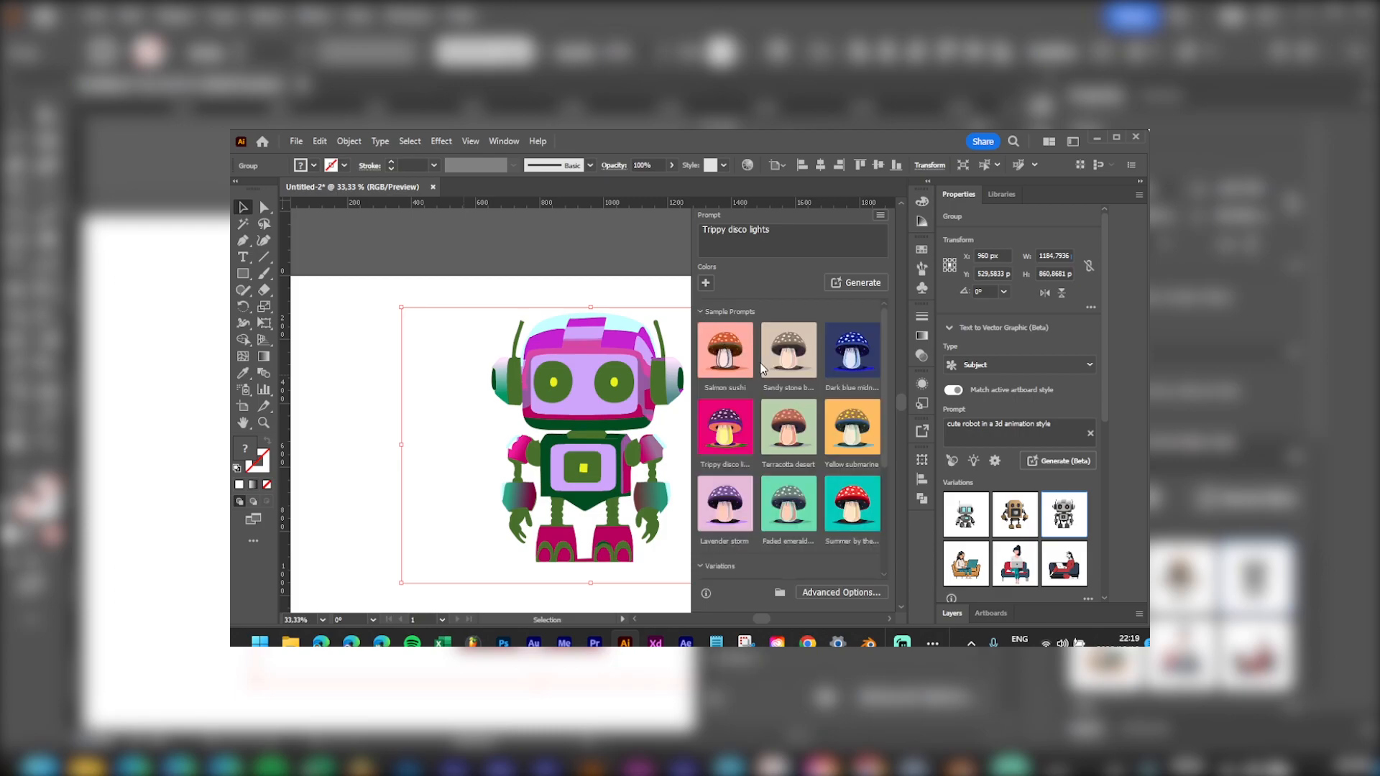
scroll(793, 465, "down", 2)
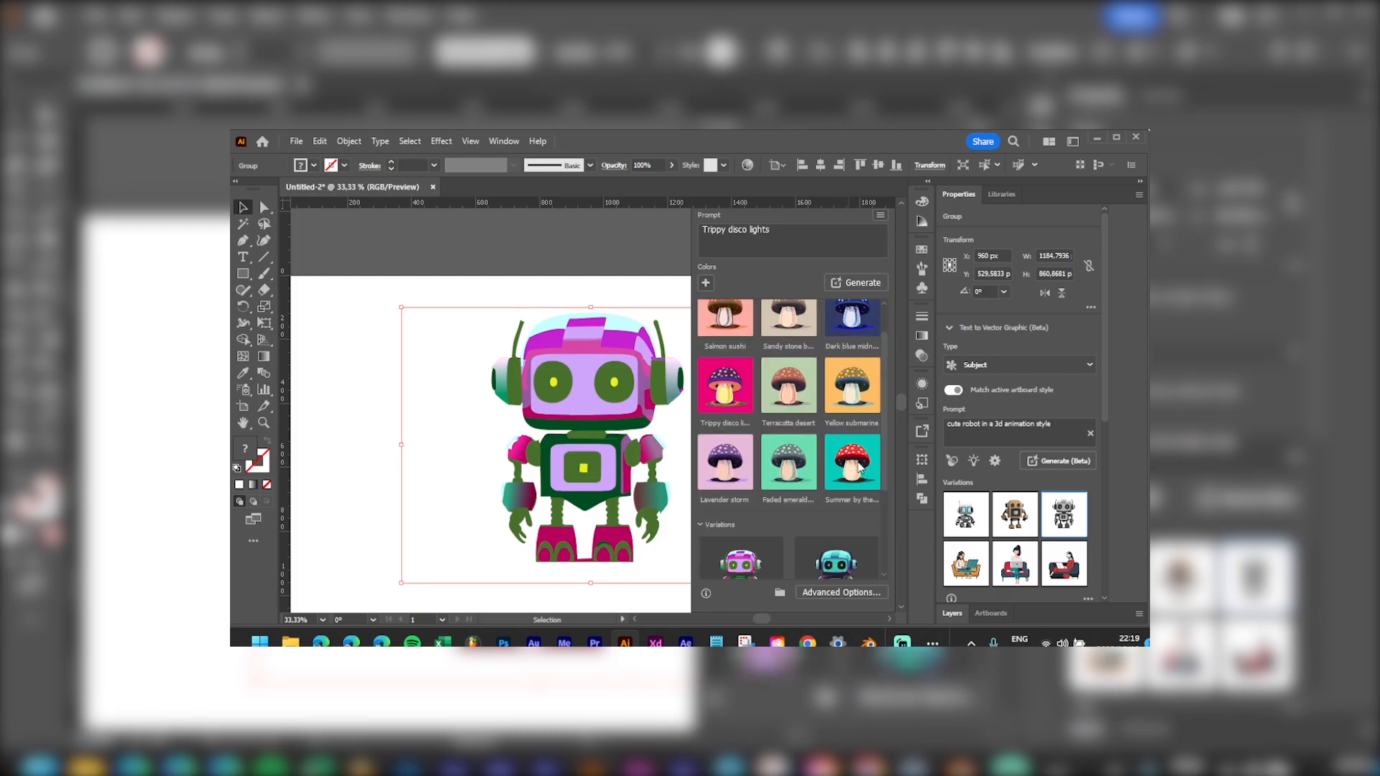
left_click(860, 468)
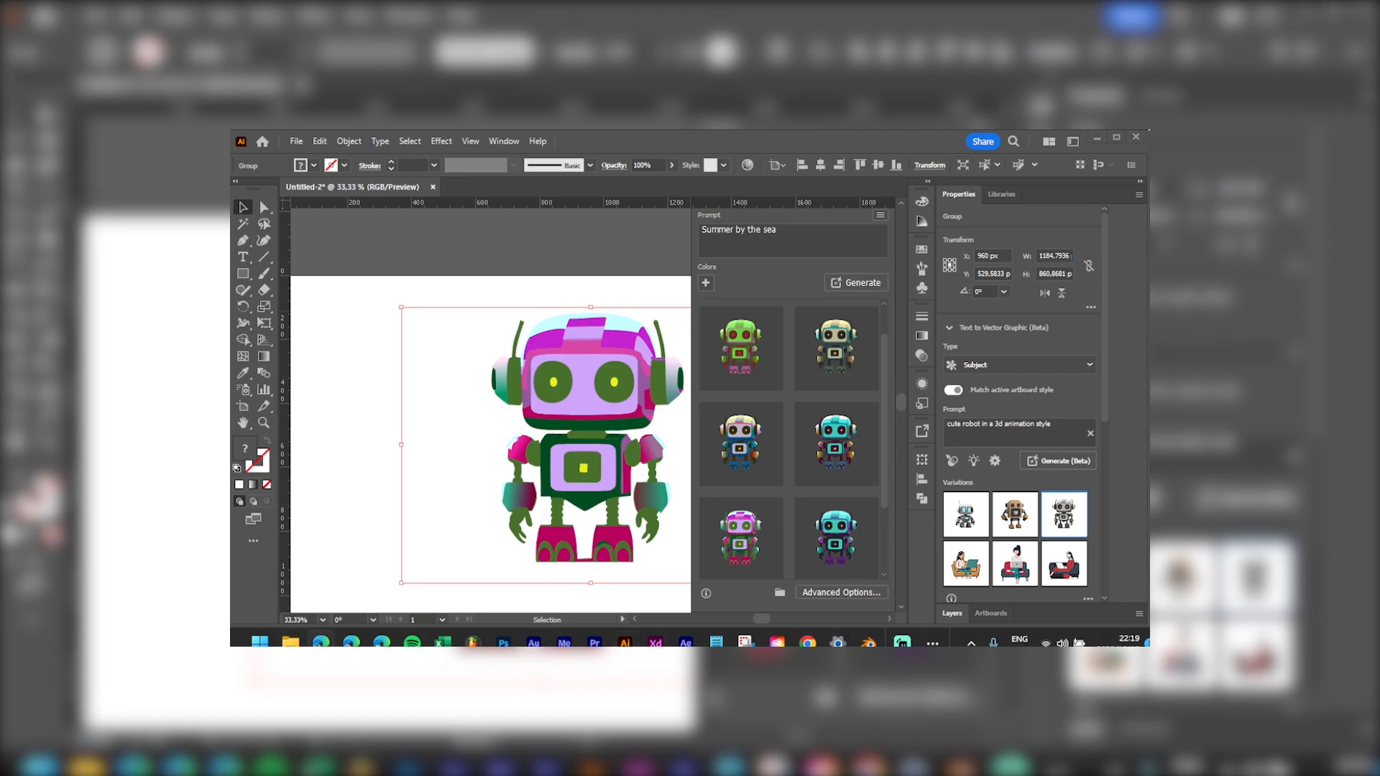
left_click(844, 366)
left_click(839, 417)
left_click(747, 444)
left_click(744, 352)
left_click(821, 375)
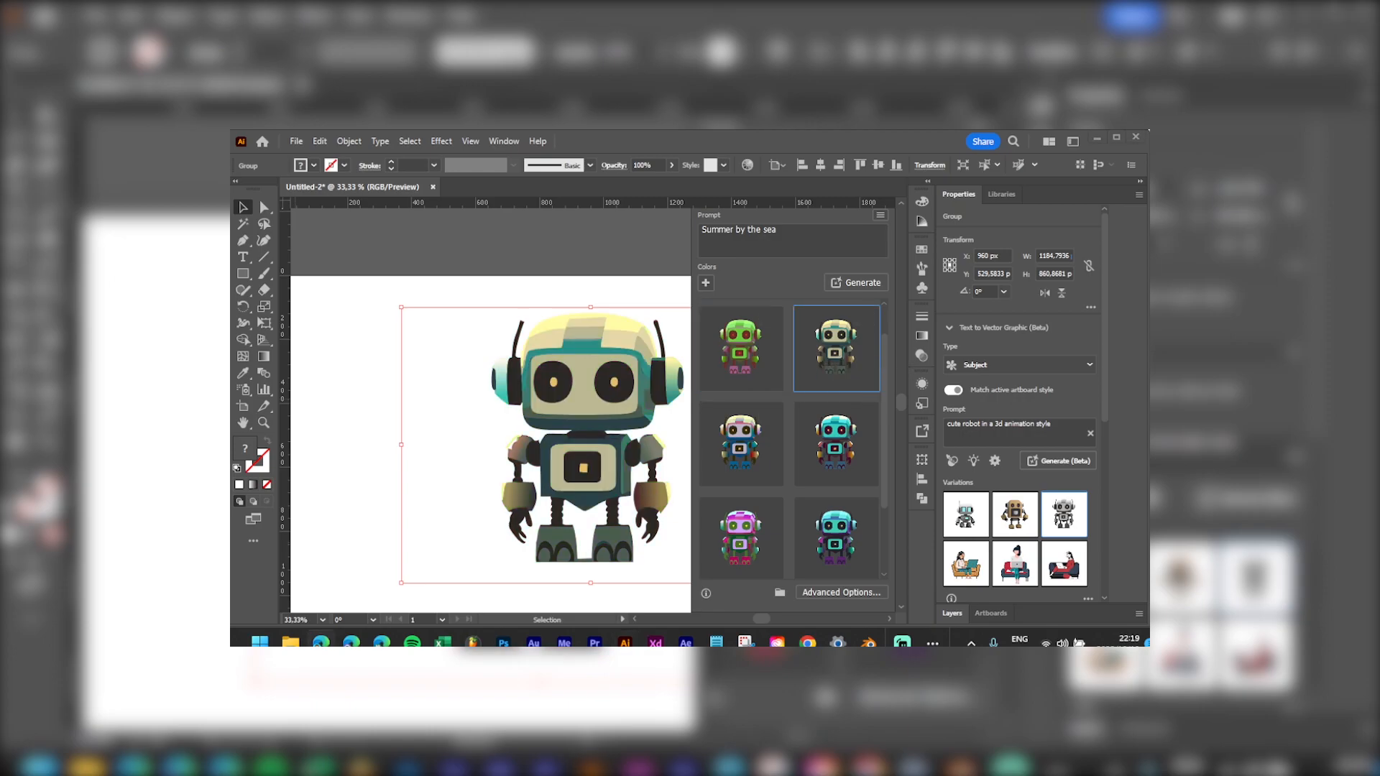
Step: Generate recolours from the prompt 'halloween'
left_click(808, 240)
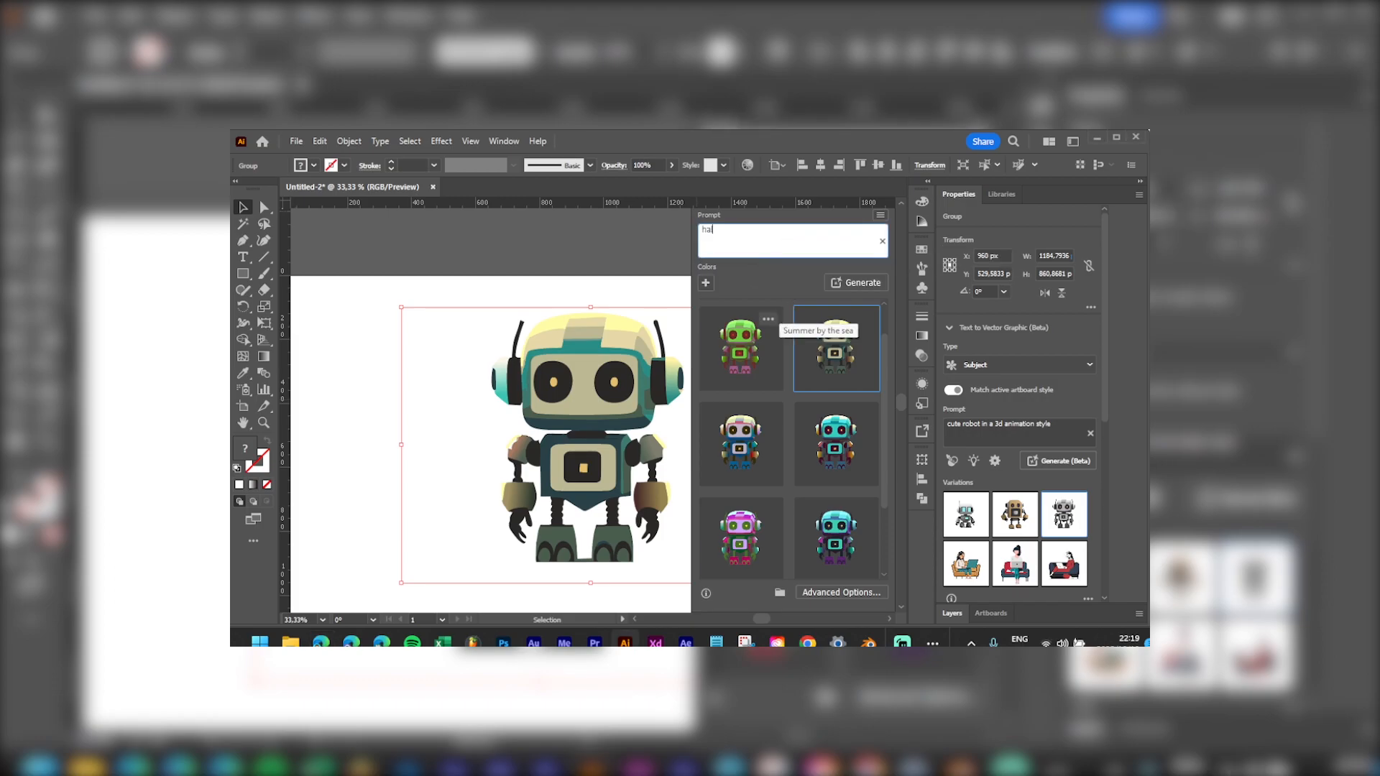
type("halloween")
key("Return")
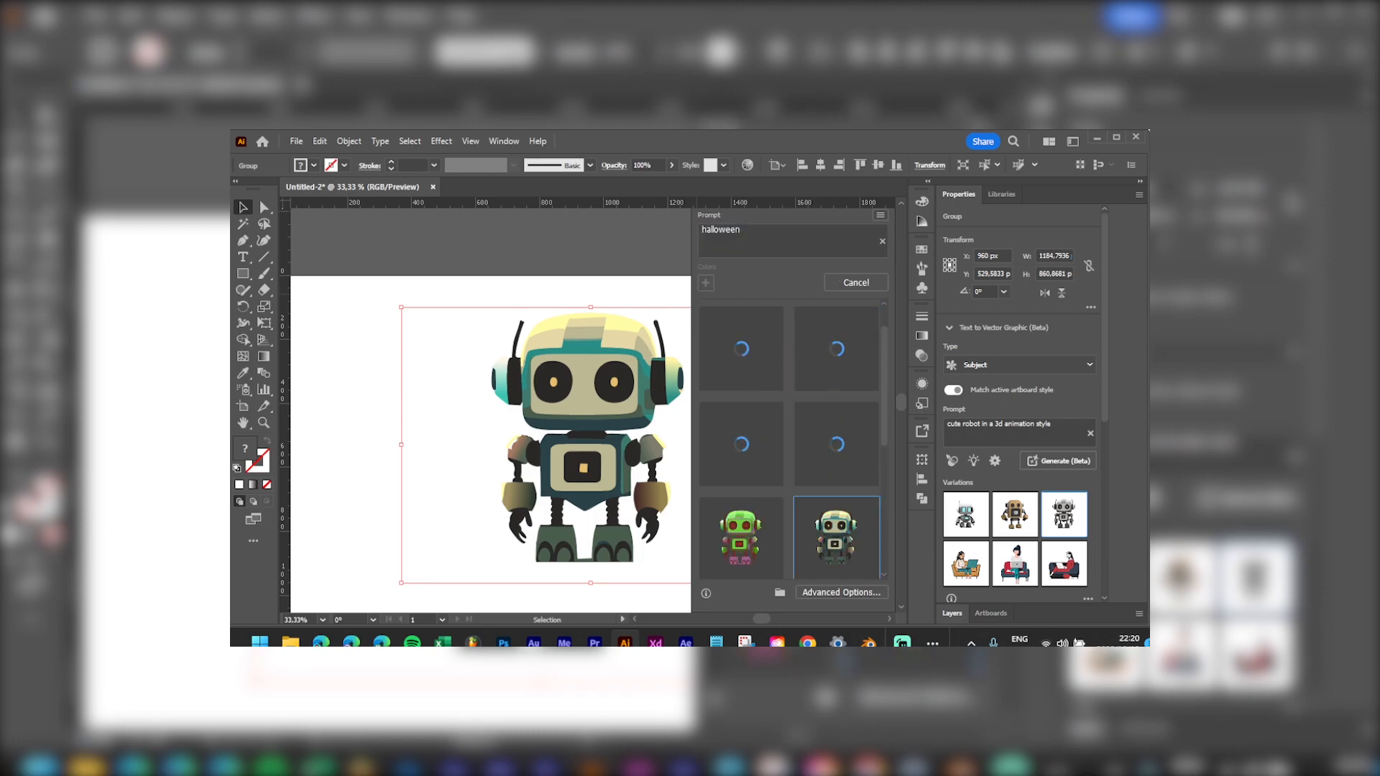
key("alt+Tab")
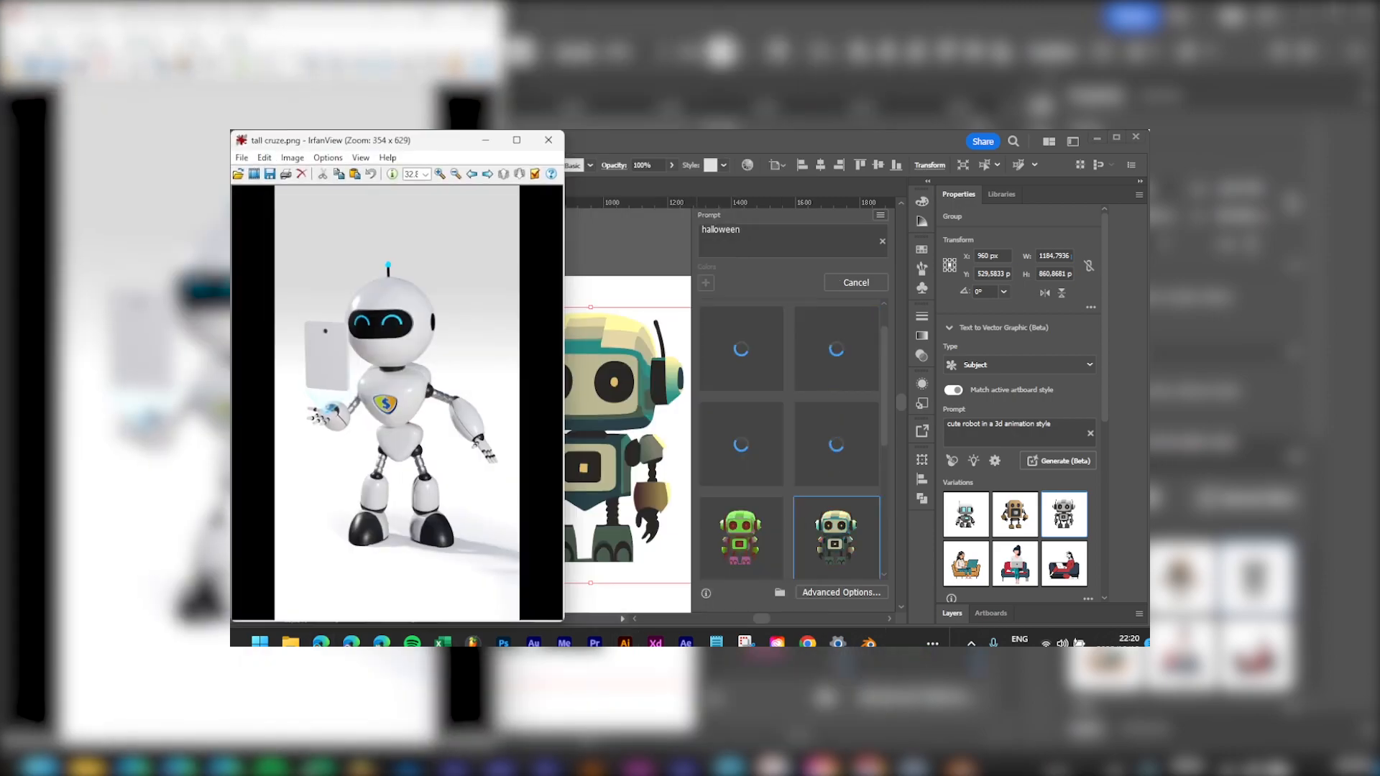
Step: Close the IrfanView window and preview the blue-and-yellow halloween variation
left_click_drag(437, 149, 520, 156)
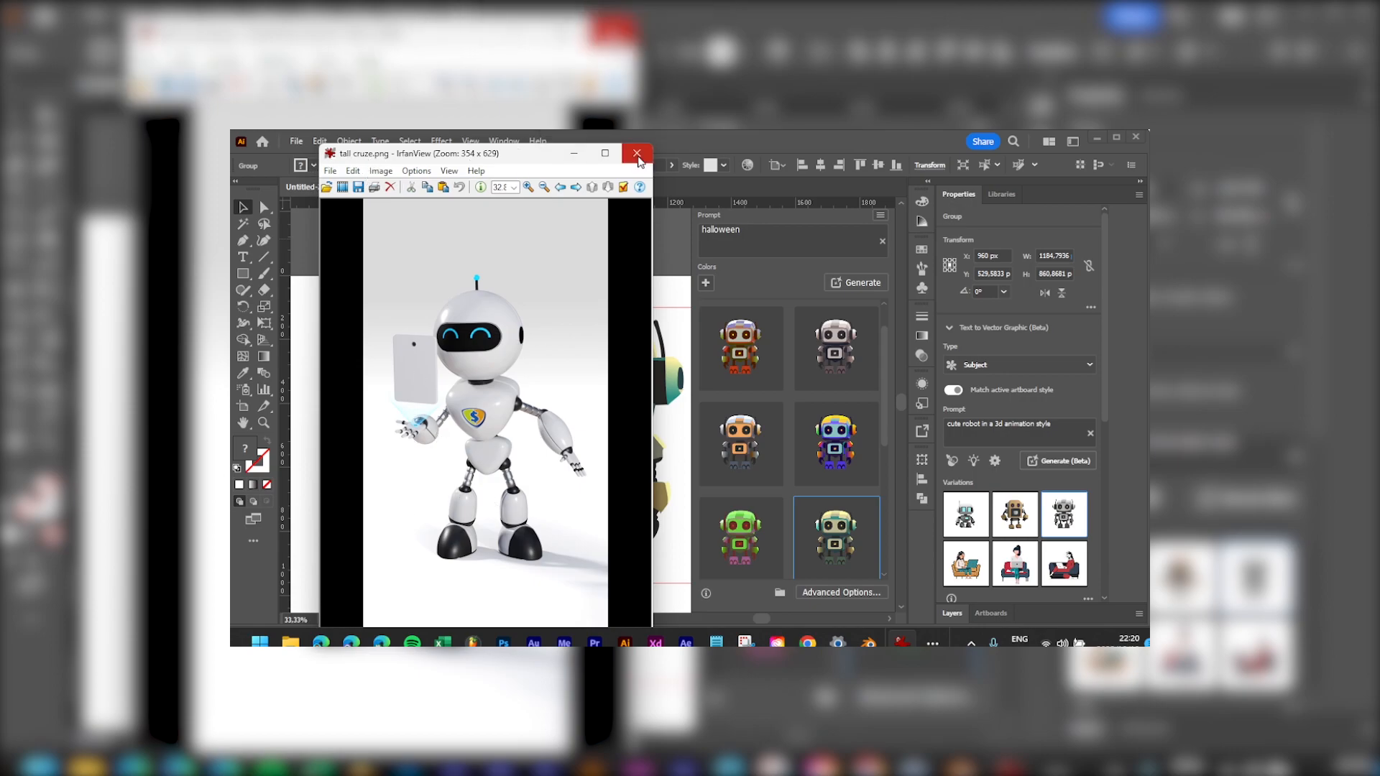
key("Escape")
left_click(834, 440)
Step: Try the halloween variations, keep the grey one, and close the recolour panel
left_click(829, 361)
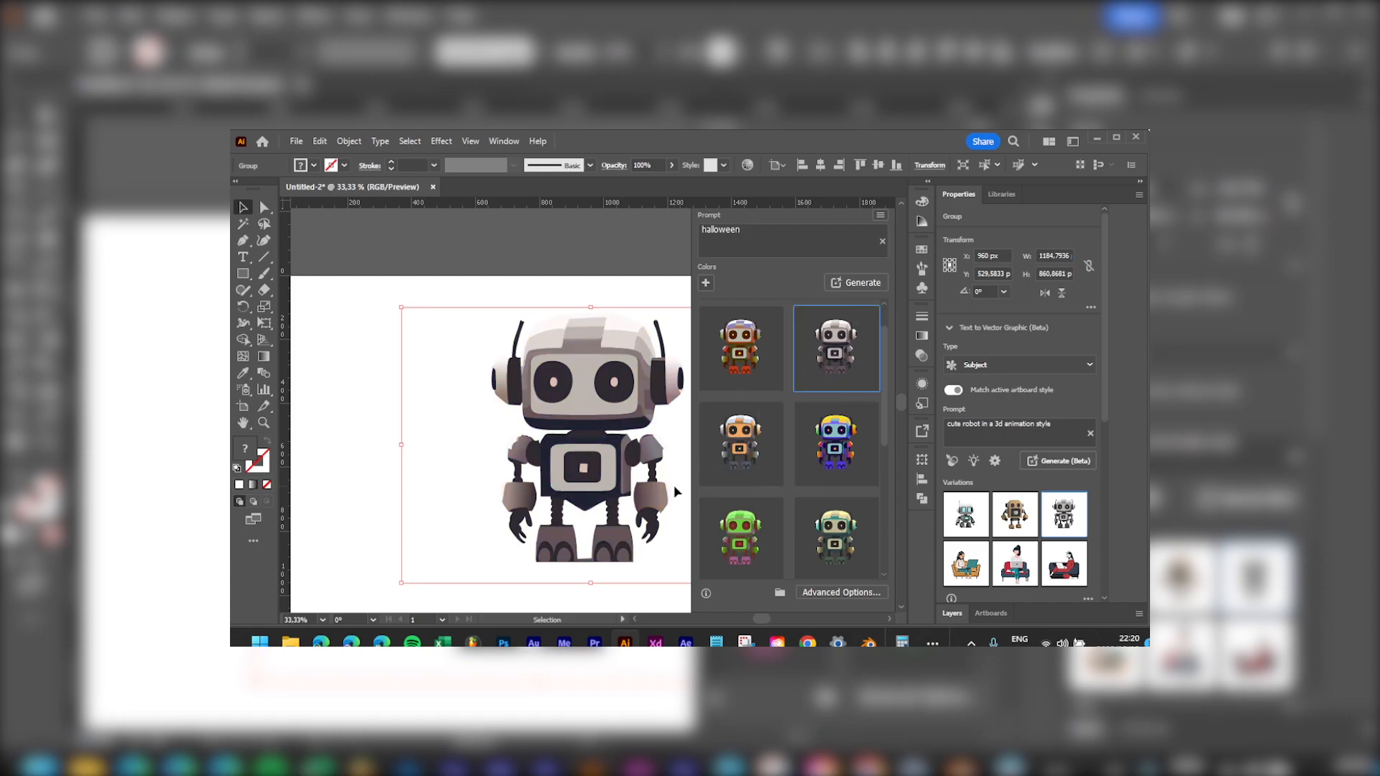
left_click(742, 367)
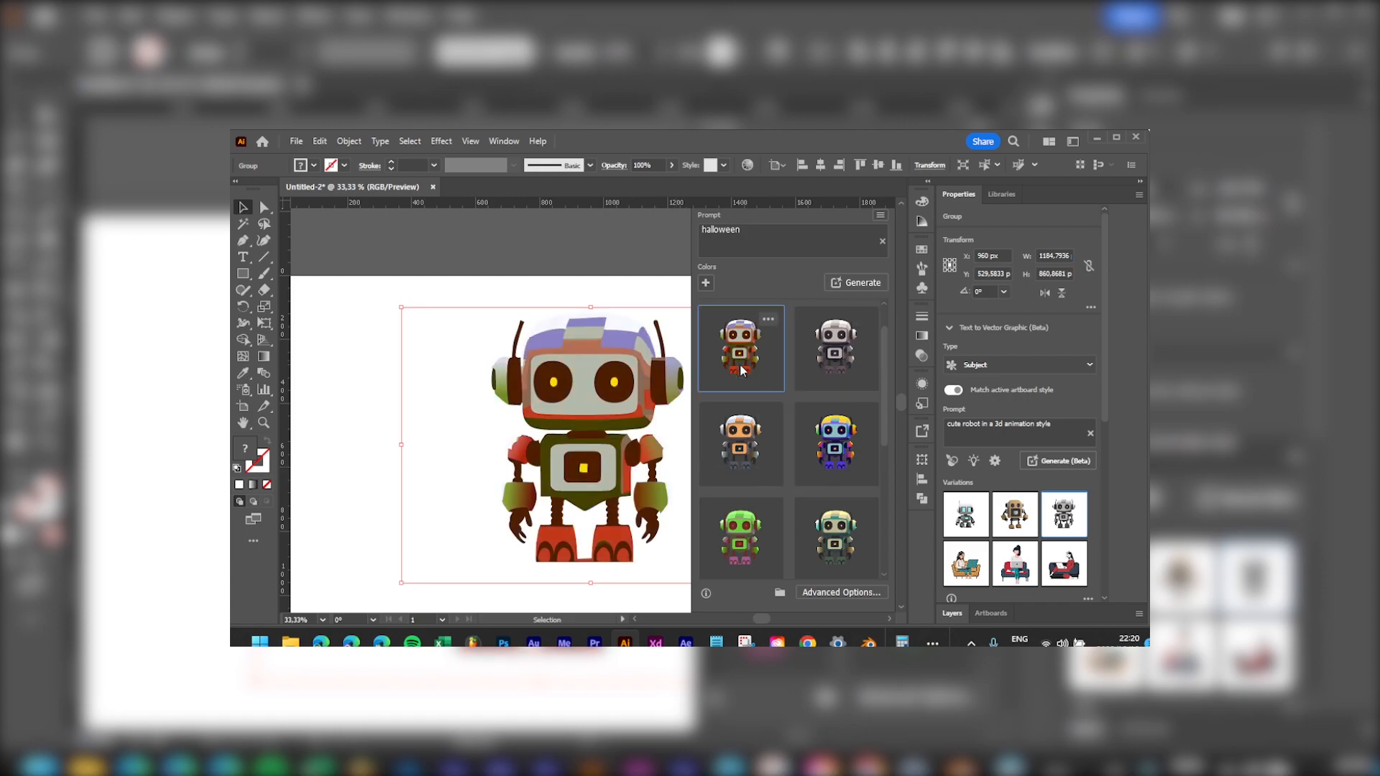
left_click(748, 438)
left_click(844, 355)
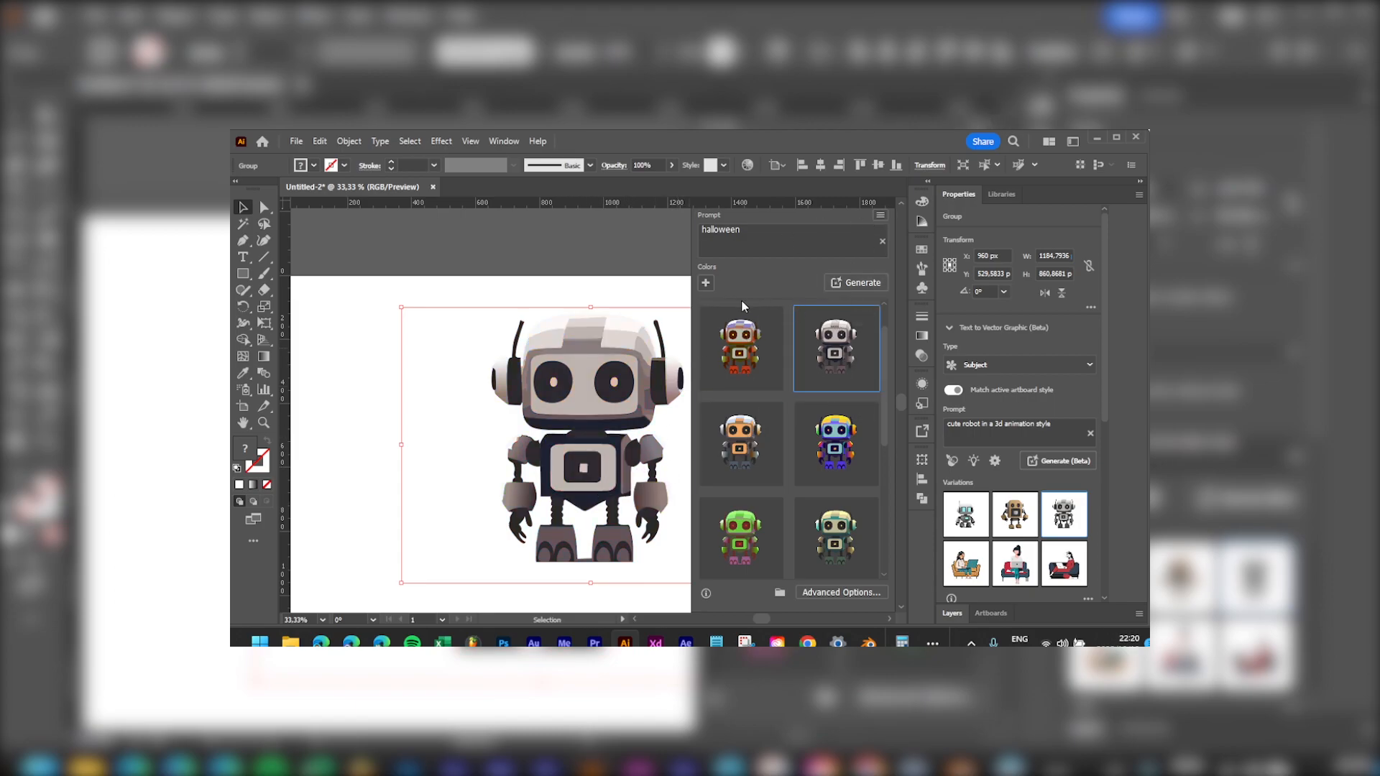
left_click(610, 270)
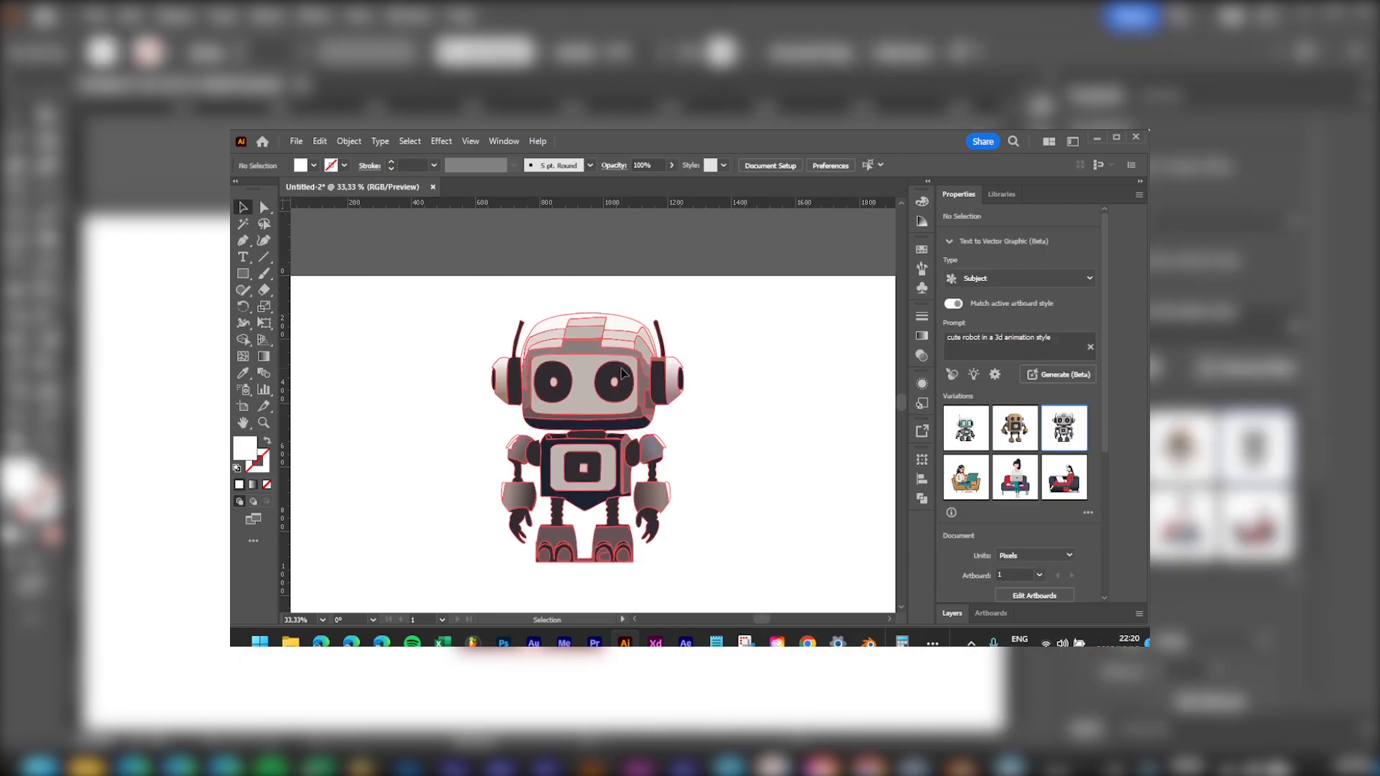
Step: Select the small square on the robot's chest with Direct Selection
key("ctrl+y")
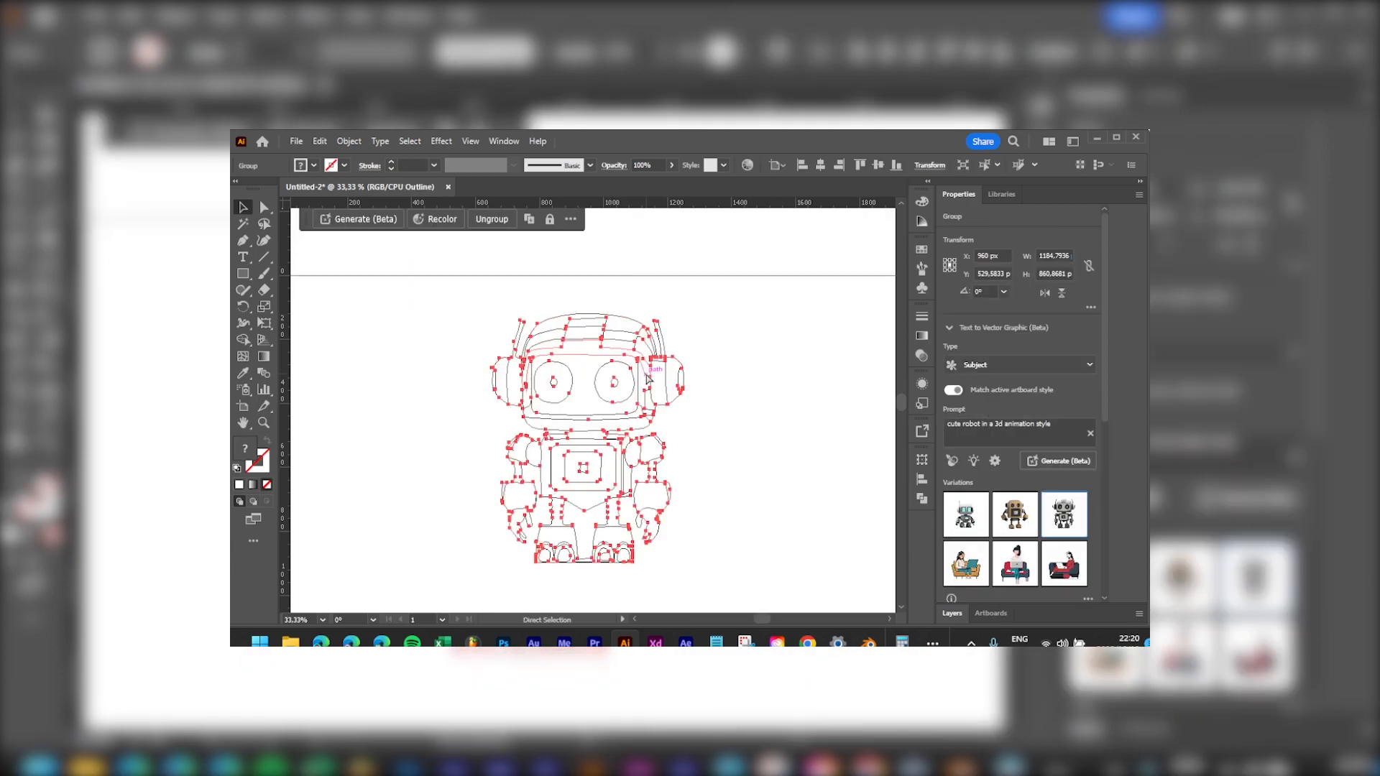
left_click(810, 262)
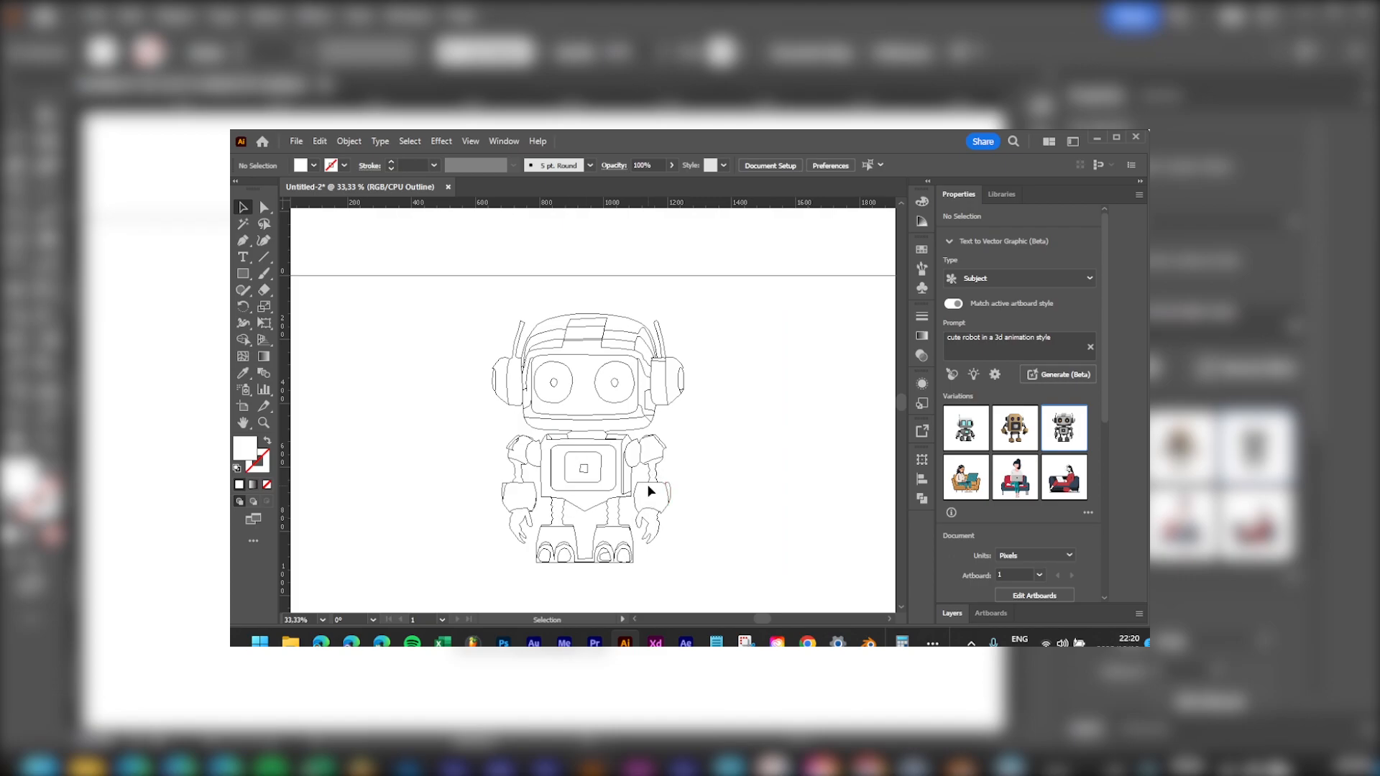
key("ctrl+y")
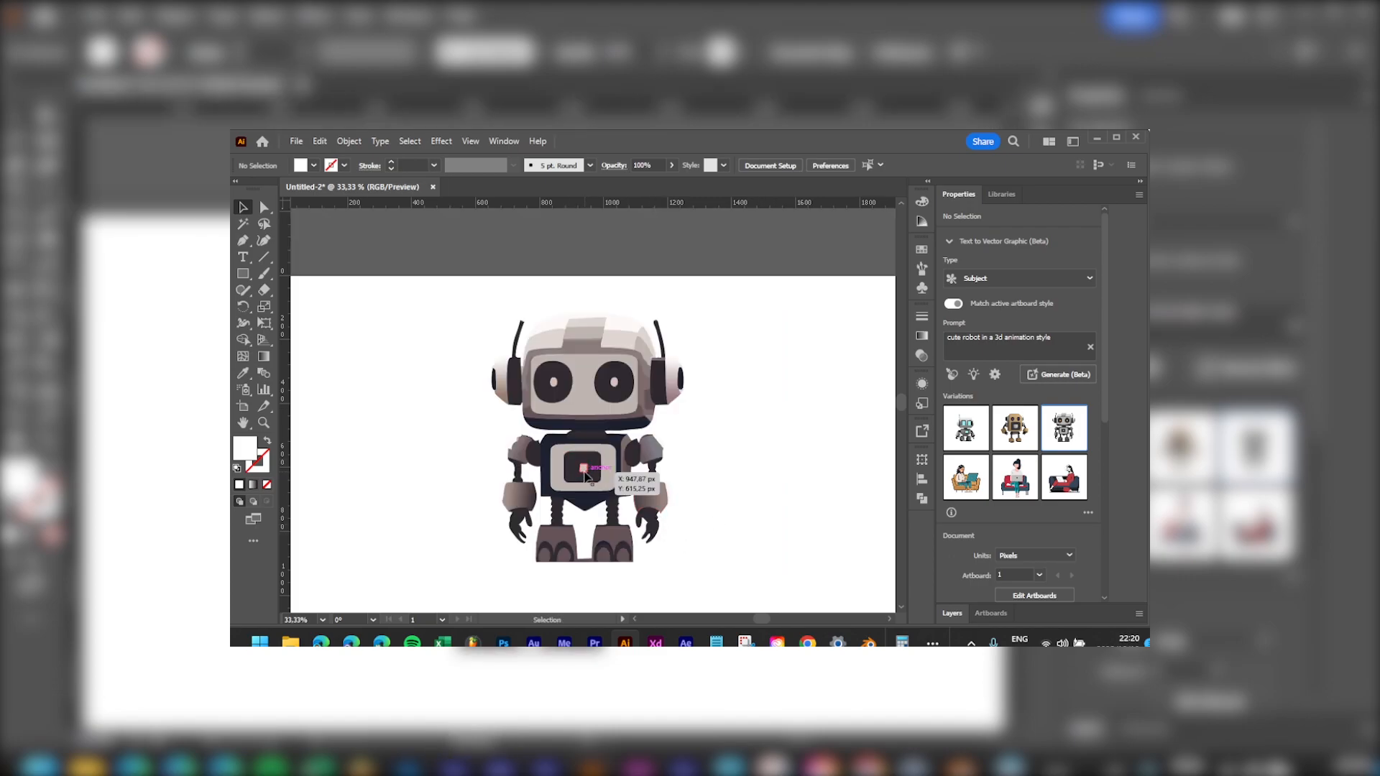
key("a")
left_click(599, 473)
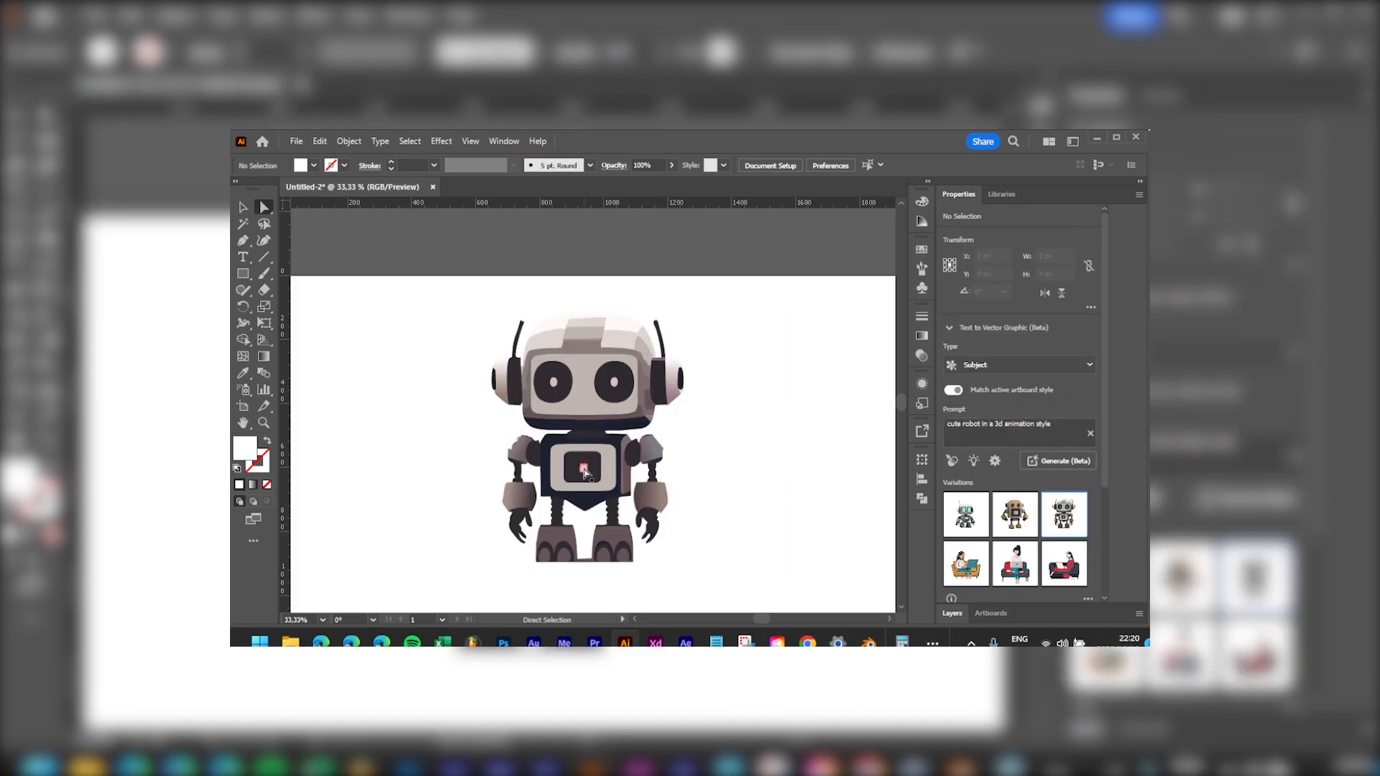
scroll(614, 461, "up", 1, "alt")
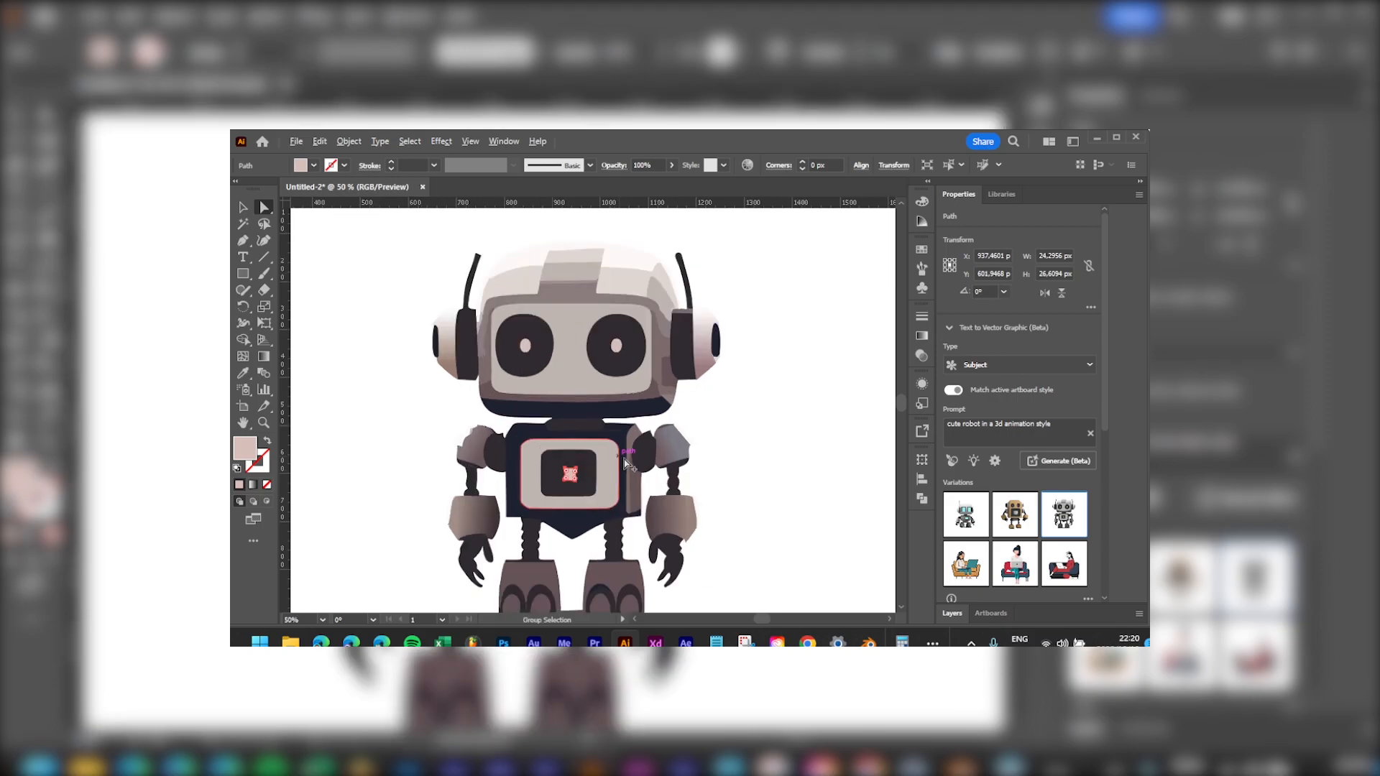
Step: Fill the chest square with bright cyan #00FFDA
double_click(245, 448)
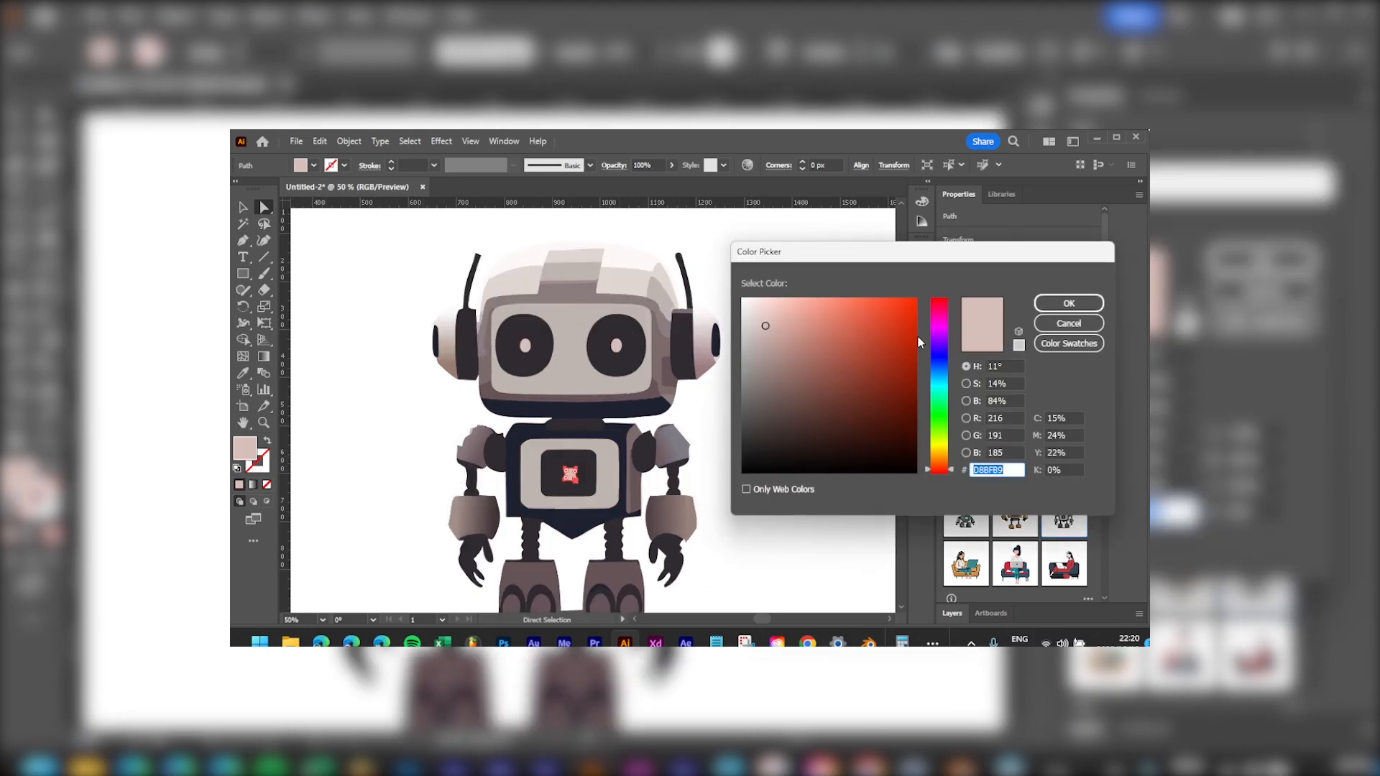
left_click(944, 390)
mouse_move(866, 324)
left_mouse_down()
mouse_move(921, 272)
mouse_move(827, 292)
left_mouse_up()
left_click(1069, 303)
left_click(754, 370)
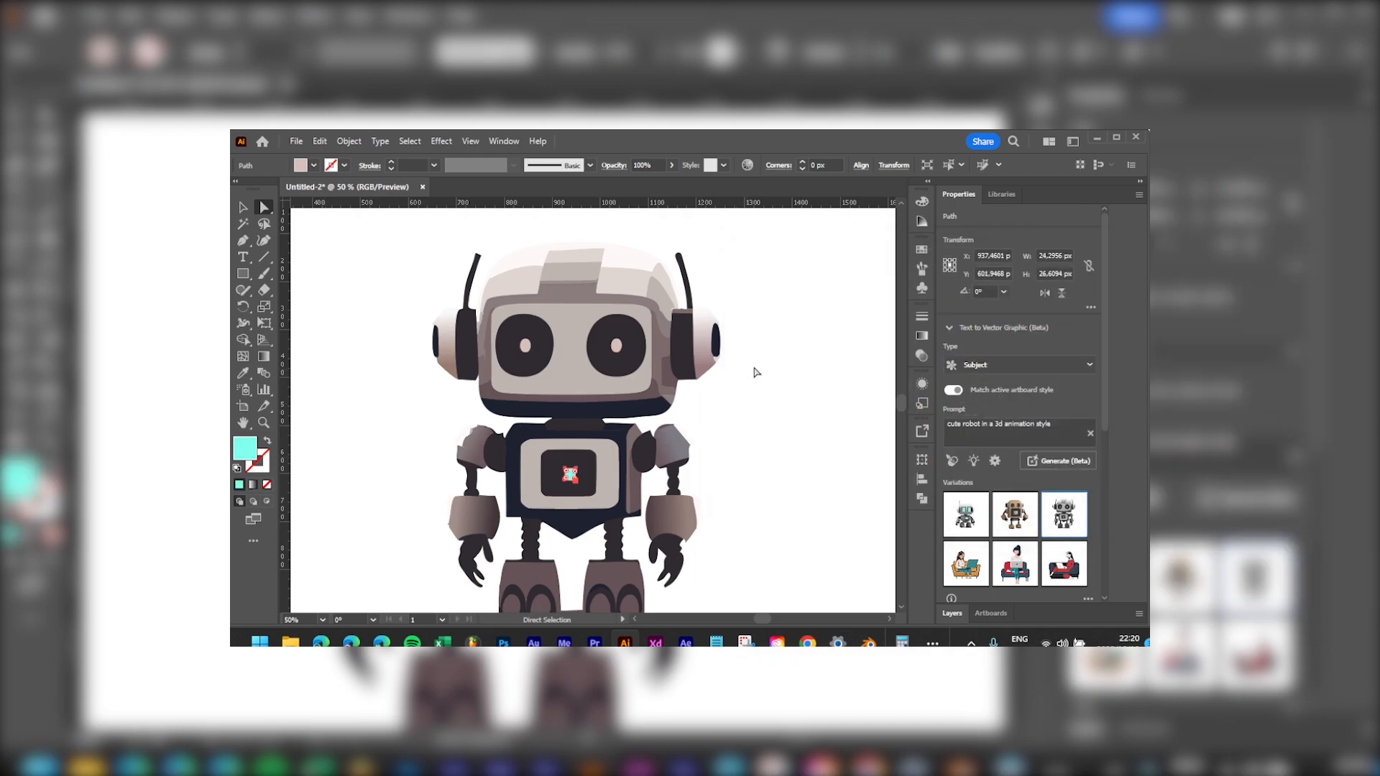
scroll(526, 491, "up", 2)
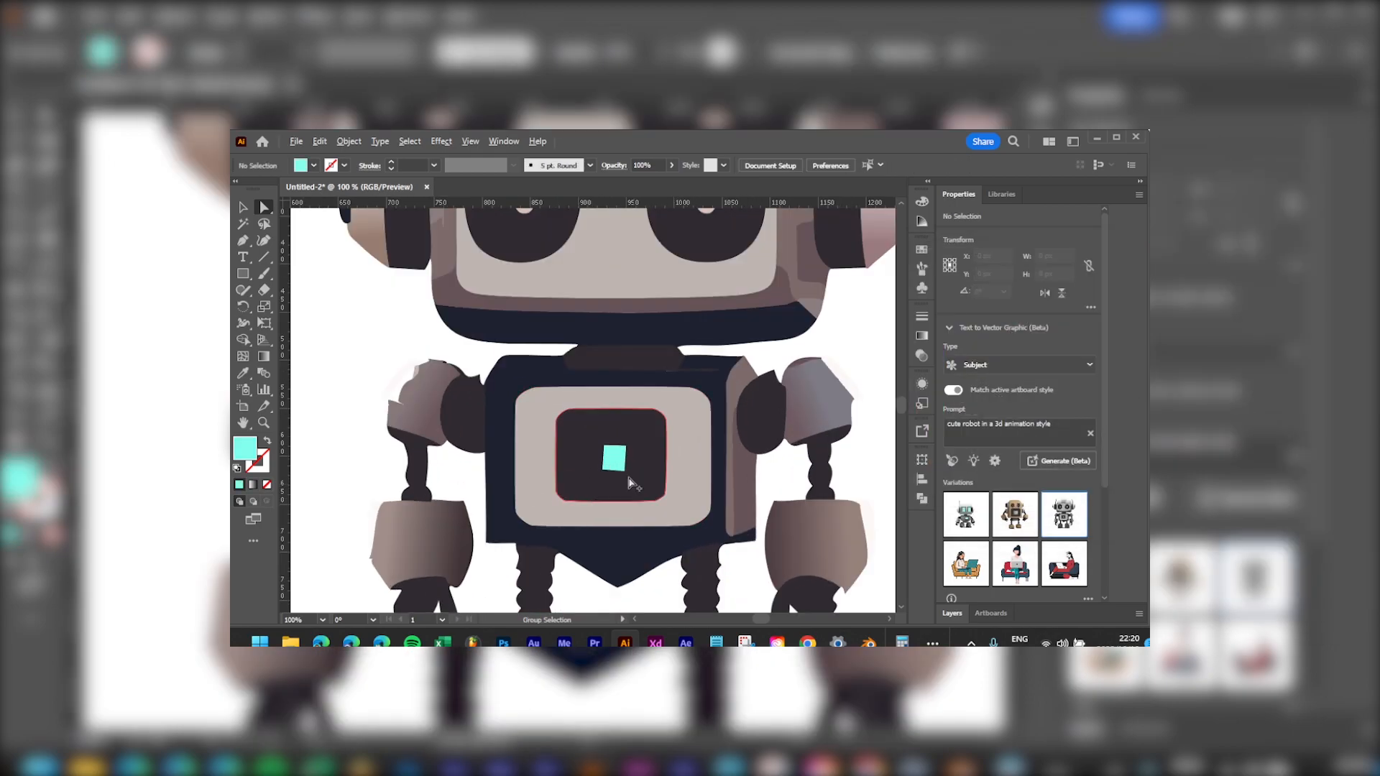
left_click(616, 460)
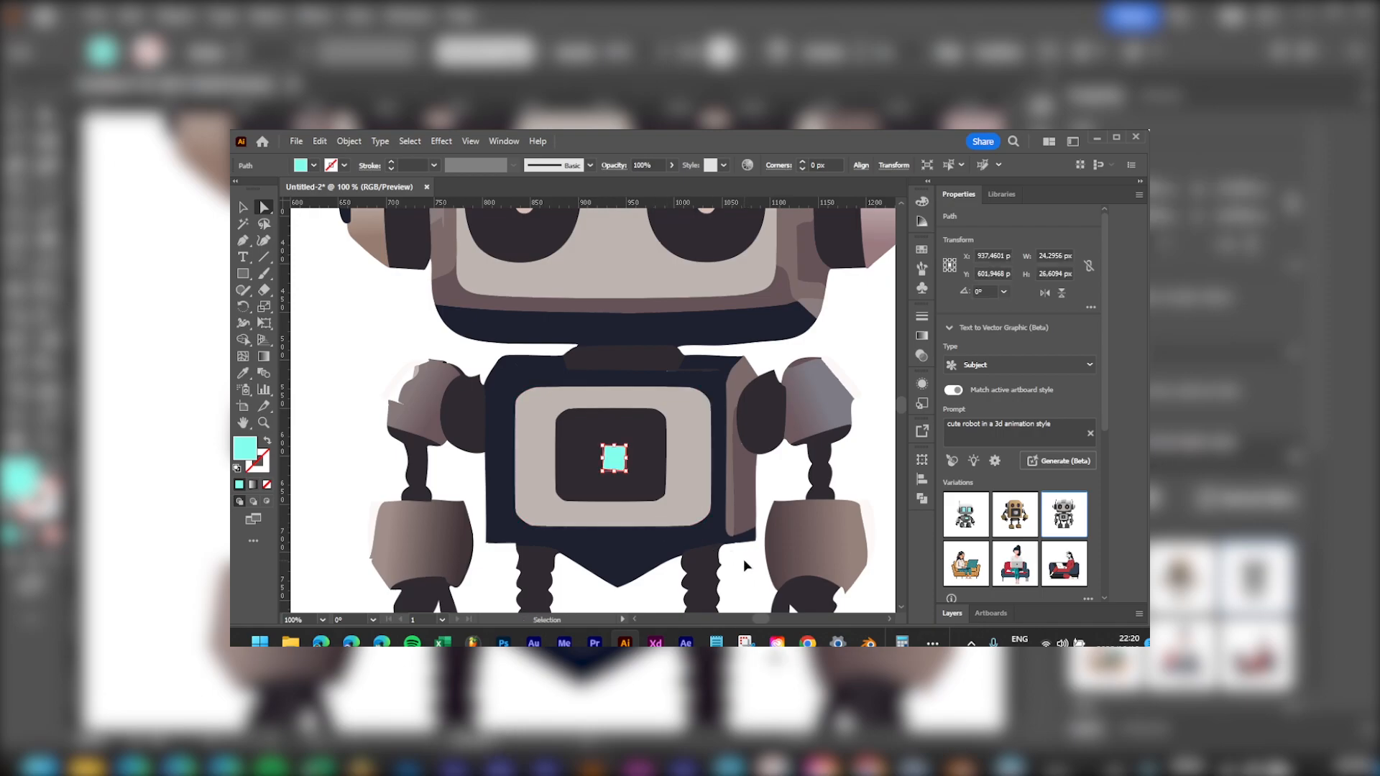
Step: Apply a Gaussian Blur of about 33.87 pixels to the cyan chest square
left_click(441, 141)
mouse_move(557, 373)
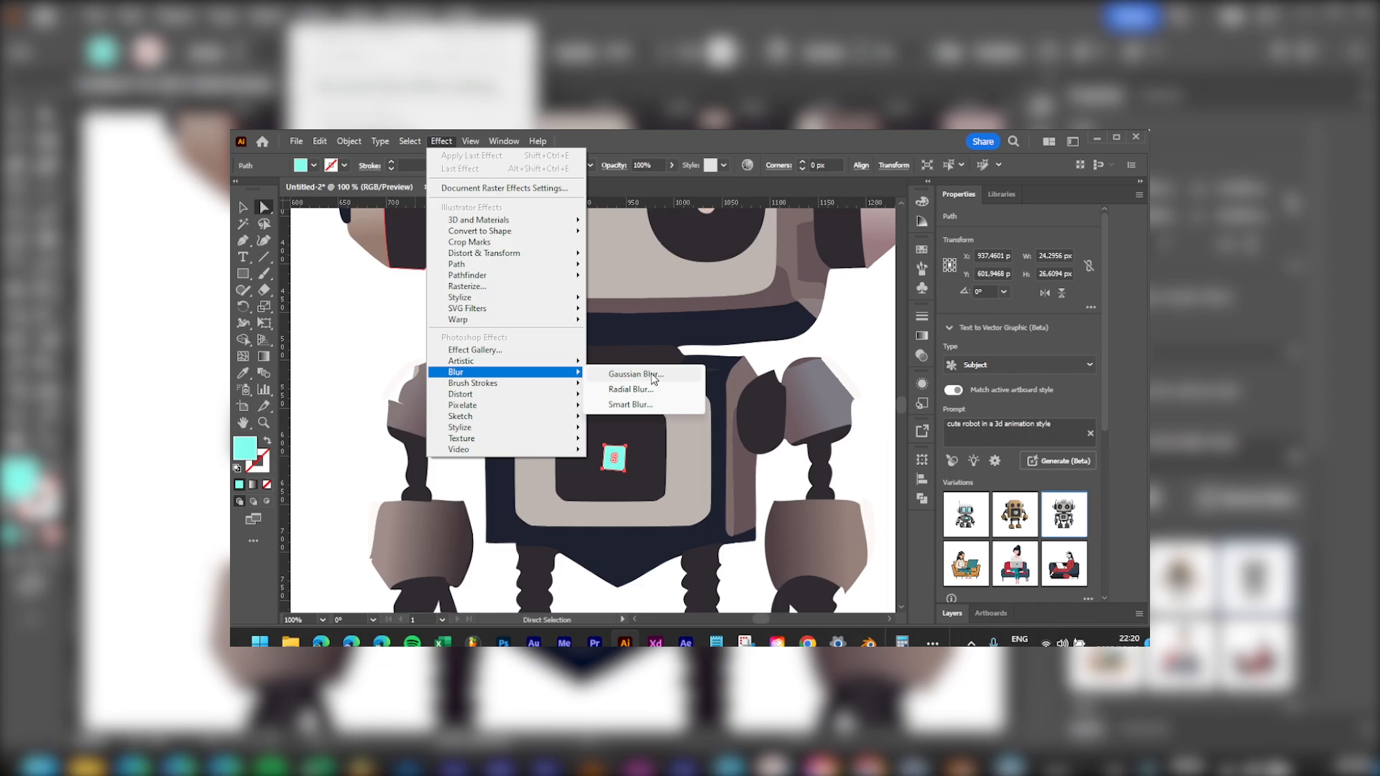
left_click(650, 375)
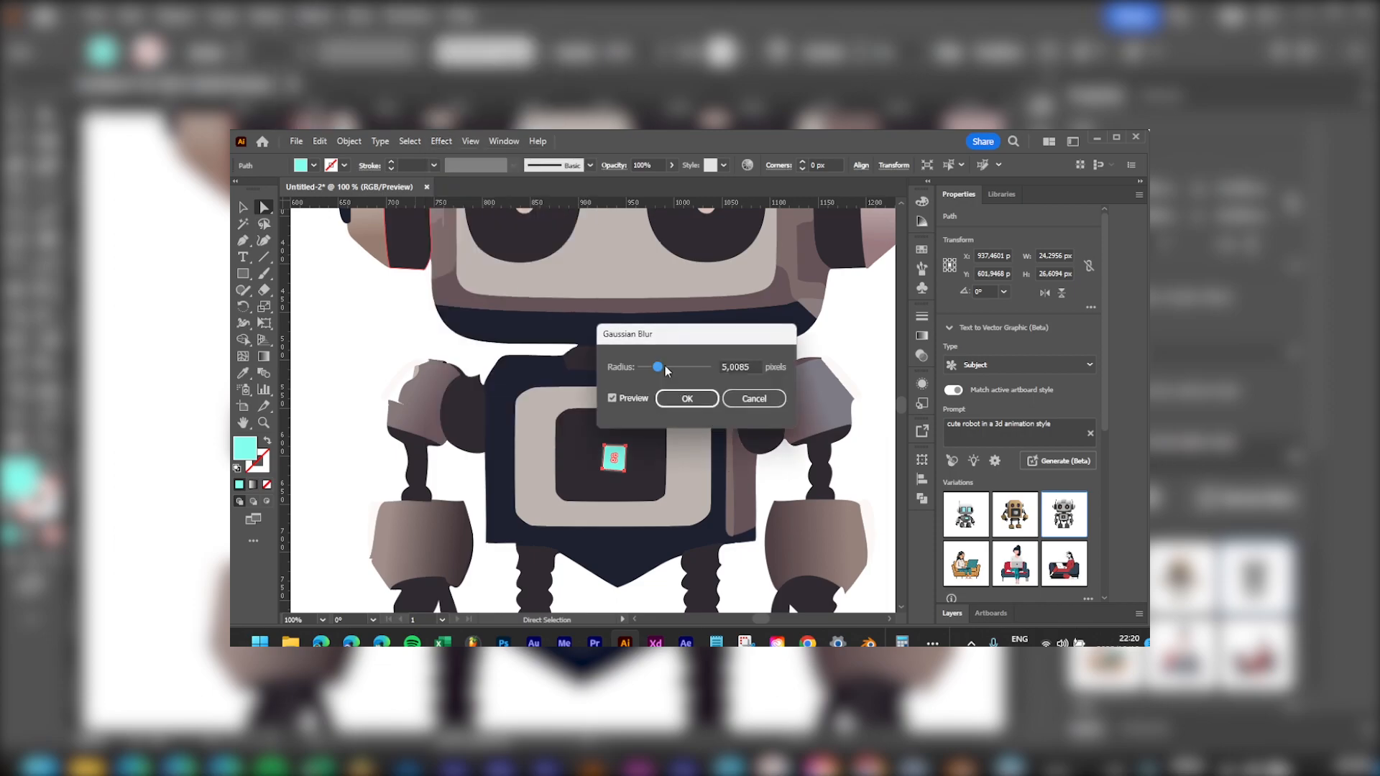
left_click_drag(654, 365, 682, 368)
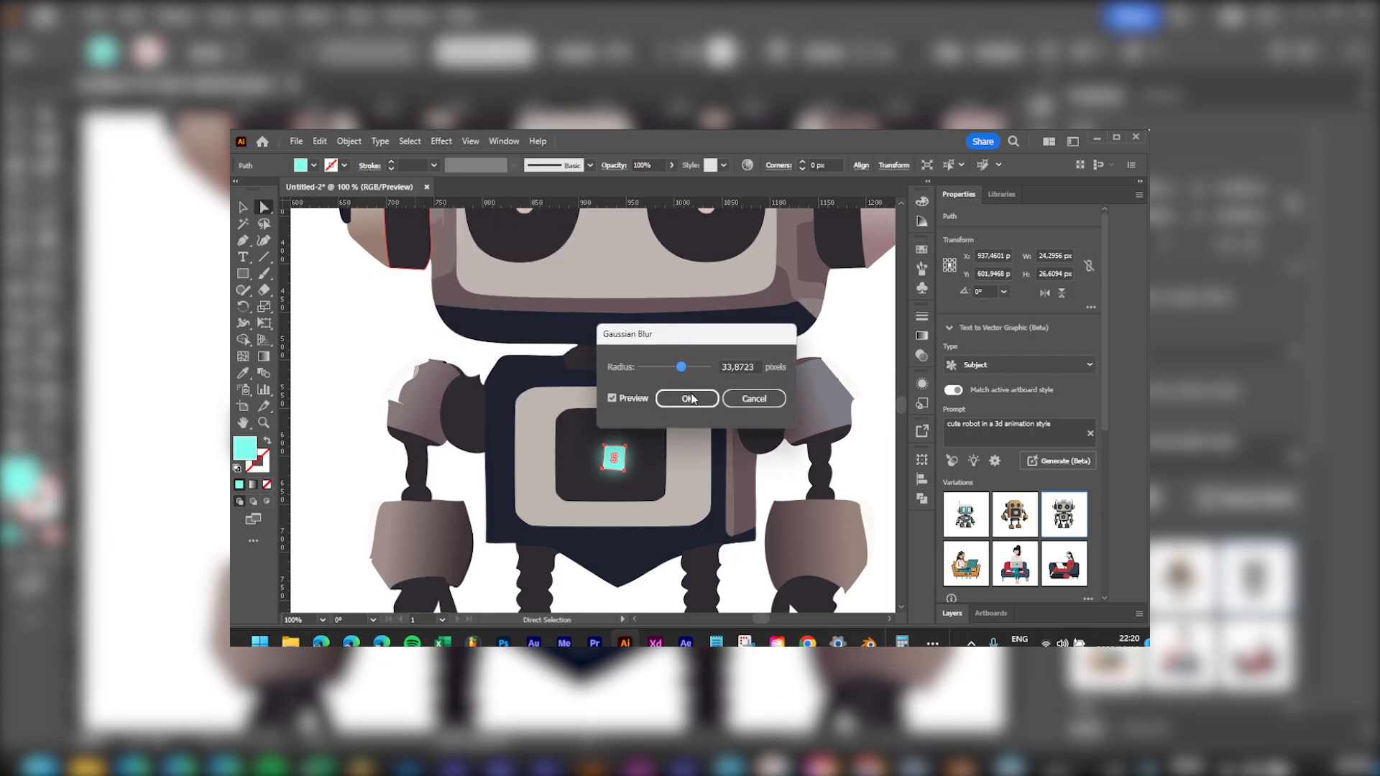
left_click(688, 399)
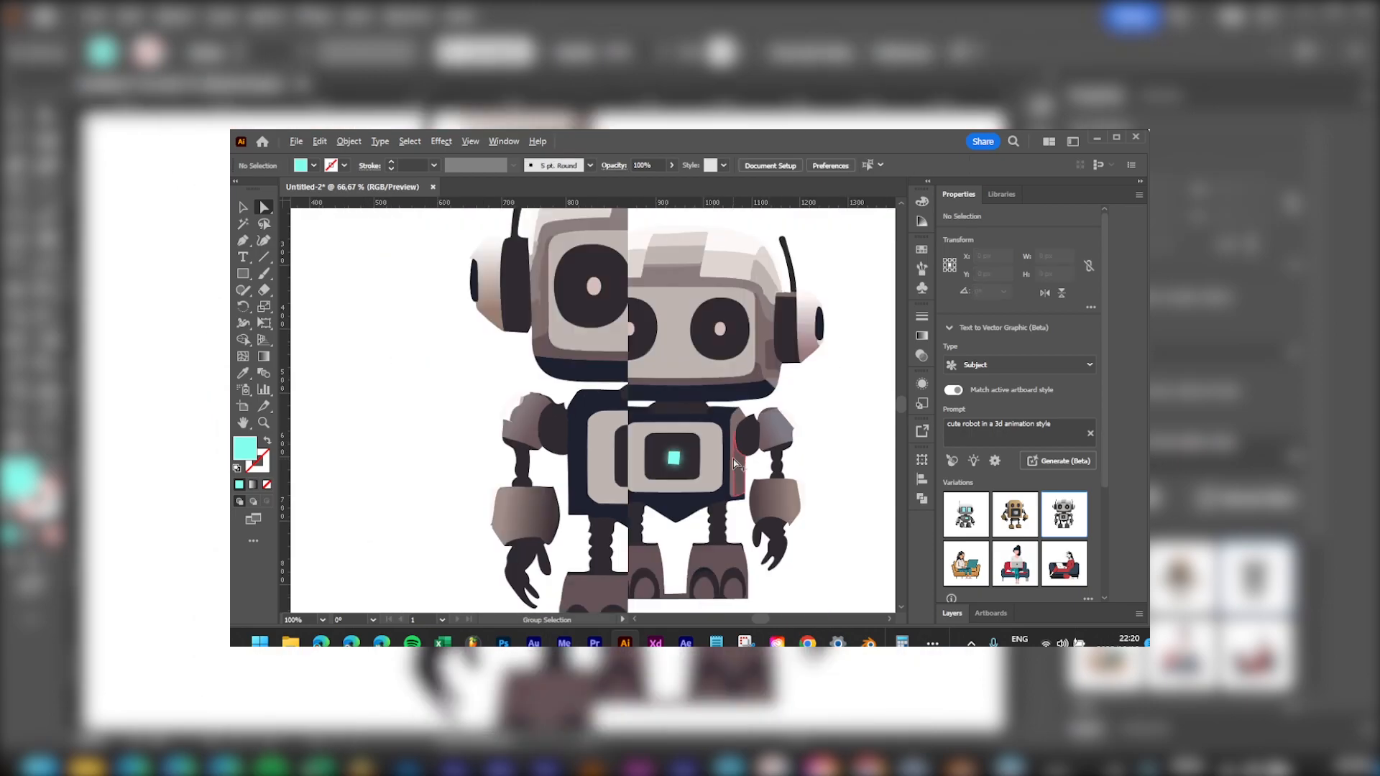
left_click_drag(775, 400, 690, 434)
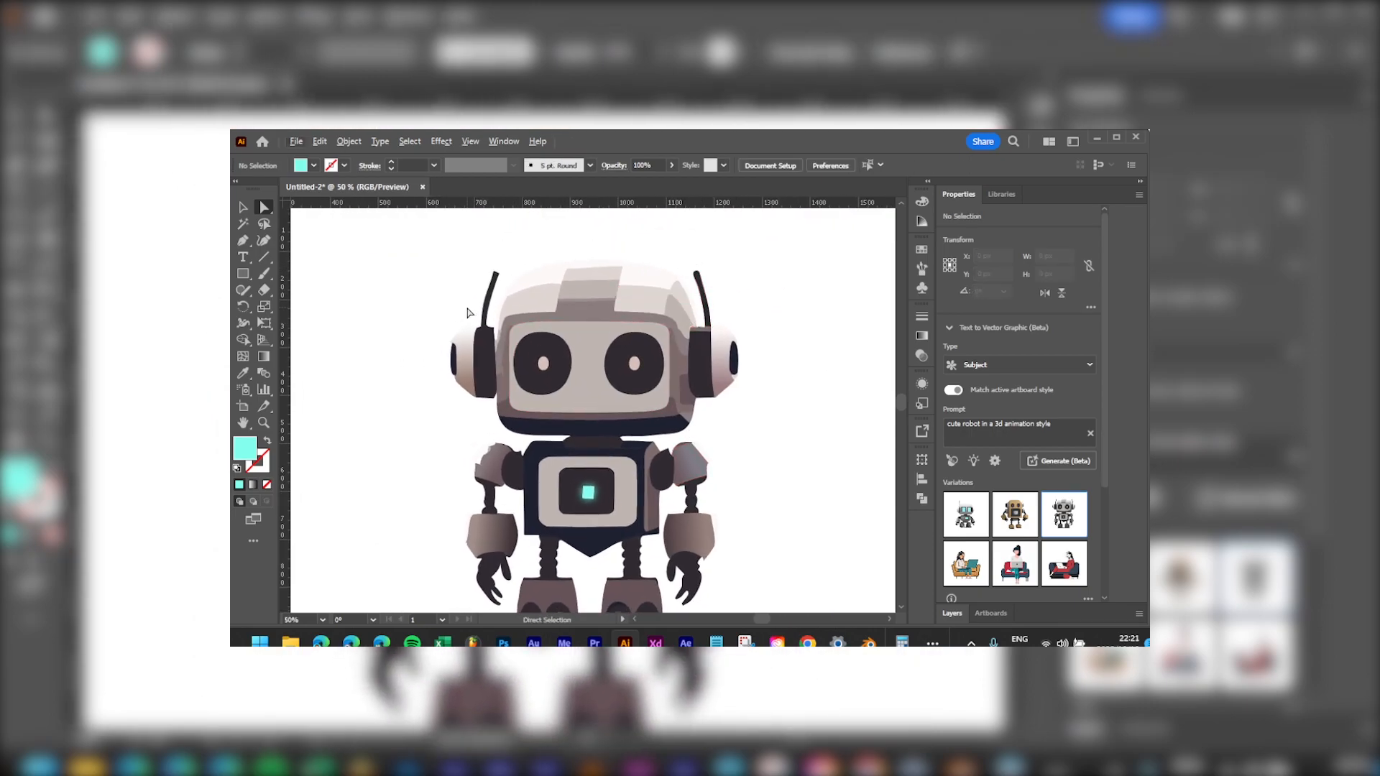
Step: Zoom into the left antenna and drag its top-left anchor to reshape the tip
scroll(729, 440, "down", 1)
left_click_drag(697, 486, 635, 448)
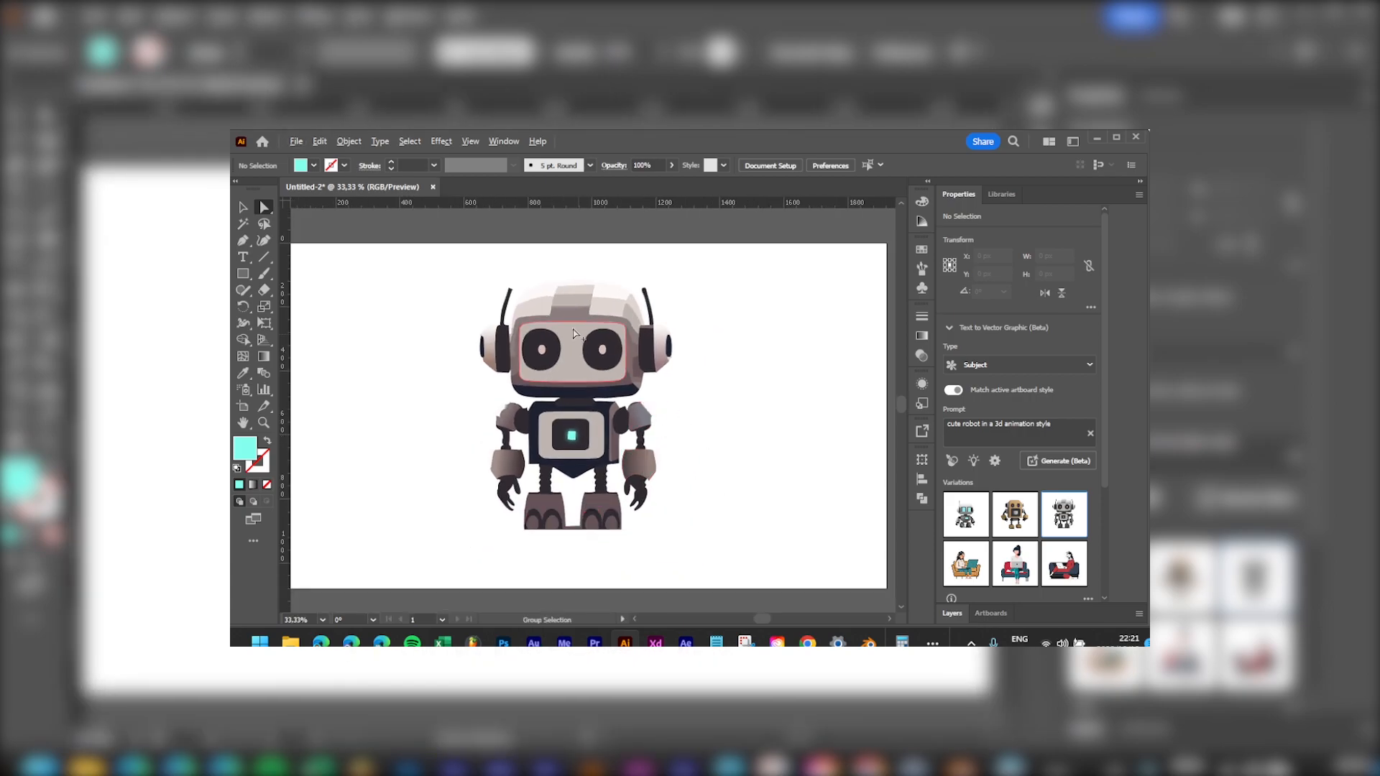
left_click(503, 326)
scroll(503, 326, "up", 6)
left_click_drag(568, 271, 609, 611)
left_click(605, 322)
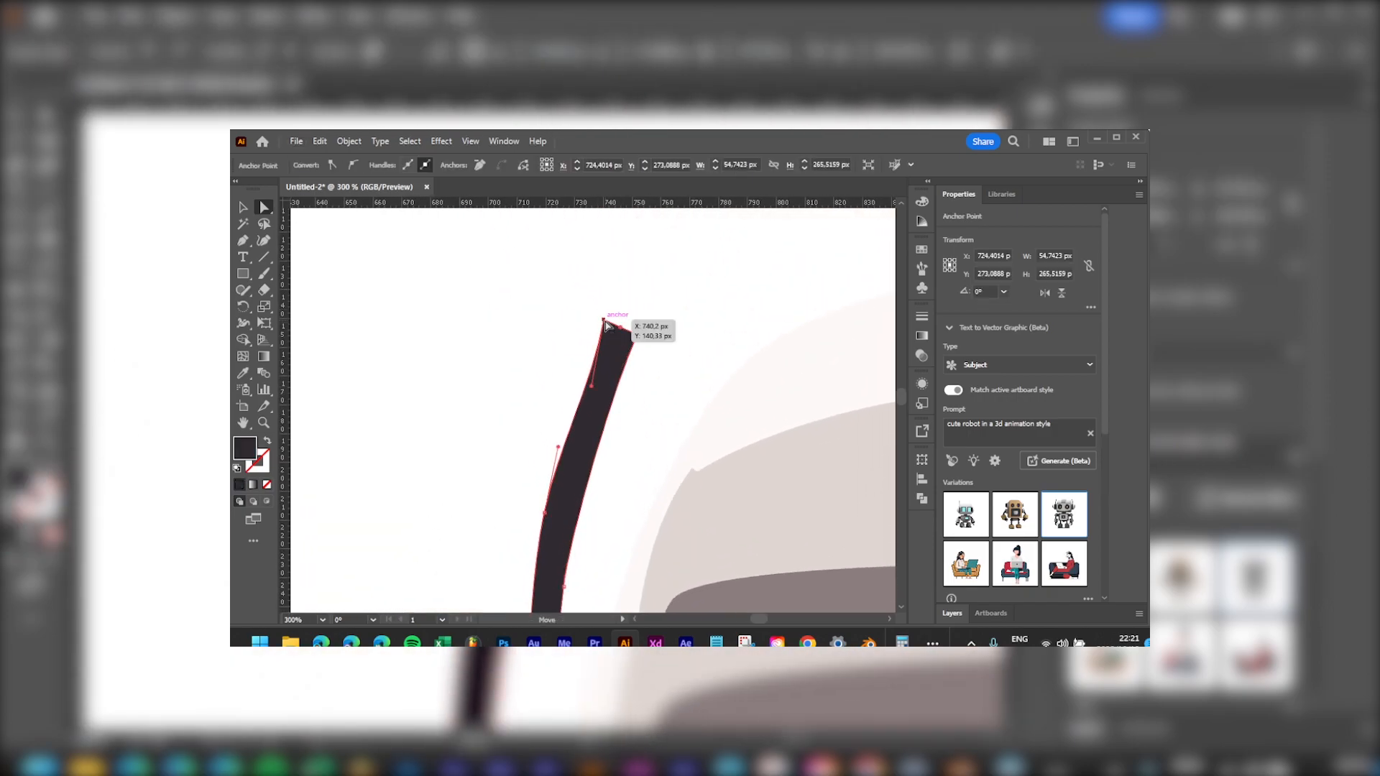
left_click_drag(592, 388, 597, 383)
Step: Select the antenna's top-right anchor, then bring the whole robot back into view
left_click(637, 335)
scroll(796, 492, "down", 5)
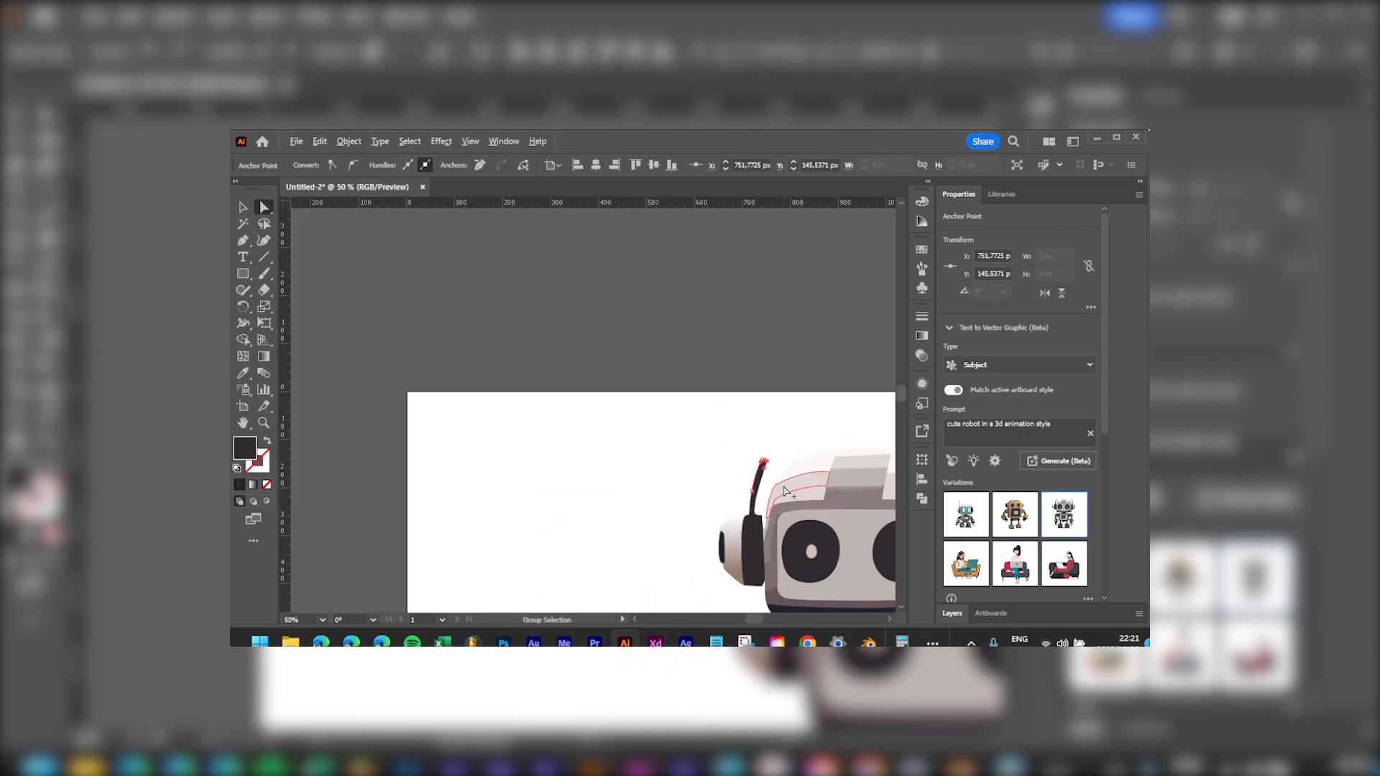
left_click_drag(792, 491, 637, 346)
left_click_drag(797, 557, 708, 389)
scroll(719, 460, "down", 2)
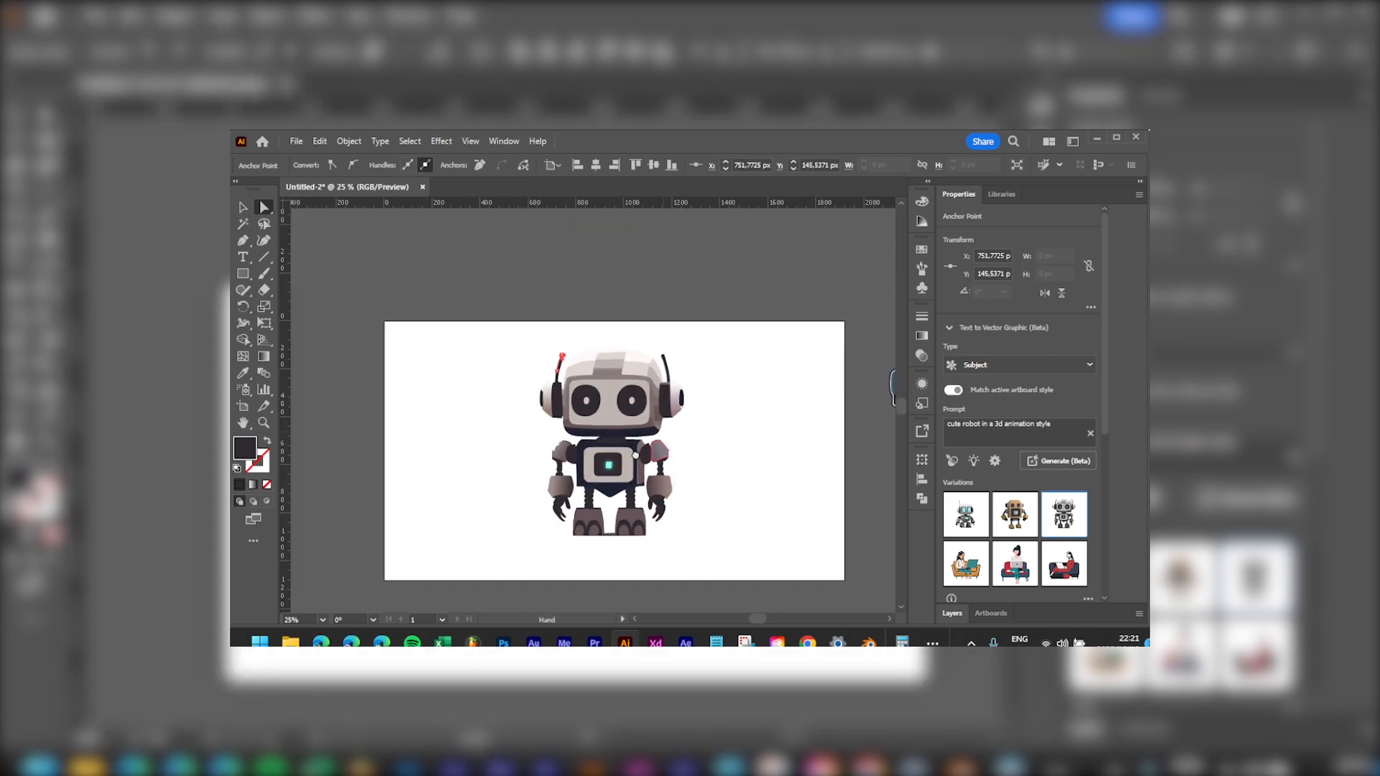
scroll(657, 472, "up", 1)
left_click_drag(632, 483, 650, 443)
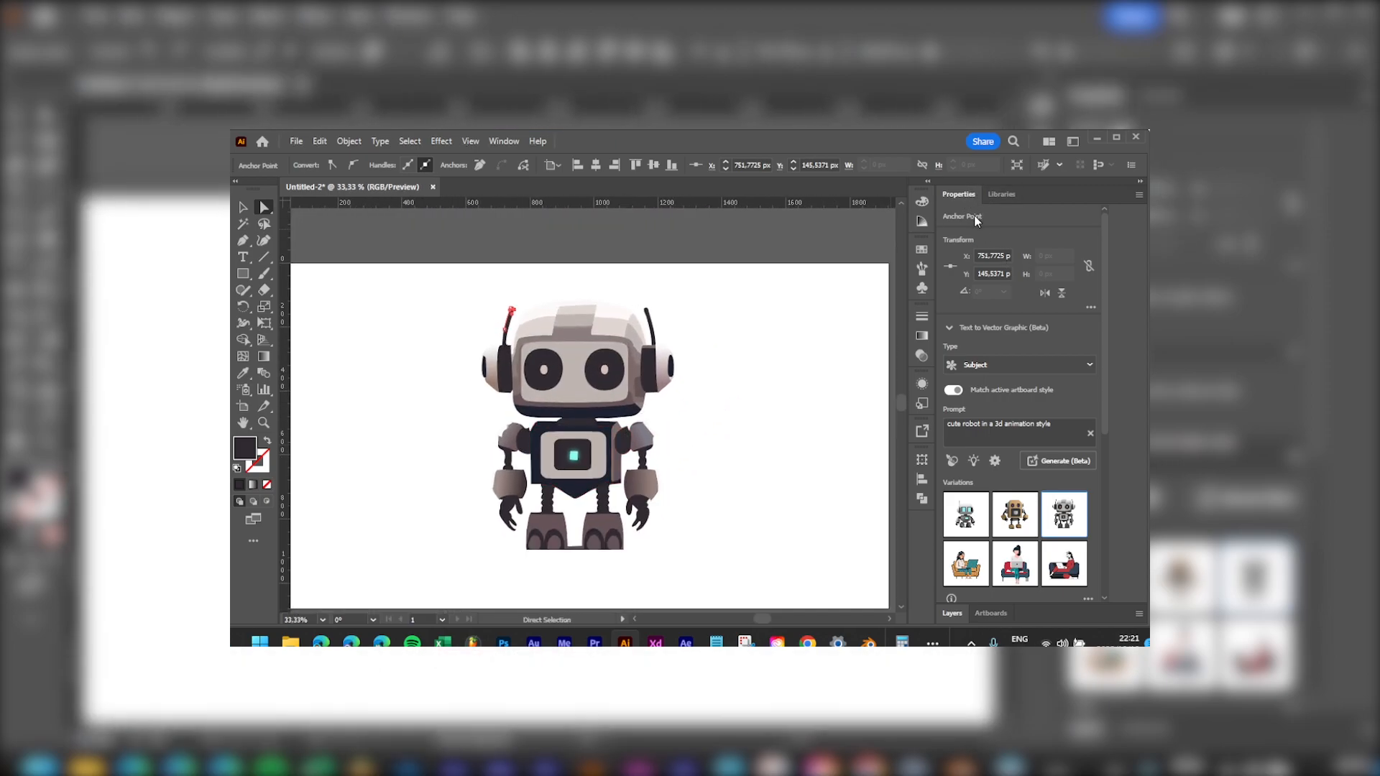
Step: Show the Layers panel and collapse the 'Lady on a laptop' layer
left_click(951, 616)
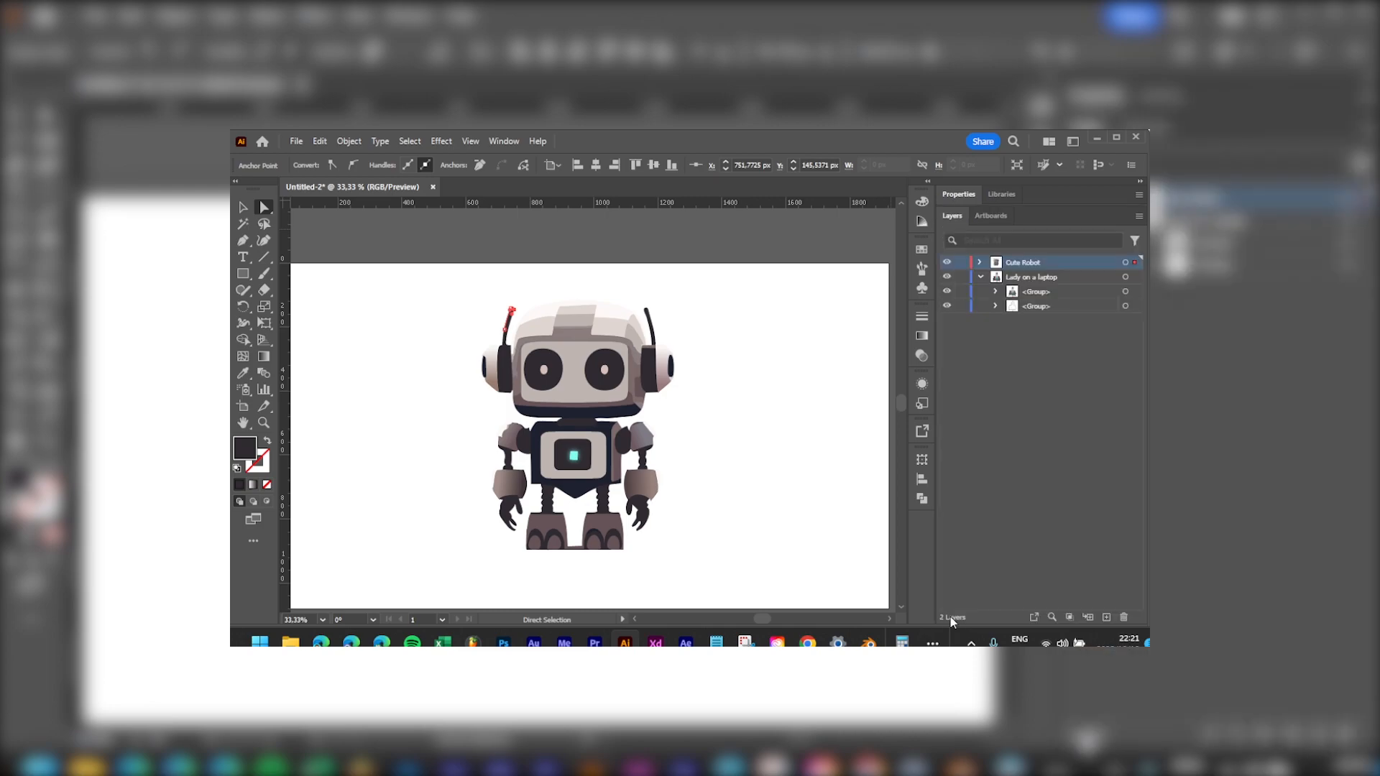
left_click(980, 278)
scroll(631, 475, "down", 2)
left_click_drag(634, 445, 817, 493)
Step: Shrink the robot, move it off the artboard, and delete a trial dark rectangle
key("v")
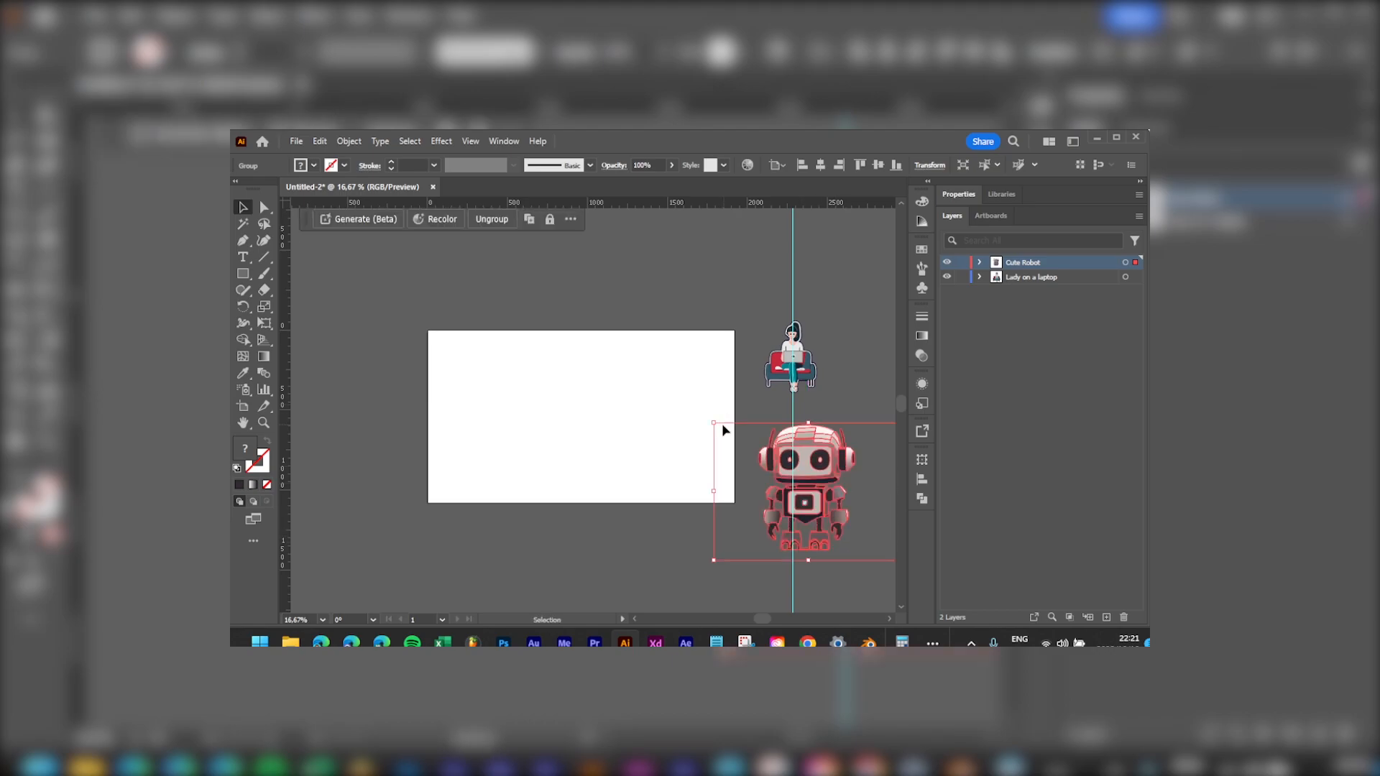
left_click_drag(715, 424, 771, 465)
left_click_drag(854, 494, 858, 463)
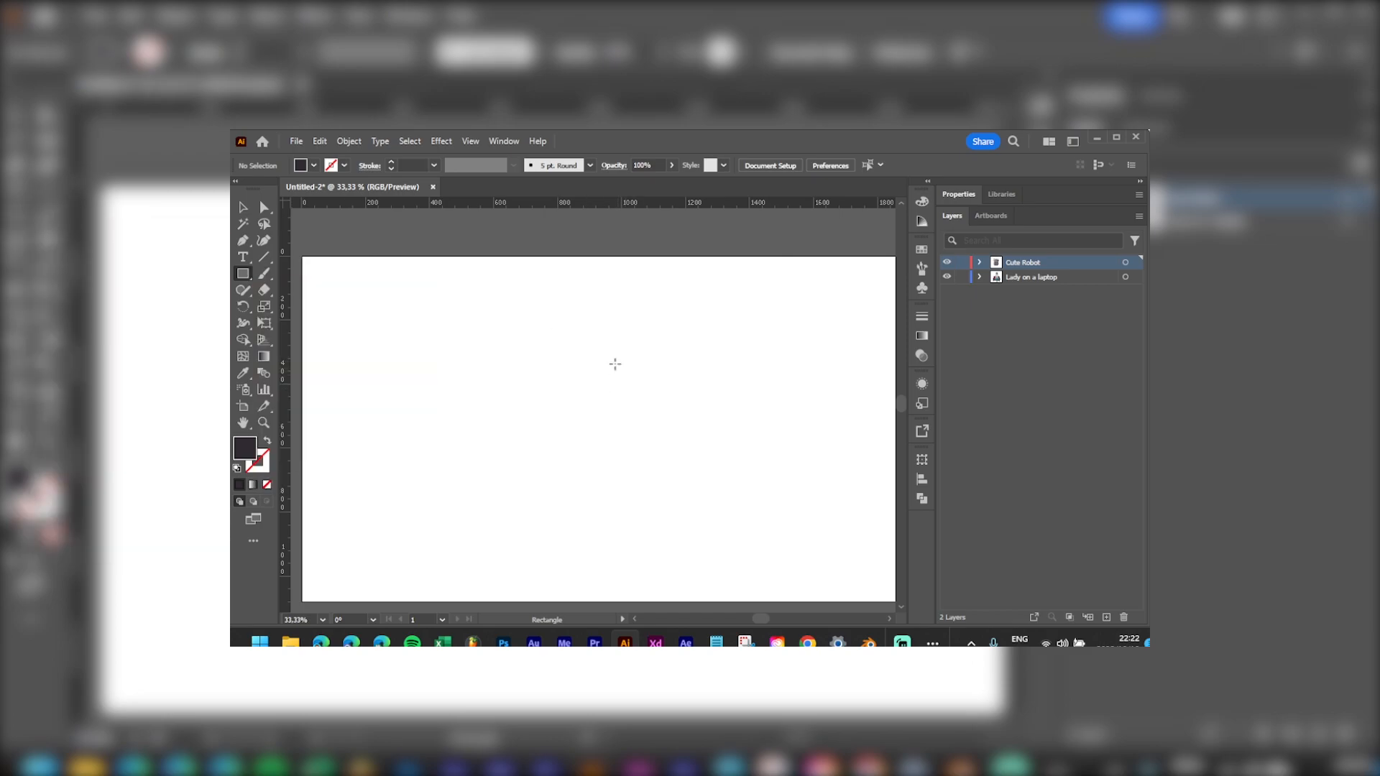
left_click_drag(547, 307, 701, 592)
key("Delete")
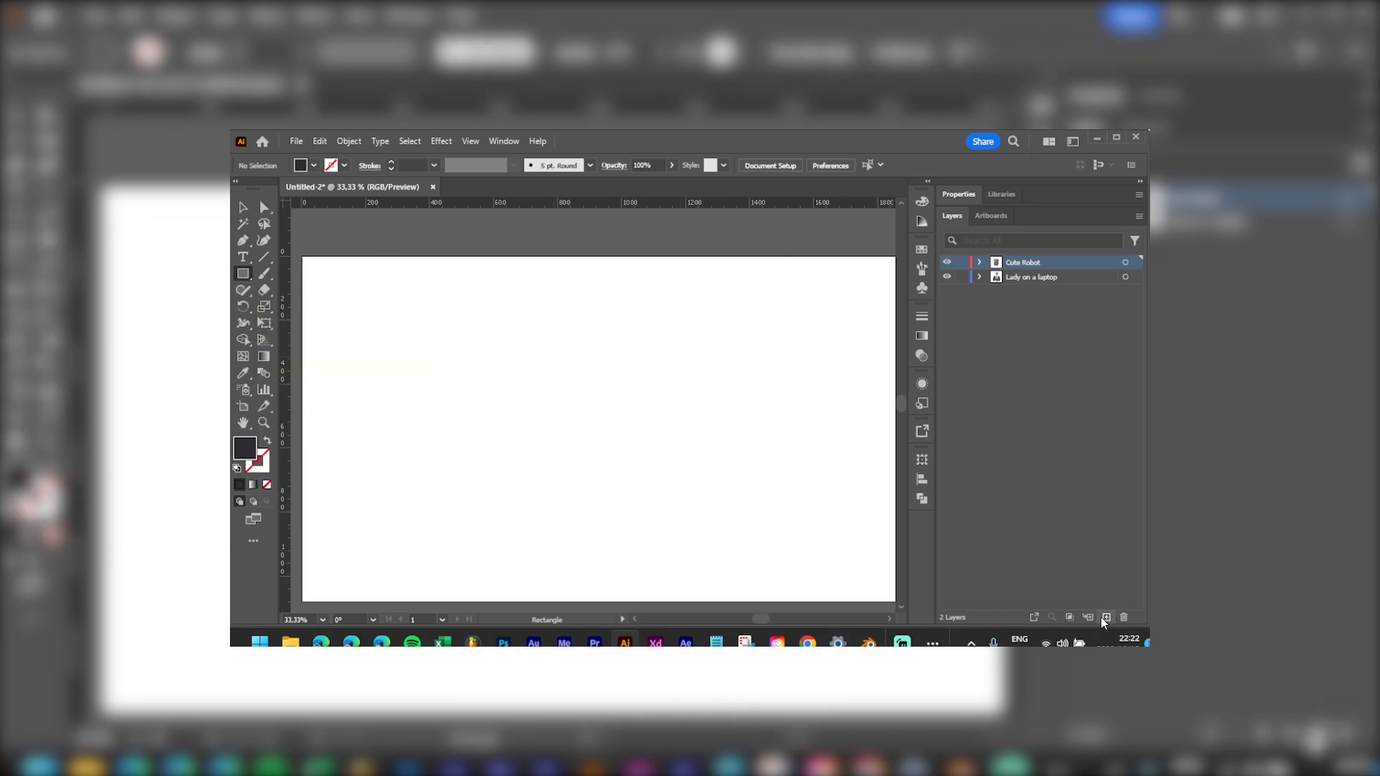
Step: Add Layer 3 and draw a tall dark rectangle on it
left_click(1106, 617, "alt")
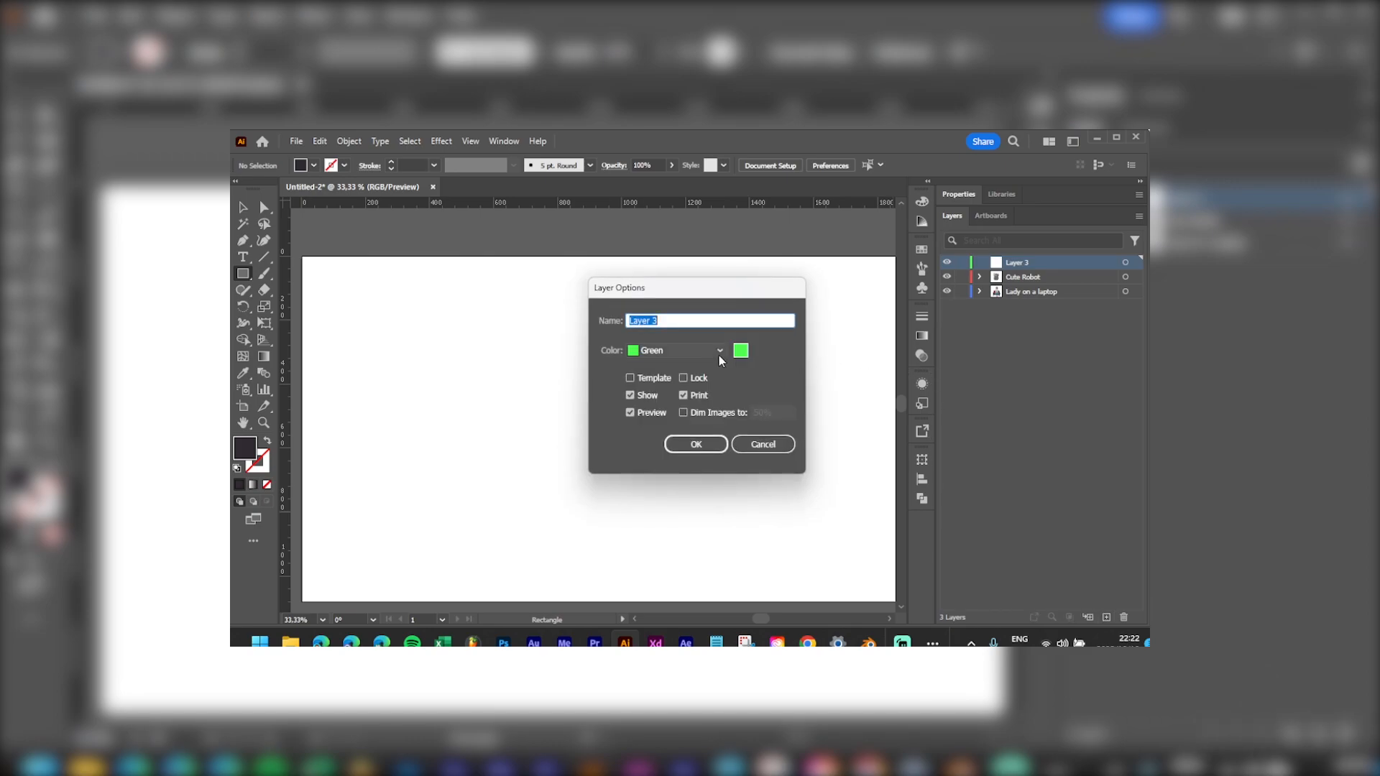
key("Return")
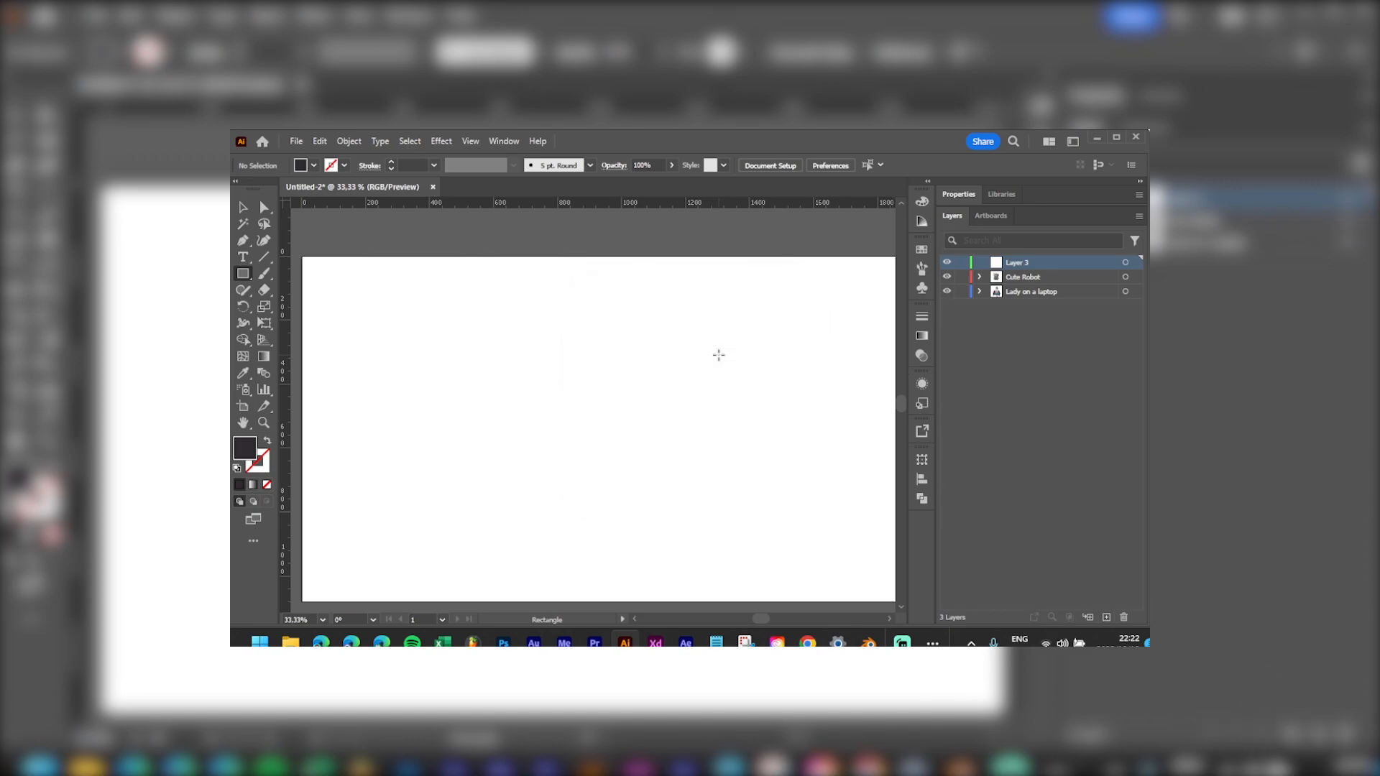
mouse_move(545, 283)
left_mouse_down()
mouse_move(721, 495)
mouse_move(670, 527)
mouse_move(699, 586)
left_mouse_up()
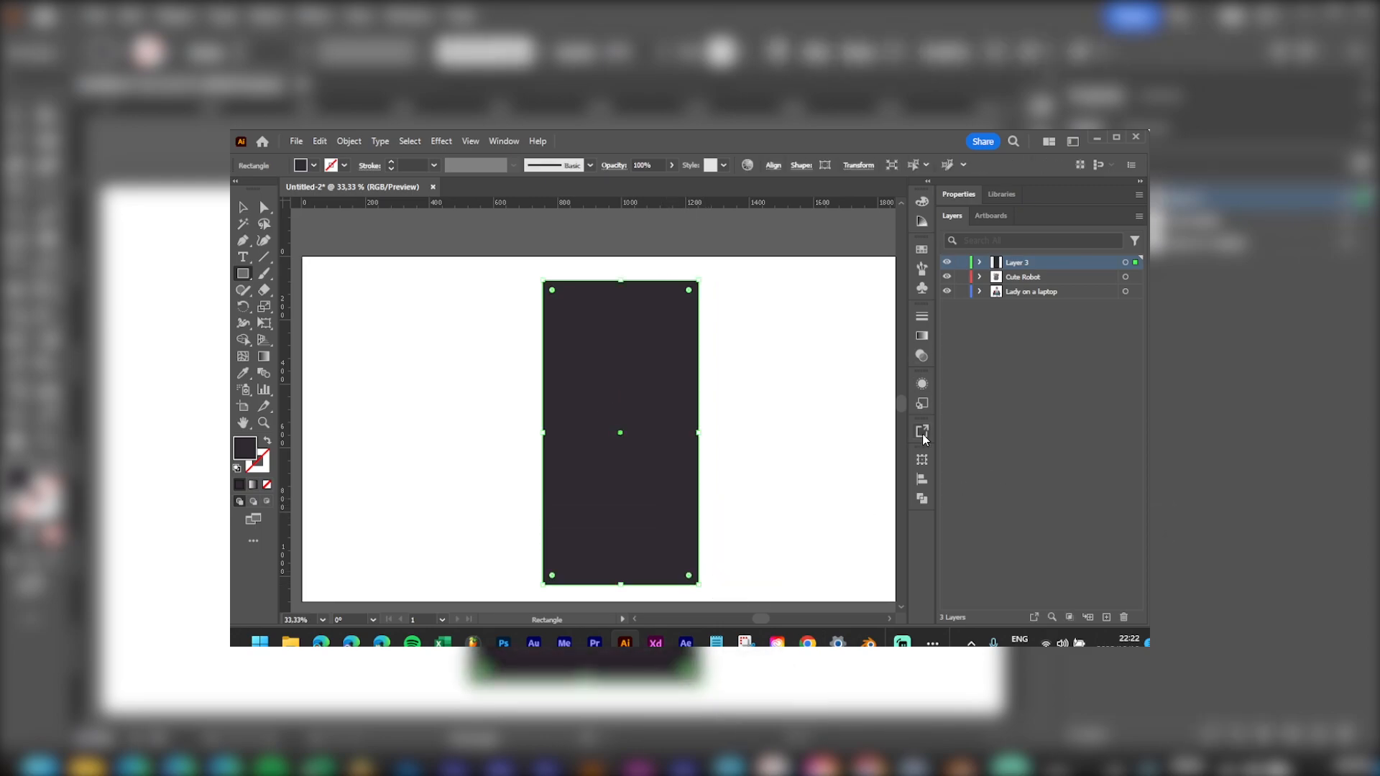
Step: Centre the rectangle horizontally on the artboard and generate the ZEST orange juice can
left_click(921, 477)
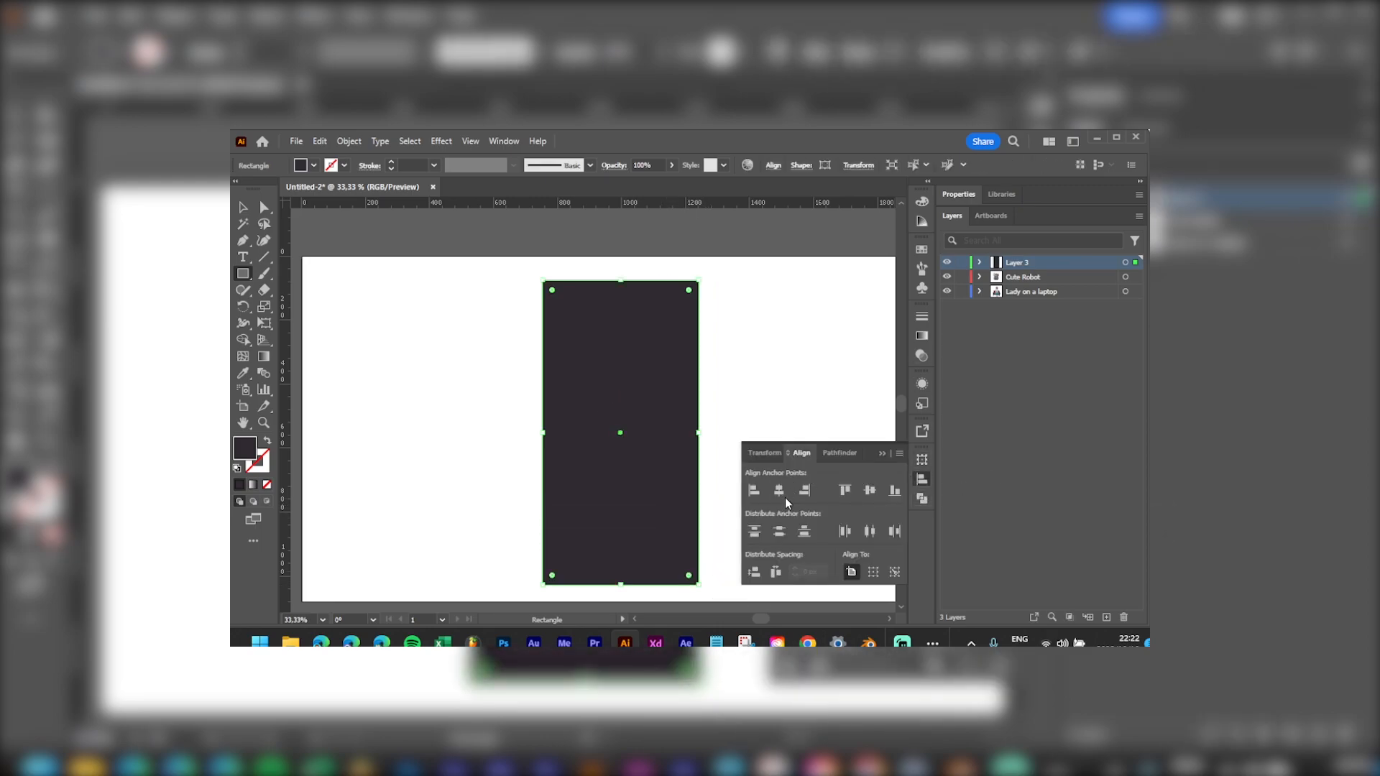
left_click(782, 494)
left_click(242, 207)
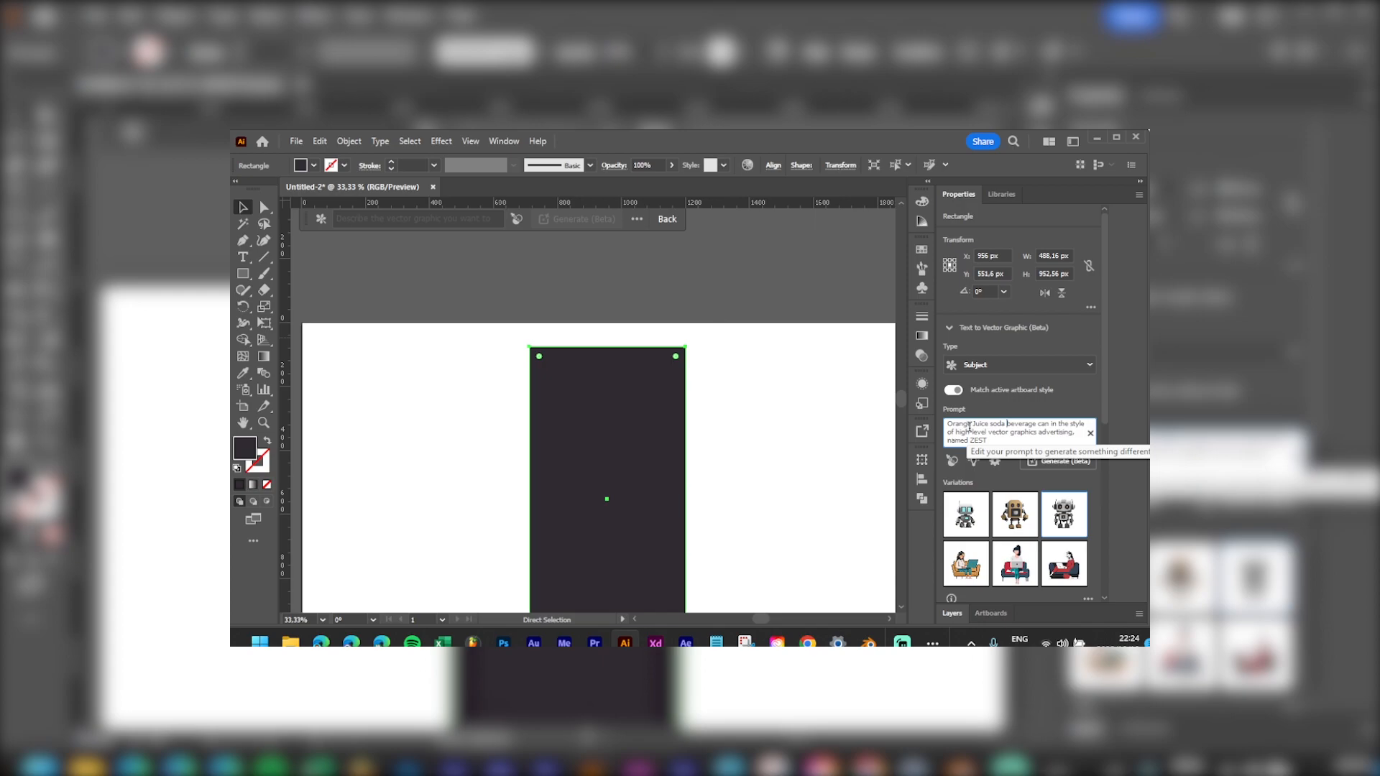
left_click(1060, 464)
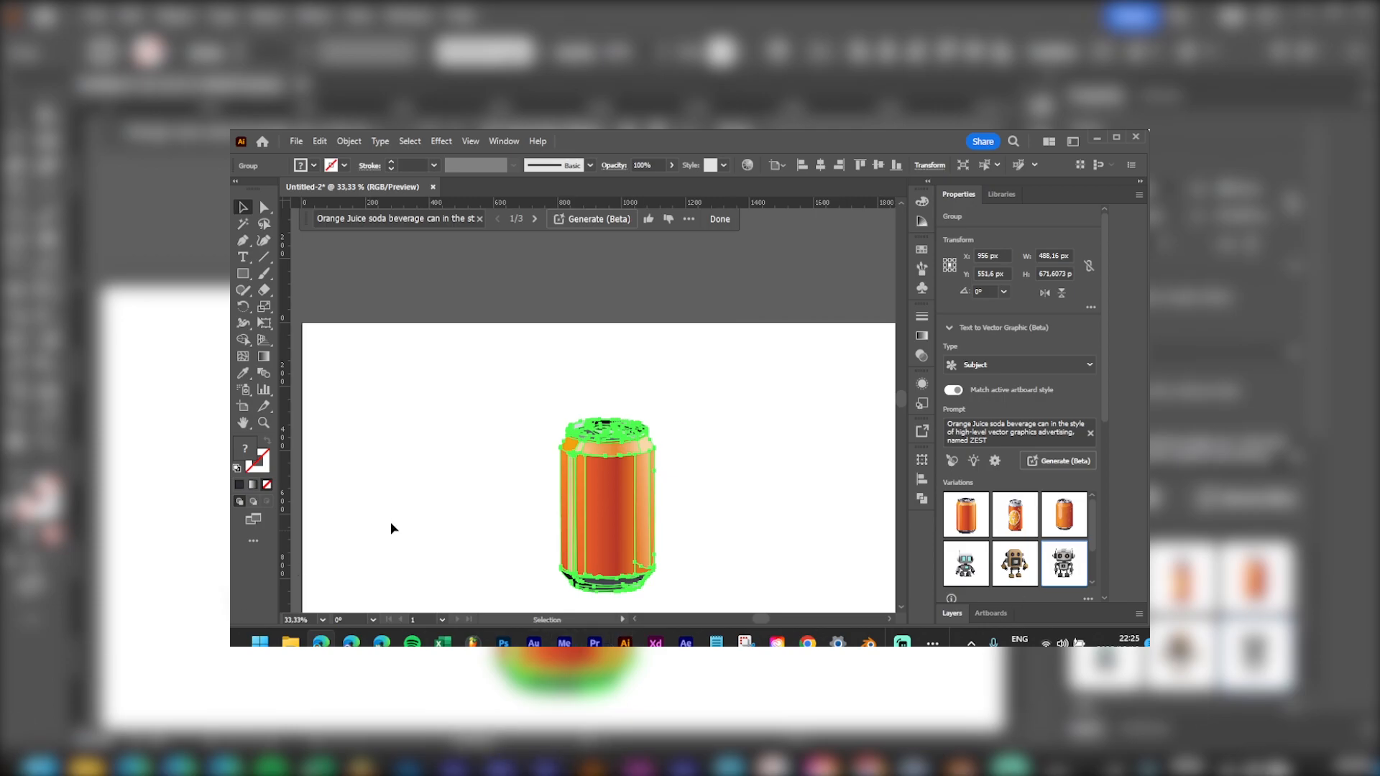
Step: Inspect the generated can and bring back the properties showing its variations
scroll(687, 463, "down", 5)
scroll(731, 434, "down", 1)
left_click(765, 369)
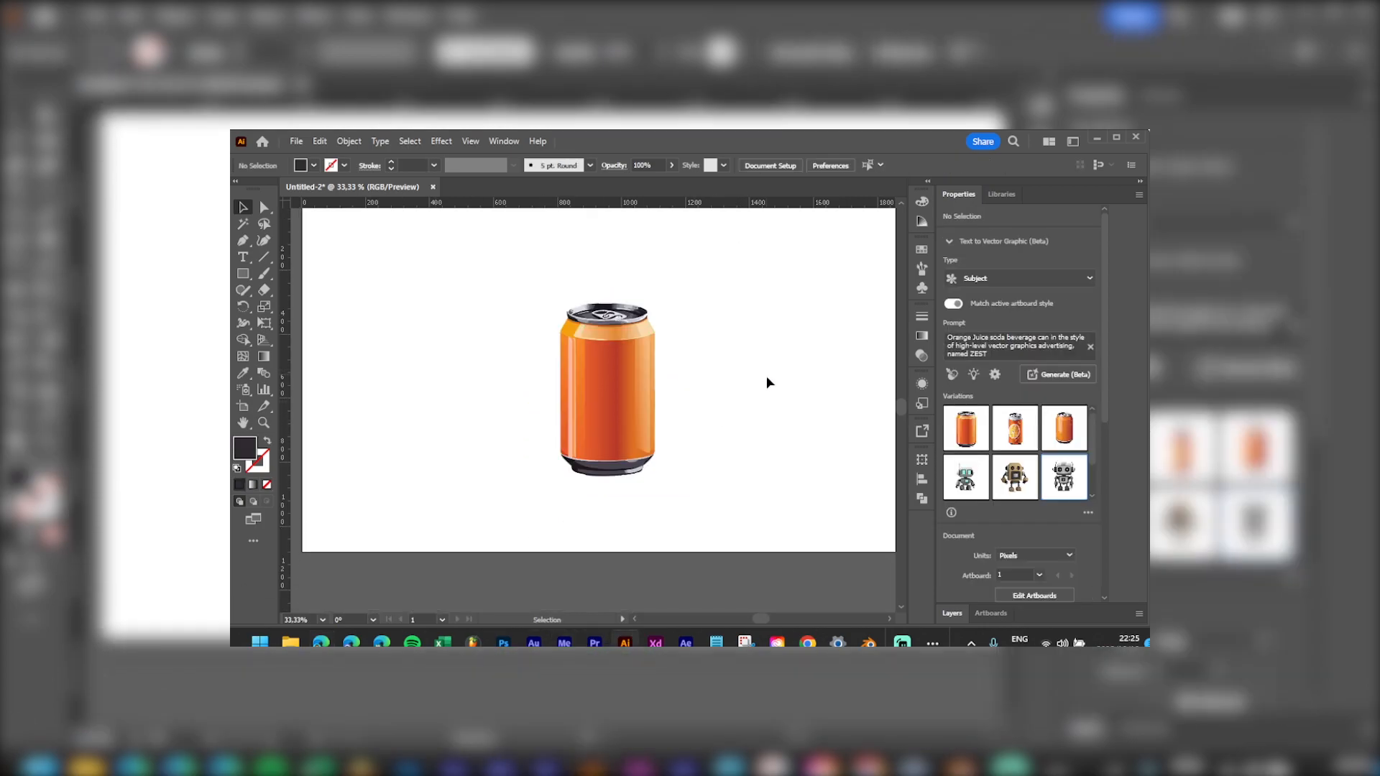
left_click(594, 408)
left_click(770, 351)
scroll(609, 374, "up", 1)
scroll(623, 380, "up", 1)
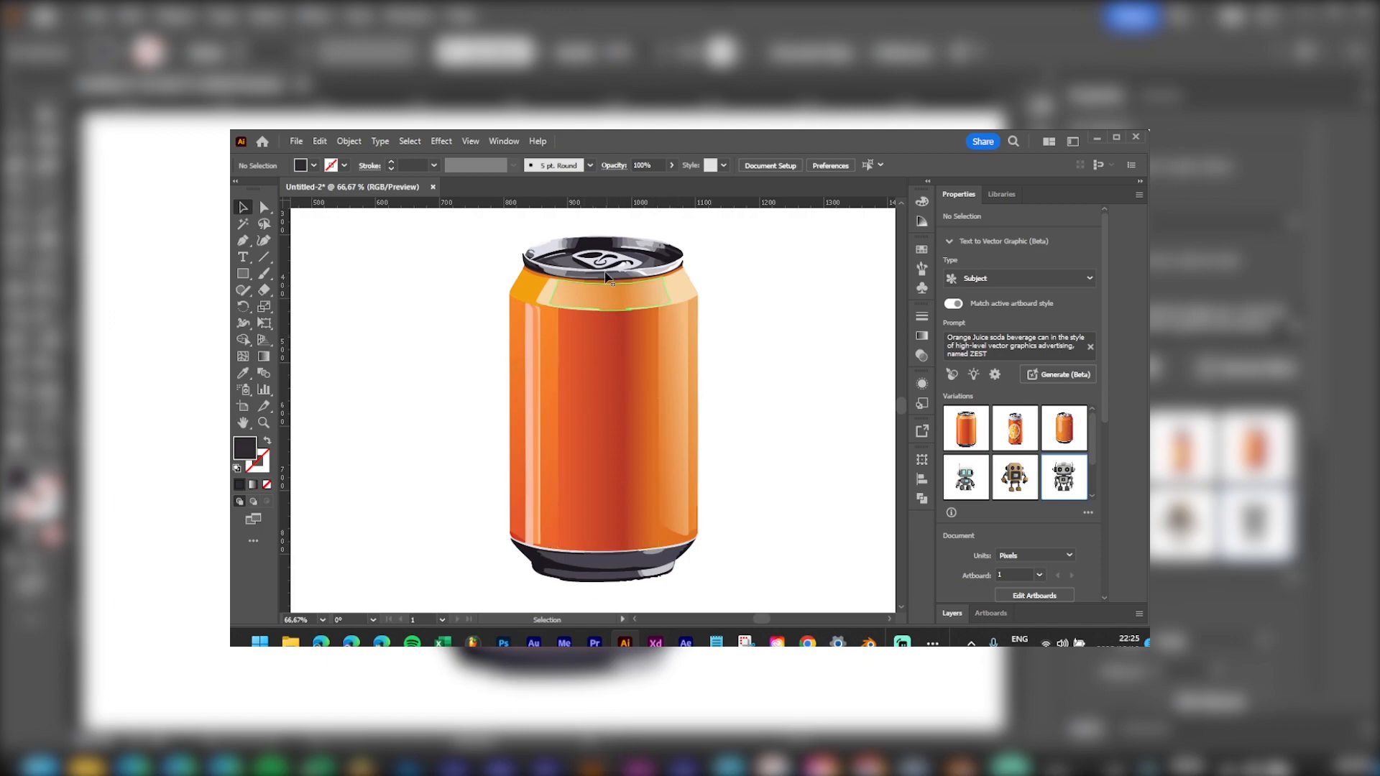
double_click(959, 195)
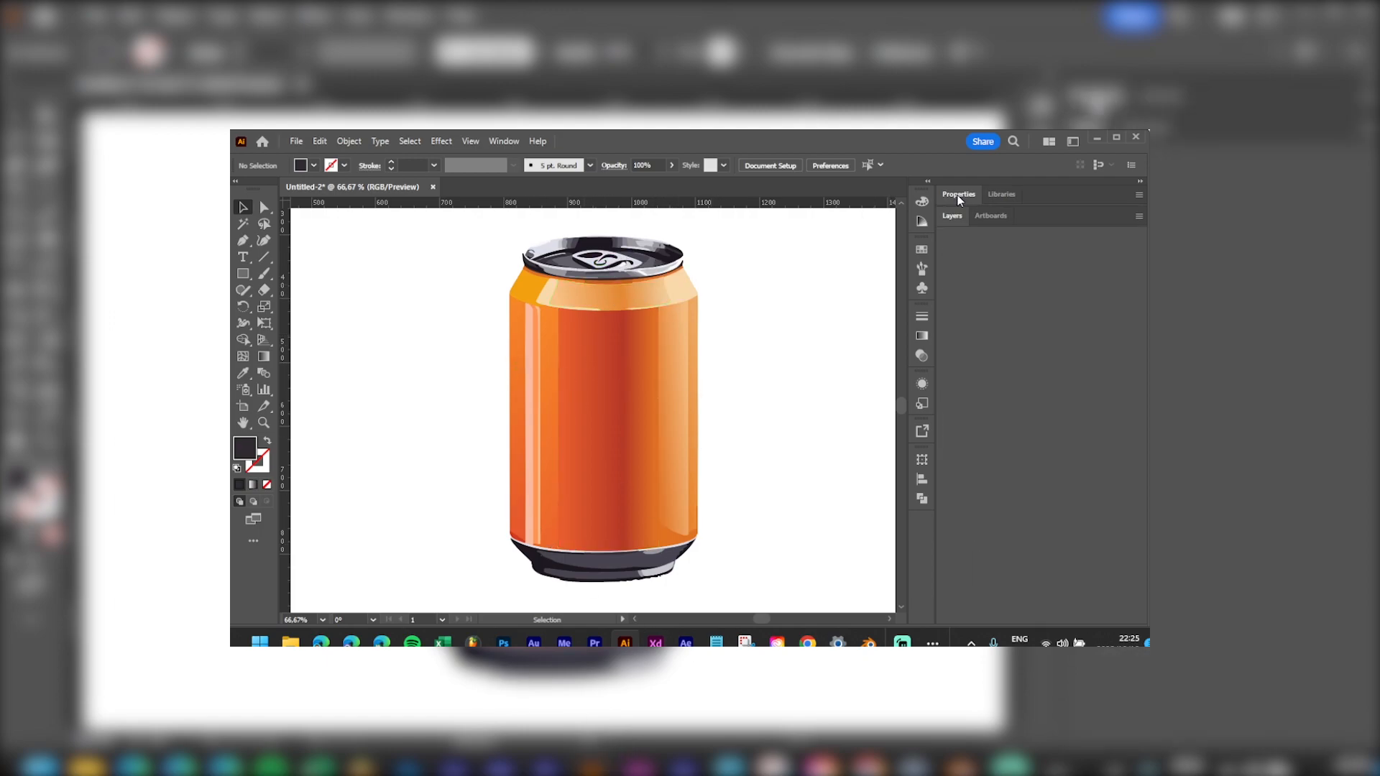
left_click(948, 218)
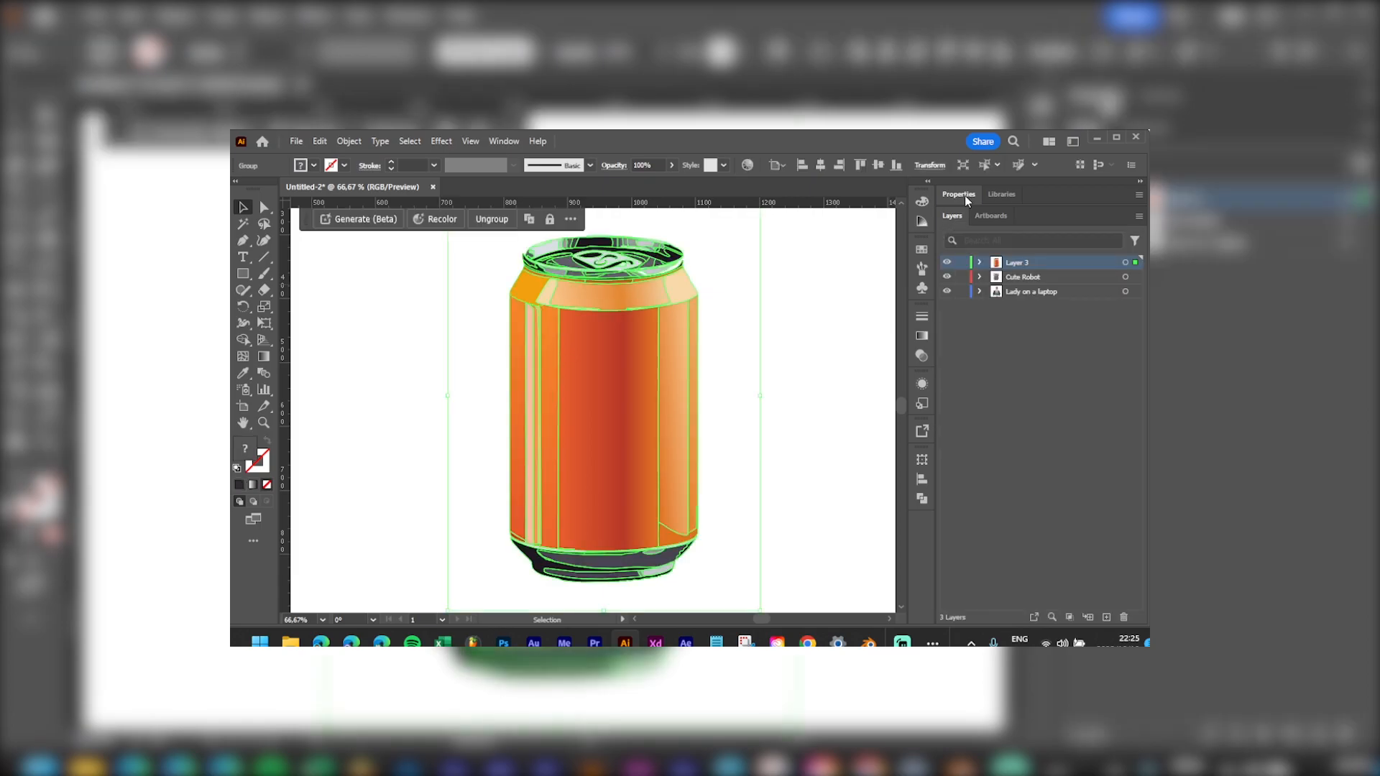
left_click(964, 195)
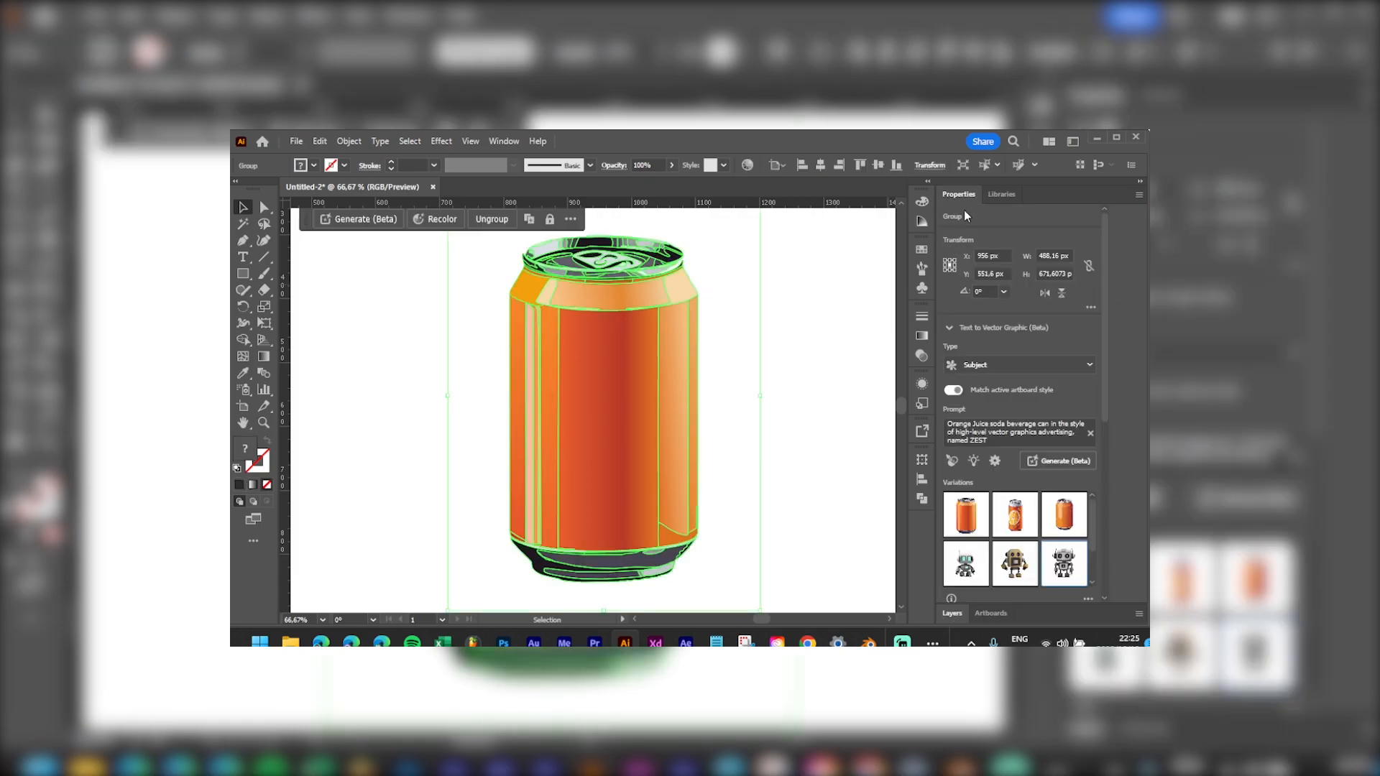
Step: Try the orange-slice variation, then switch to the third, plain glossy can with bubbles
left_click(1012, 532)
left_click(811, 344)
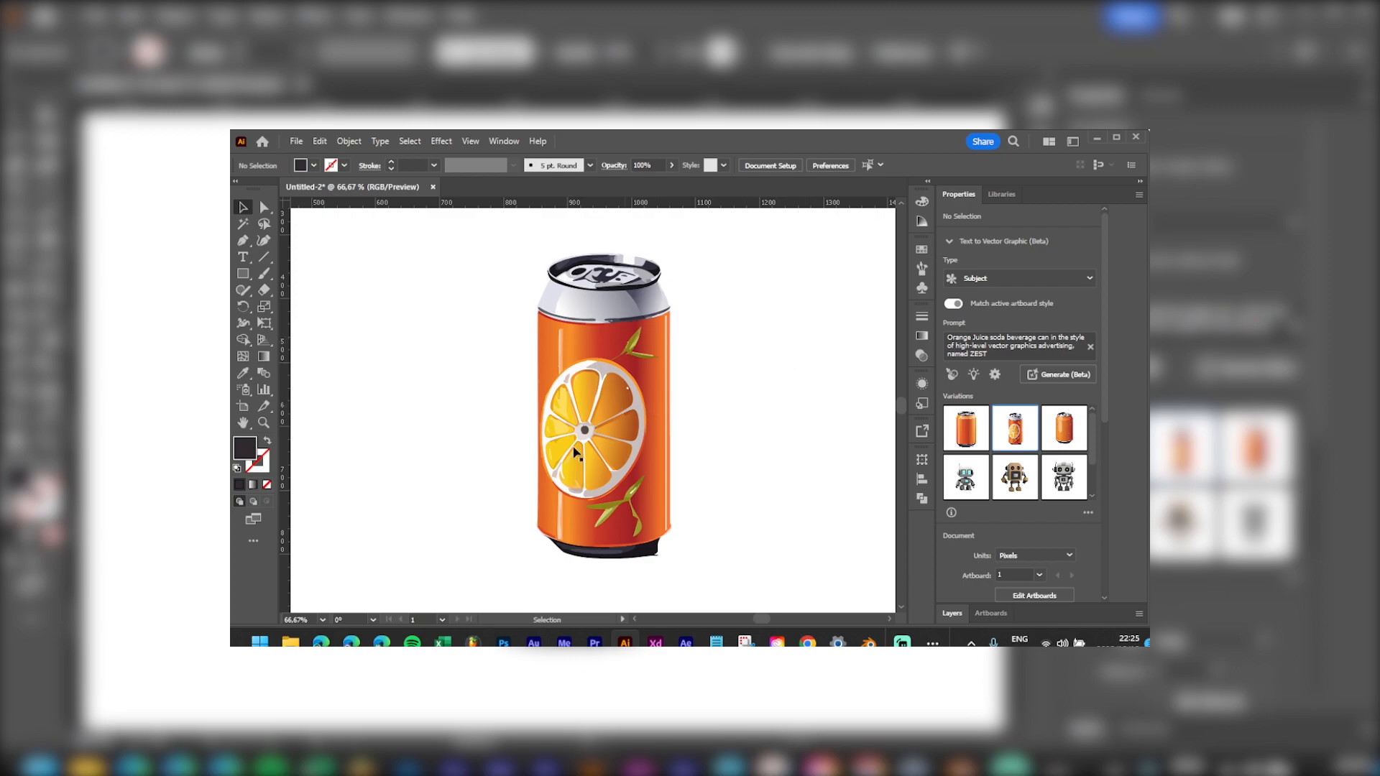
left_click(1050, 432)
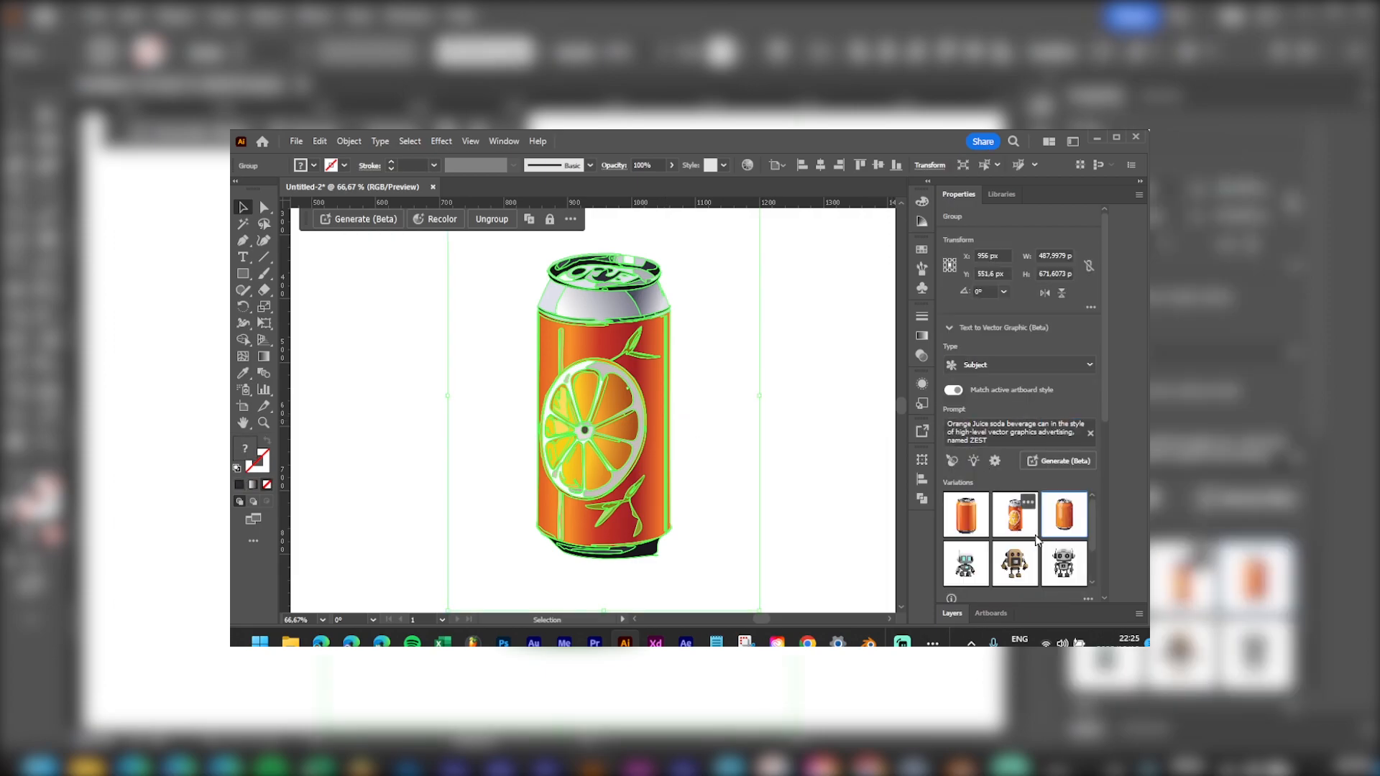
left_click(823, 290)
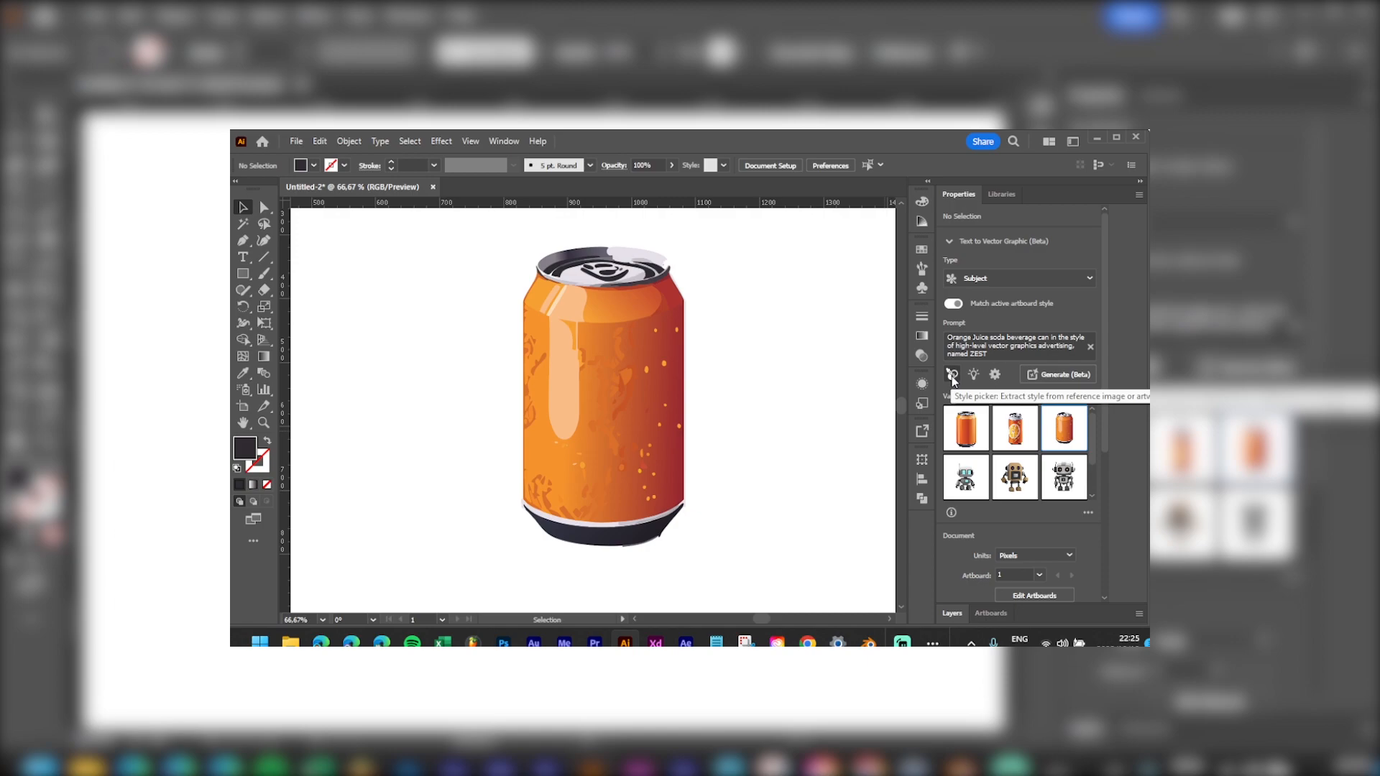
Step: Raise the generation Detail level from 2 to 5 and regenerate the can variations
left_click(995, 375)
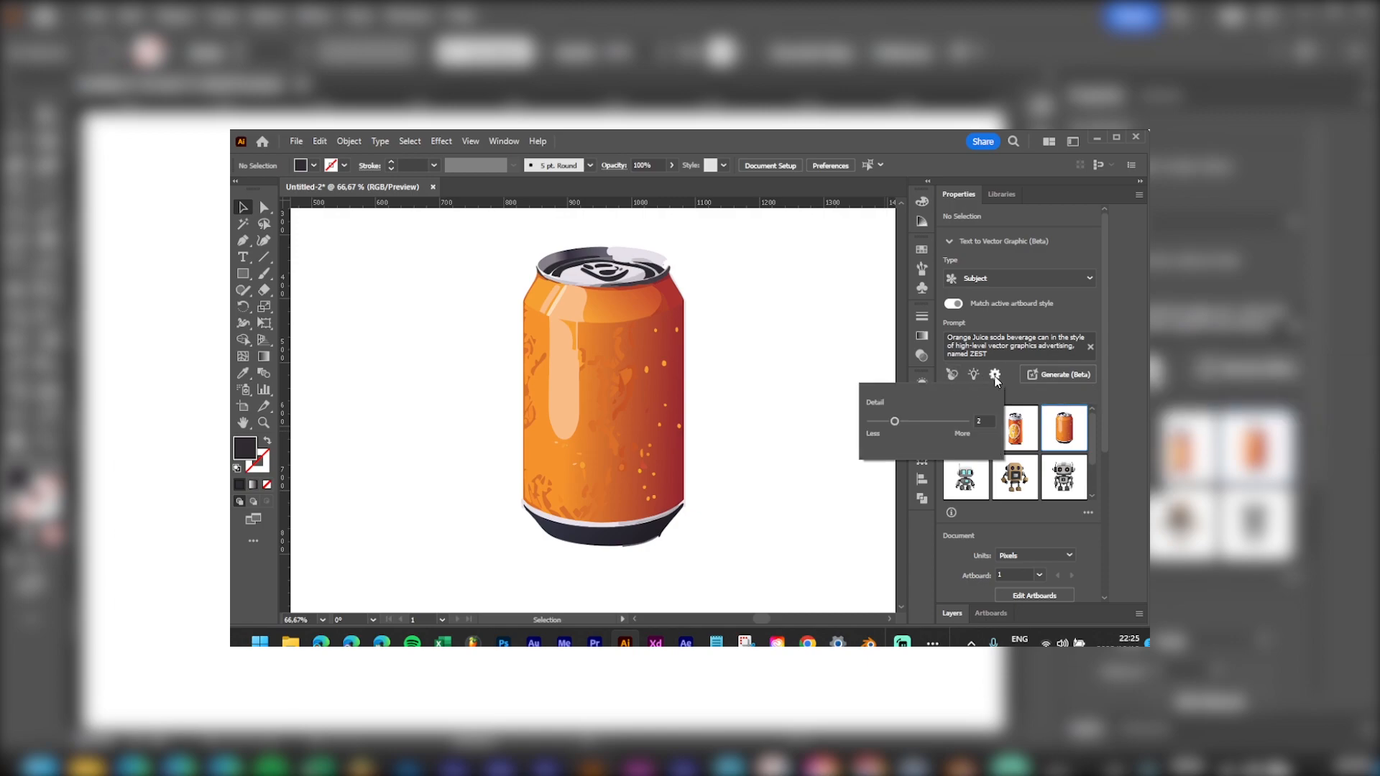
left_click_drag(895, 422, 958, 429)
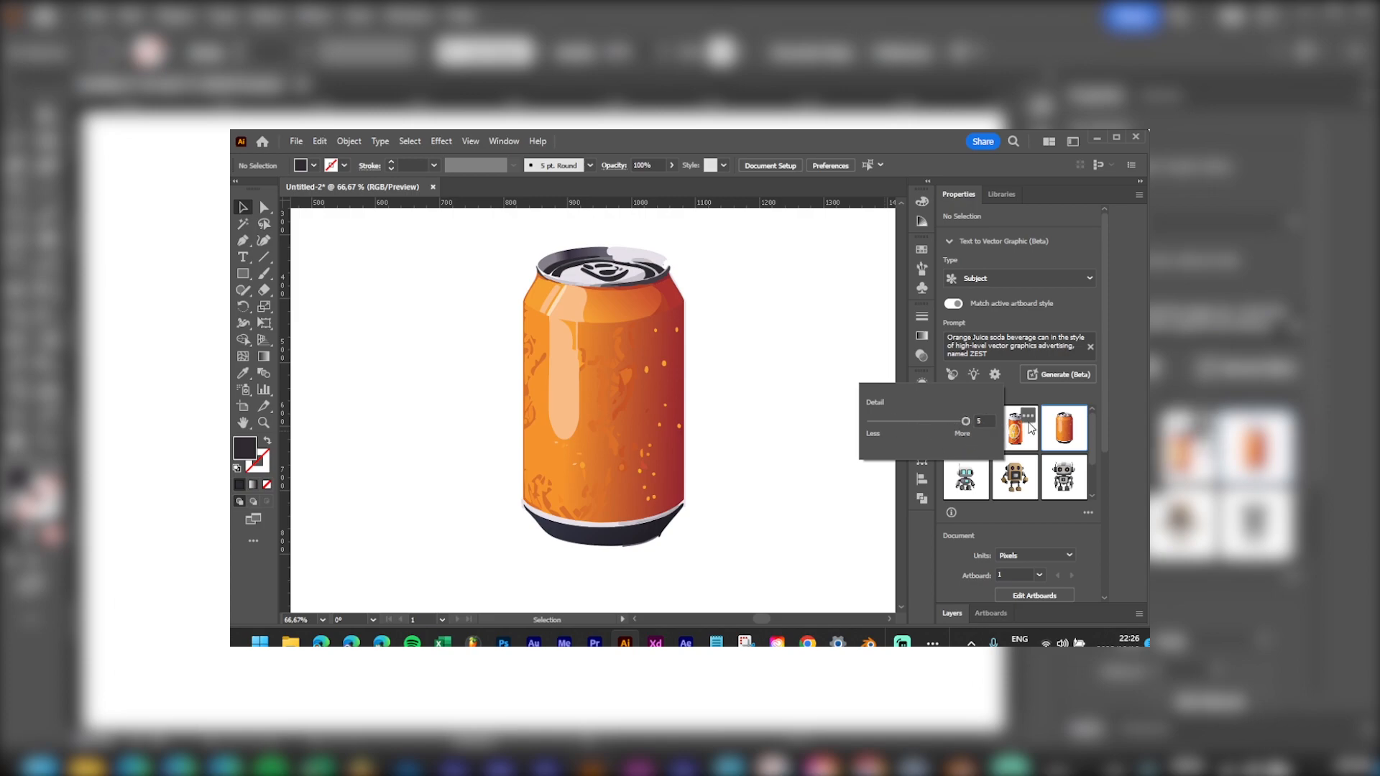
left_click(1062, 427)
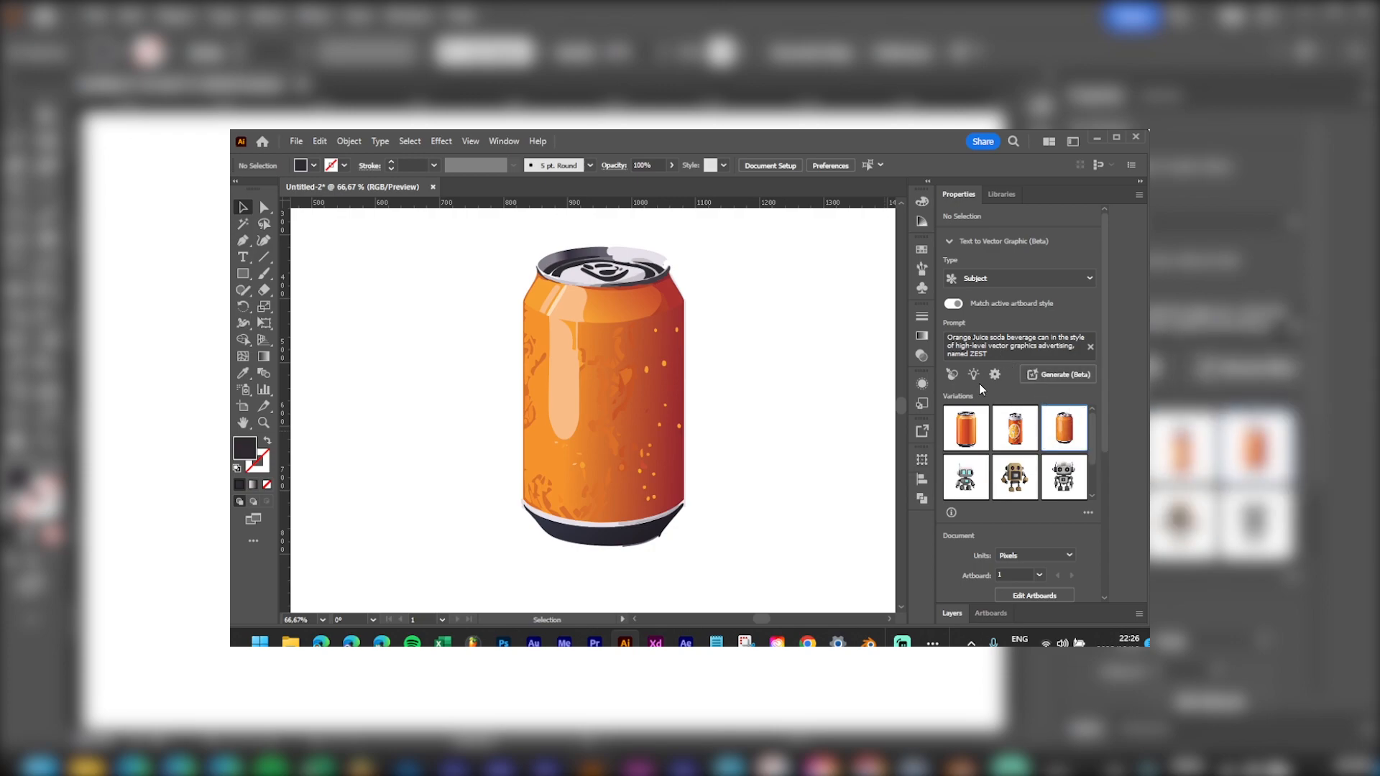
left_click(1042, 375)
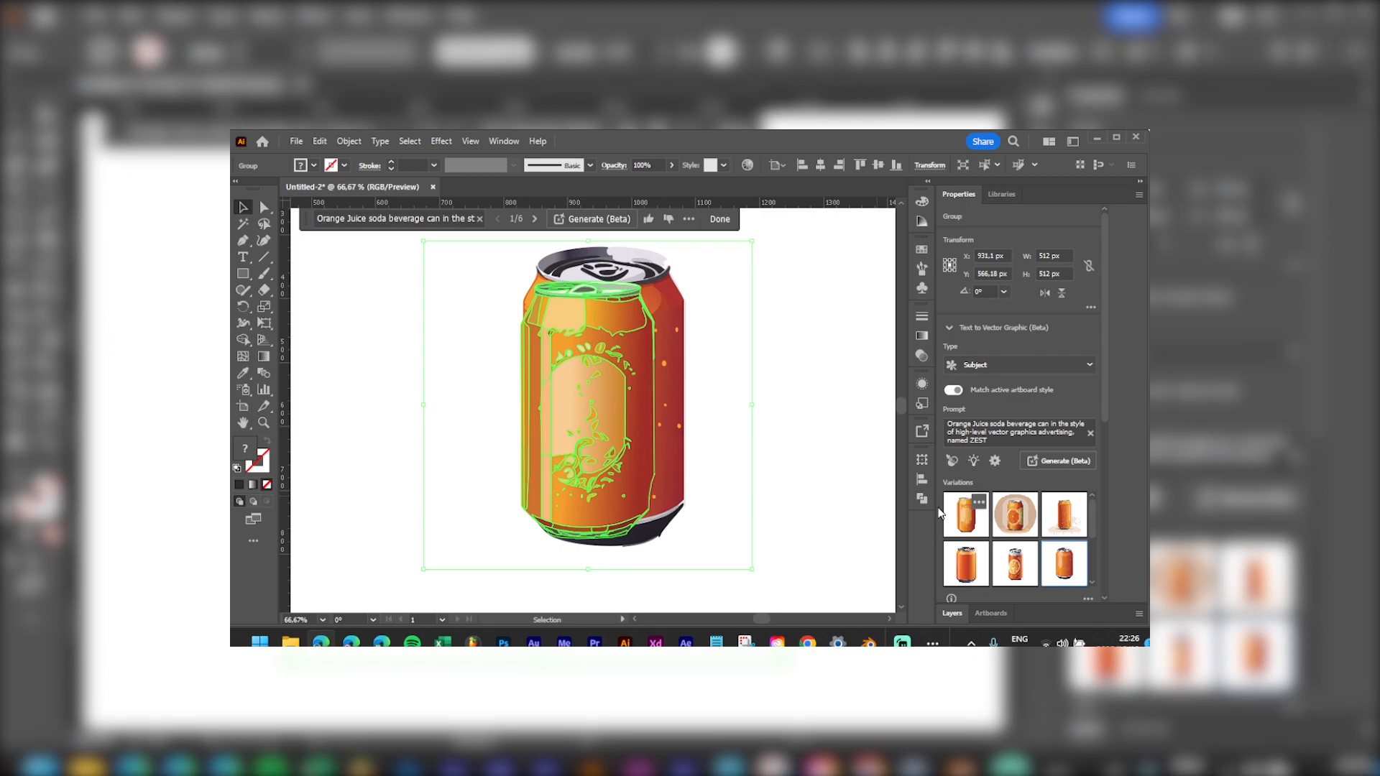
Step: Compare the second, third and first new variations, keeping the first on the can
left_click(1010, 527)
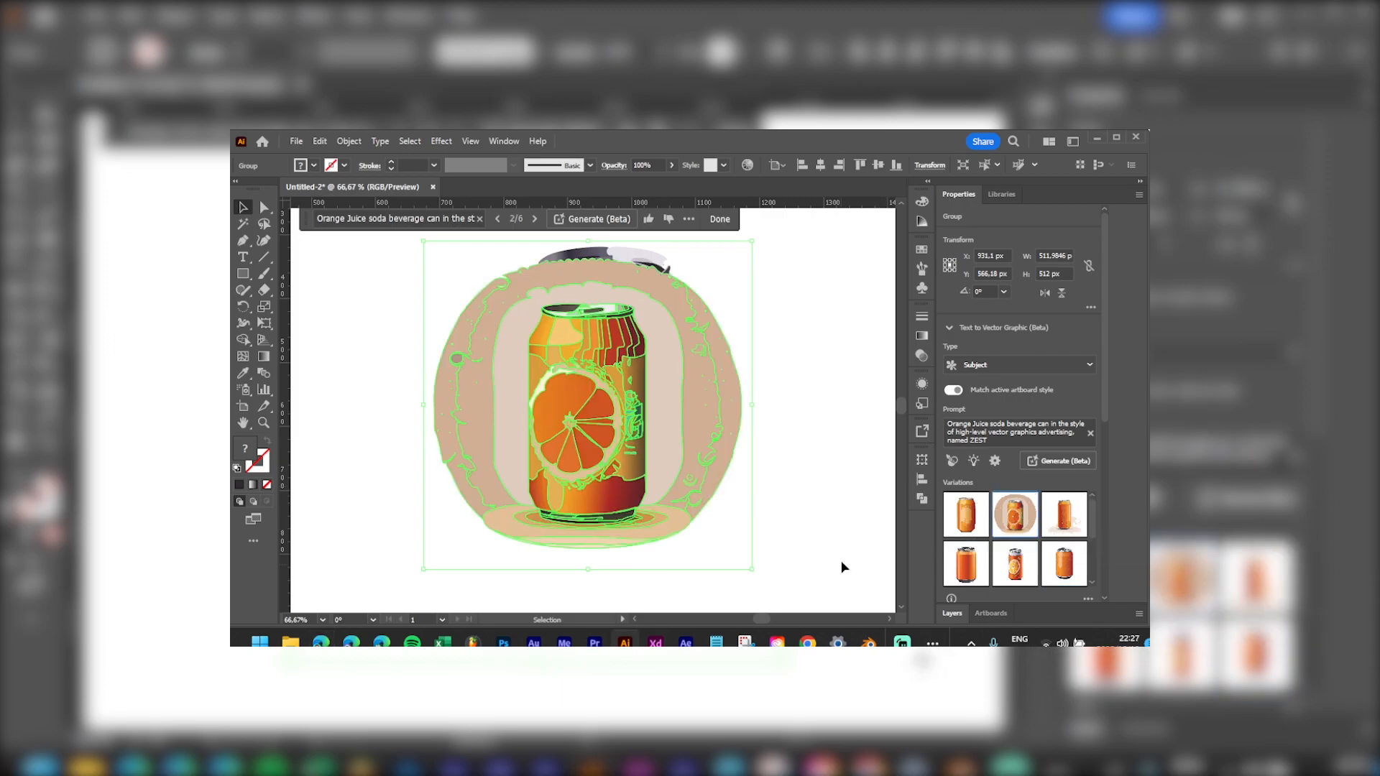
left_click(807, 488)
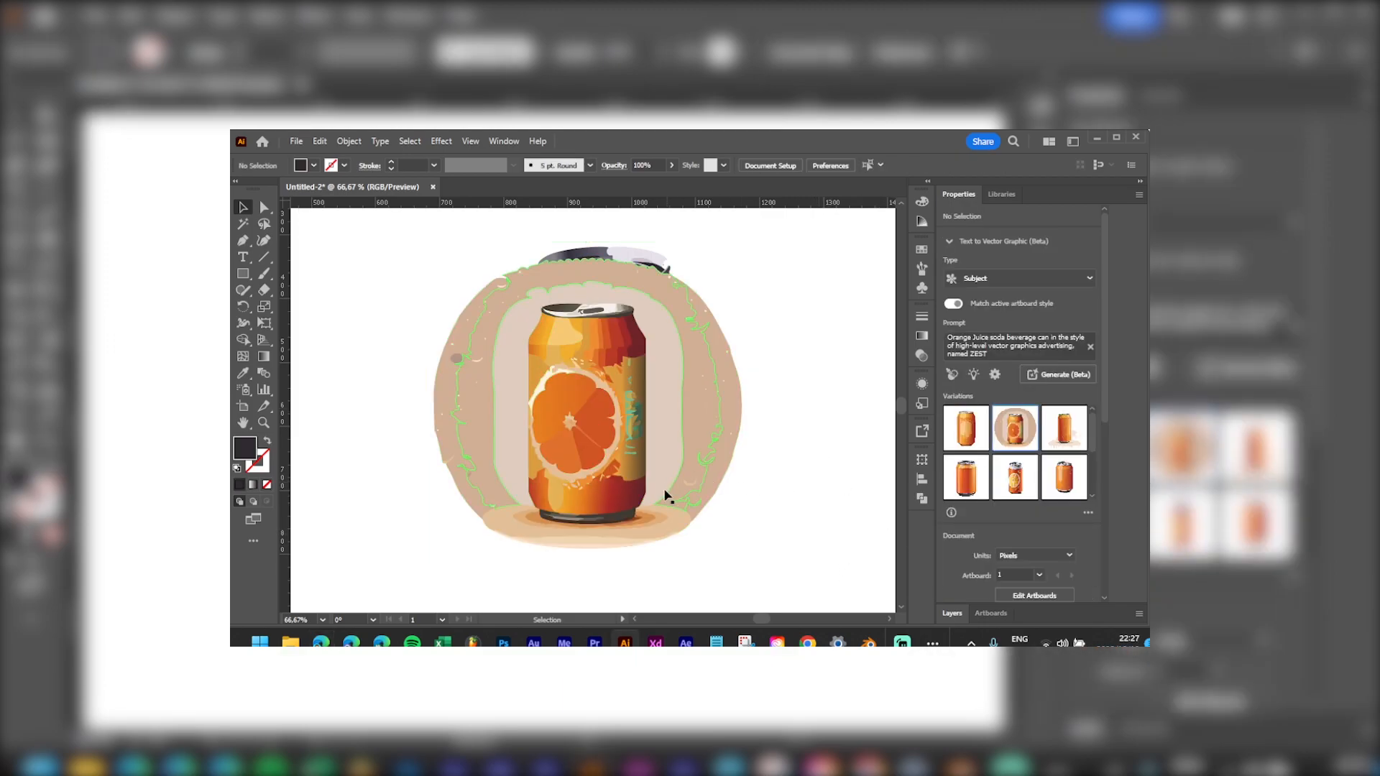
left_click(642, 418)
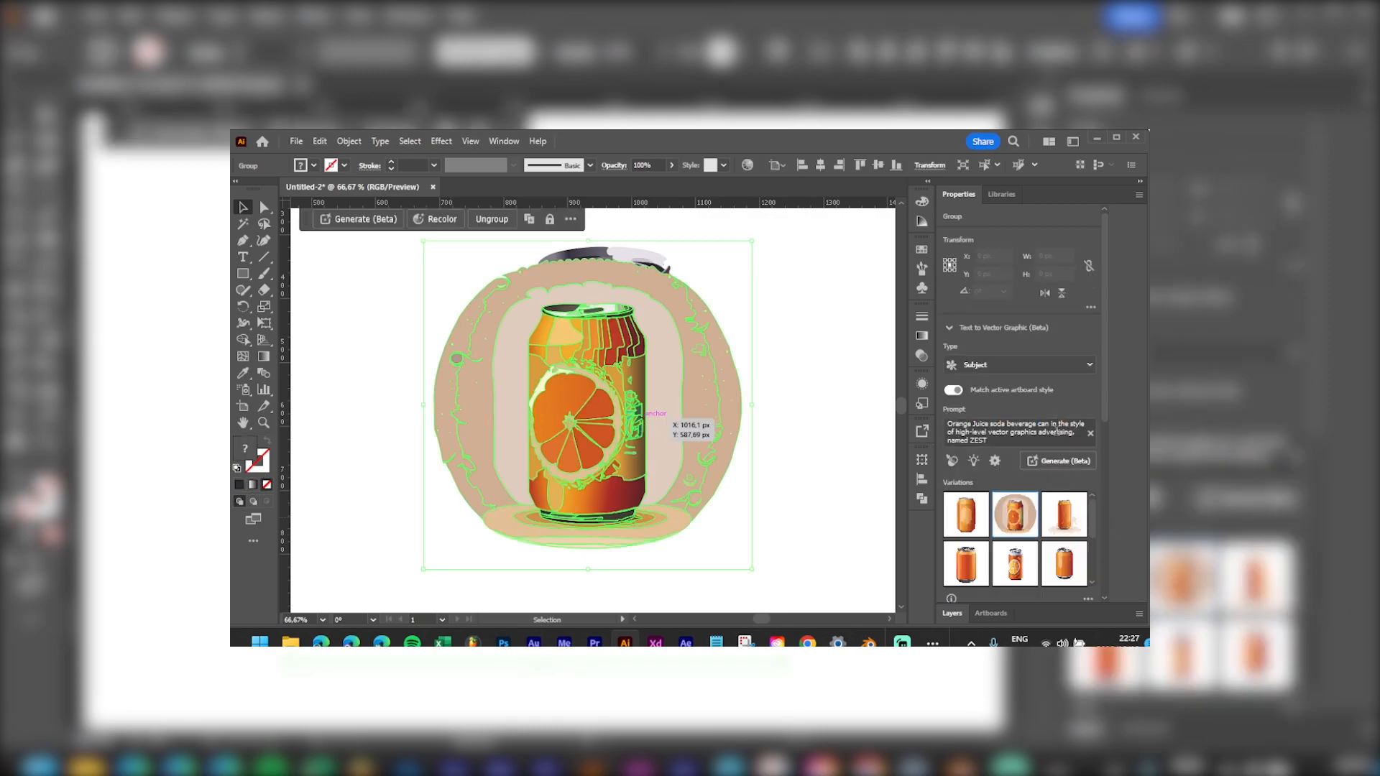
left_click(1064, 514)
left_click(795, 373)
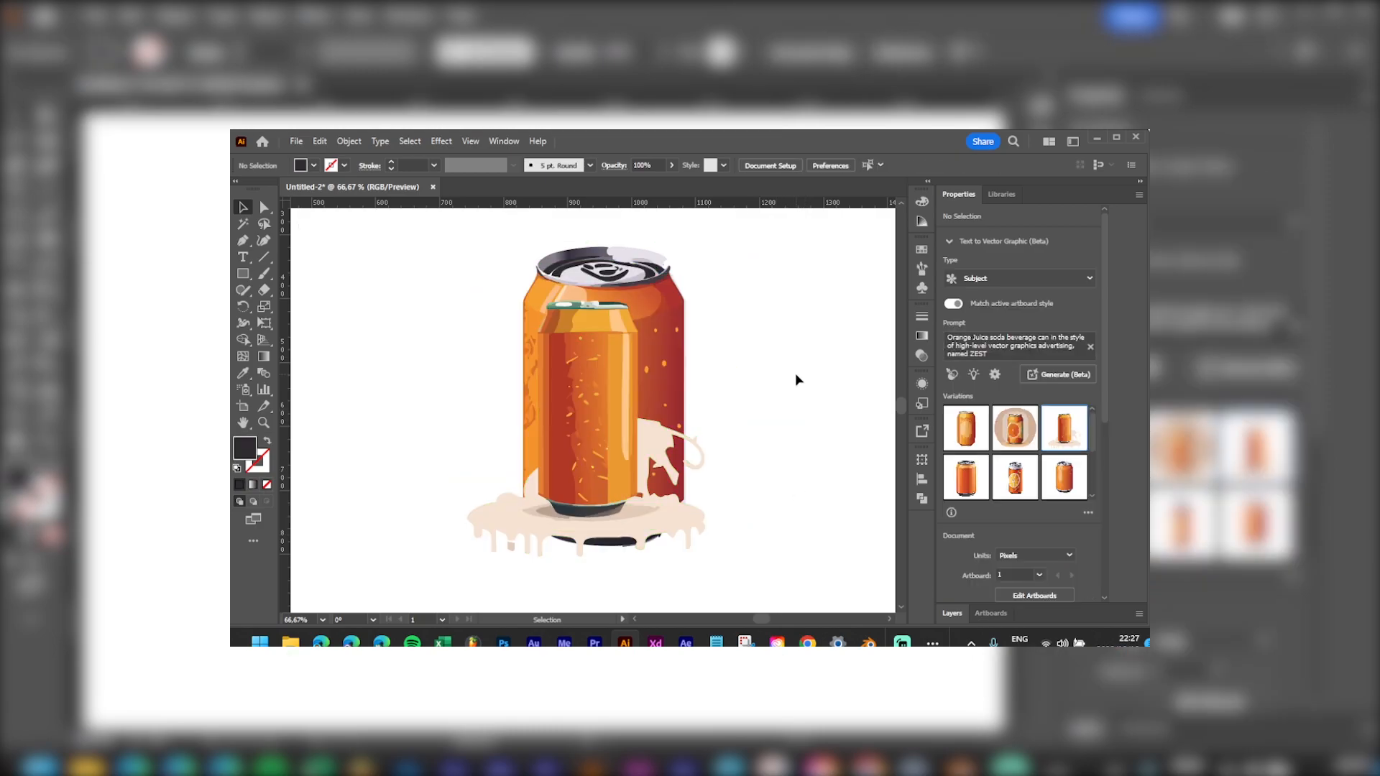
left_click(971, 431)
left_click(704, 447)
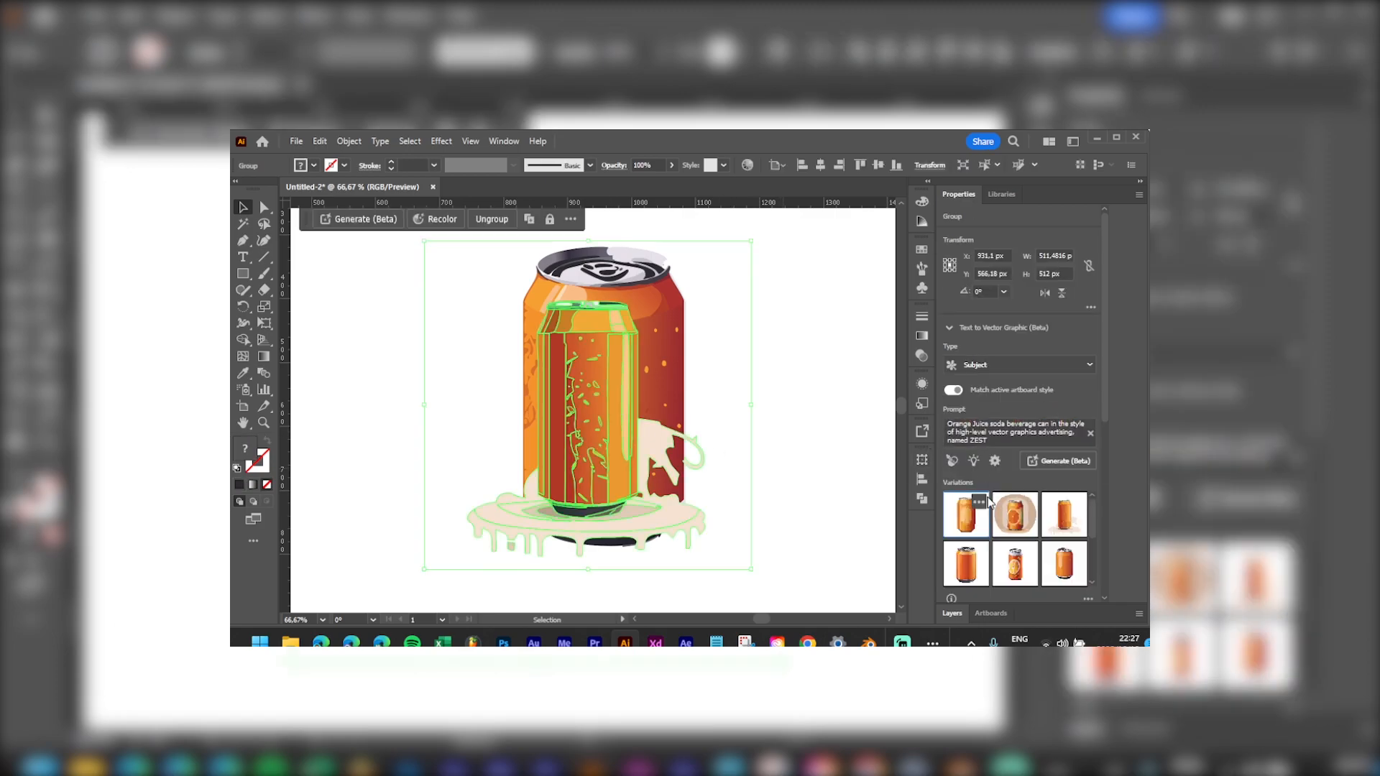
left_click(970, 510)
left_click(782, 395)
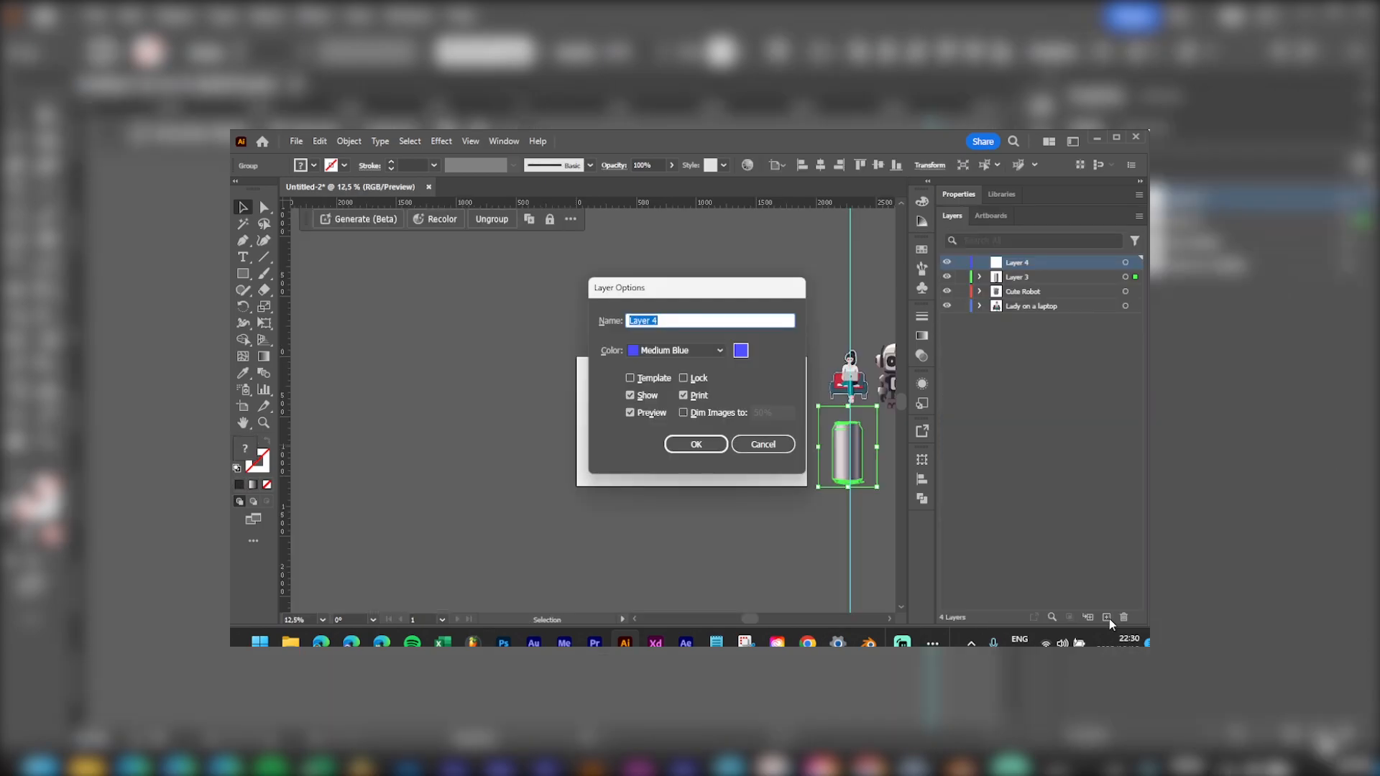
Step: Name the new layer 'logo' and begin replacing the generation prompt with 'potat'
type("logo")
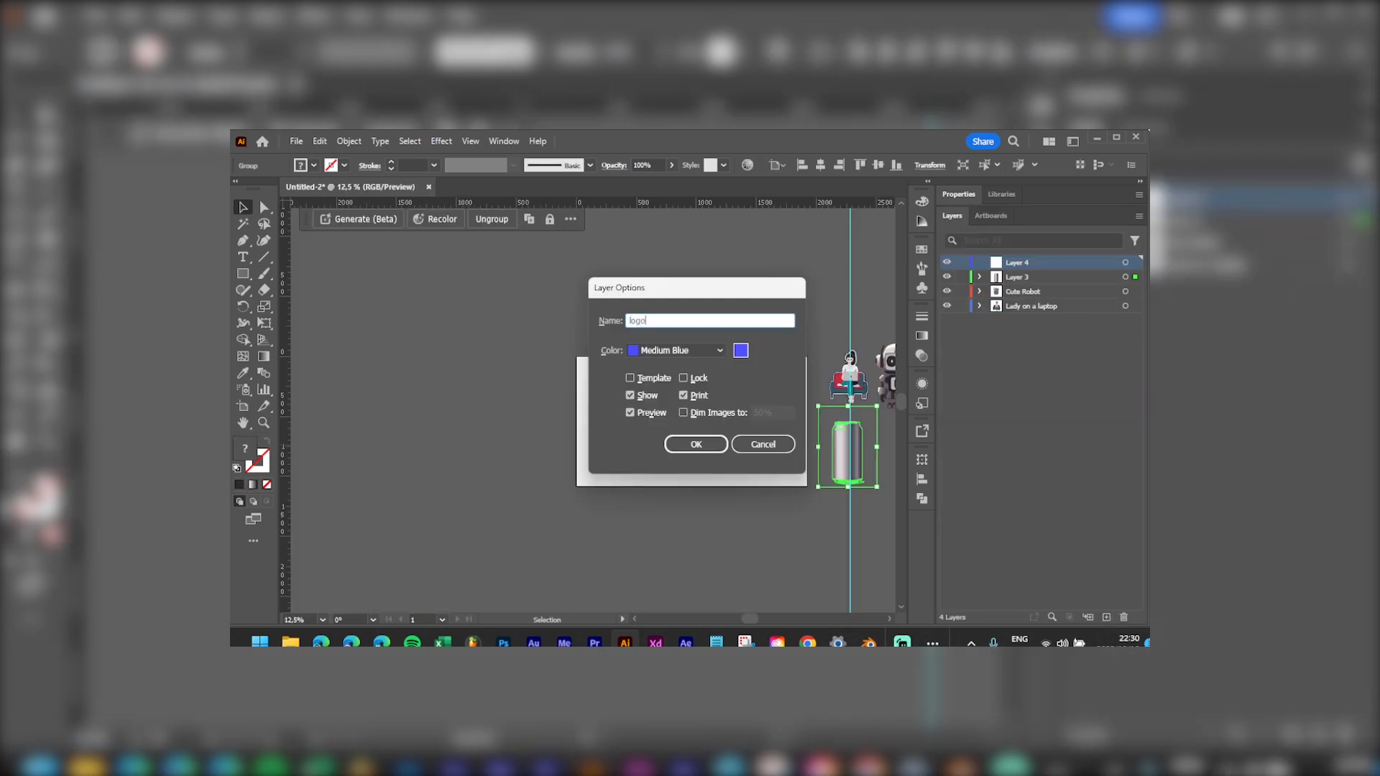
key("Return")
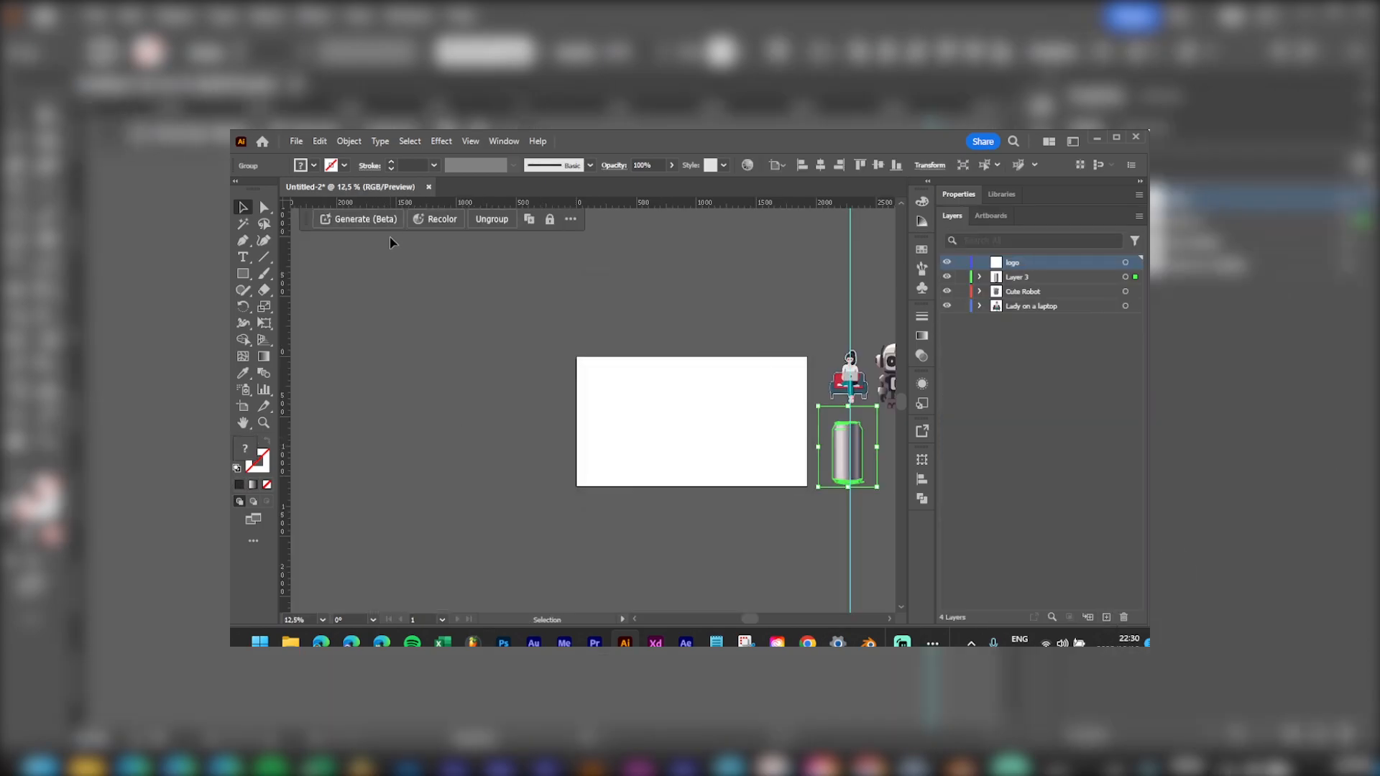
left_click(363, 219)
left_click(444, 221)
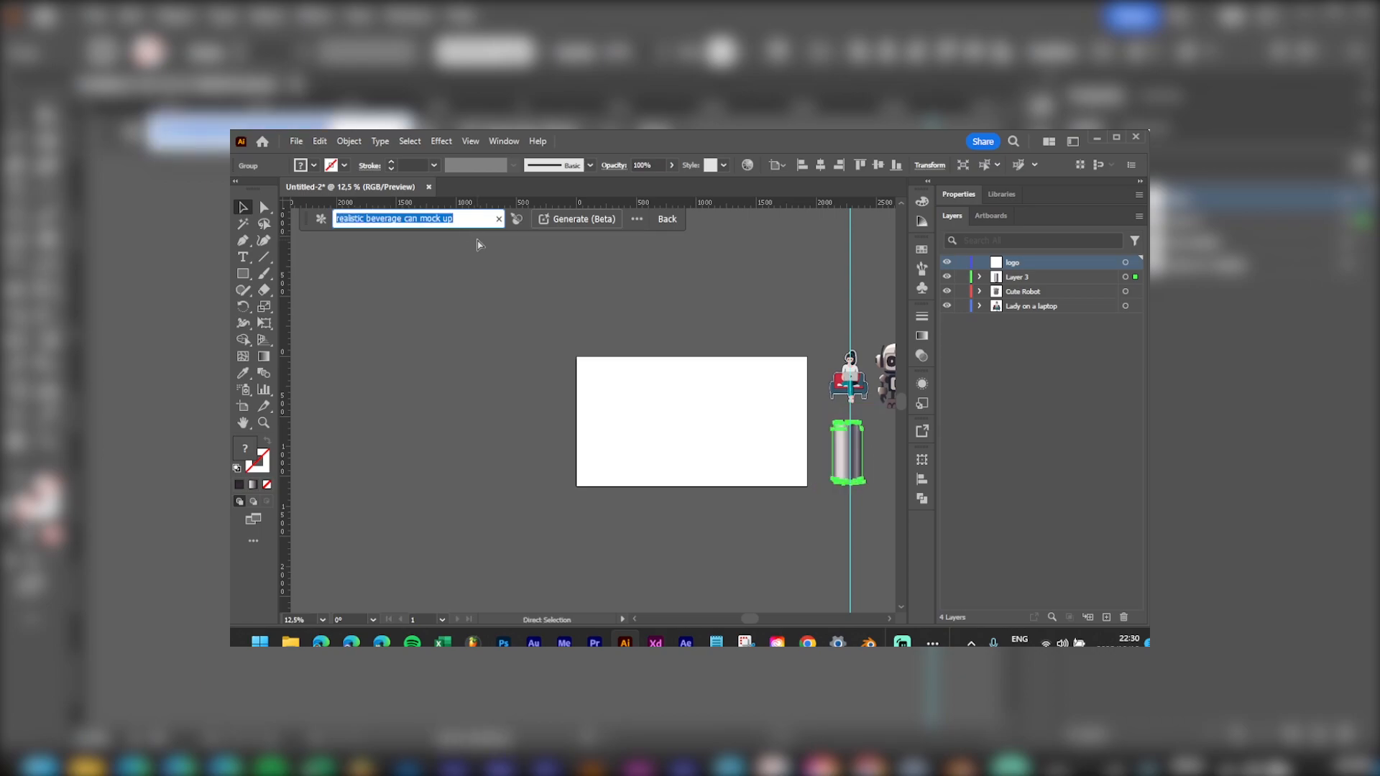
type("potato")
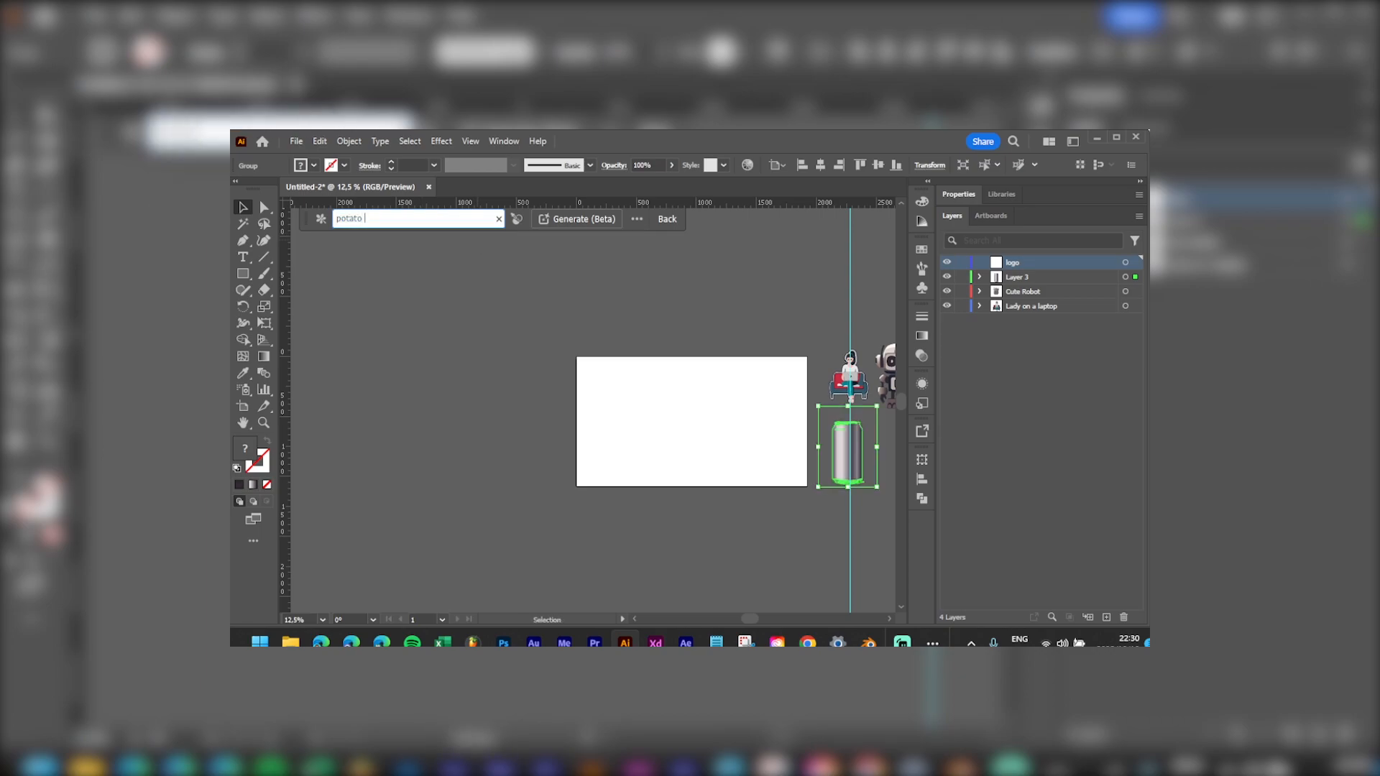
Step: Draw a dark rectangle and generate 'potato crisp / chip logo with a lion mascot in a cartoony' from it
left_click(243, 273)
left_click_drag(641, 393, 756, 453)
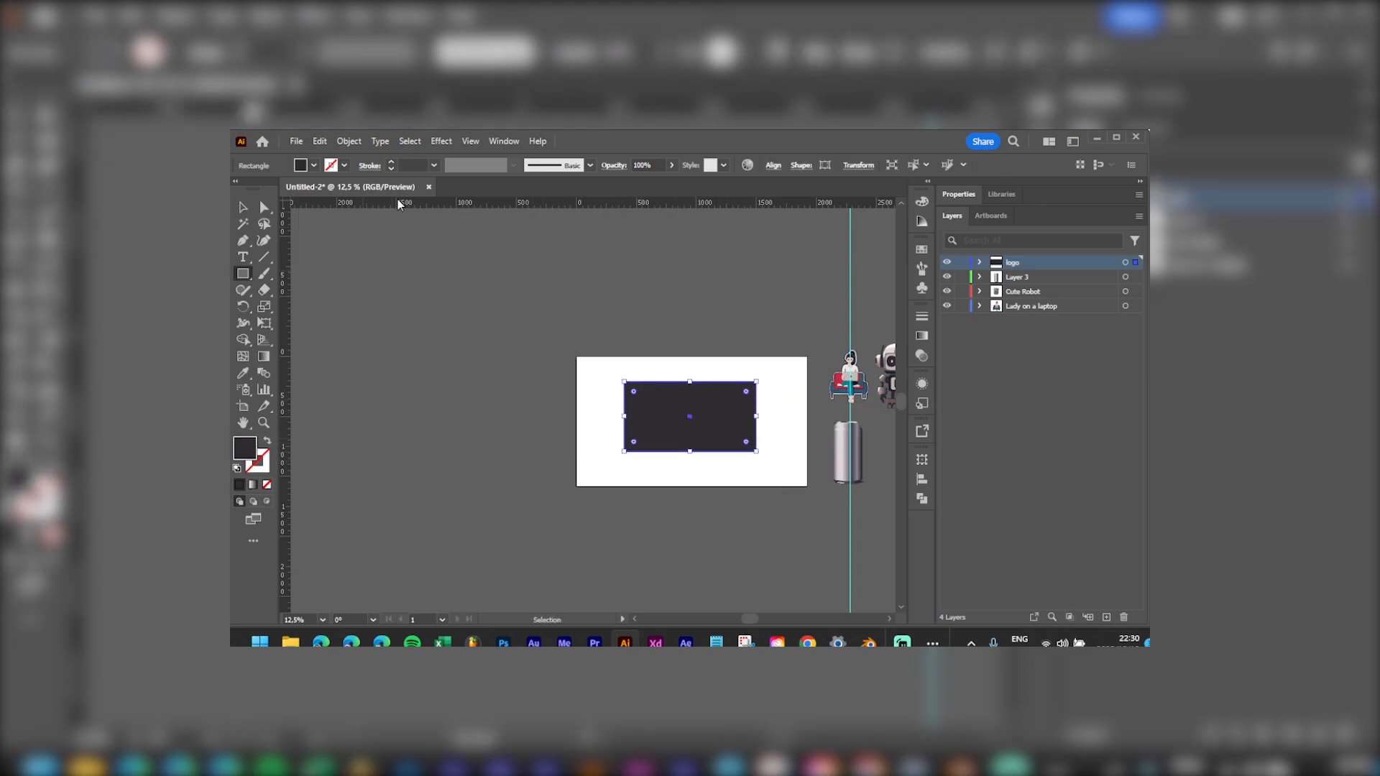
key("v")
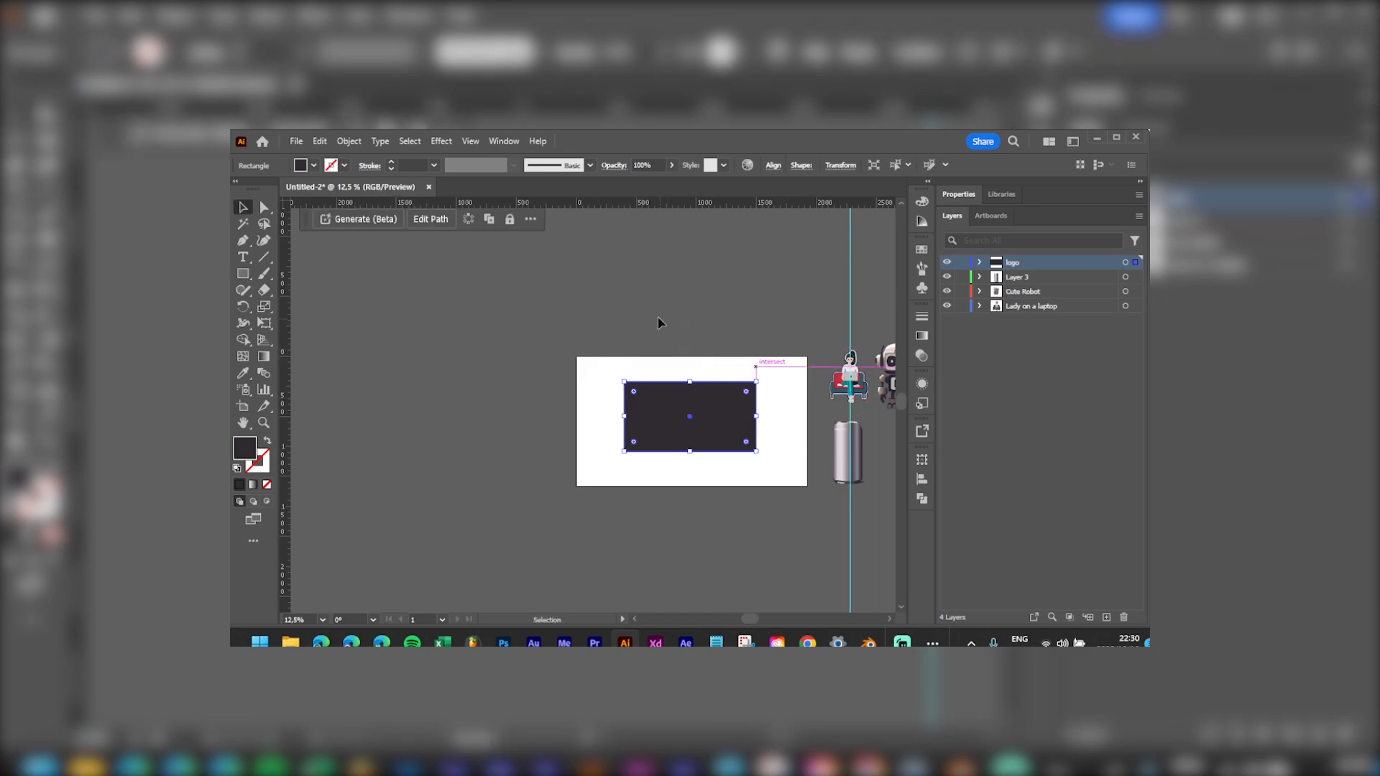
left_click(375, 224)
left_click(479, 222)
key("ctrl+a")
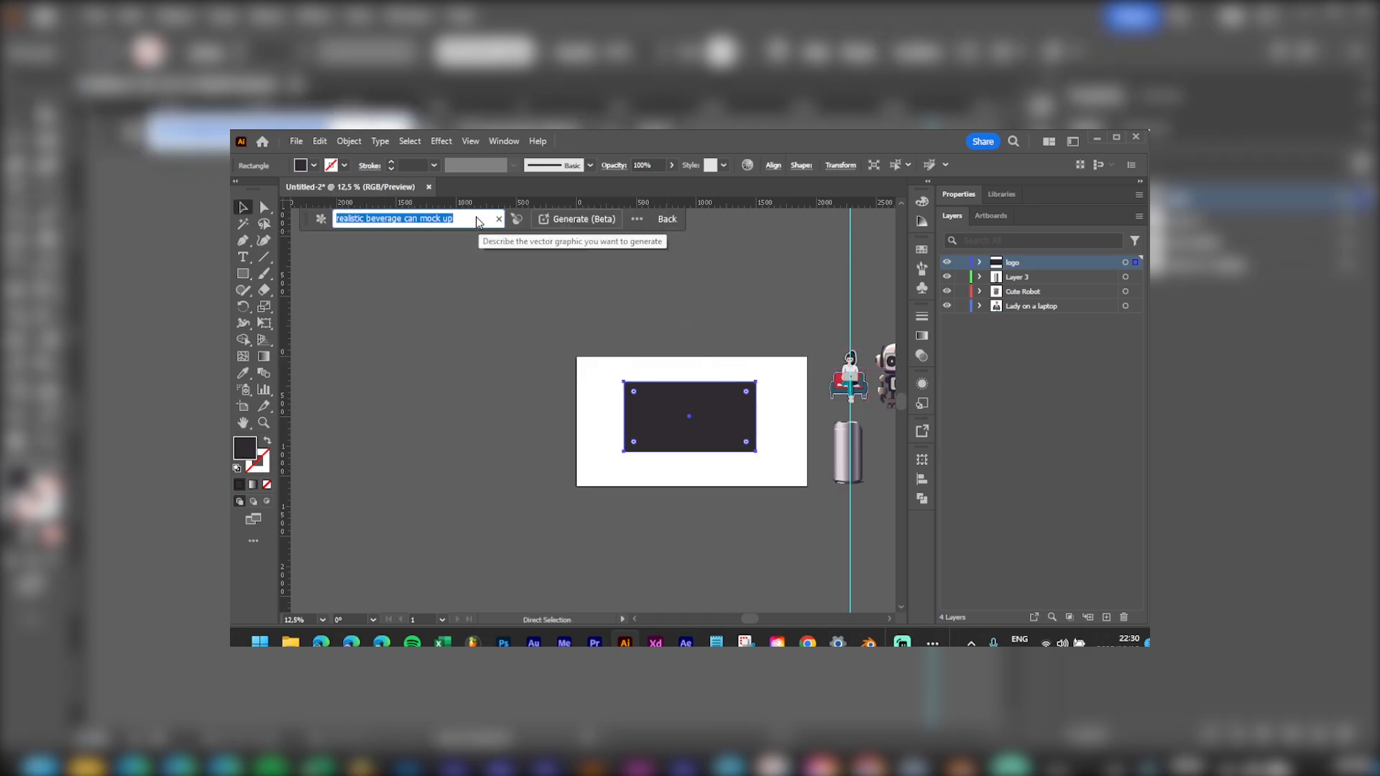
type("potato crsip")
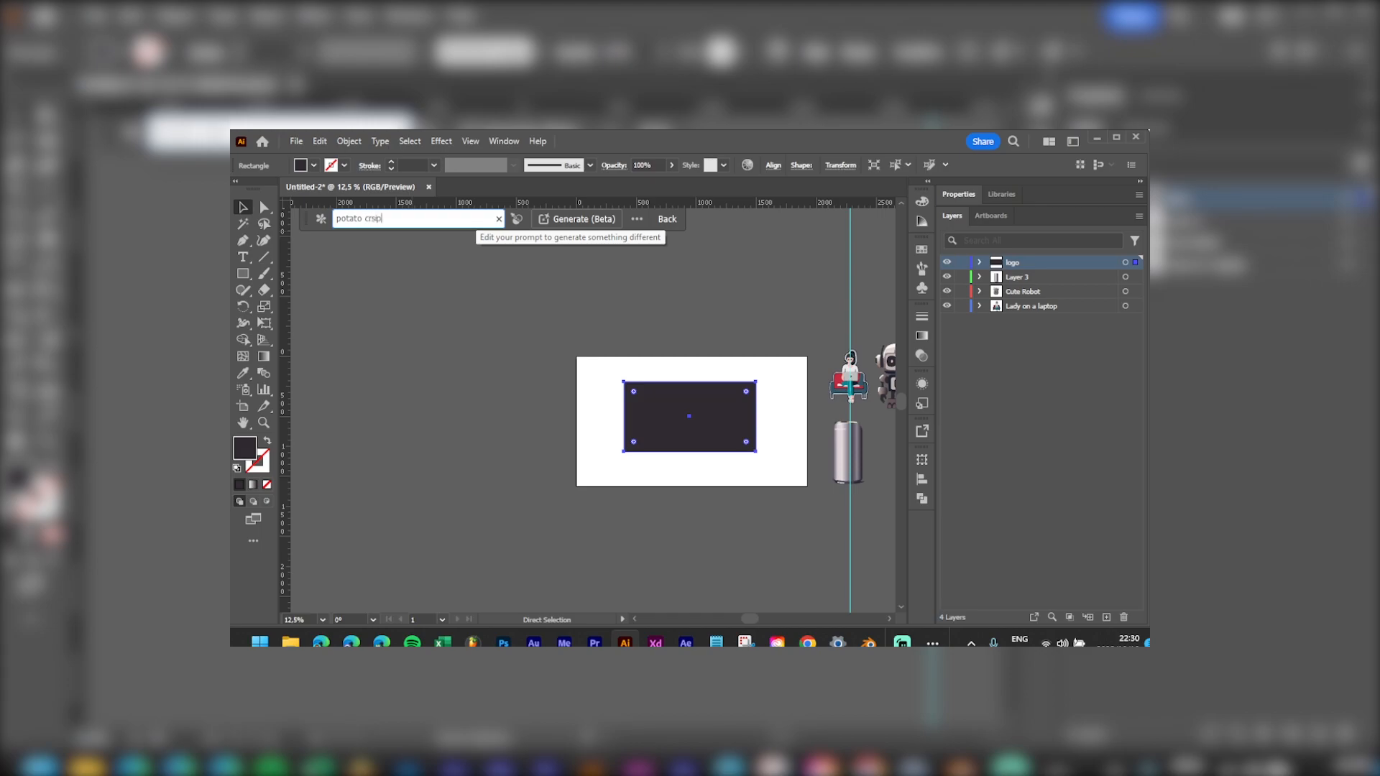
key("BackSpace")
key("BackSpace")
key("BackSpace")
type("isp / chip ")
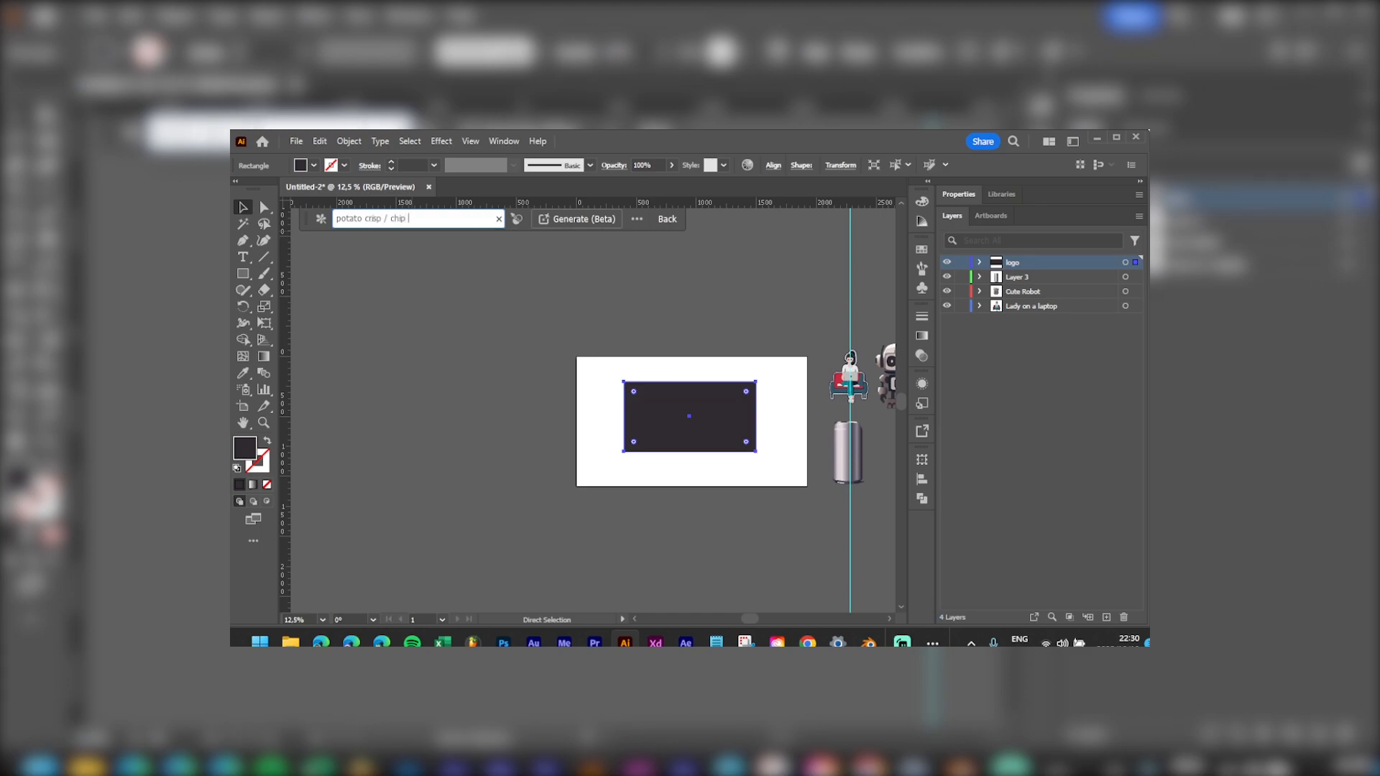
type("logo with a lion mascot in a cartoony")
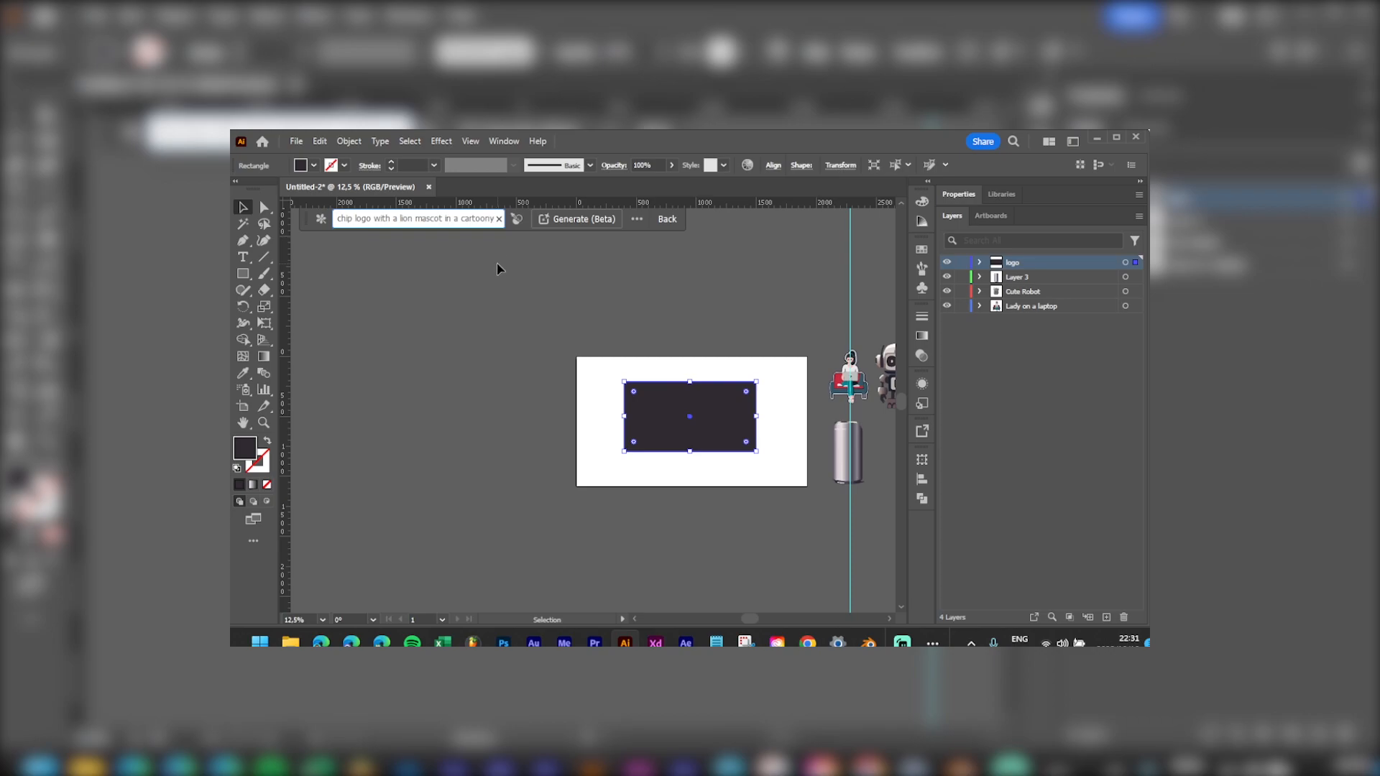
left_click(568, 225)
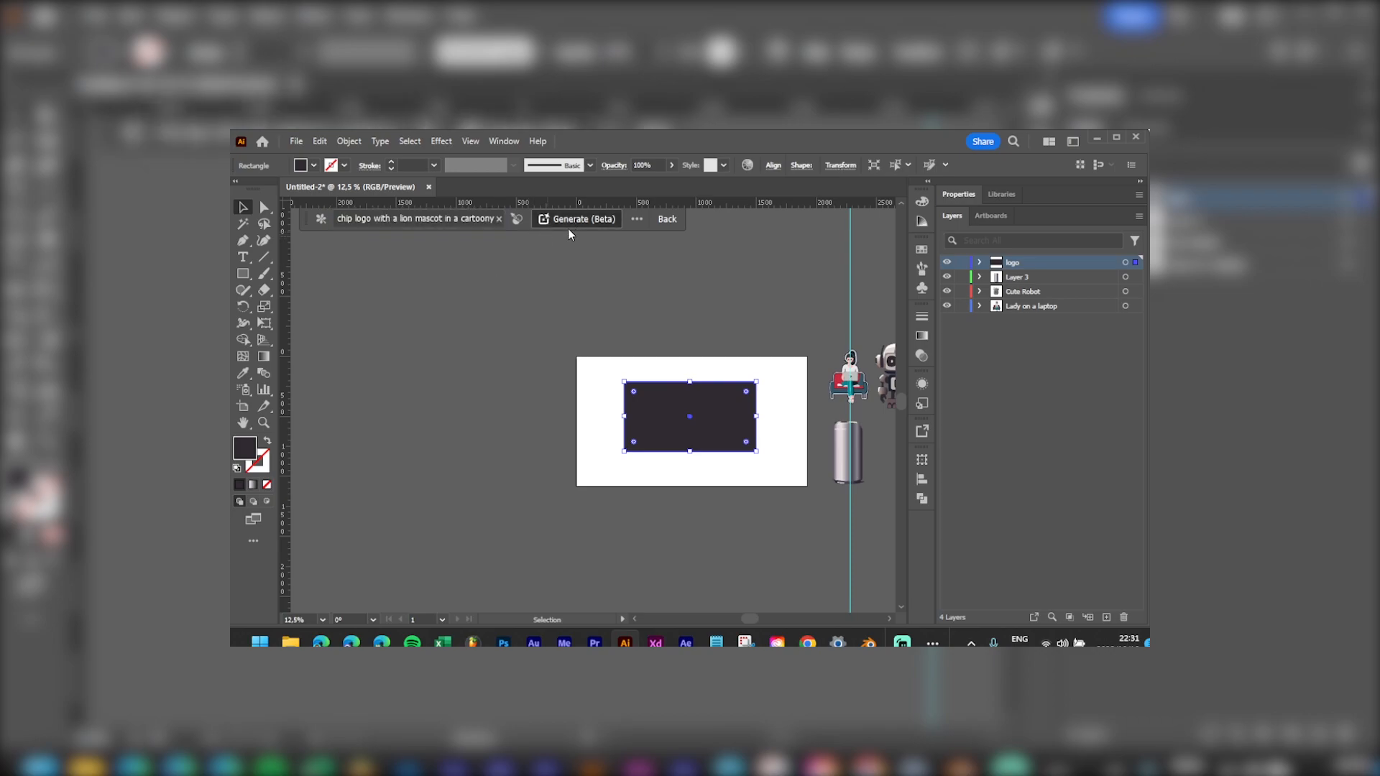
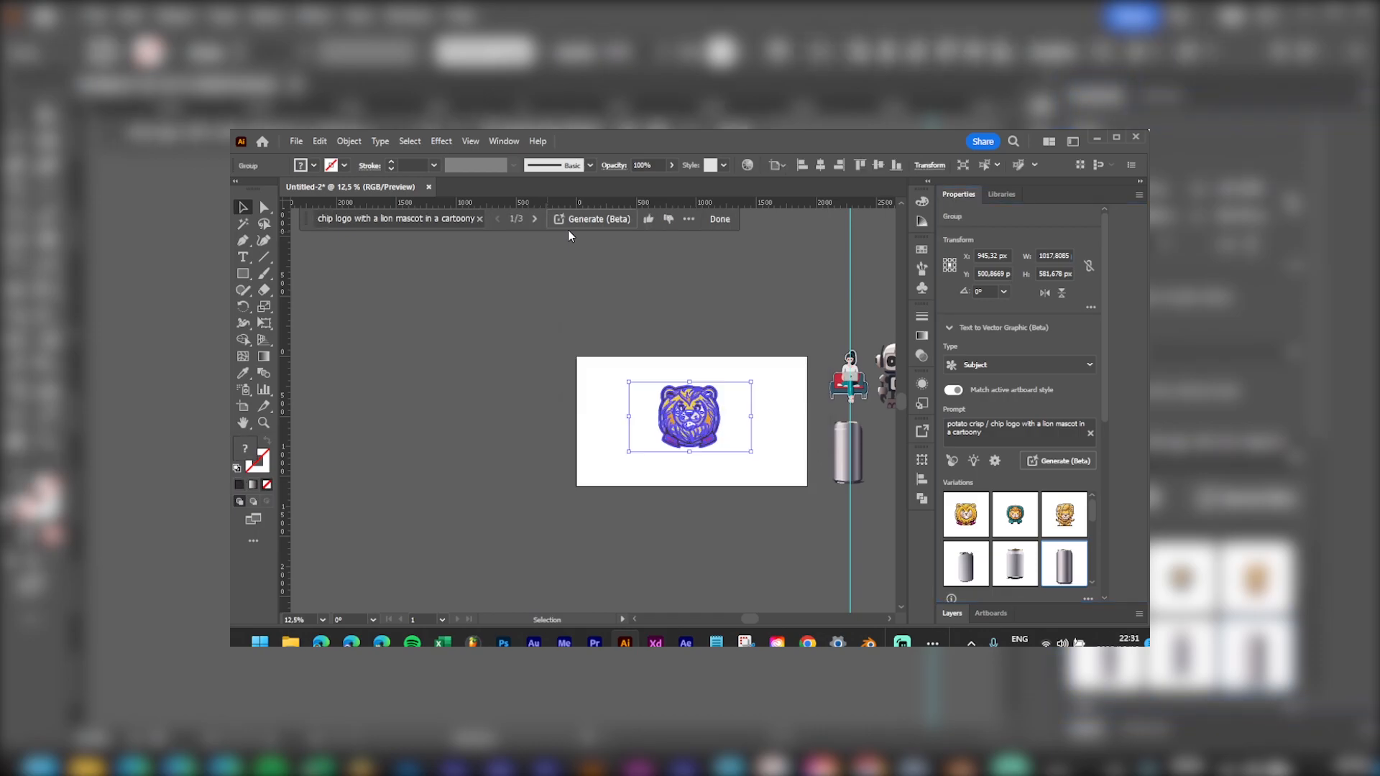
Step: Preview the teal lion variation on the logo and view it deselected
scroll(774, 460, "up", 3)
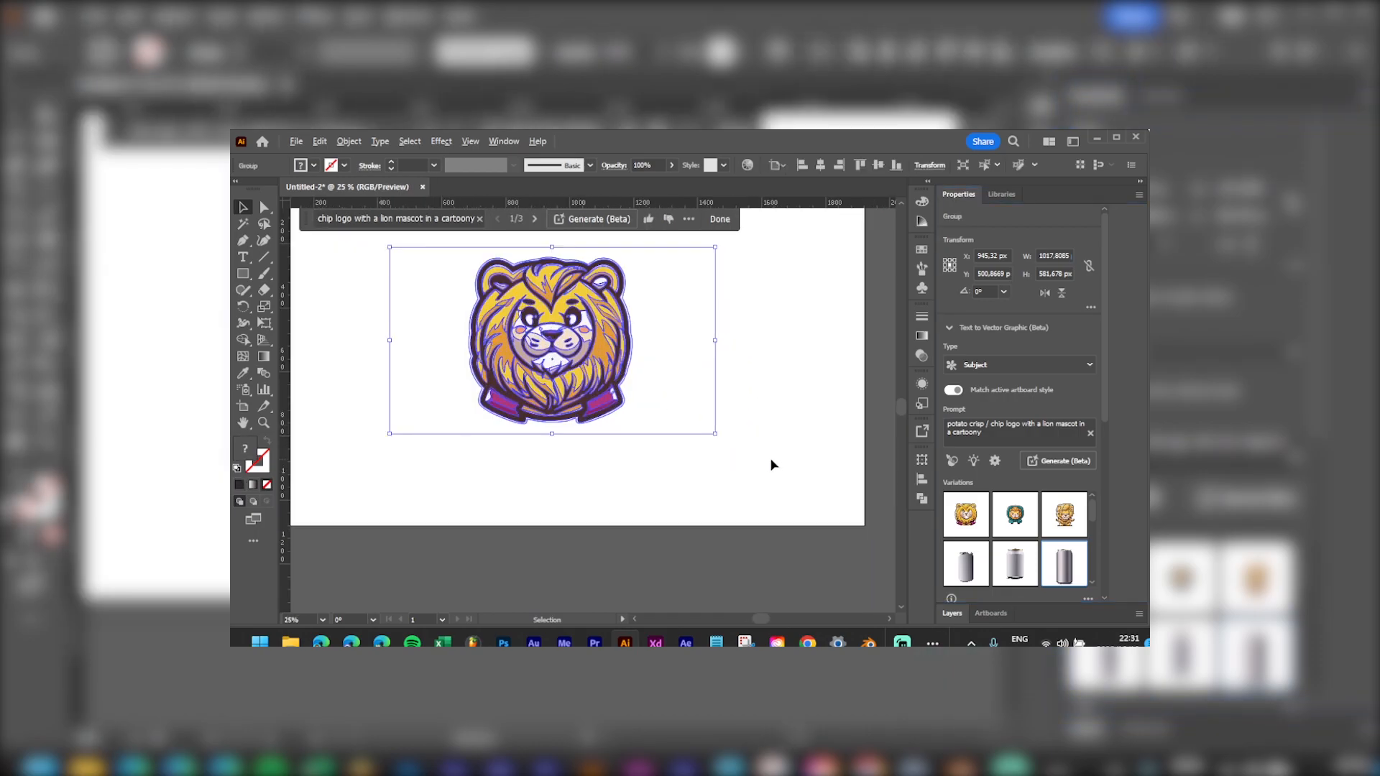
left_click_drag(658, 406, 707, 496)
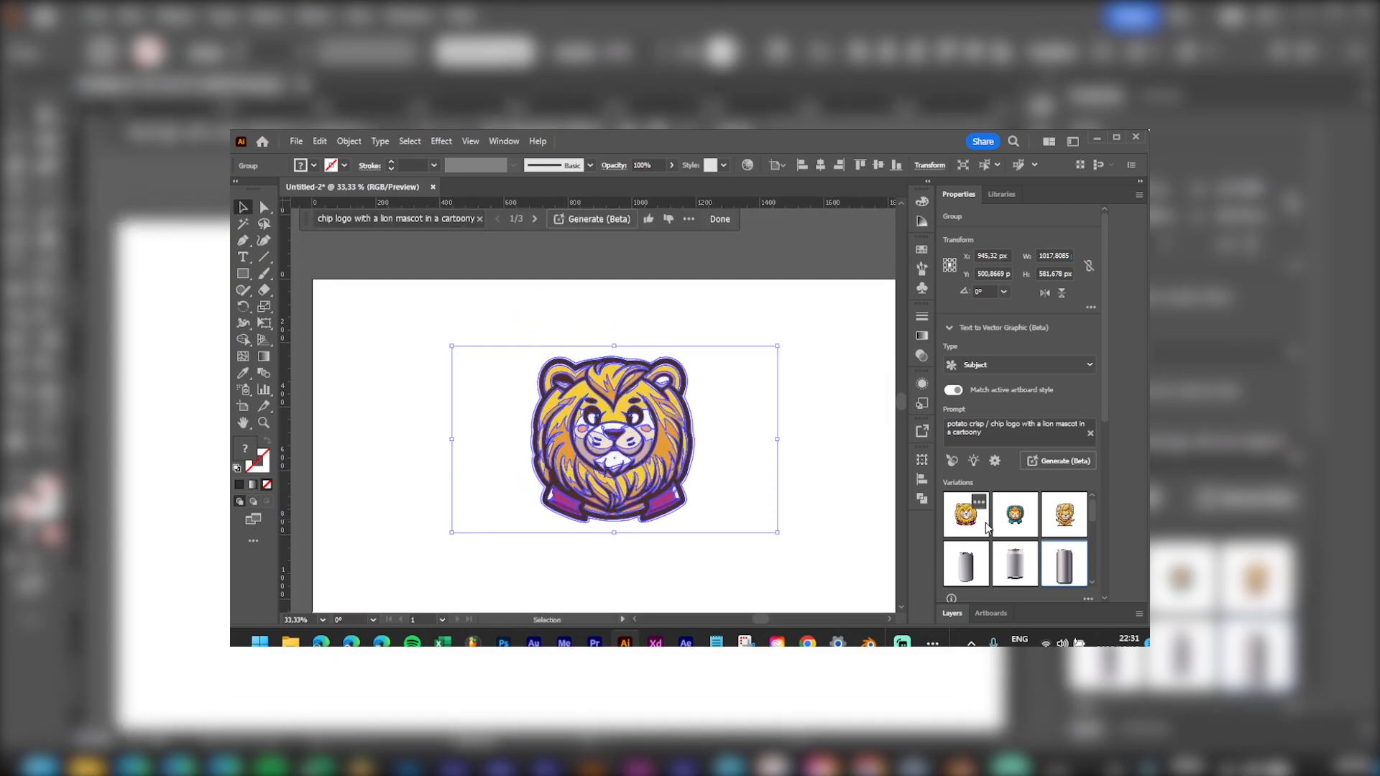
left_click(1018, 524)
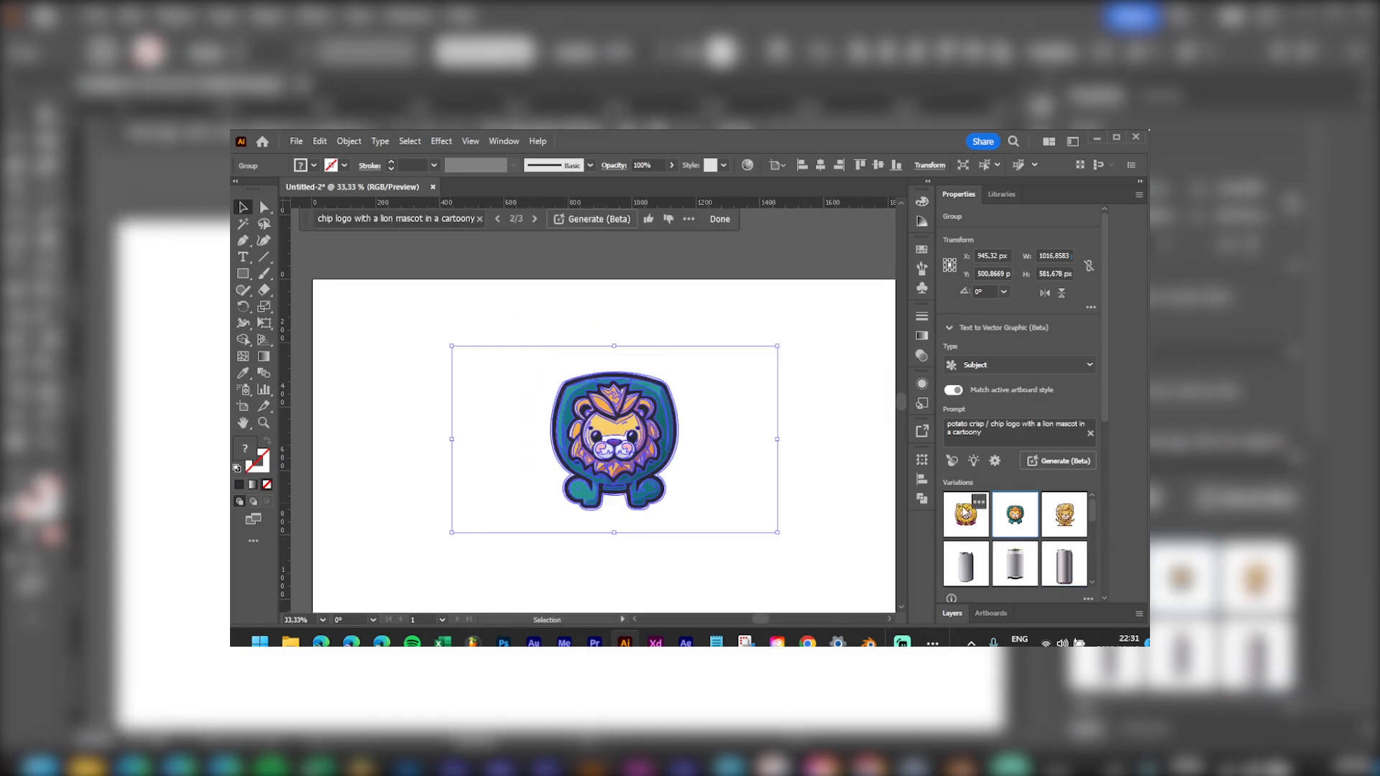
left_click(838, 373)
Step: Swap in the third, yellow full-body lion variation and deselect it
scroll(726, 502, "up", 1)
mouse_move(693, 436)
left_mouse_down()
mouse_move(746, 438)
mouse_move(705, 462)
mouse_move(672, 442)
left_mouse_up()
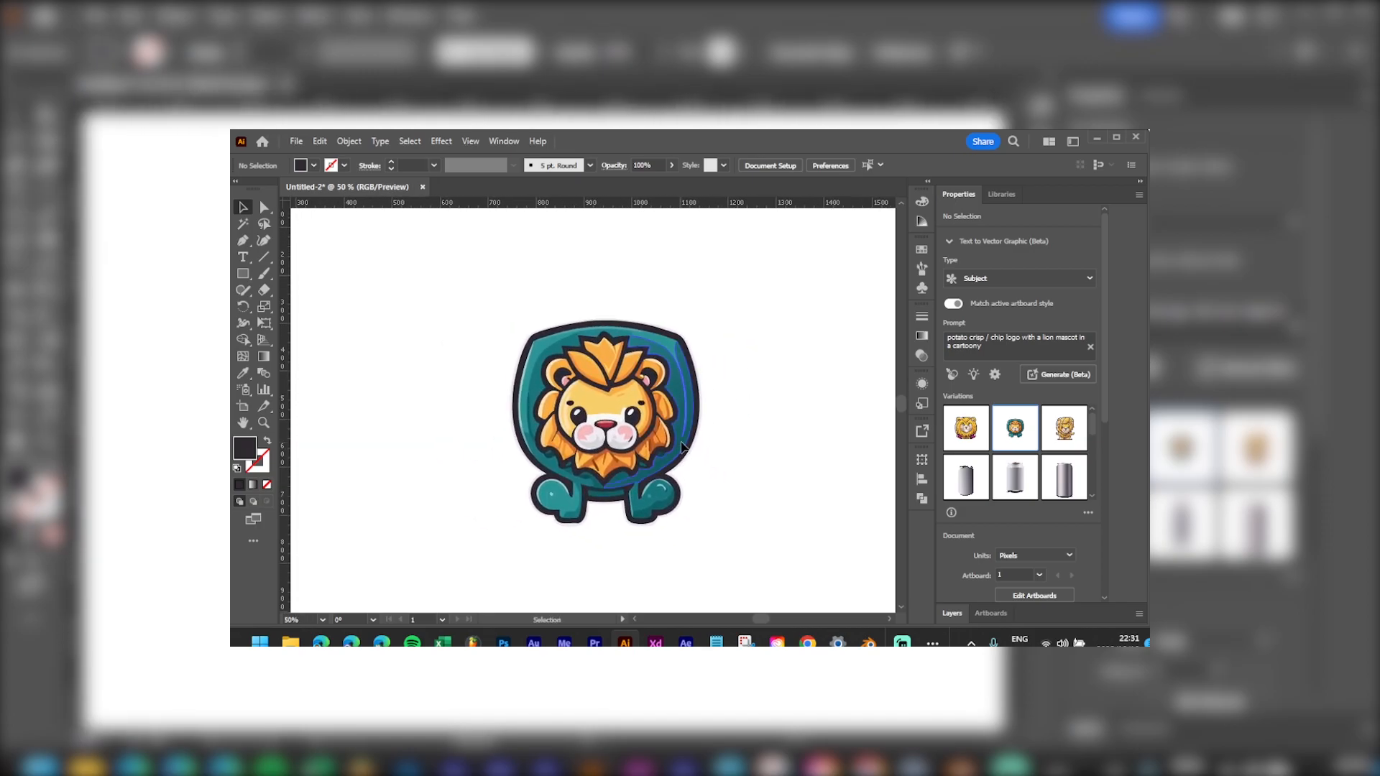
left_click(679, 448)
left_click(1057, 516)
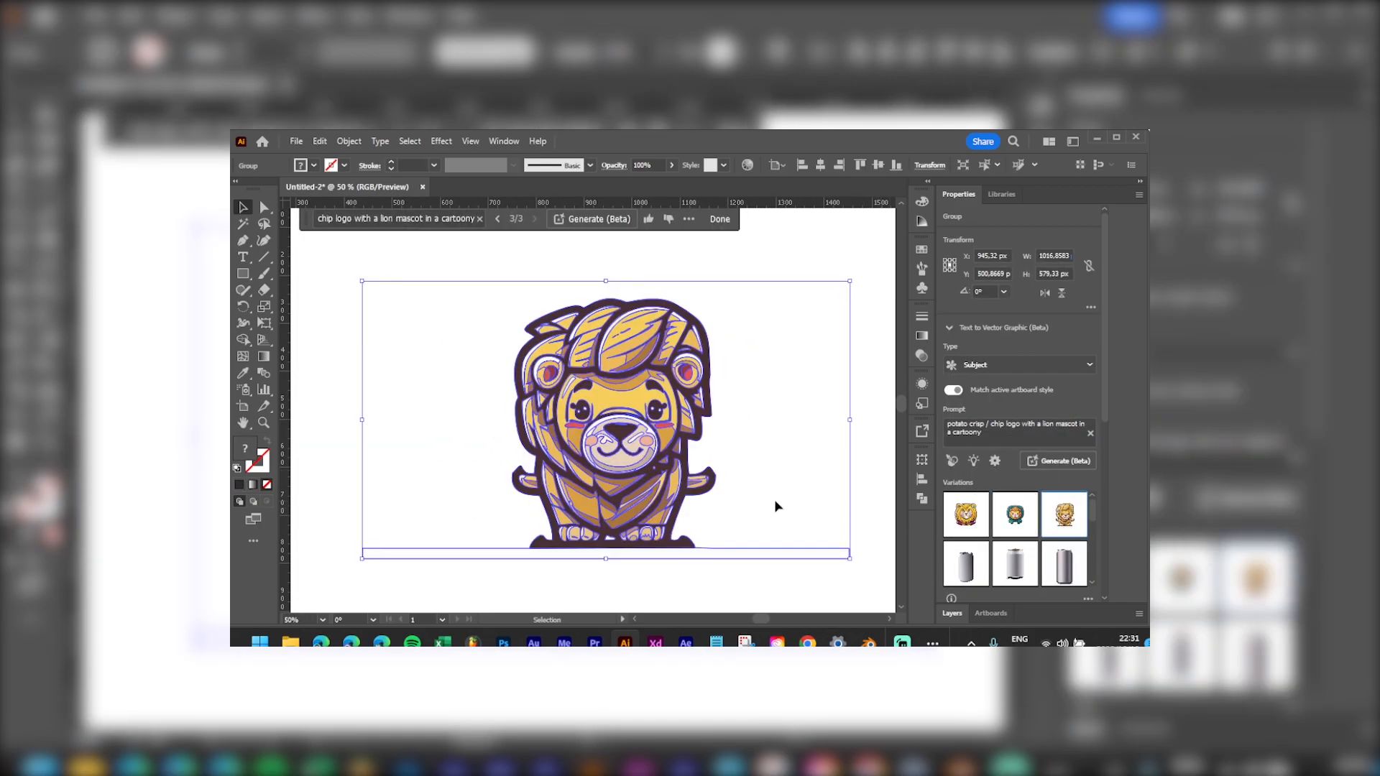
left_click(794, 271)
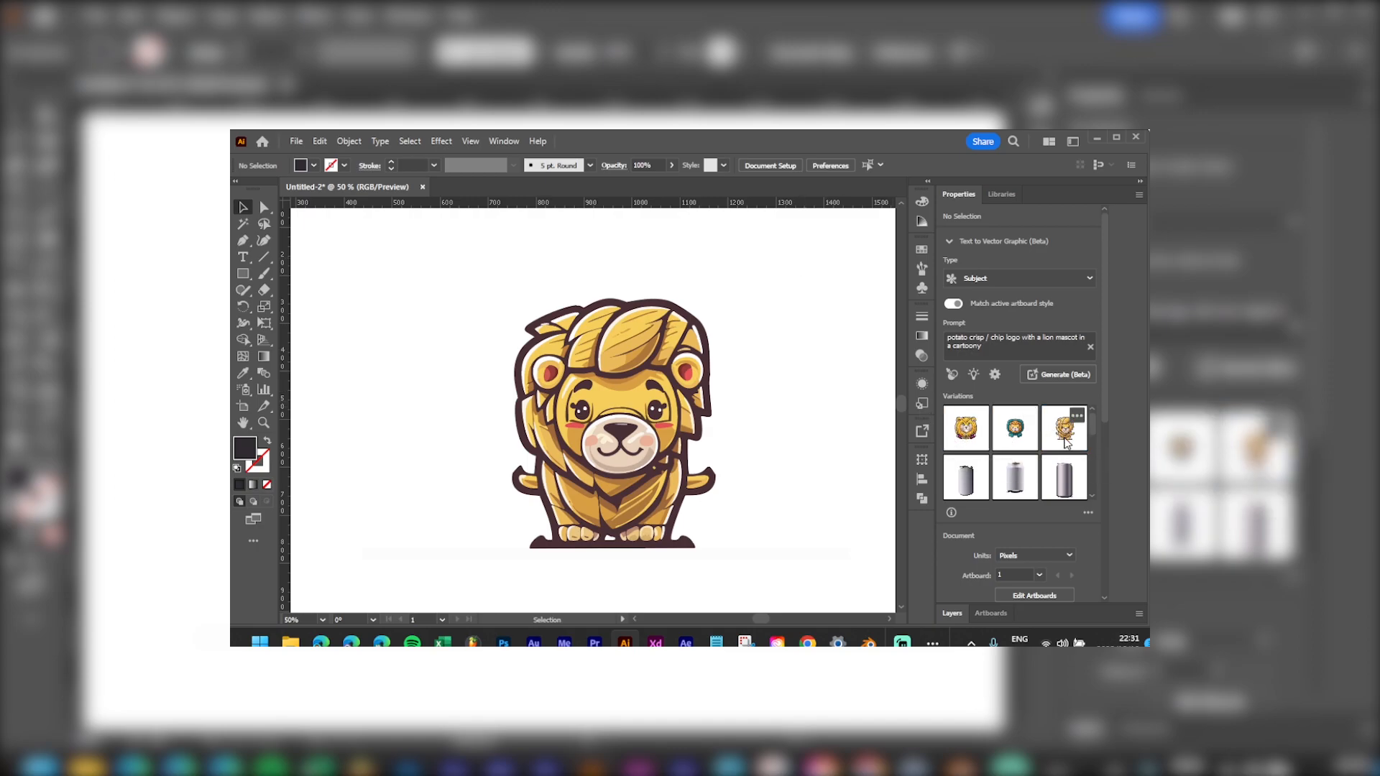
scroll(655, 447, "down", 3)
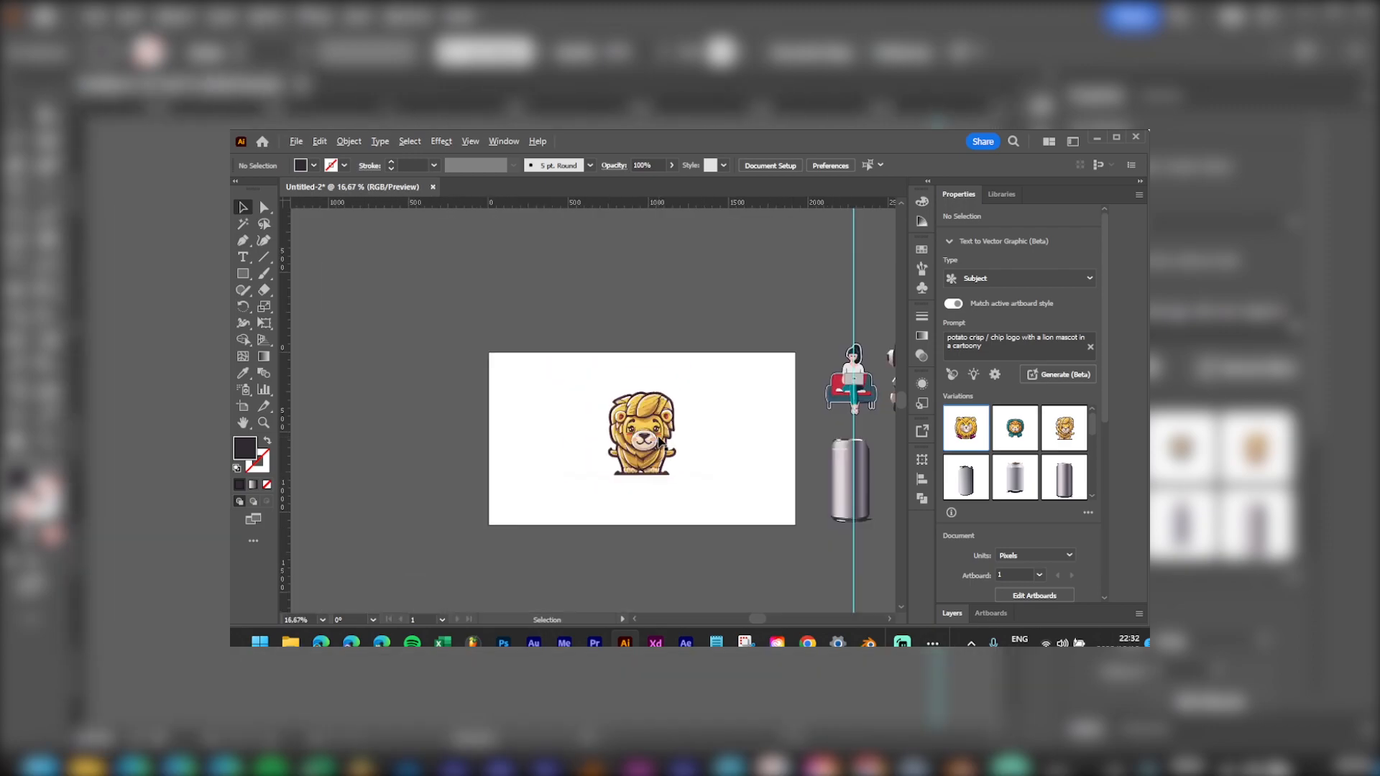
Step: Move the lion artwork to the artboard's left side
scroll(655, 447, "up", 1)
left_click_drag(747, 350, 558, 530)
left_click_drag(652, 446, 521, 455)
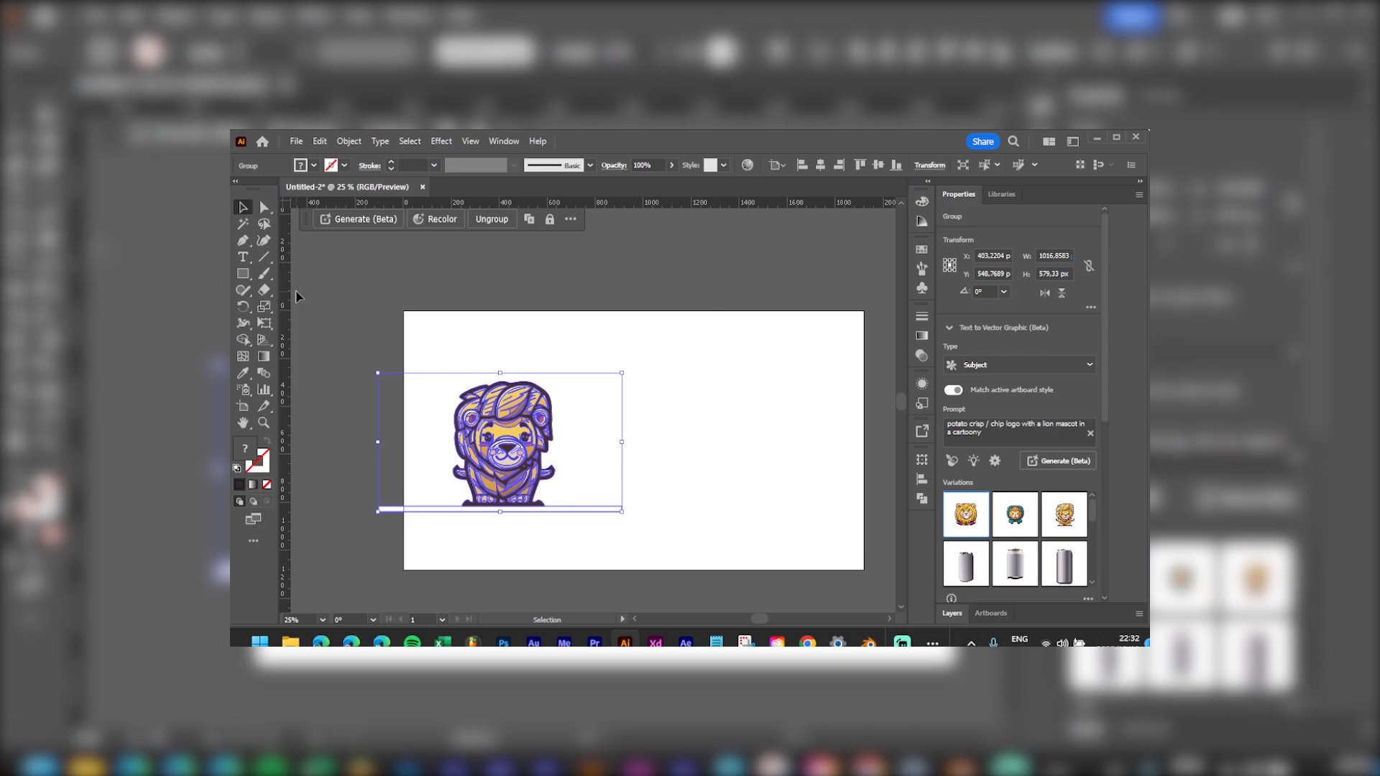
left_click(297, 297)
Step: Draw a dark closed curved shape overlapping the lion's right side
left_click(243, 275)
left_click_drag(588, 396, 825, 496)
left_click_drag(515, 366, 460, 386)
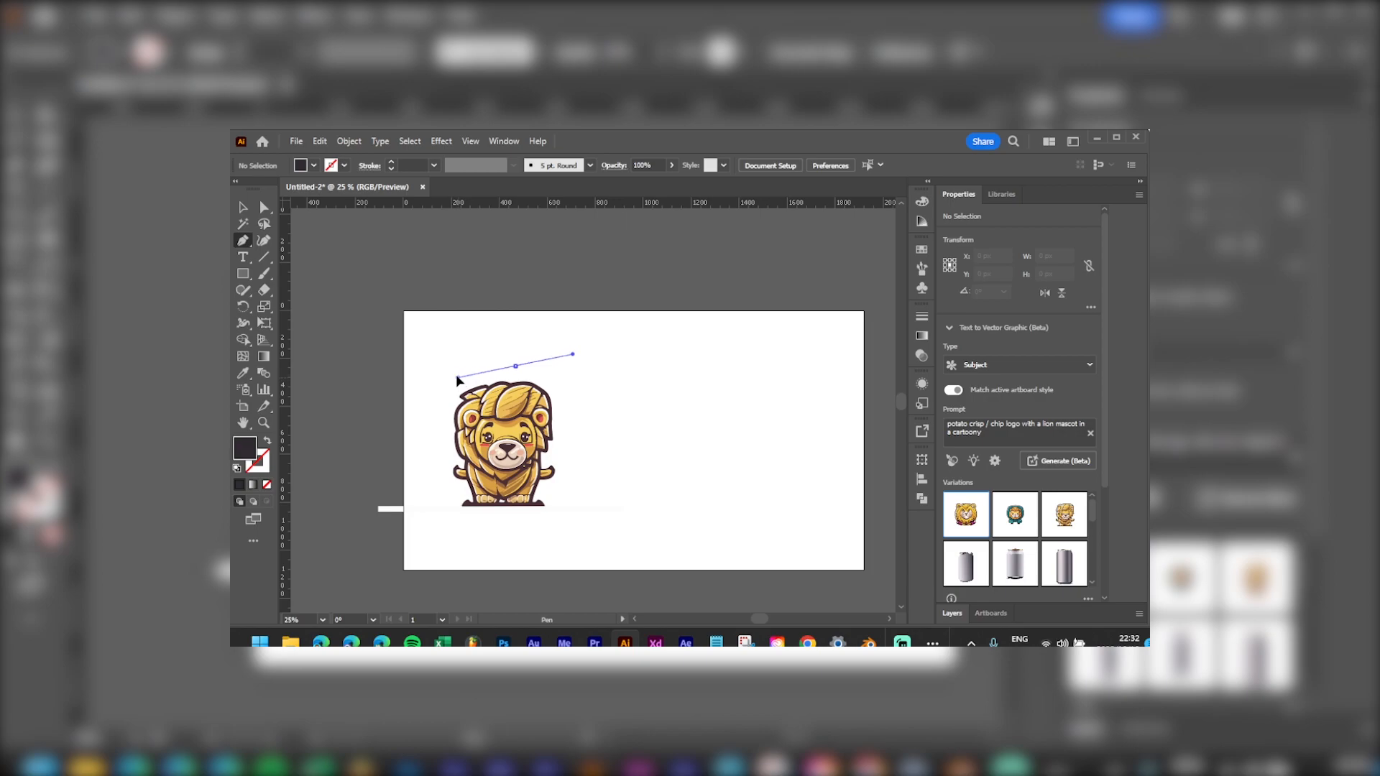
left_click(515, 366)
left_click_drag(515, 532, 563, 544)
left_click_drag(801, 441, 801, 286)
left_click_drag(516, 368, 450, 405)
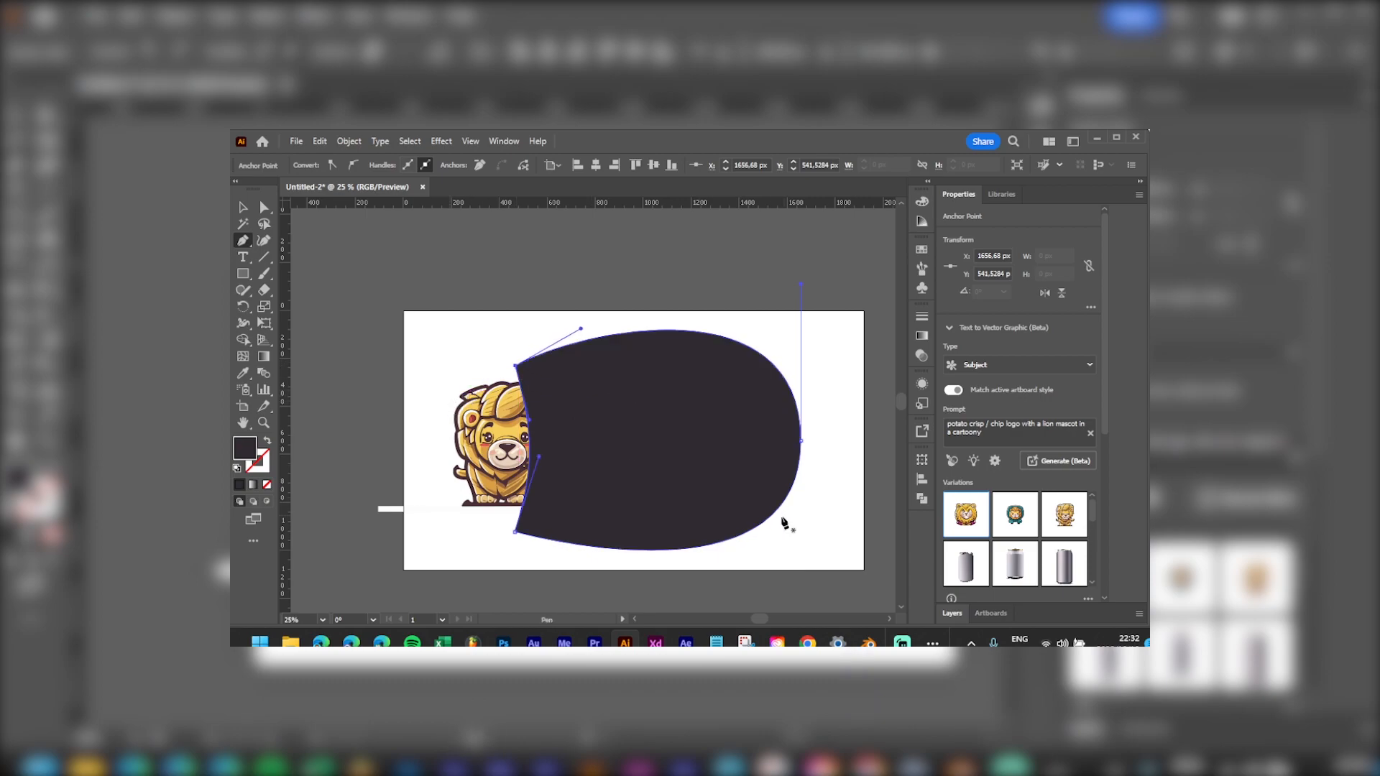
Step: Widen the dark shape's right point, squash it shorter and nudge it into place
key("a")
left_click(801, 440)
left_click_drag(802, 445, 841, 447)
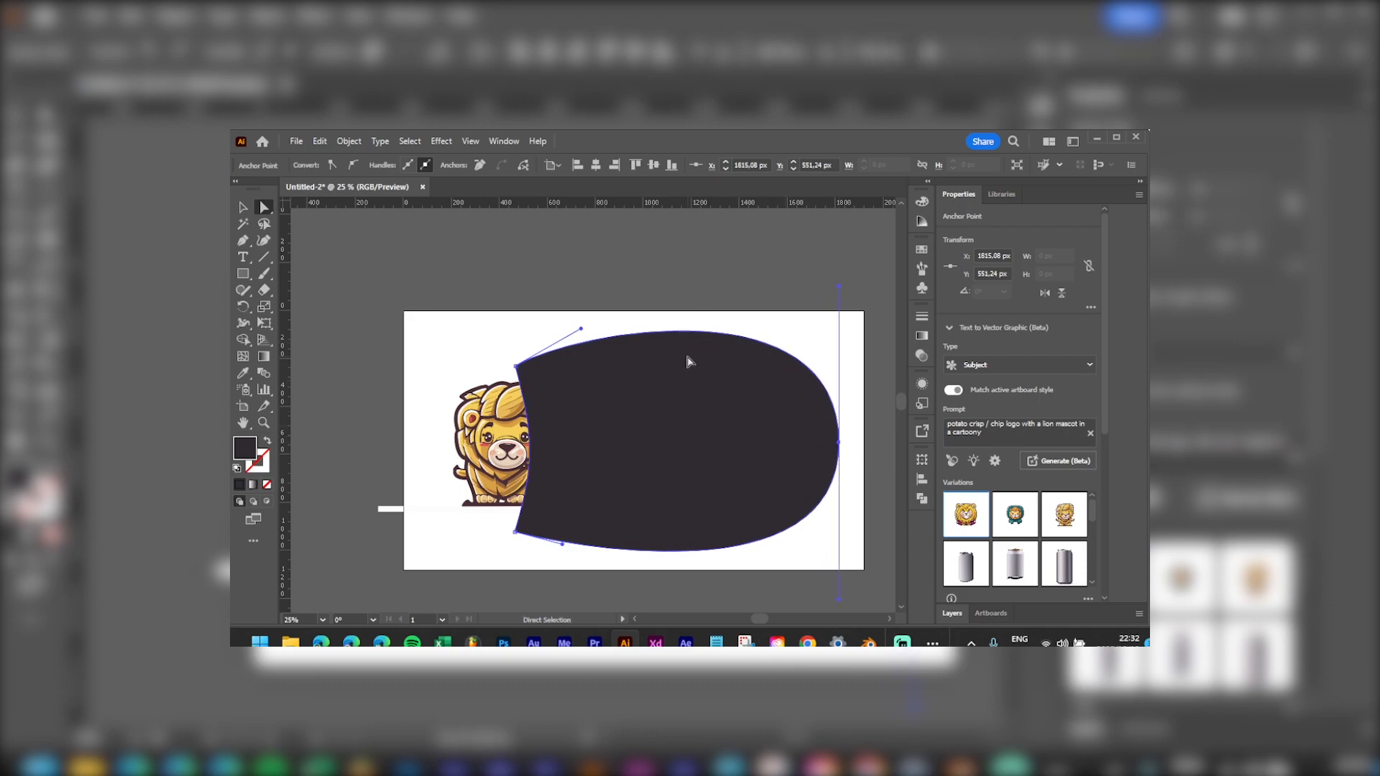
key("v")
left_click_drag(676, 331, 680, 375)
left_click_drag(708, 425, 705, 427)
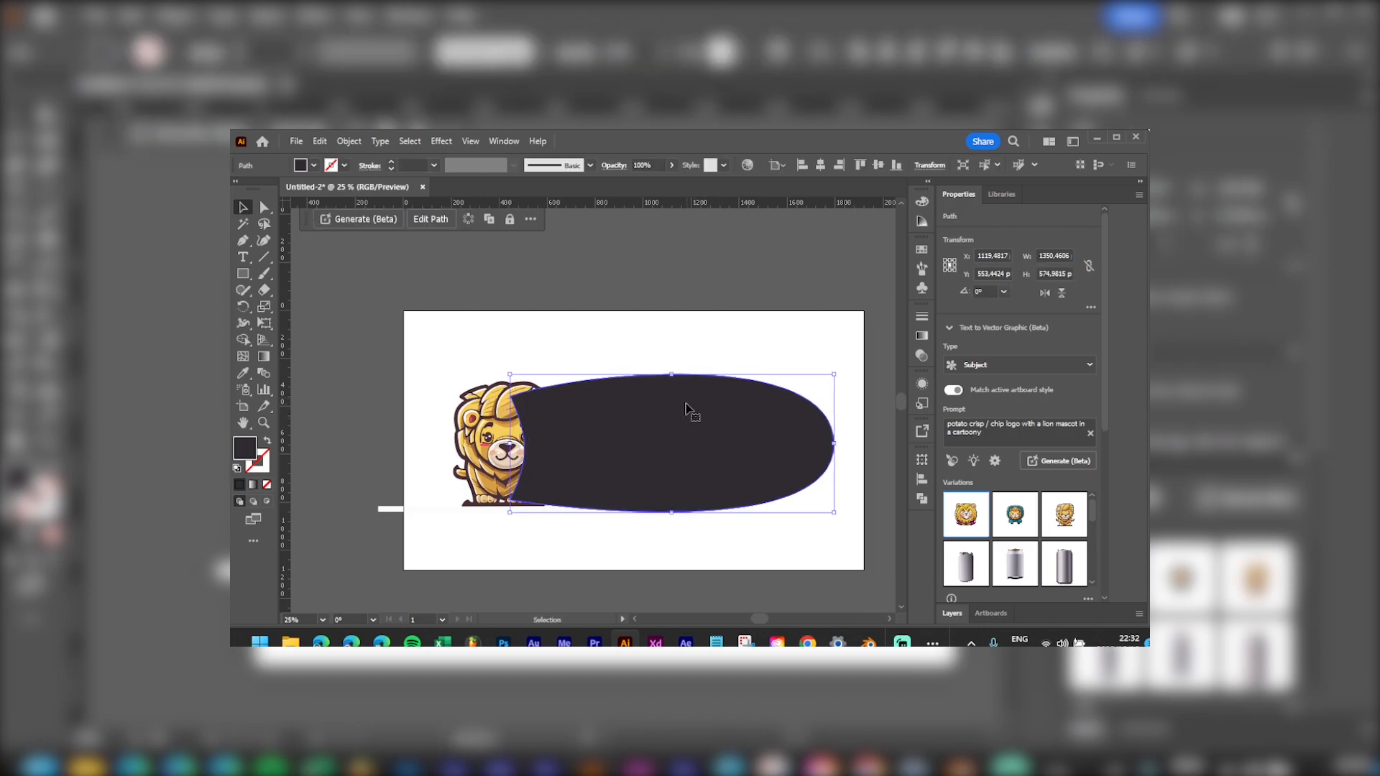
Step: Generate variations styled on the lion with prompt 'create the word LionBites as a logo for a potato chip company'
left_click(374, 220)
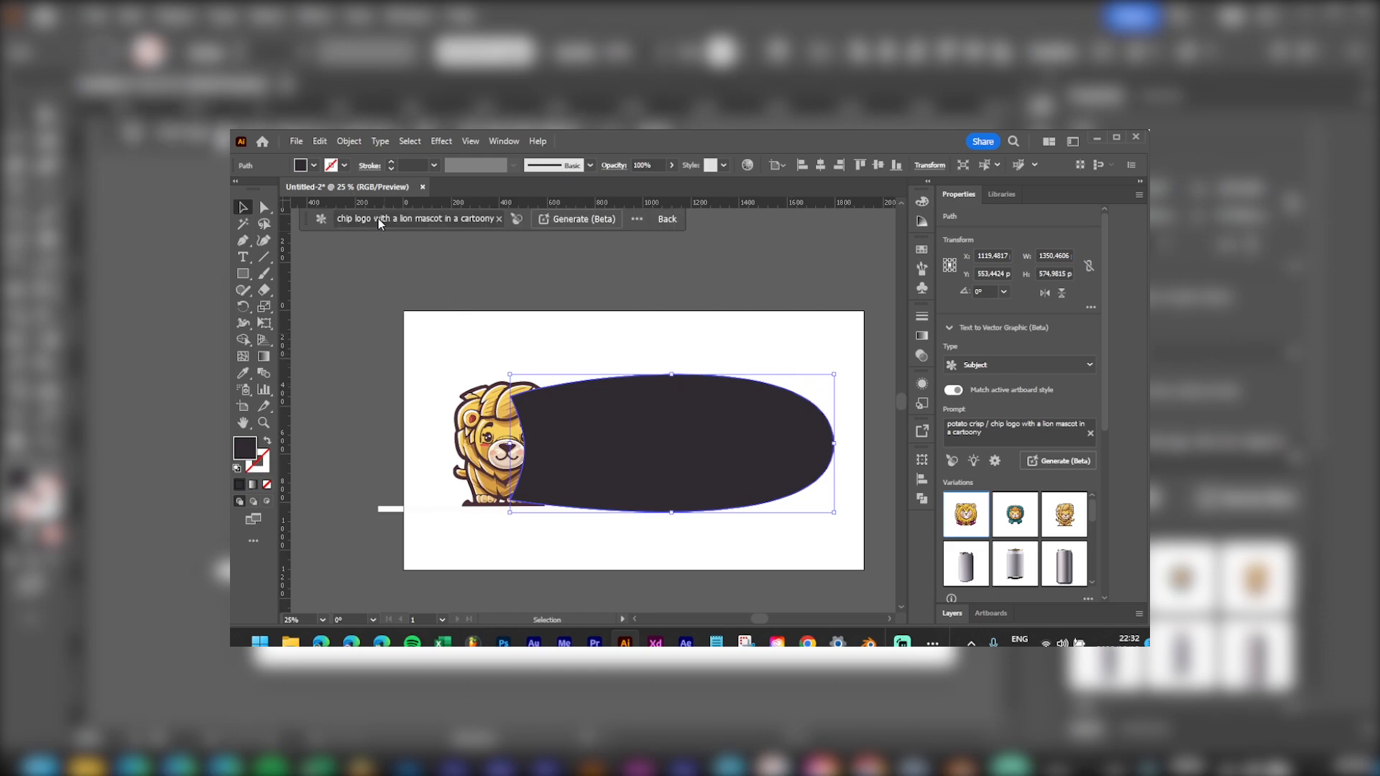
left_click(378, 219)
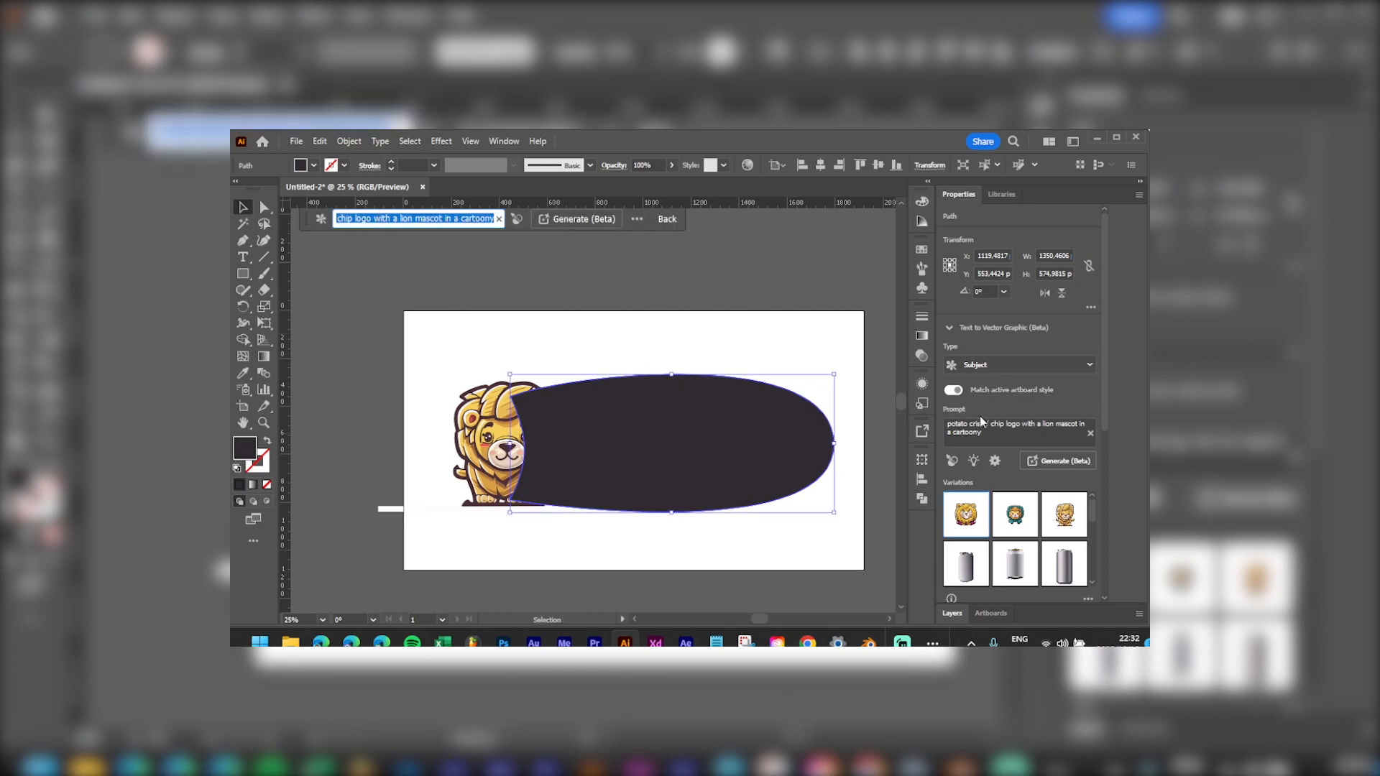
left_click(1010, 434)
left_click(952, 461)
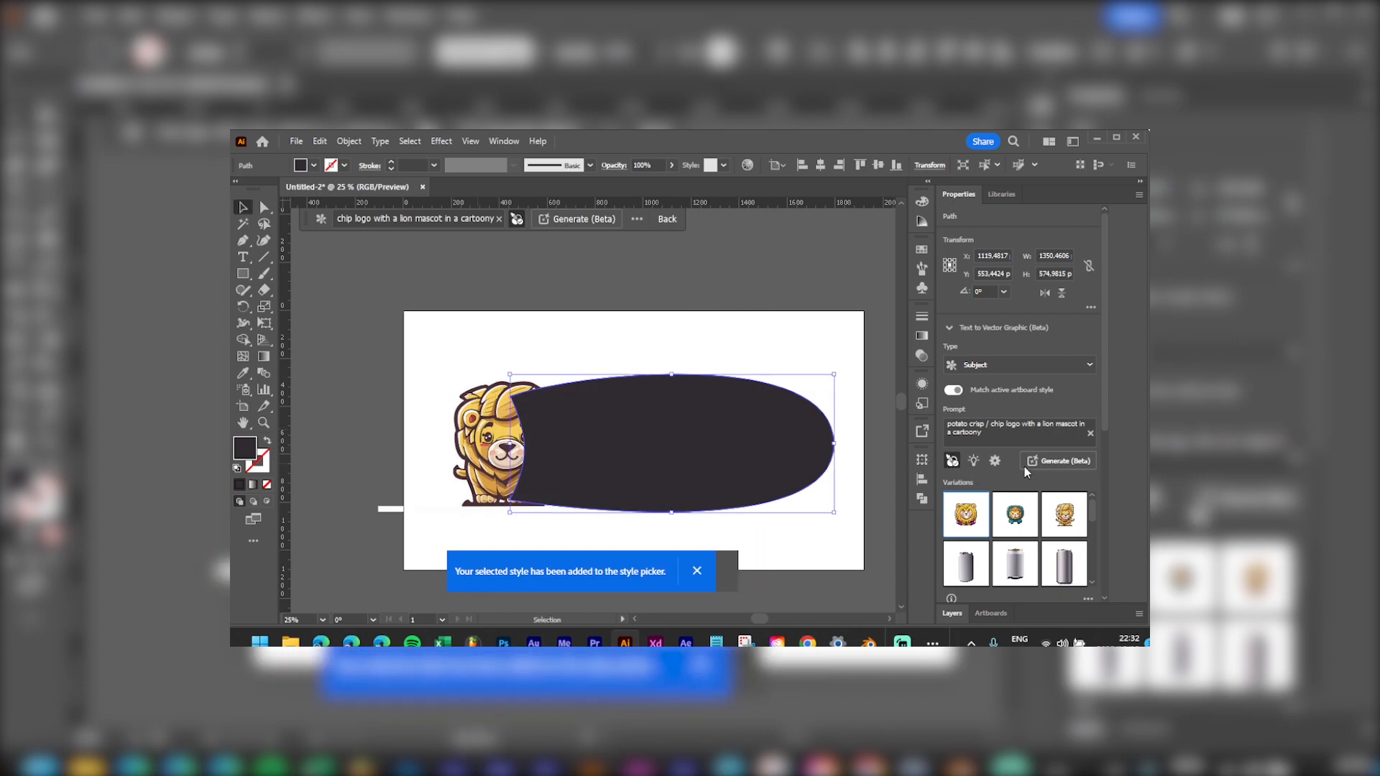
left_click(1011, 432)
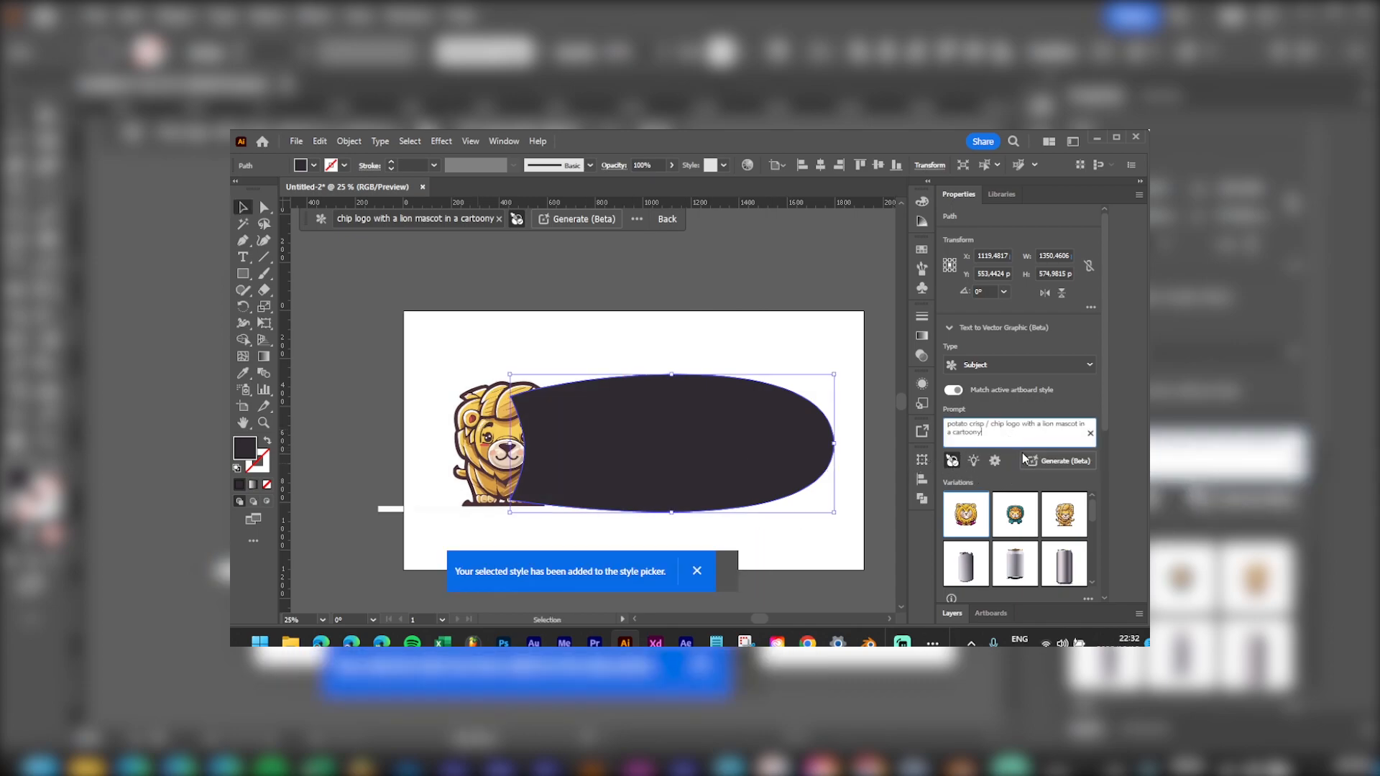
key("ctrl+a")
type("creat")
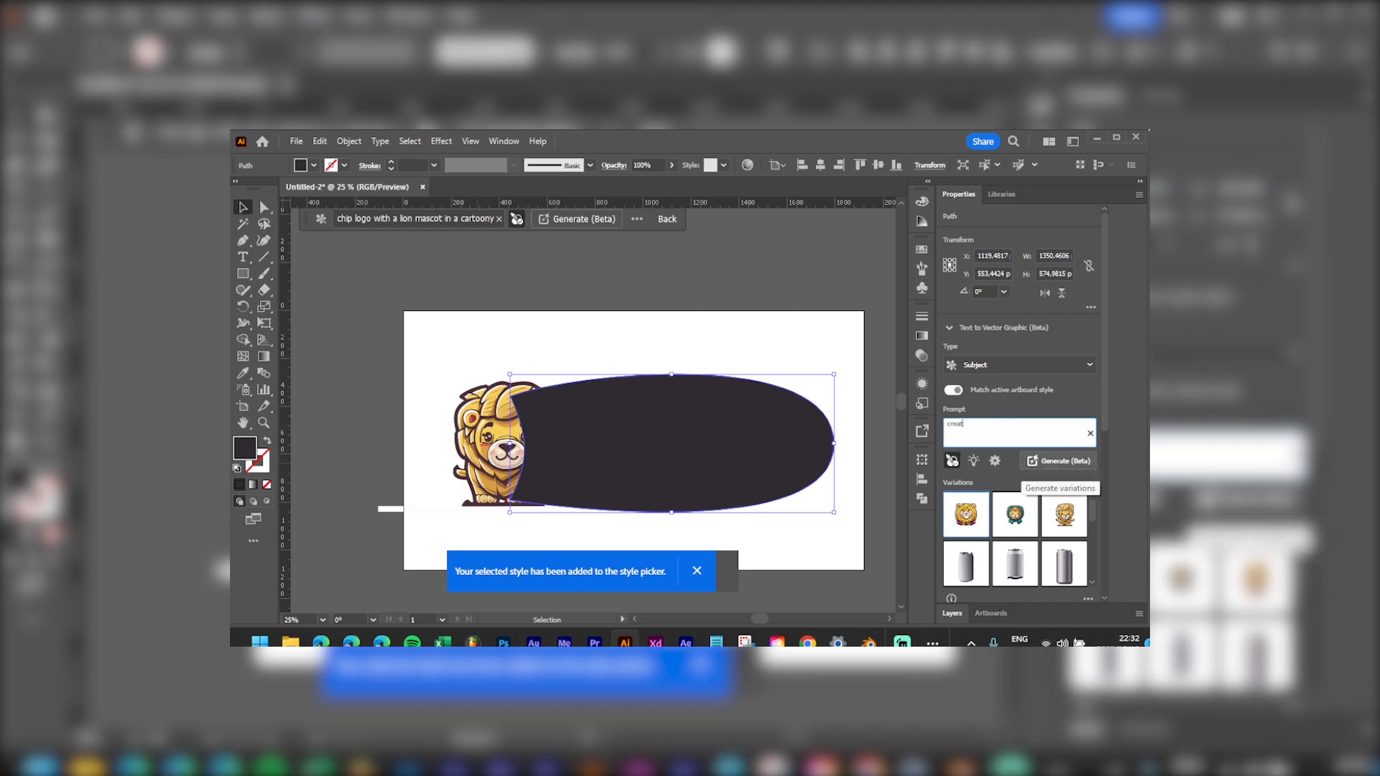
type("e the word Lion Bit")
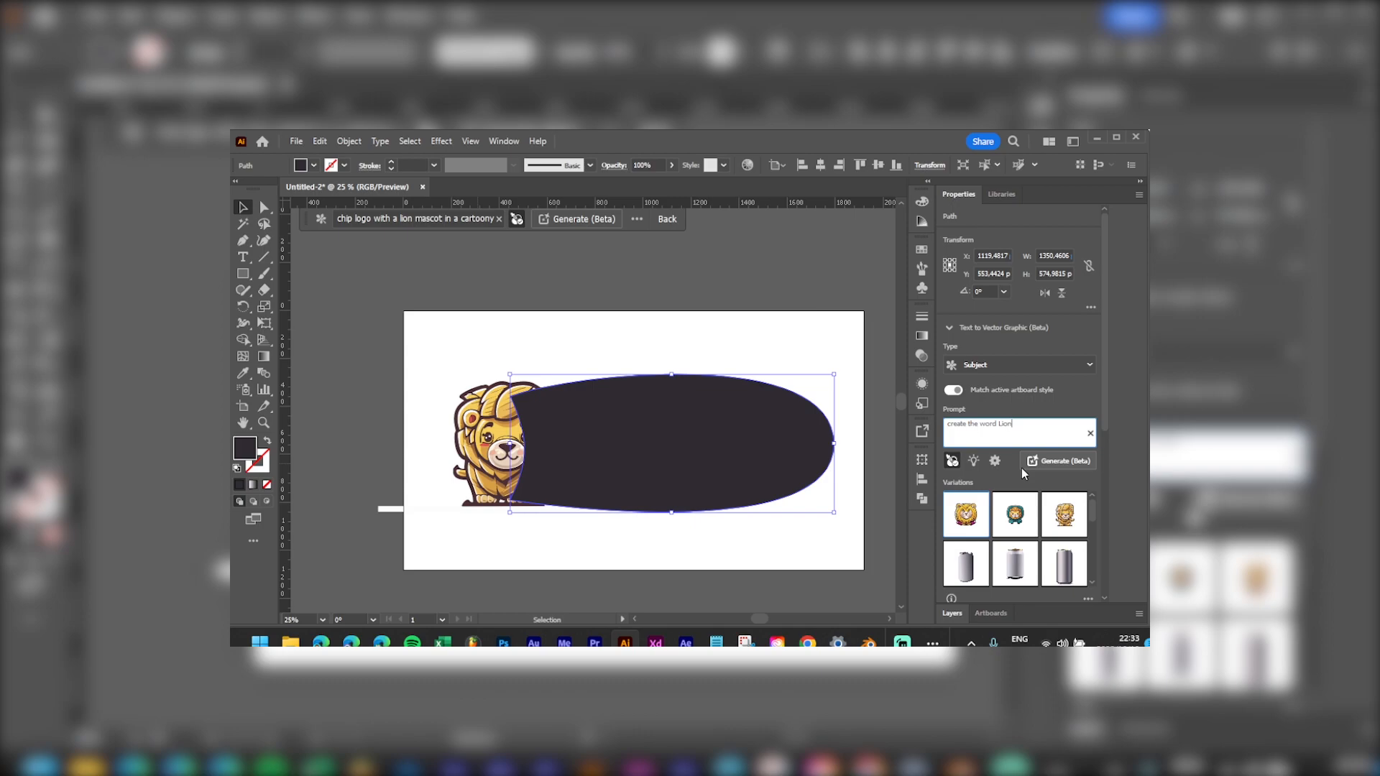
type("Bites")
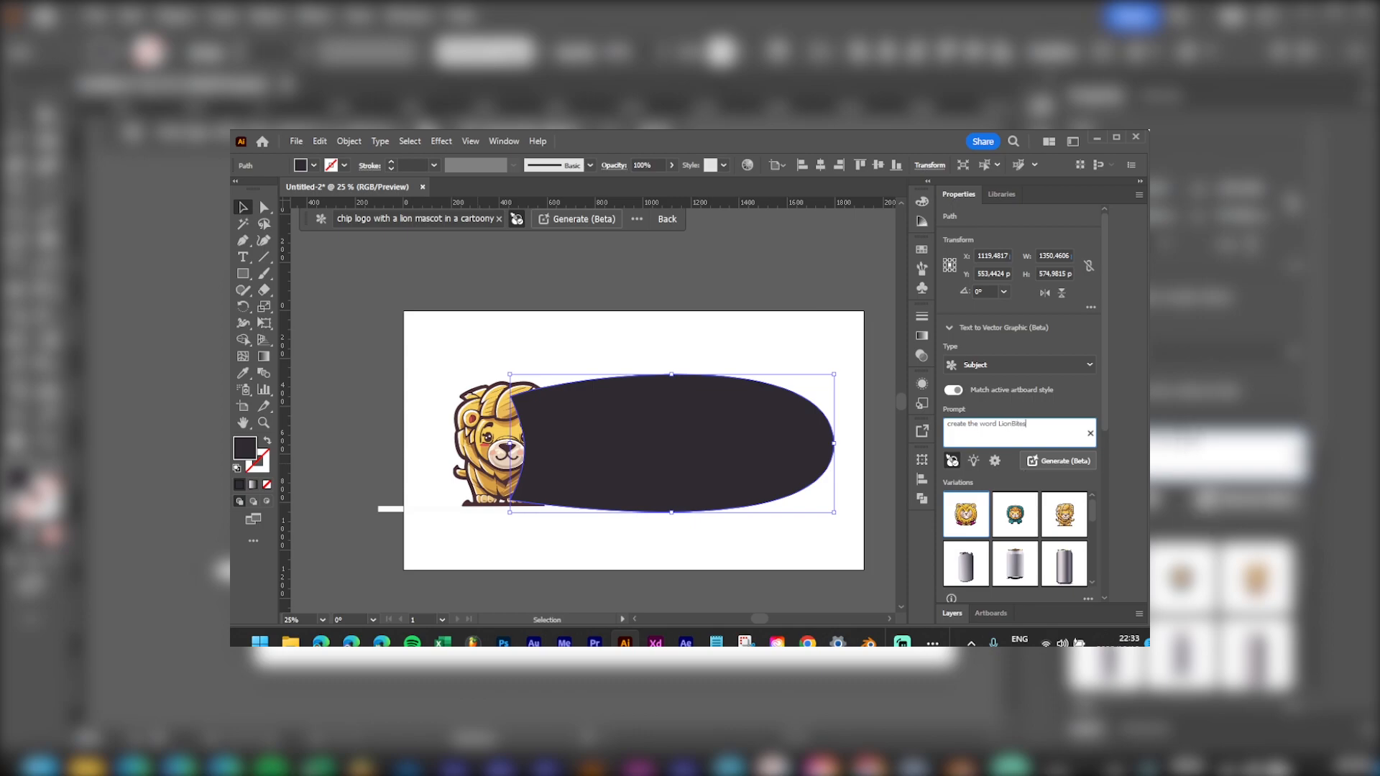
type("' as a logo for a potato chip company")
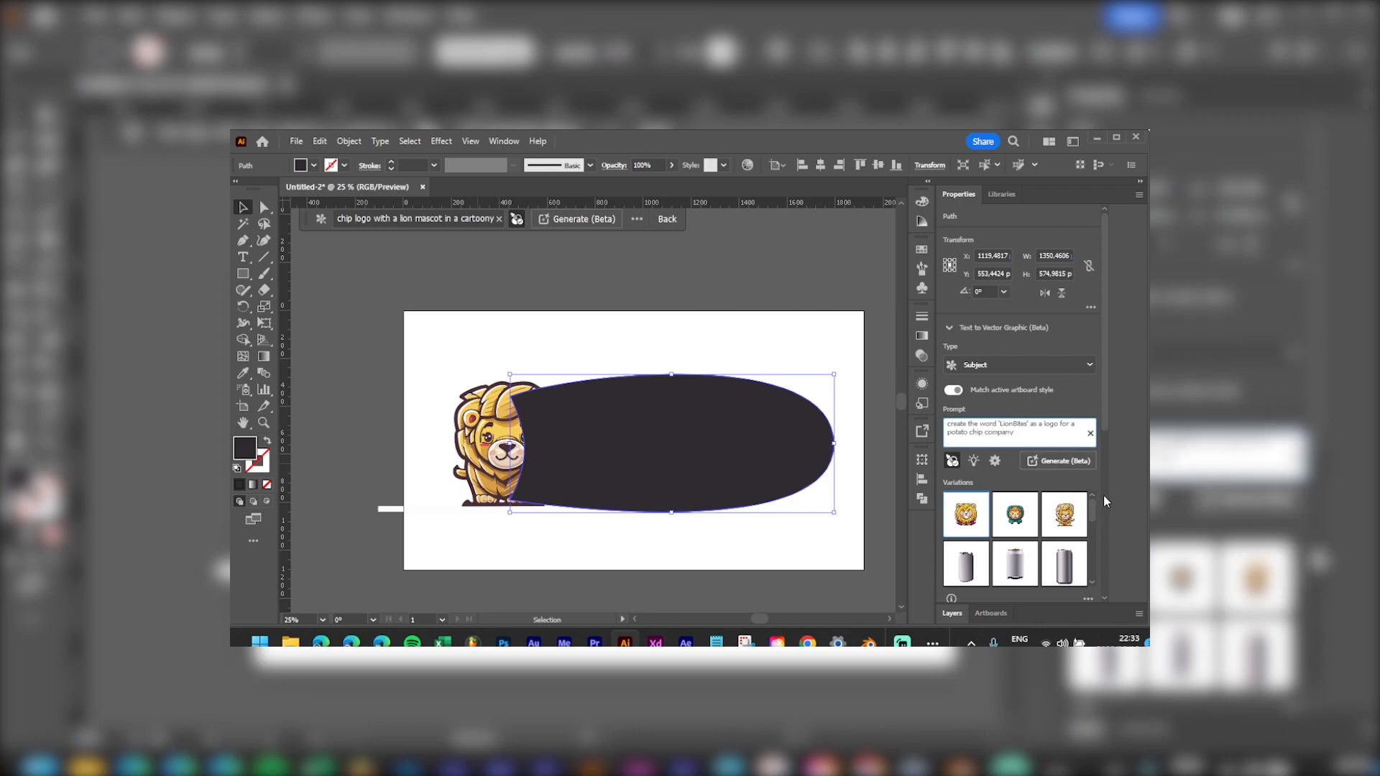
left_click(1062, 461)
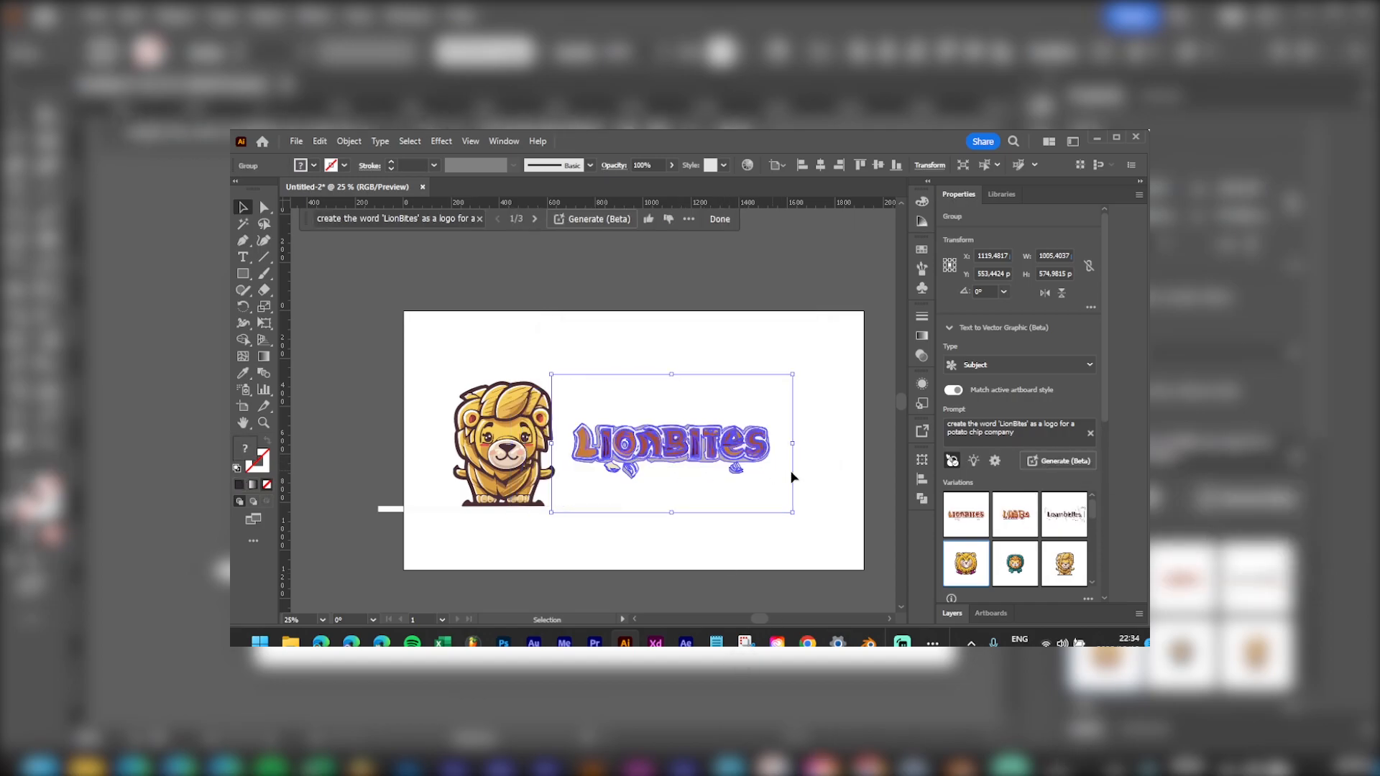
Step: Compare the second and third wordmark variations, then apply the first LionBites variation
left_click(997, 528)
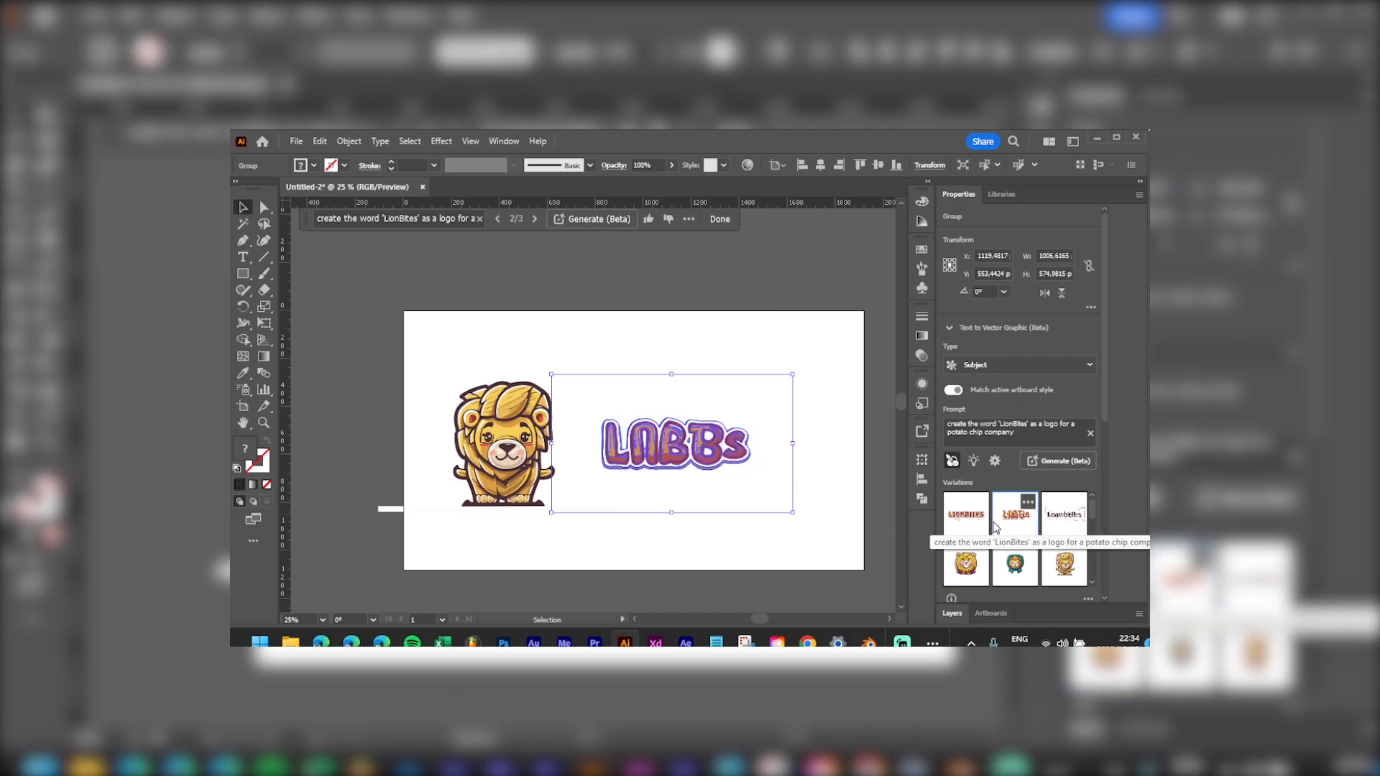
left_click(1062, 529)
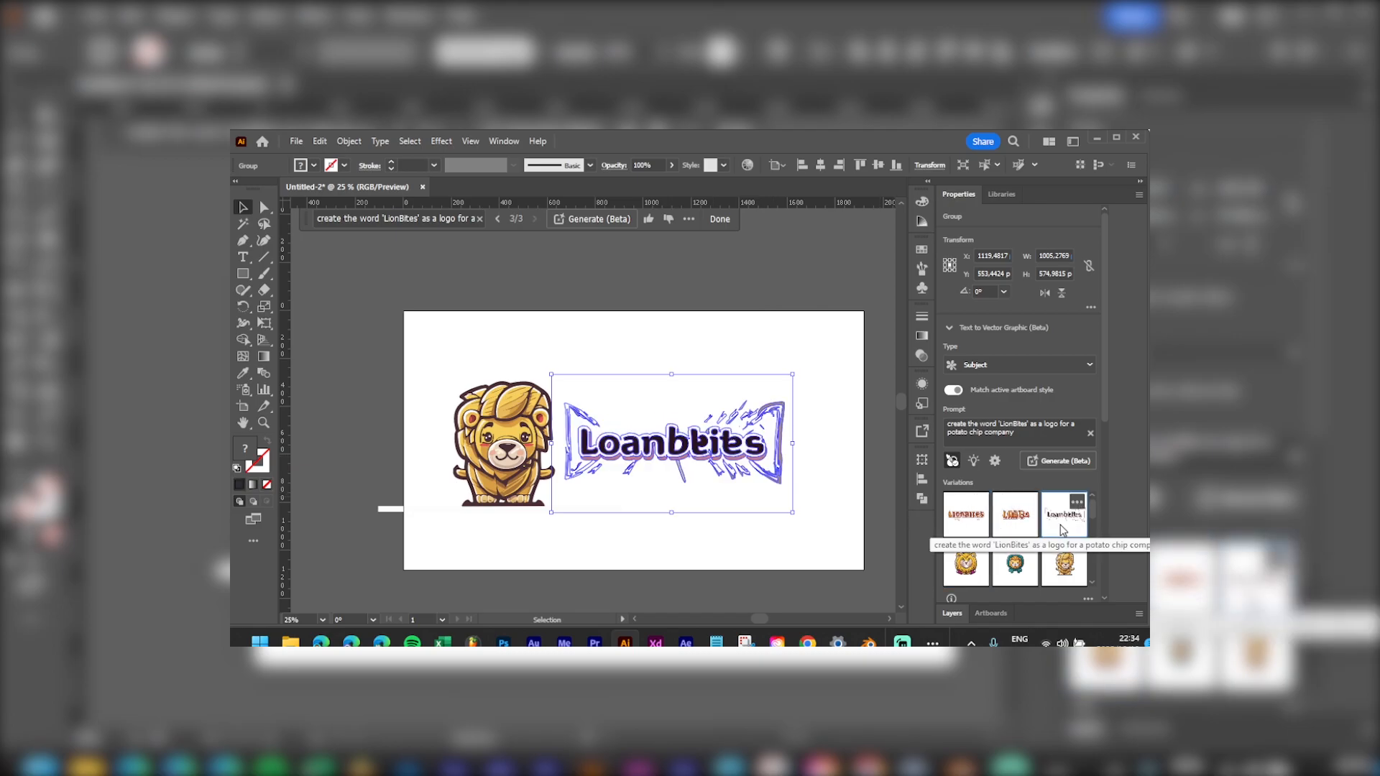
left_click(633, 346)
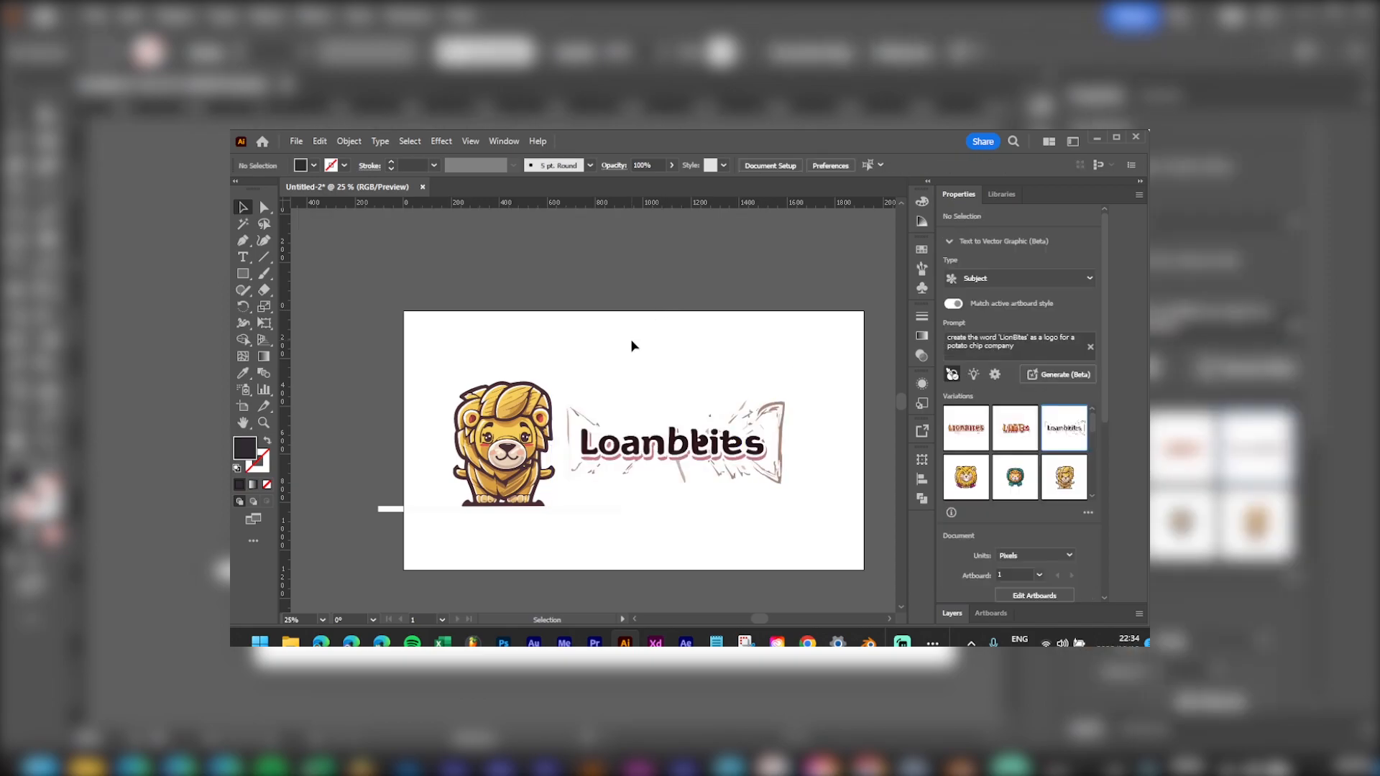
left_click(660, 454)
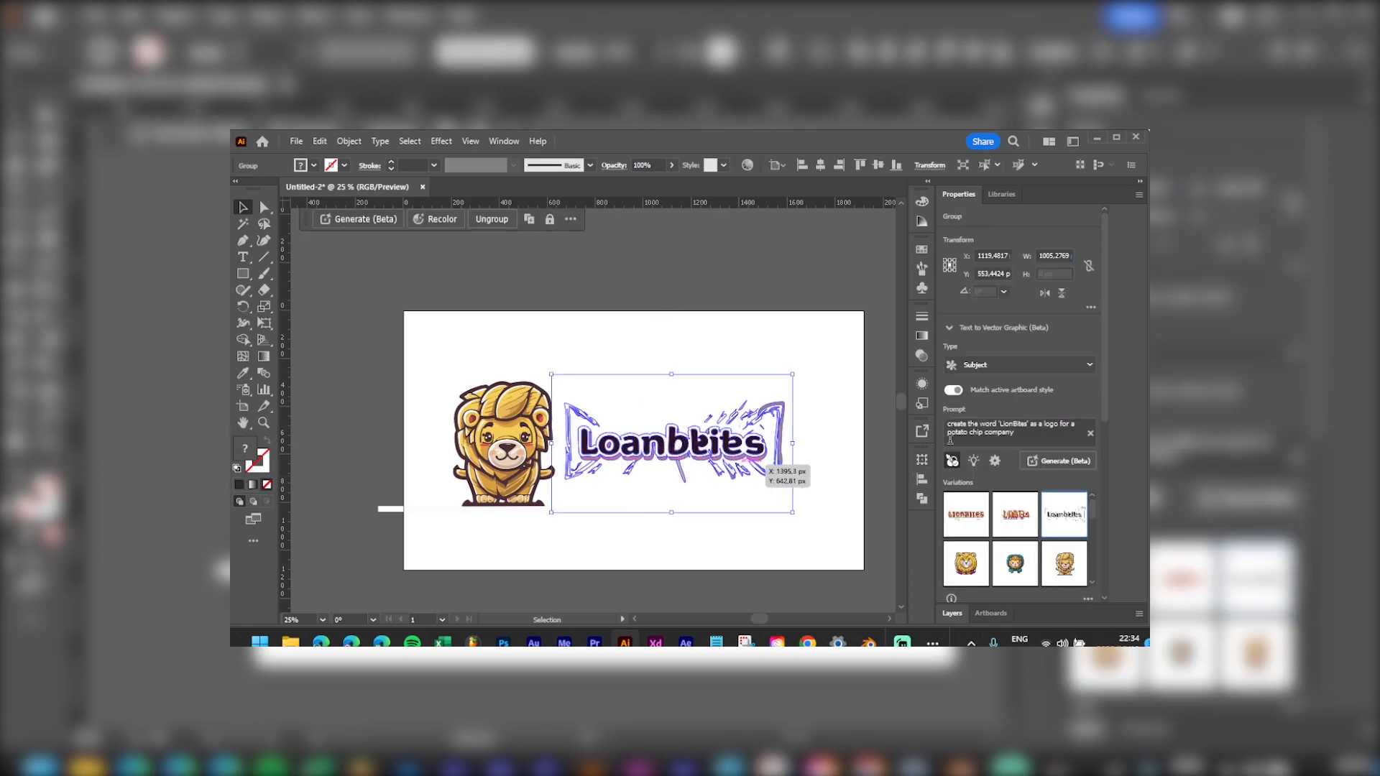
left_click(951, 522)
left_click(674, 314)
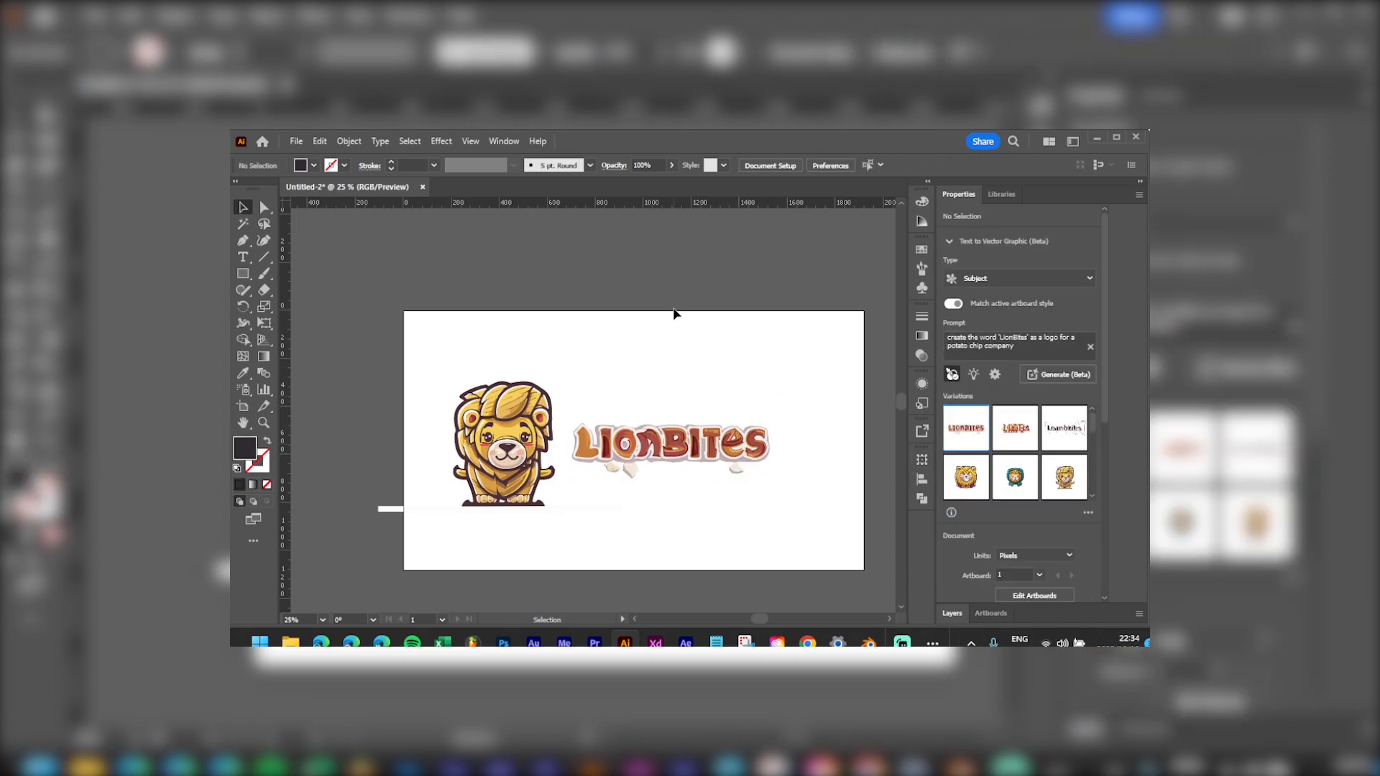
Step: Try eyedropping the lion's dark brown onto one wordmark outline path, then undo it
scroll(708, 475, "up", 3)
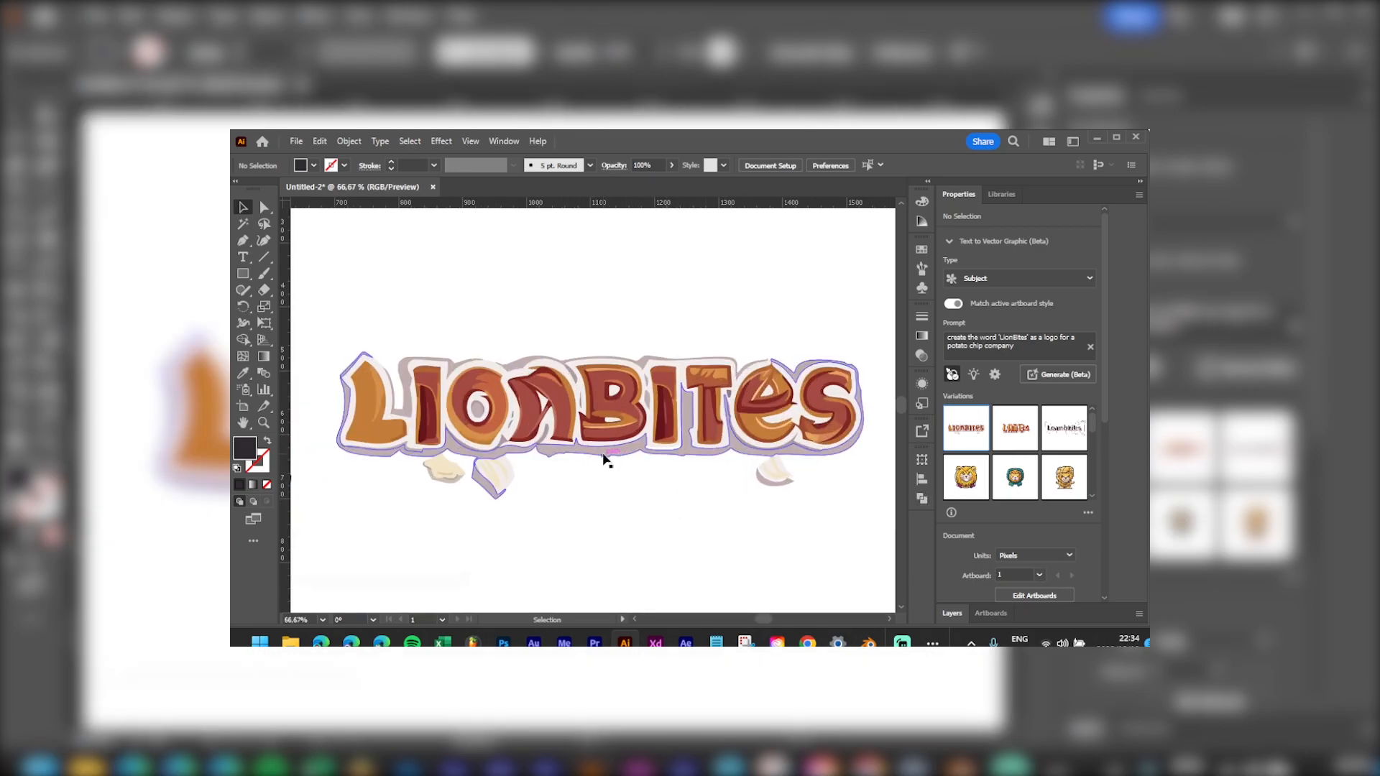
left_click(606, 456)
scroll(480, 474, "left", 3)
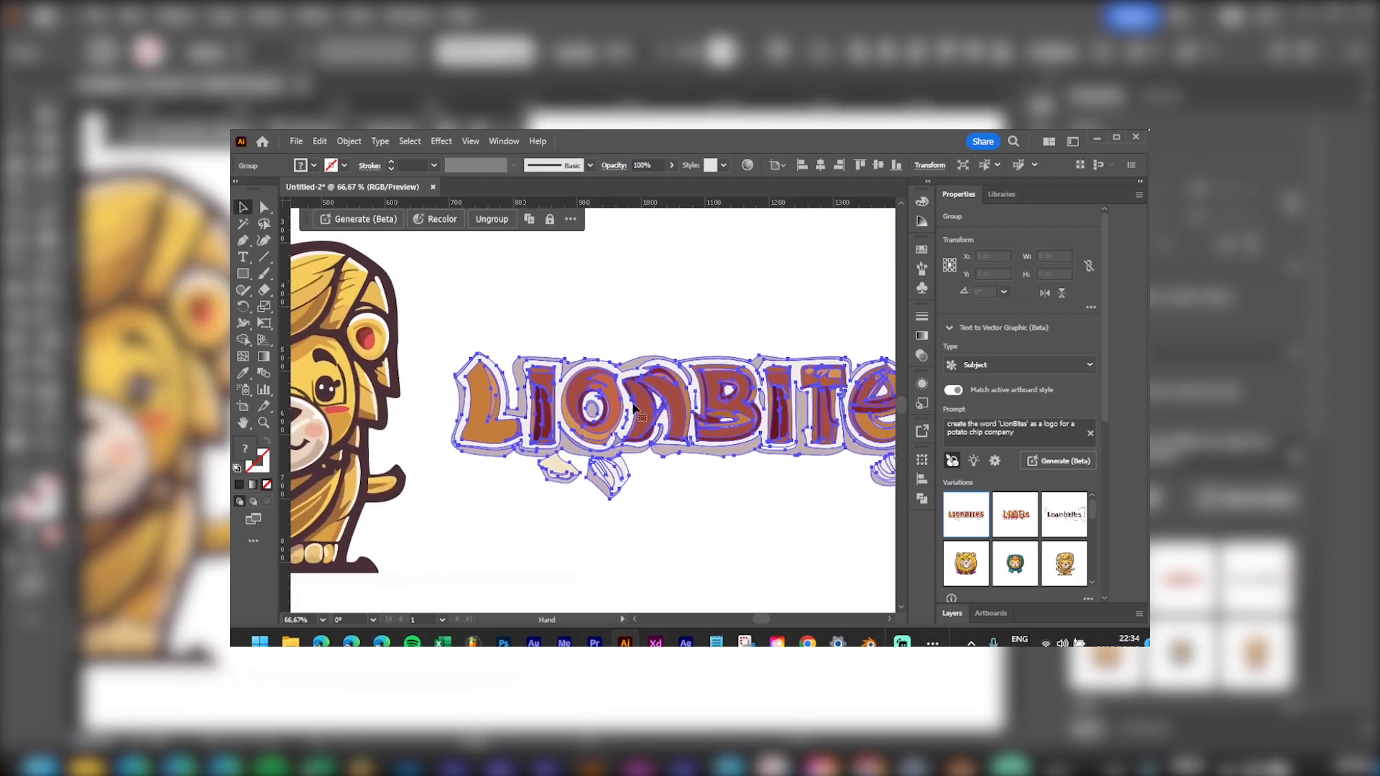
key("a")
left_click(706, 459)
left_click(704, 458)
key("i")
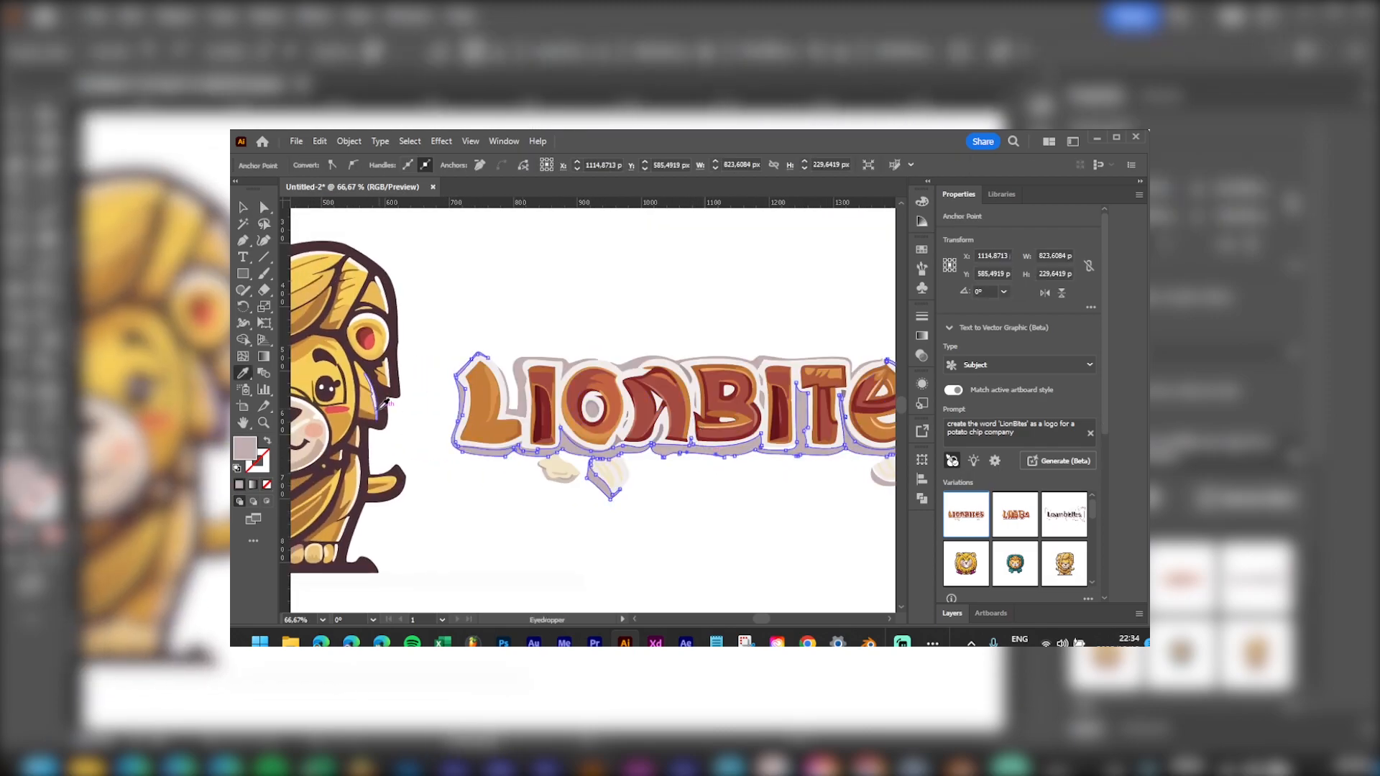
left_click(378, 389)
key("v")
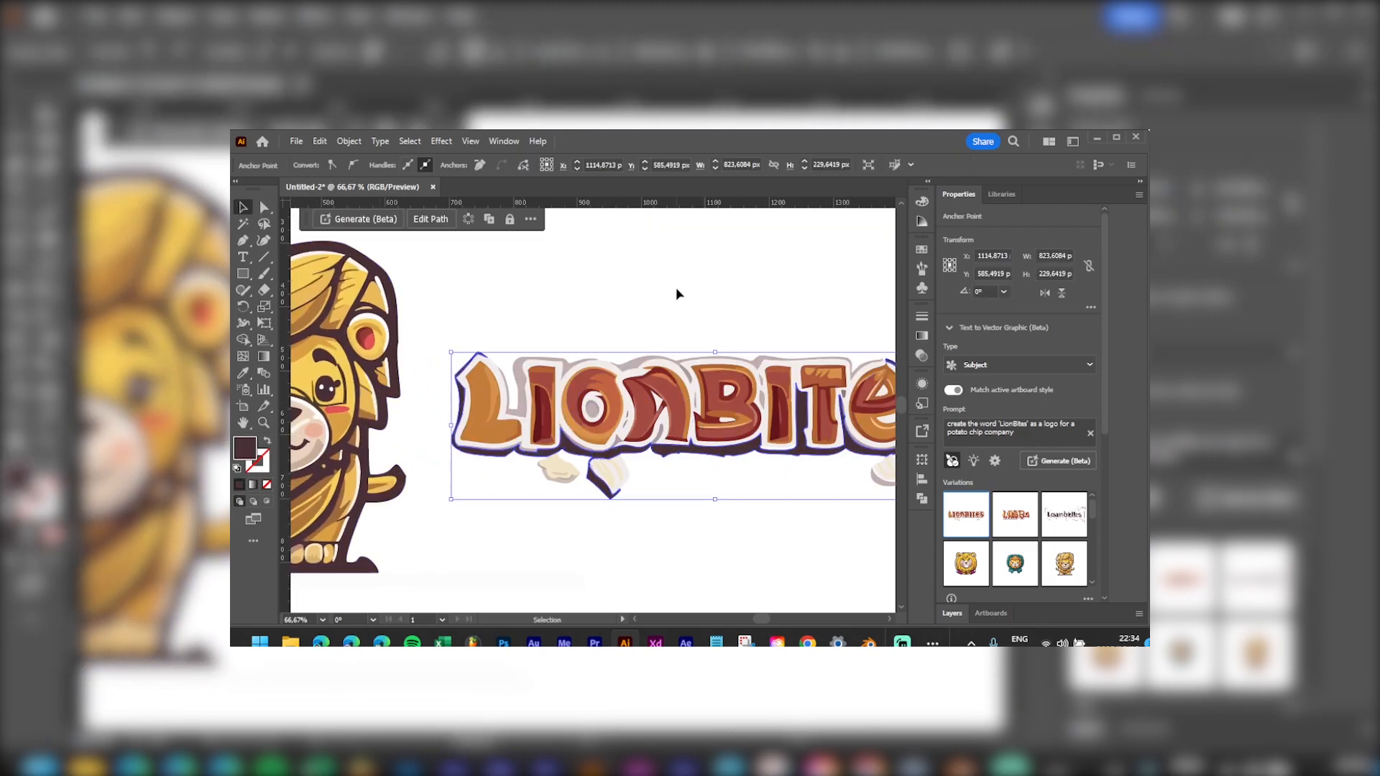
left_click(678, 295)
mouse_move(671, 308)
left_mouse_down()
mouse_move(639, 278)
mouse_move(648, 311)
left_mouse_up()
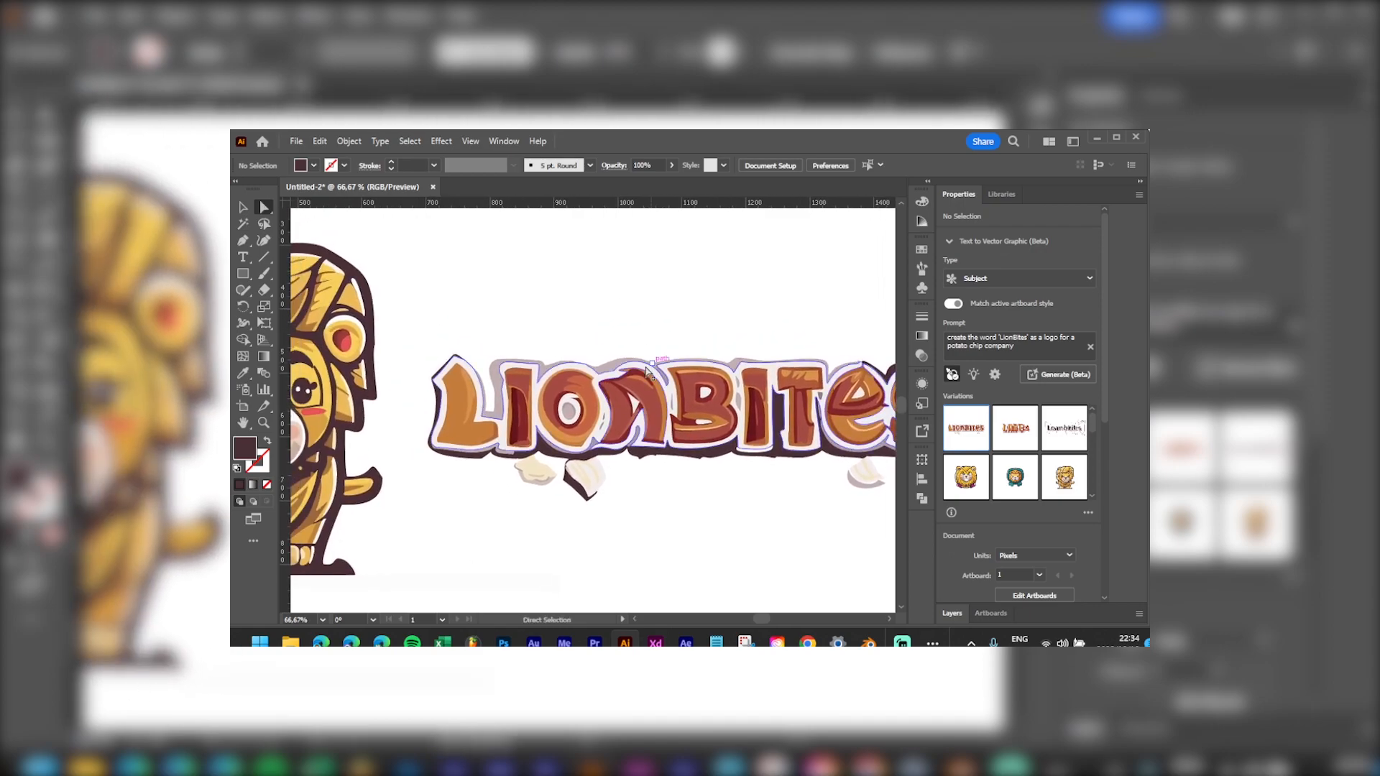
key("a")
left_click(613, 371)
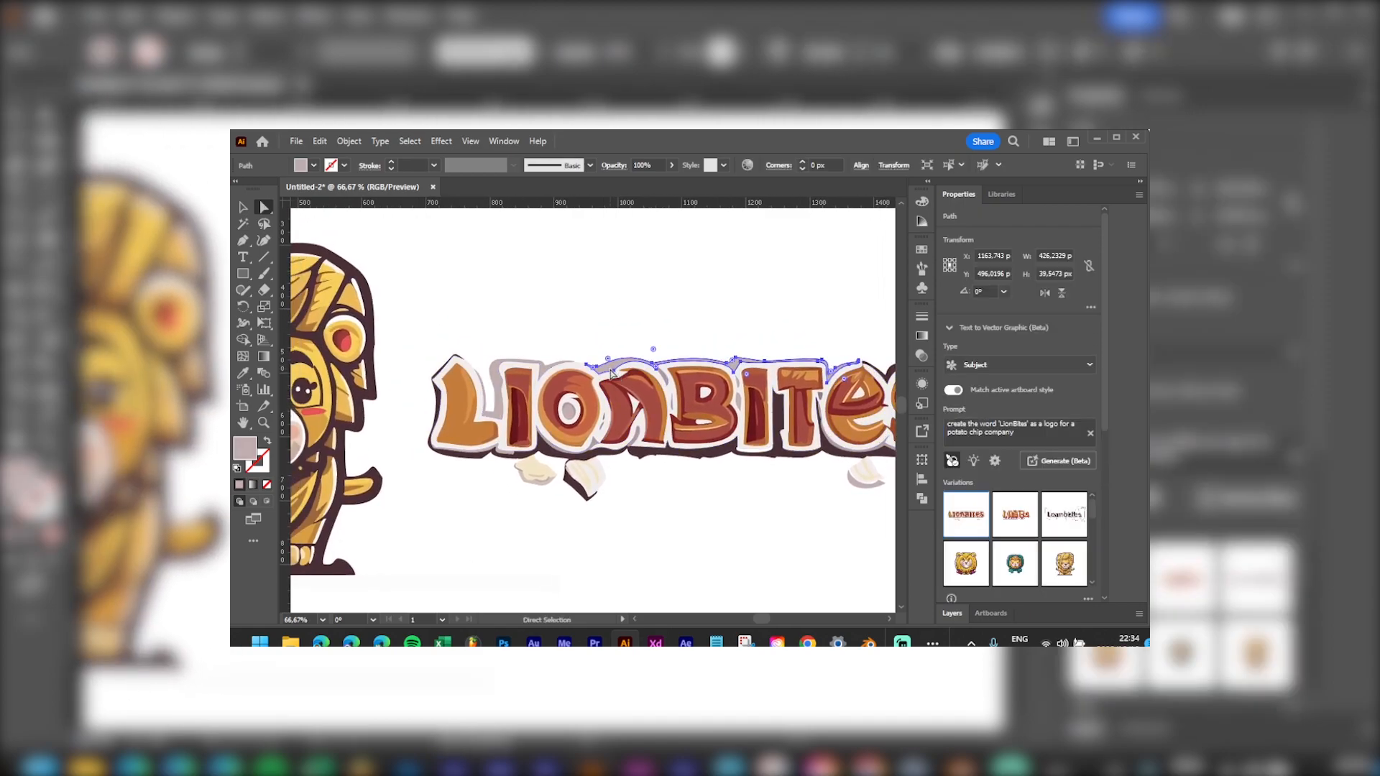
key("ctrl+z")
left_click_drag(716, 335, 675, 330)
Step: Group the wordmark, then select all shapes sharing the mauve outline's fill colour
key("v")
left_click(668, 420)
left_click(492, 227)
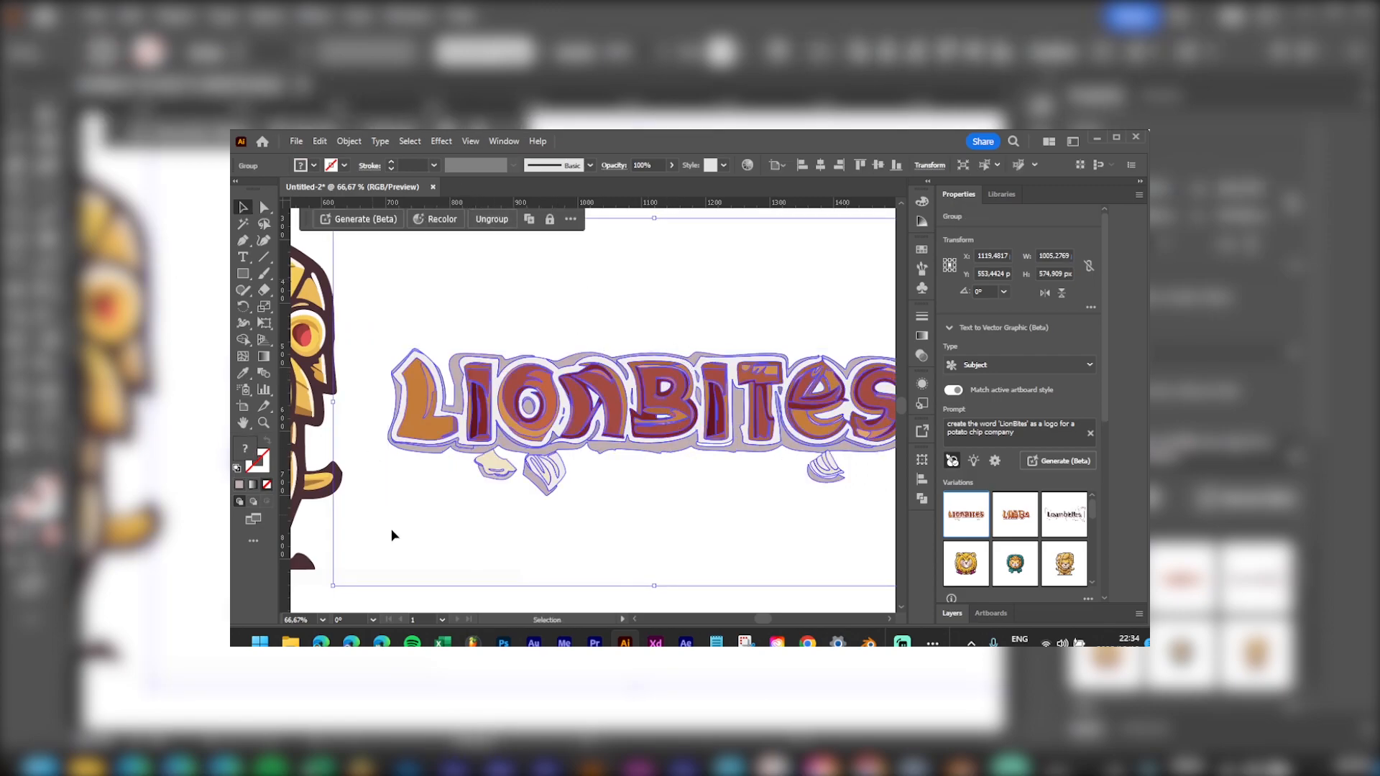
left_click(353, 609)
key("a")
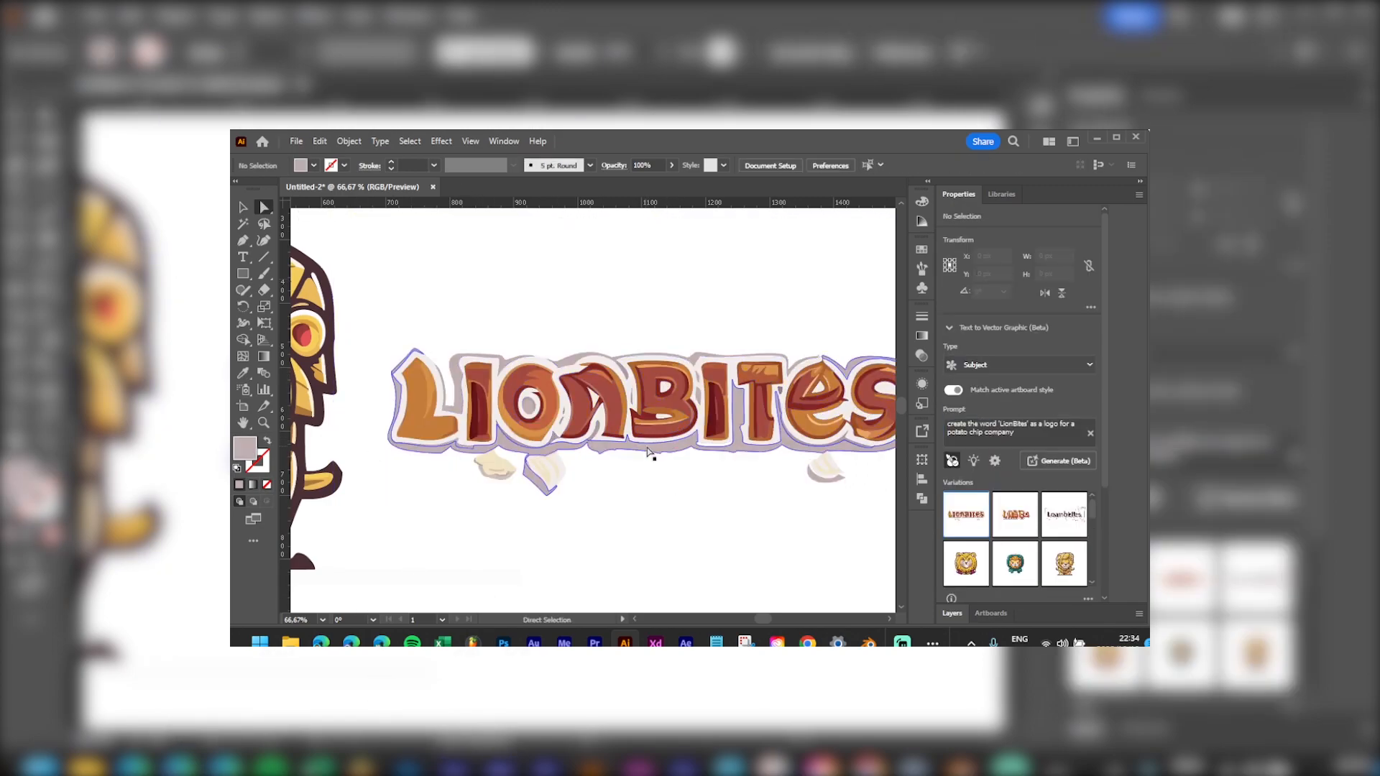
left_click(651, 453)
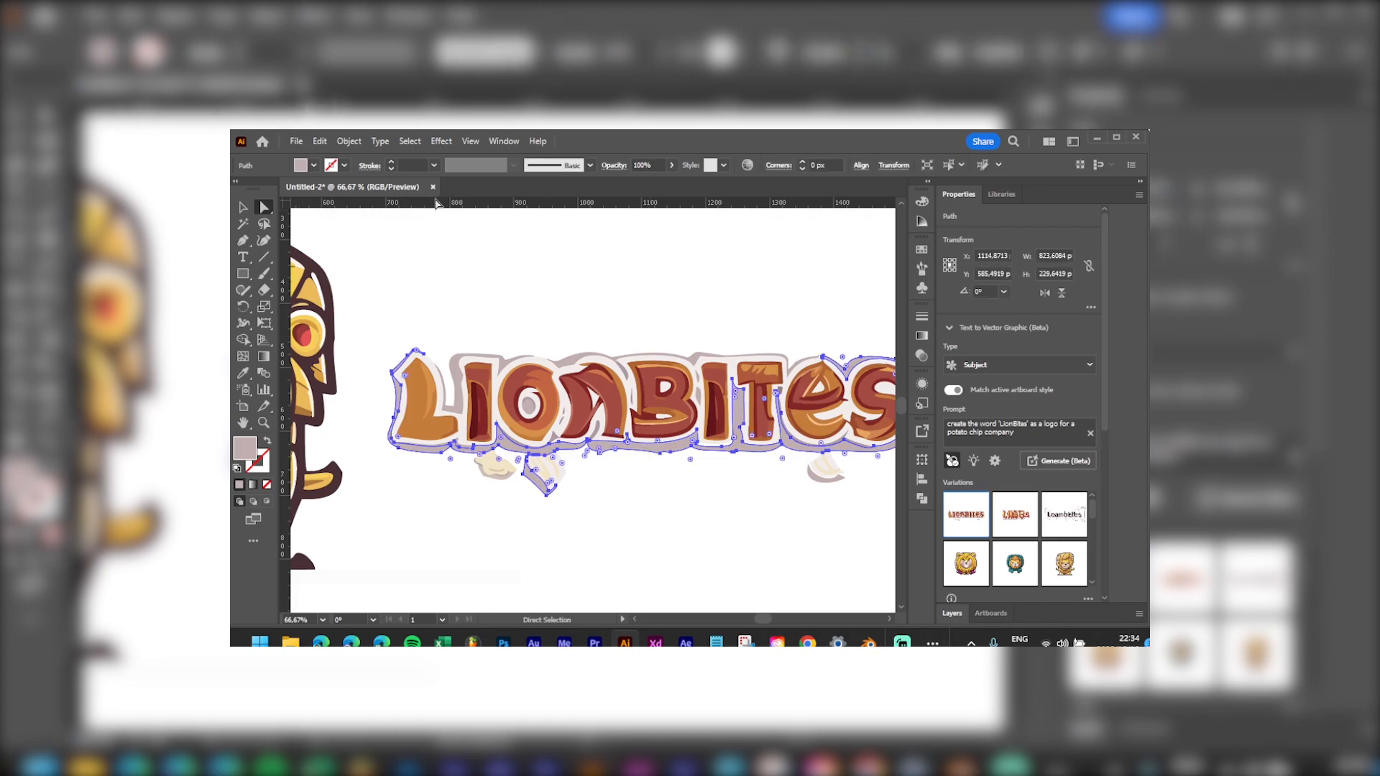
key("v")
left_click(412, 141)
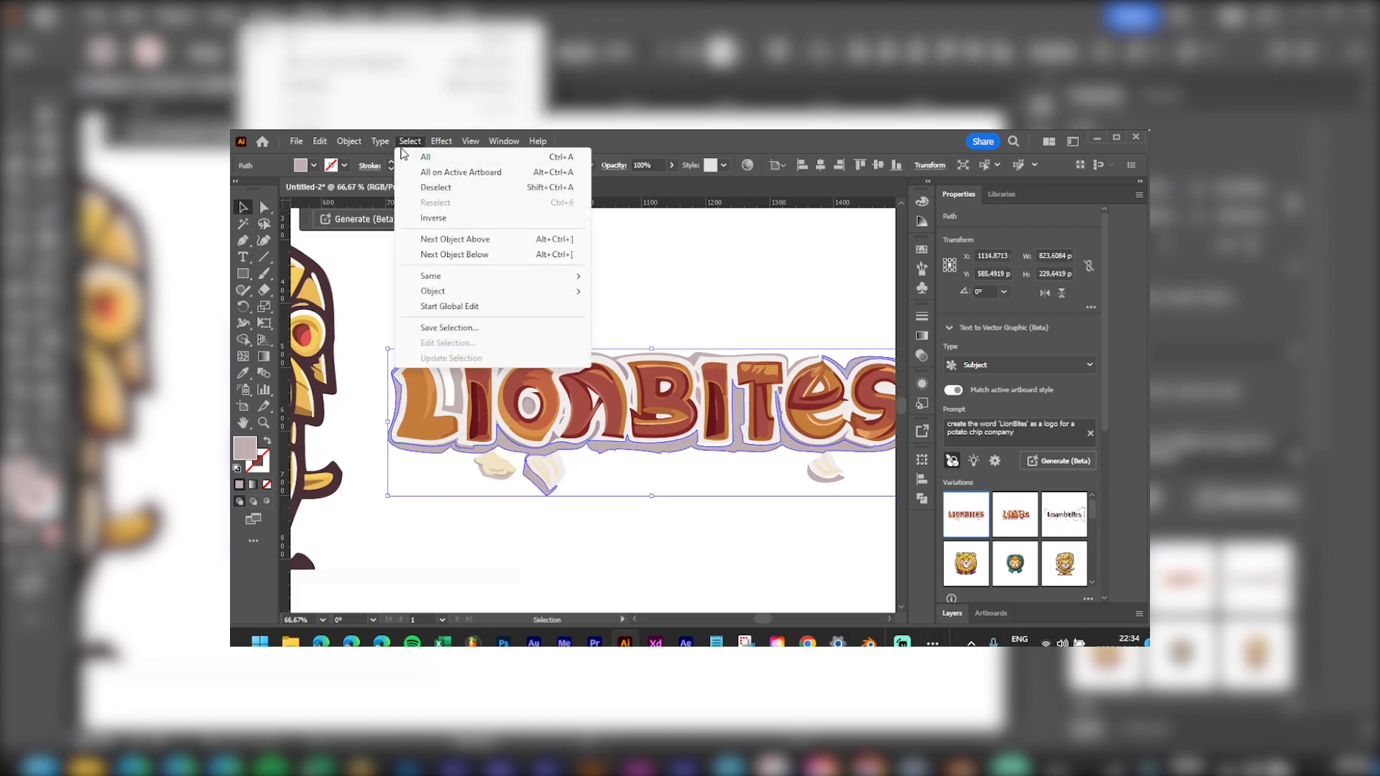
mouse_move(484, 277)
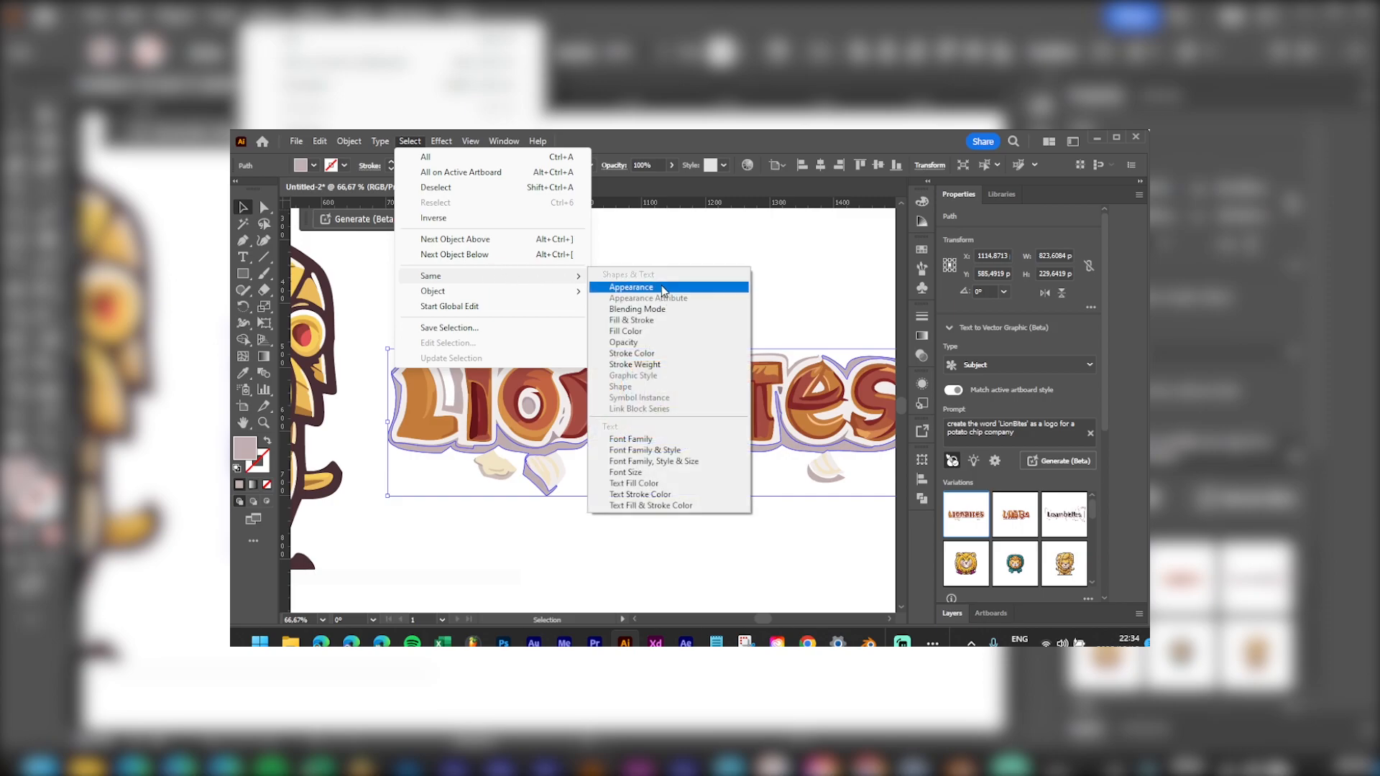
left_click(658, 331)
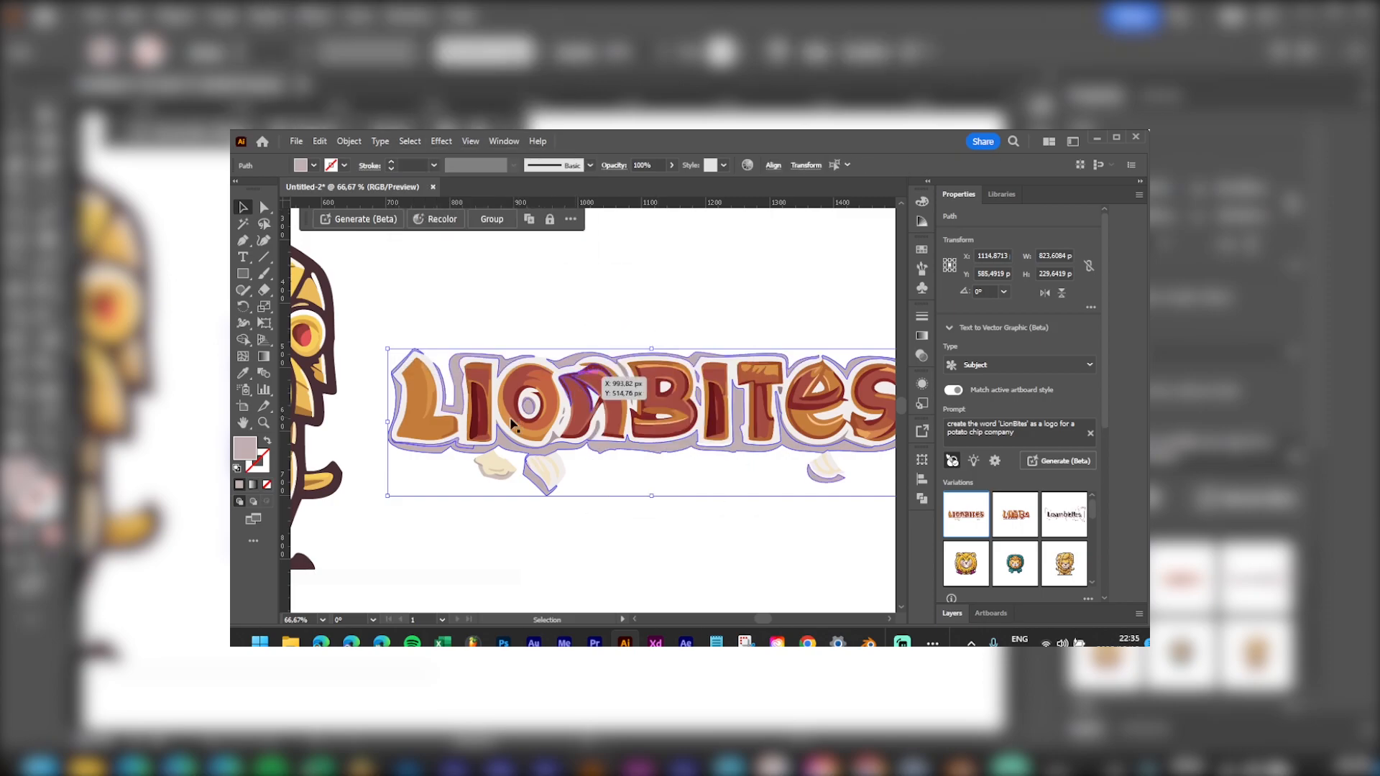
Step: Recolour all the mauve outline shapes with the lion paw's dark brown
scroll(476, 430, "up", 1)
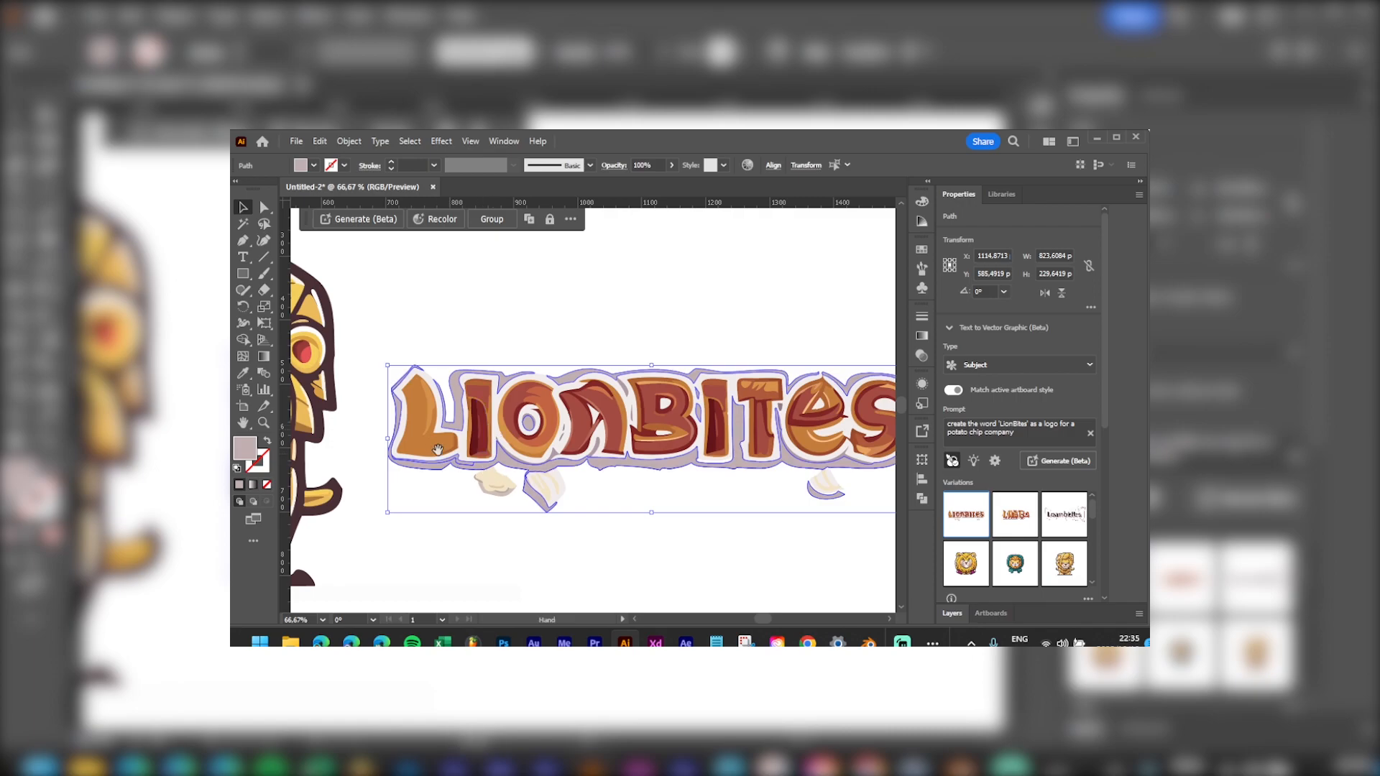
left_click_drag(437, 450, 596, 410)
key("i")
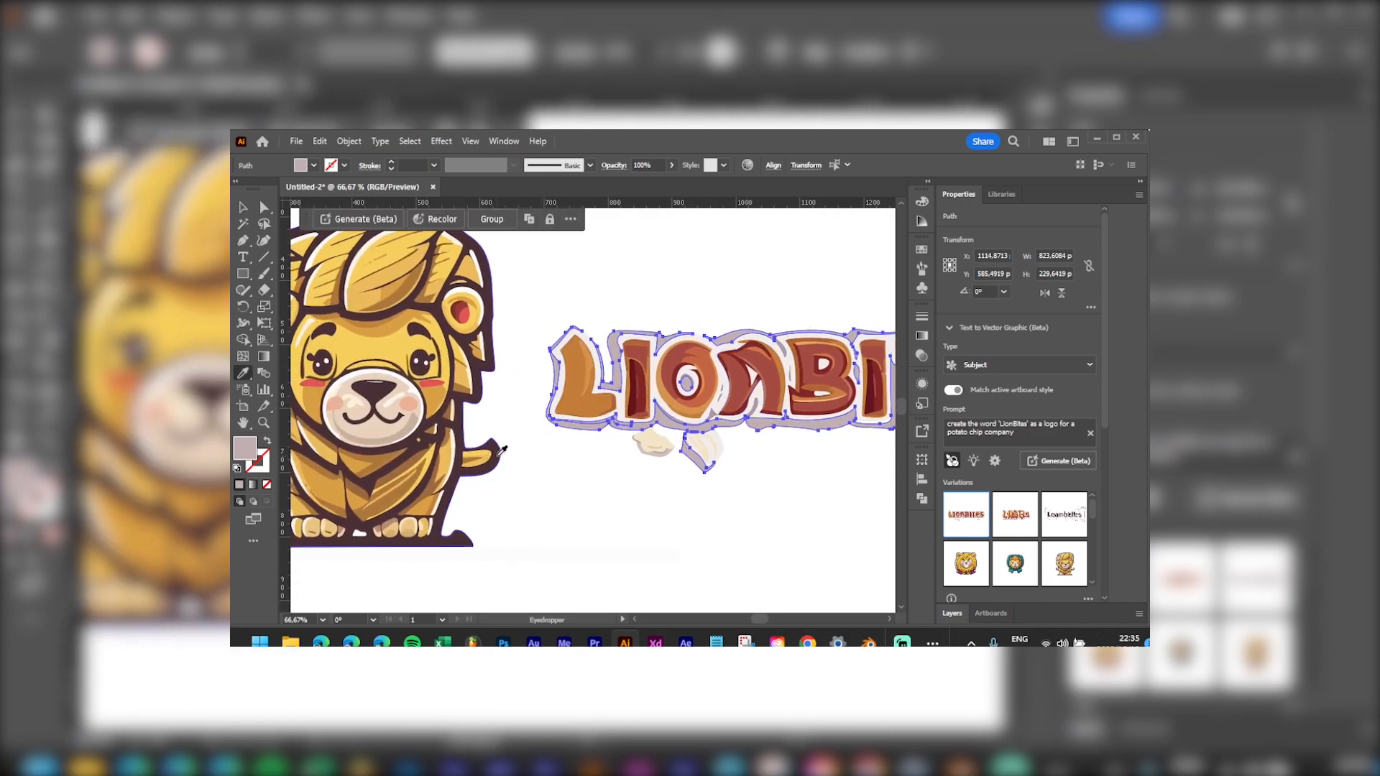
left_click(501, 449)
scroll(647, 460, "right", 5)
key("v")
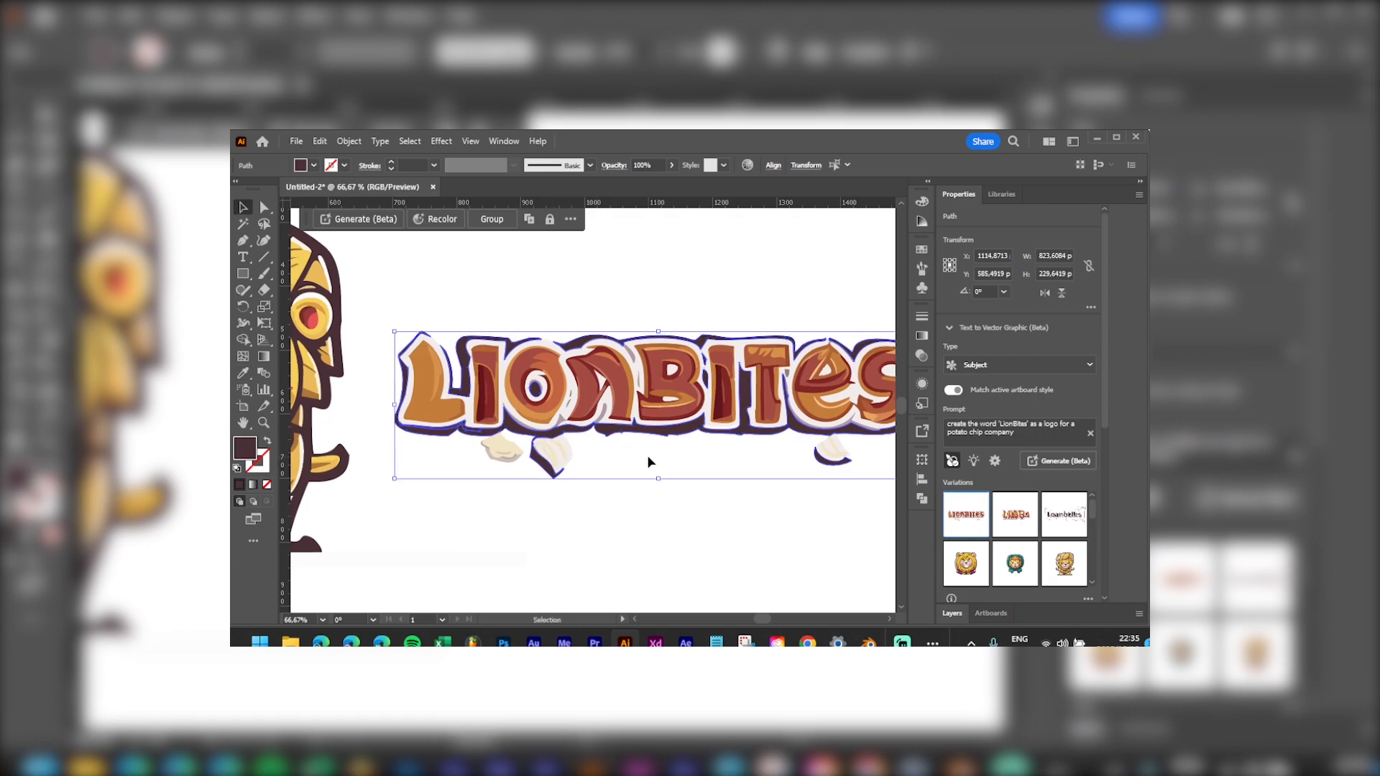
left_click(683, 447)
scroll(682, 447, "down", 3)
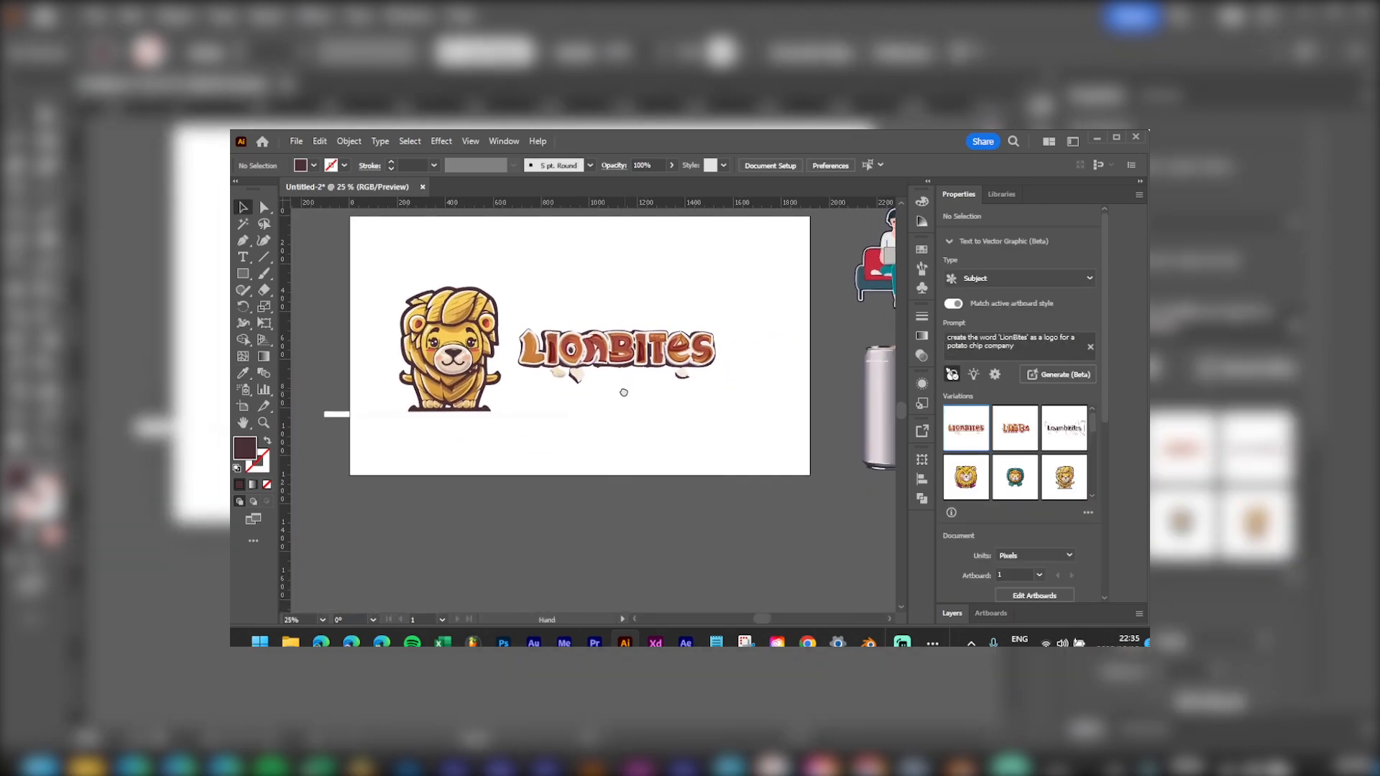
scroll(604, 408, "up", 3)
scroll(625, 373, "right", 3)
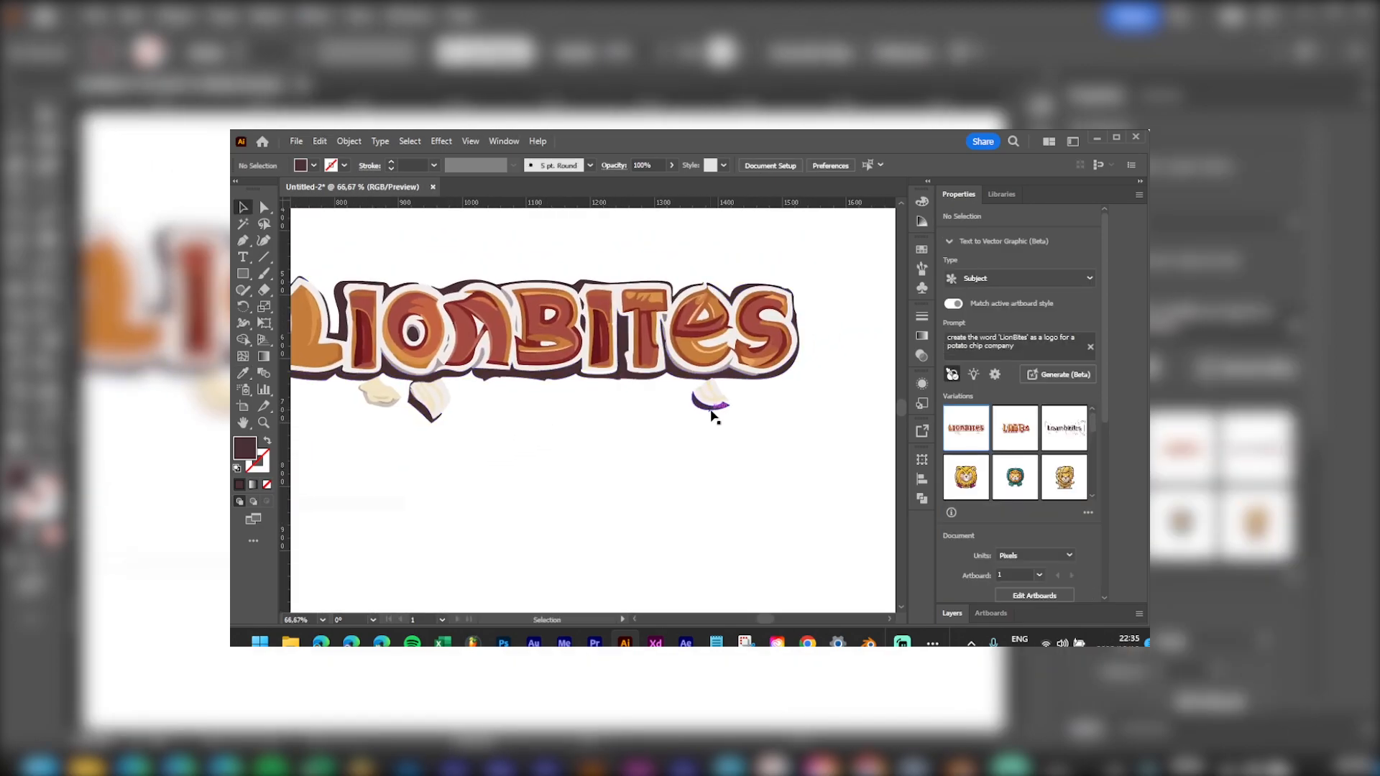
key("a")
scroll(733, 407, "up", 5)
Step: Delete the small chip shape under the wordmark's end
left_click_drag(746, 379, 569, 474)
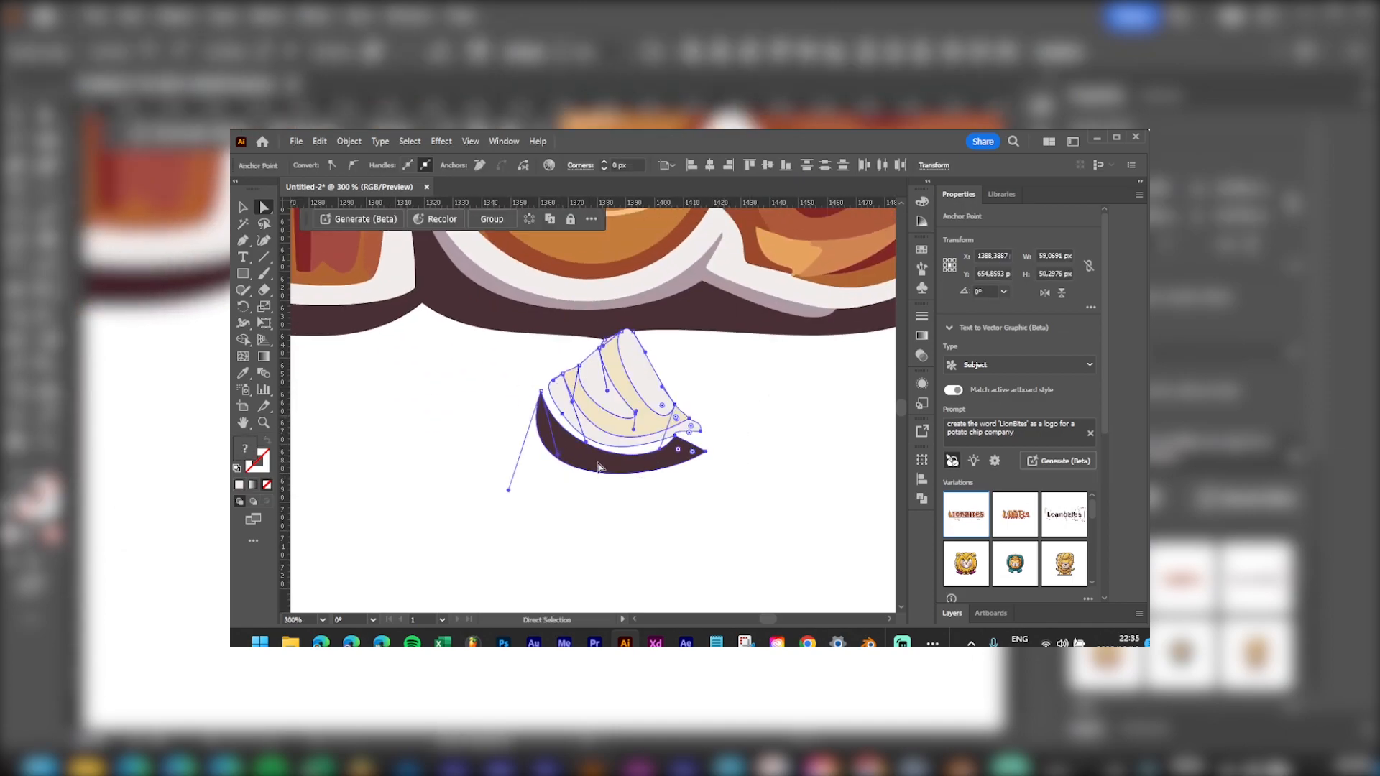
key("Delete")
key("Delete")
left_click_drag(450, 364, 719, 345)
left_click_drag(456, 408, 881, 389)
left_click_drag(386, 440, 971, 443)
left_click_drag(810, 481, 708, 487)
Step: Delete the left chip's cream top, grey crescent, tan and yellow pieces and grey curl
left_click_drag(791, 547, 554, 419)
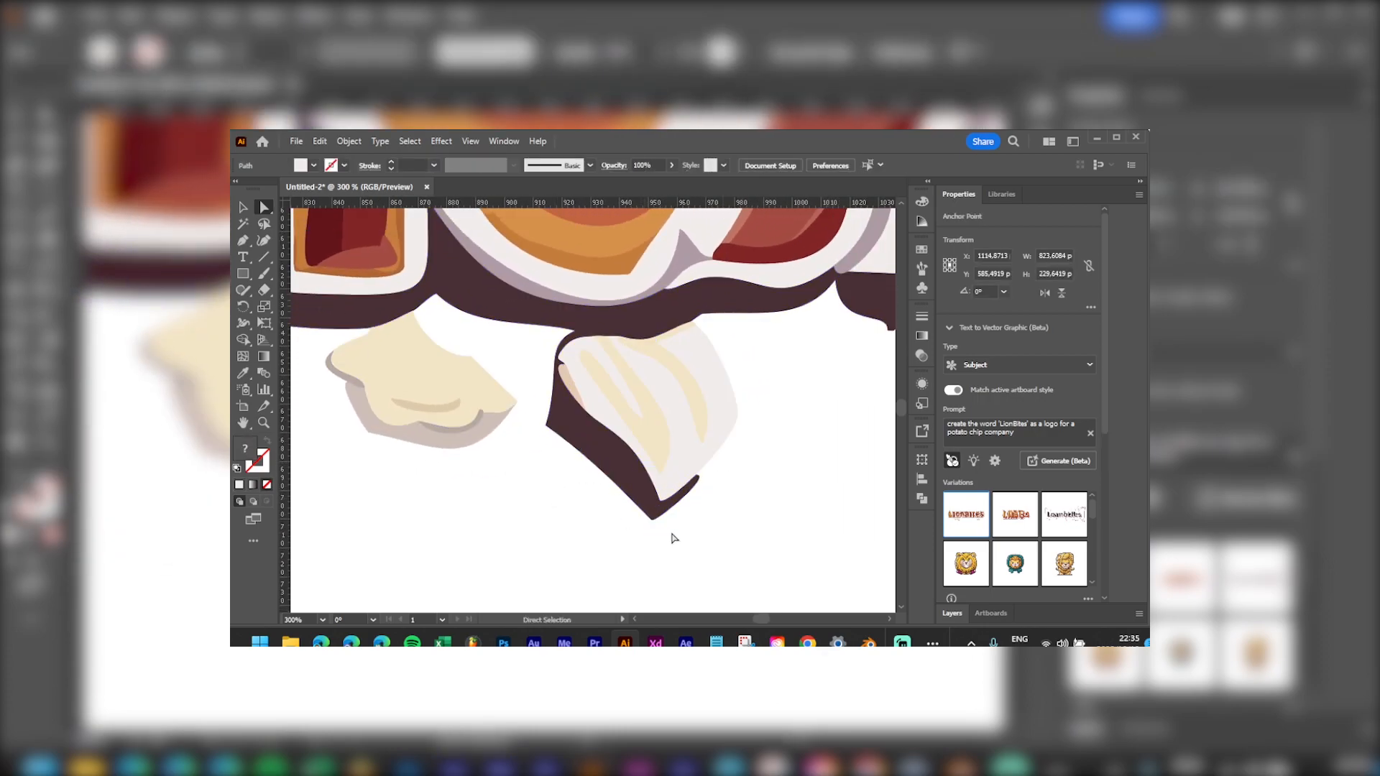
left_click(456, 387)
key("Delete")
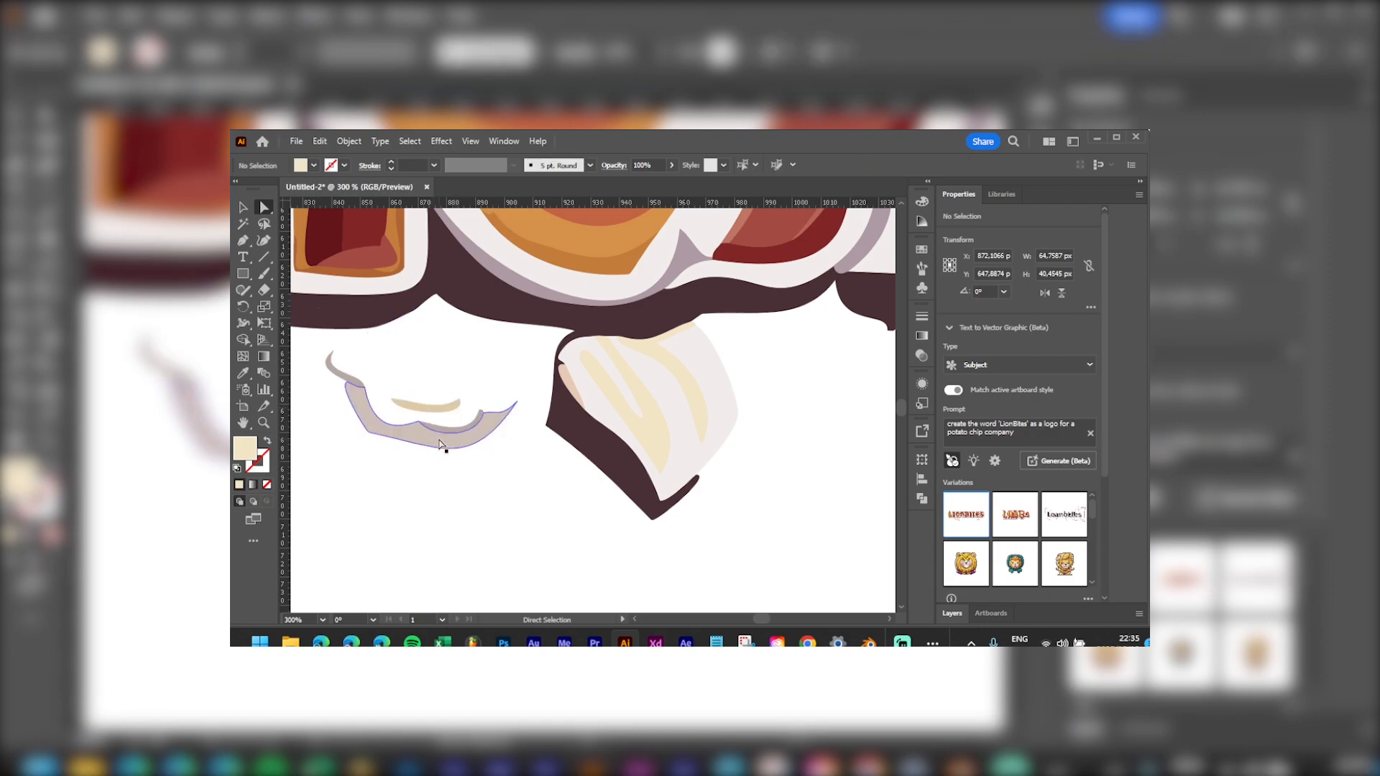
left_click(472, 428)
key("Delete")
key("Delete")
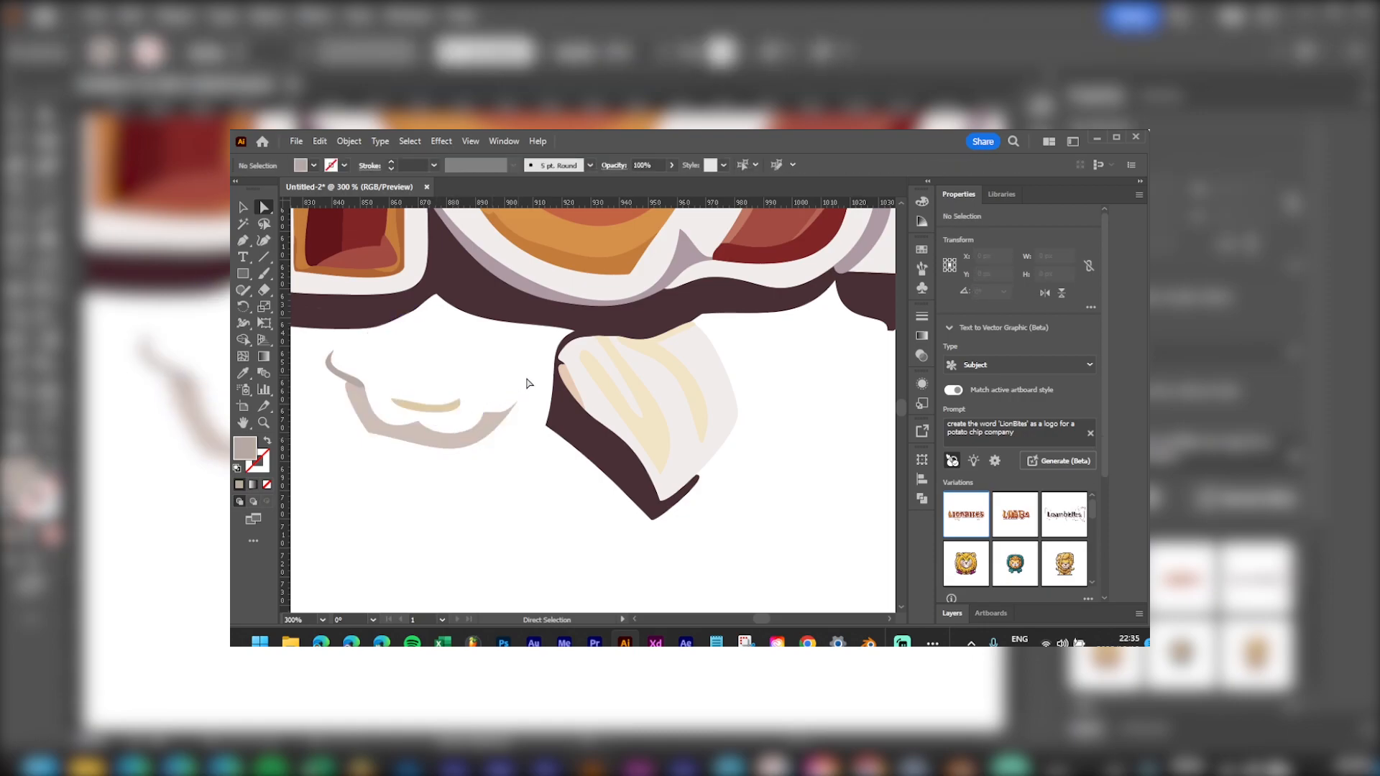
left_click_drag(412, 491, 411, 491)
key("Delete")
key("Delete")
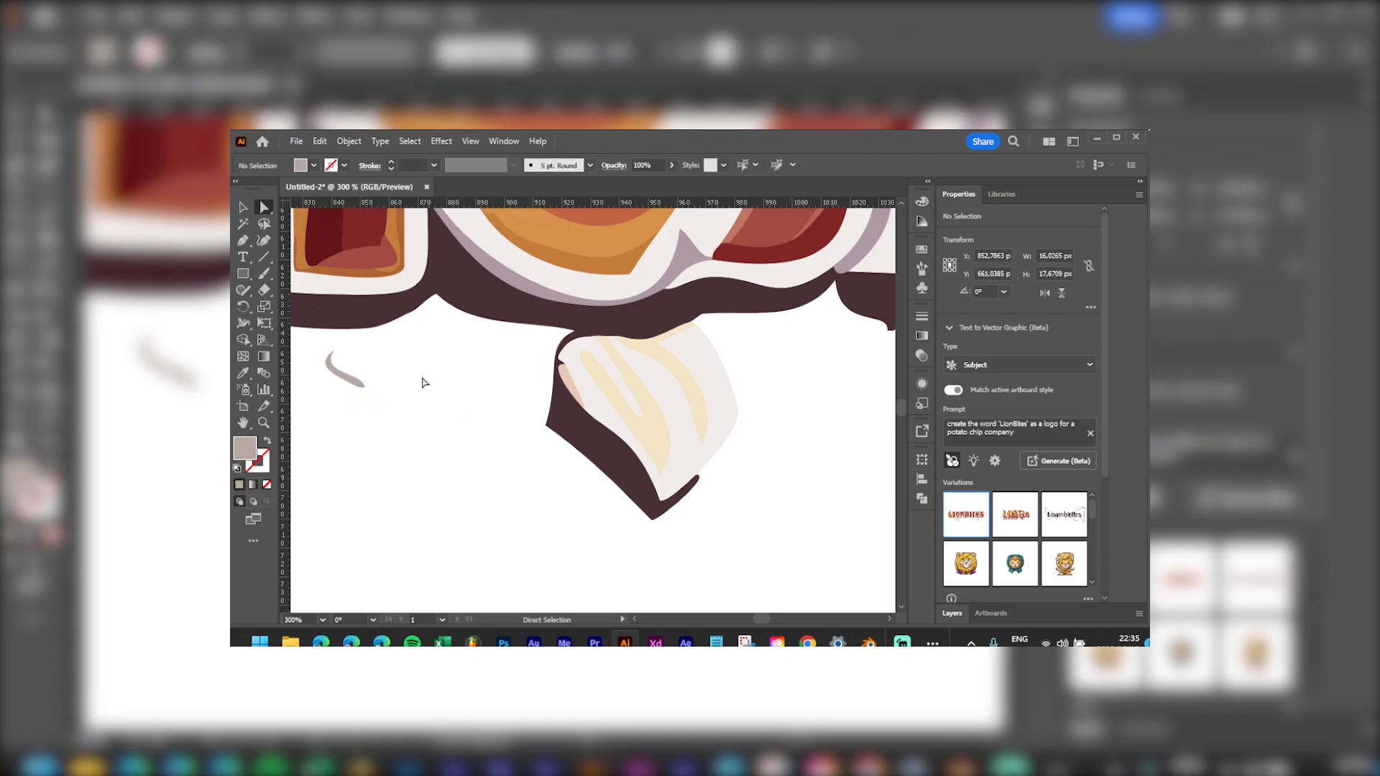
left_click_drag(337, 408, 337, 407)
key("Delete")
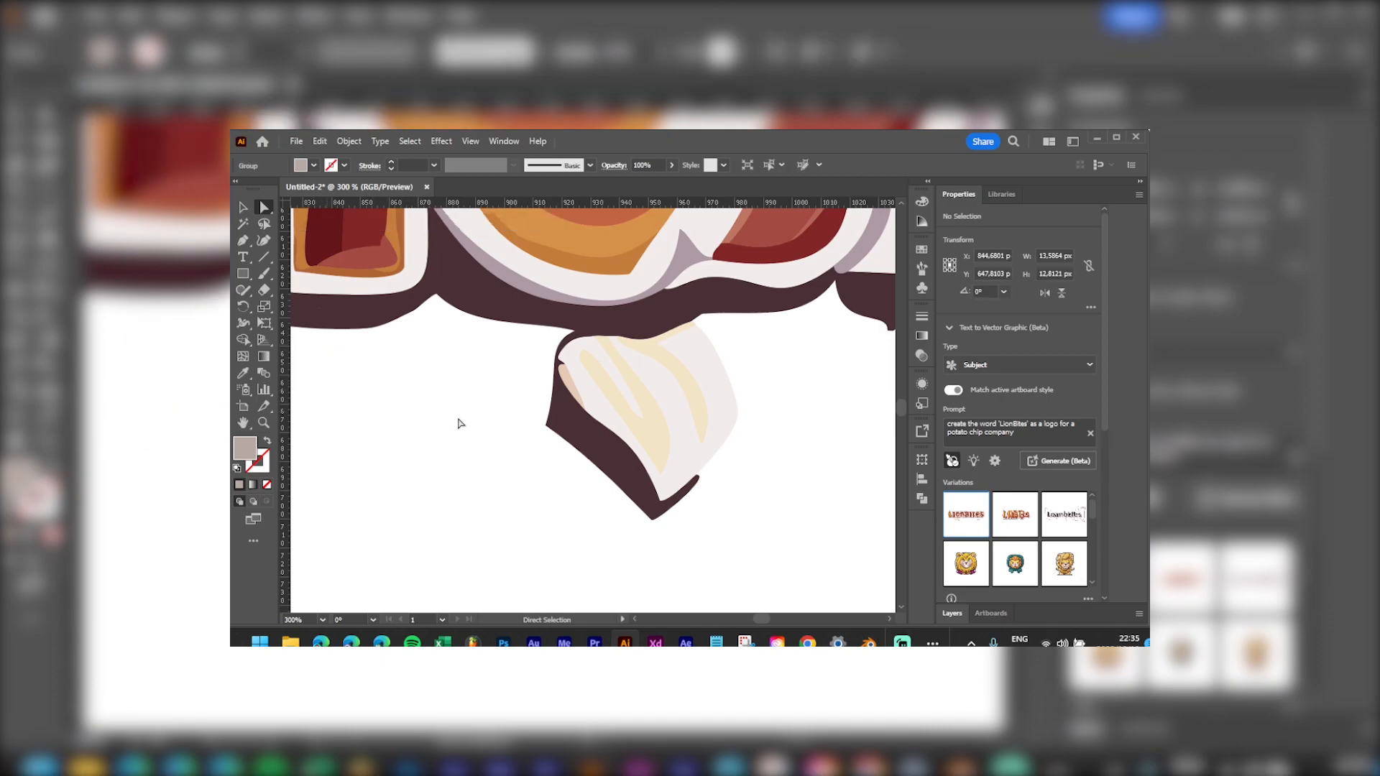
Step: Delete the tan stripe and the cream chip's outer shape
left_click(689, 397)
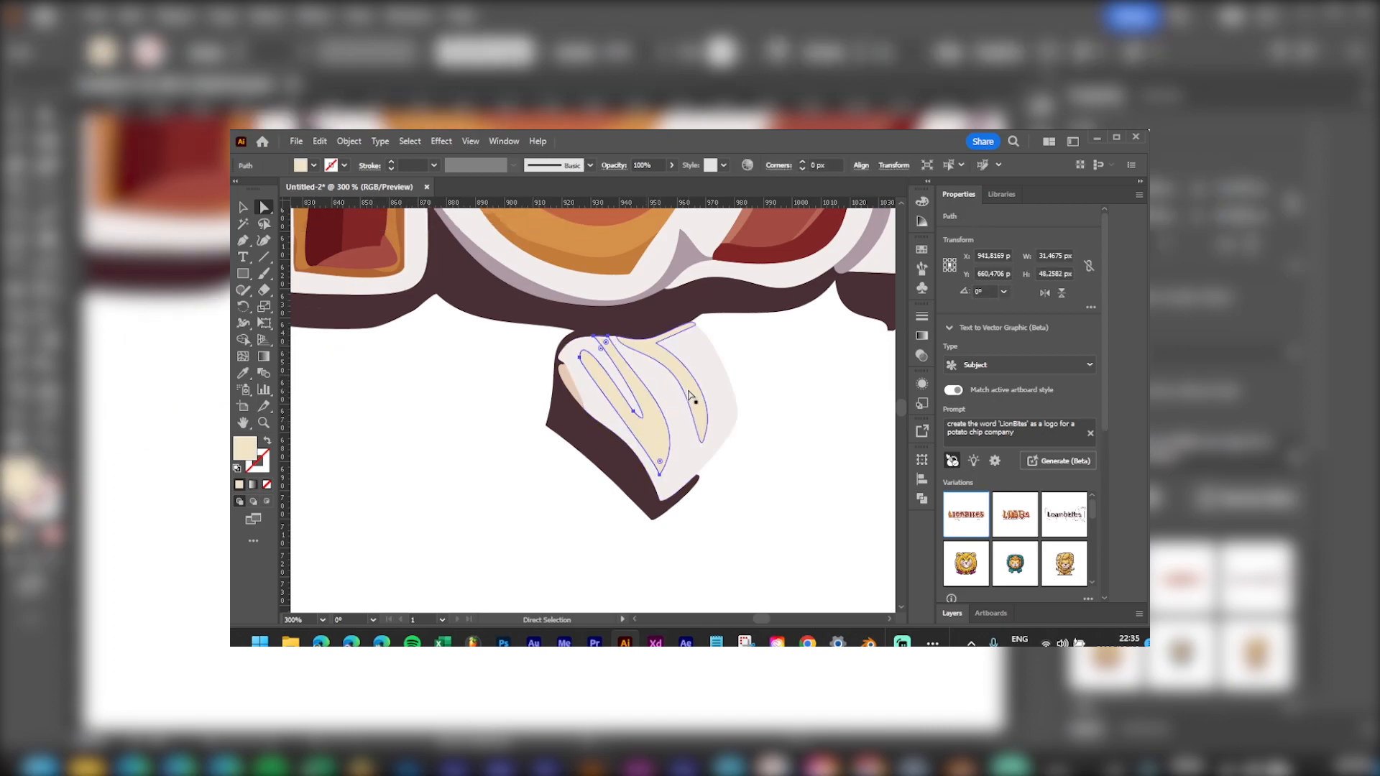
key("Delete")
left_click(682, 422)
key("Delete")
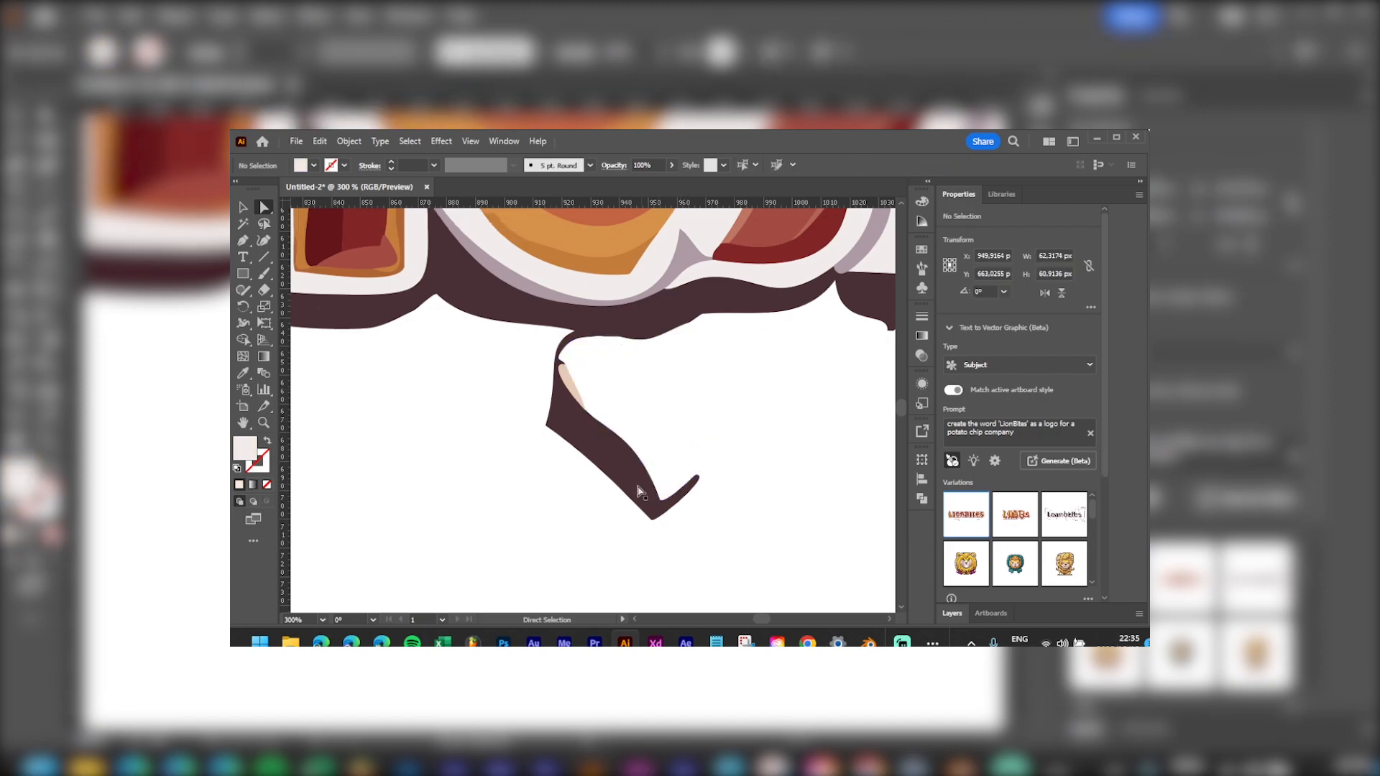
left_click(625, 480)
left_click(634, 379)
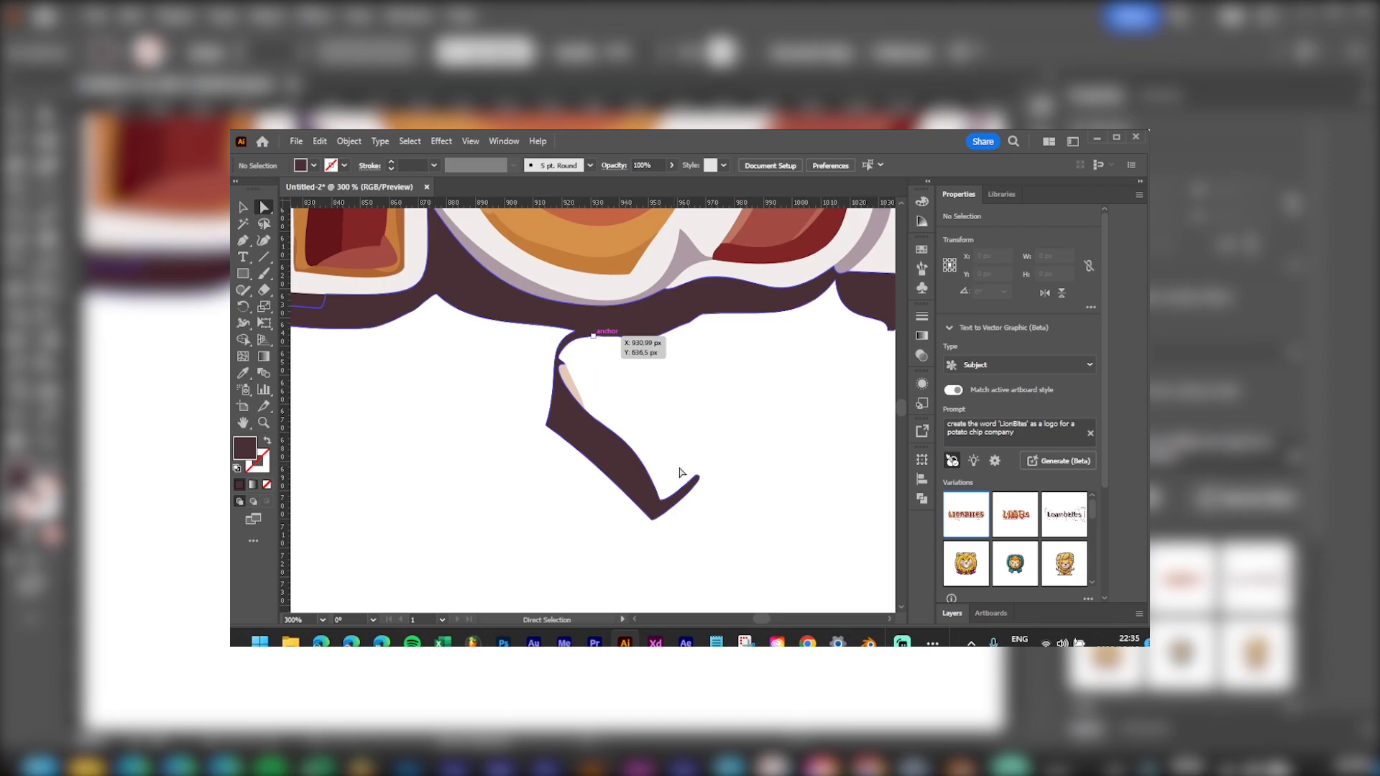
Step: Delete the spike's anchor points below the lettering outline
left_click_drag(586, 549, 615, 535)
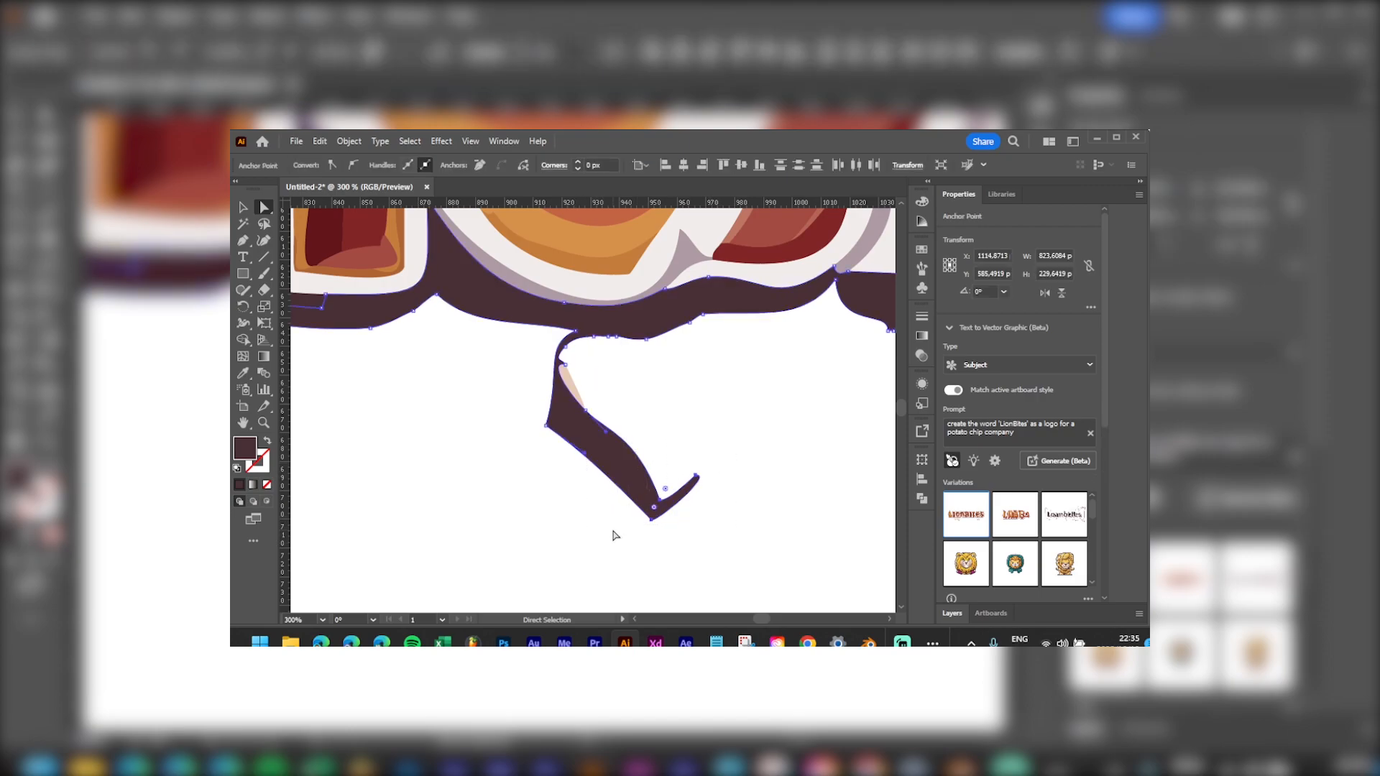
key("Delete")
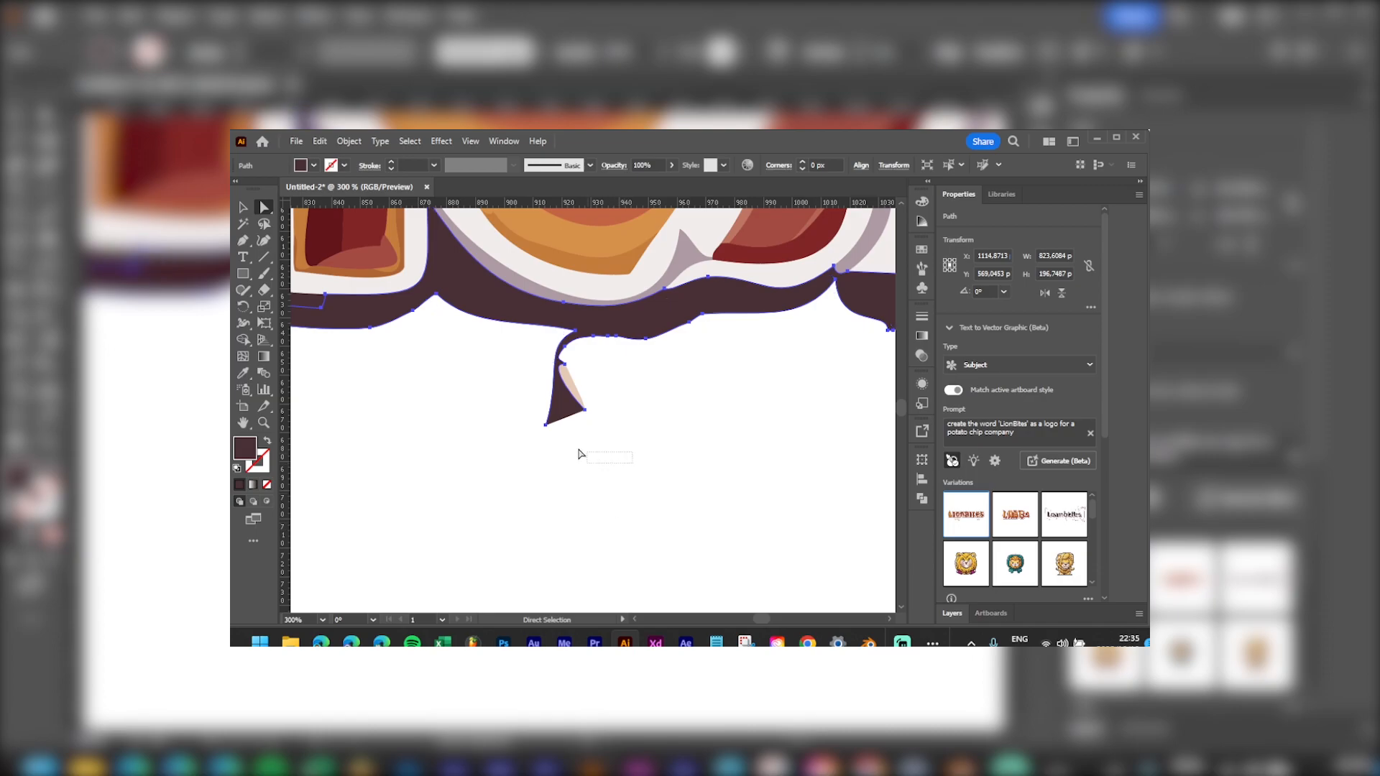
left_click_drag(516, 358, 513, 357)
key("Delete")
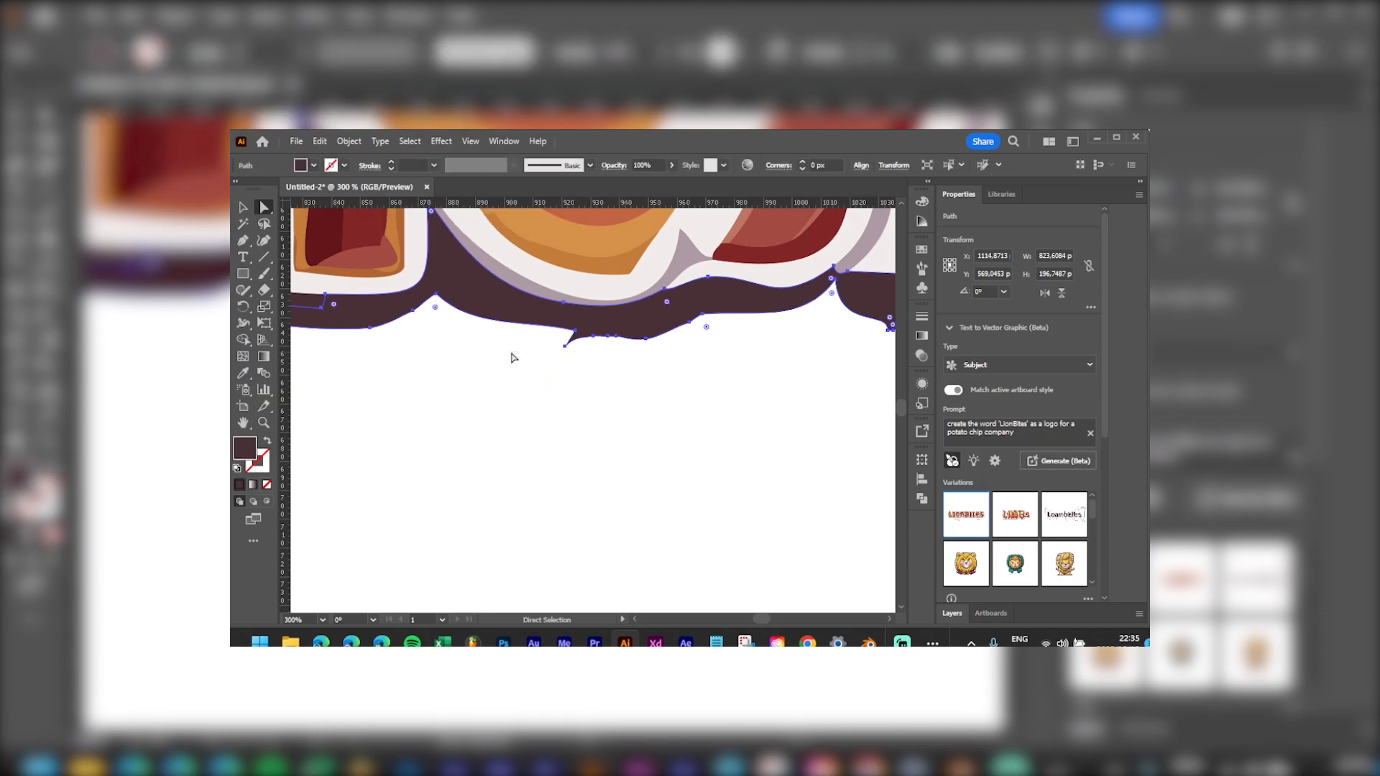
scroll(650, 449, "down", 2, "alt")
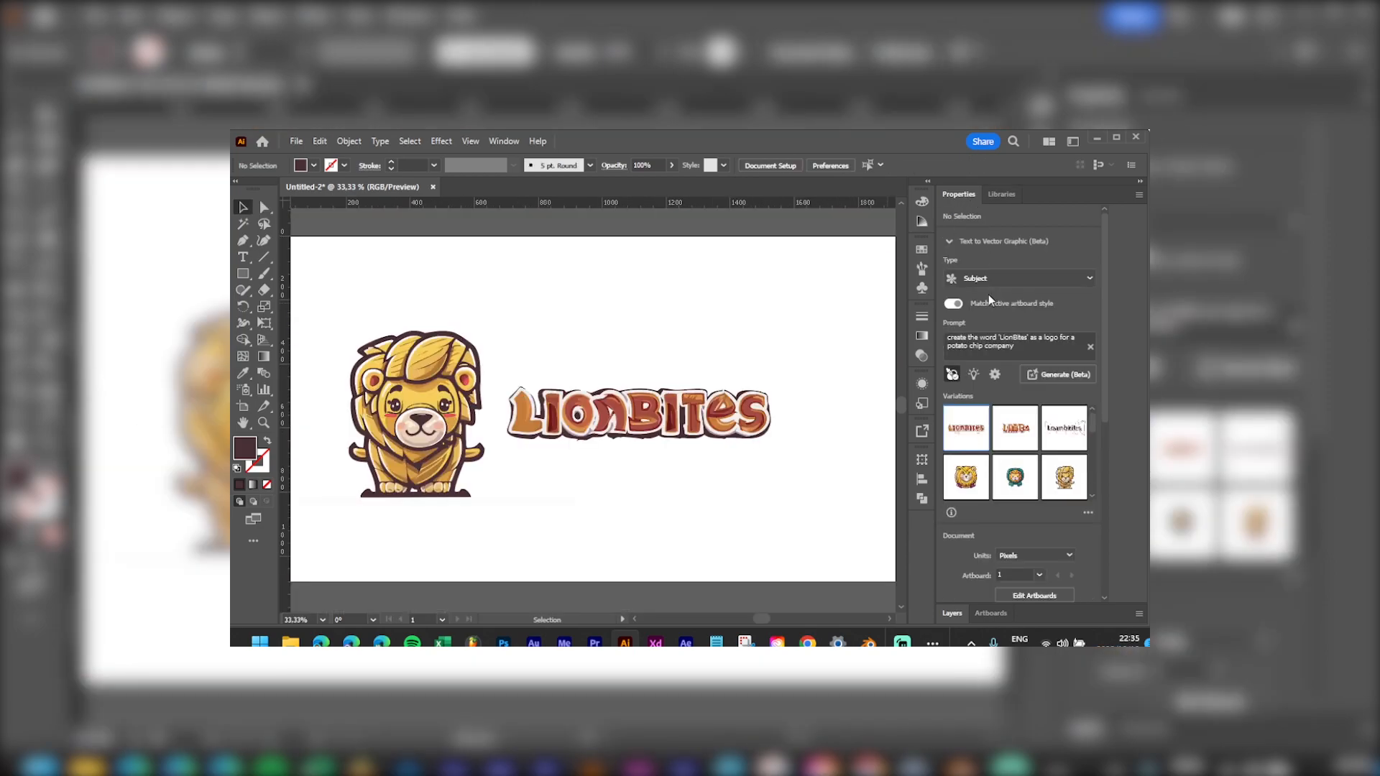
Step: Ungroup the LionBites lettering and unite its pieces into one shape with Pathfinder
double_click(960, 194)
left_click(951, 216)
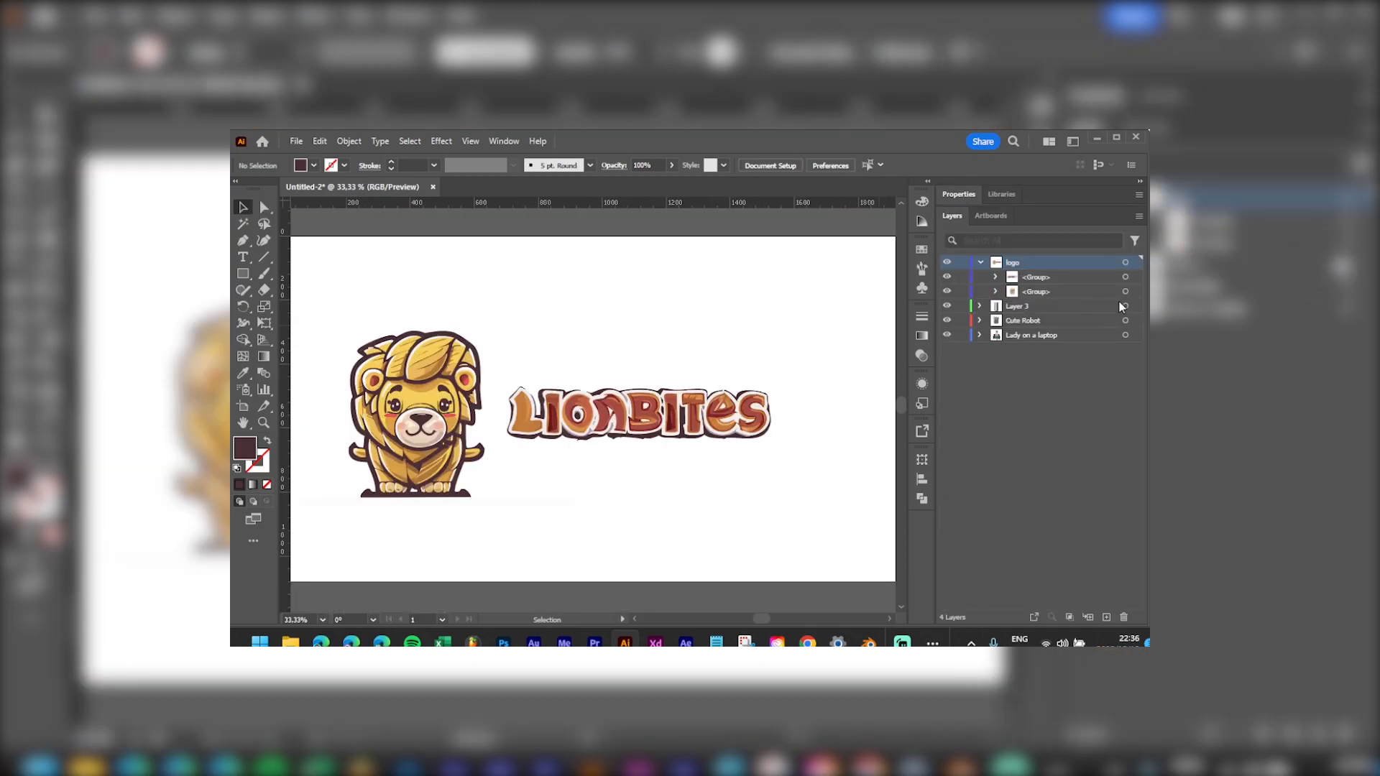
left_click(1136, 278)
key("a")
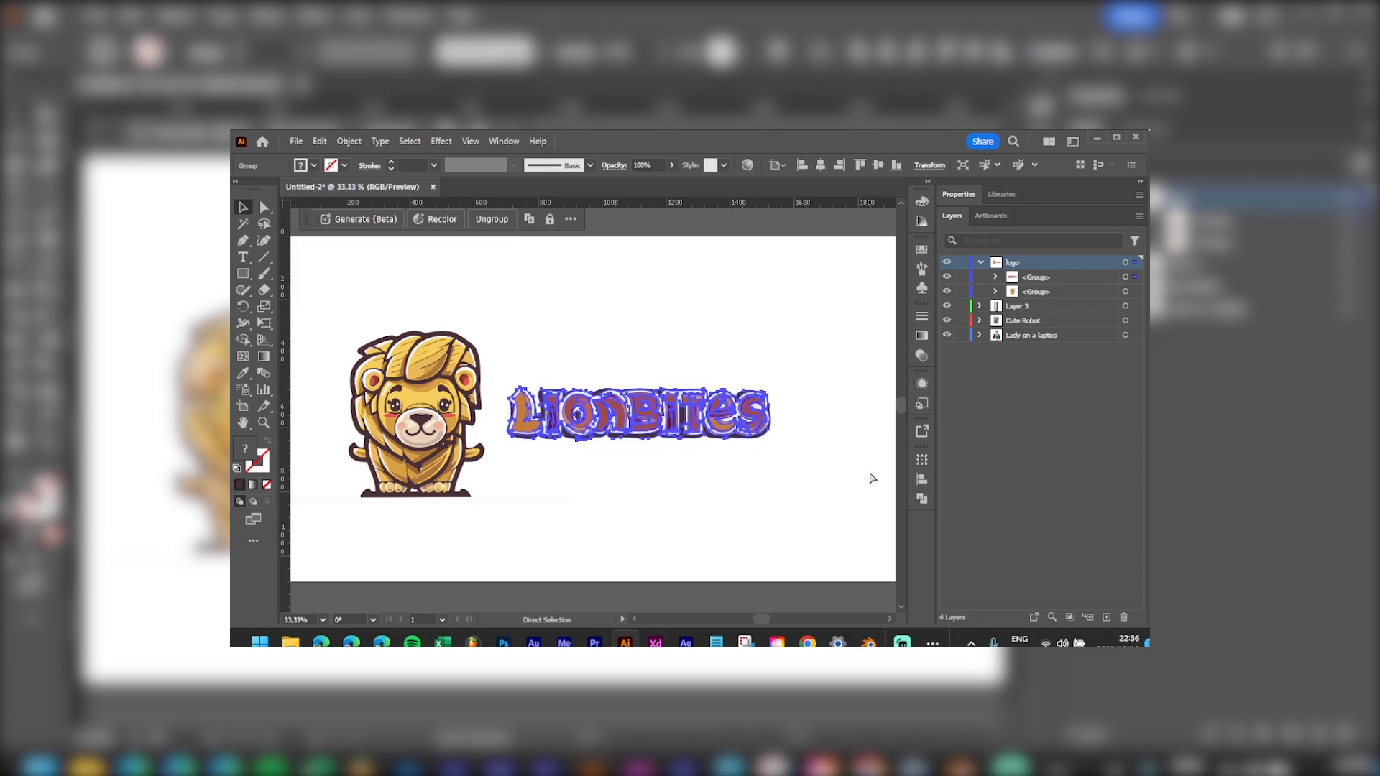
key("v")
key("ctrl+shift+g")
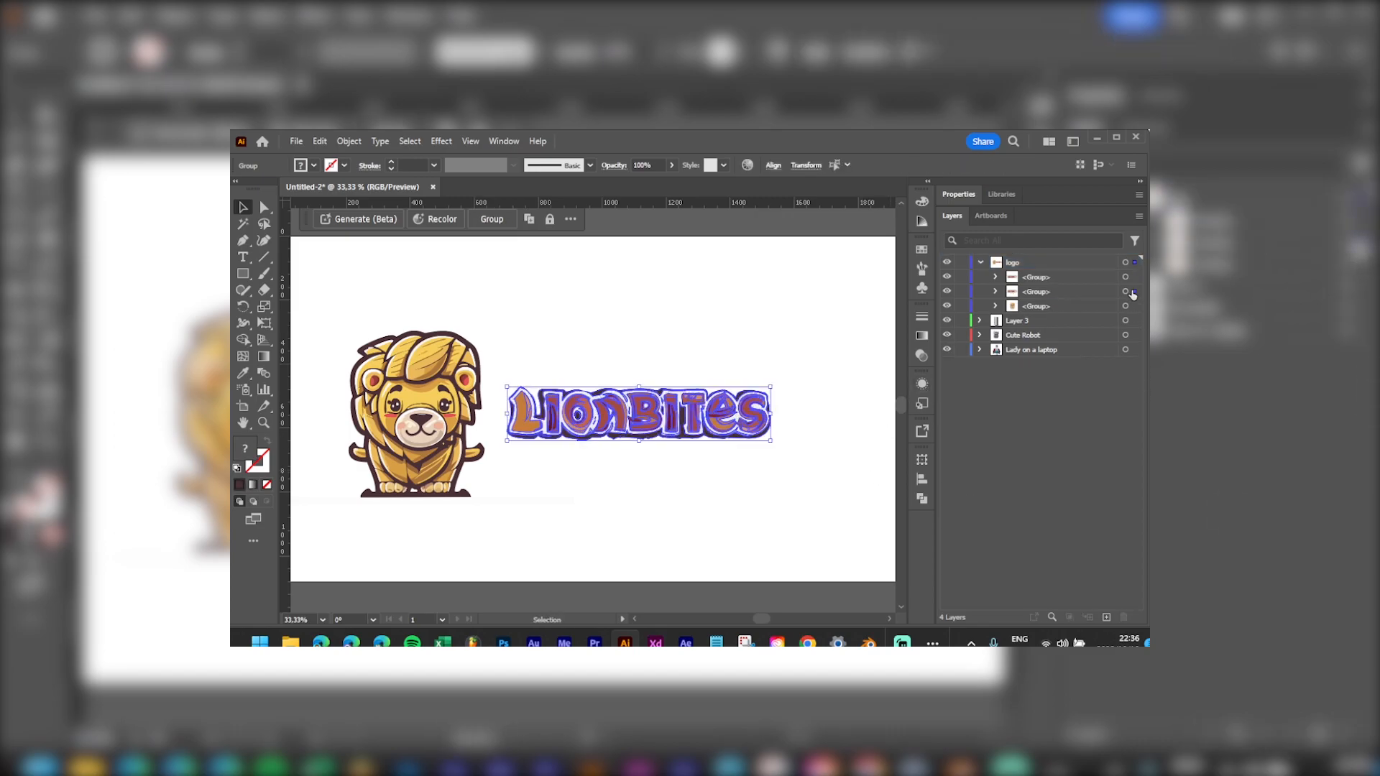
left_click(923, 498)
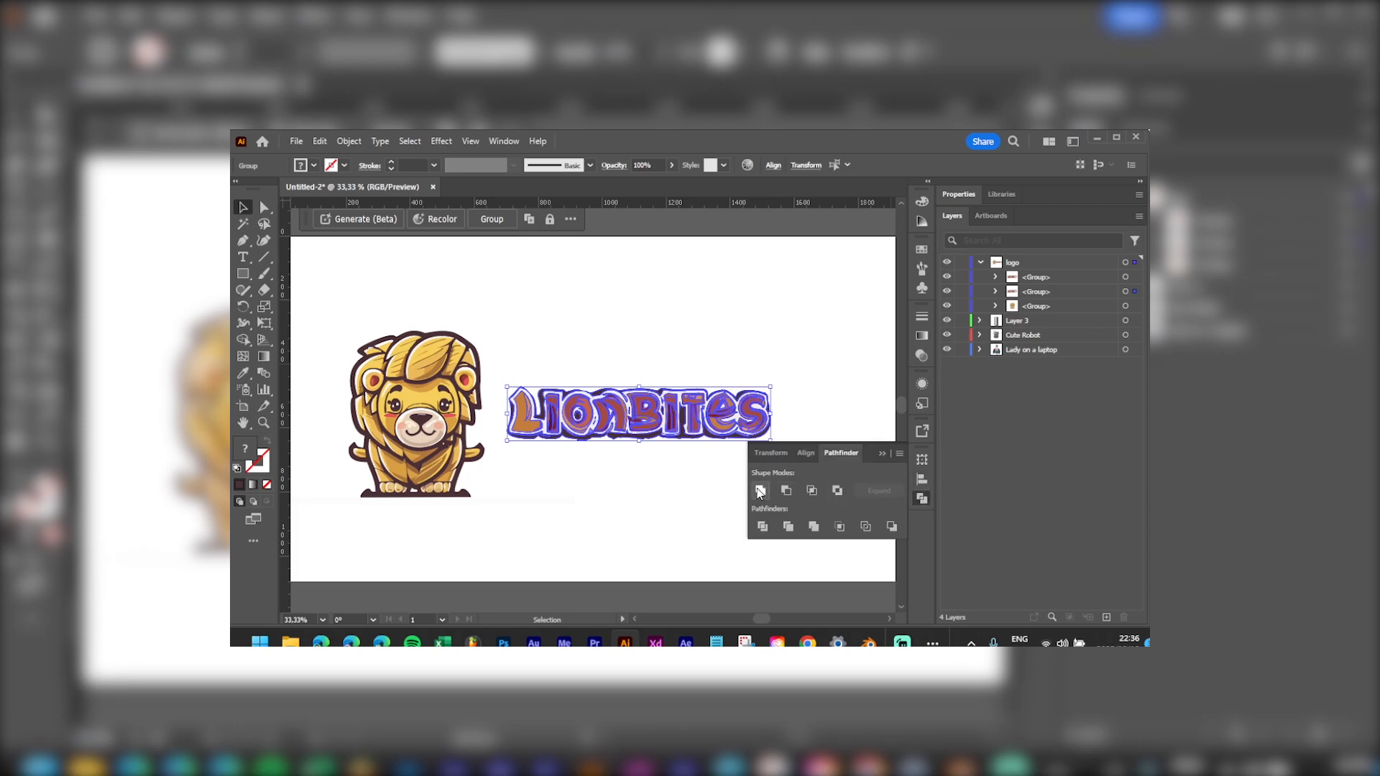
left_click(760, 490)
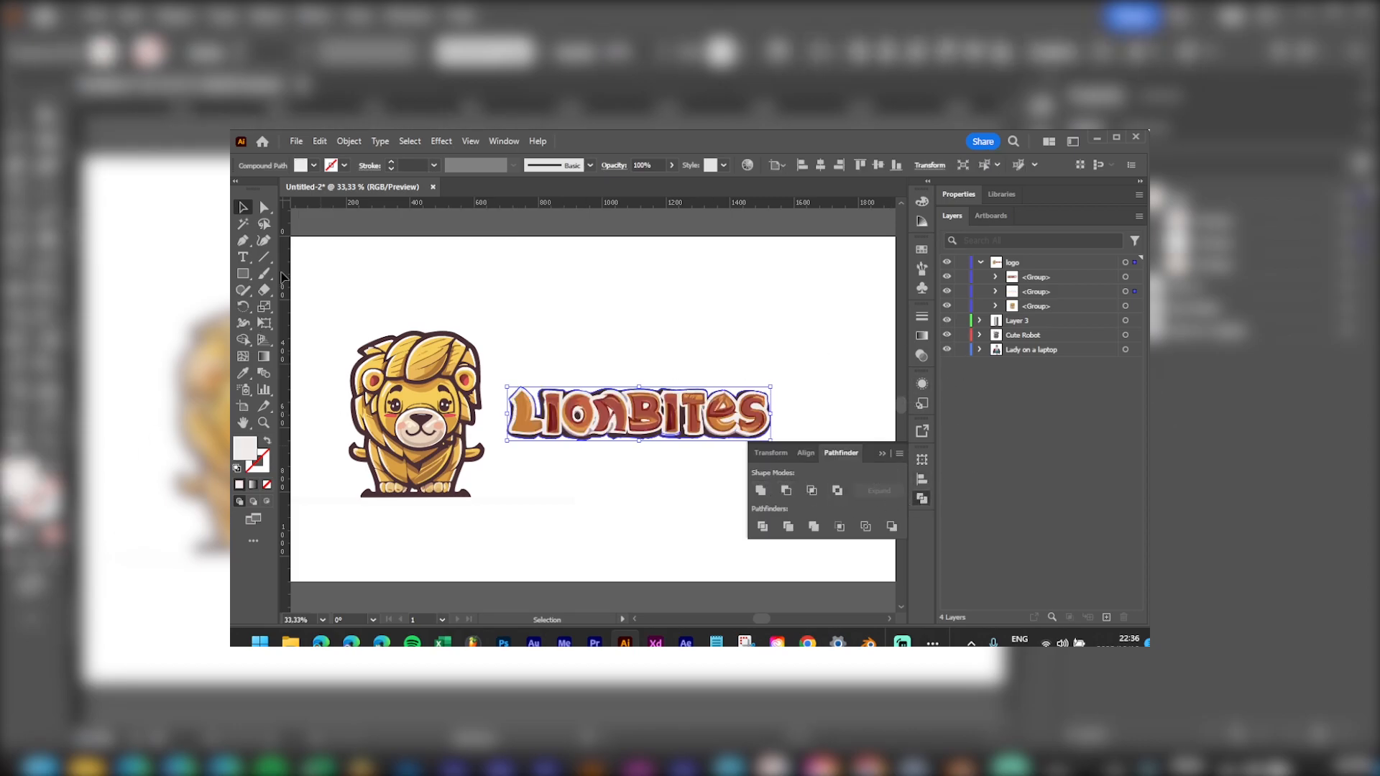
Step: Give the merged lettering the lion's dark brown outline colour as a stroke
left_click(267, 441)
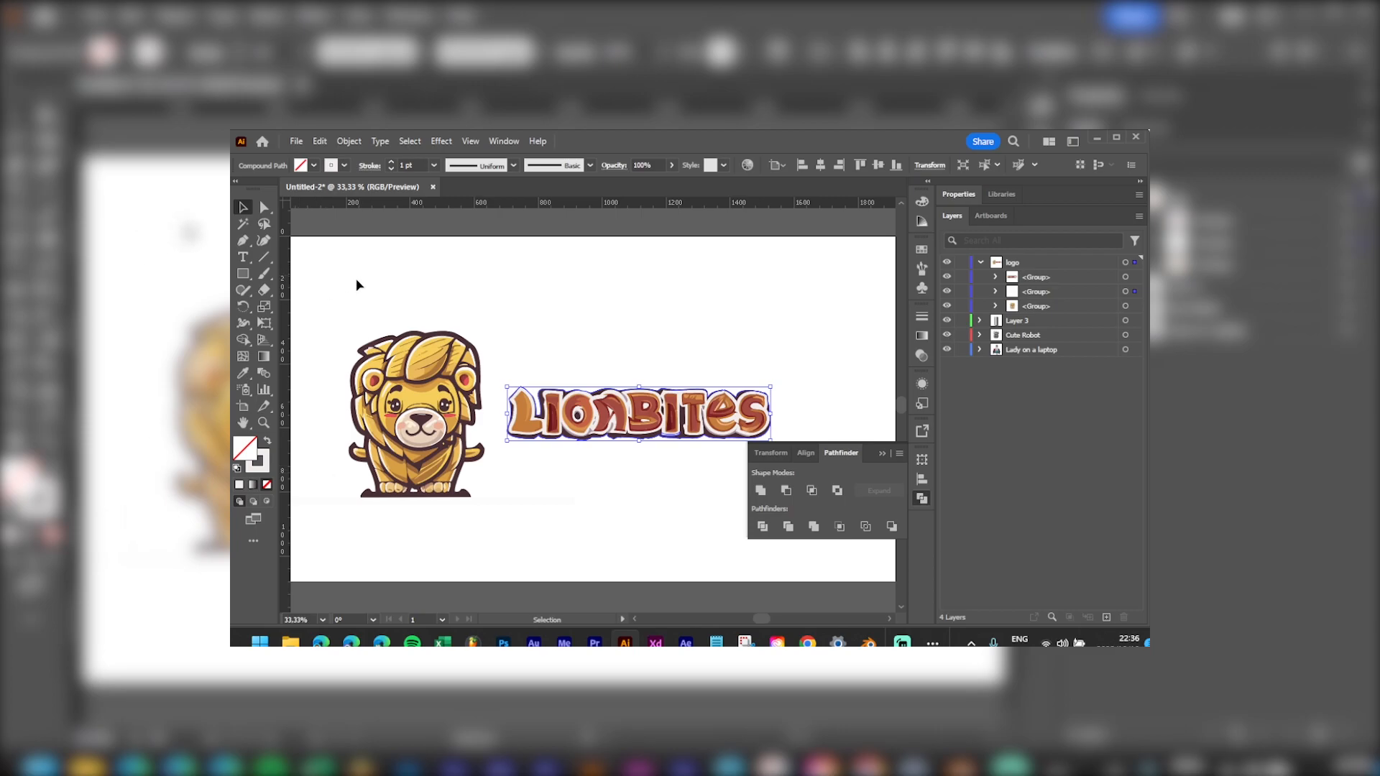
left_click(266, 443)
key("i")
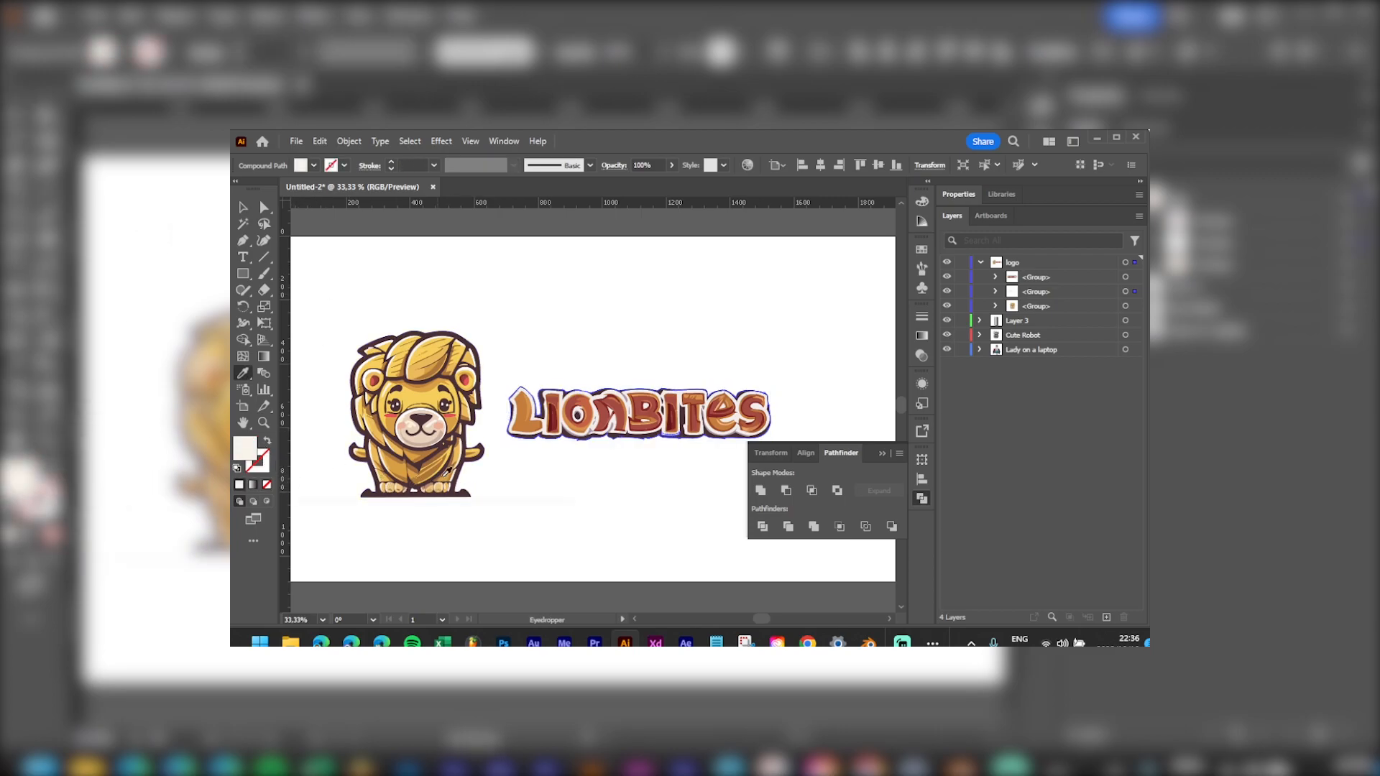
key("v")
key("i")
left_click(454, 492)
key("v")
left_click(266, 441)
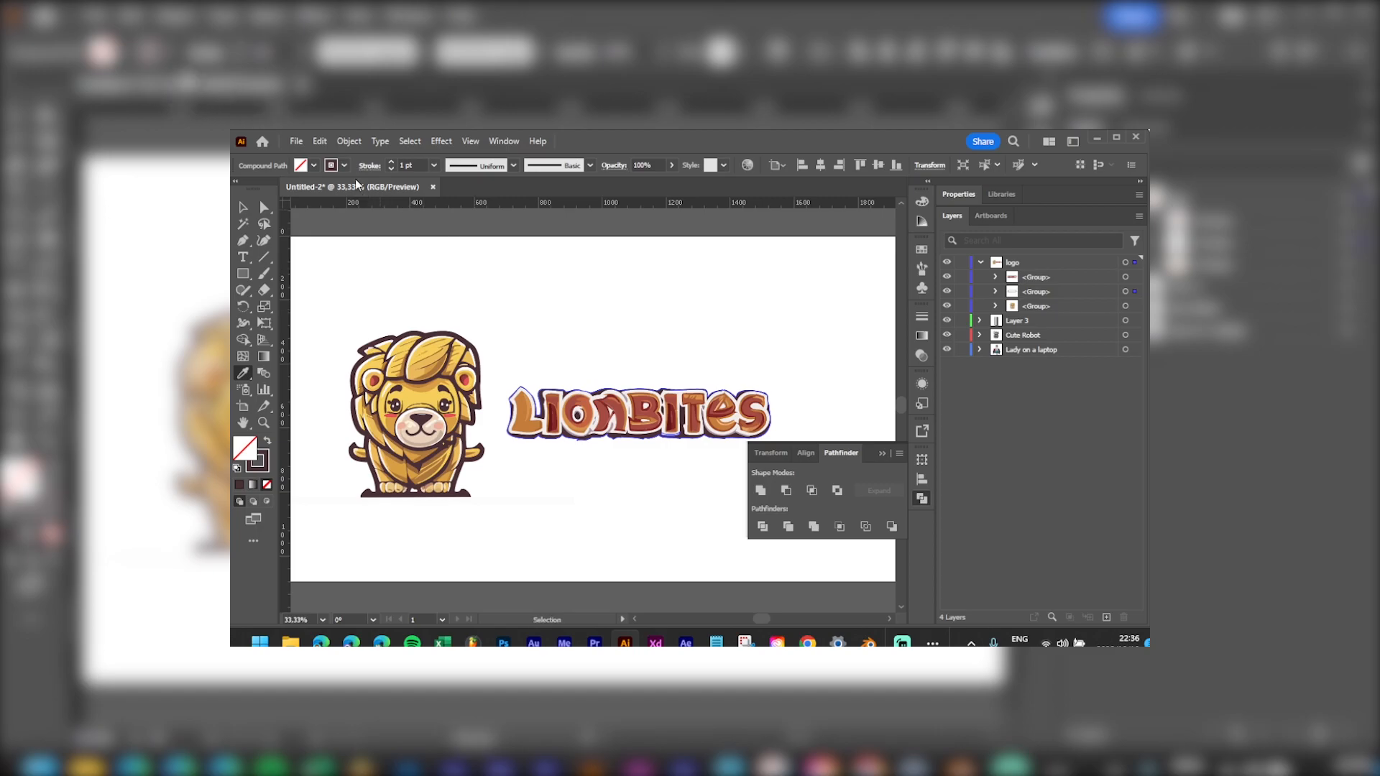
Step: Raise the lettering's stroke weight to 26 pt
left_click(393, 165)
left_click(392, 165)
left_click(392, 165)
left_click(393, 165)
left_click(392, 164)
left_click(392, 164)
left_click(391, 164)
left_click(389, 164)
left_click(390, 164)
left_click(390, 164)
left_click(391, 164)
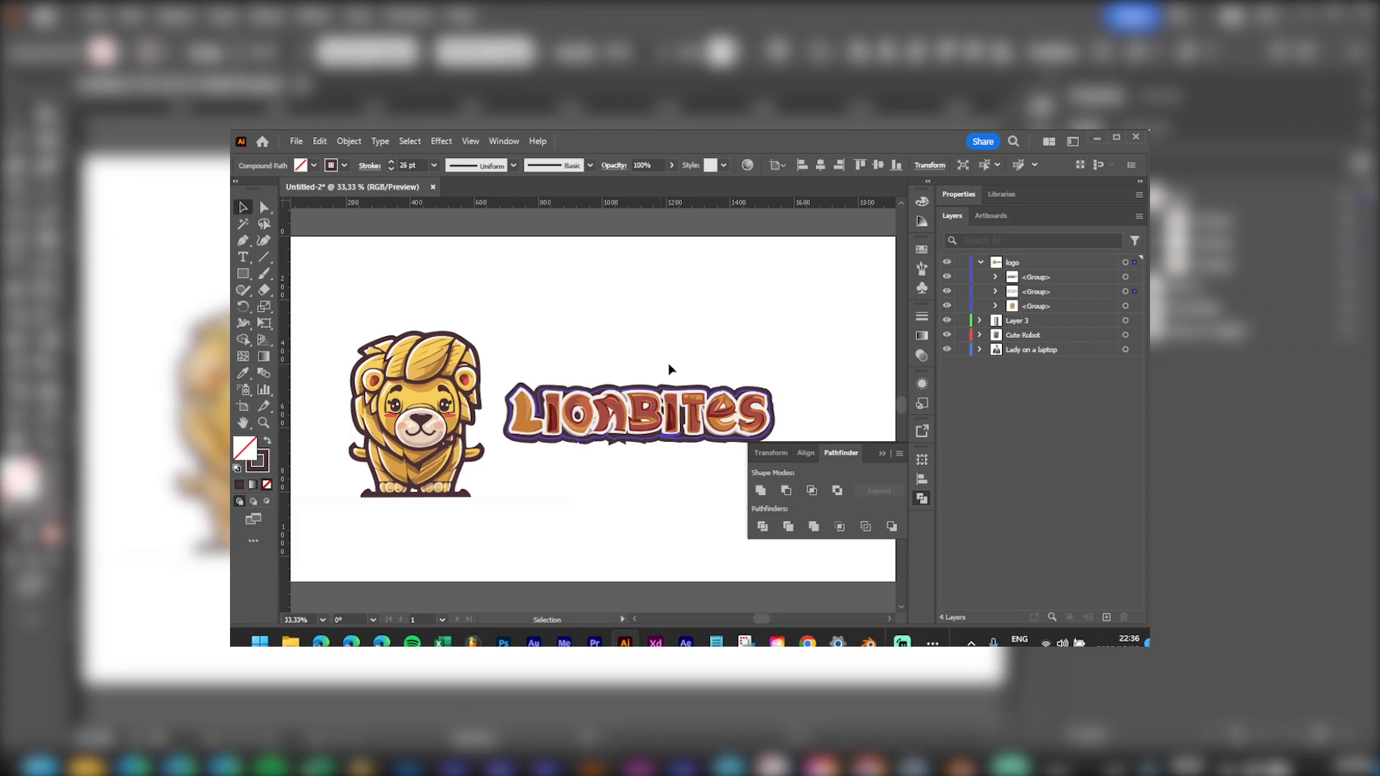
left_click(686, 350)
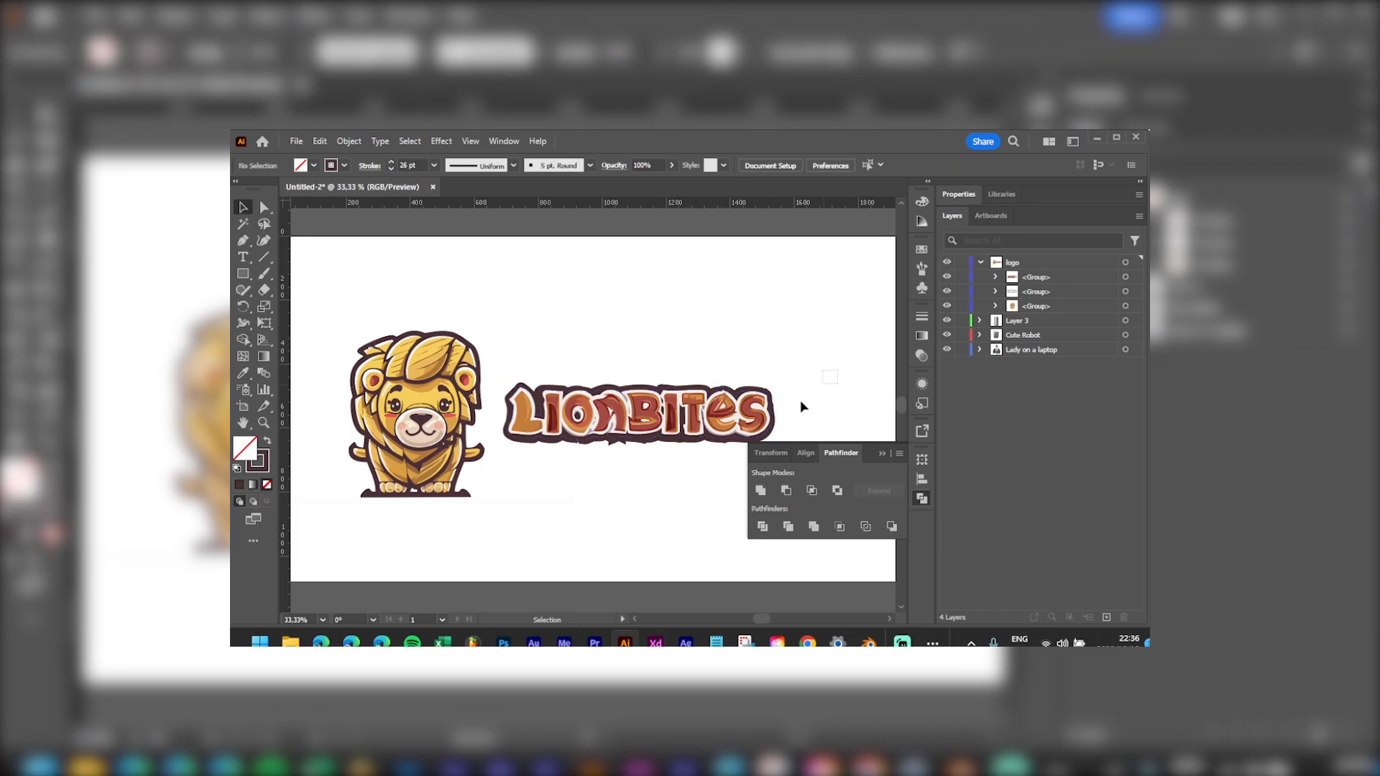
Step: Select the LionBites lettering and undo an accidental tilt and enlargement
left_click_drag(493, 484, 816, 379)
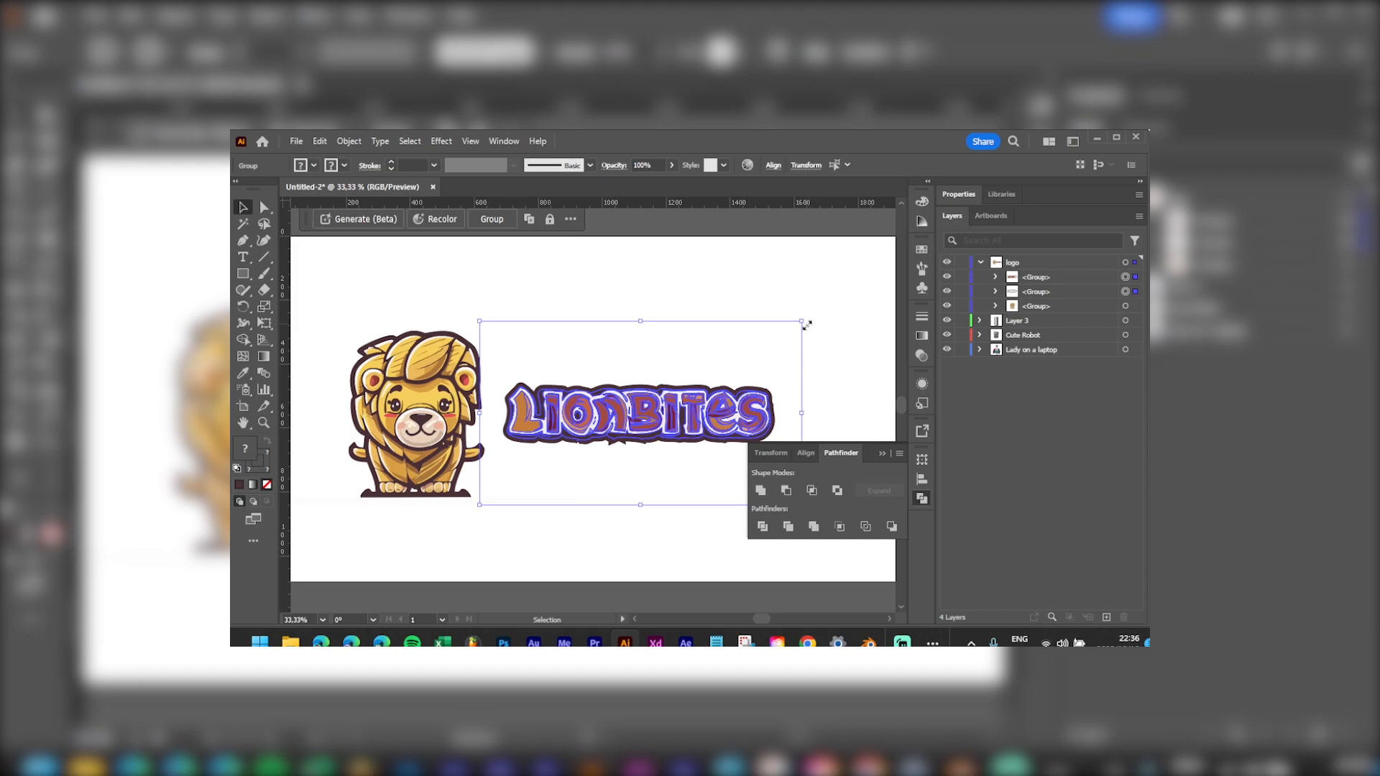
scroll(561, 381, "right", 2)
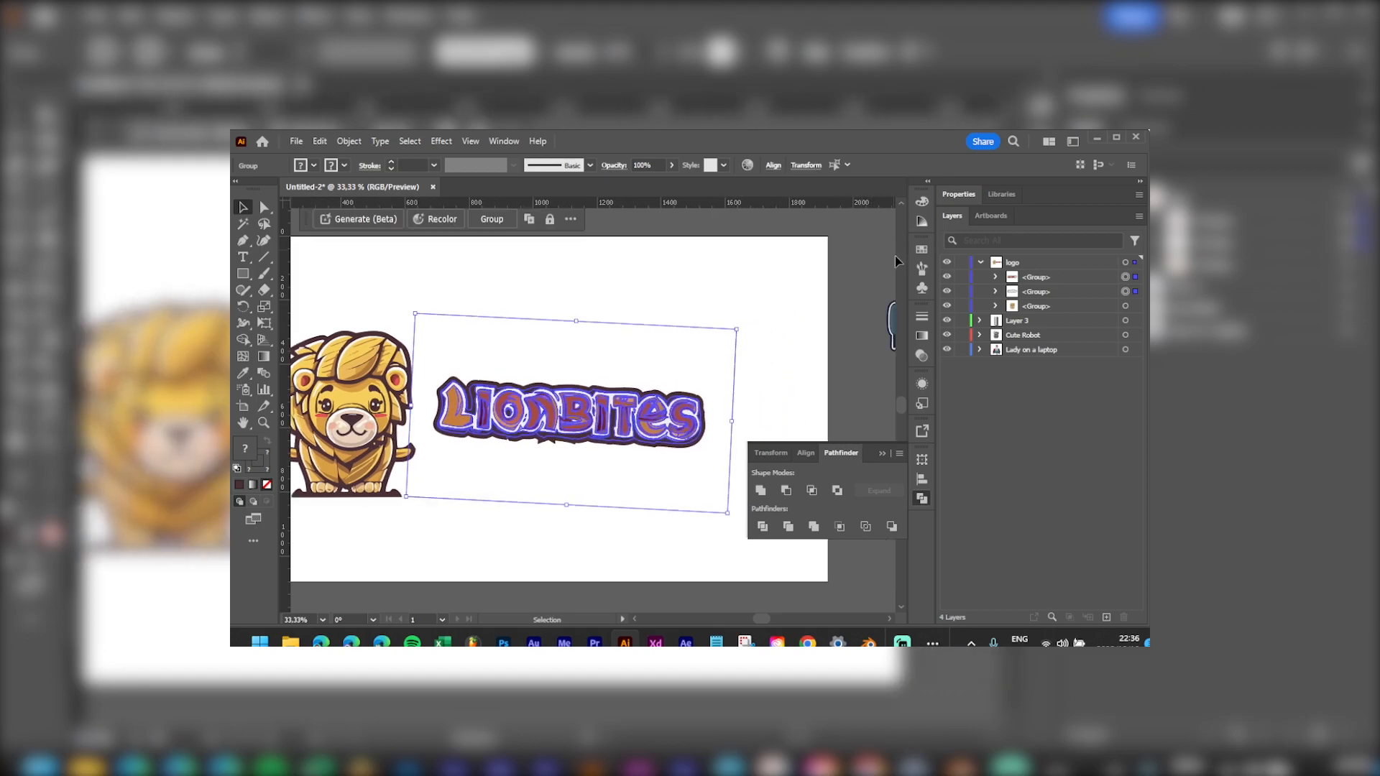
key("ctrl+z")
left_click_drag(733, 320, 889, 237)
key("ctrl+z")
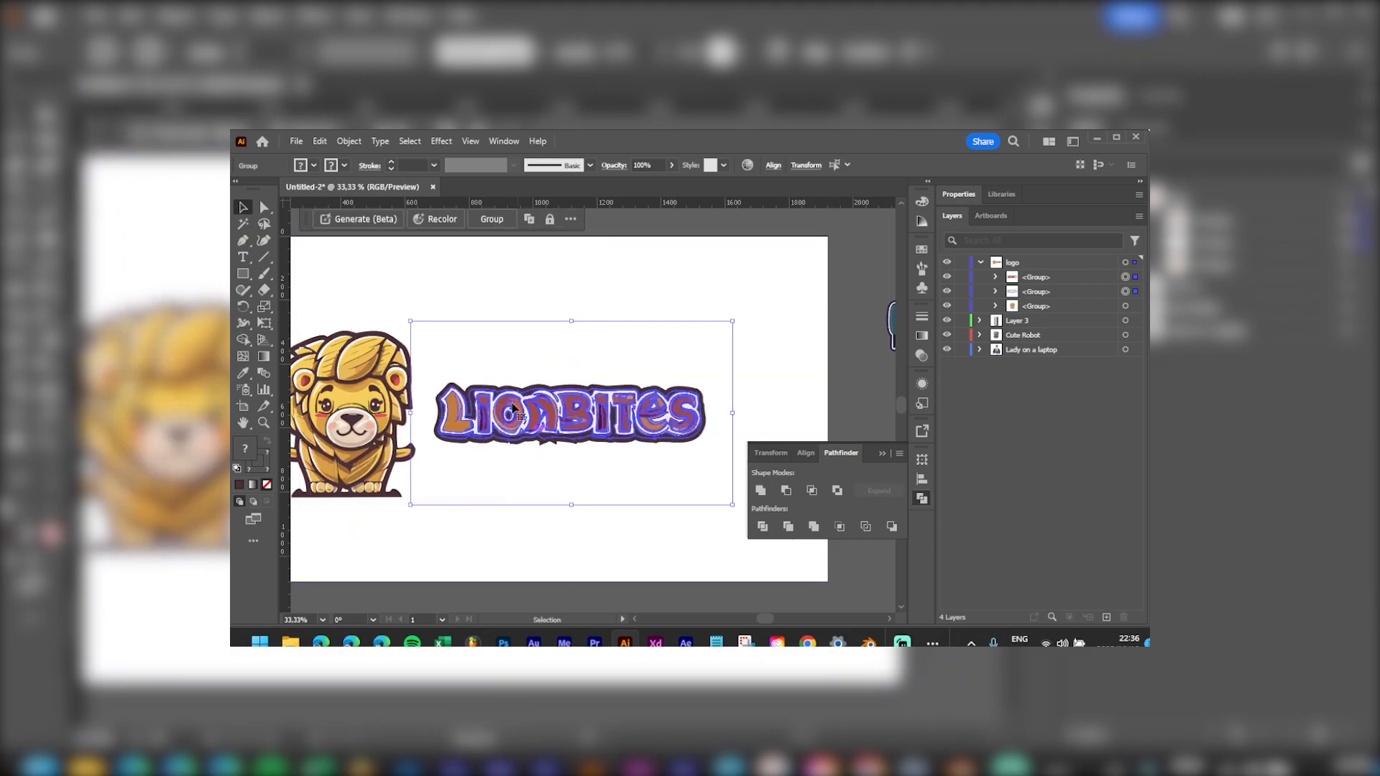
Step: Delete the white strip beneath the lion with Direct Selection
left_click_drag(467, 440, 586, 379)
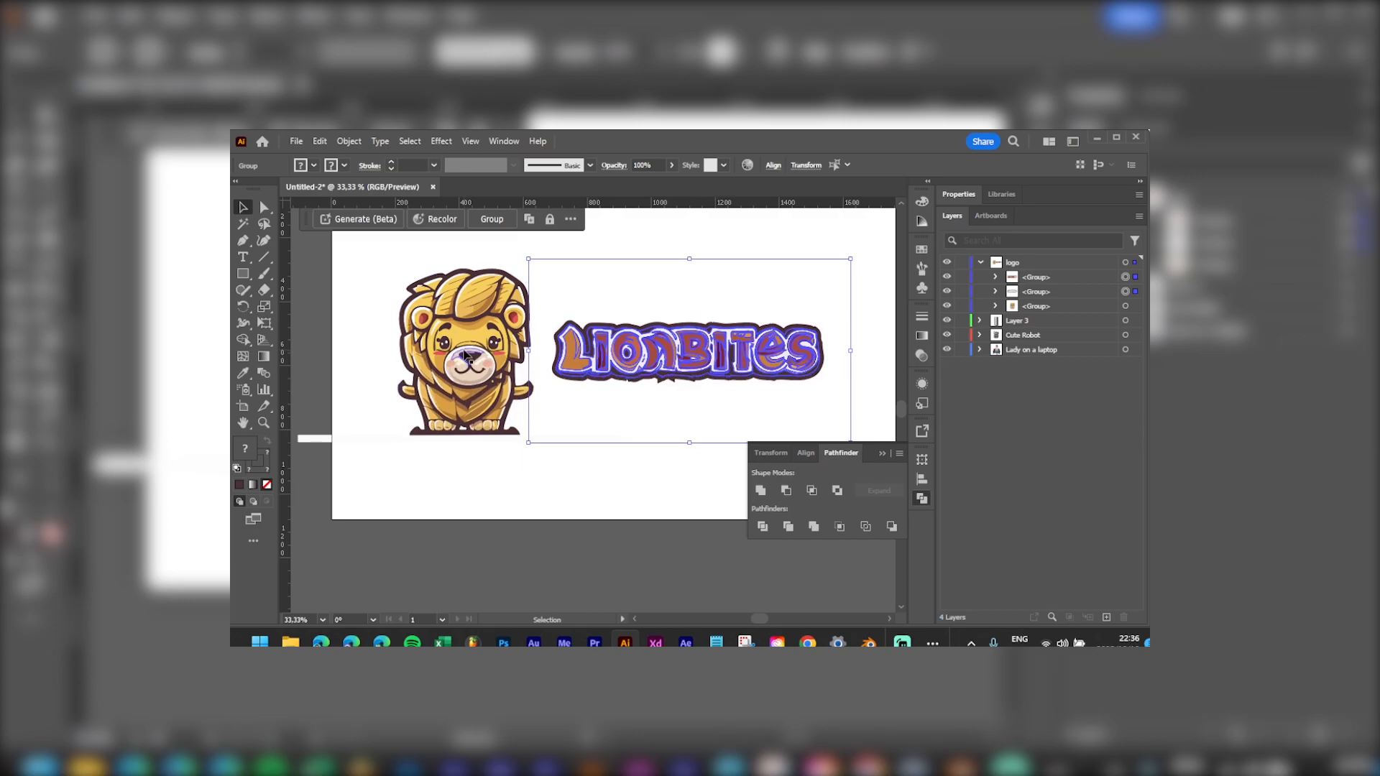
left_click(509, 409)
key("a")
left_click(573, 439)
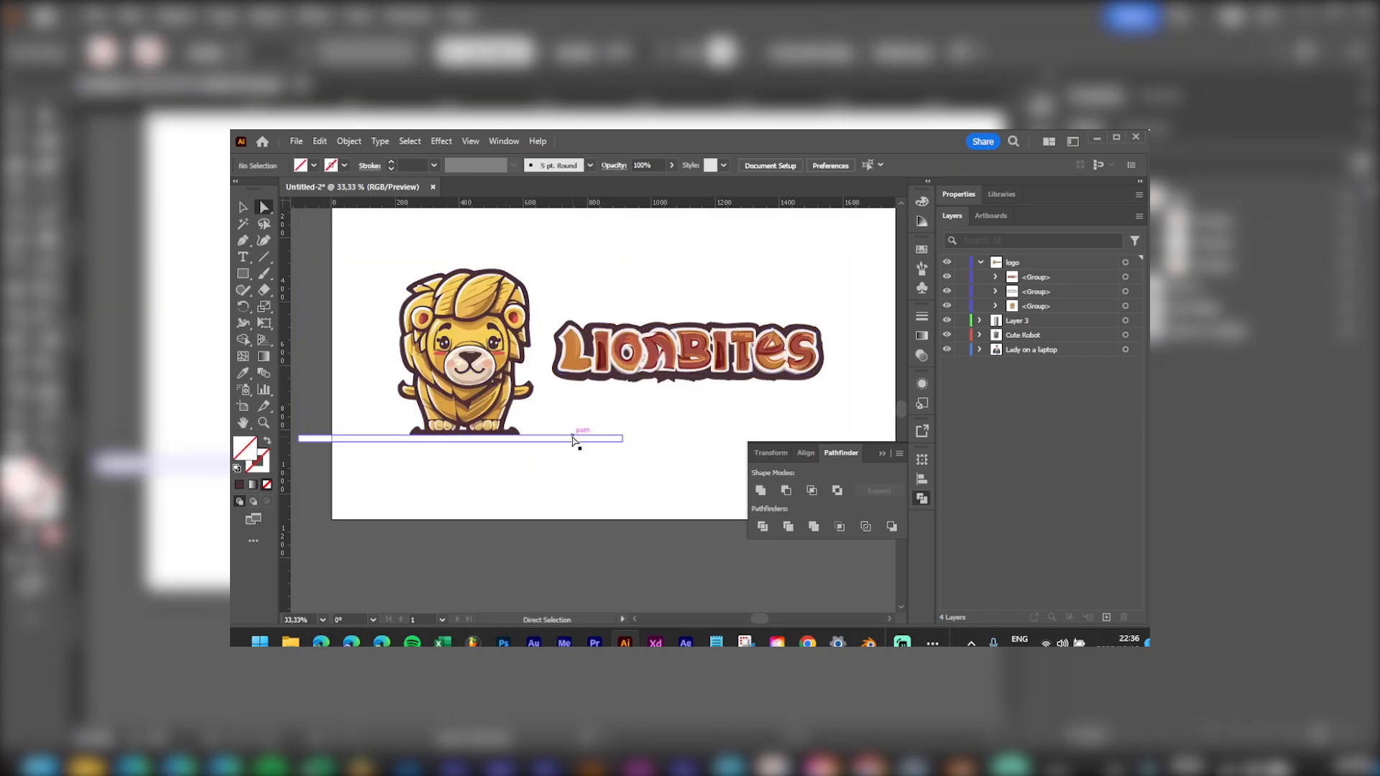
key("Delete")
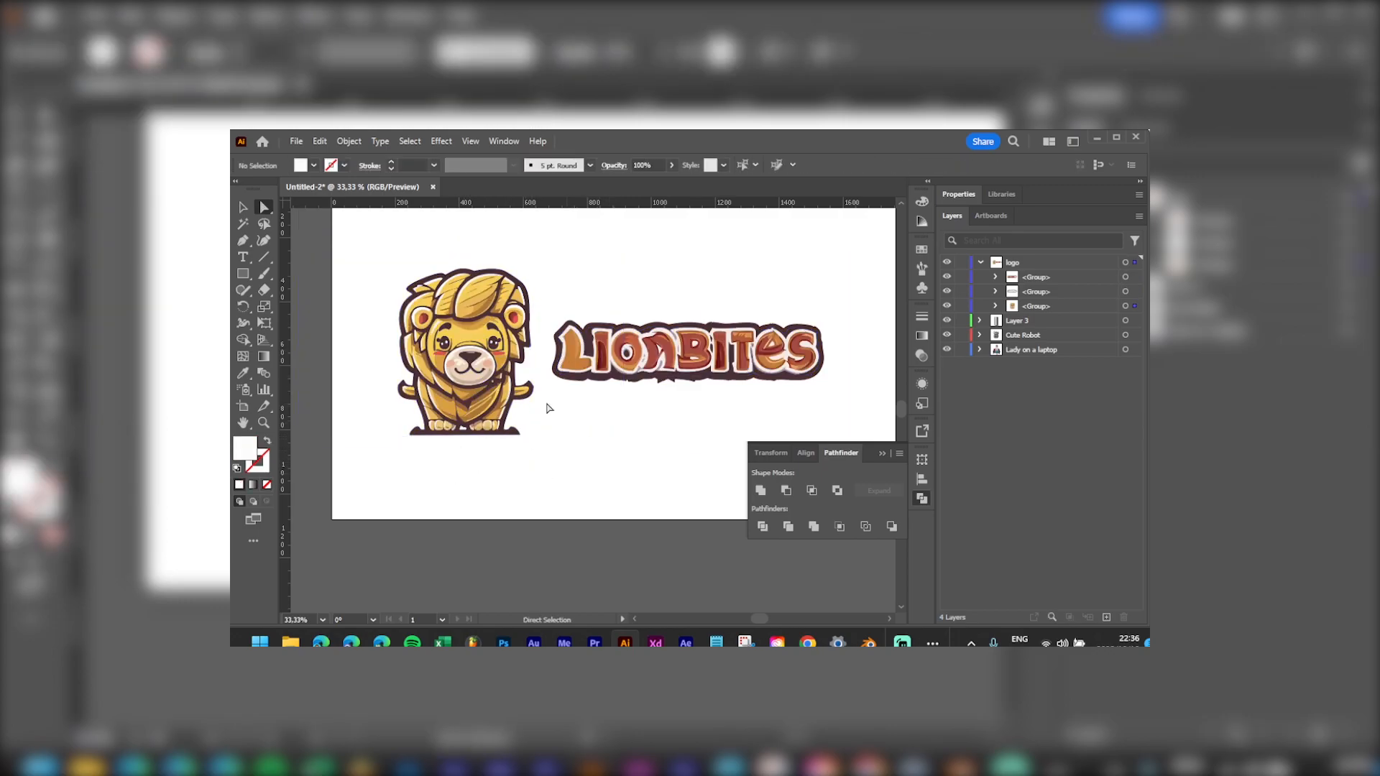
Step: Shrink the lion, set it on the wordmark's left end, and bring it to front
key("v")
left_click_drag(473, 344, 446, 344)
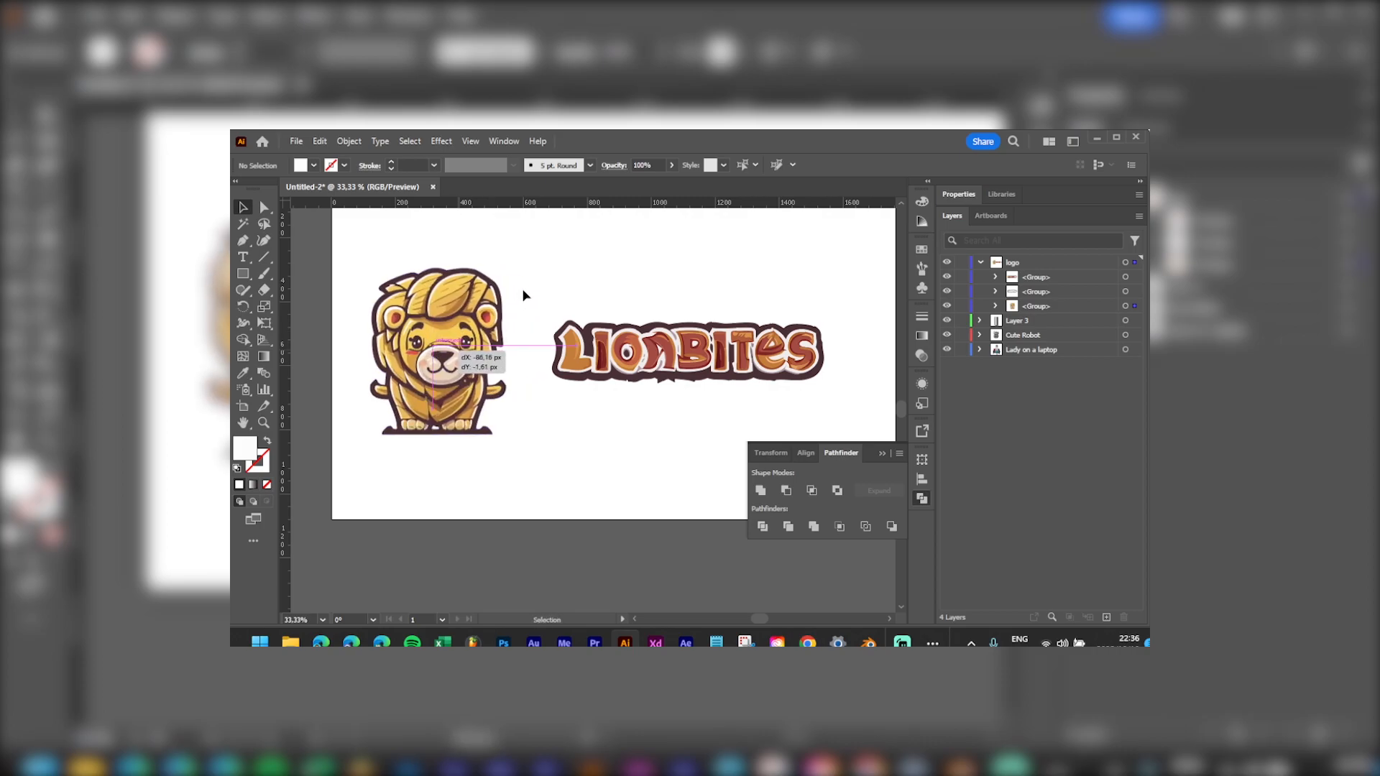
left_click_drag(598, 254, 470, 326)
left_click_drag(379, 385, 530, 344)
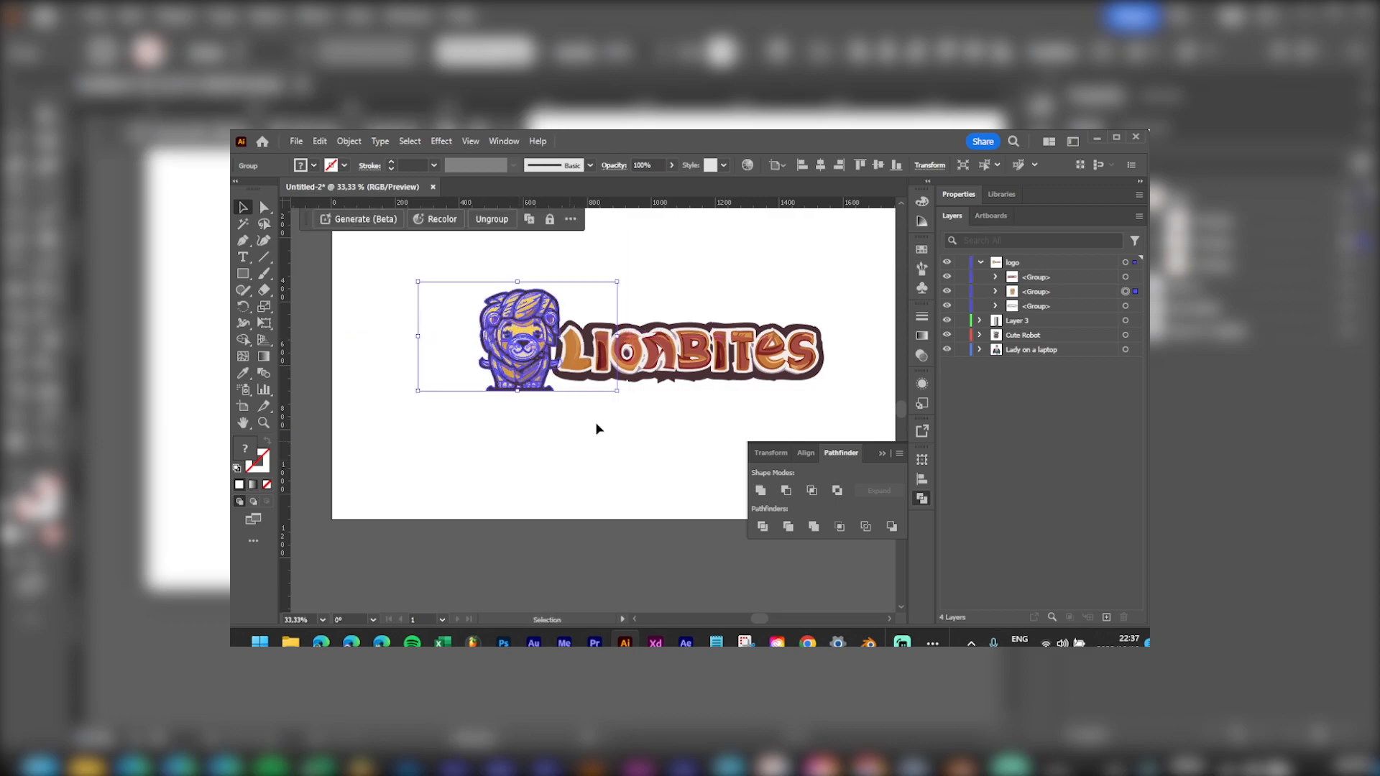
key("ctrl+]")
left_click_drag(532, 352, 541, 359)
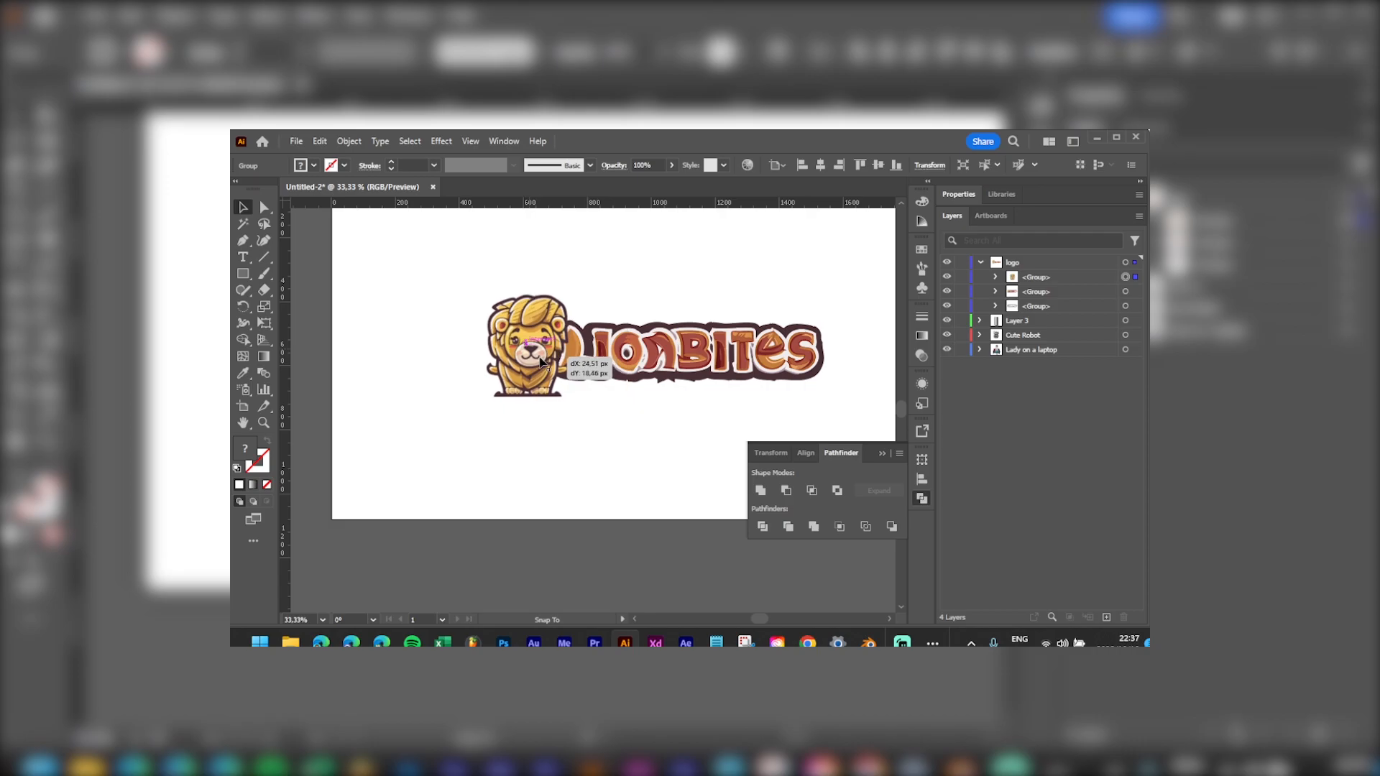
left_click(642, 444)
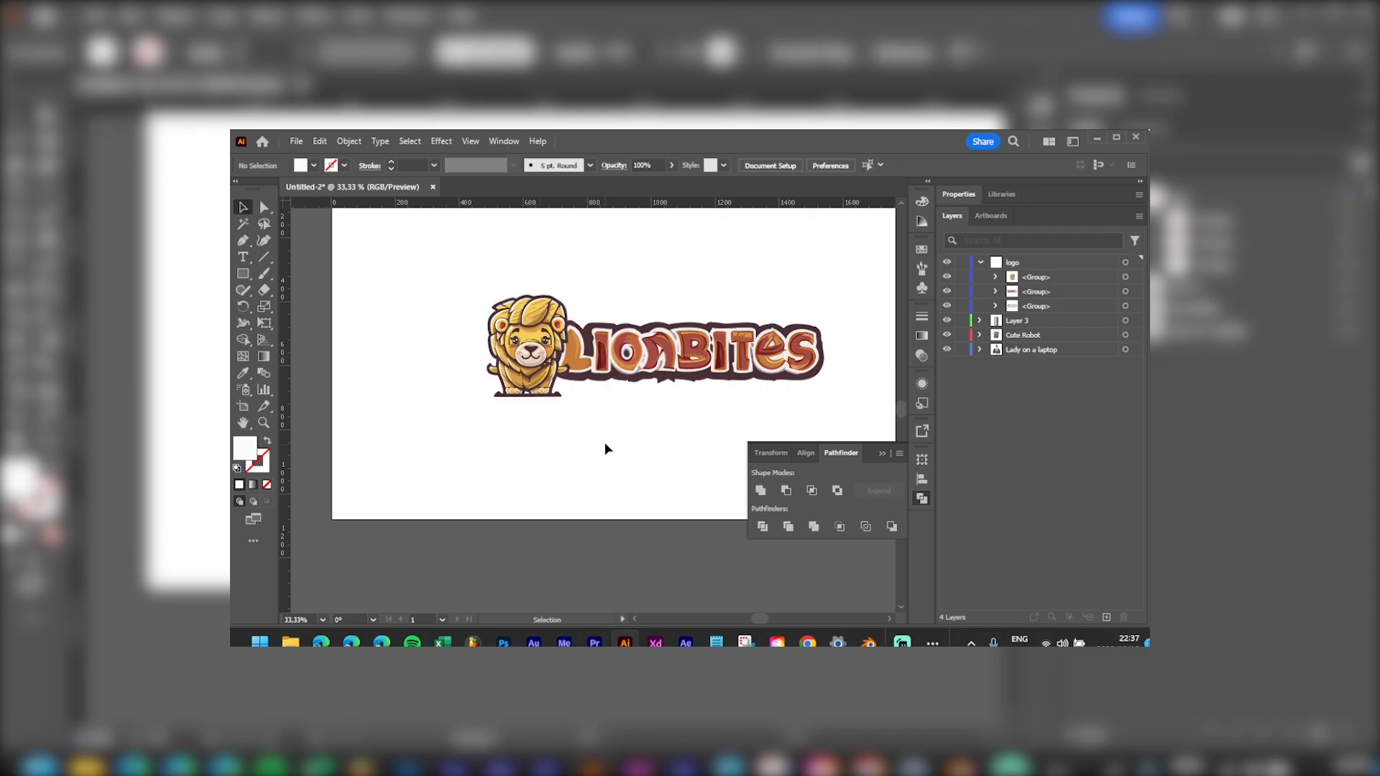
scroll(549, 404, "up", 2)
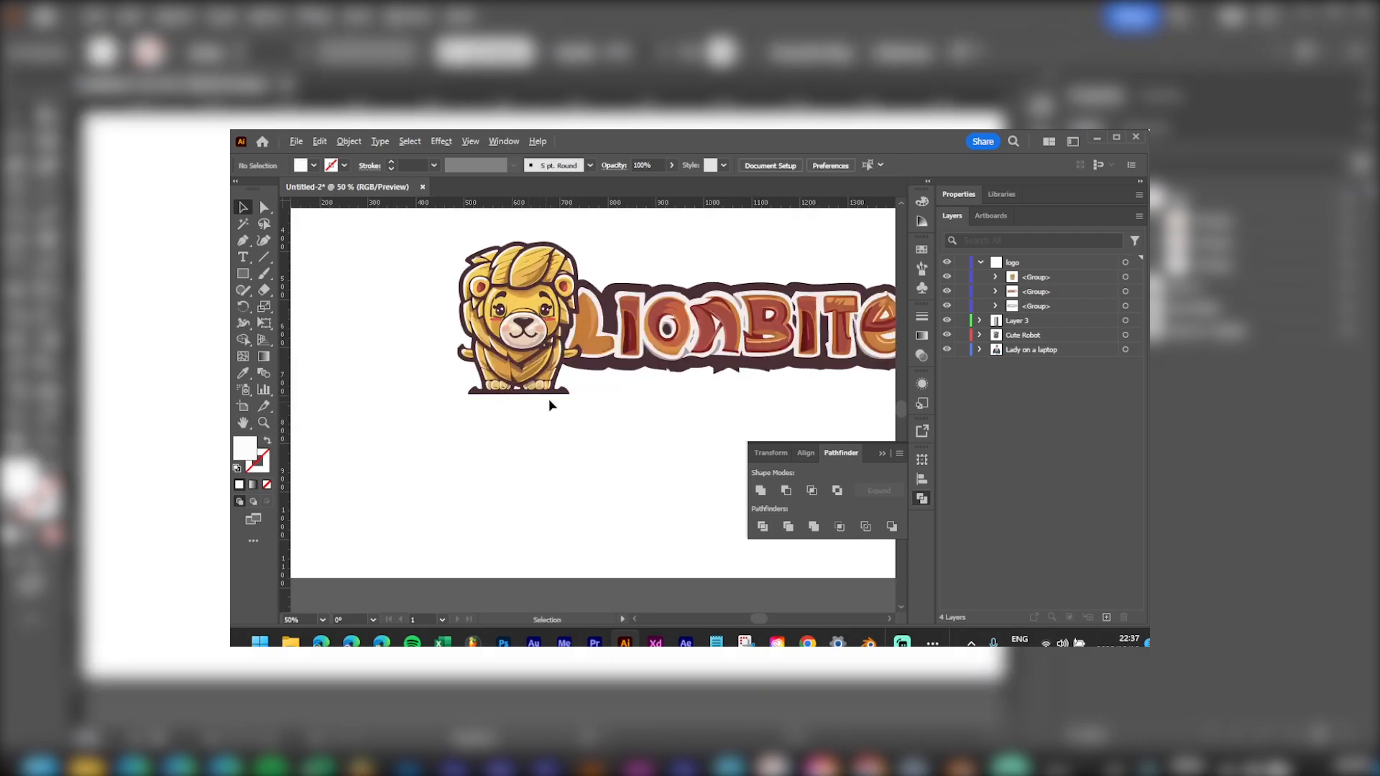
Step: Paste a backup copy of the lion artwork in front and hide it in Layers
left_click_drag(611, 355, 444, 393)
scroll(508, 483, "down", 2)
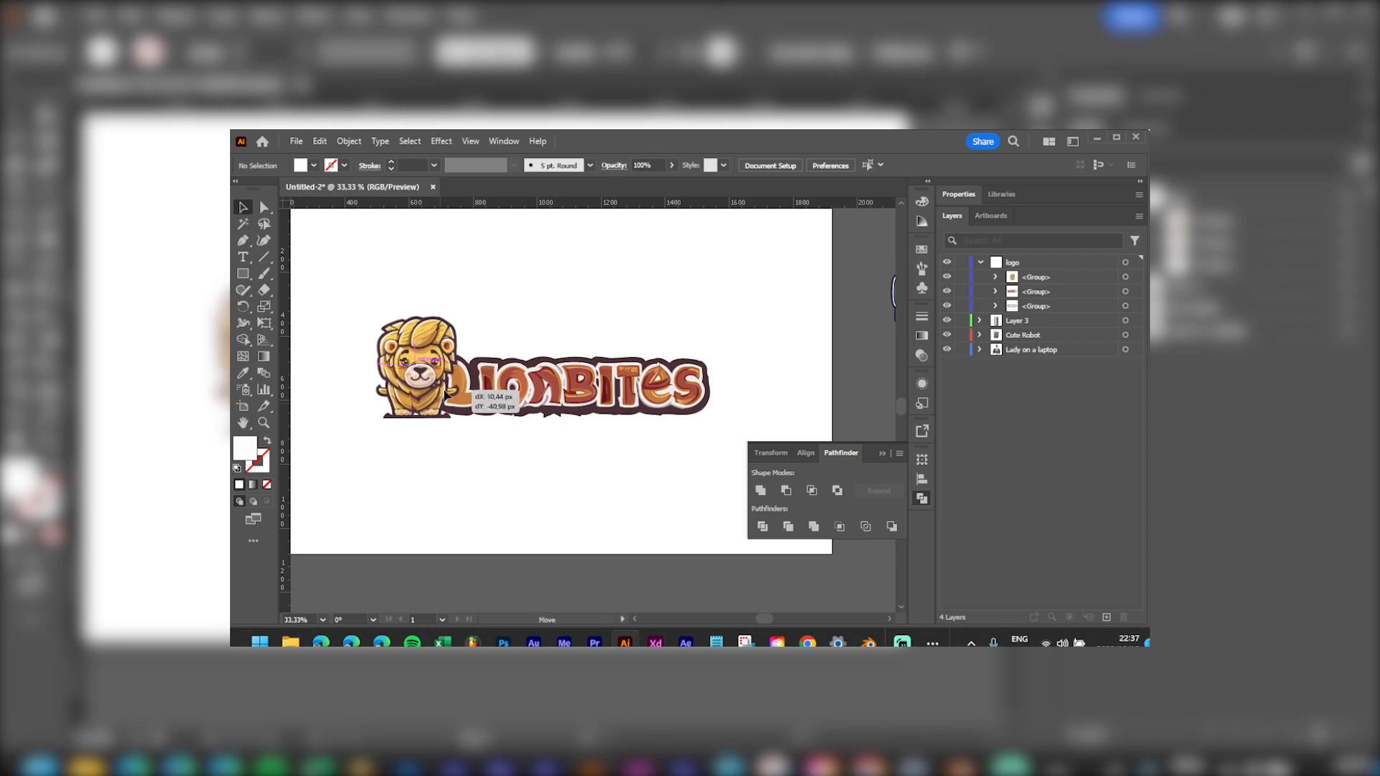
left_click(580, 518)
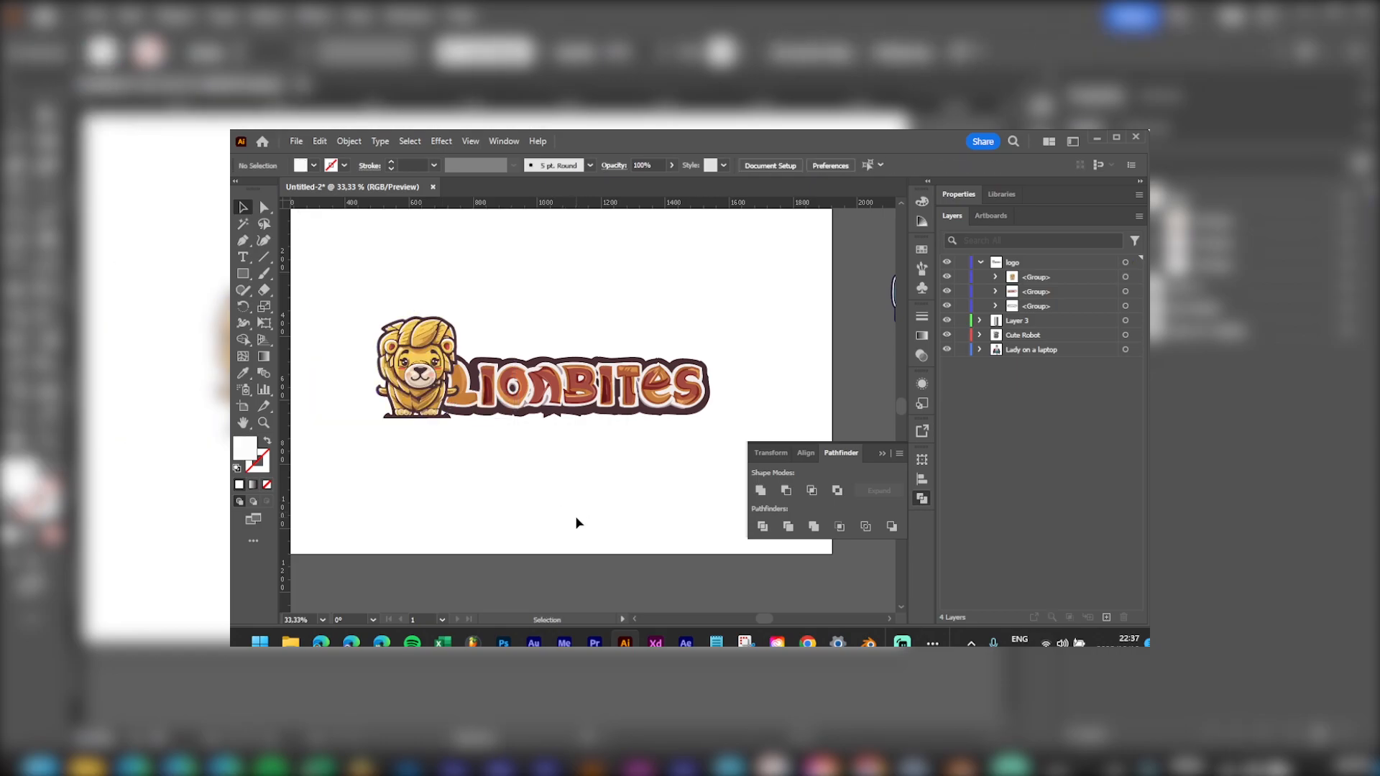
scroll(445, 424, "up", 6)
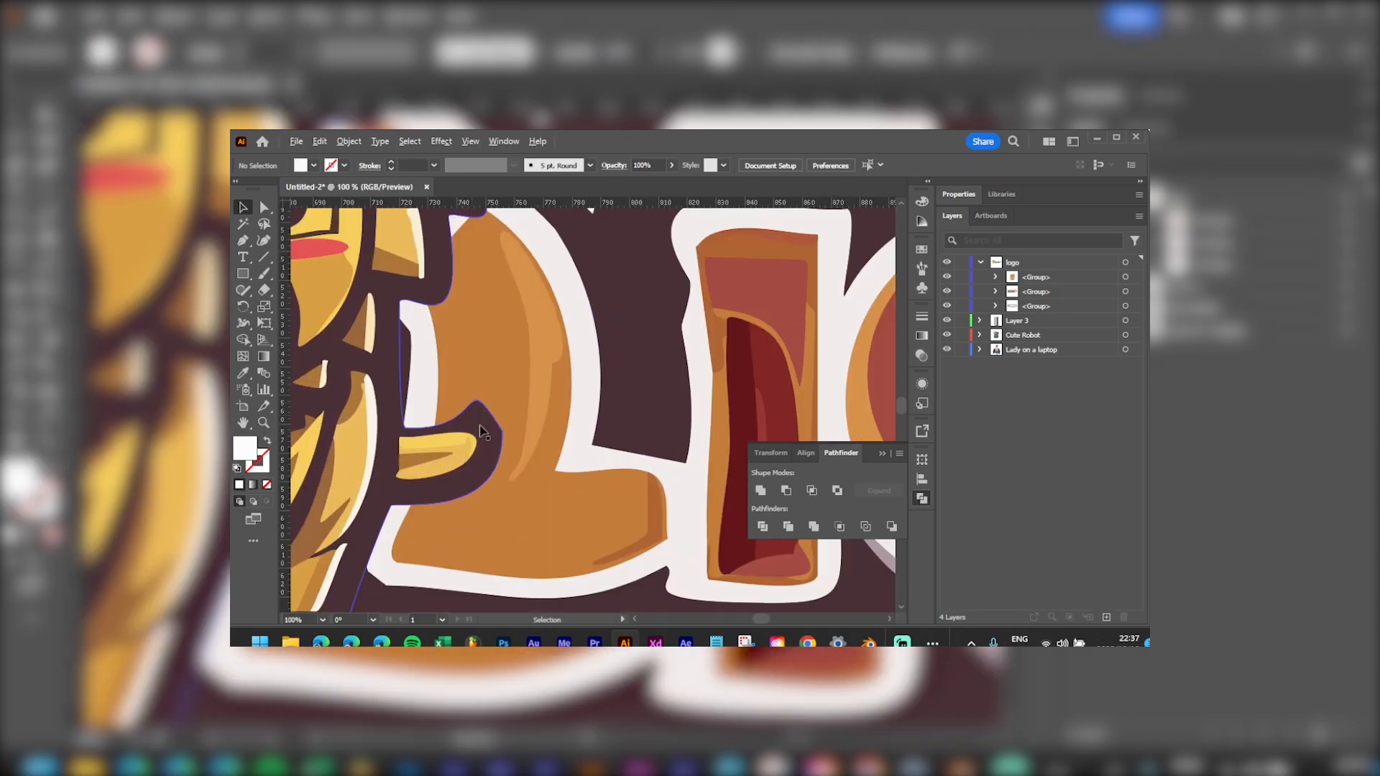
scroll(471, 440, "down", 5)
scroll(526, 439, "up", 6)
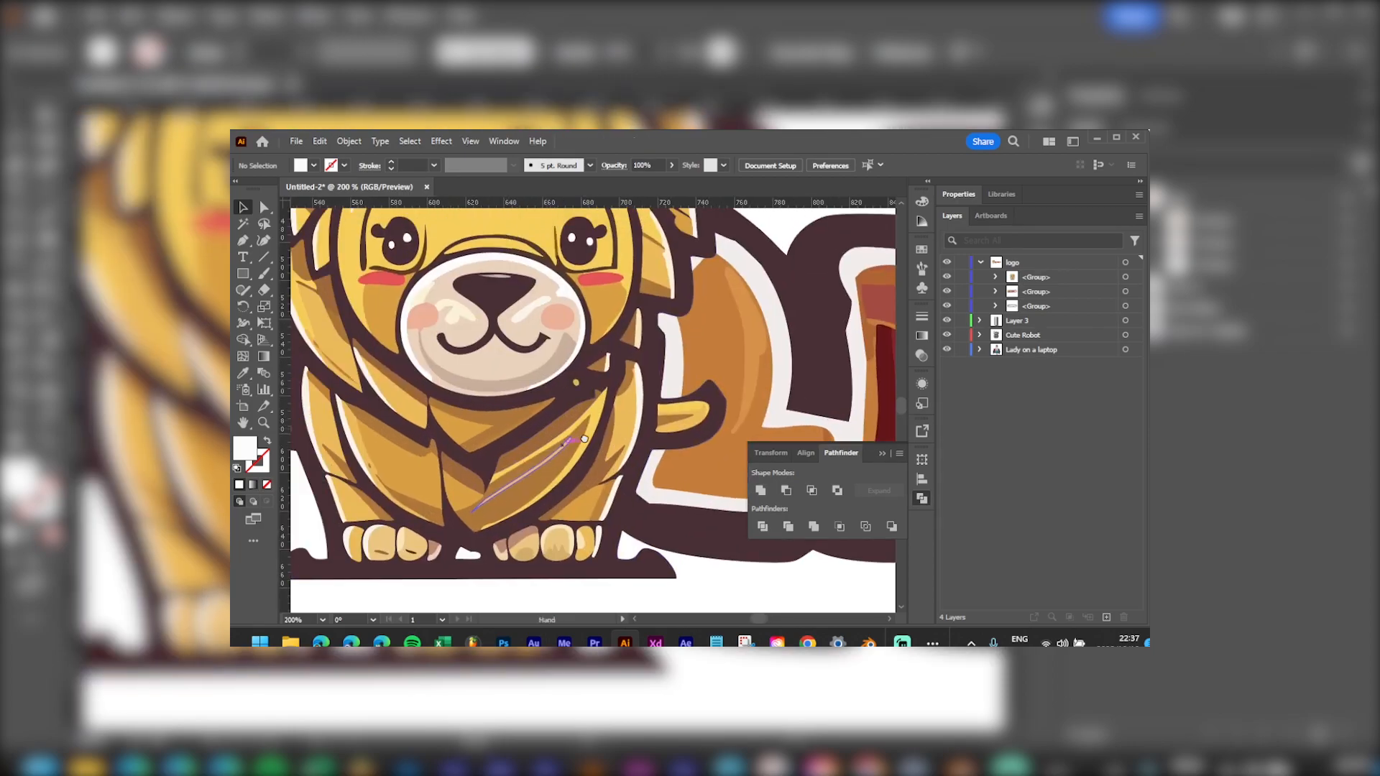
key("a")
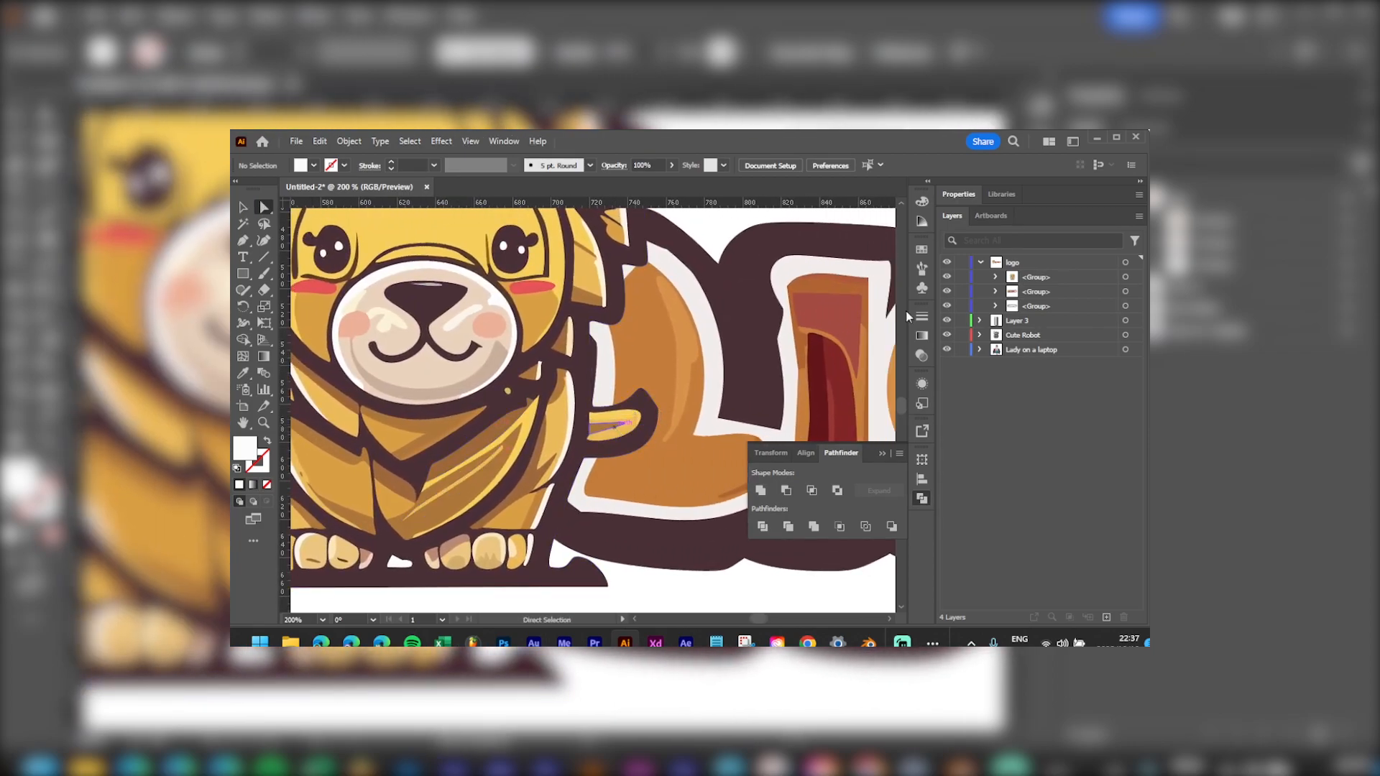
left_click(1136, 278)
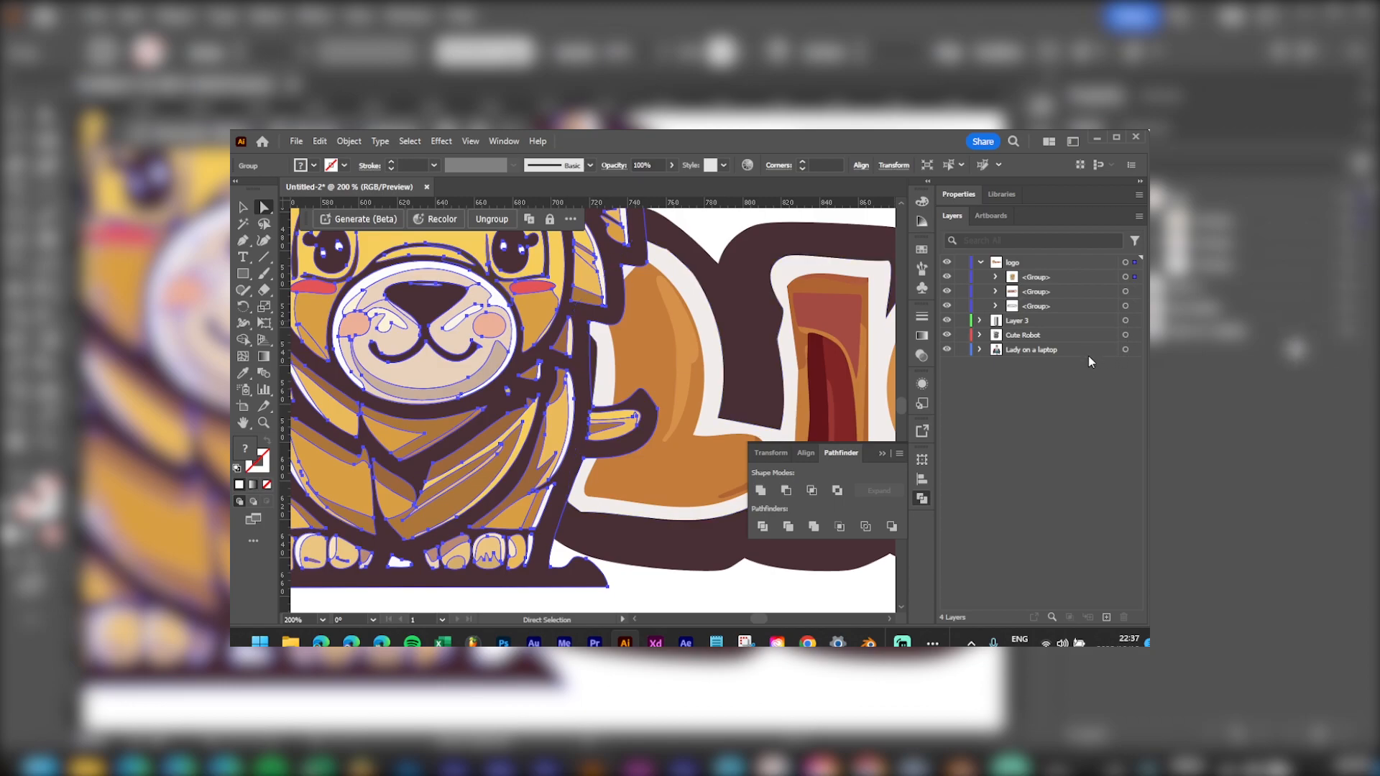
key("ctrl+v")
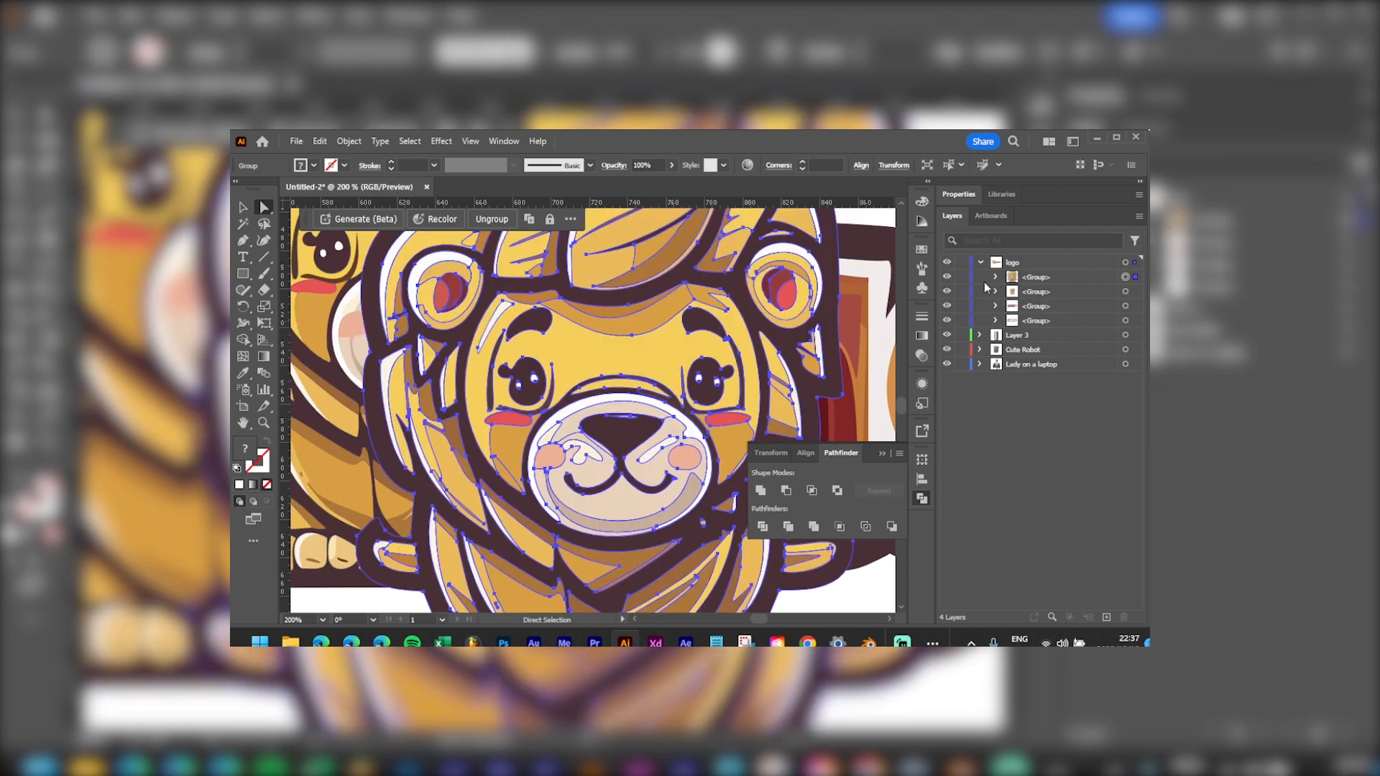
left_click(947, 276)
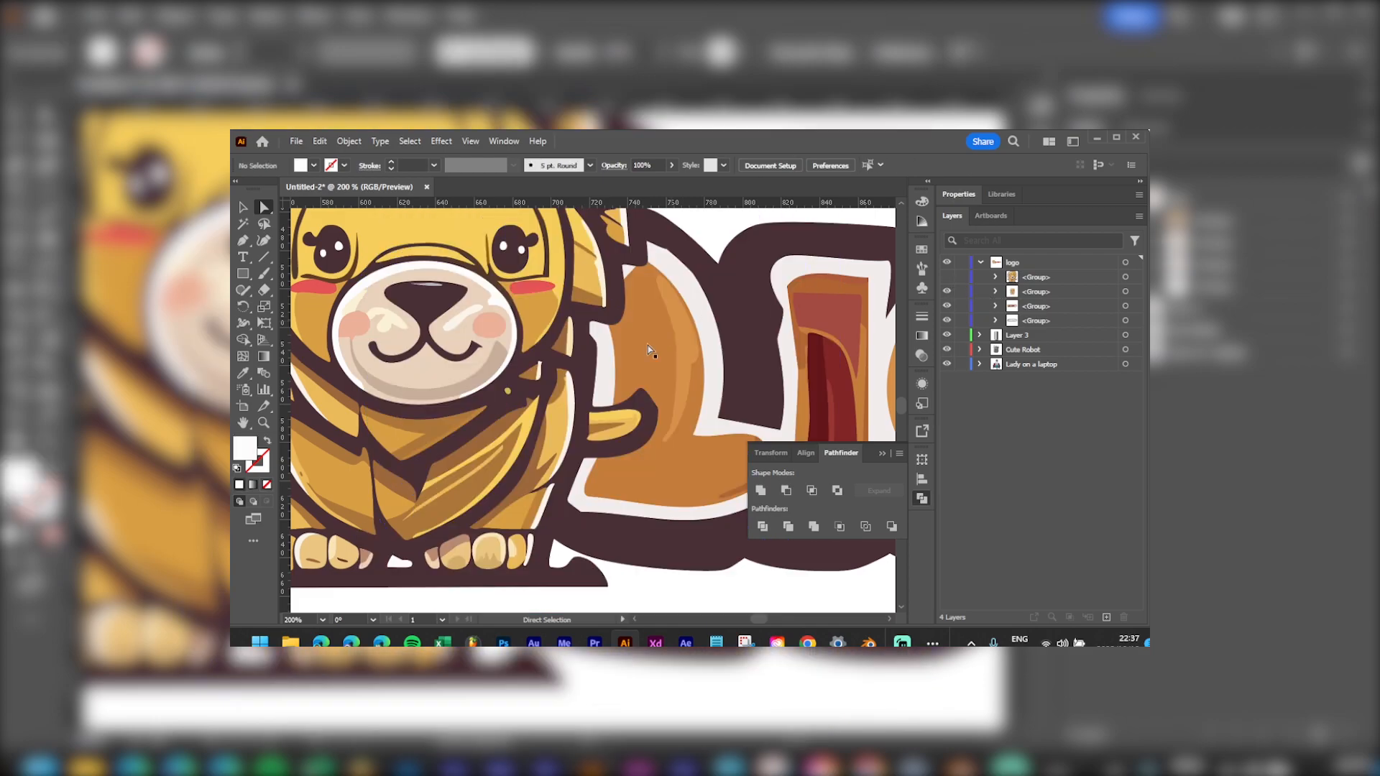
Step: Delete the paw's yellow highlights, brown paw shape and the outline's bump anchor over the L
scroll(648, 345, "down", 2)
scroll(627, 381, "down", 1)
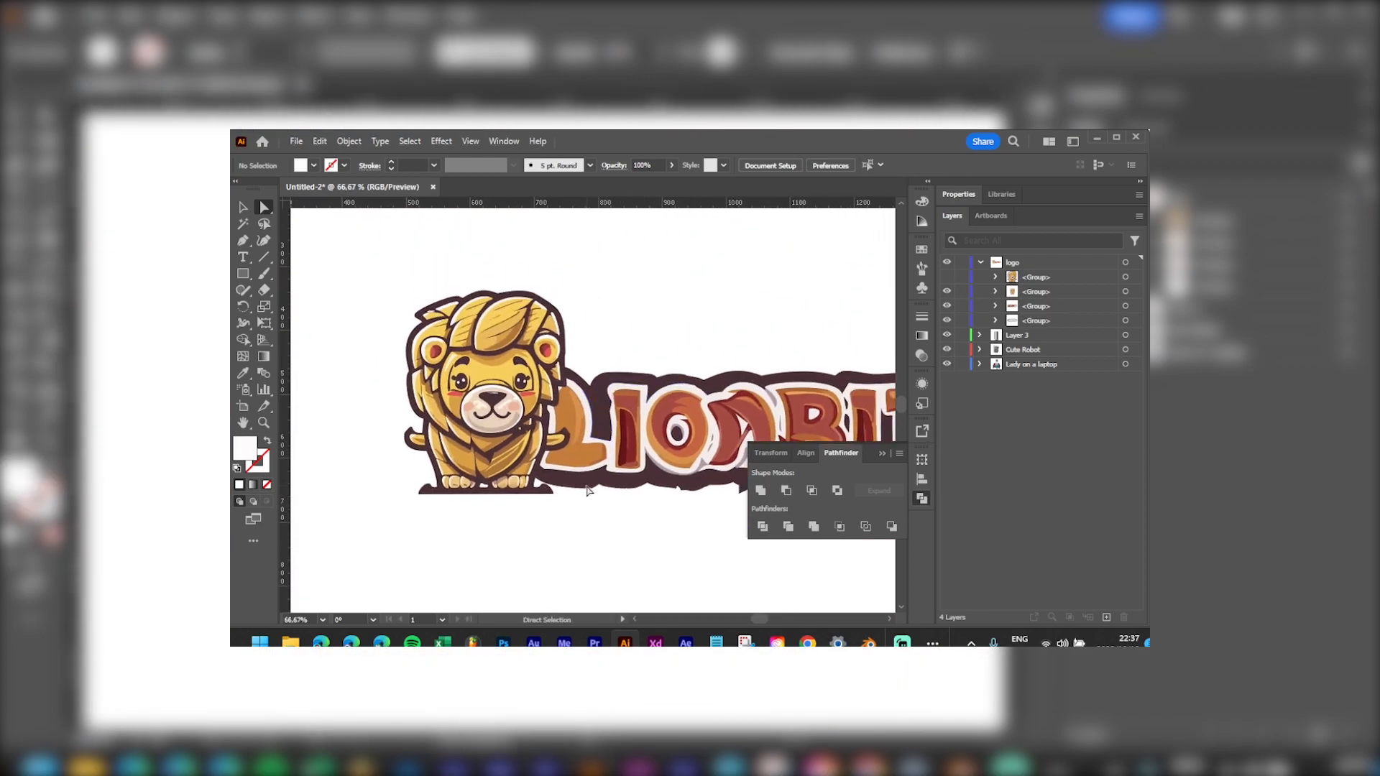
scroll(579, 437, "up", 5)
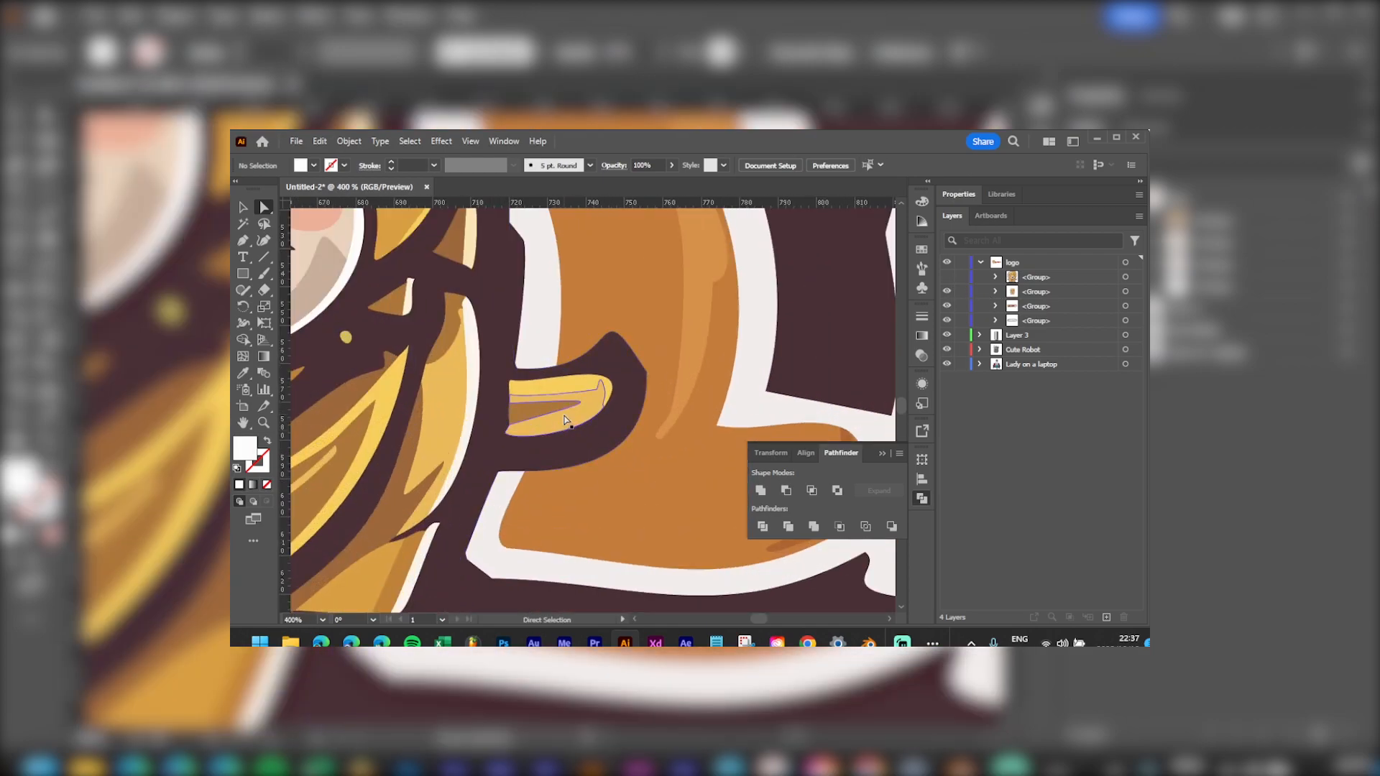
left_click(565, 420)
key("Delete")
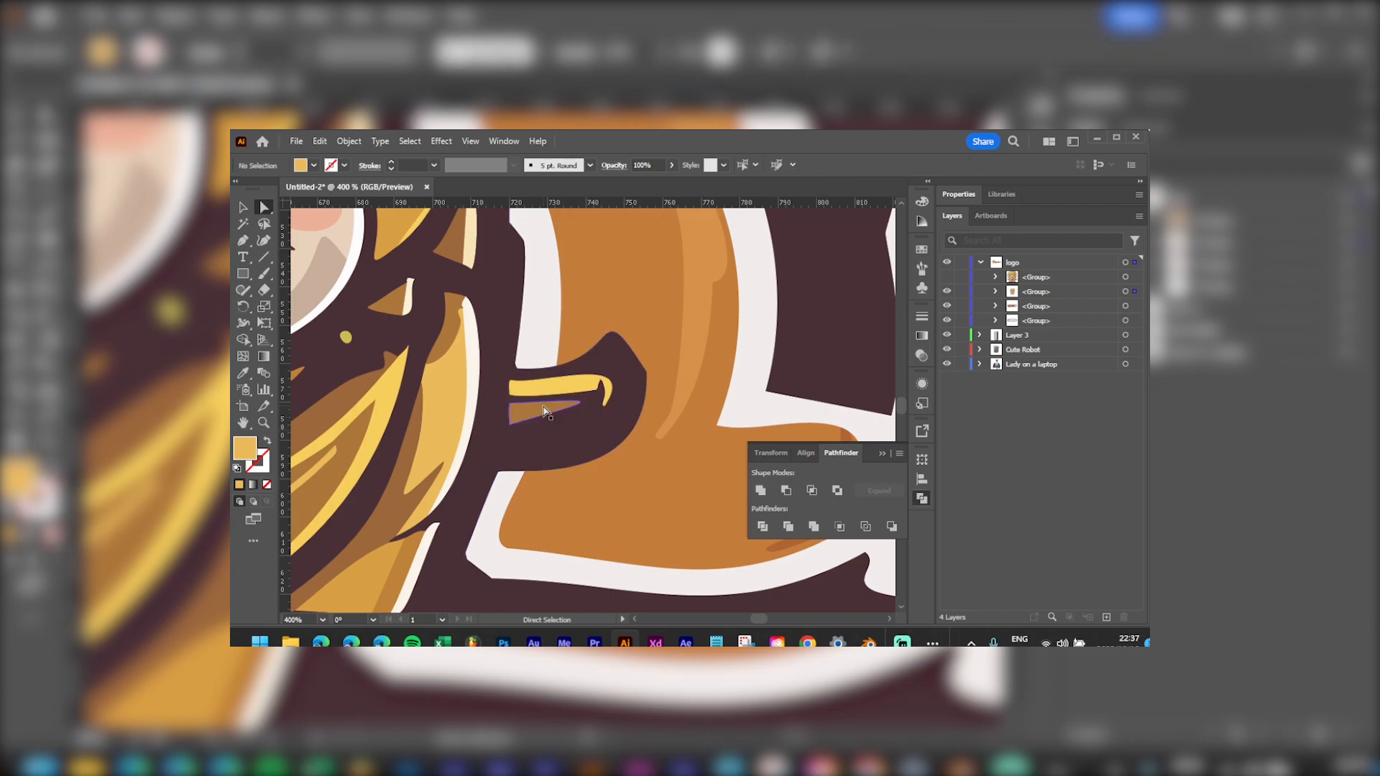
left_click(544, 412)
key("Delete")
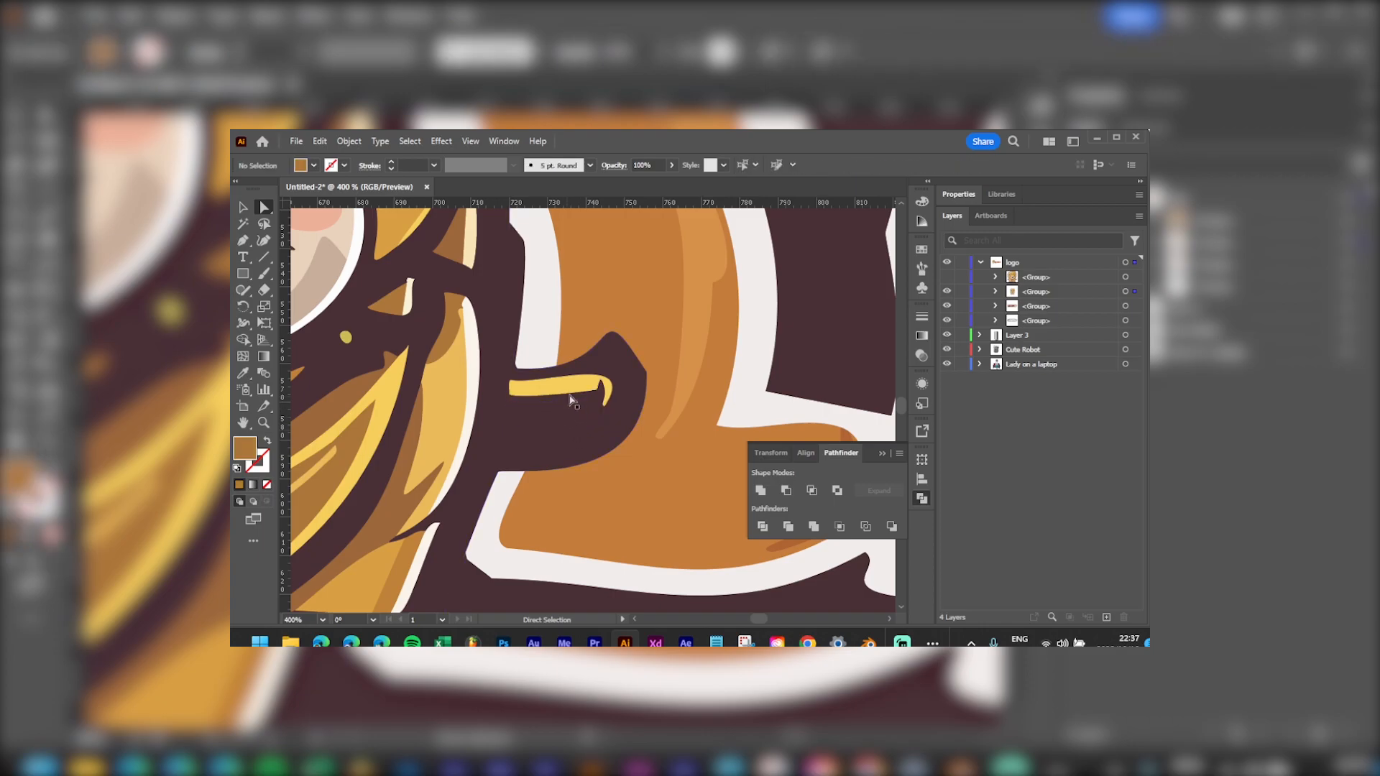
left_click(594, 381)
key("Delete")
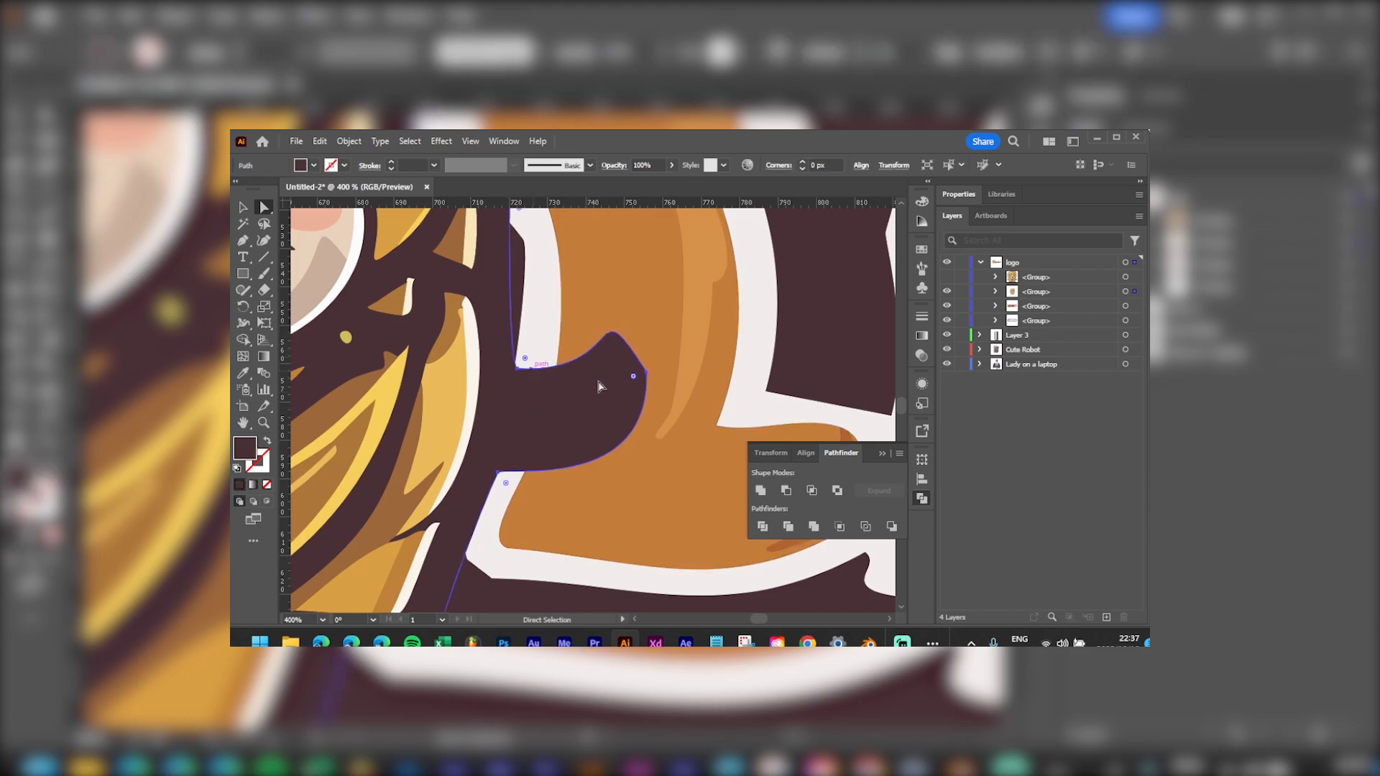
left_click(647, 374)
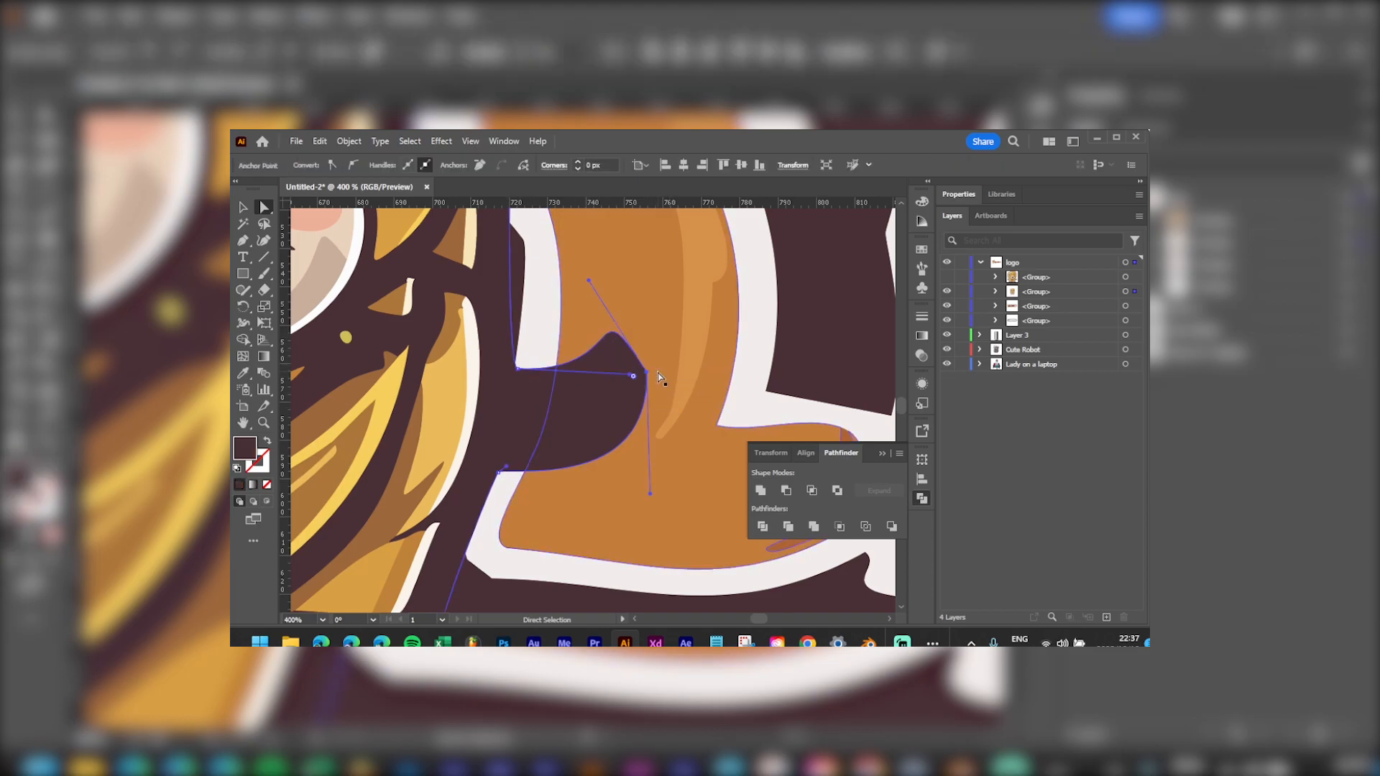
key("Delete")
scroll(602, 397, "down", 5)
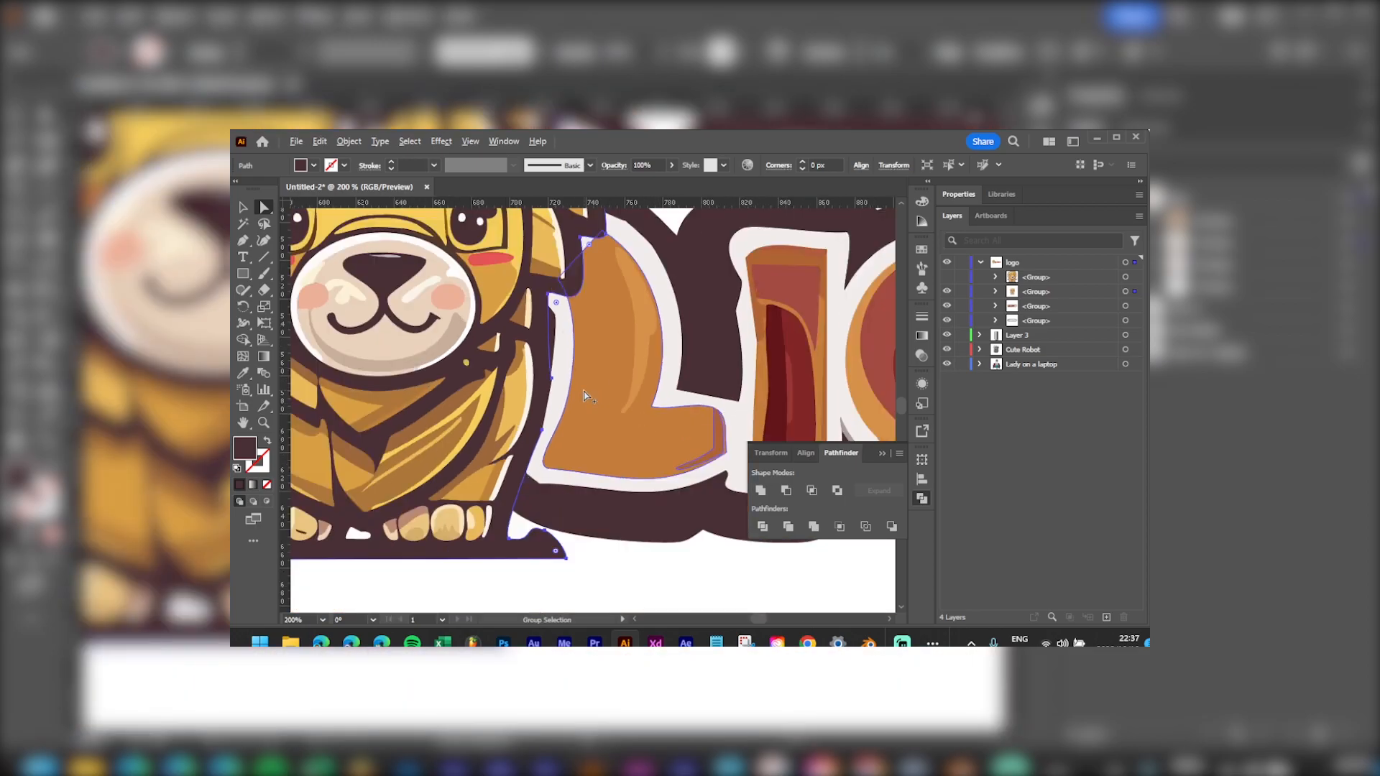
mouse_move(525, 363)
left_mouse_down()
mouse_move(573, 374)
mouse_move(573, 395)
mouse_move(537, 385)
left_mouse_up()
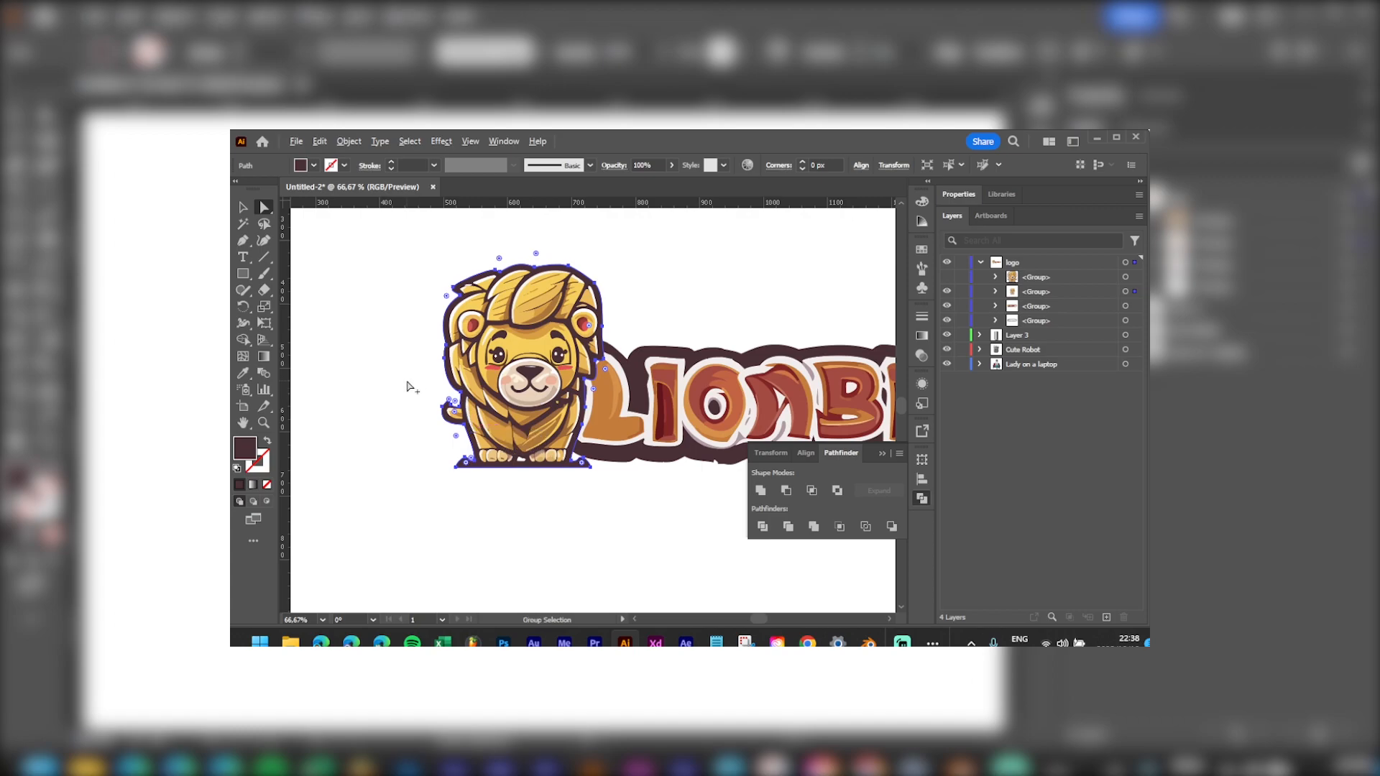
scroll(487, 400, "up", 4)
scroll(503, 416, "down", 1)
left_click_drag(561, 395, 563, 307)
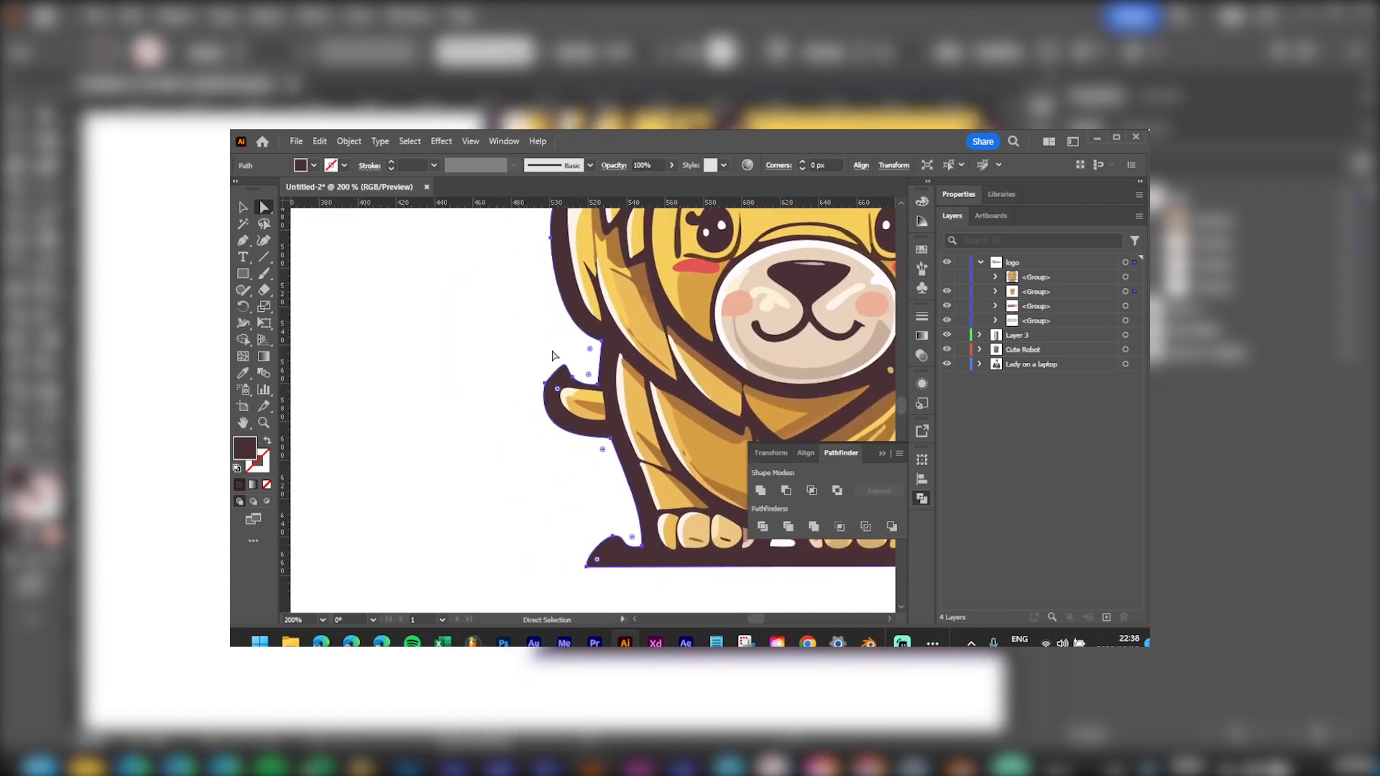
Step: Draw a closed curved tail shape with the Pen tool extending left from the lion's body
left_click(455, 335, "ctrl")
left_click(559, 388)
key("p")
left_click_drag(561, 381, 570, 328)
left_click(567, 329)
left_click(487, 290)
left_click(394, 242)
left_click_drag(394, 243, 479, 333)
left_click_drag(550, 411, 659, 390)
left_click(561, 380)
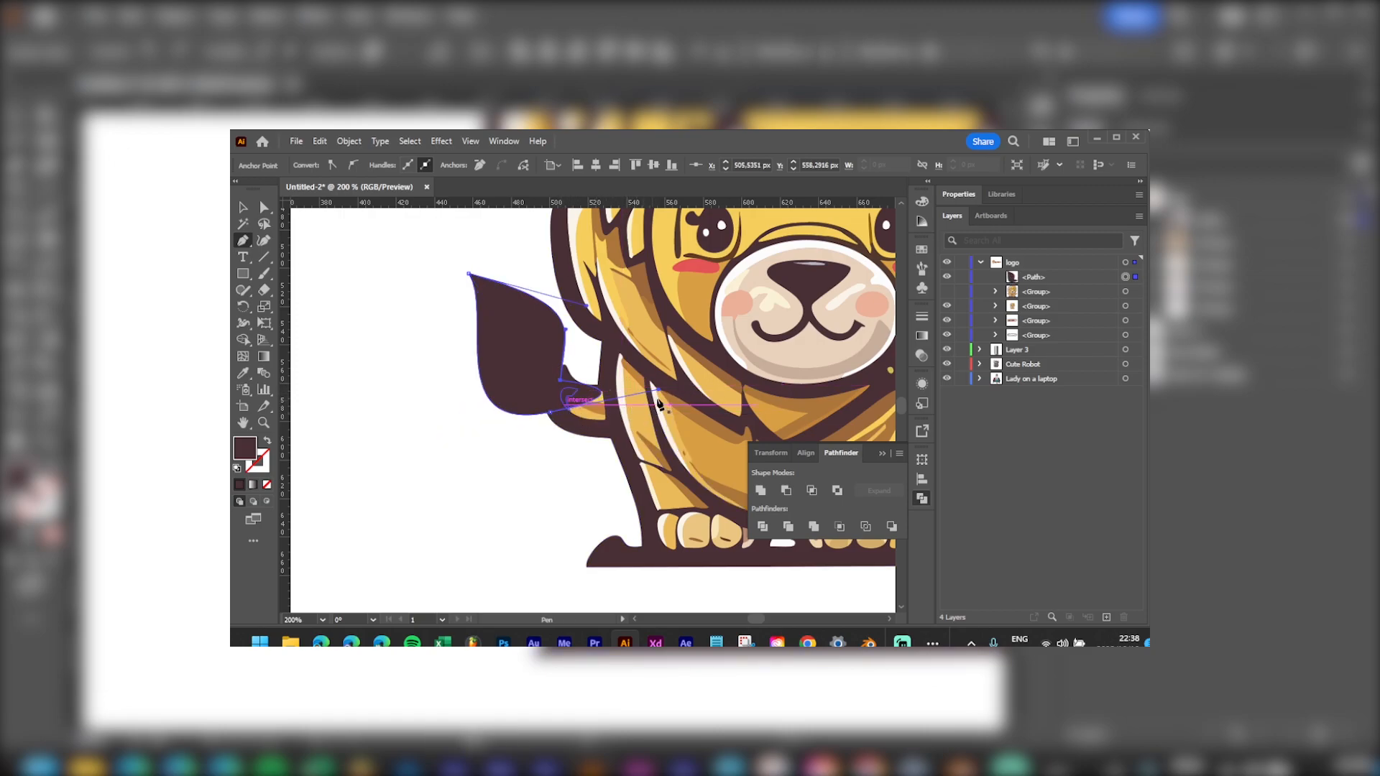
left_click_drag(659, 389, 544, 388)
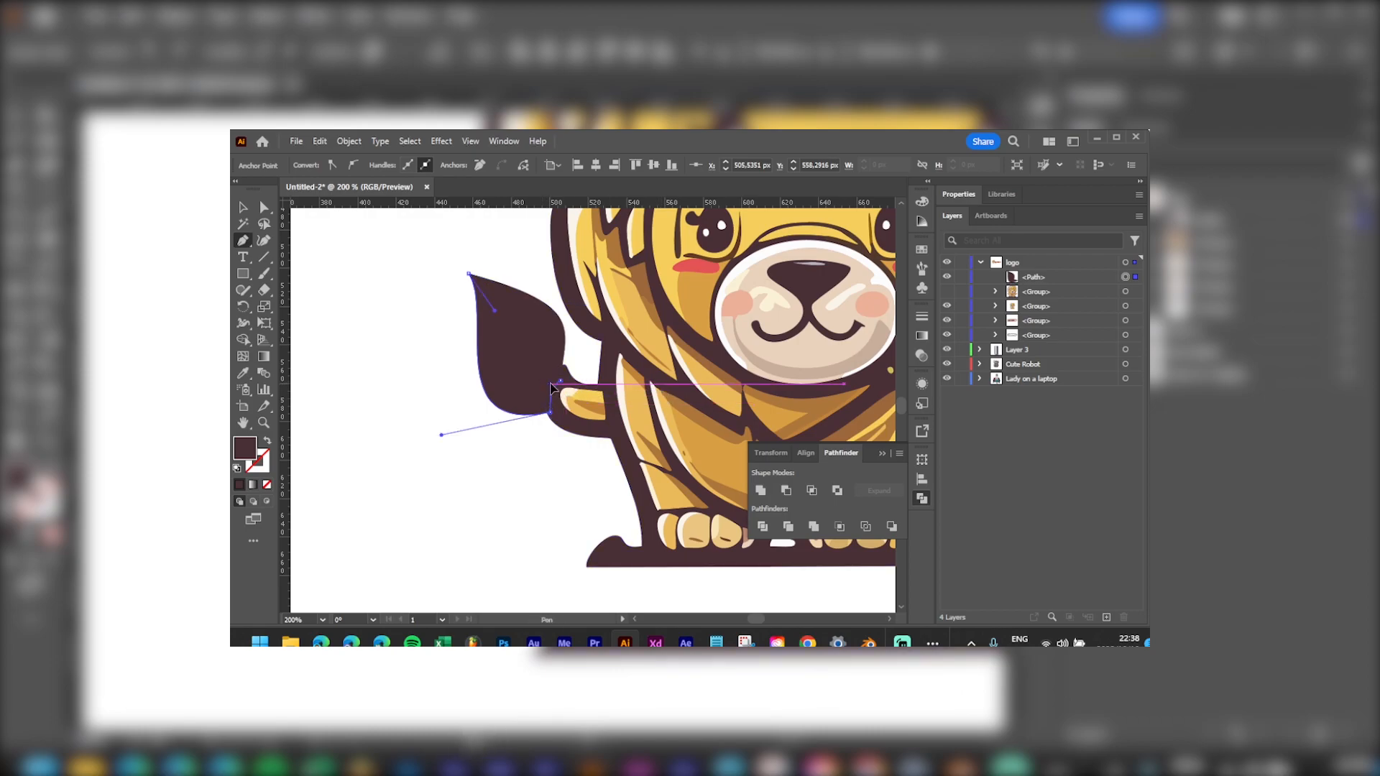
key("v")
Step: Check the tail across the logo and close the Pathfinder panel
left_click(567, 469)
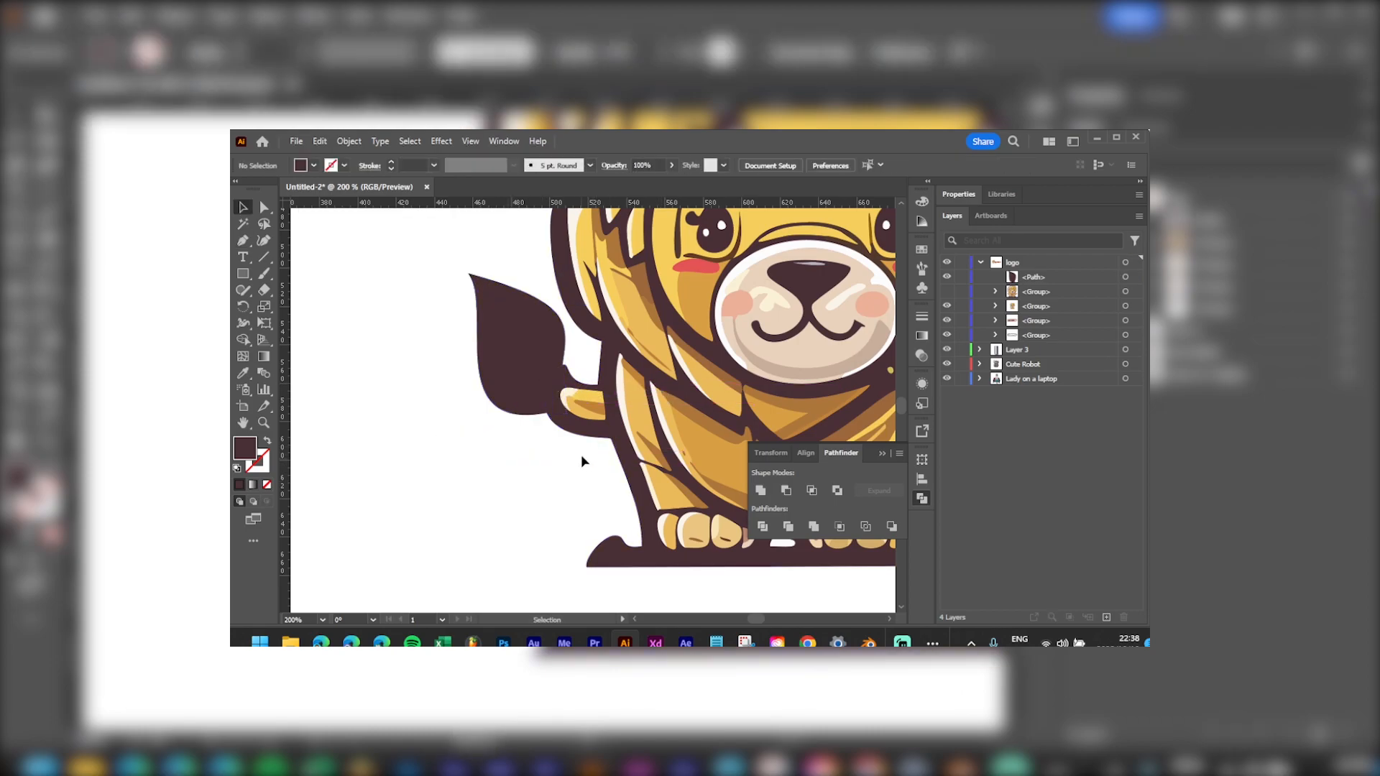
scroll(590, 464, "down", 4)
scroll(690, 455, "up", 1)
left_click_drag(703, 382, 474, 404)
scroll(683, 426, "down", 1)
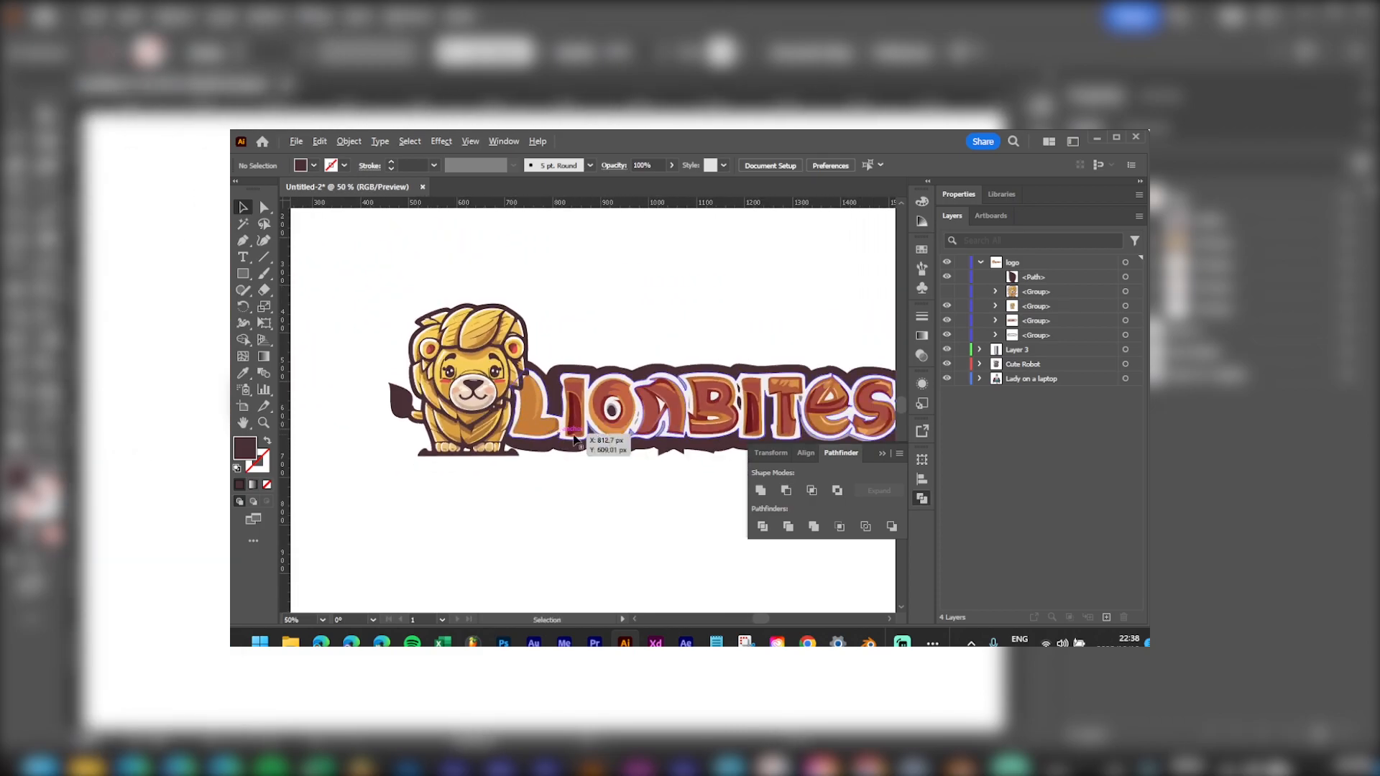
left_click(883, 454)
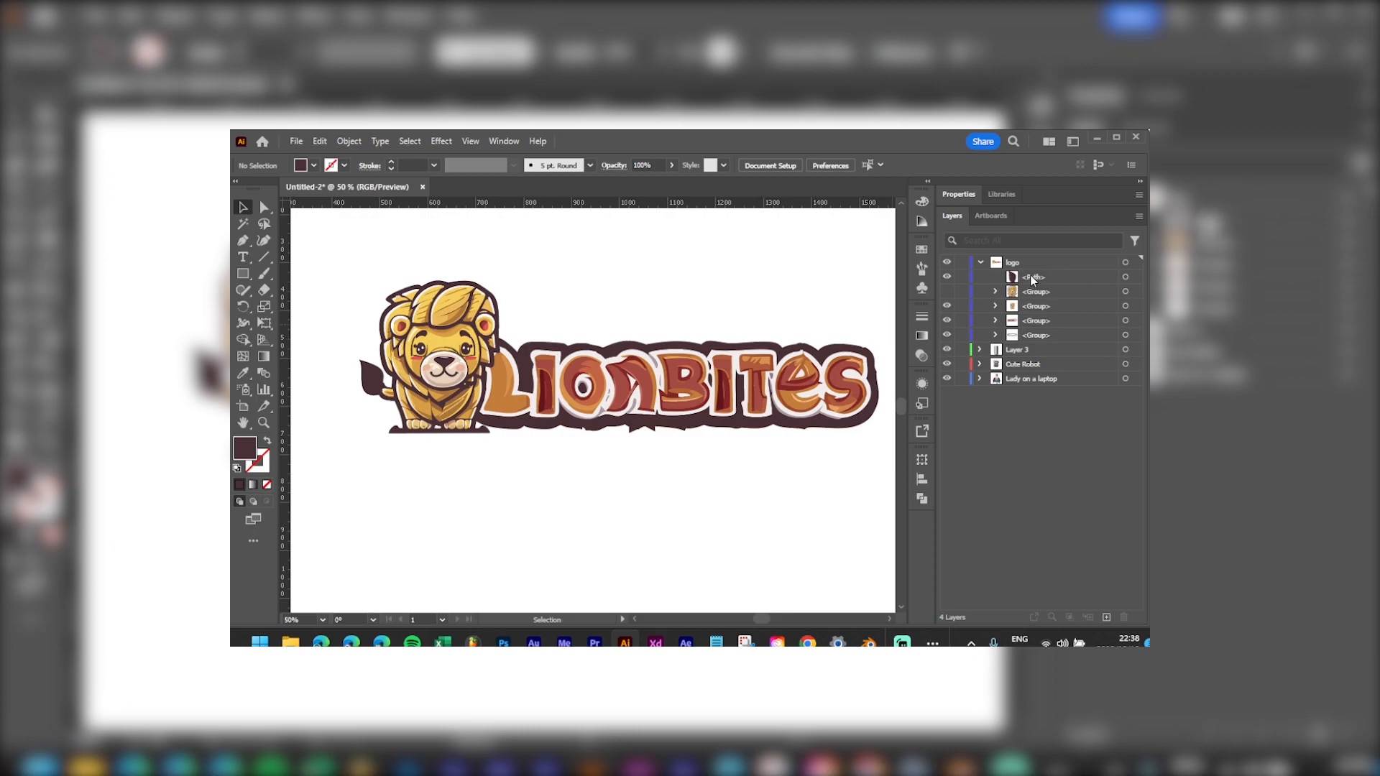
Step: Start a curved inner path across the tail tuft with the Pen tool
scroll(442, 376, "up", 5)
left_click_drag(442, 376, 524, 393)
key("p")
left_click_drag(465, 336, 466, 402)
left_click_drag(525, 448, 591, 434)
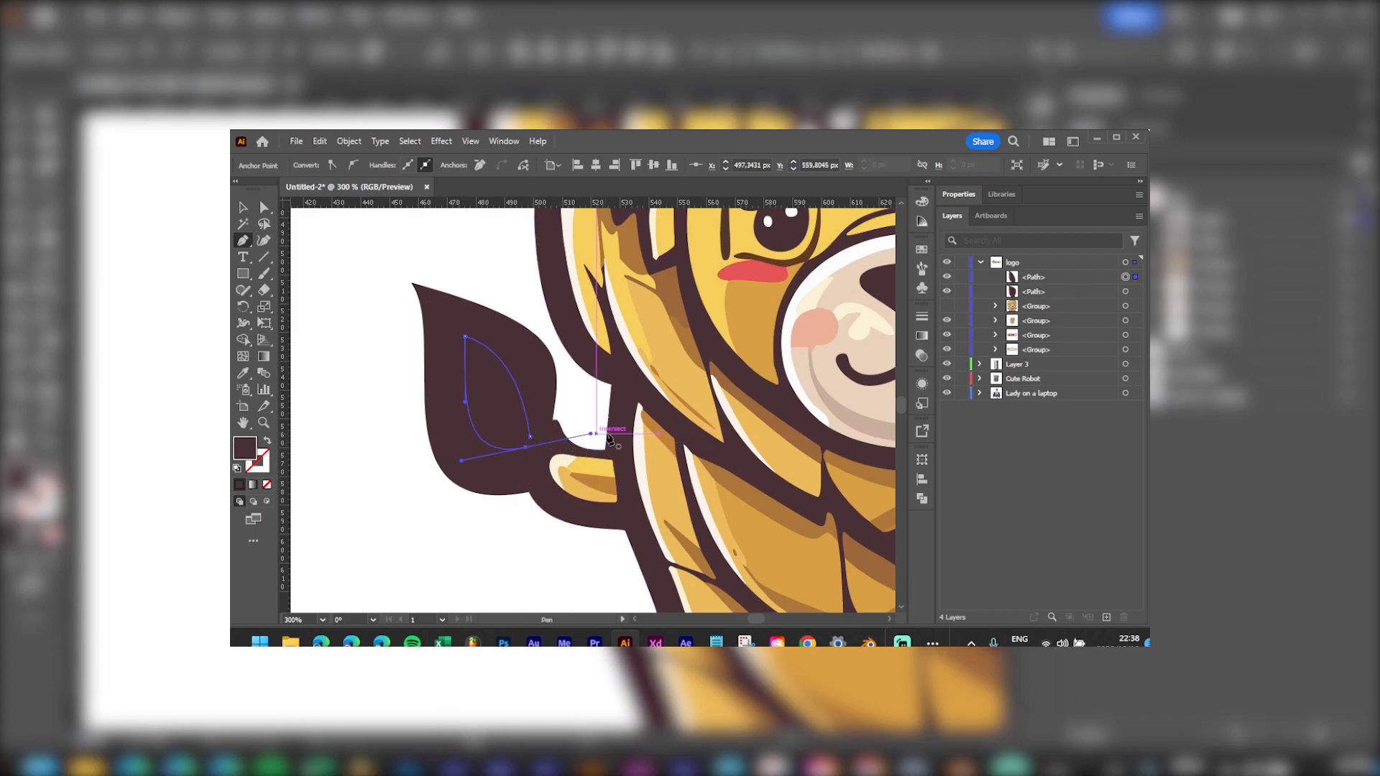
Step: Close the inner tuft shape and eyedropper the mane's gold into it
left_click(526, 448, "alt")
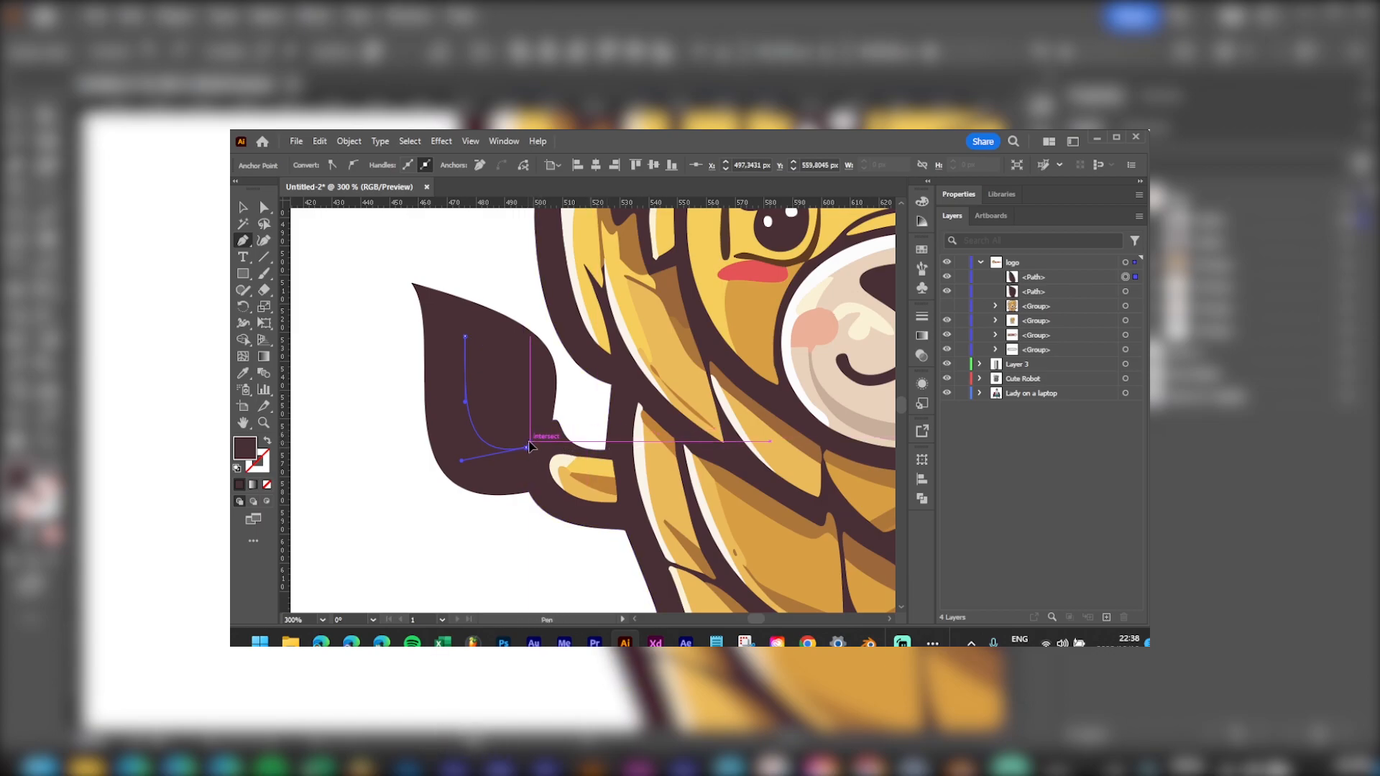
left_click(530, 436)
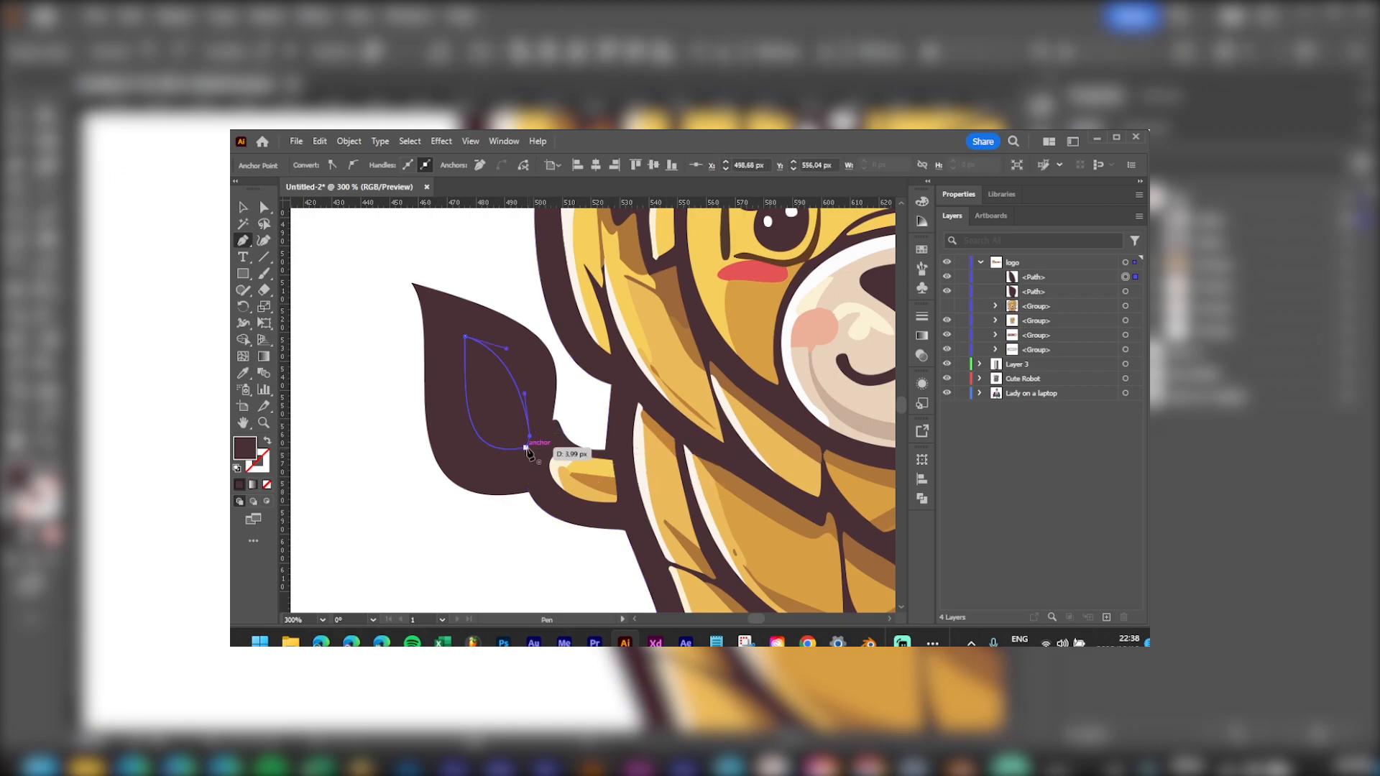
key("v")
left_click(373, 354)
left_click(502, 389)
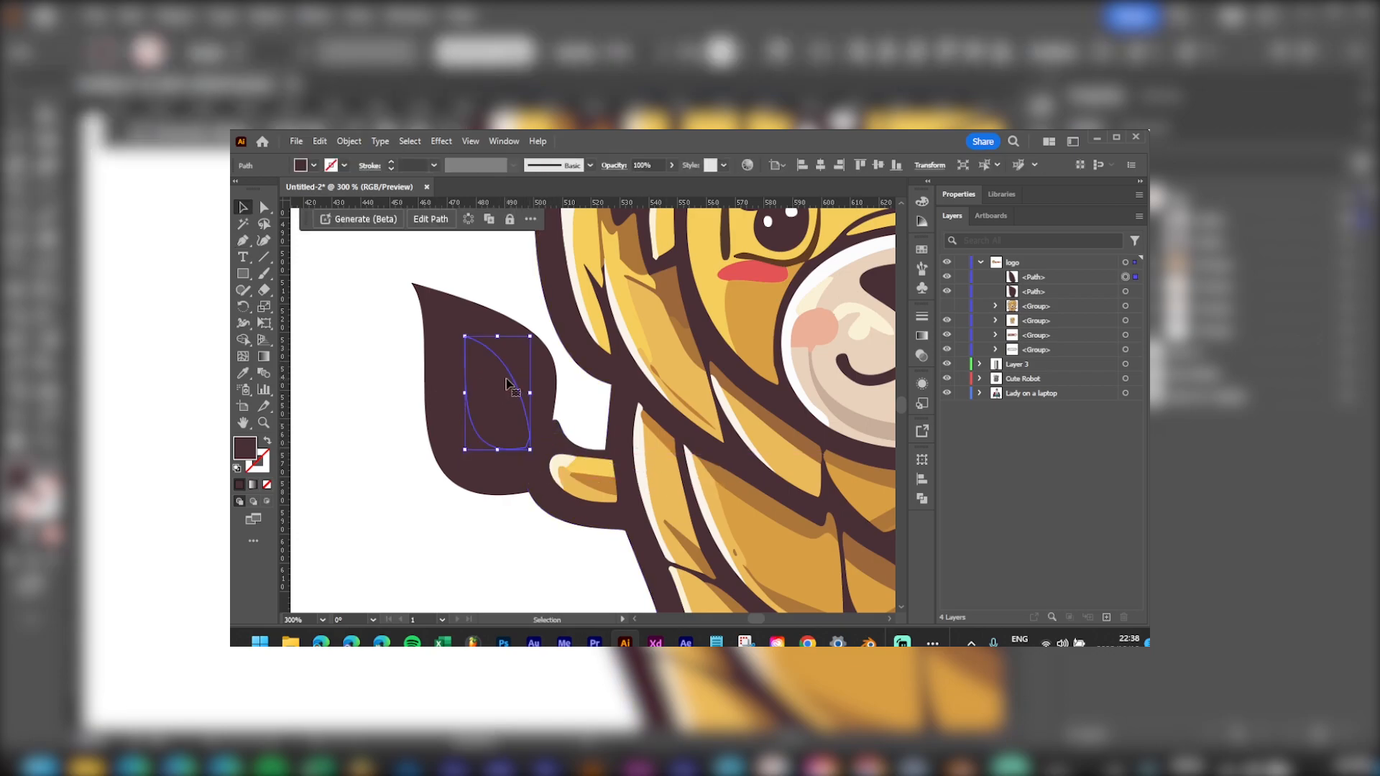
key("i")
left_click(646, 313)
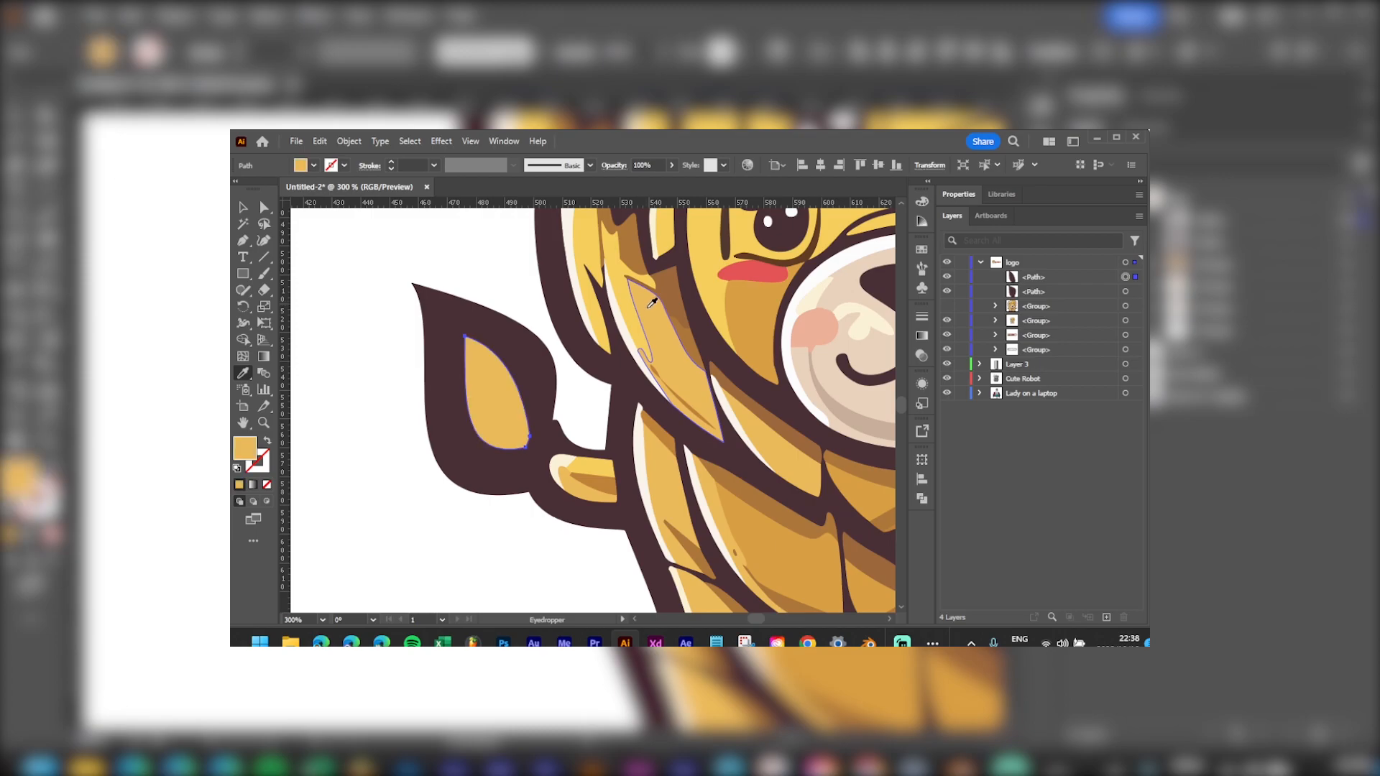
Step: Draw a highlight shape inside the gold leaf and fill it with the lighter hair yellow
key("v")
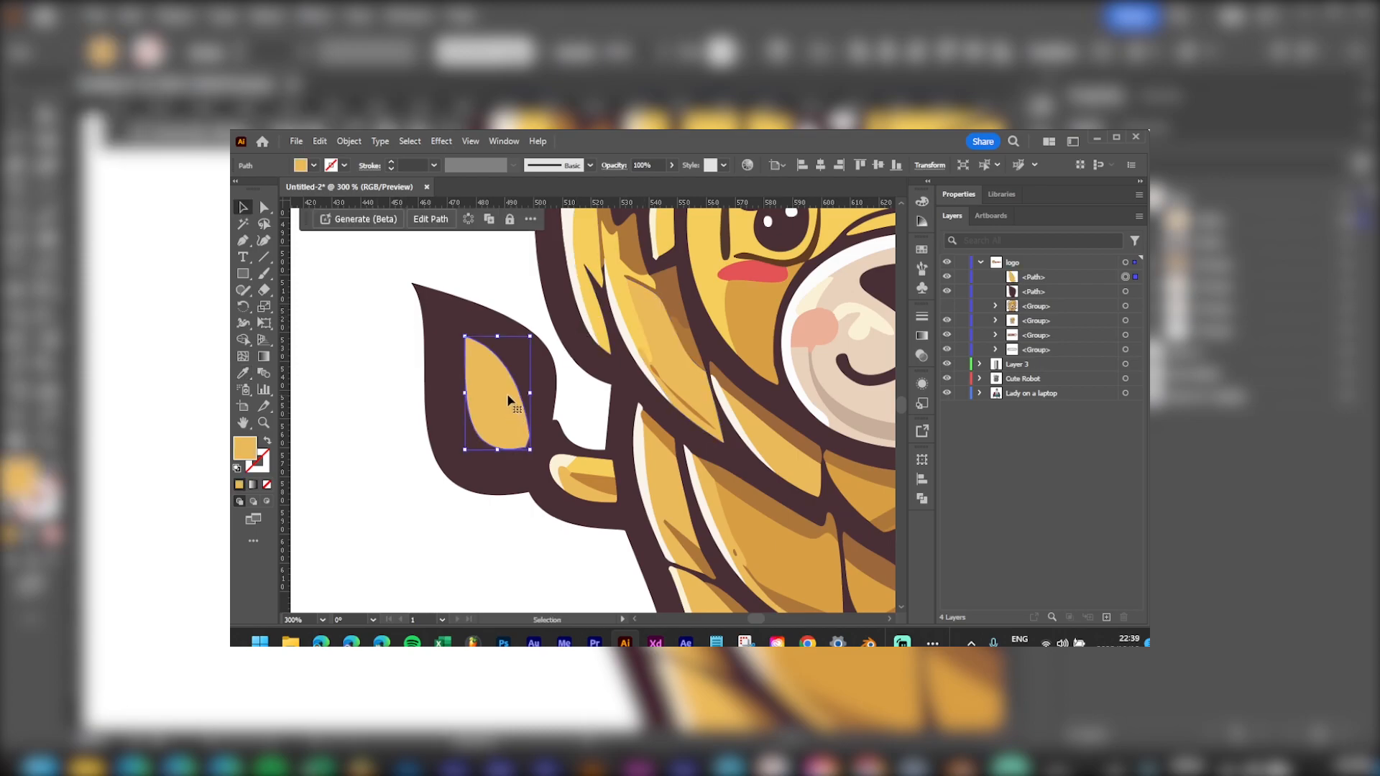
key("p")
left_click(483, 356)
left_click(488, 371)
left_click(495, 386)
mouse_move(495, 389)
left_mouse_down()
mouse_move(512, 405)
mouse_move(504, 437)
mouse_move(480, 405)
left_mouse_up()
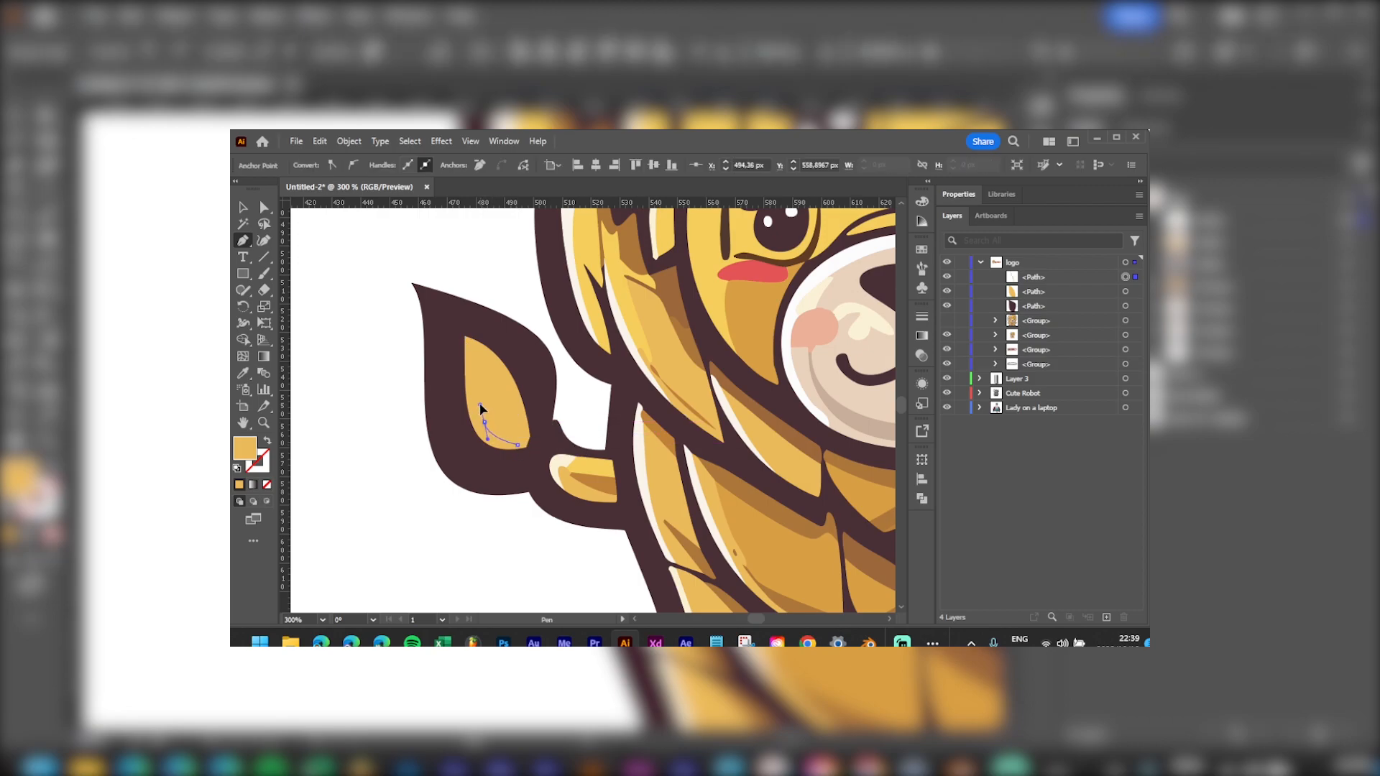
left_click(489, 371)
key("i")
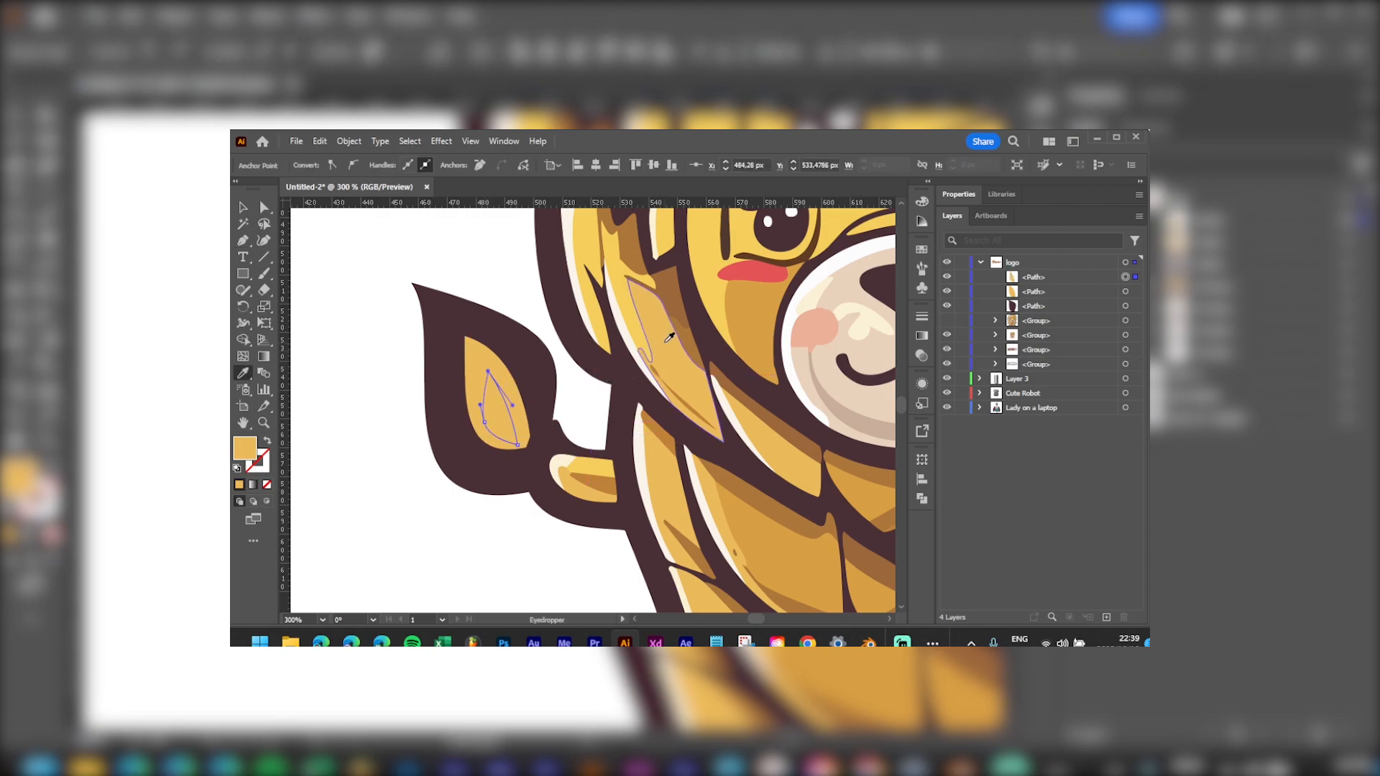
left_click(631, 302)
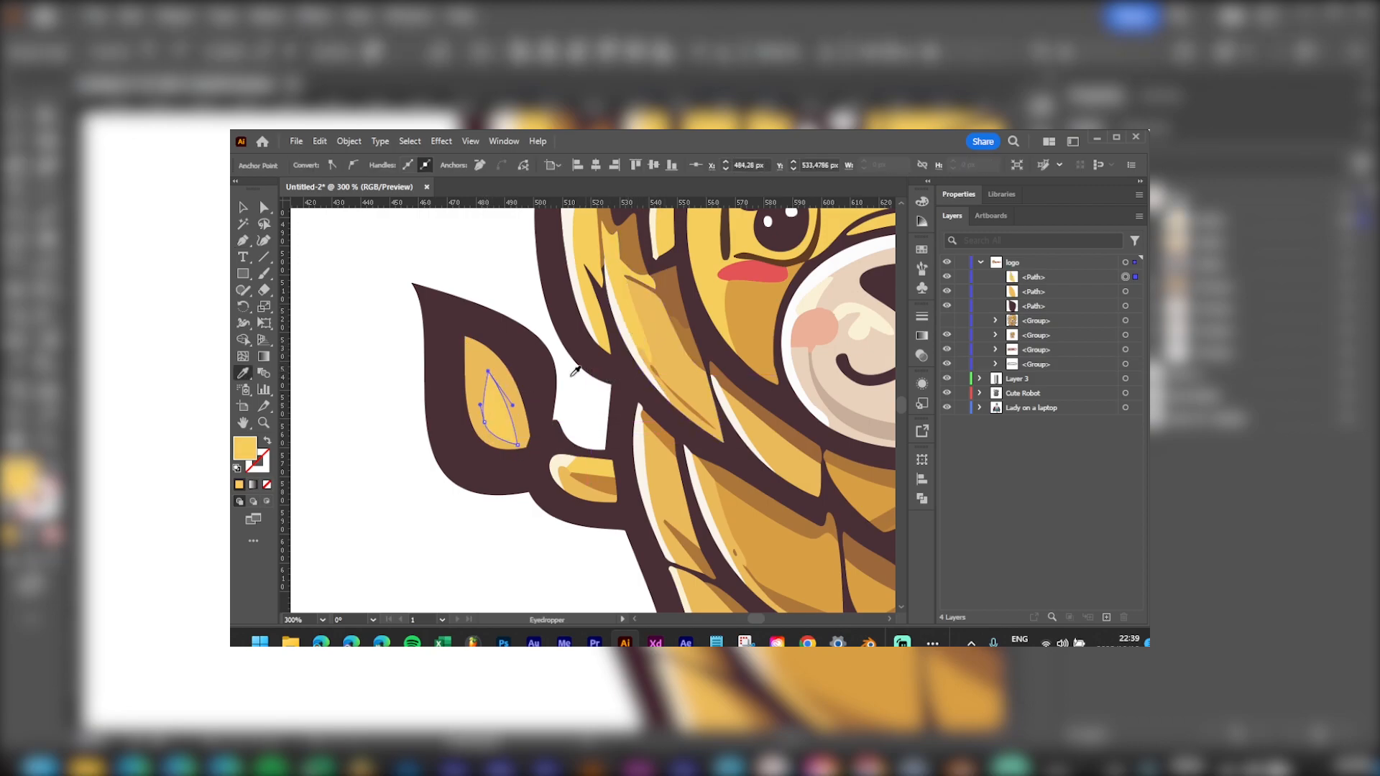
key("v")
left_click(508, 295)
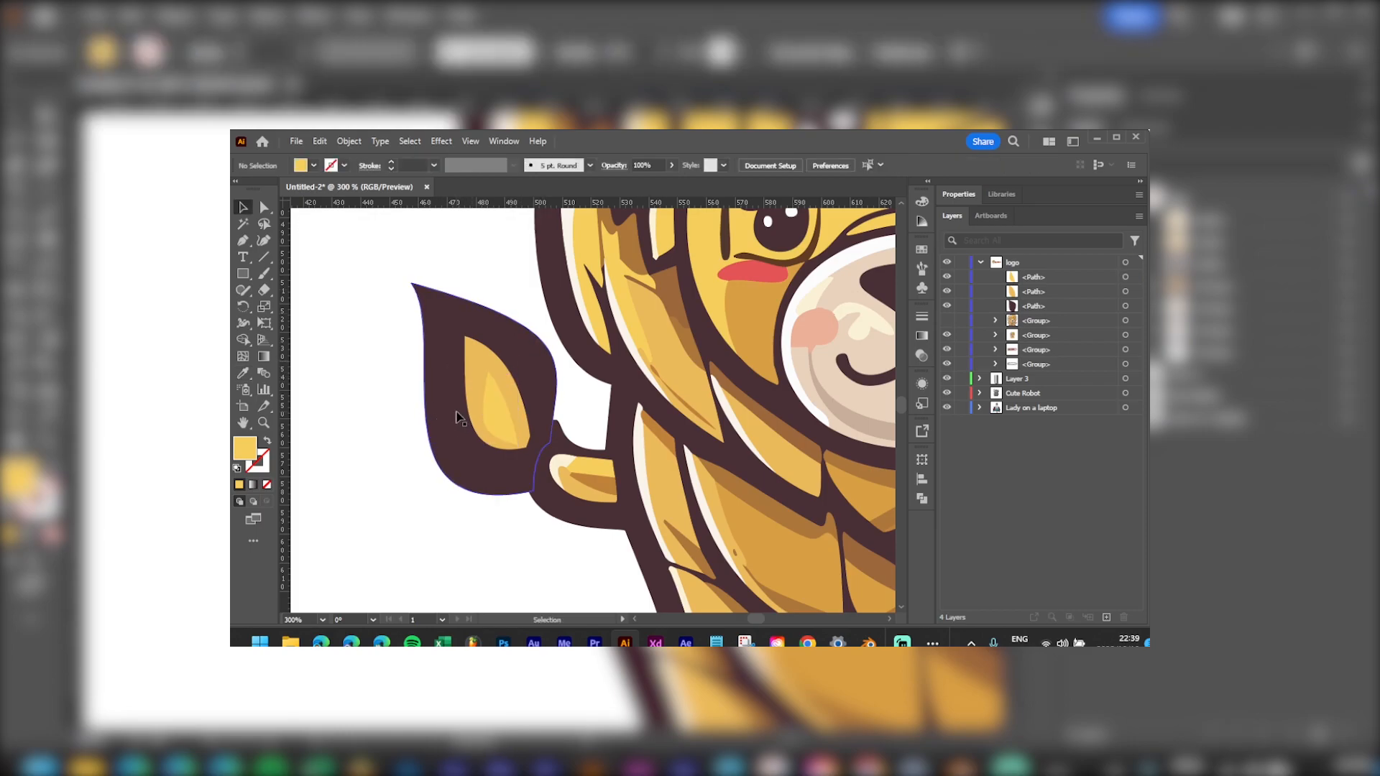
Step: Add a second small highlight inside the leaf and fill it with cream
key("p")
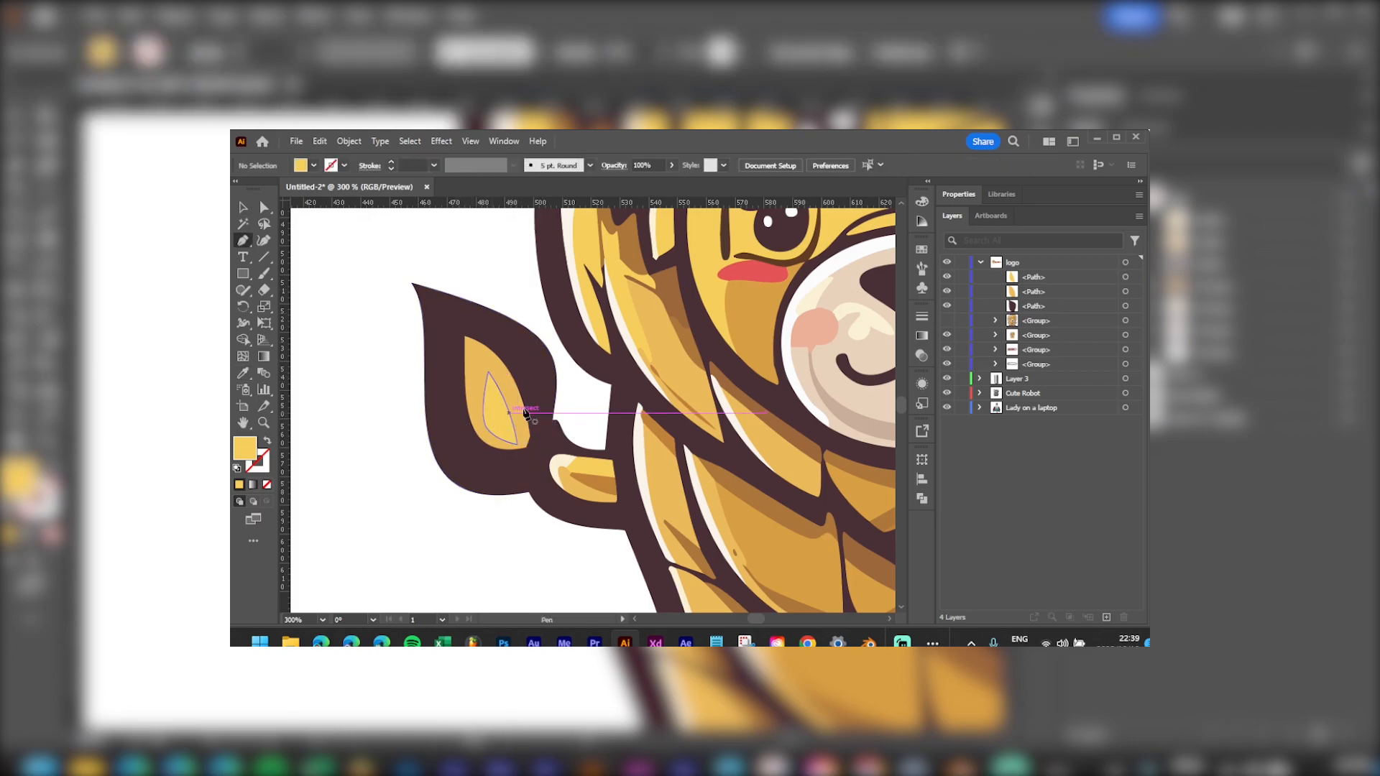
left_click_drag(475, 386, 472, 425)
left_click(469, 413)
mouse_move(471, 377)
left_mouse_down()
mouse_move(478, 369)
mouse_move(468, 400)
left_mouse_up()
key("i")
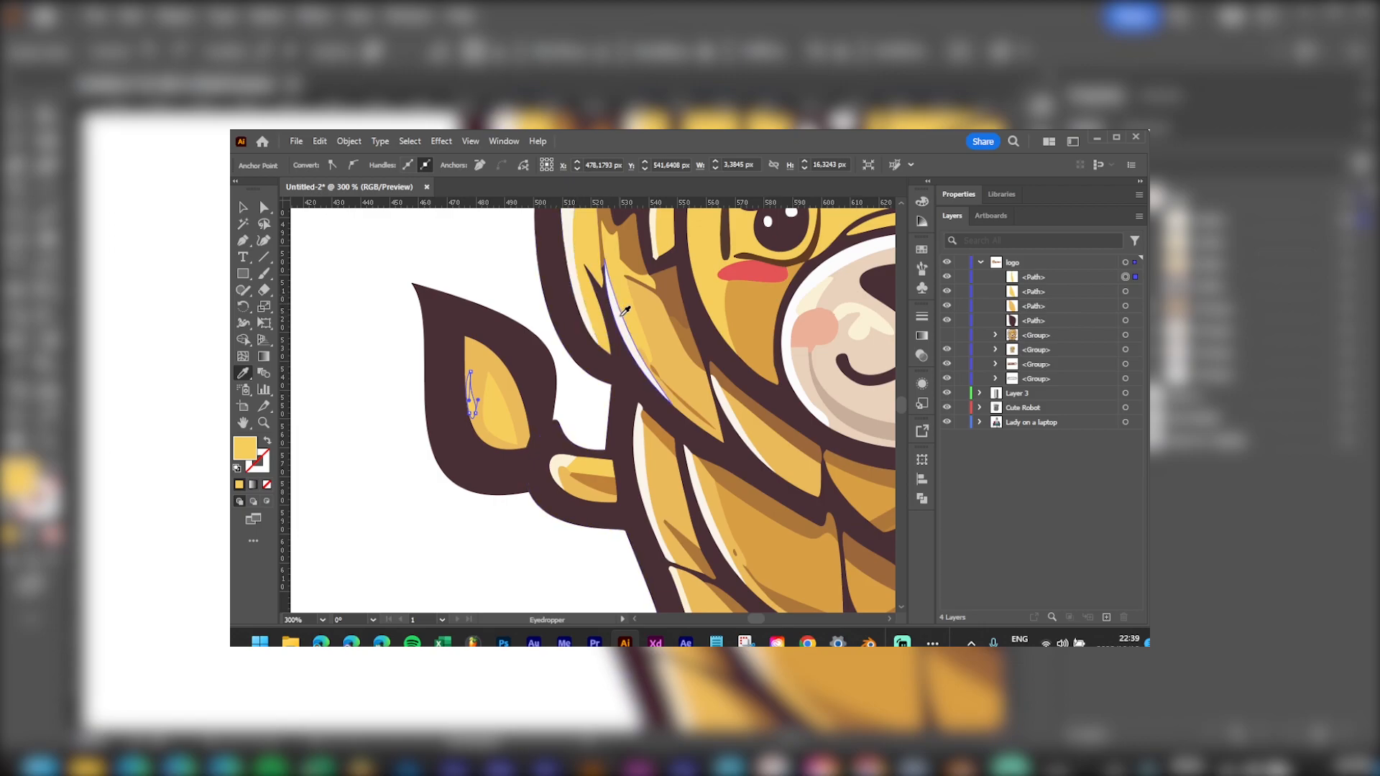
left_click(621, 319)
key("v")
left_click(397, 320)
Step: Switch to the MAIN.ai logo document showing the LionBites wordmark
scroll(548, 413, "down", 6)
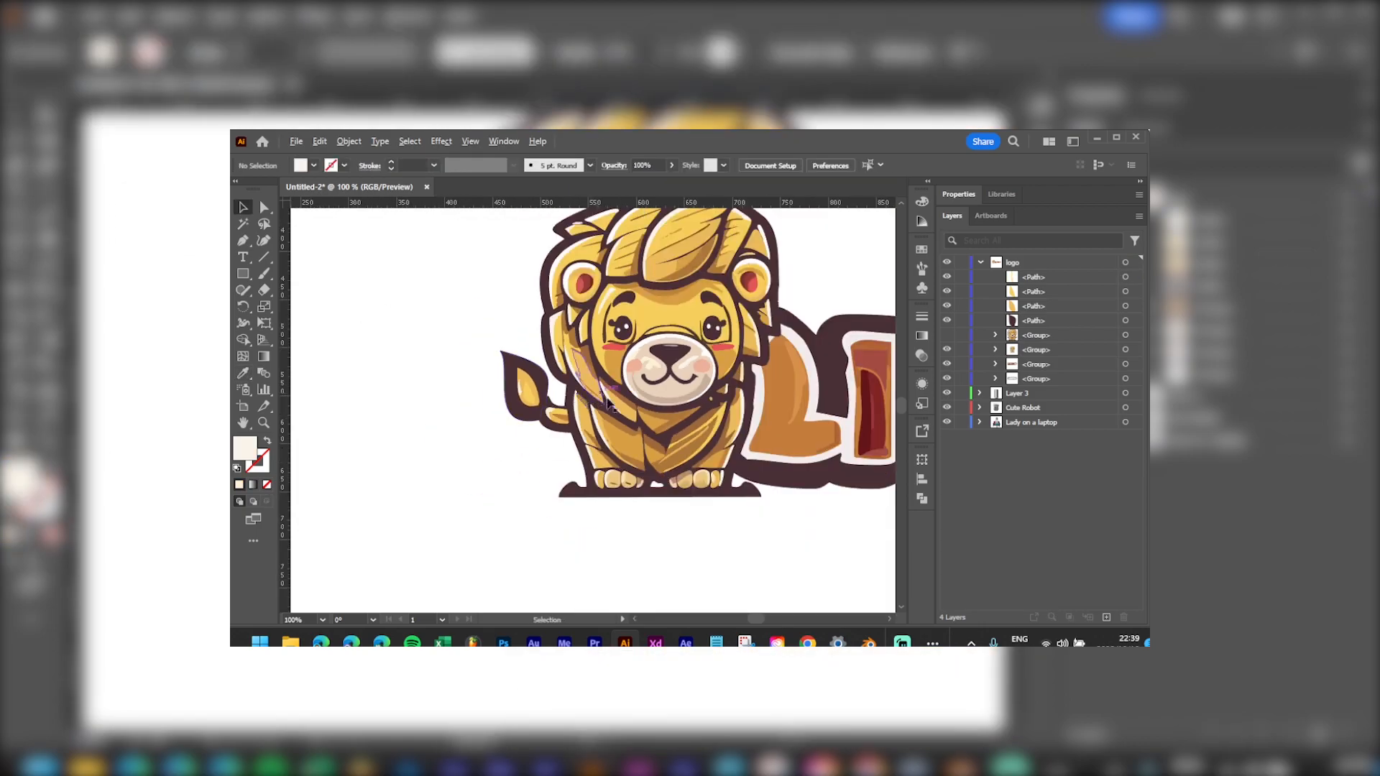
left_click_drag(701, 390, 574, 461)
scroll(701, 389, "up", 2)
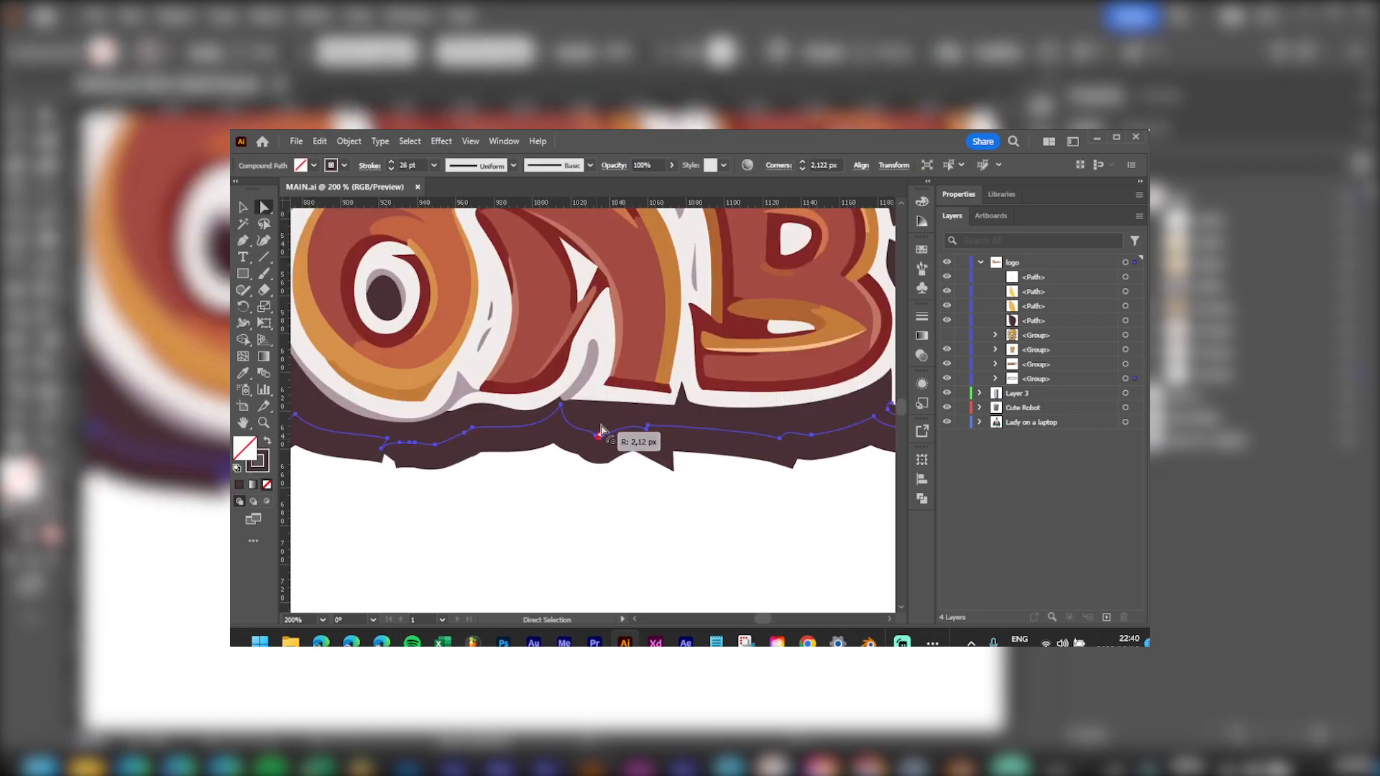
left_click(650, 435)
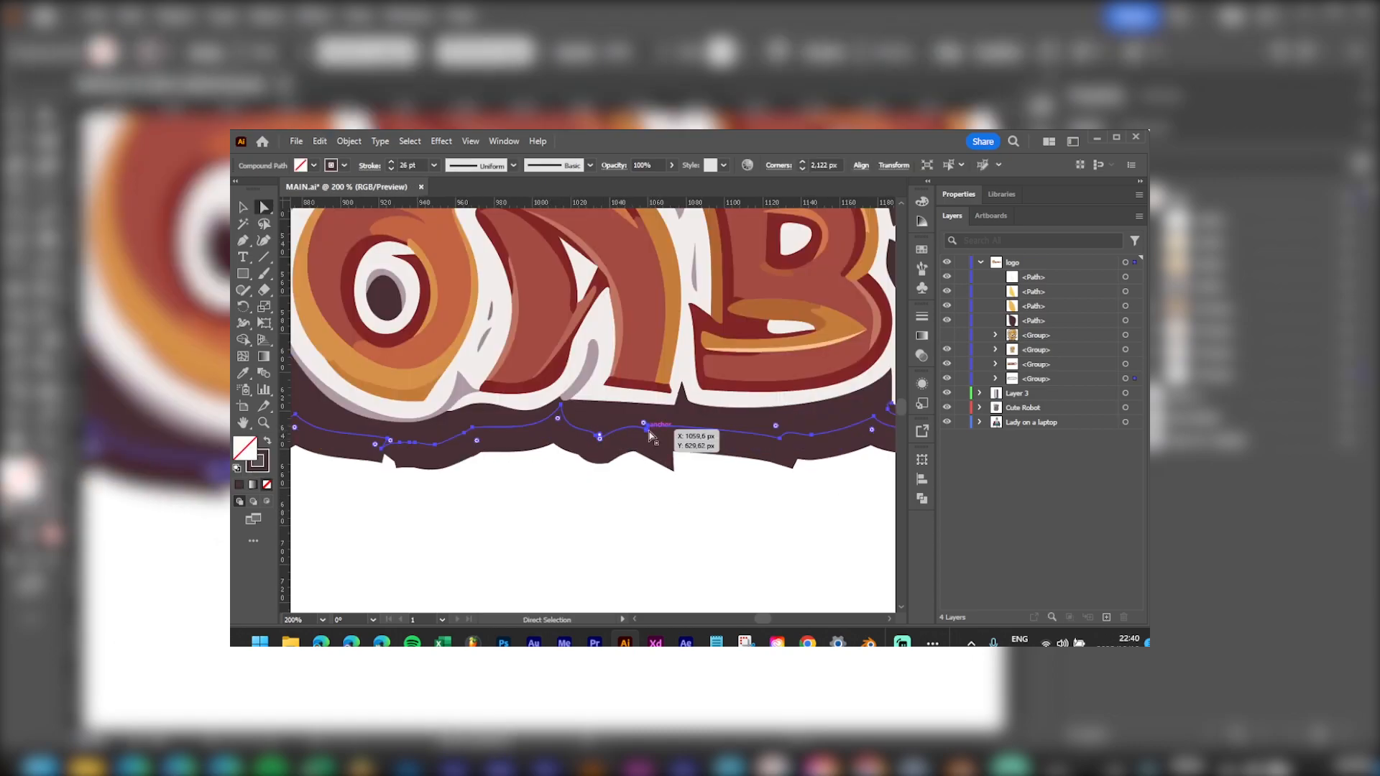
Step: Set the wordmark's dark outline stroke Corner to Round Join in the Stroke panel
left_click(1136, 379)
key("v")
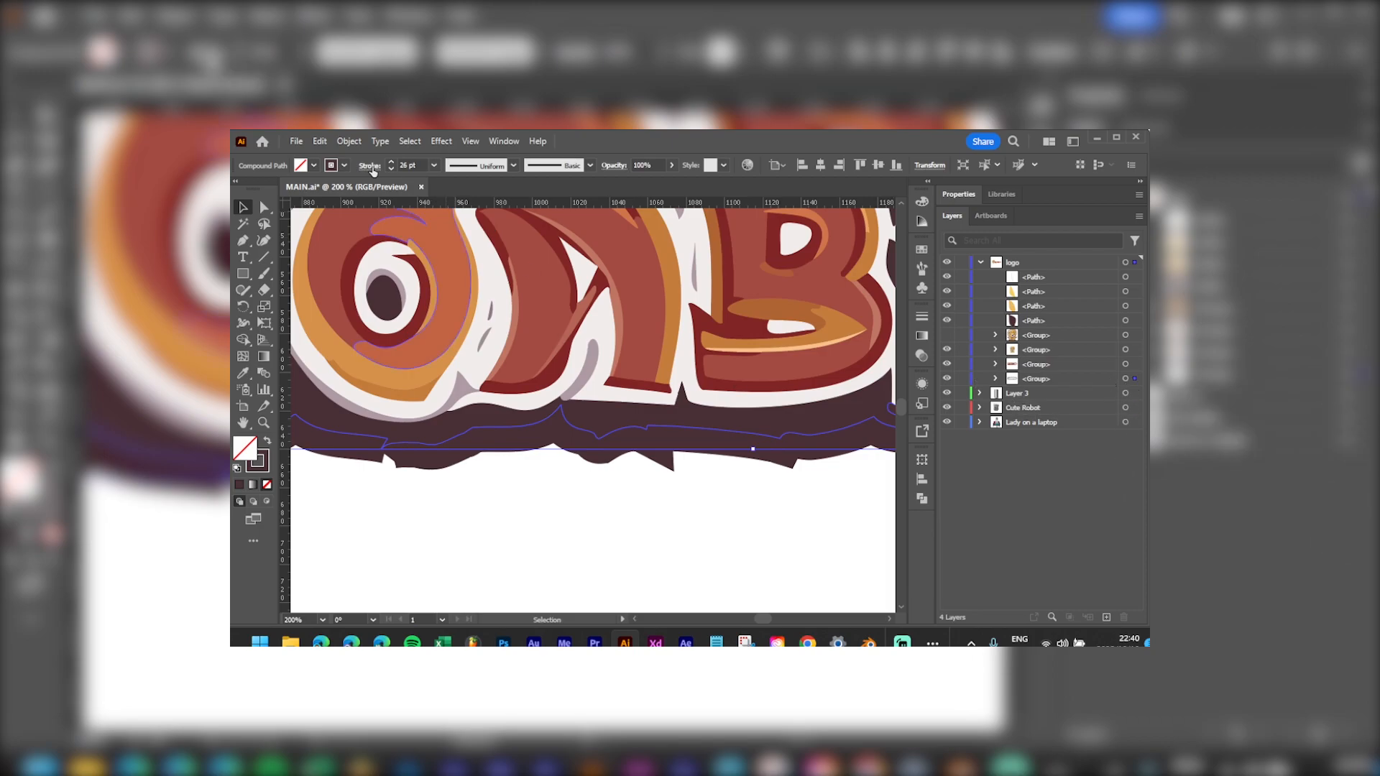
left_click(371, 167)
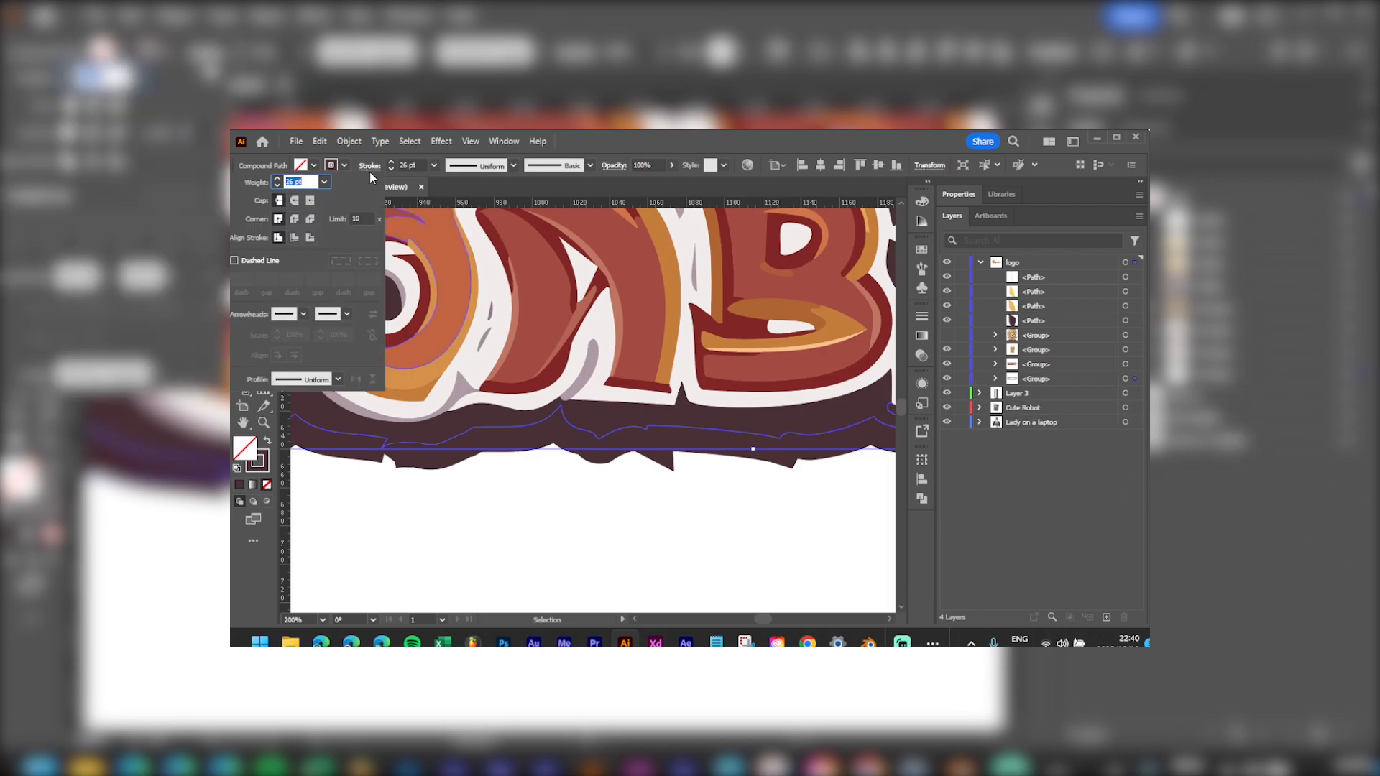
left_click(295, 220)
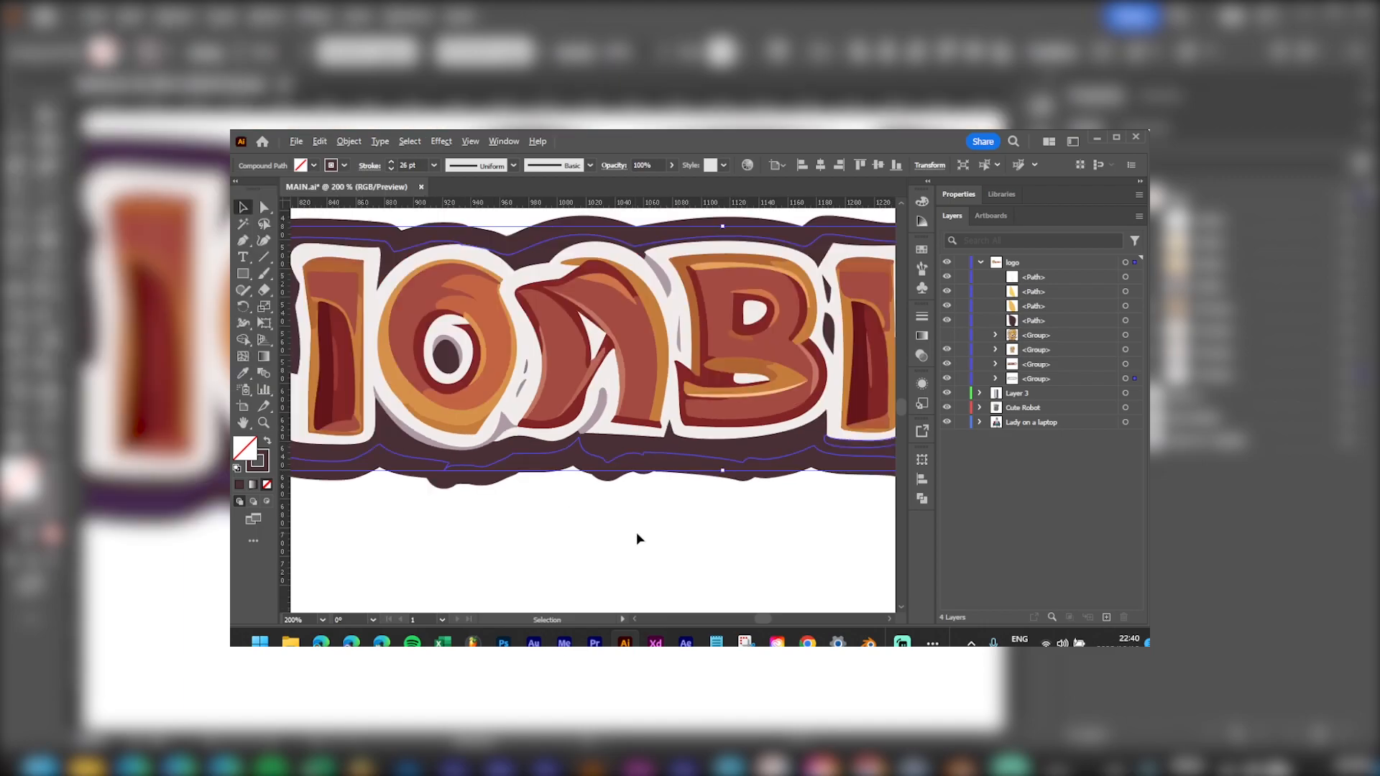
scroll(679, 534, "down", 6)
left_click_drag(710, 523, 698, 481)
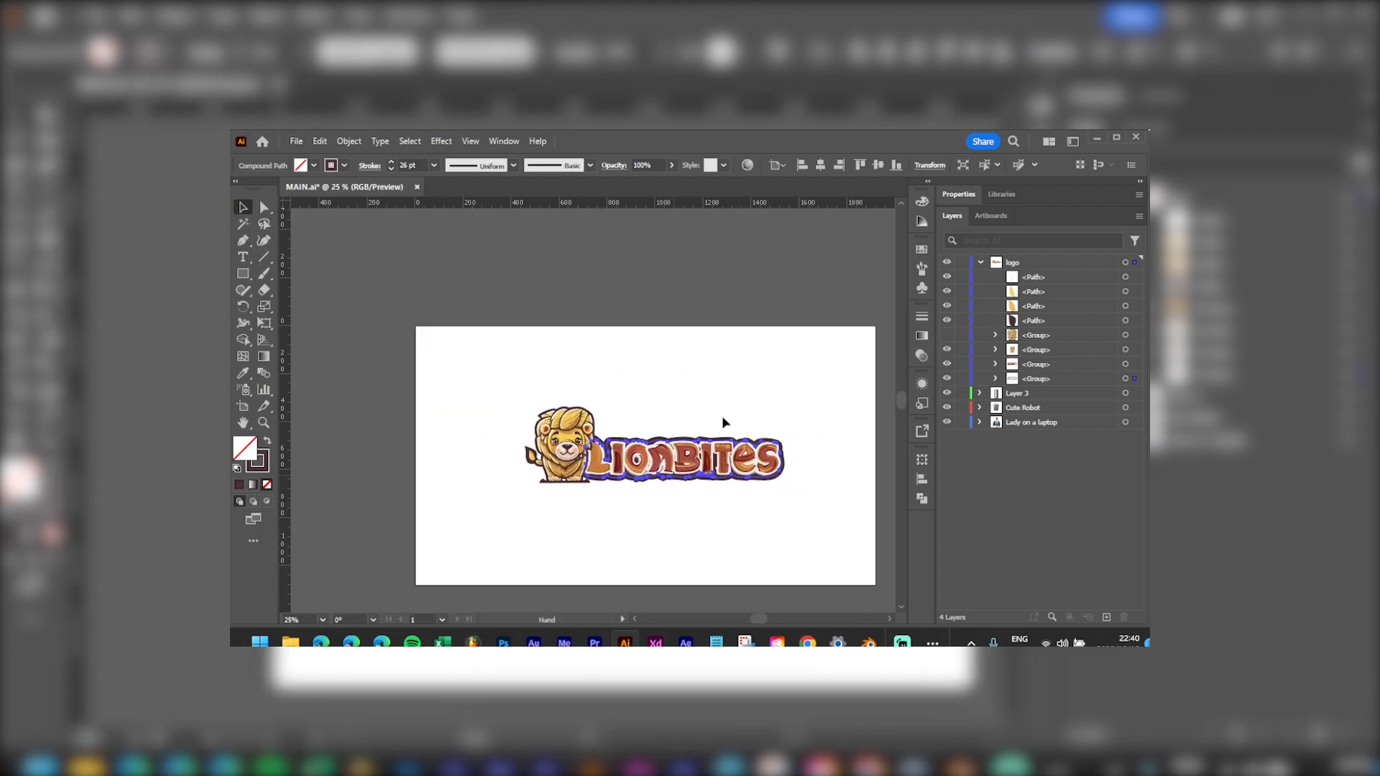
Step: Scale up the LionBites logo and move it left and down on the artboard
left_click(804, 440)
left_click_drag(729, 400, 706, 338)
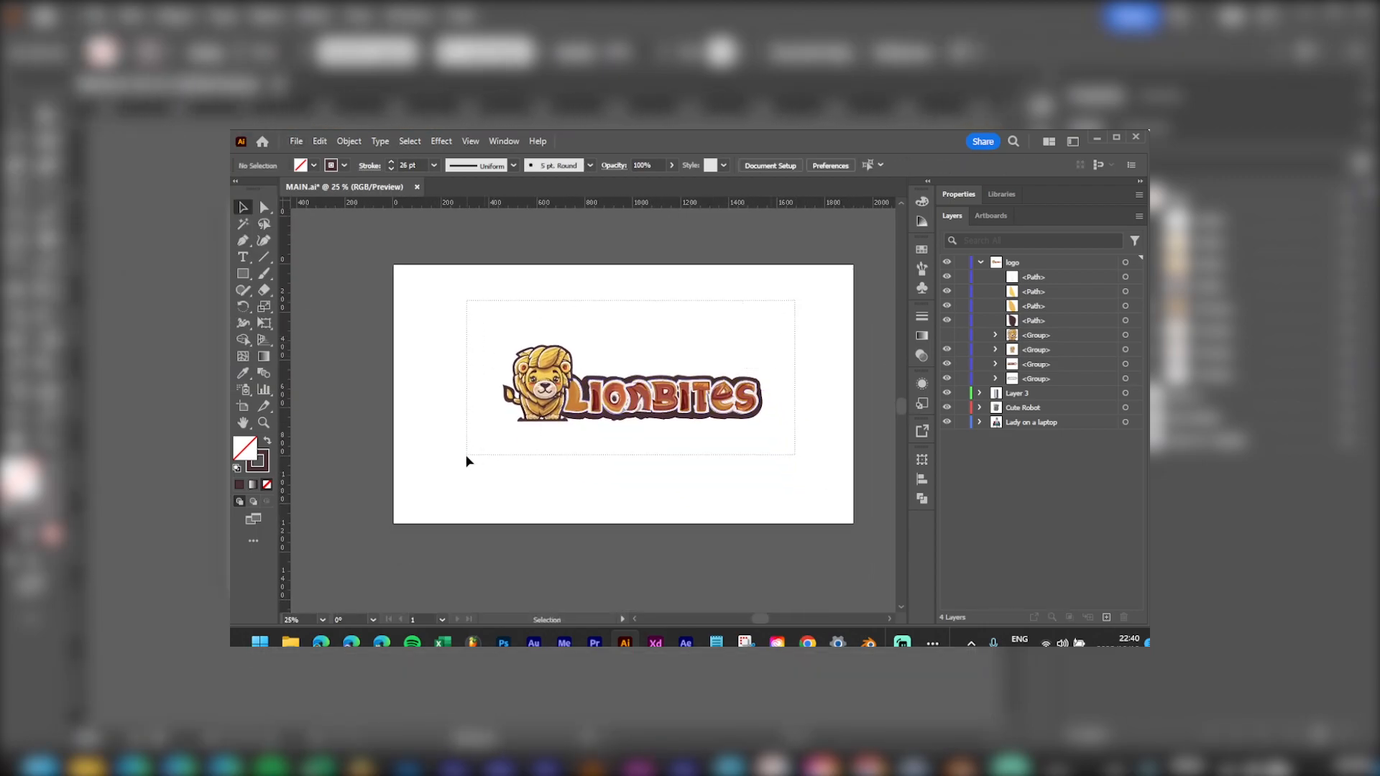
left_click_drag(467, 460, 468, 461)
left_click_drag(782, 324, 849, 299)
left_click(701, 244)
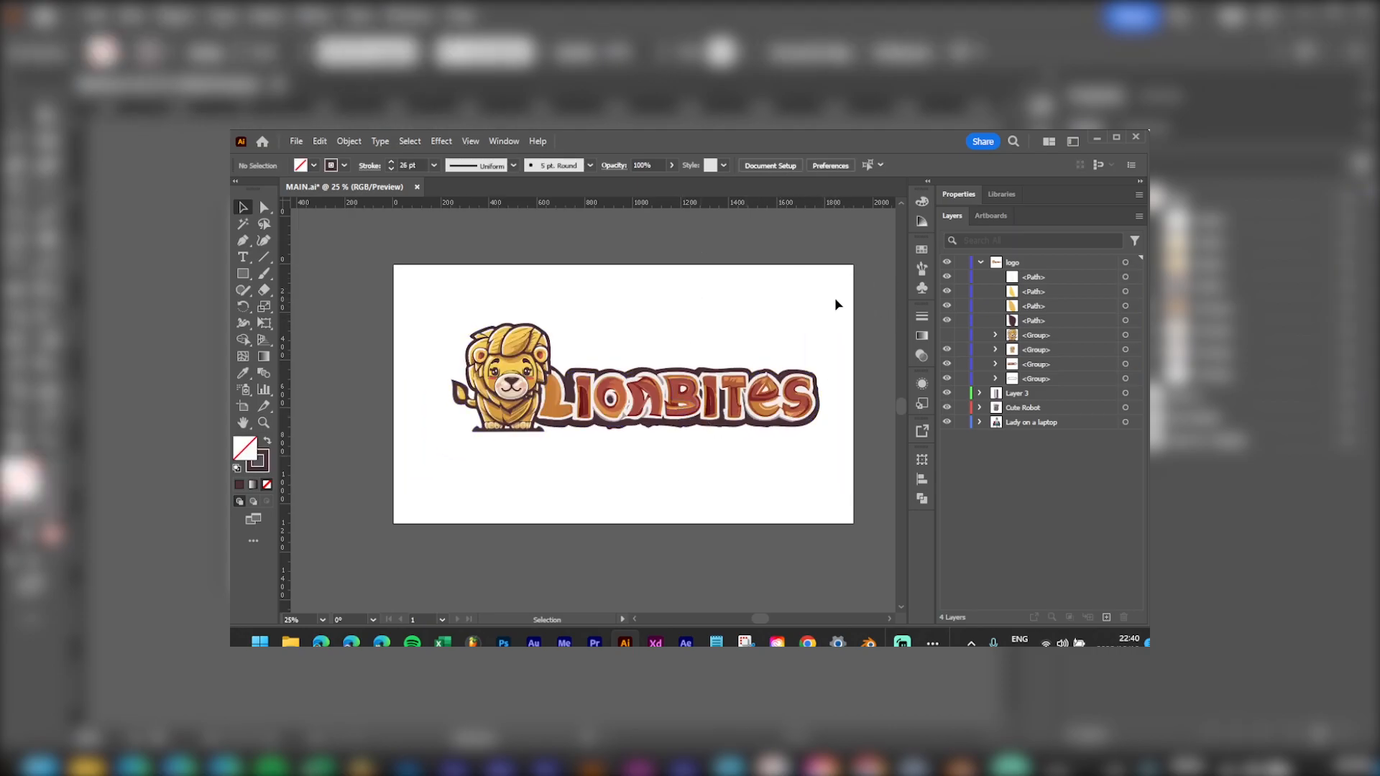
left_click_drag(424, 481, 643, 419)
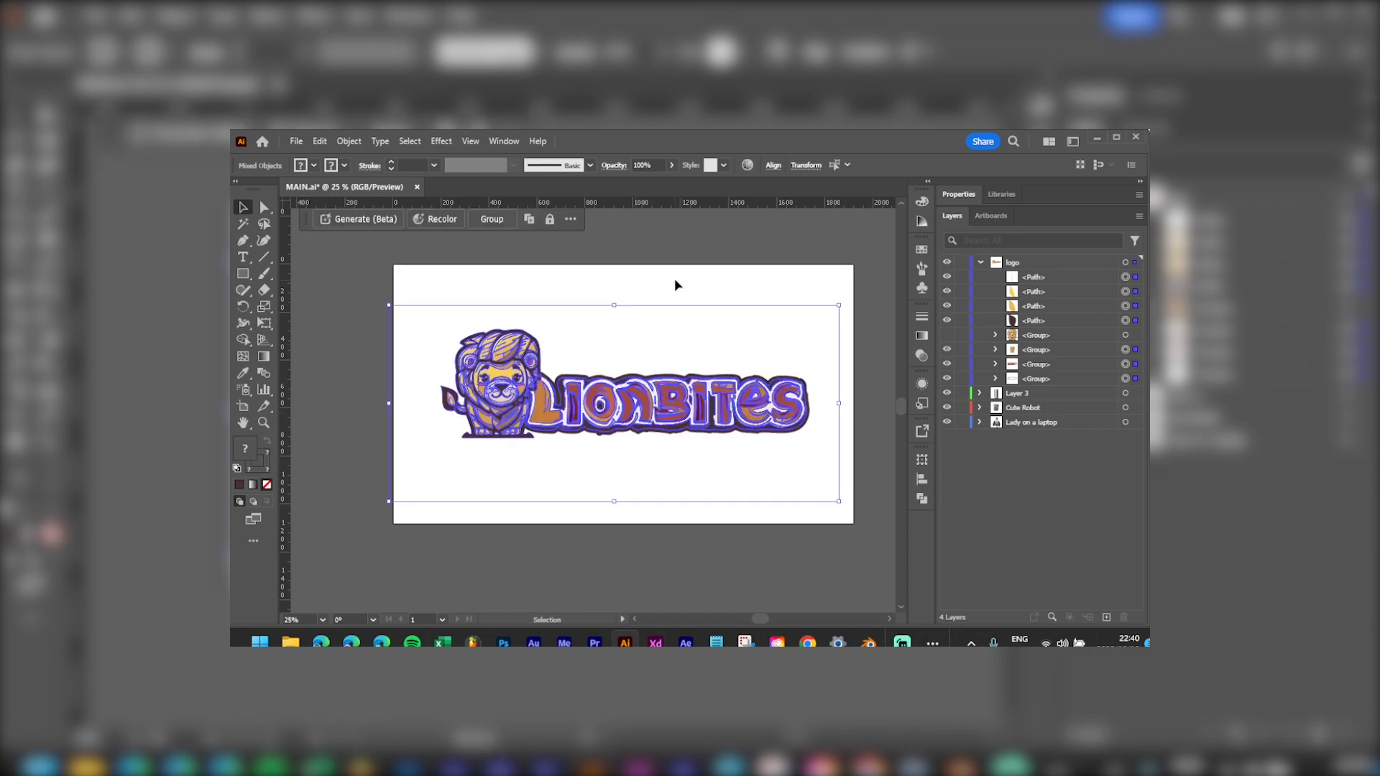
left_click(683, 295)
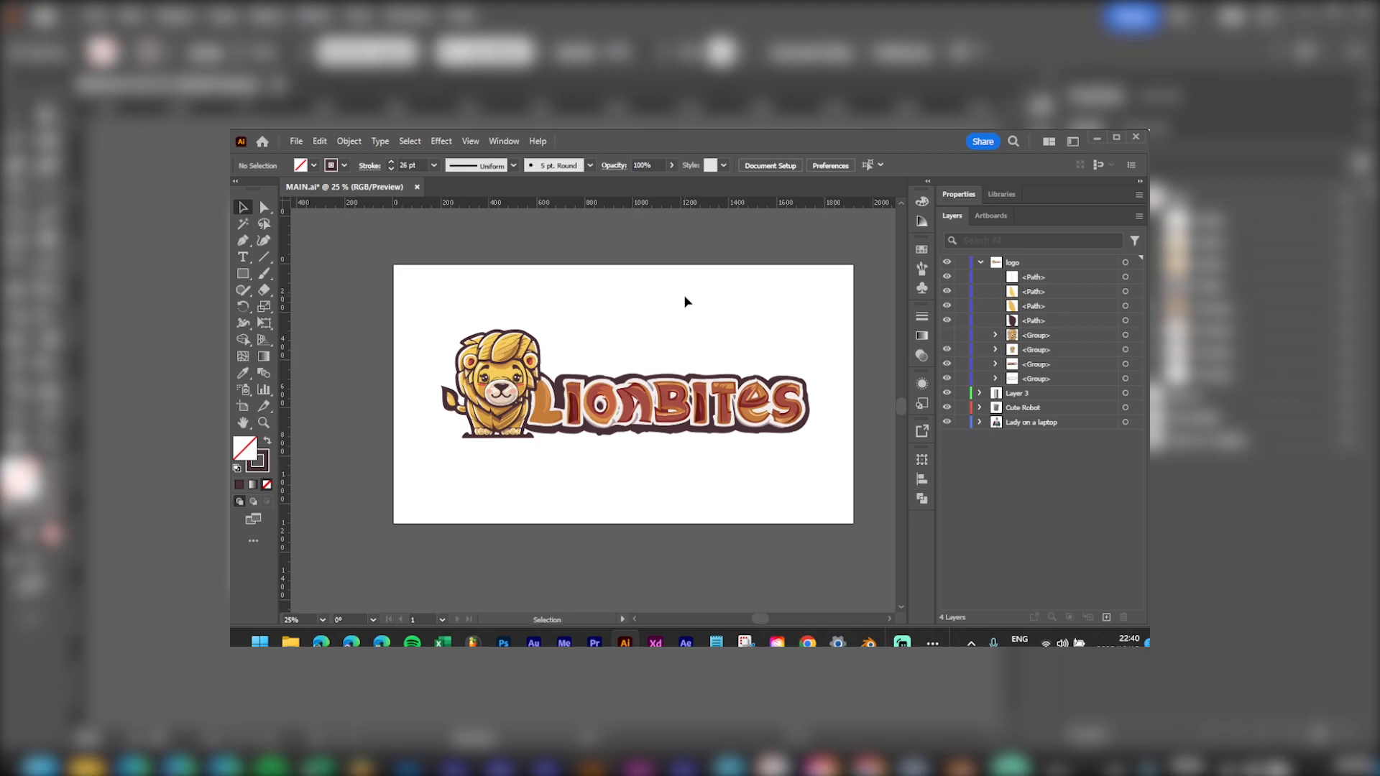
Step: Zoom out to review the artboard, then select all parts of the LionBites logo
scroll(738, 412, "up", 1)
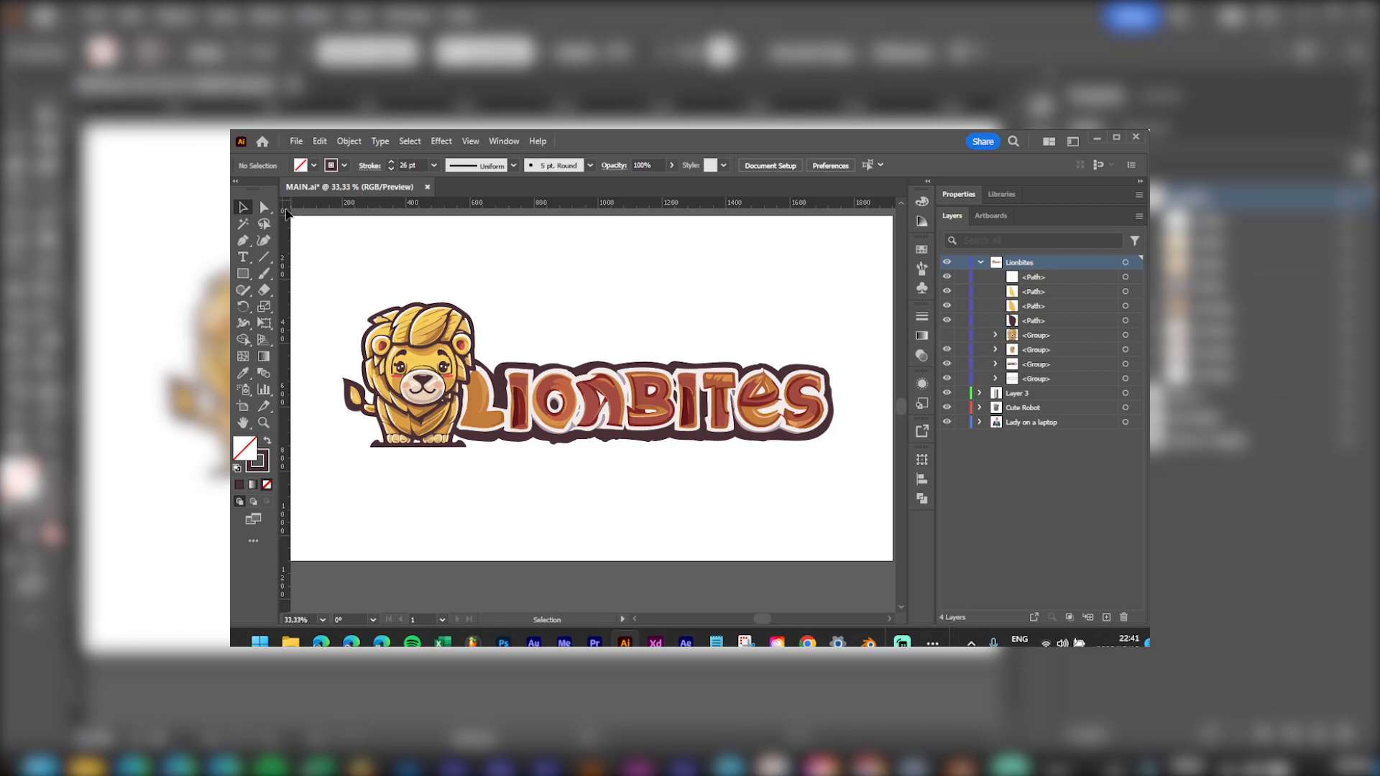
left_click(263, 207)
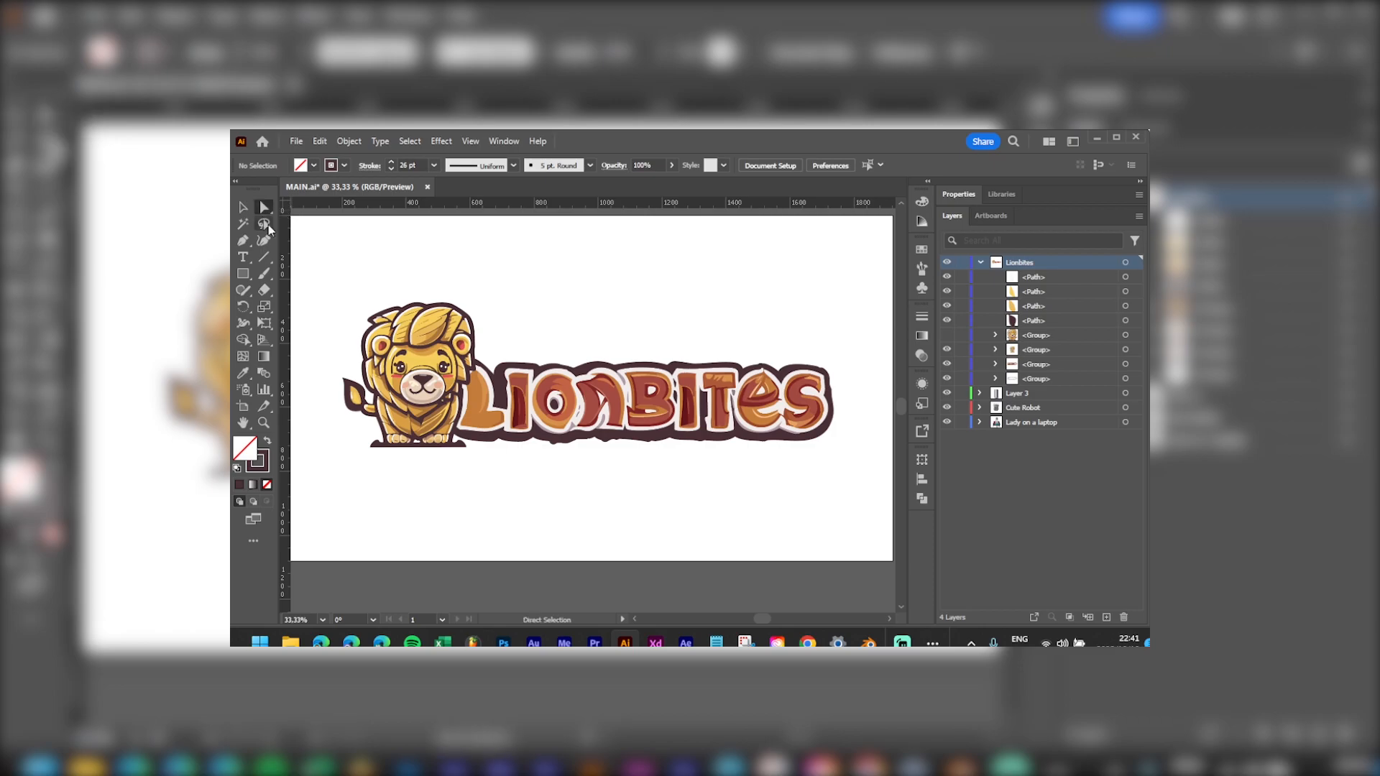
key("ctrl+minus")
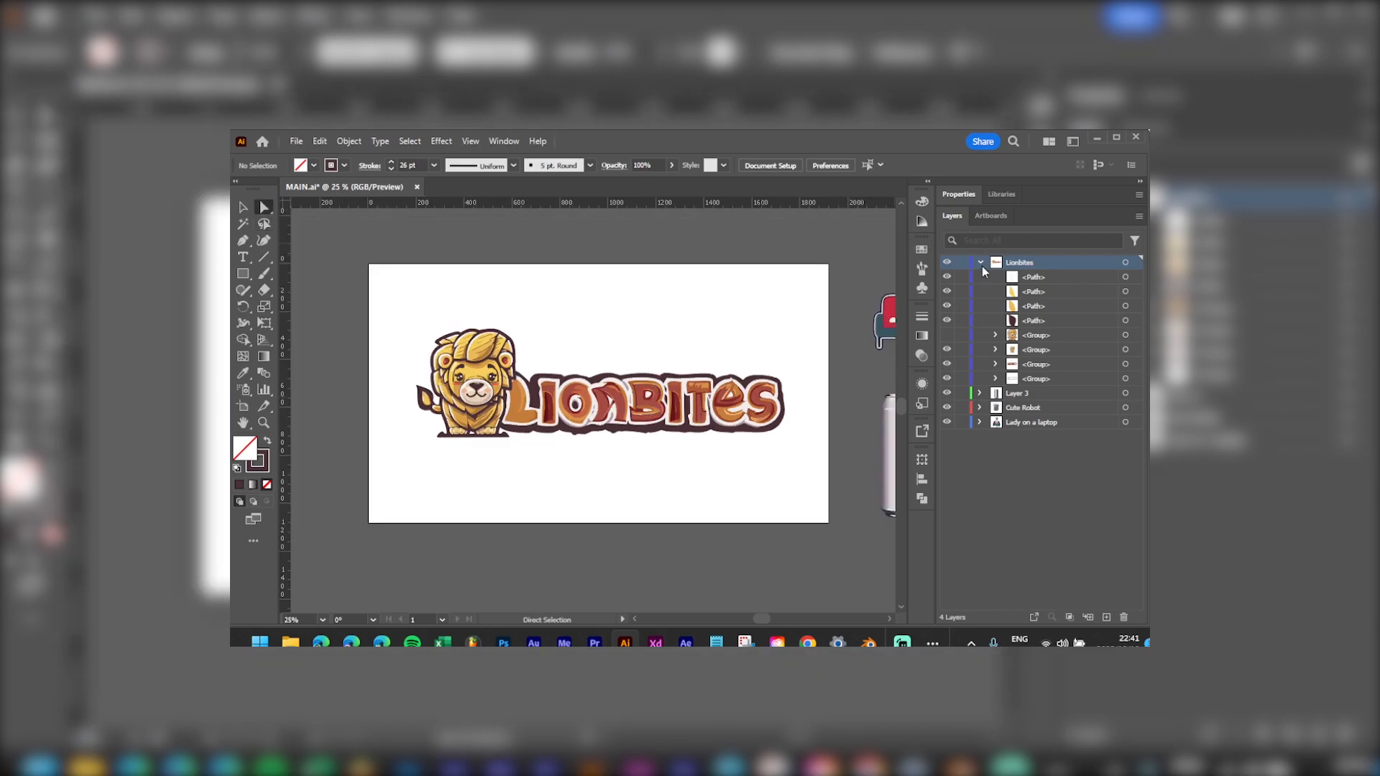
left_click_drag(769, 481, 619, 509)
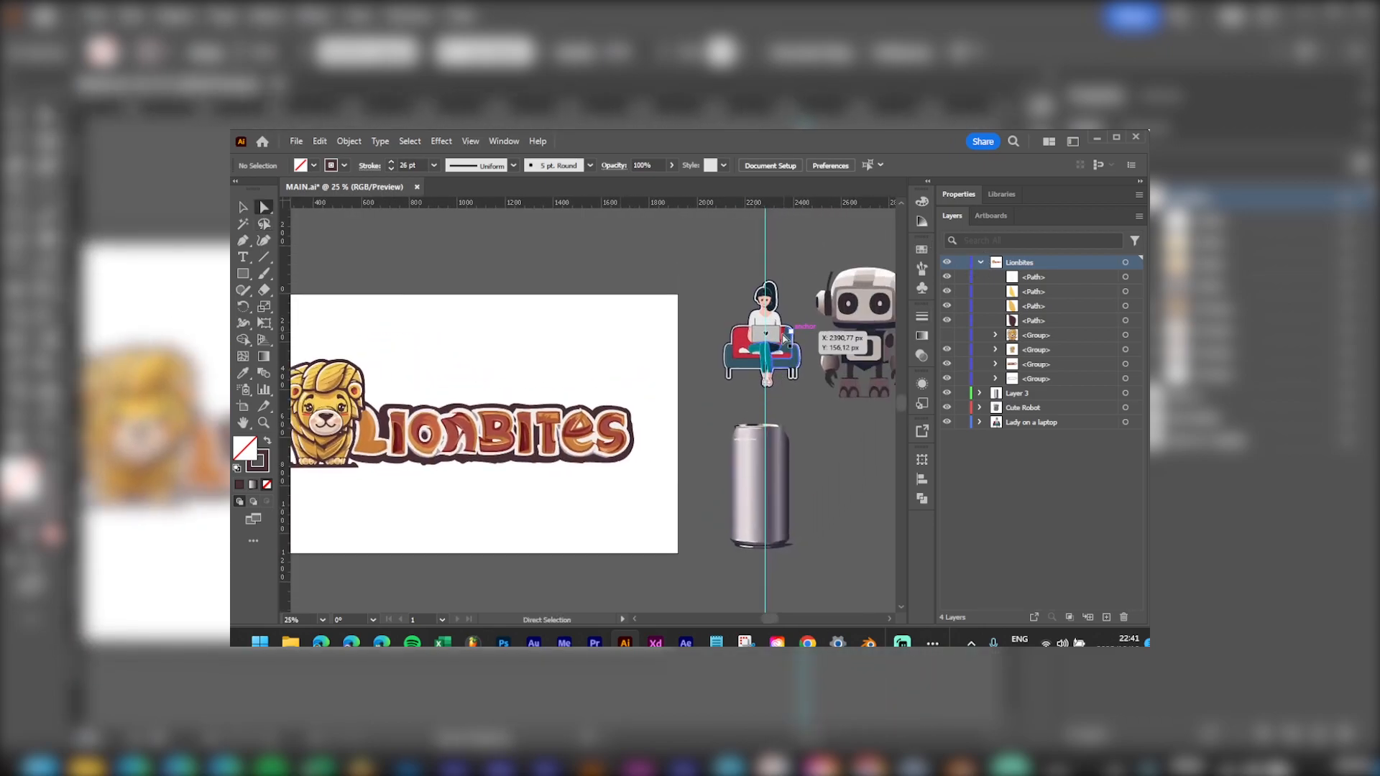
left_click_drag(768, 398, 622, 402)
left_click_drag(619, 476, 808, 395)
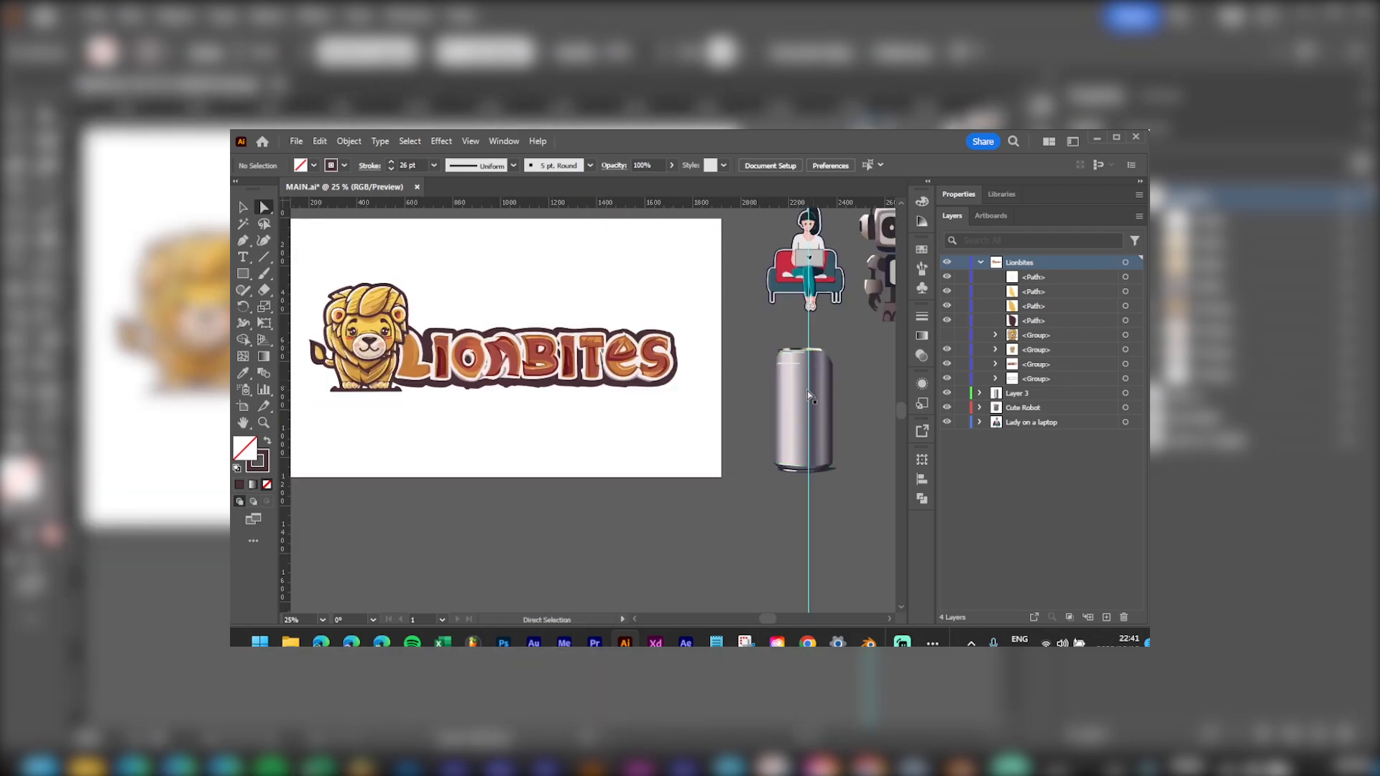
left_click_drag(476, 293, 575, 317)
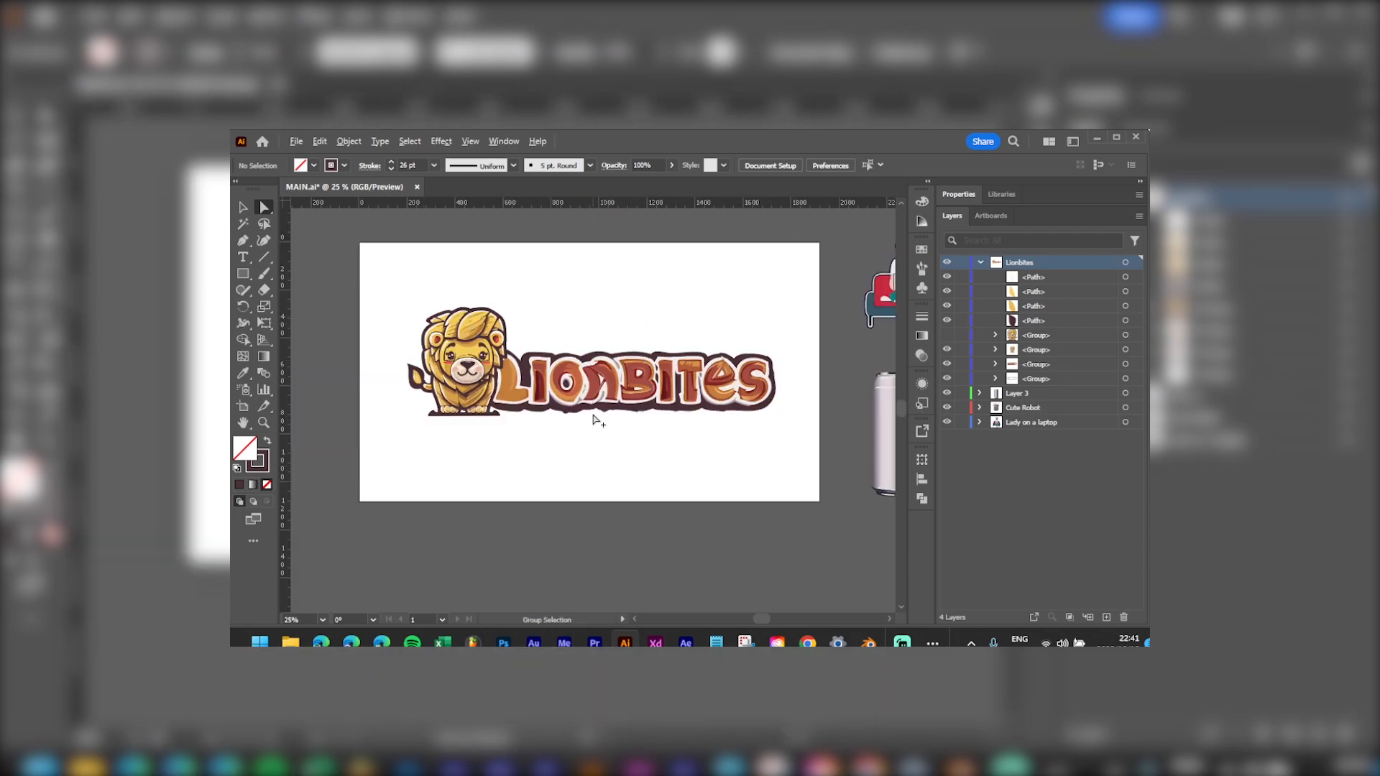
scroll(593, 418, "down", 1)
left_click_drag(420, 463, 843, 404)
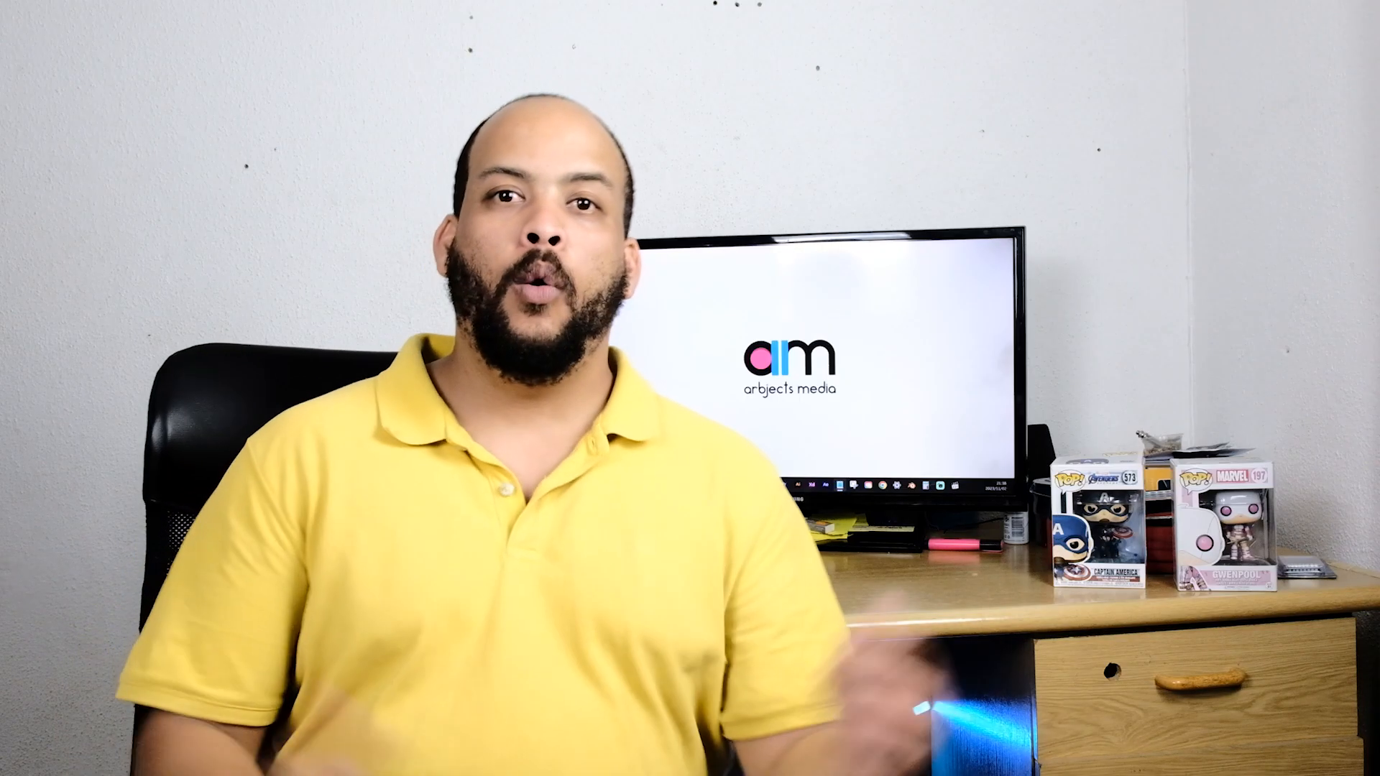